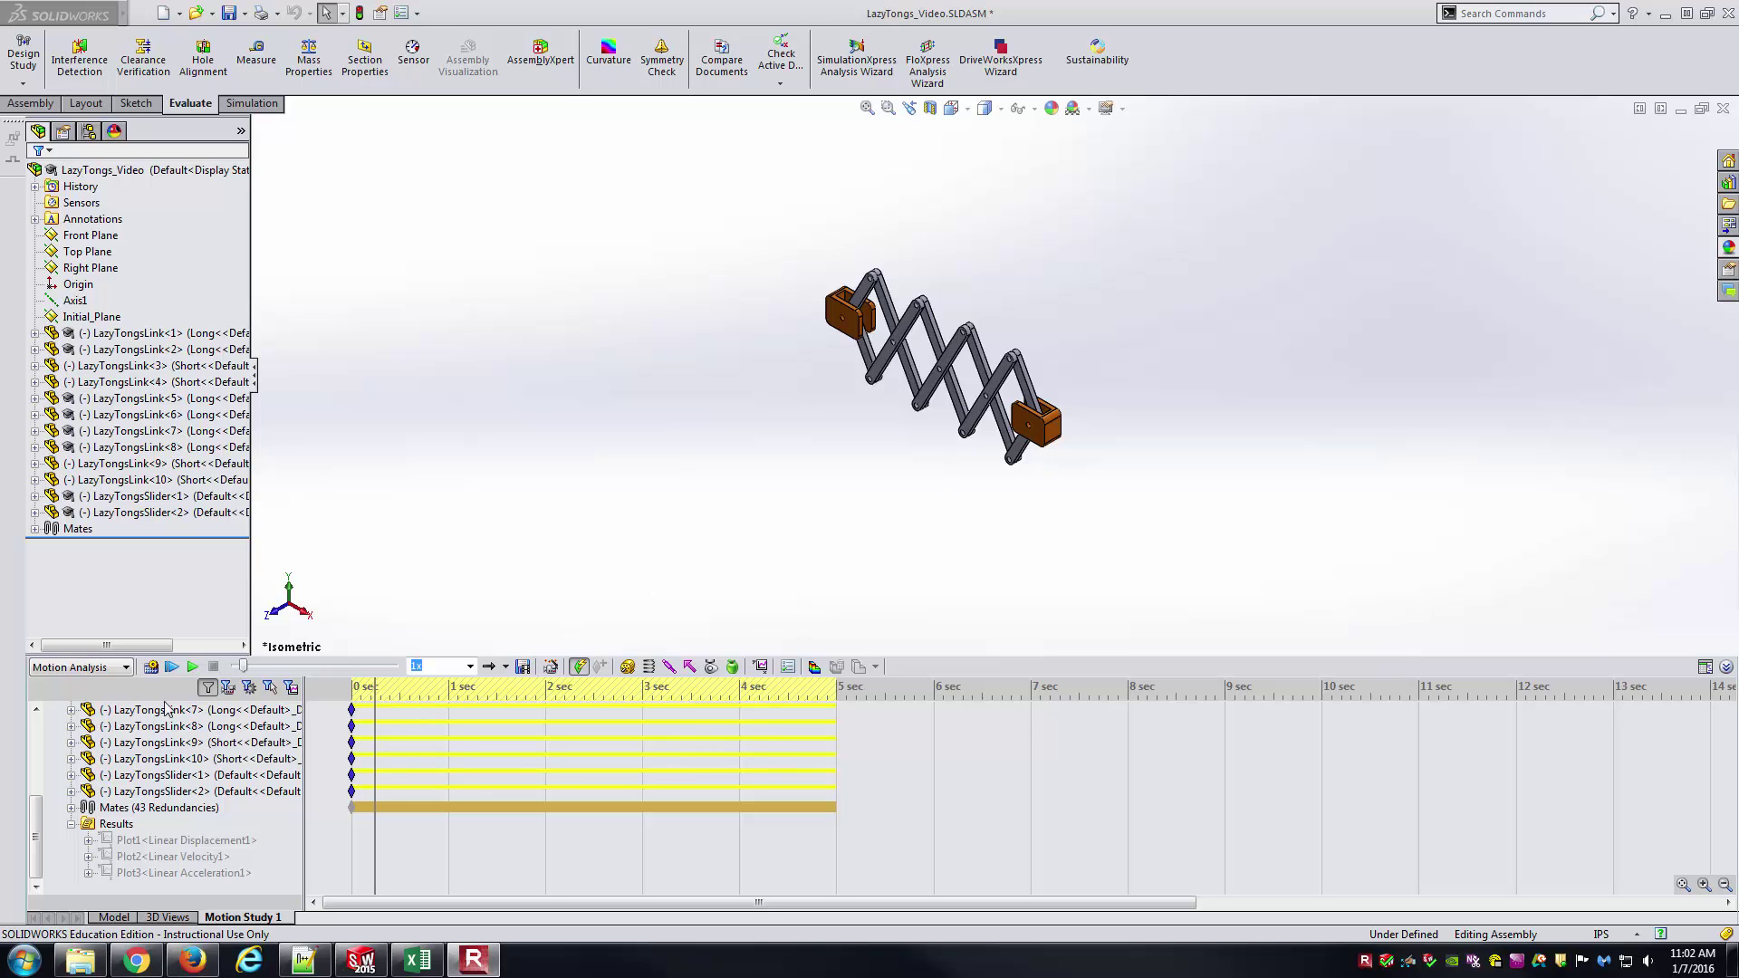
Step: Play the lazy tongs motion study through its 5-second timeline
left_click(175, 668)
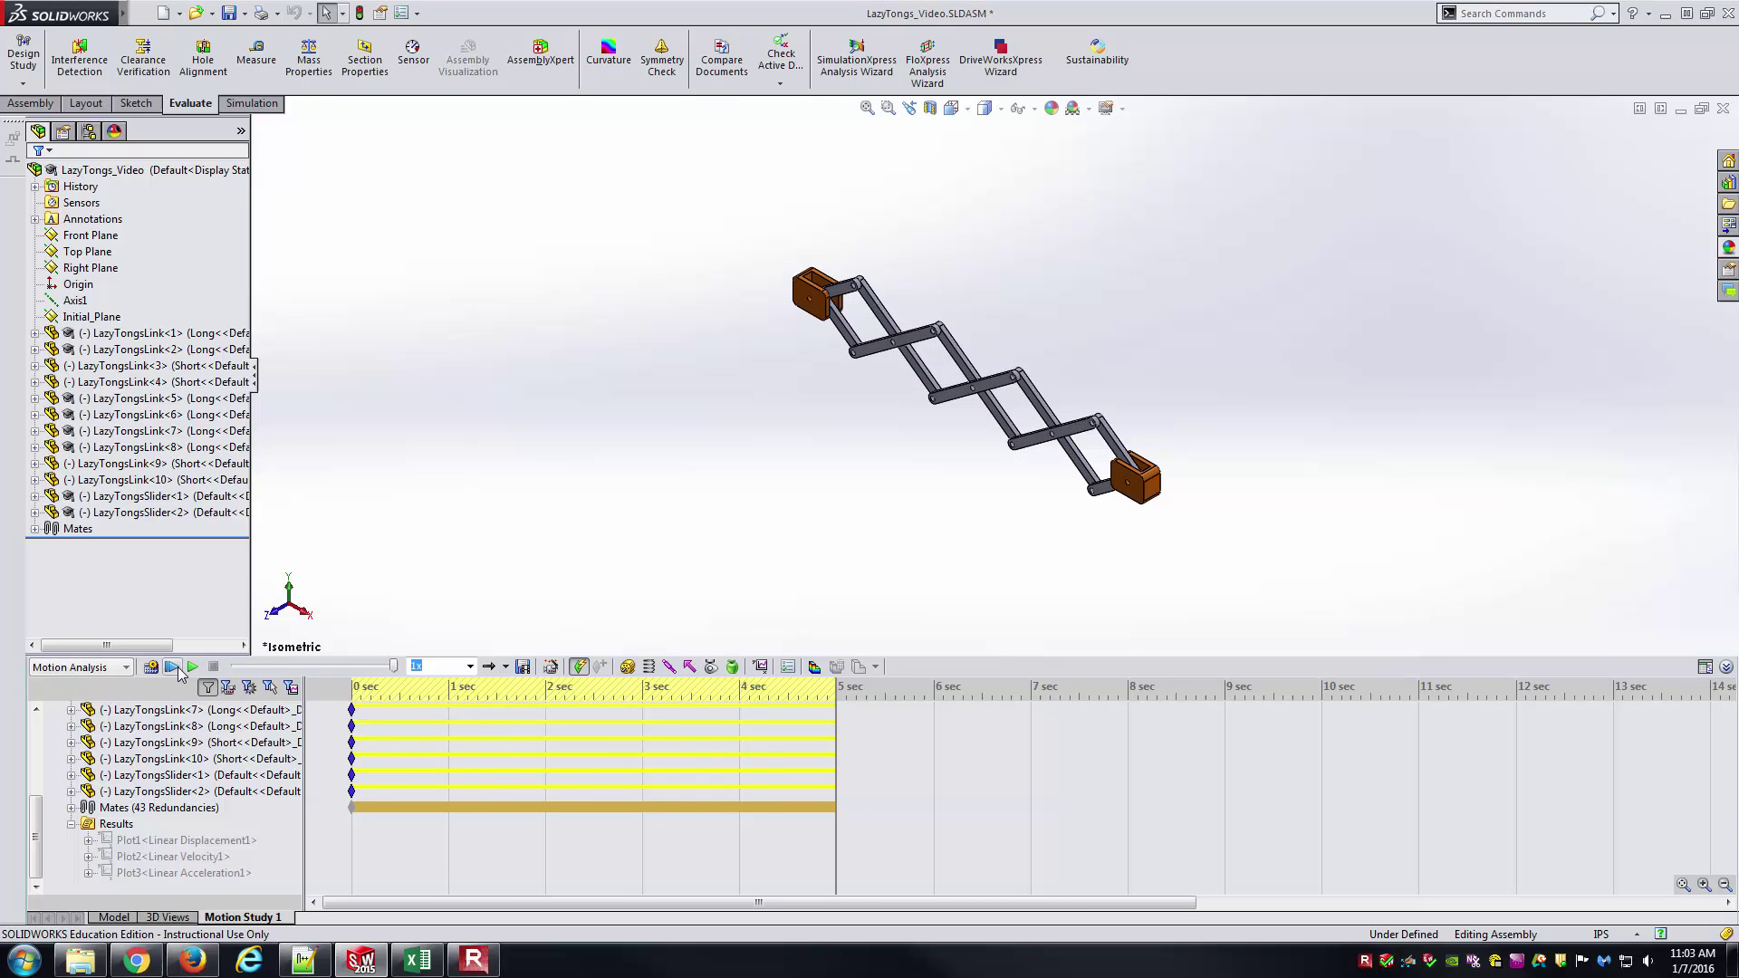
Step: Show the sinusoidal linear displacement plot from Plot1, reposition it, then close it
left_click(234, 842)
right_click(235, 843)
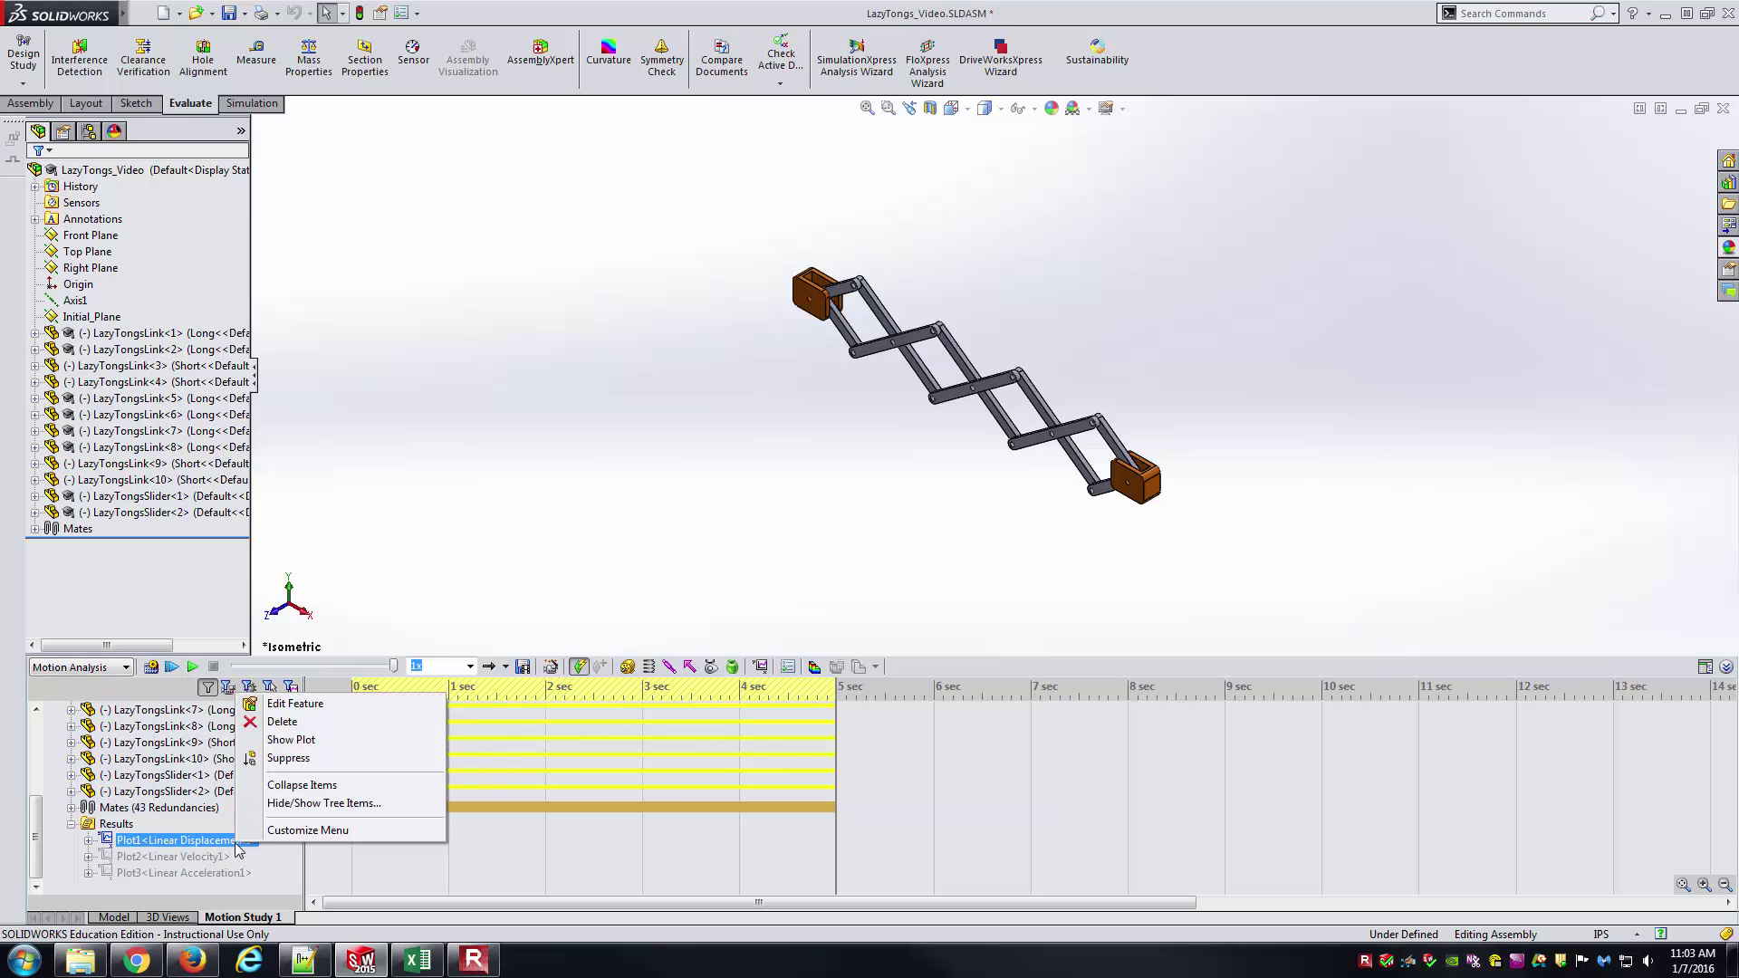
left_click(306, 743)
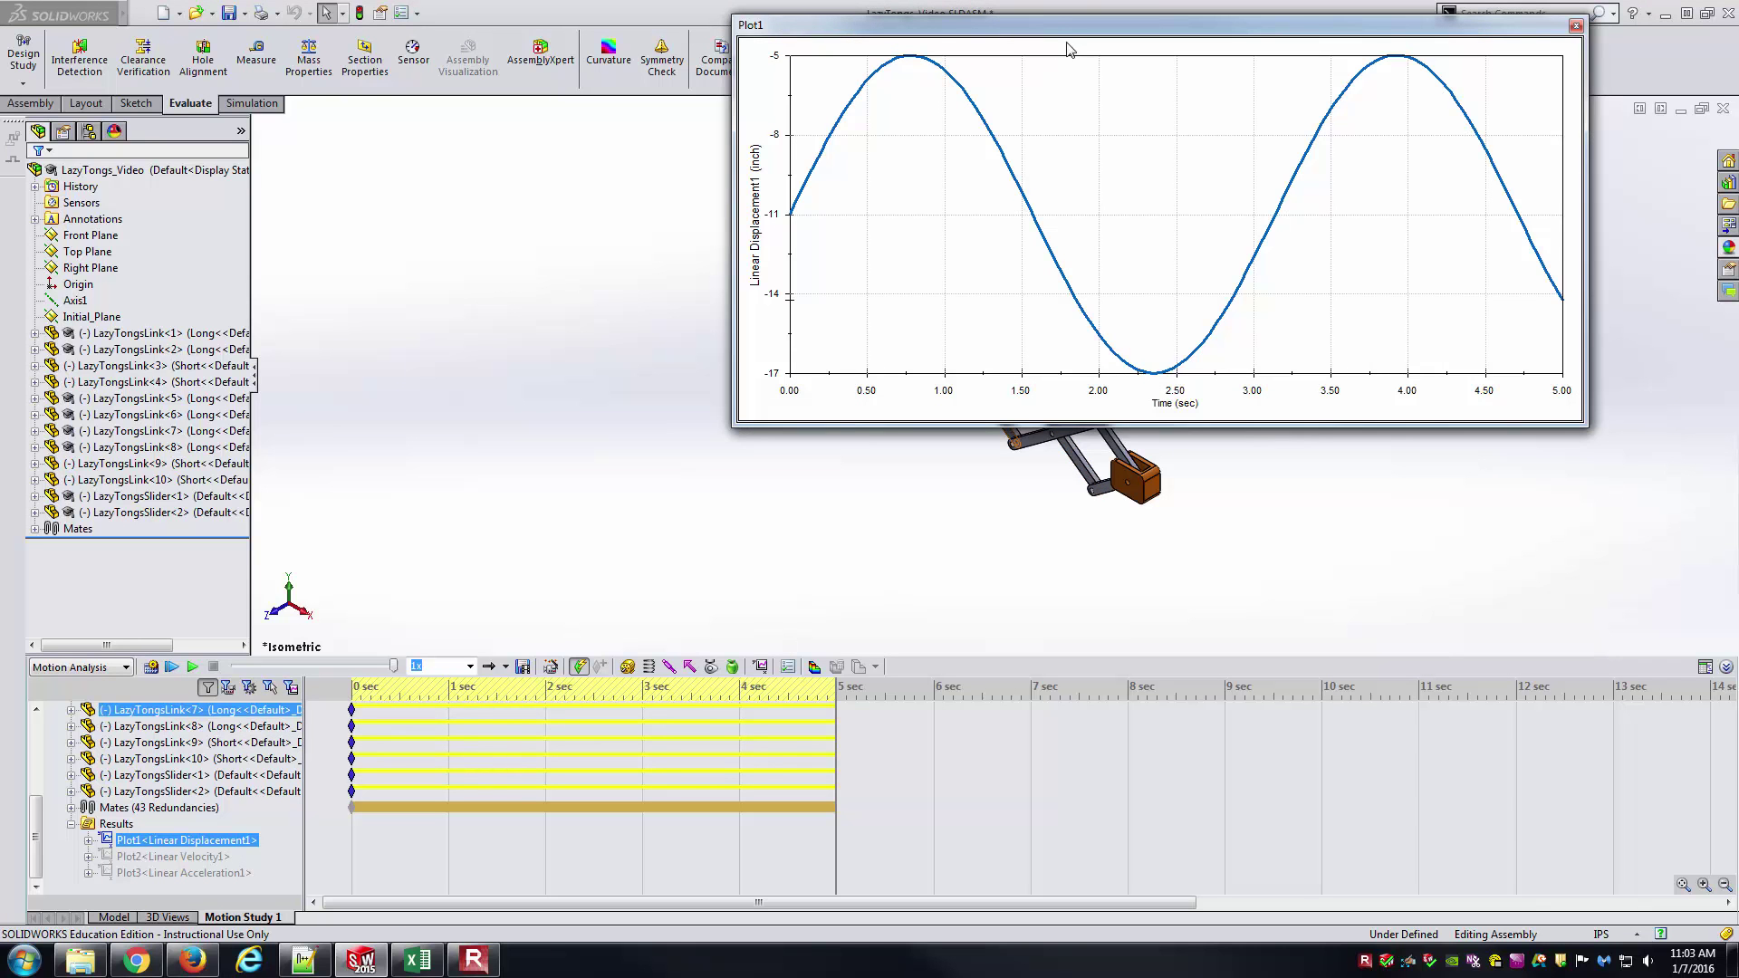
left_click_drag(1072, 27, 1053, 168)
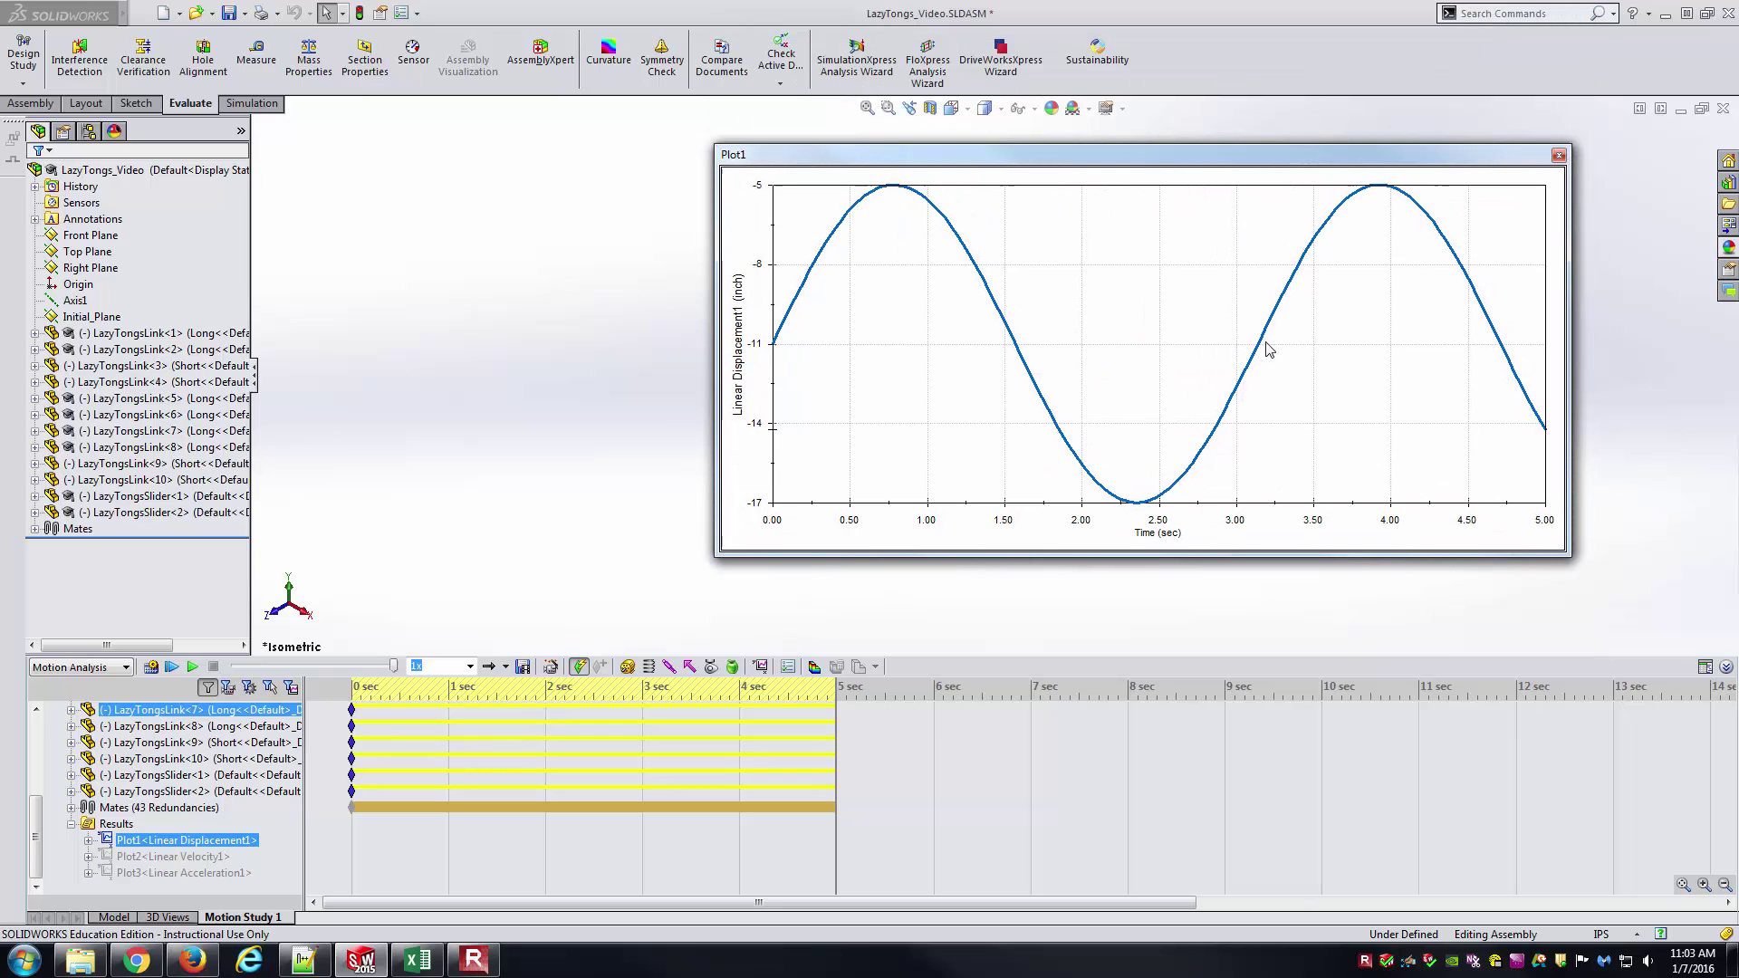
left_click(1559, 155)
Step: View the lazy tongs from the Front, then orbit back to a tilted 3-D view
left_click(985, 108)
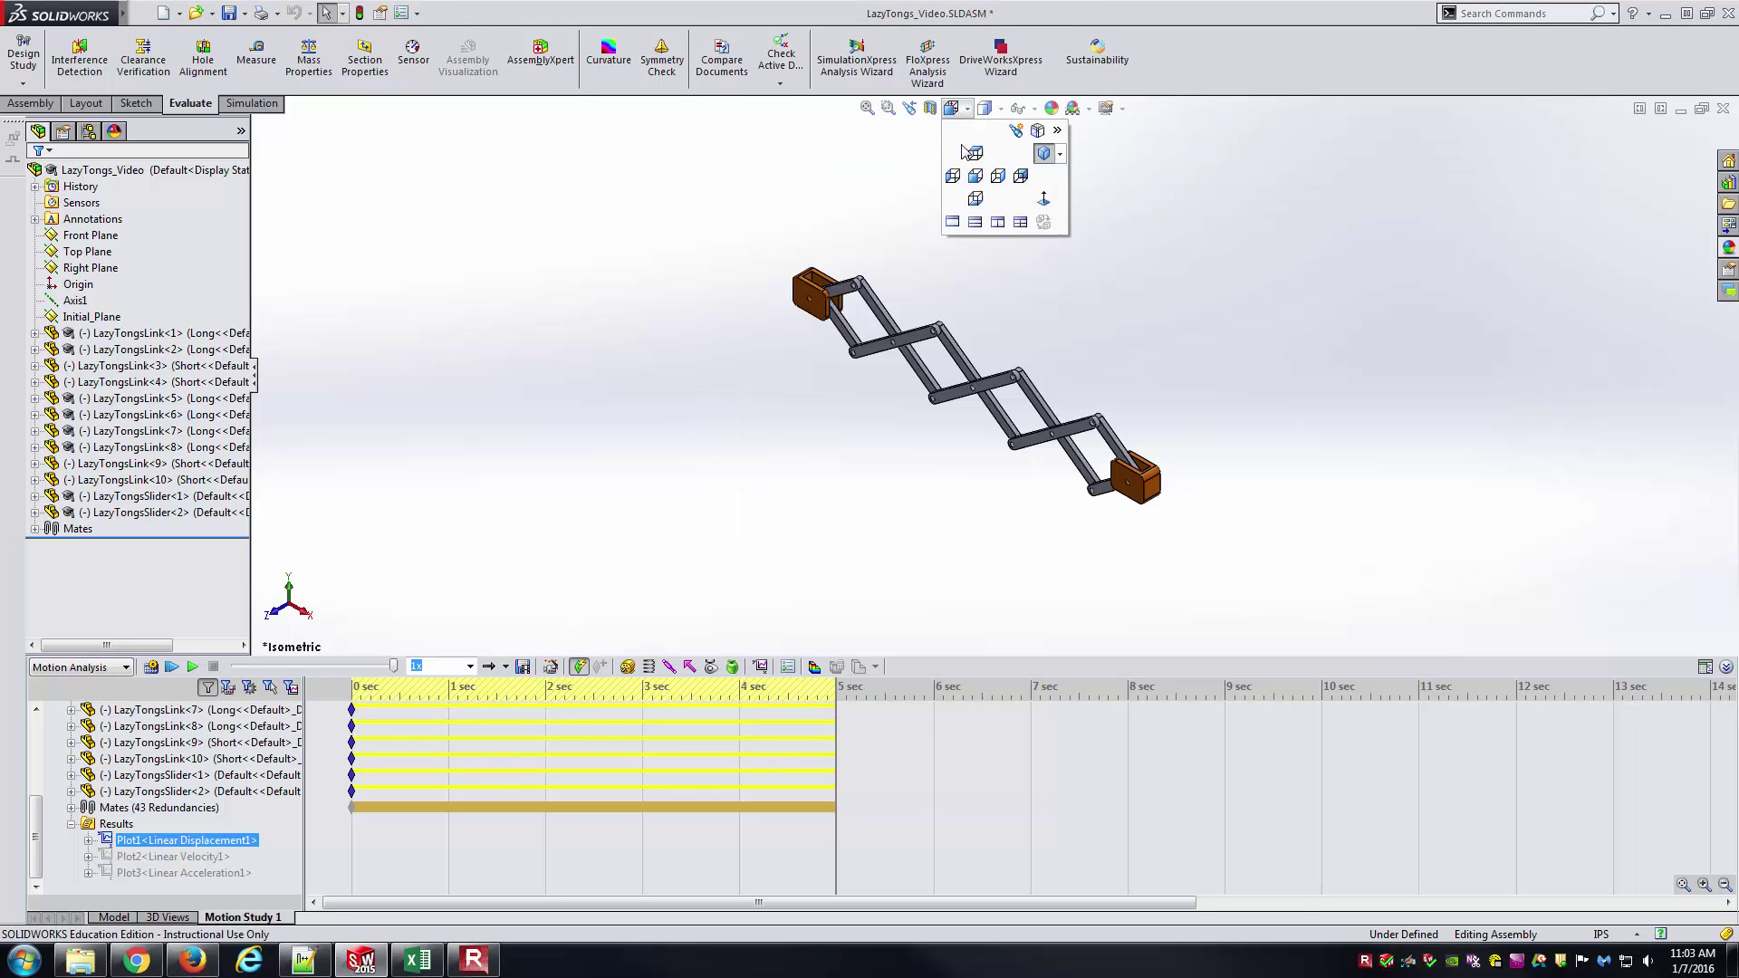
left_click(980, 185)
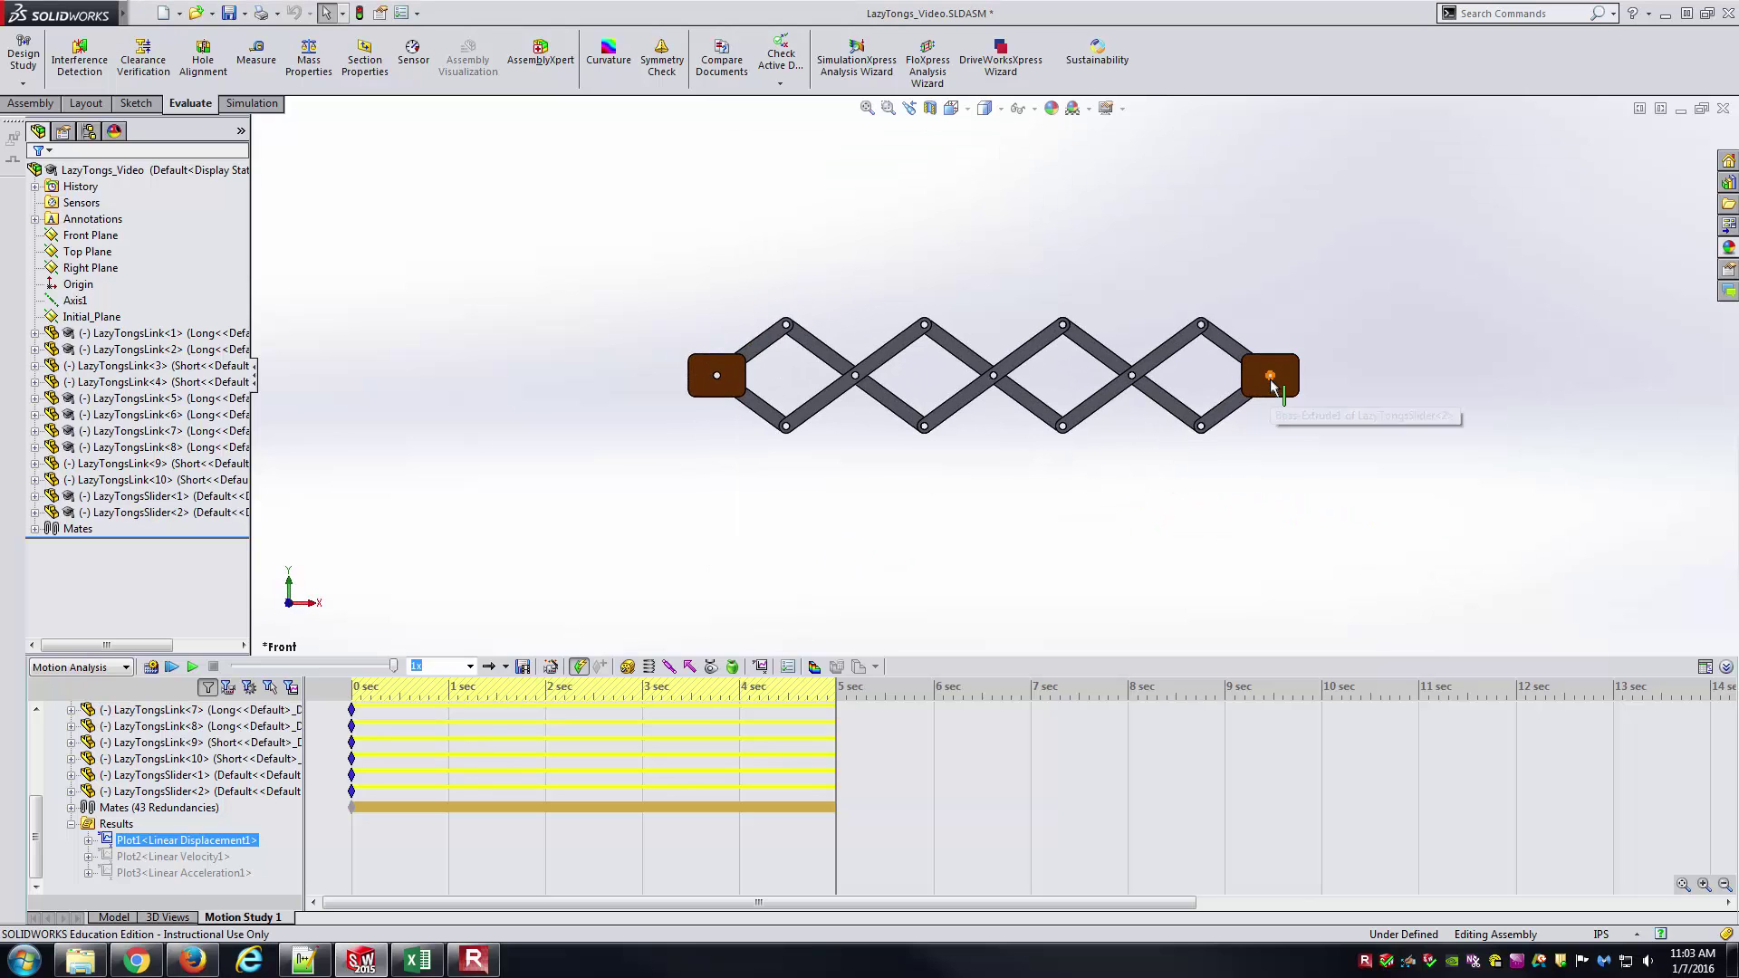
scroll(1259, 387, "down", 3)
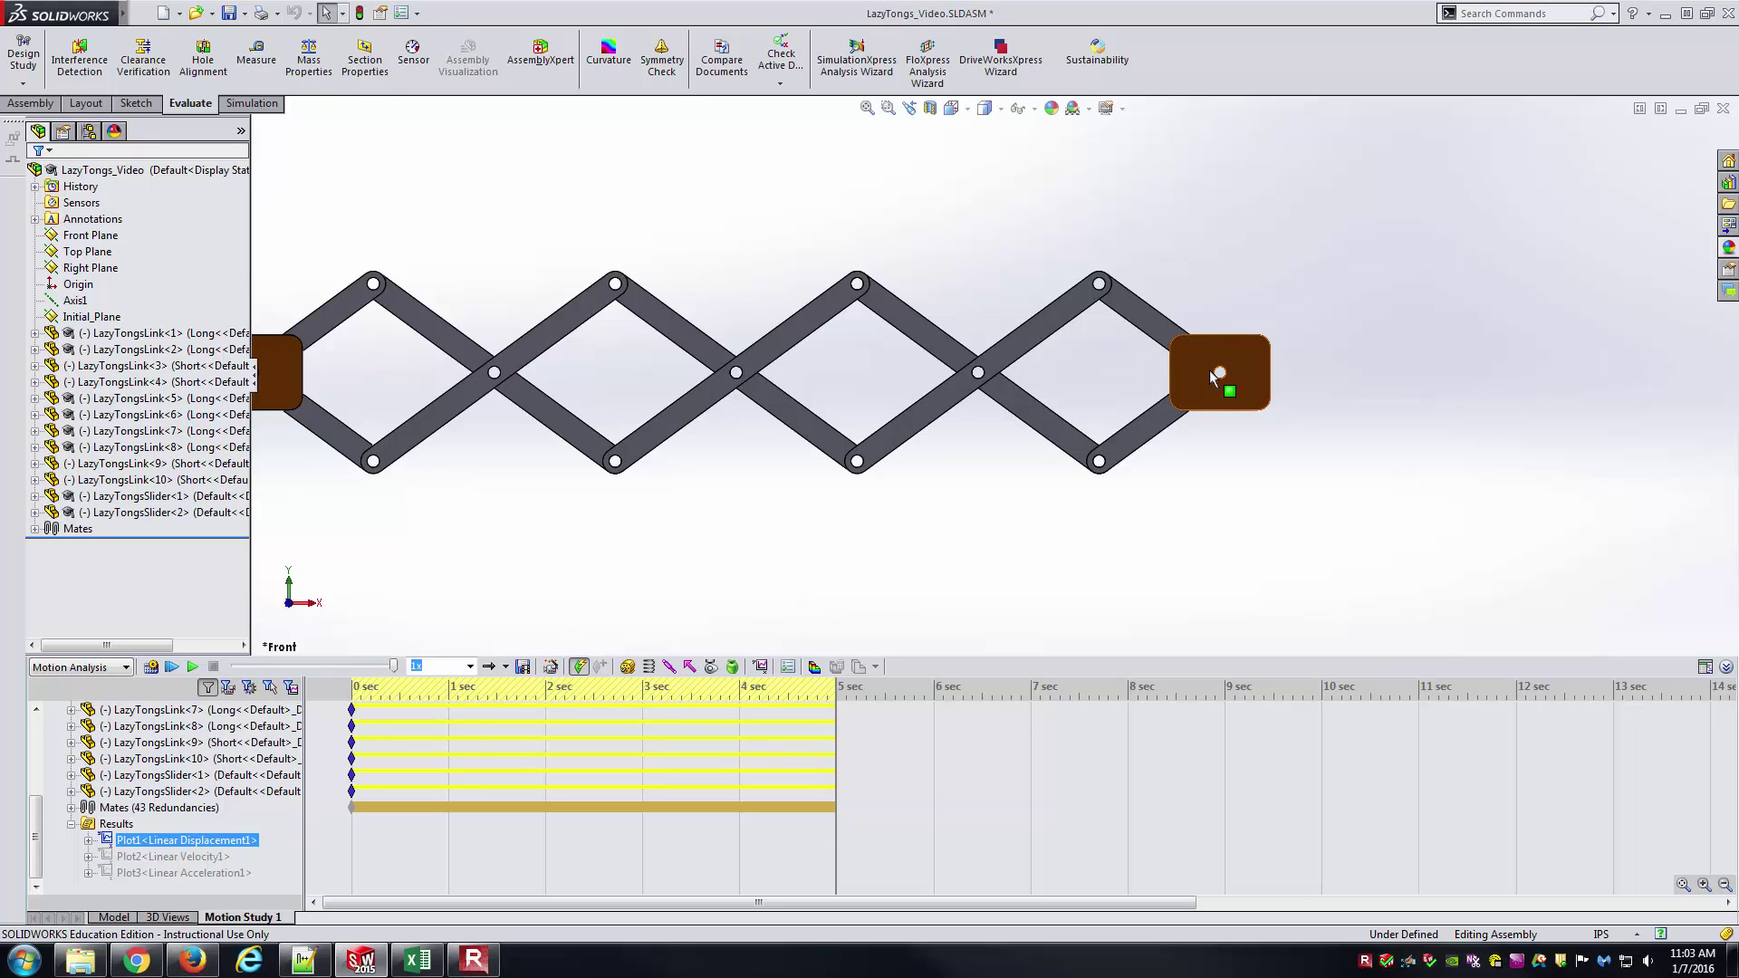
scroll(1213, 385, "up", 1)
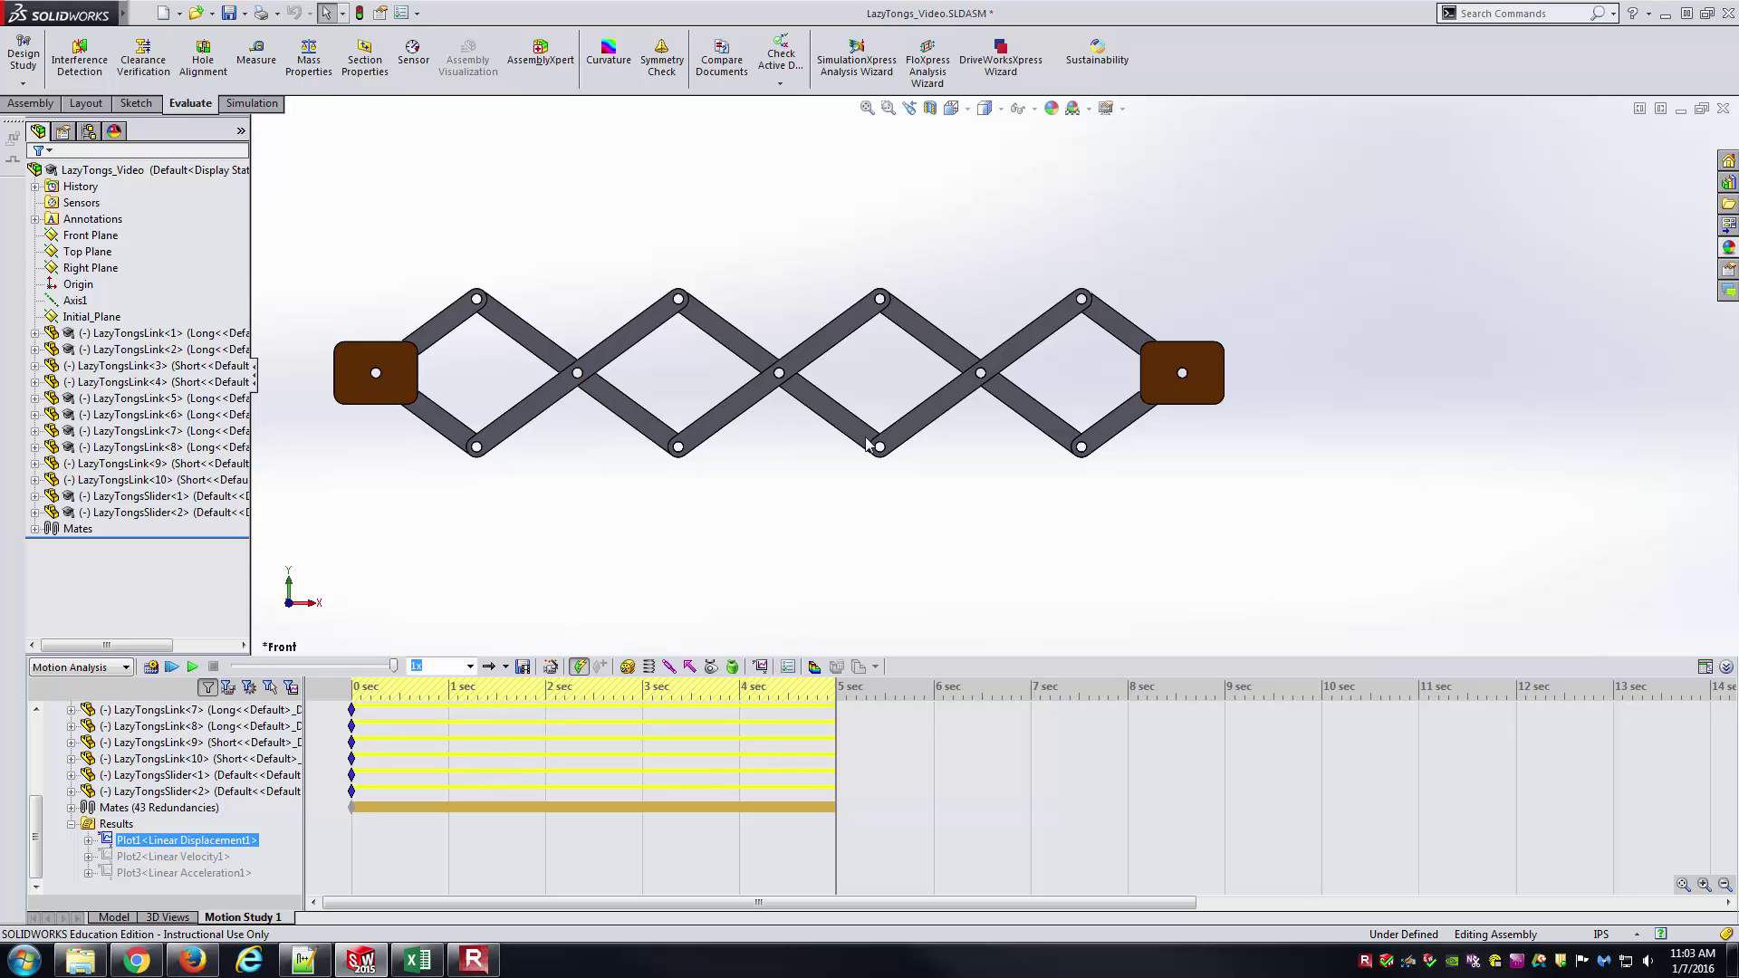
middle_click_drag(993, 416, 939, 504)
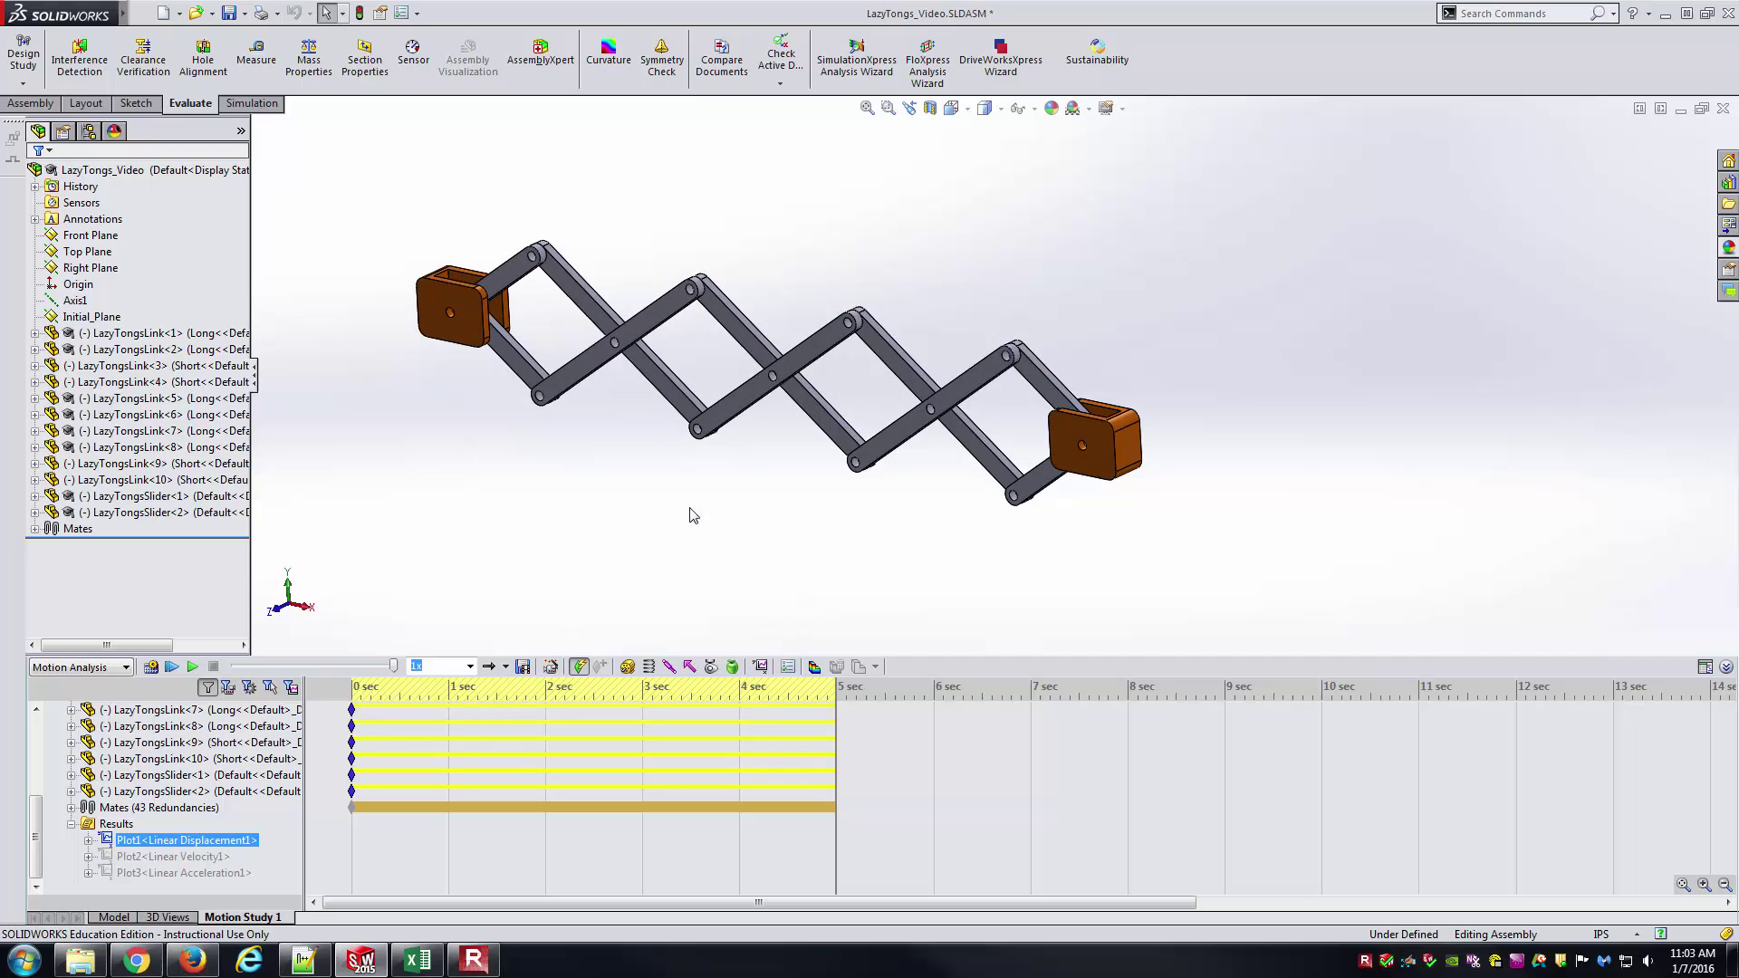
Step: Delete every cell on the SolidWorksData sheet, then return to the Theory sheet
left_click(430, 965)
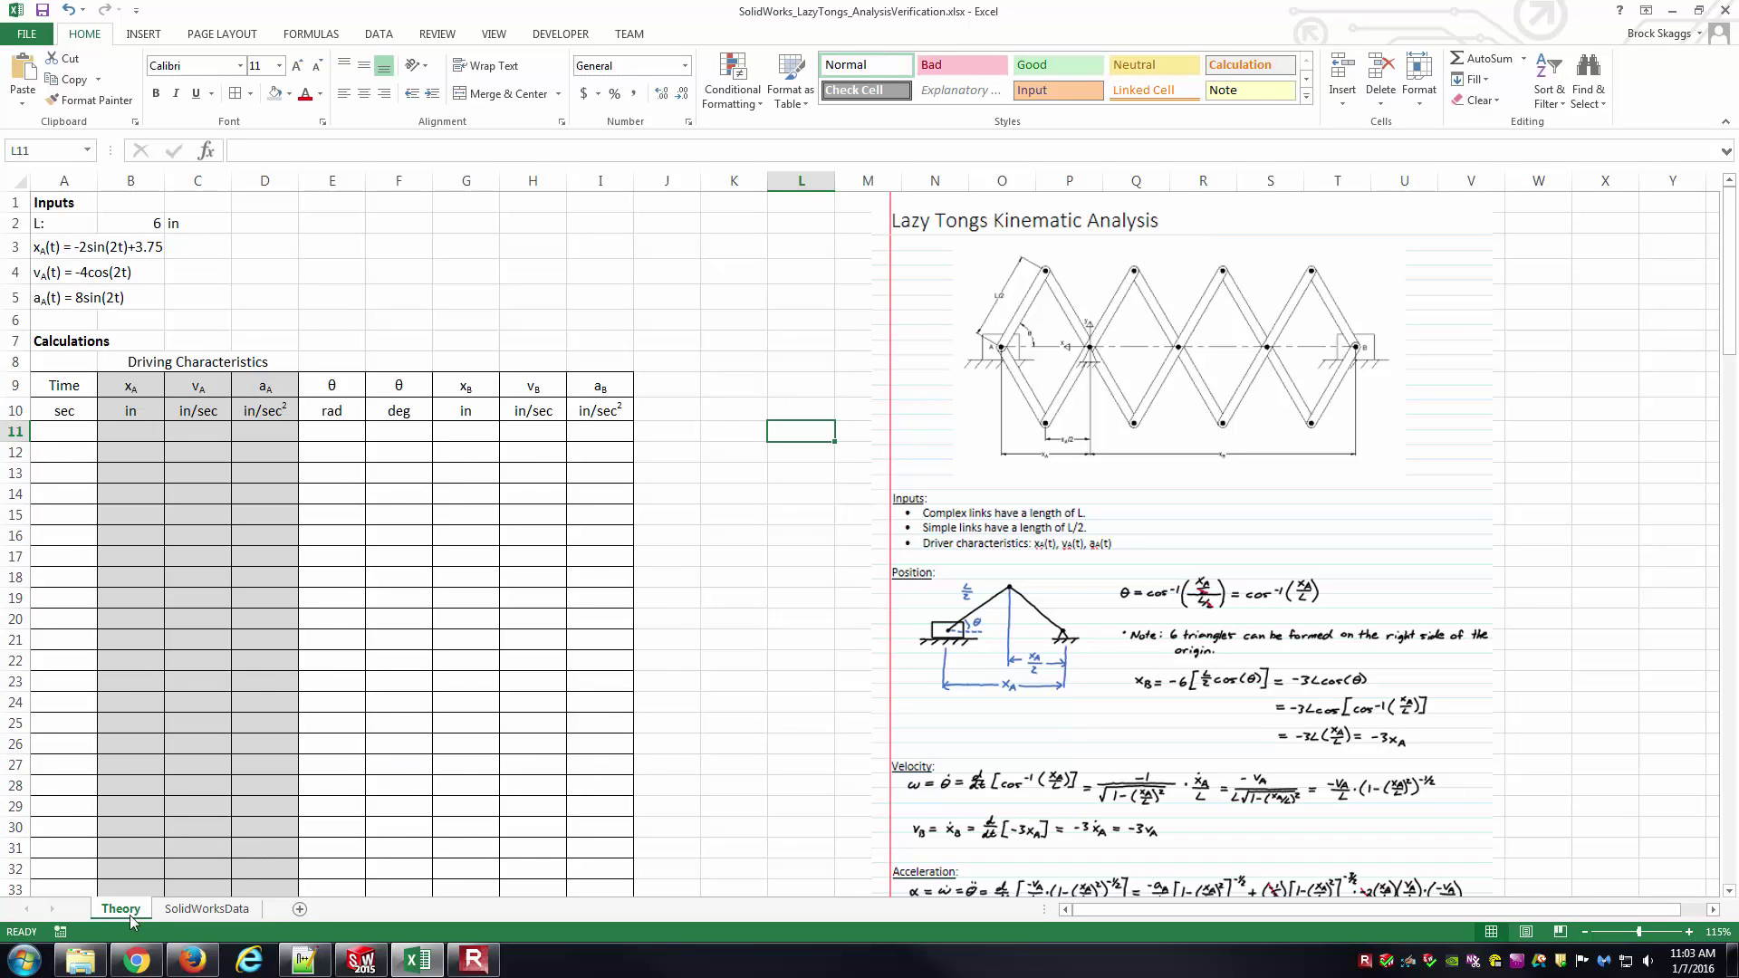
left_click(226, 909)
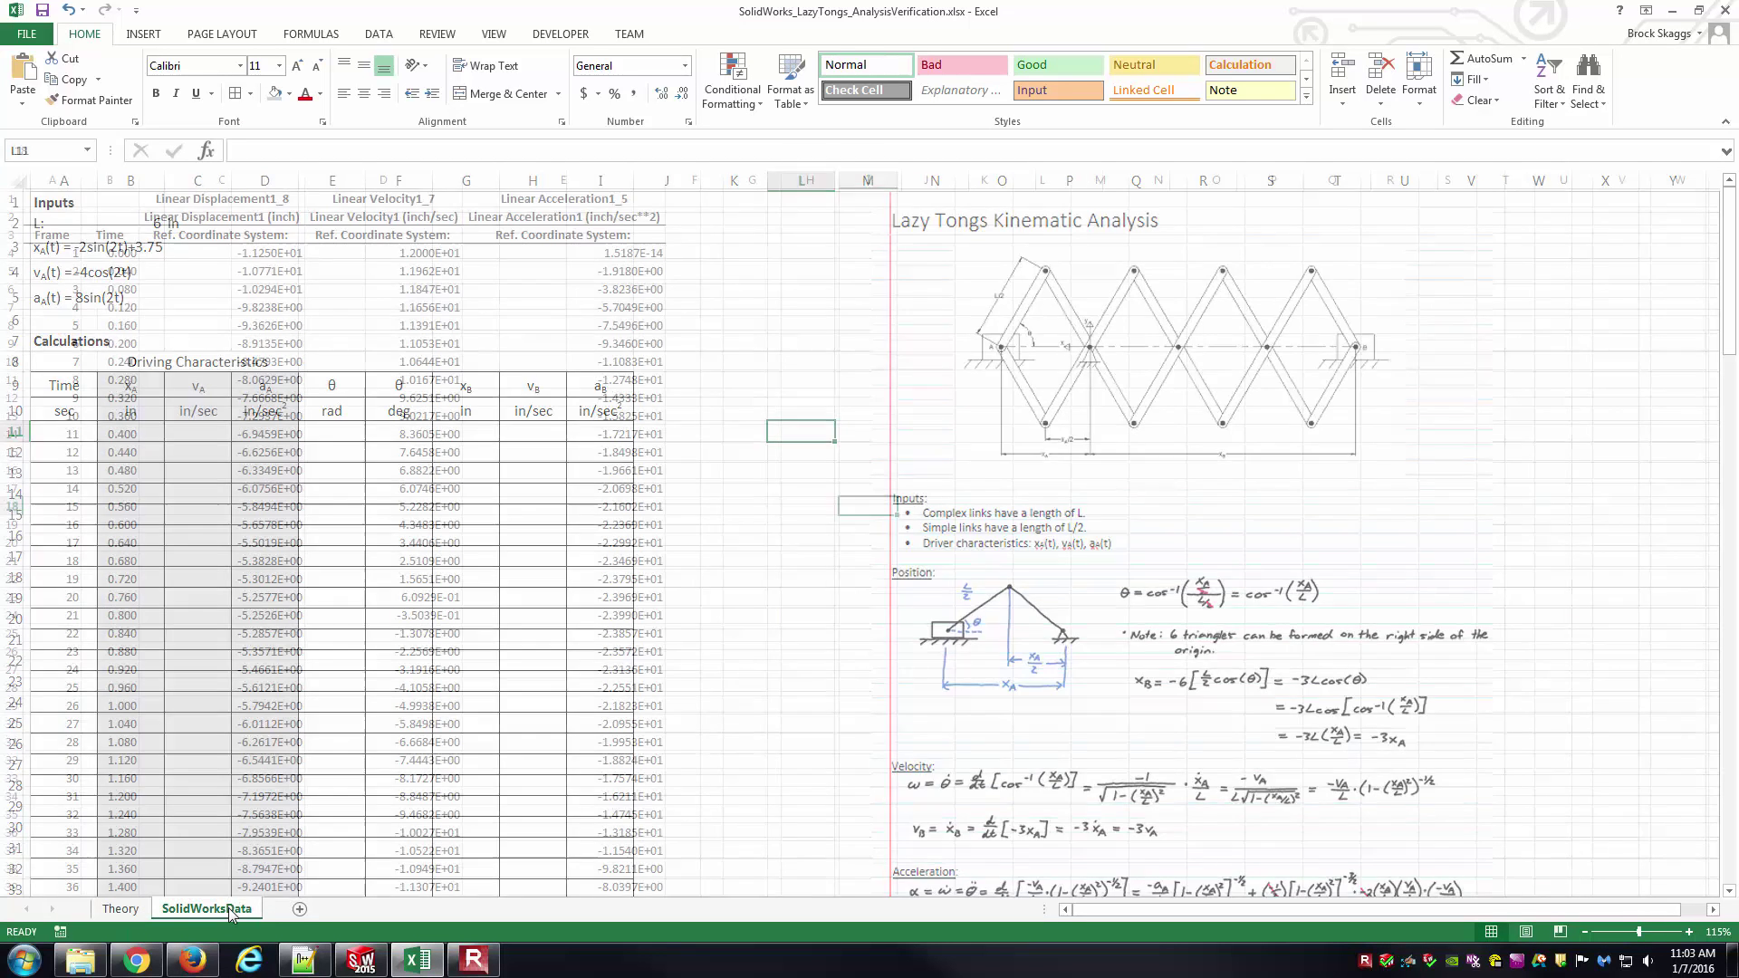
left_click(20, 180)
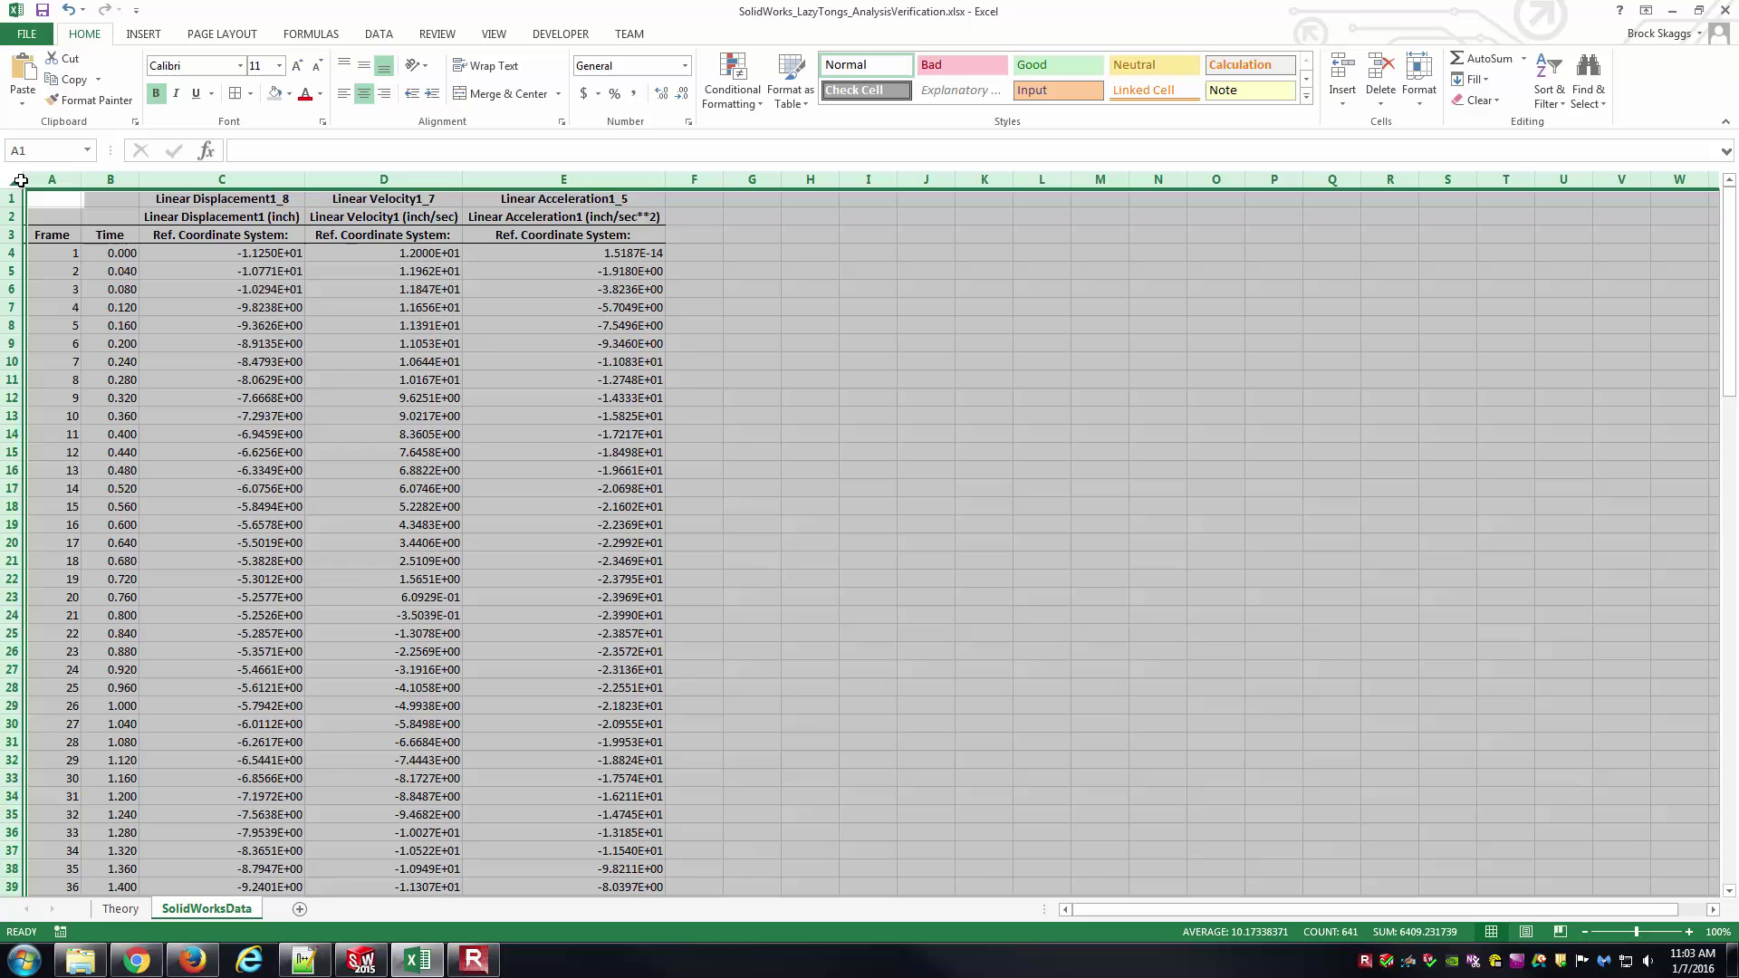
key("Delete")
left_click(217, 362)
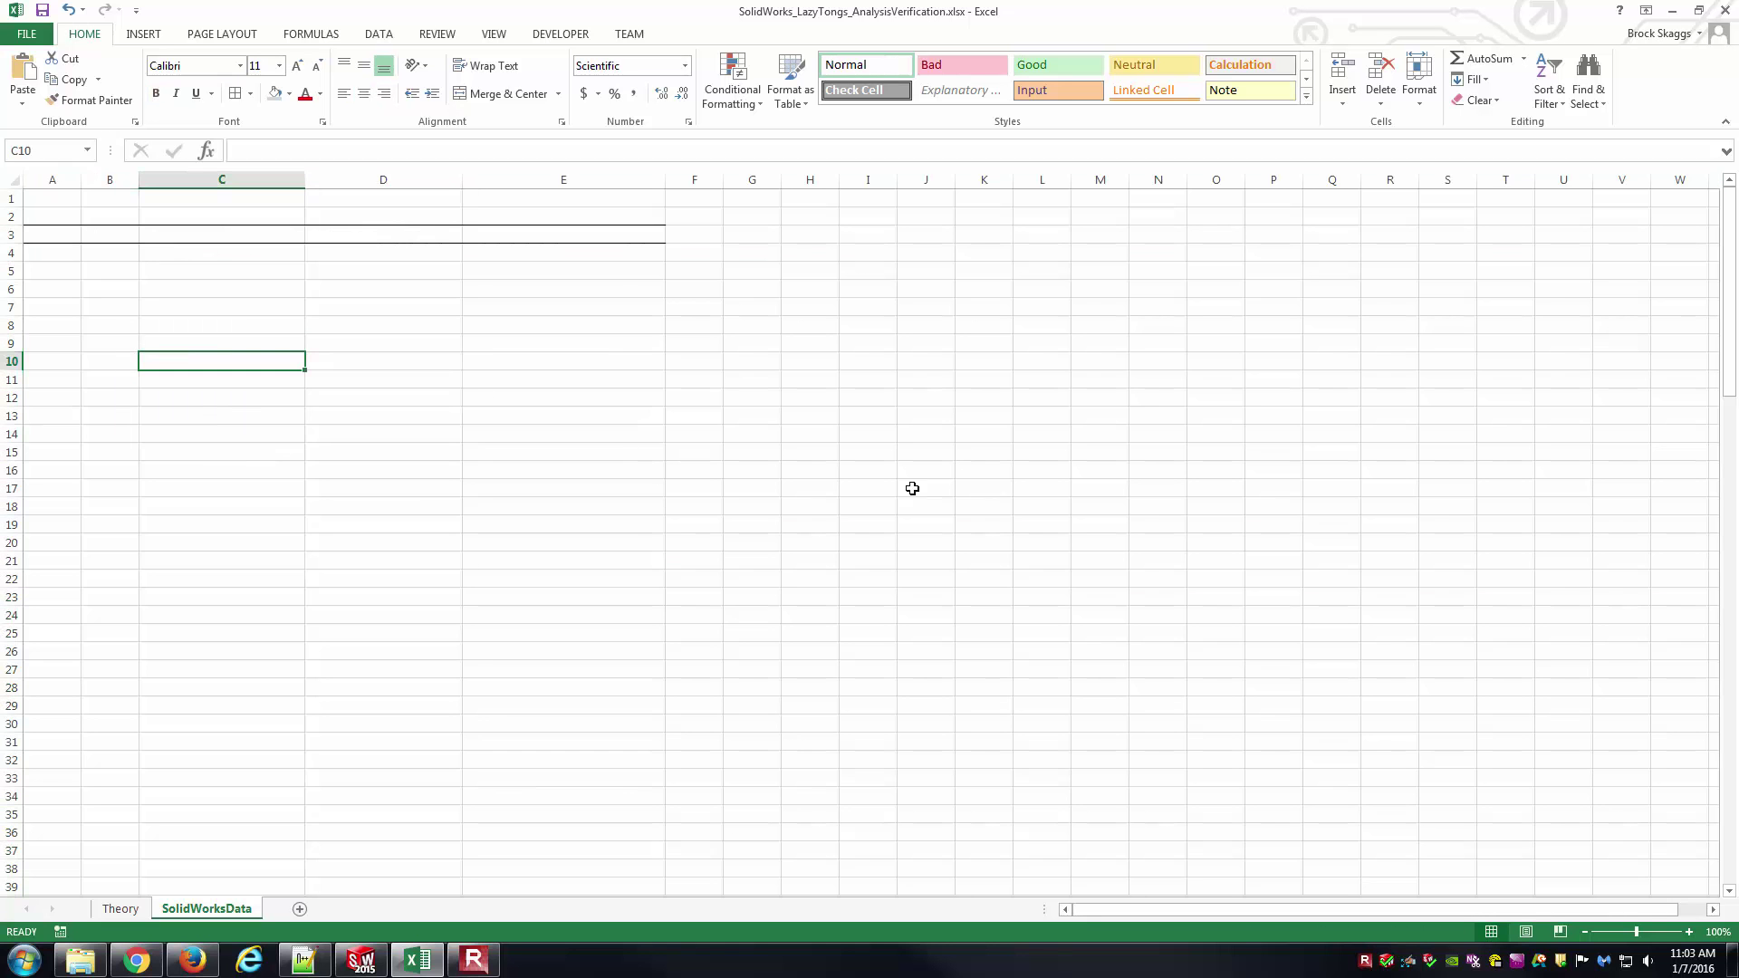
left_click(121, 910)
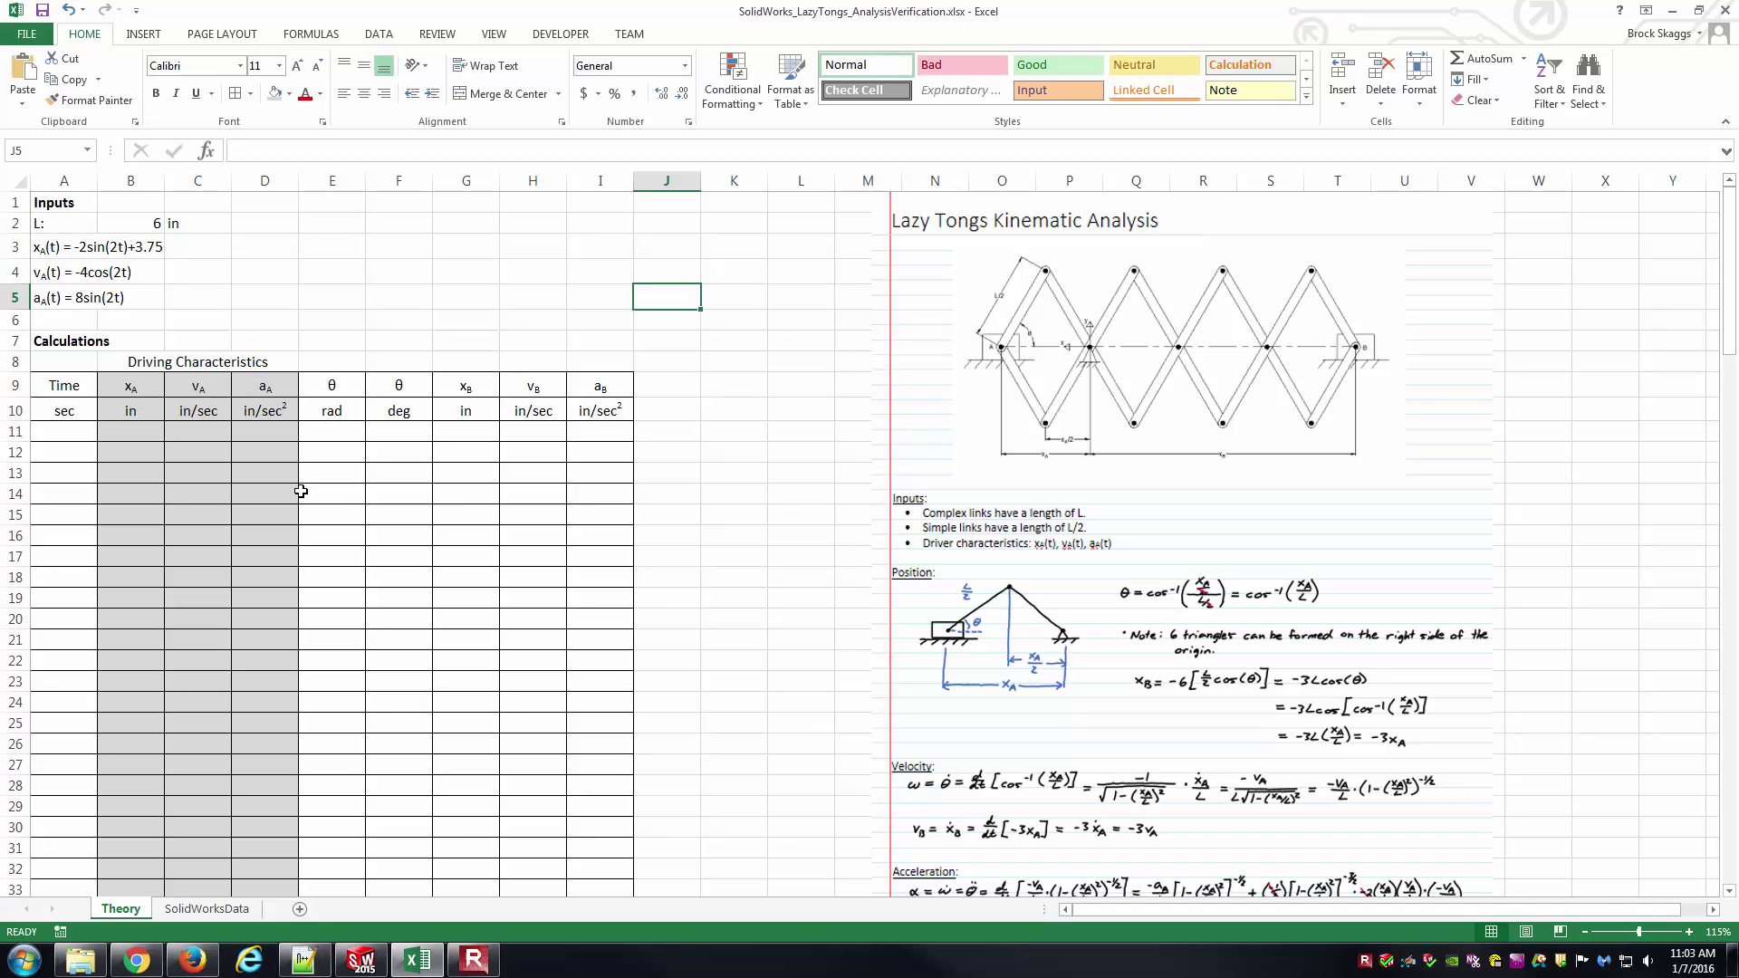
left_click(60, 199)
left_click_drag(61, 199, 203, 299)
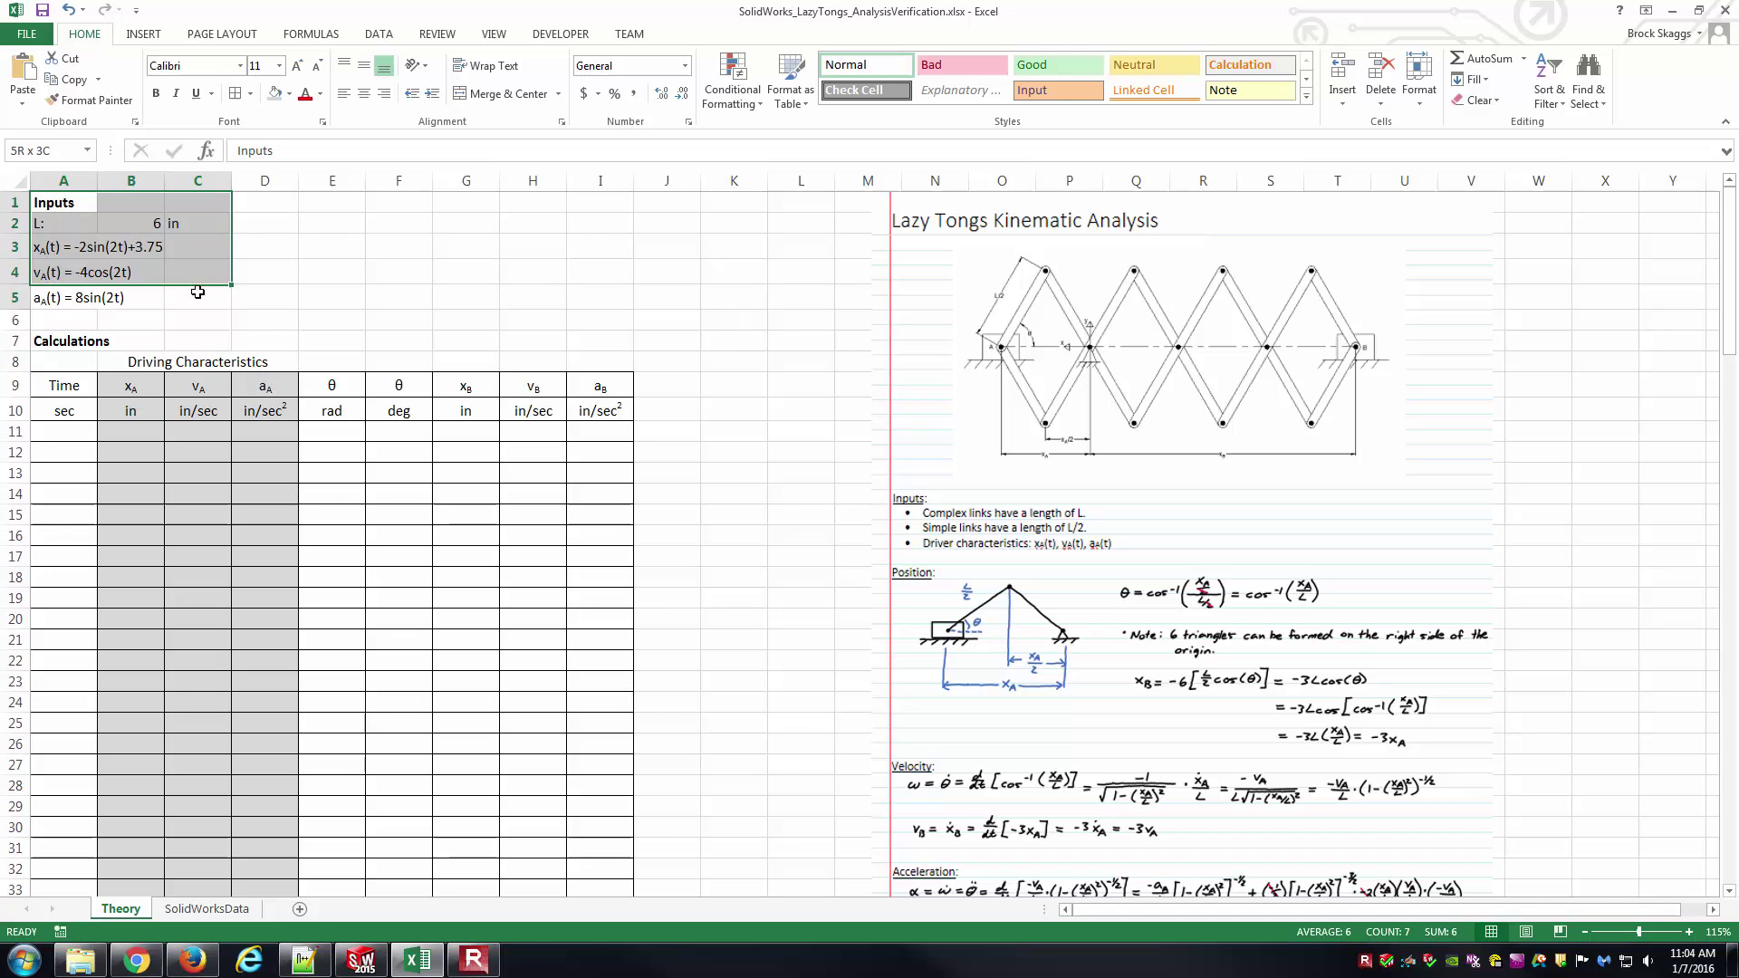
left_click(316, 268)
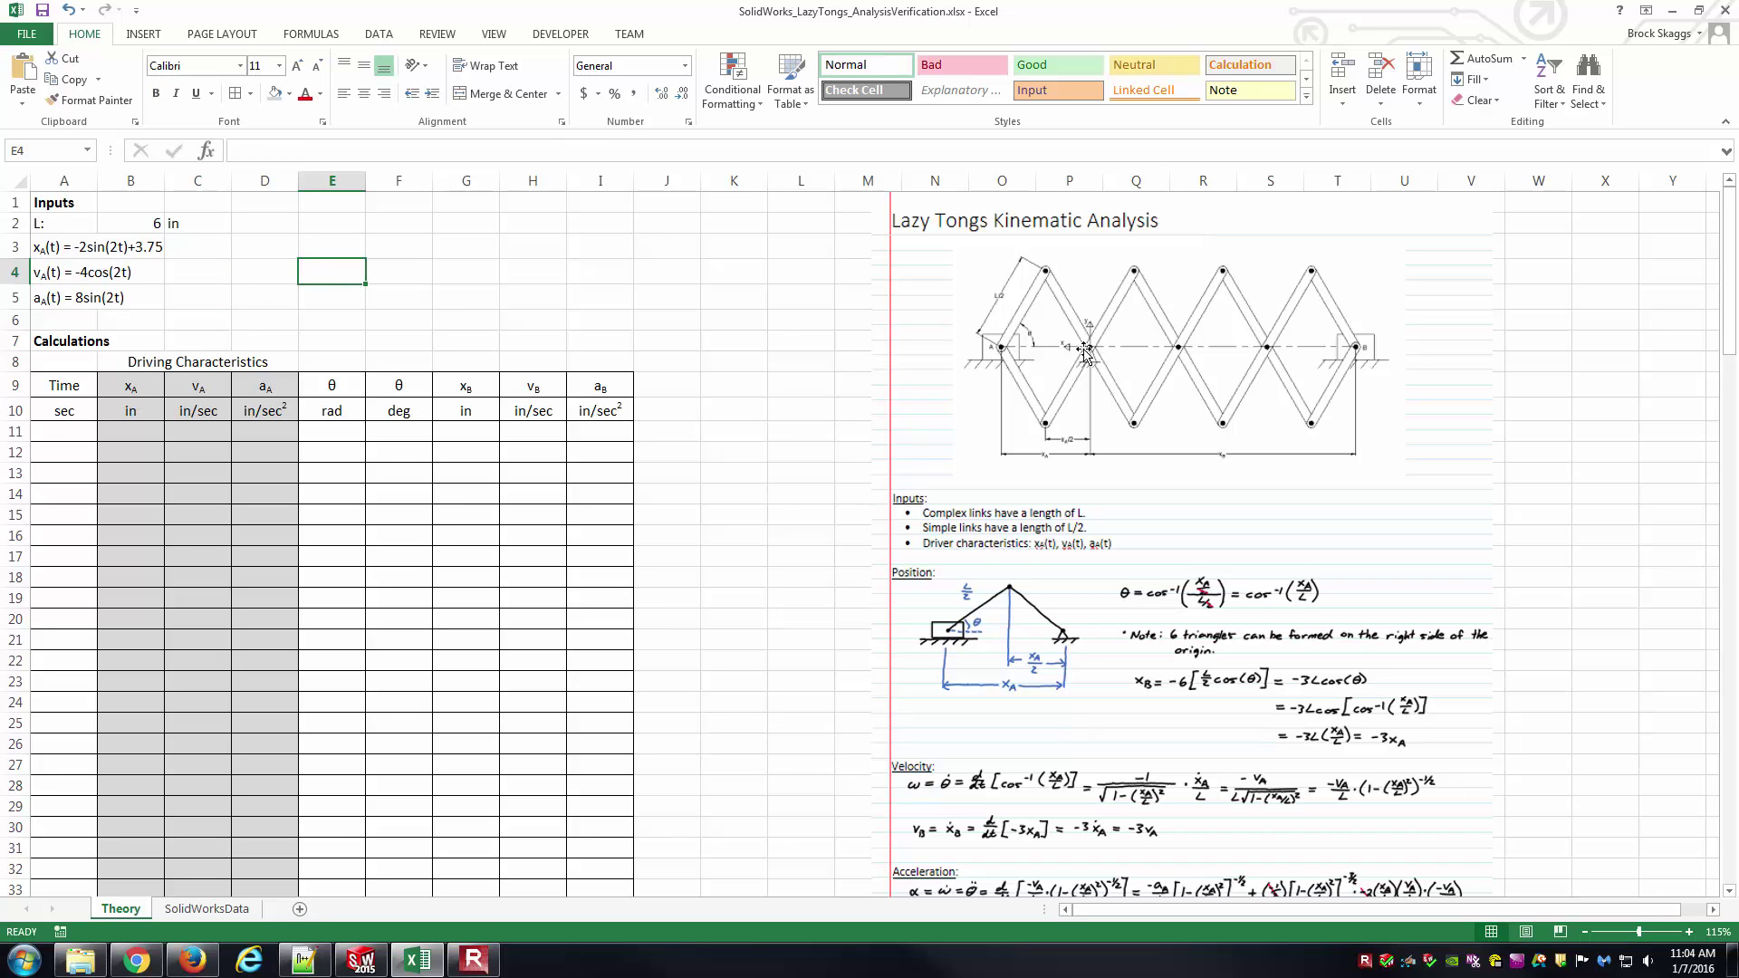
left_click(11, 246)
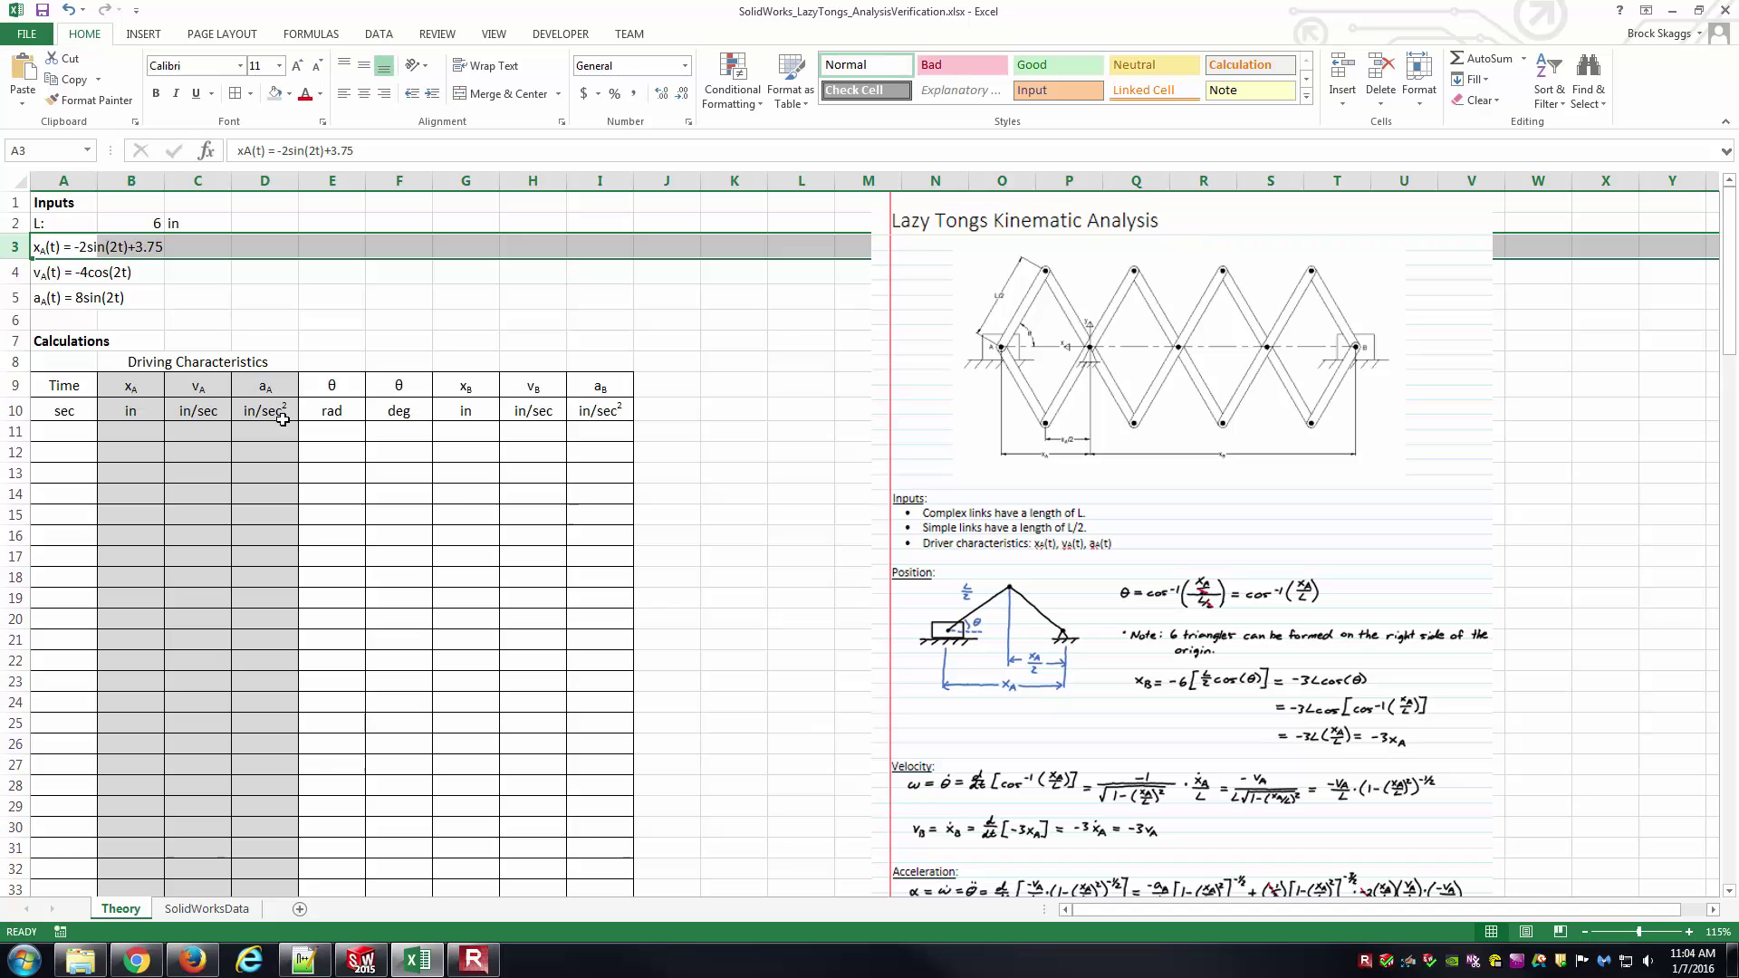
left_click(207, 283)
left_click(73, 278)
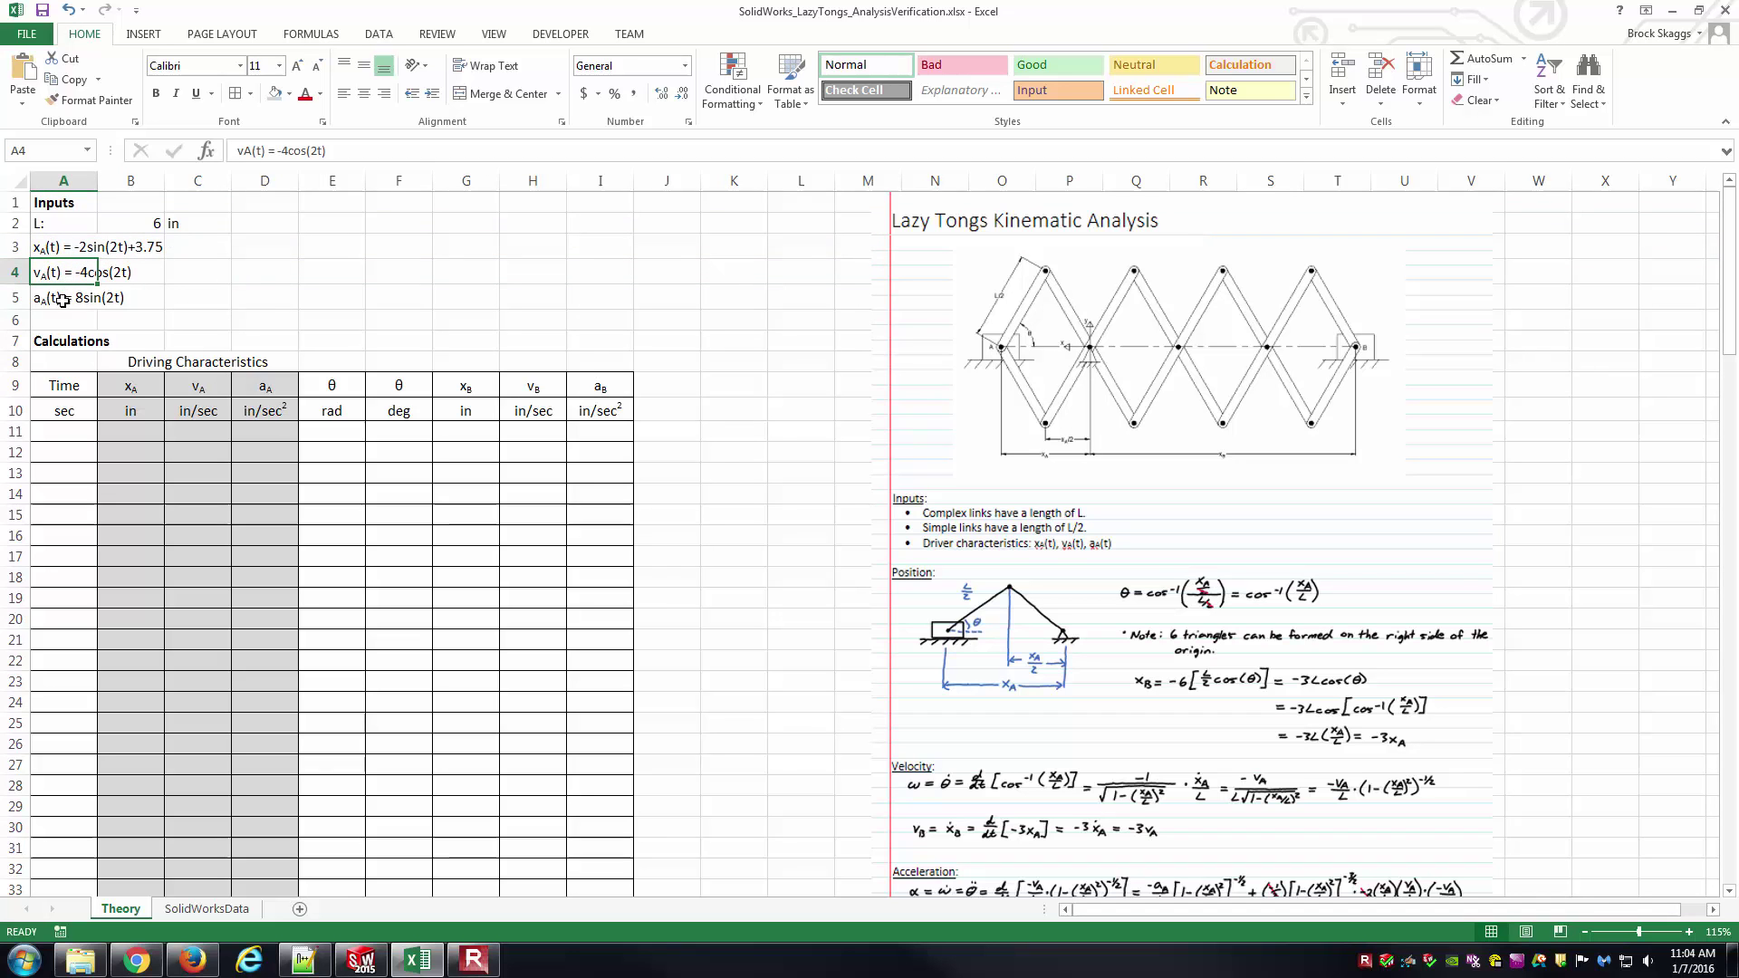
left_click(65, 299)
left_click(77, 278)
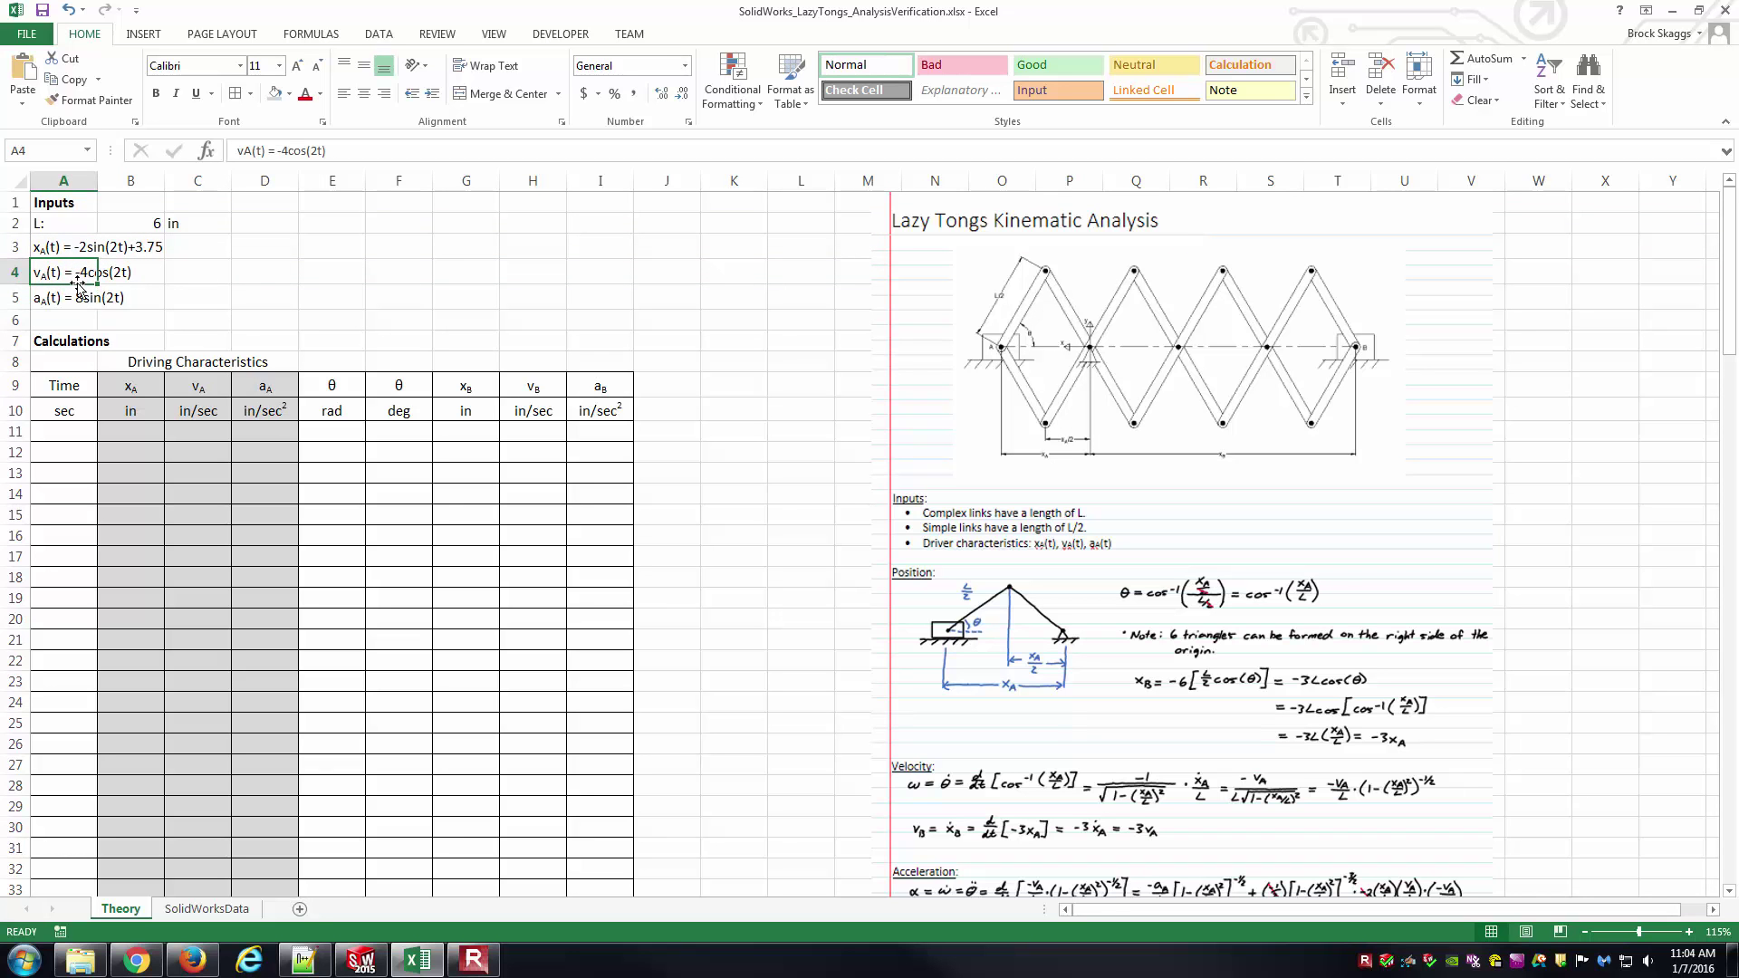
left_click(75, 303)
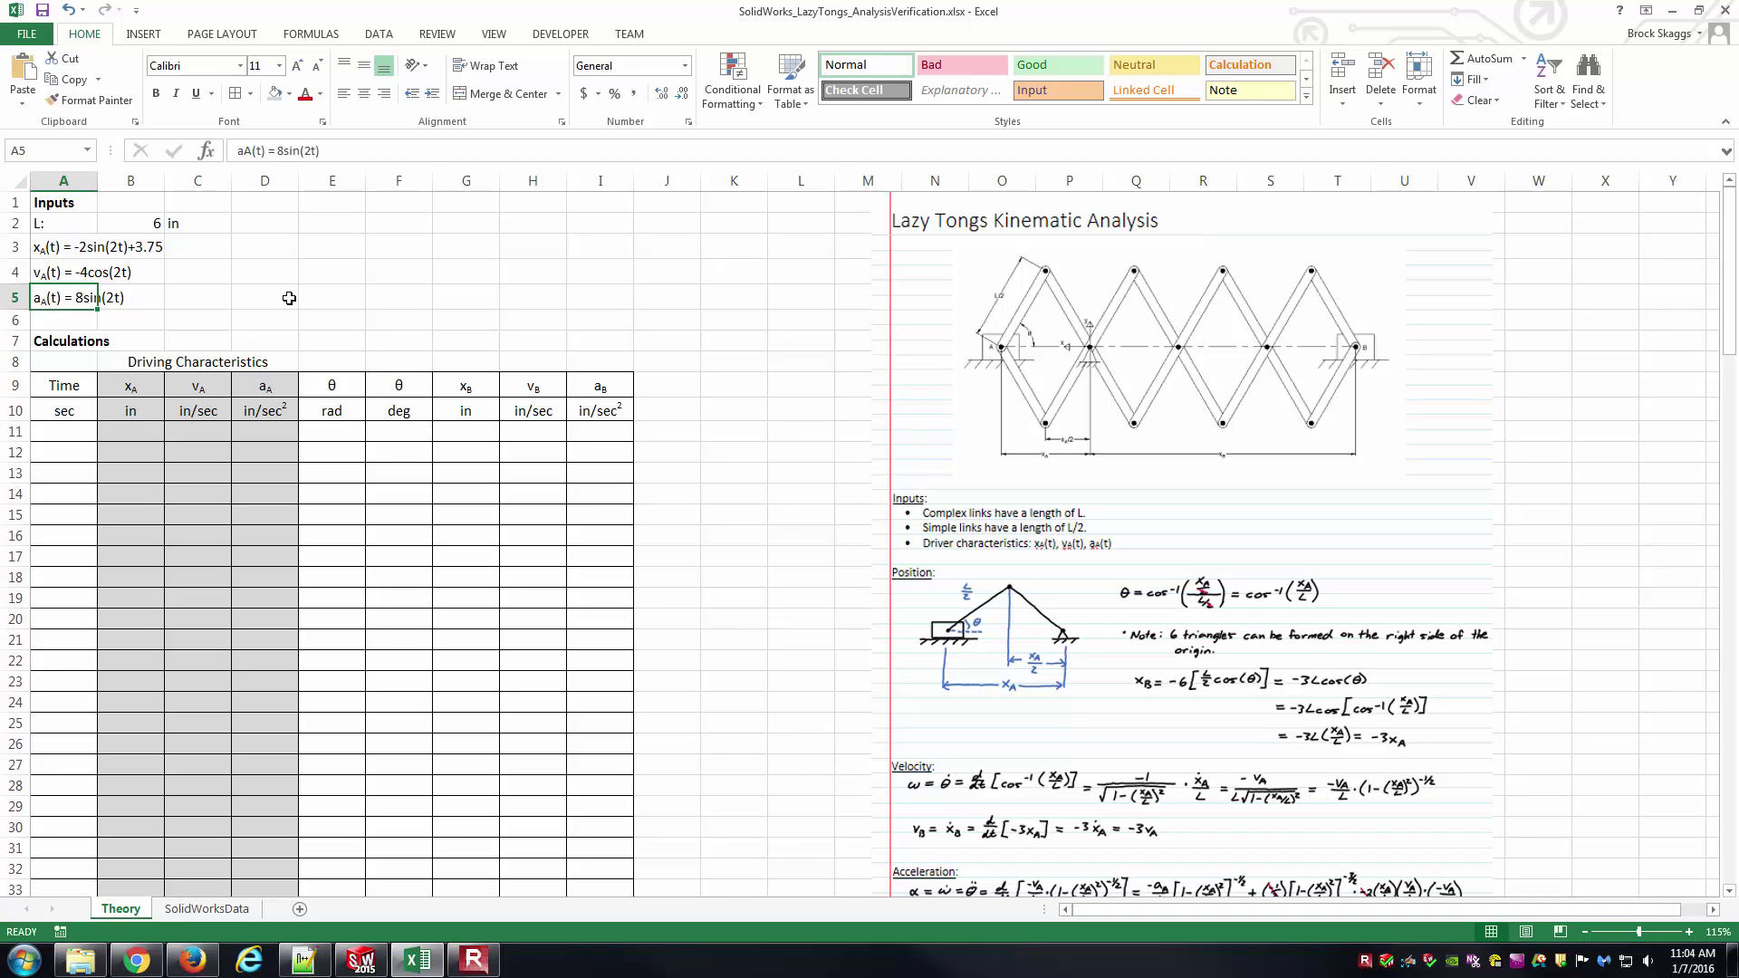
left_click(57, 249)
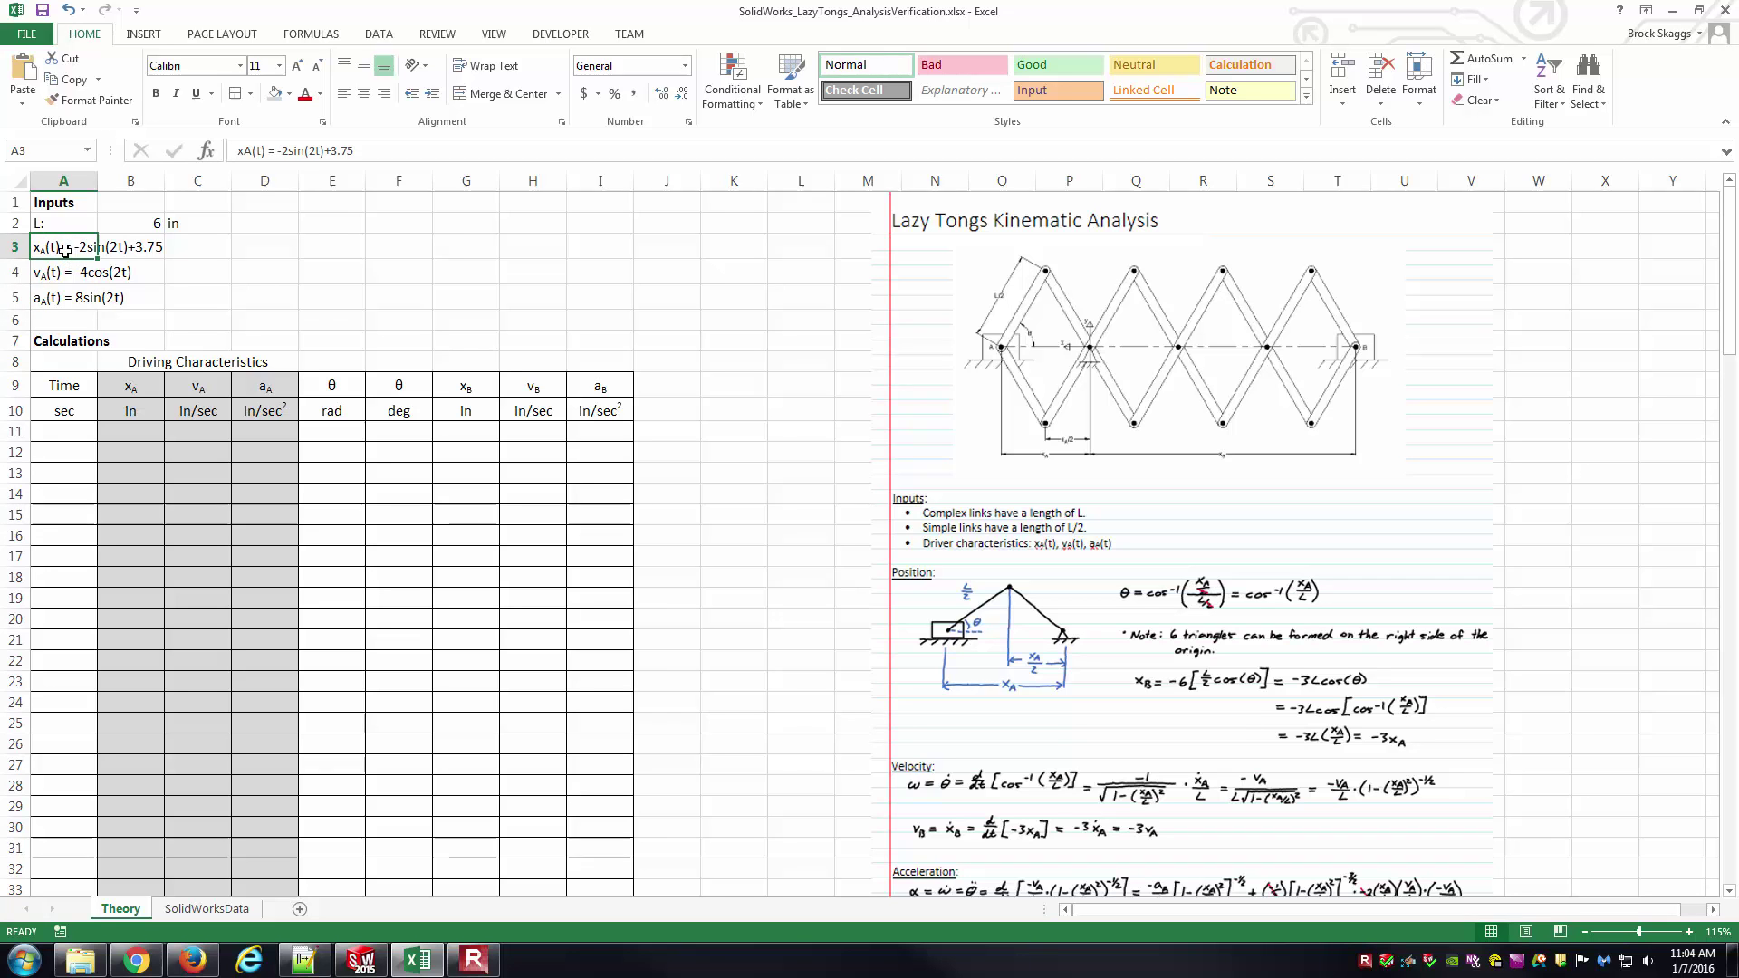
left_click(64, 277)
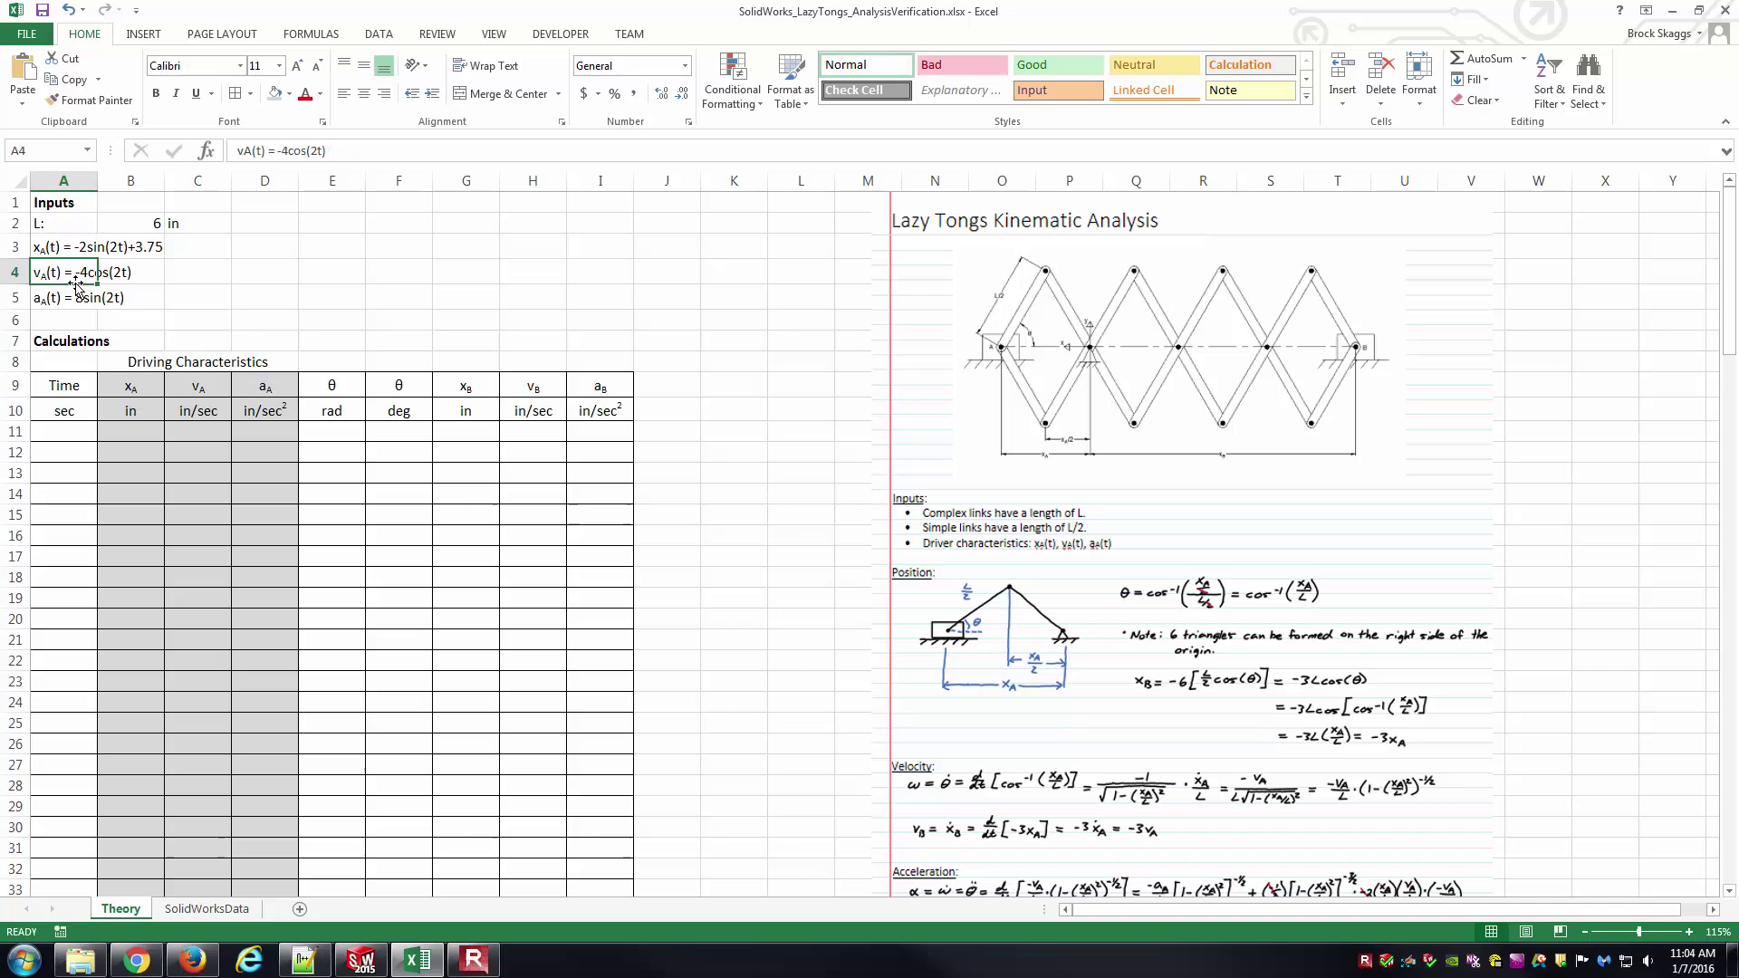
left_click(63, 287)
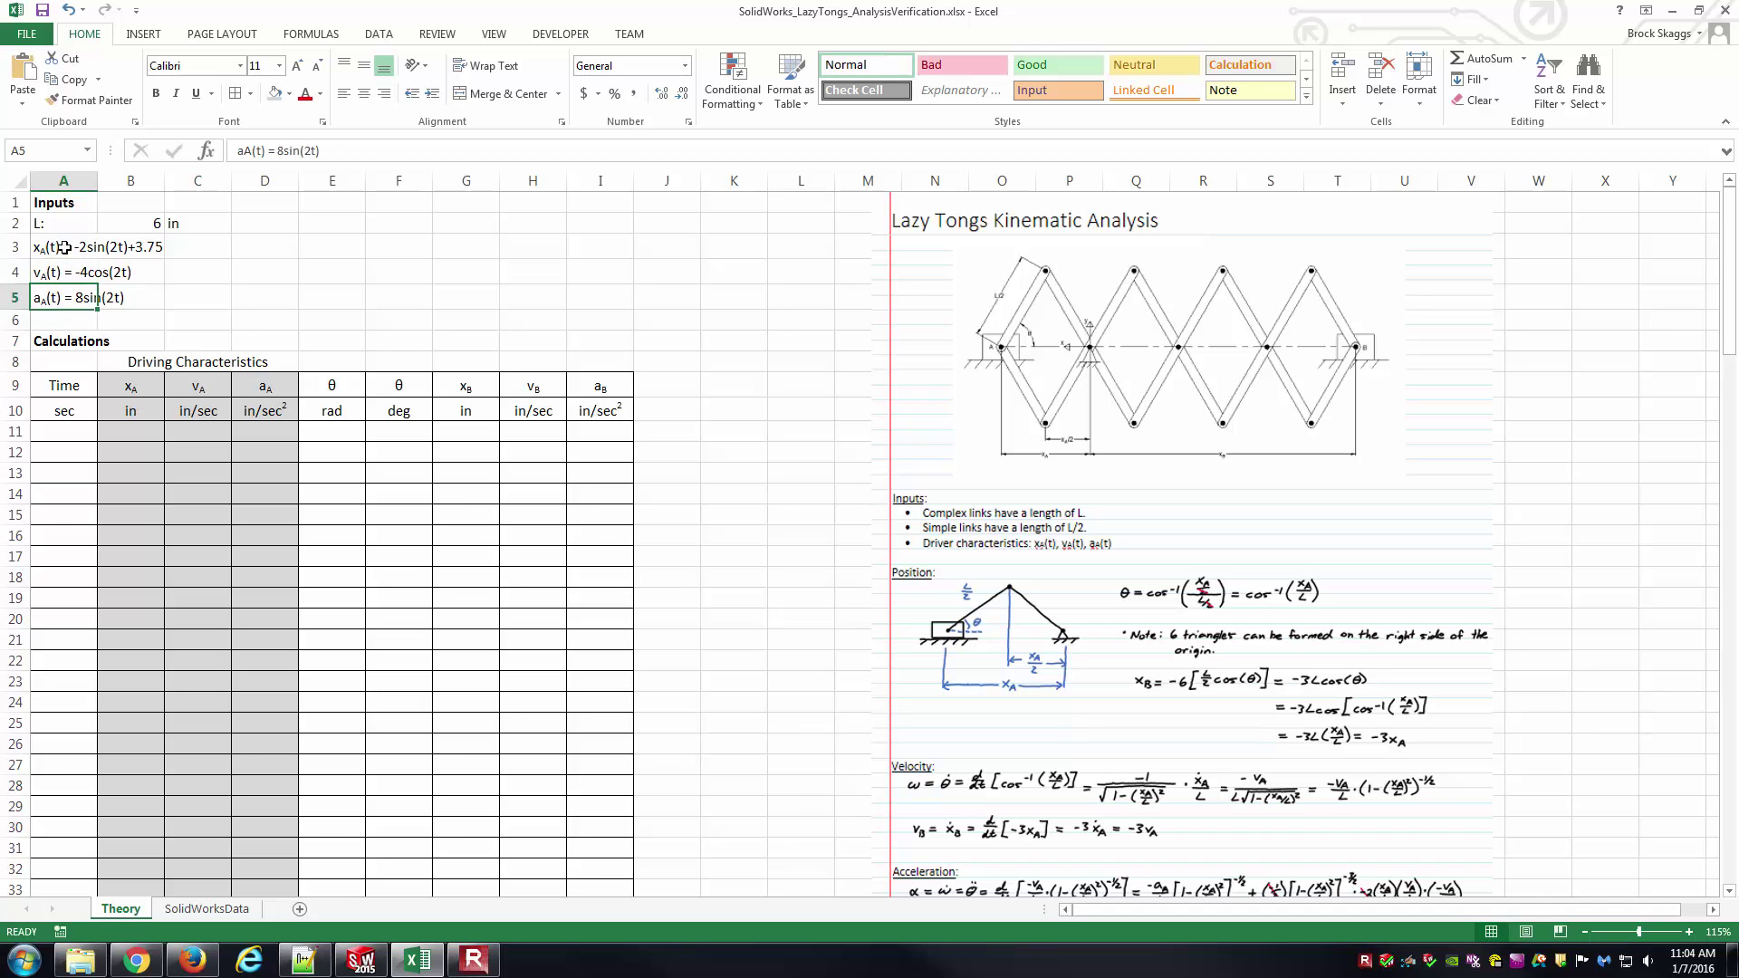
left_click(65, 248)
left_click(86, 274)
left_click(68, 300)
left_click(326, 289)
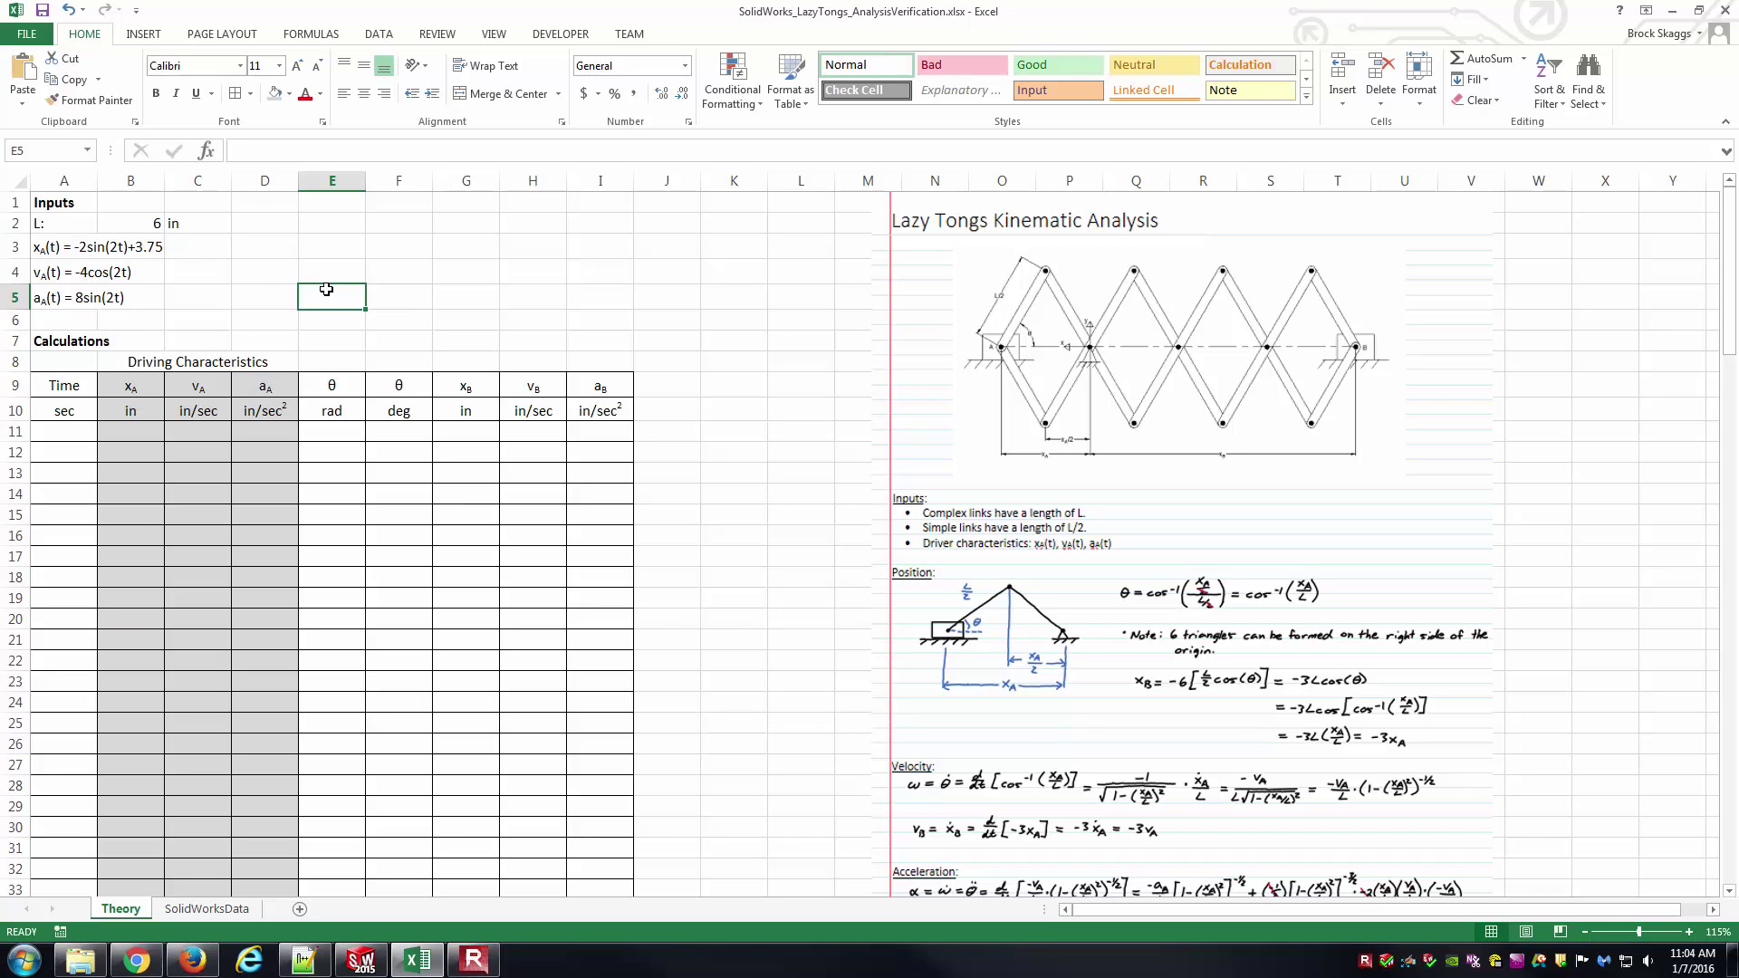
left_click_drag(176, 432, 243, 429)
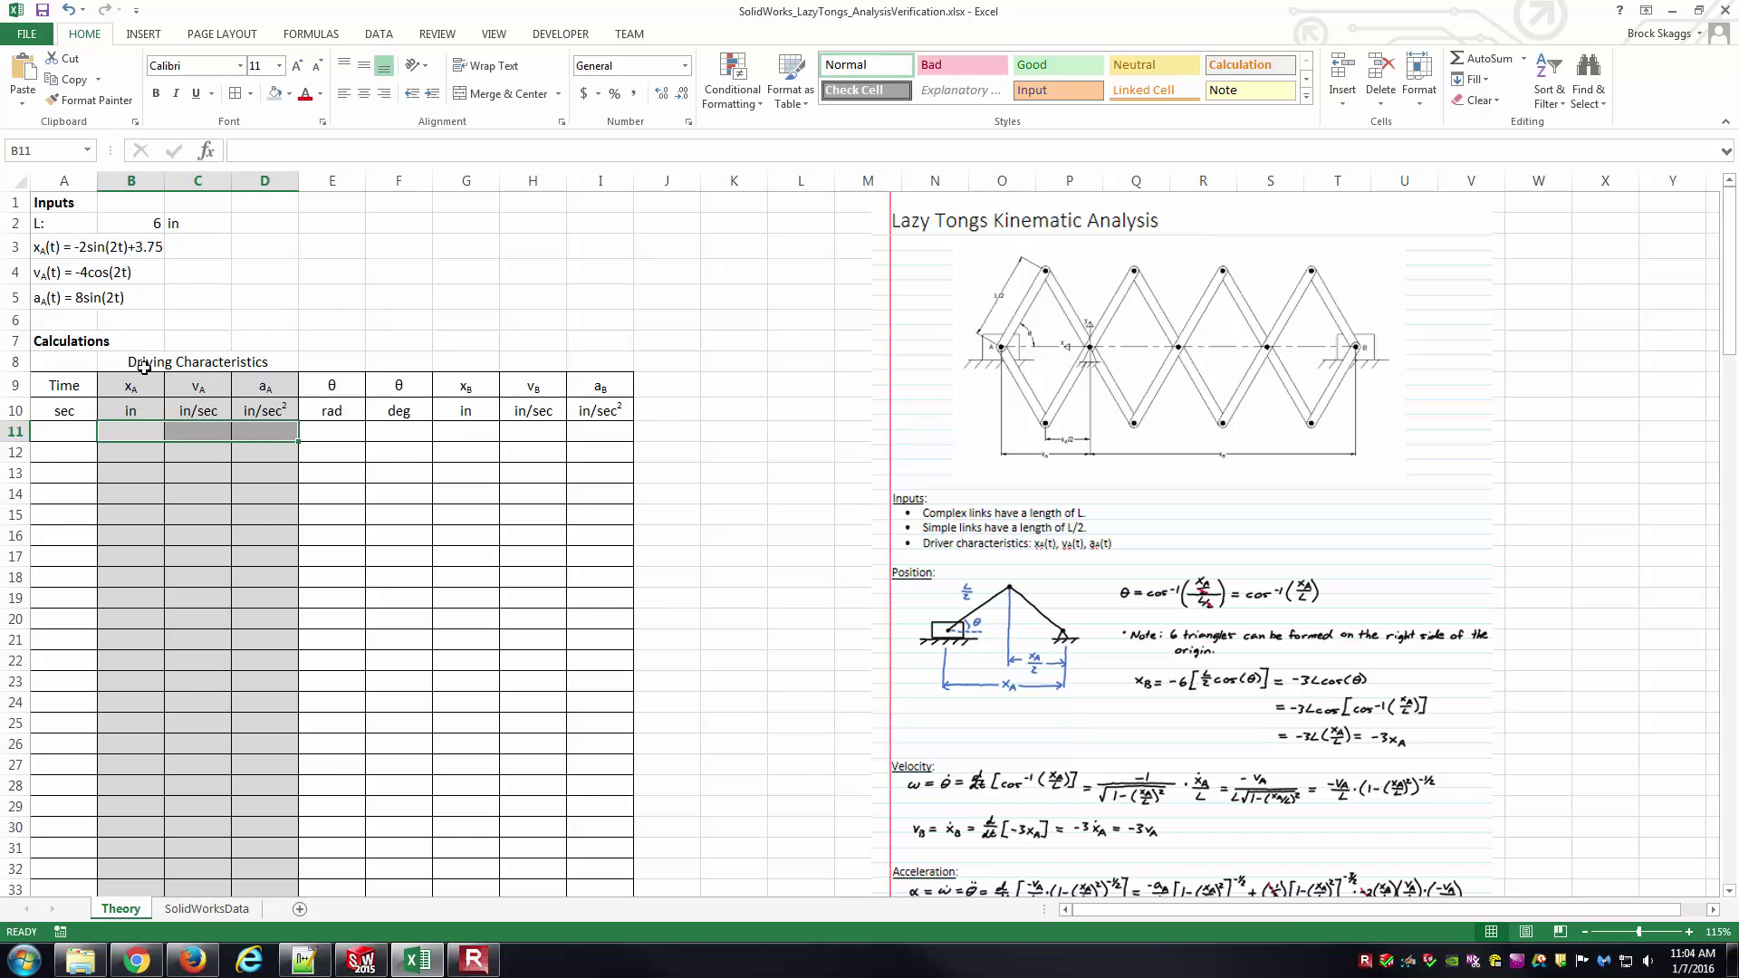
Step: Enter 0 in A11 and the time-step formula =A11+0.04 in A12
left_click(69, 439)
type("0")
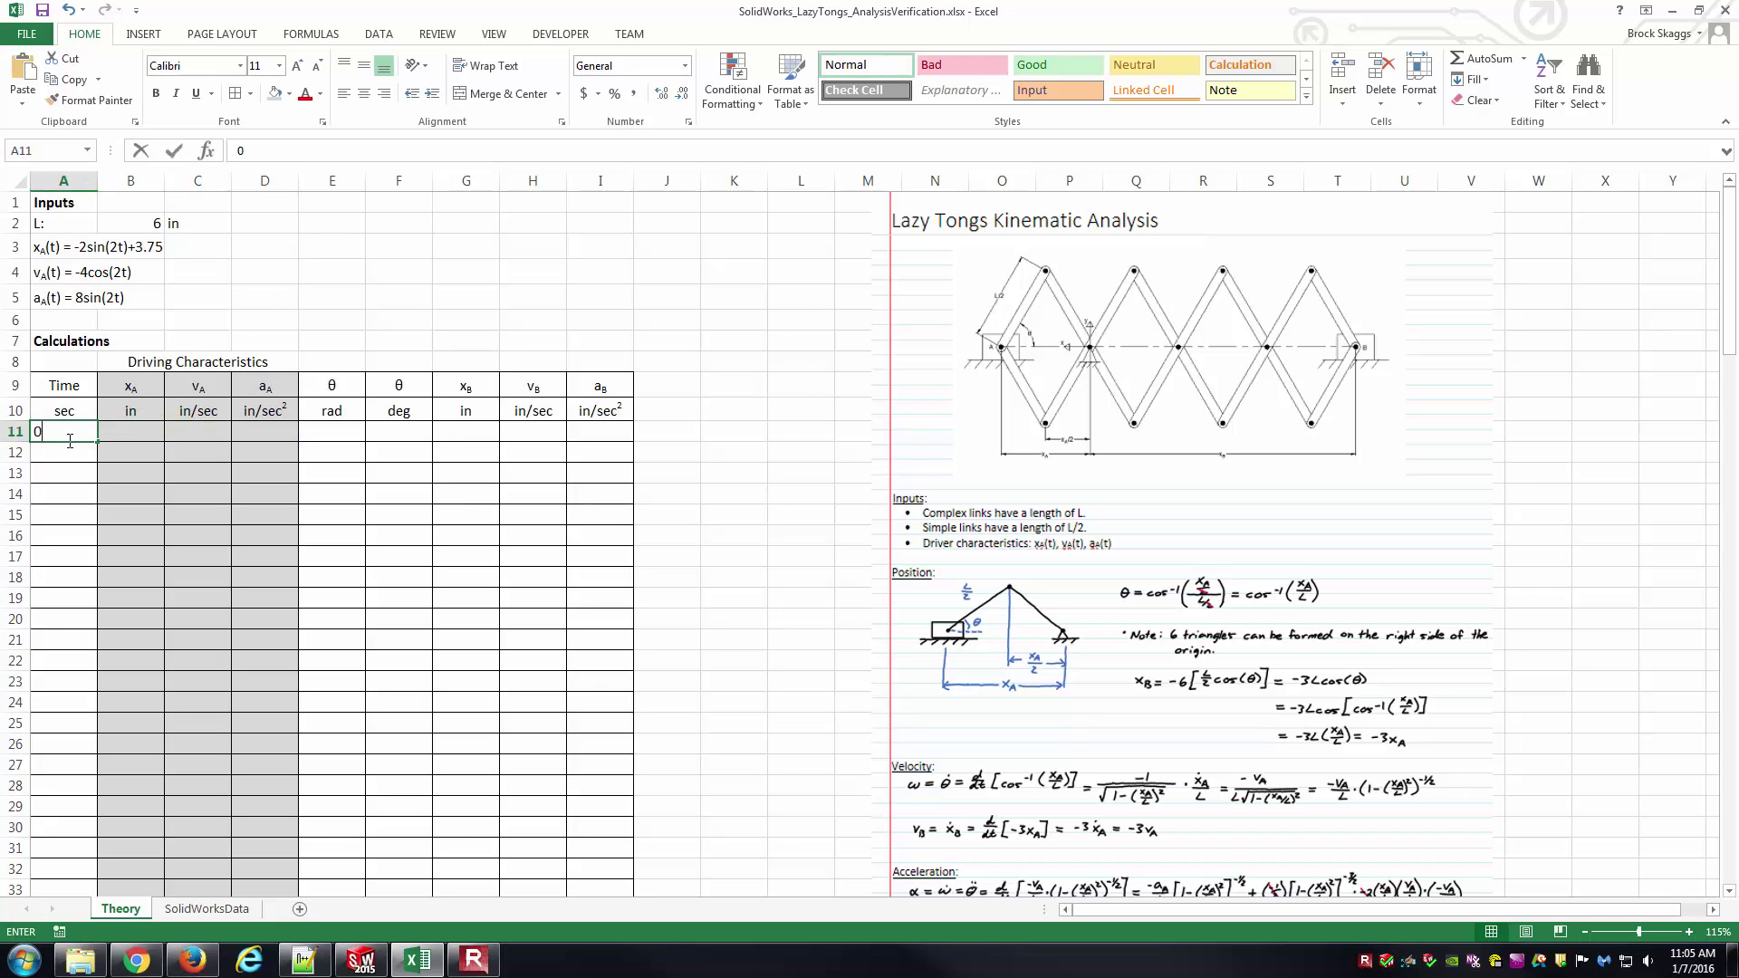
key("Return")
type("=")
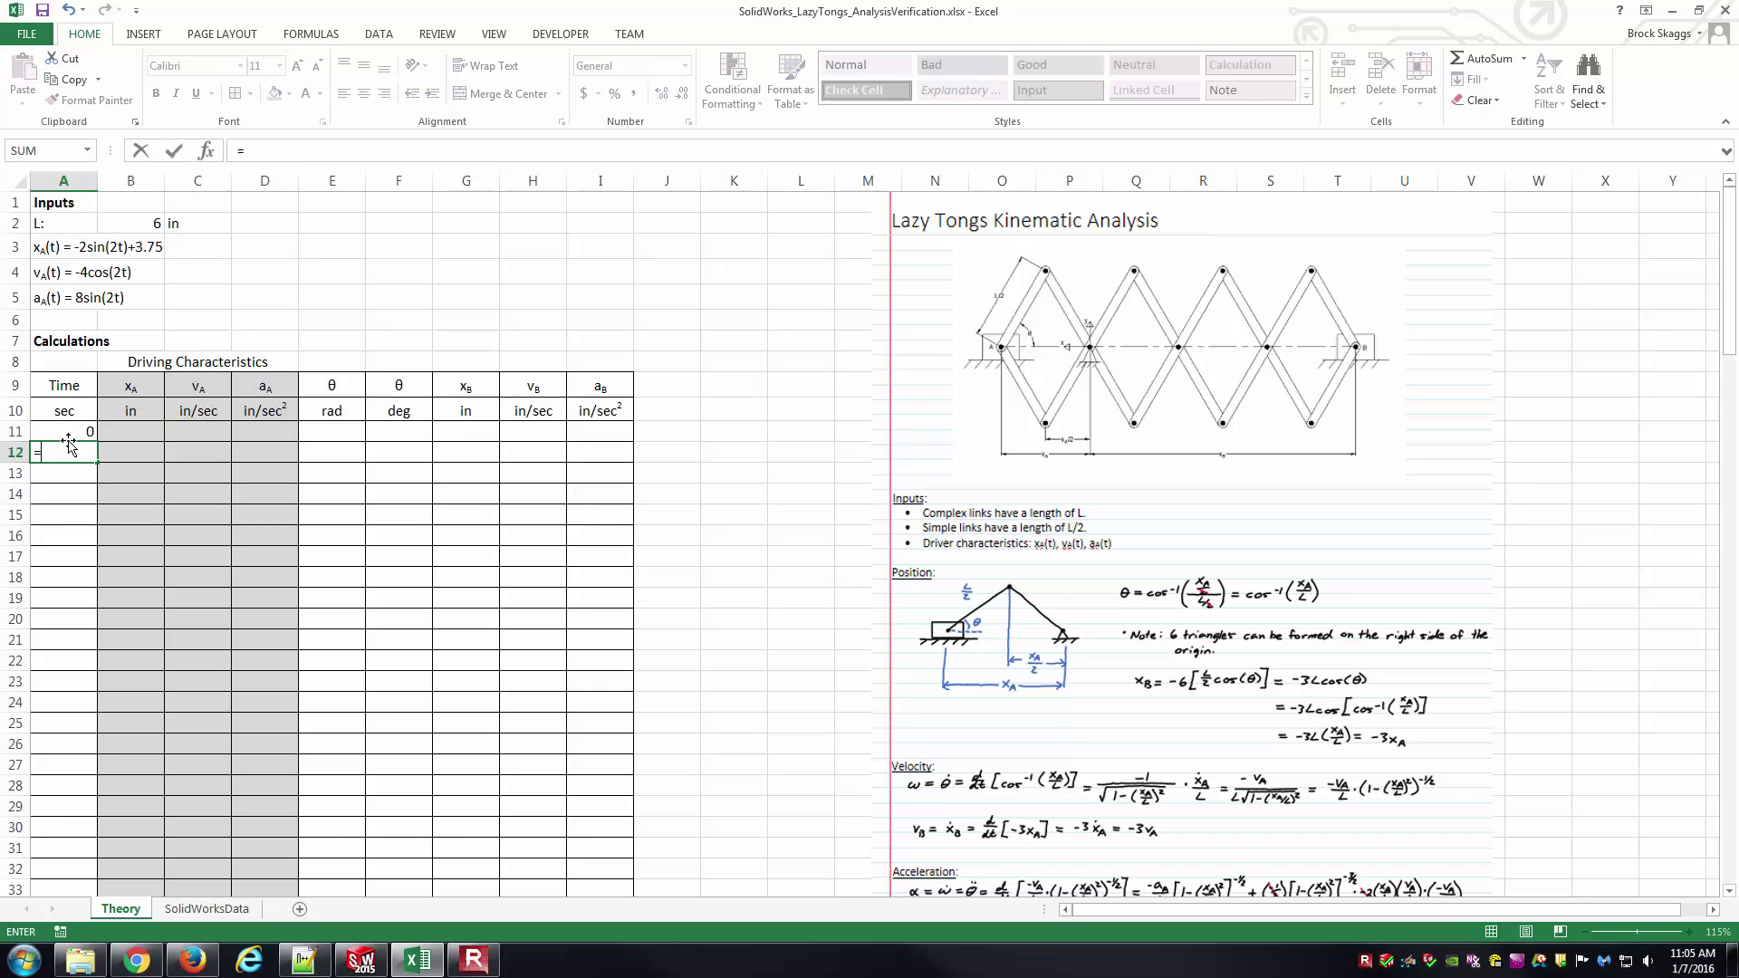
type("A11+0.04")
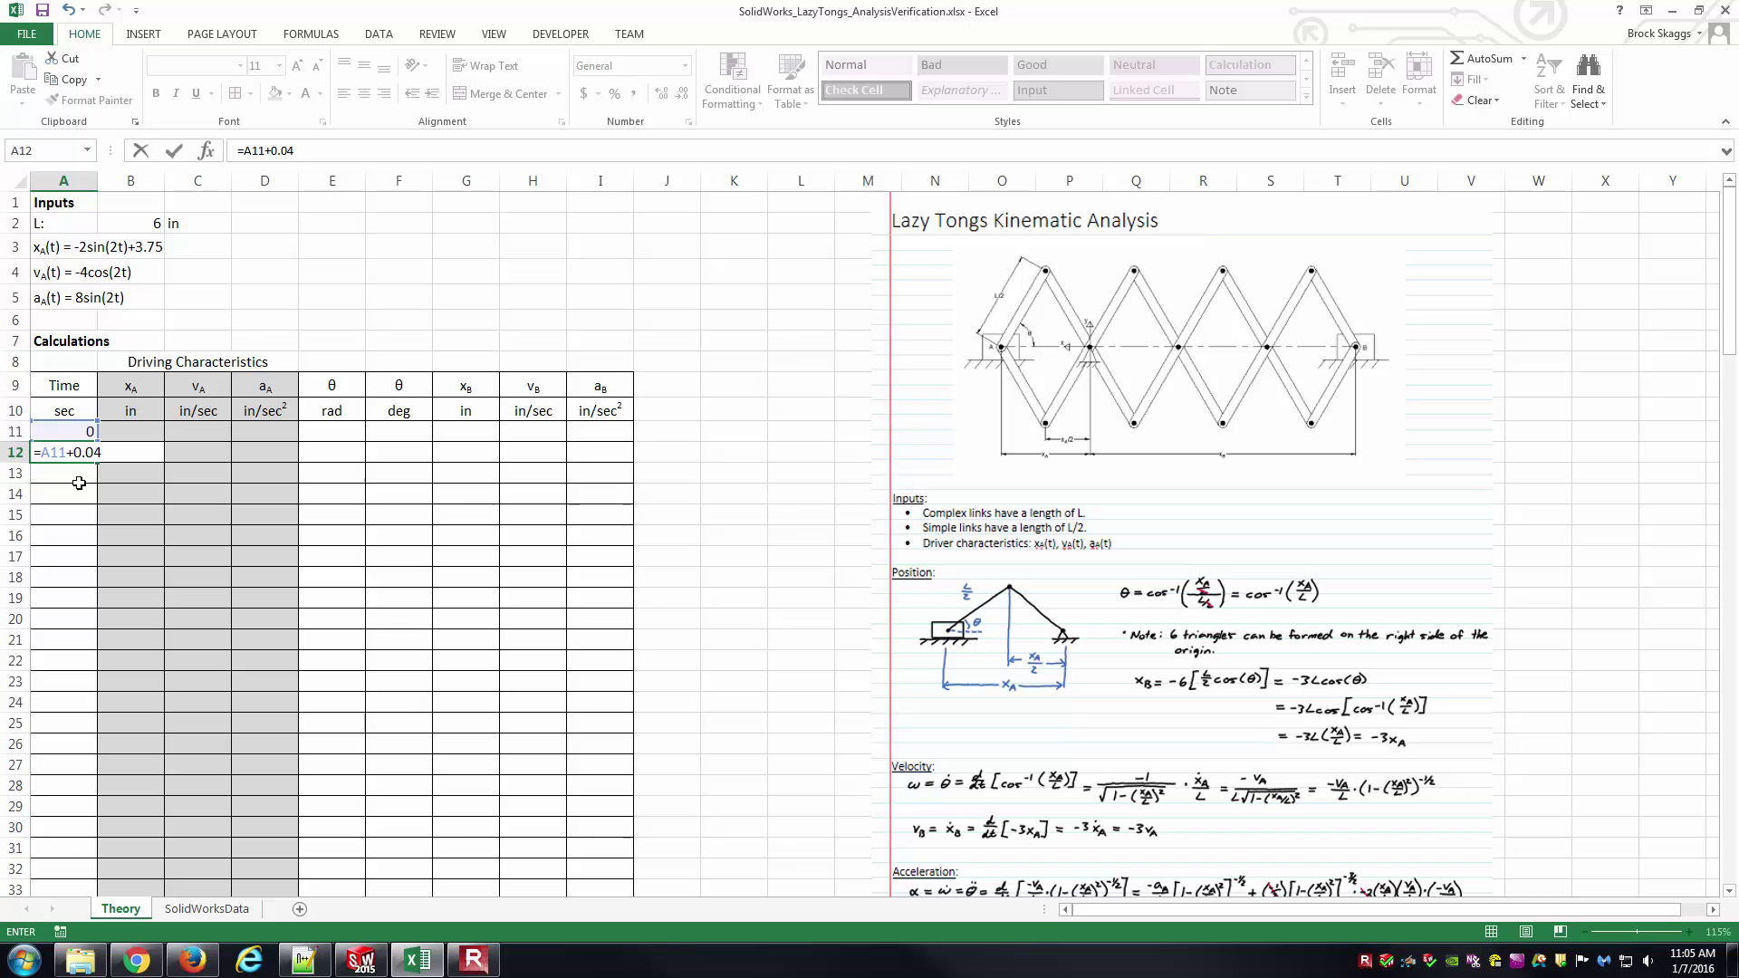
key("Return")
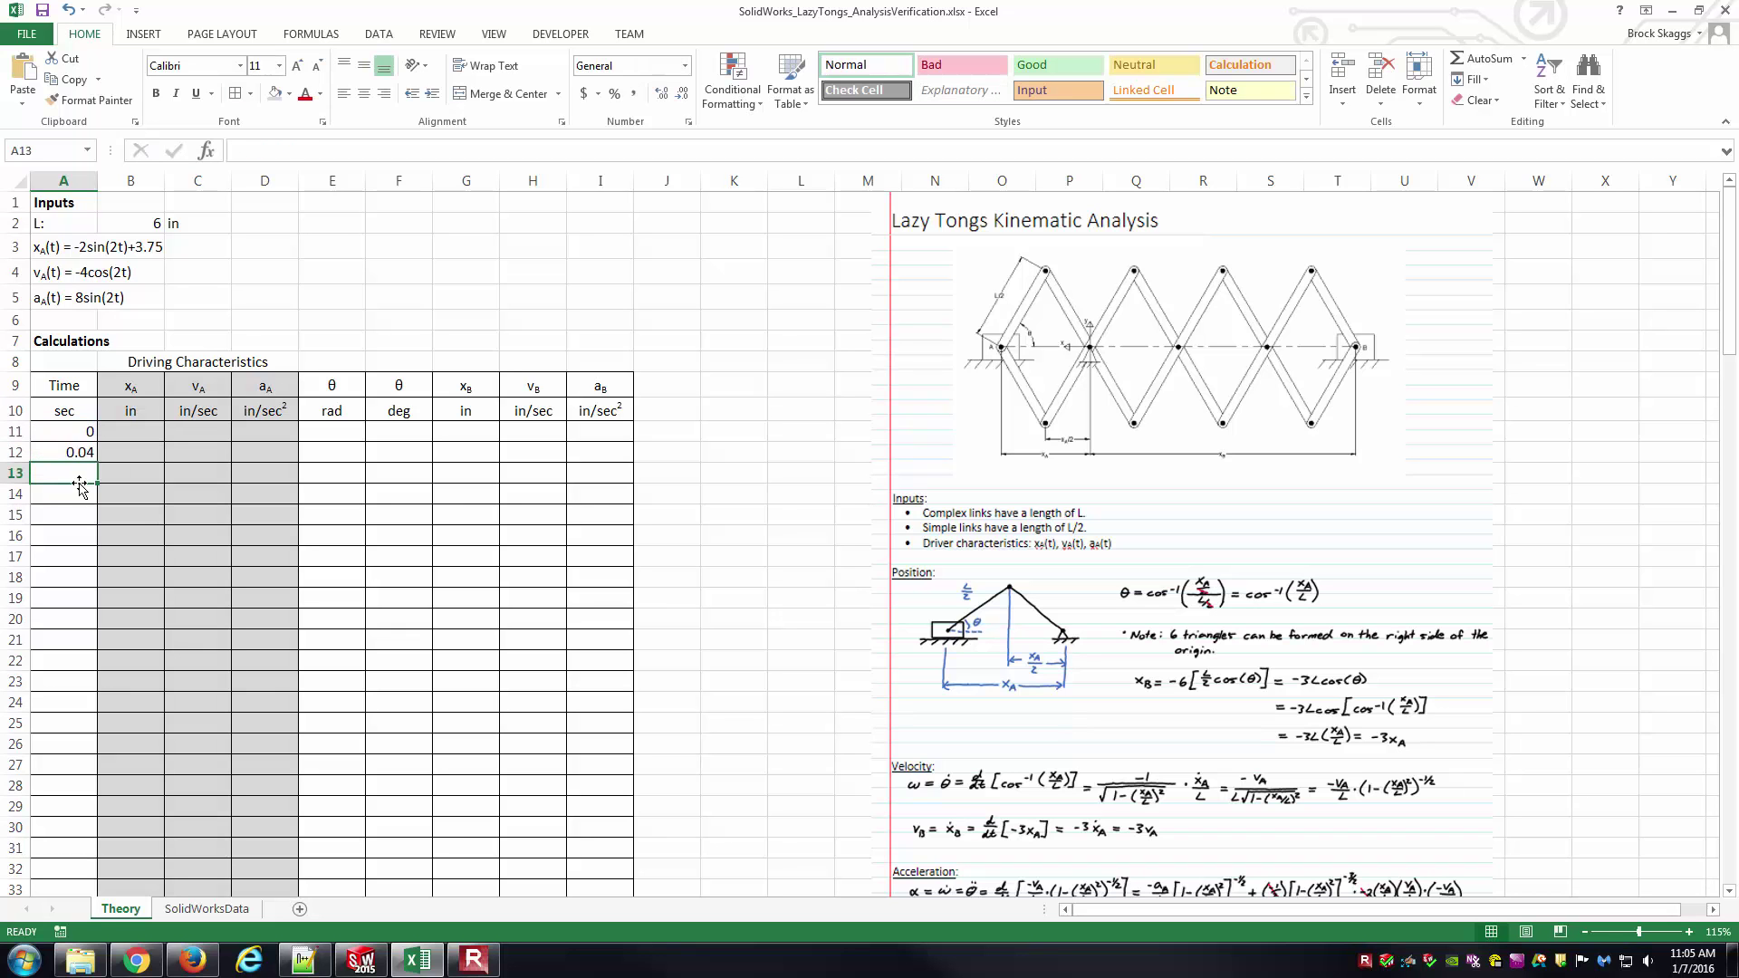
double_click(80, 455)
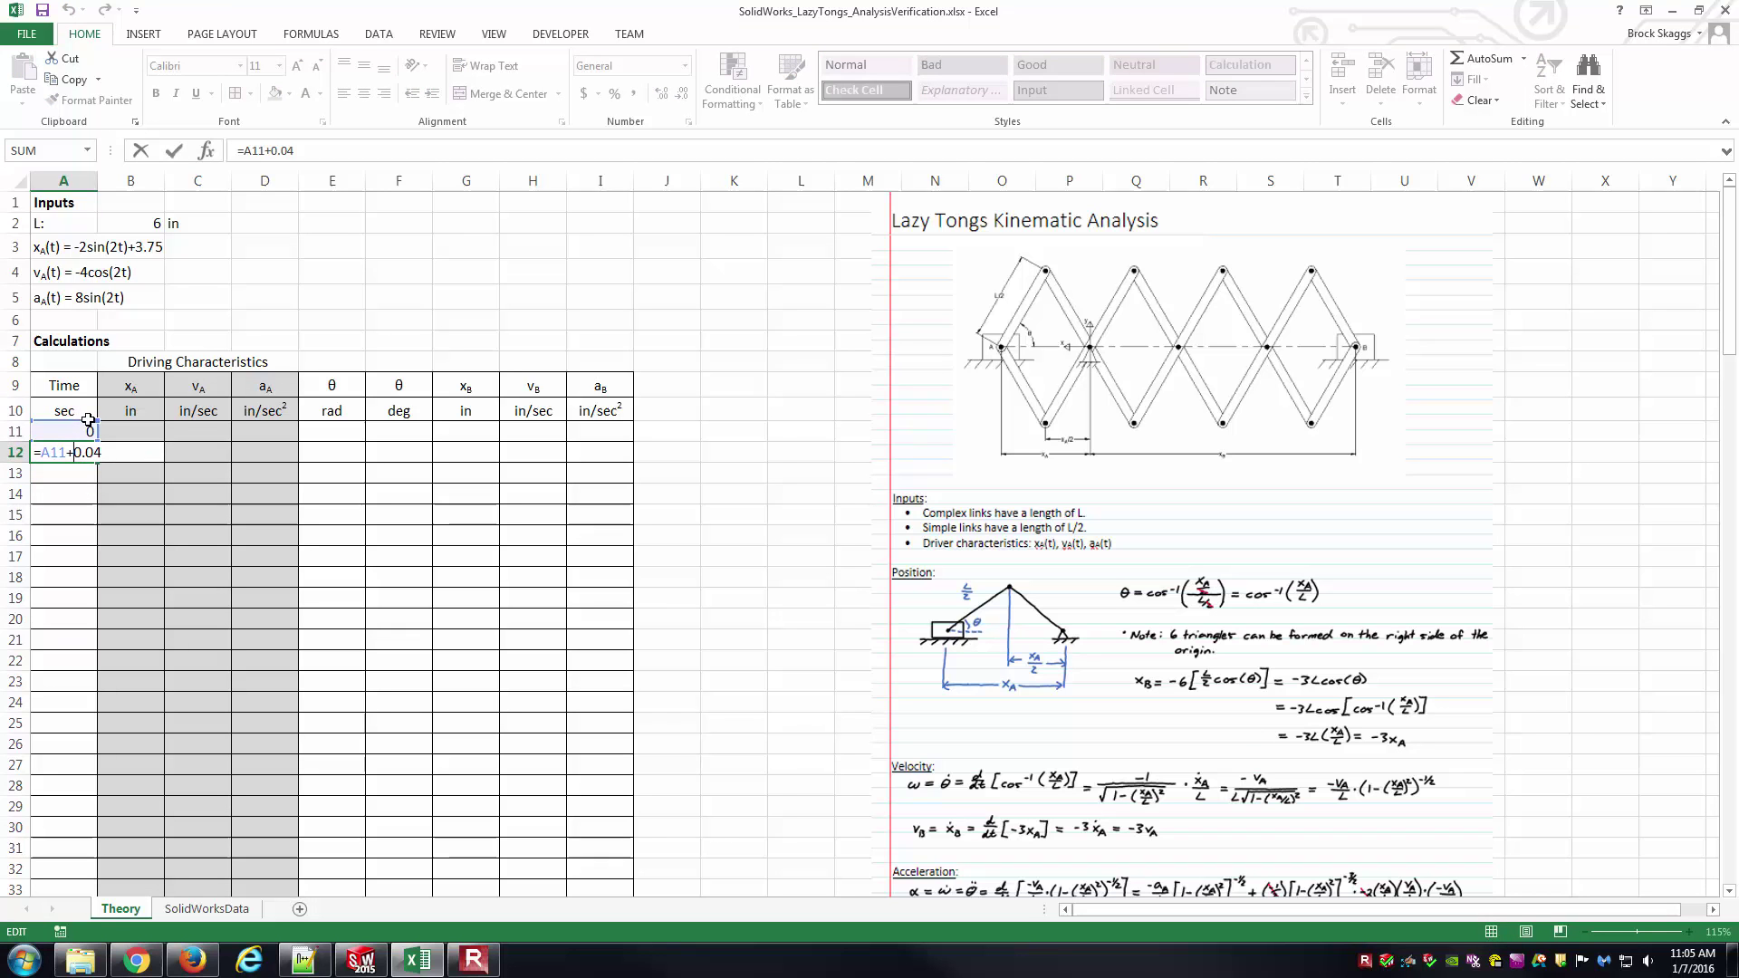
left_click(74, 453)
key("Escape")
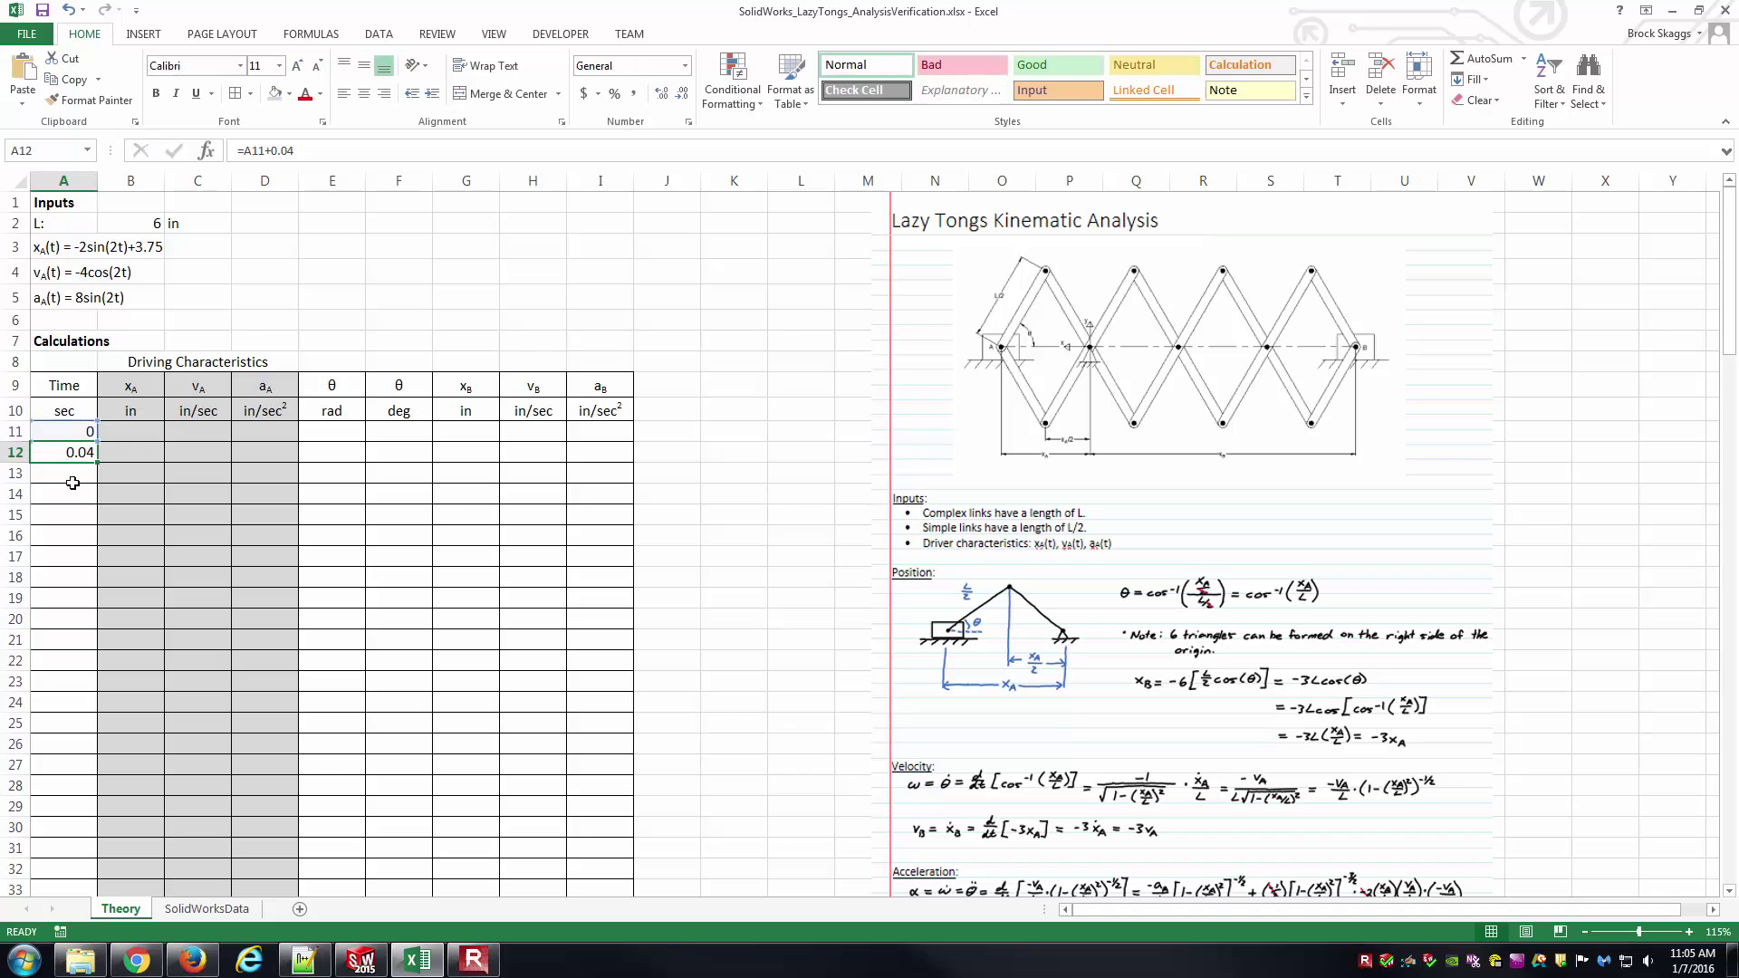
Step: Fill A12's formula down to row 136 so time reaches 5 sec
left_click_drag(97, 463, 73, 849)
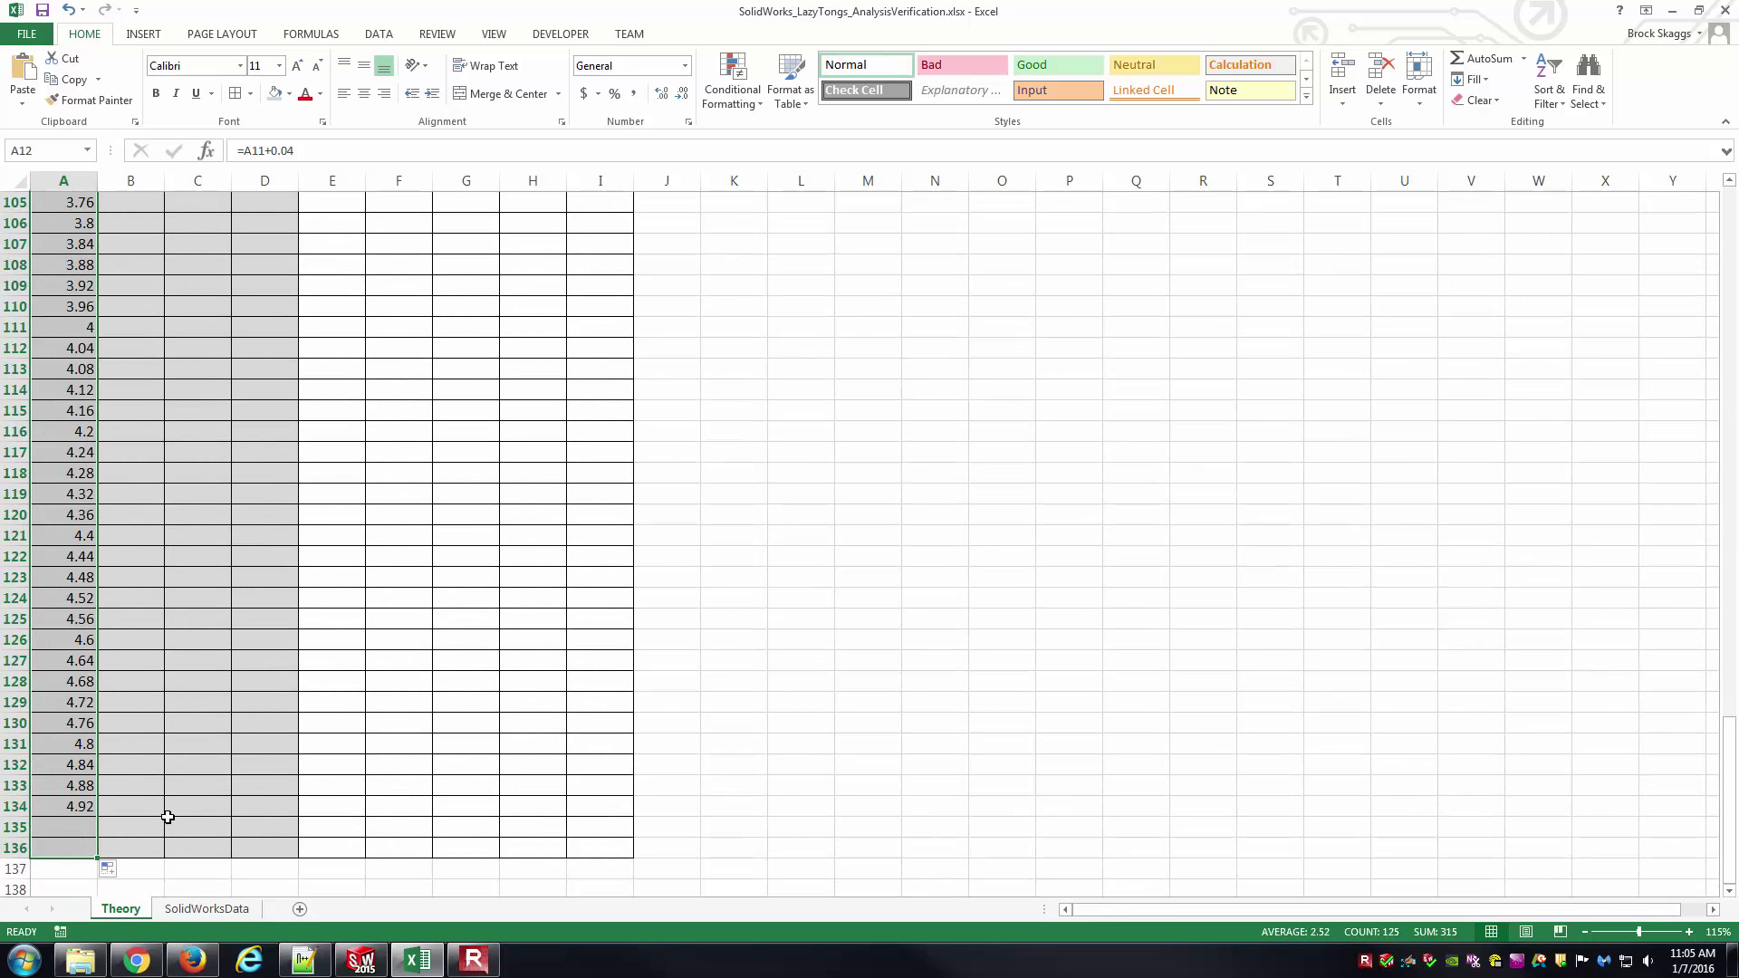
left_click(161, 821)
left_click(77, 850)
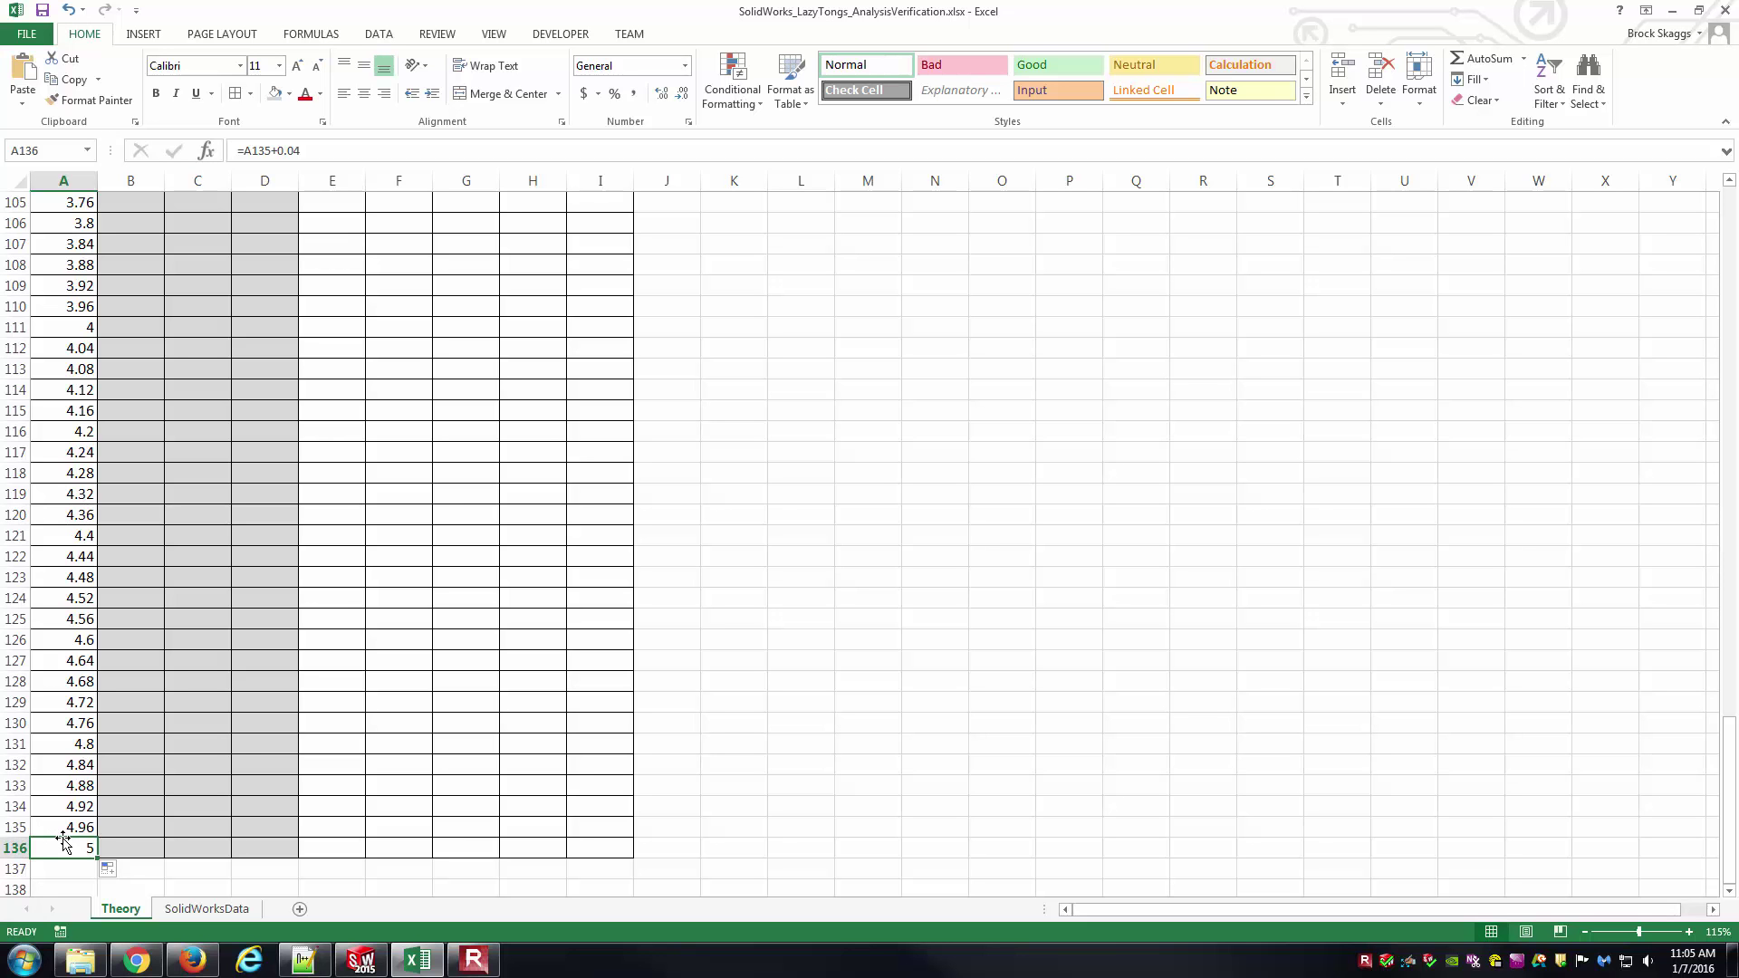
scroll(79, 829, "up", 14)
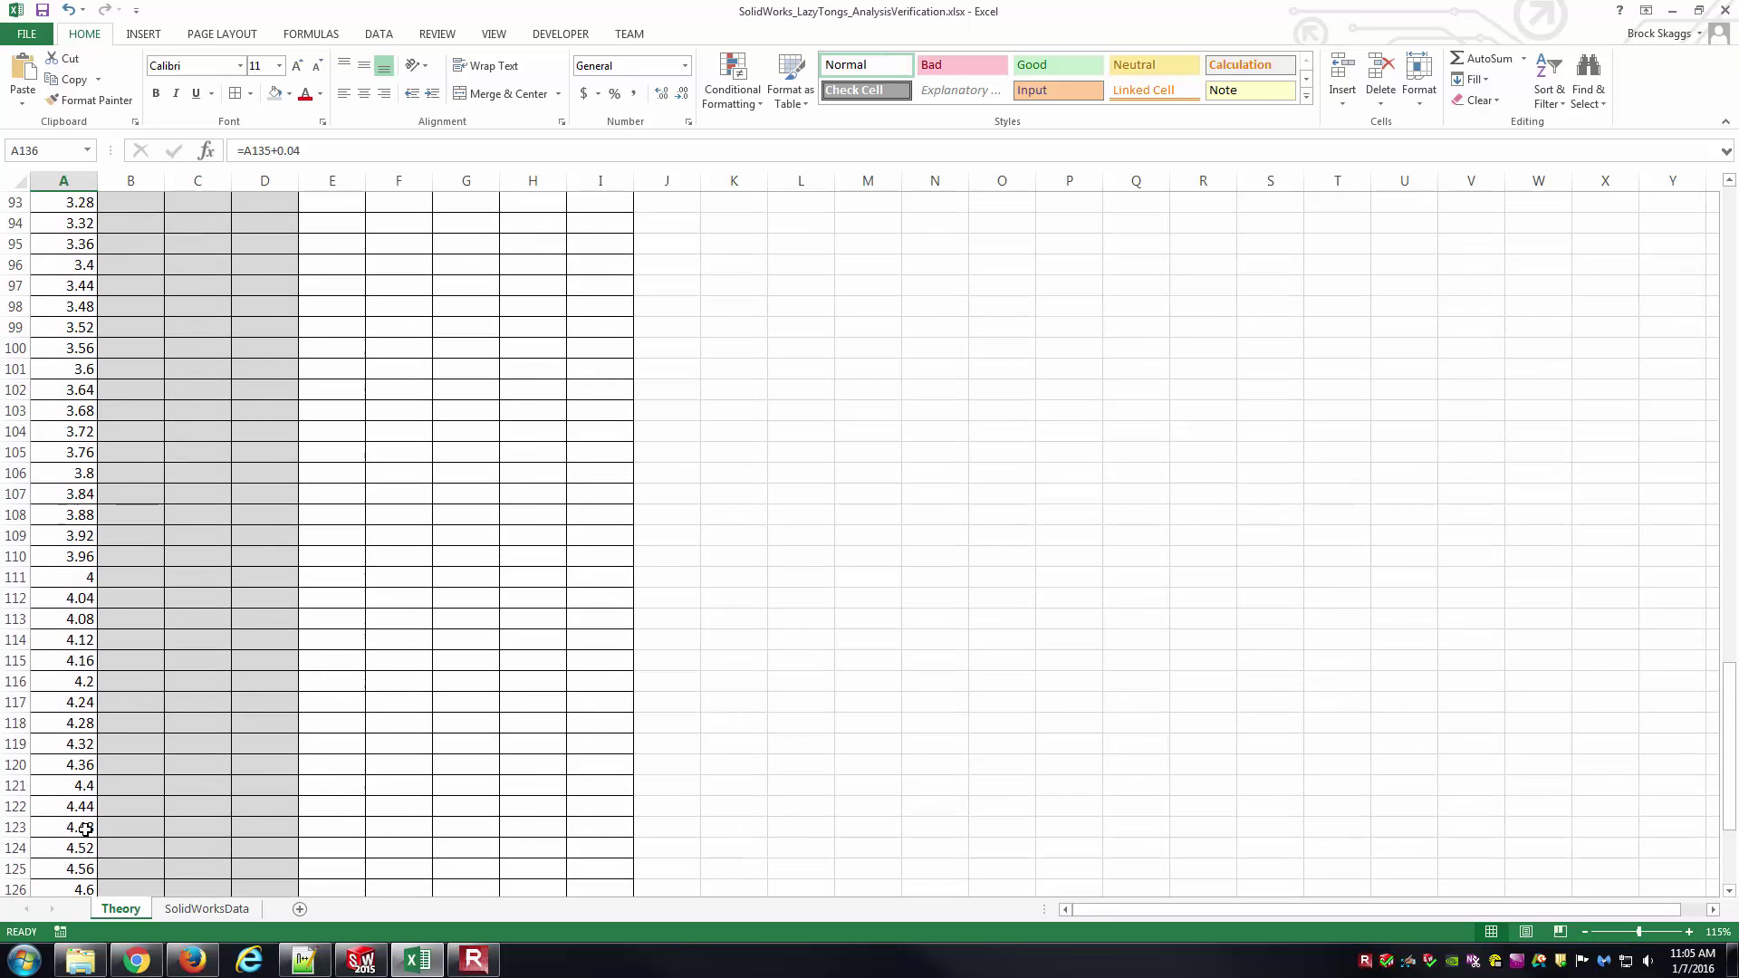
scroll(85, 829, "up", 20)
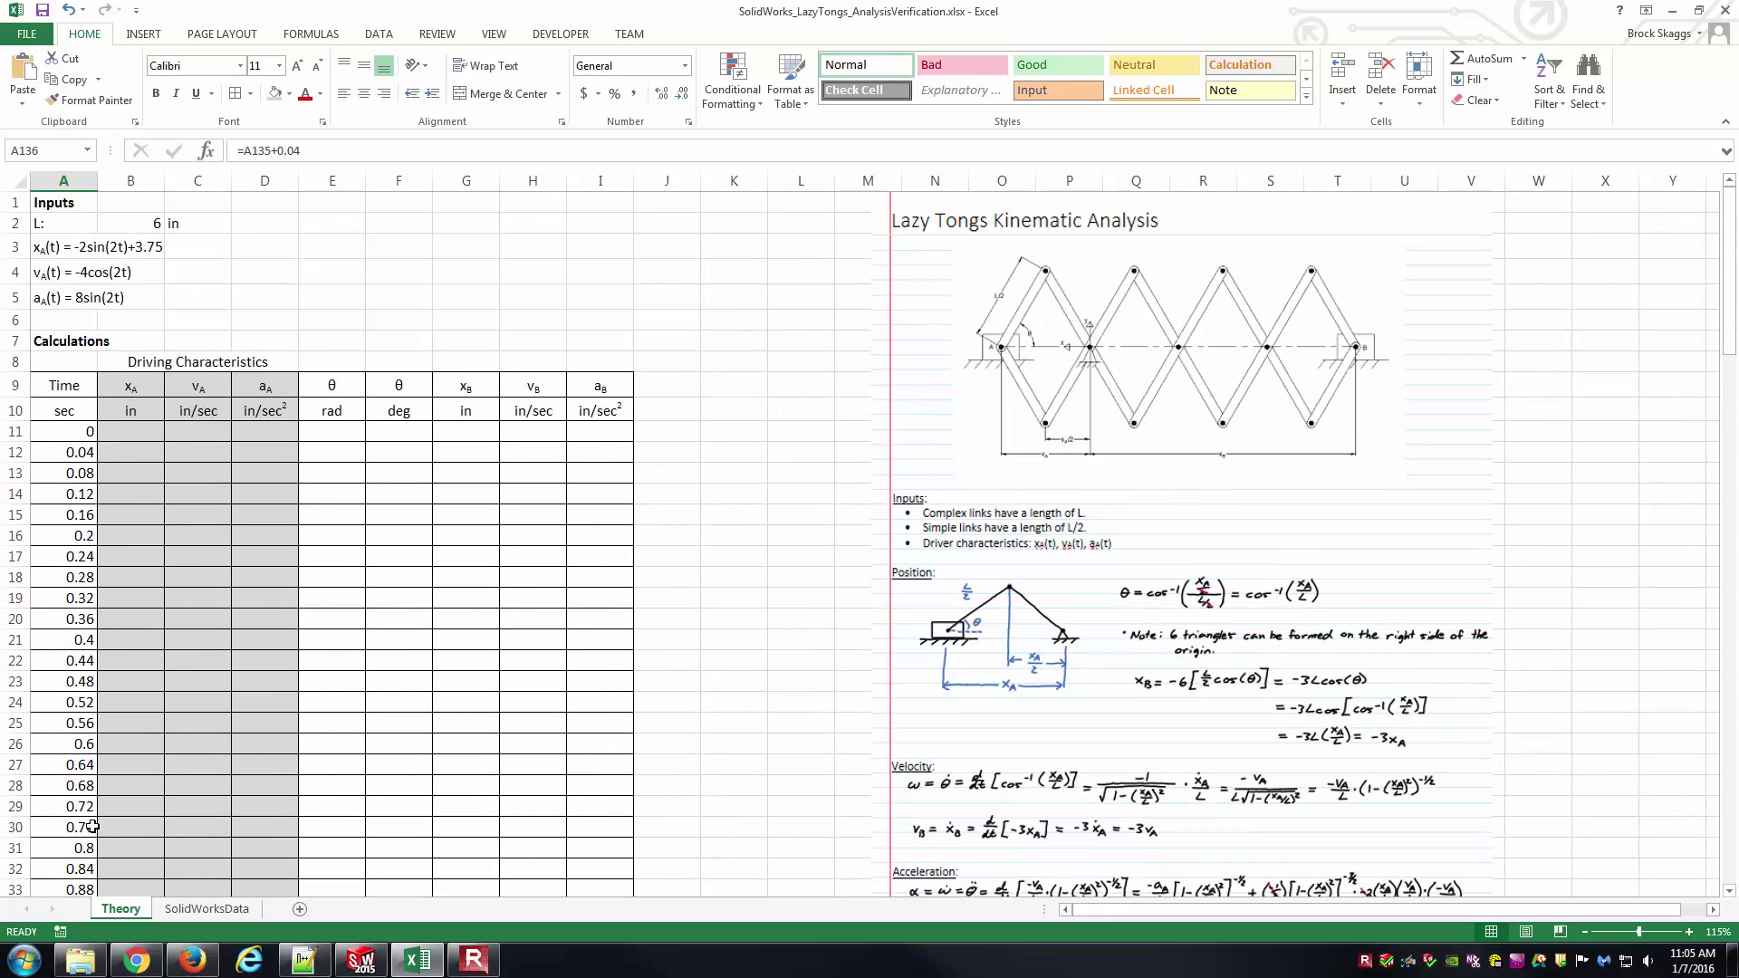
Step: Enter the xA formula =-2*SIN(2*A11)+3.75 in B11
left_click(136, 432)
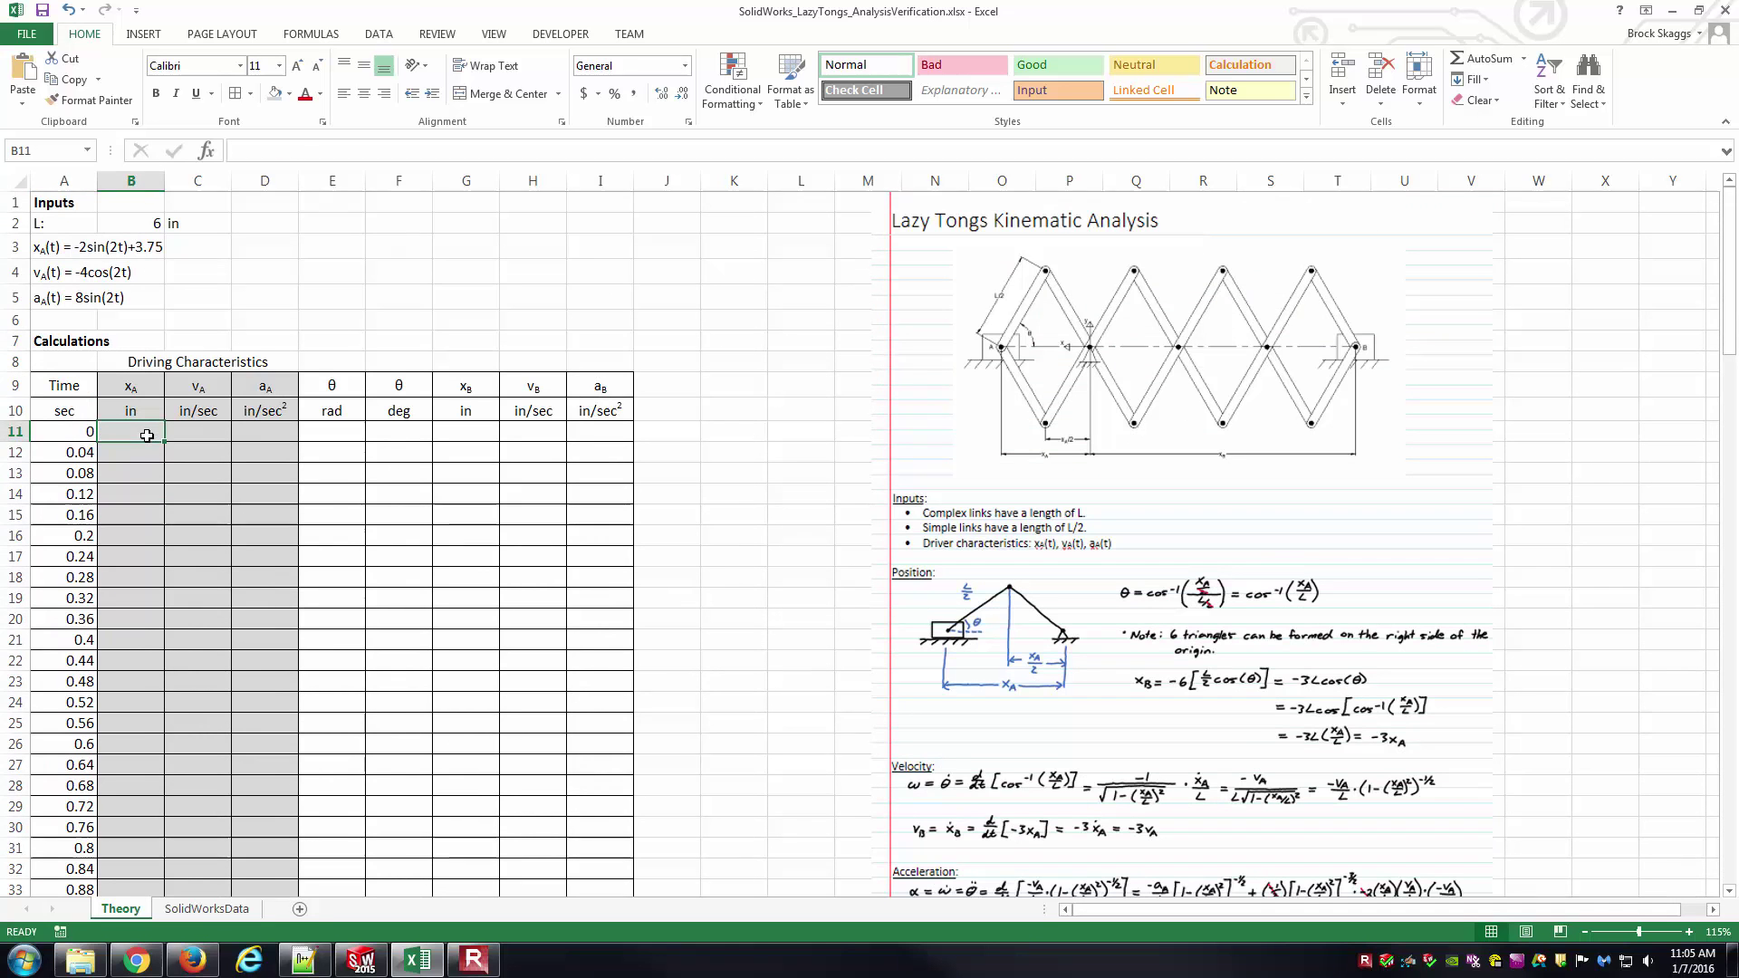
left_click(172, 367)
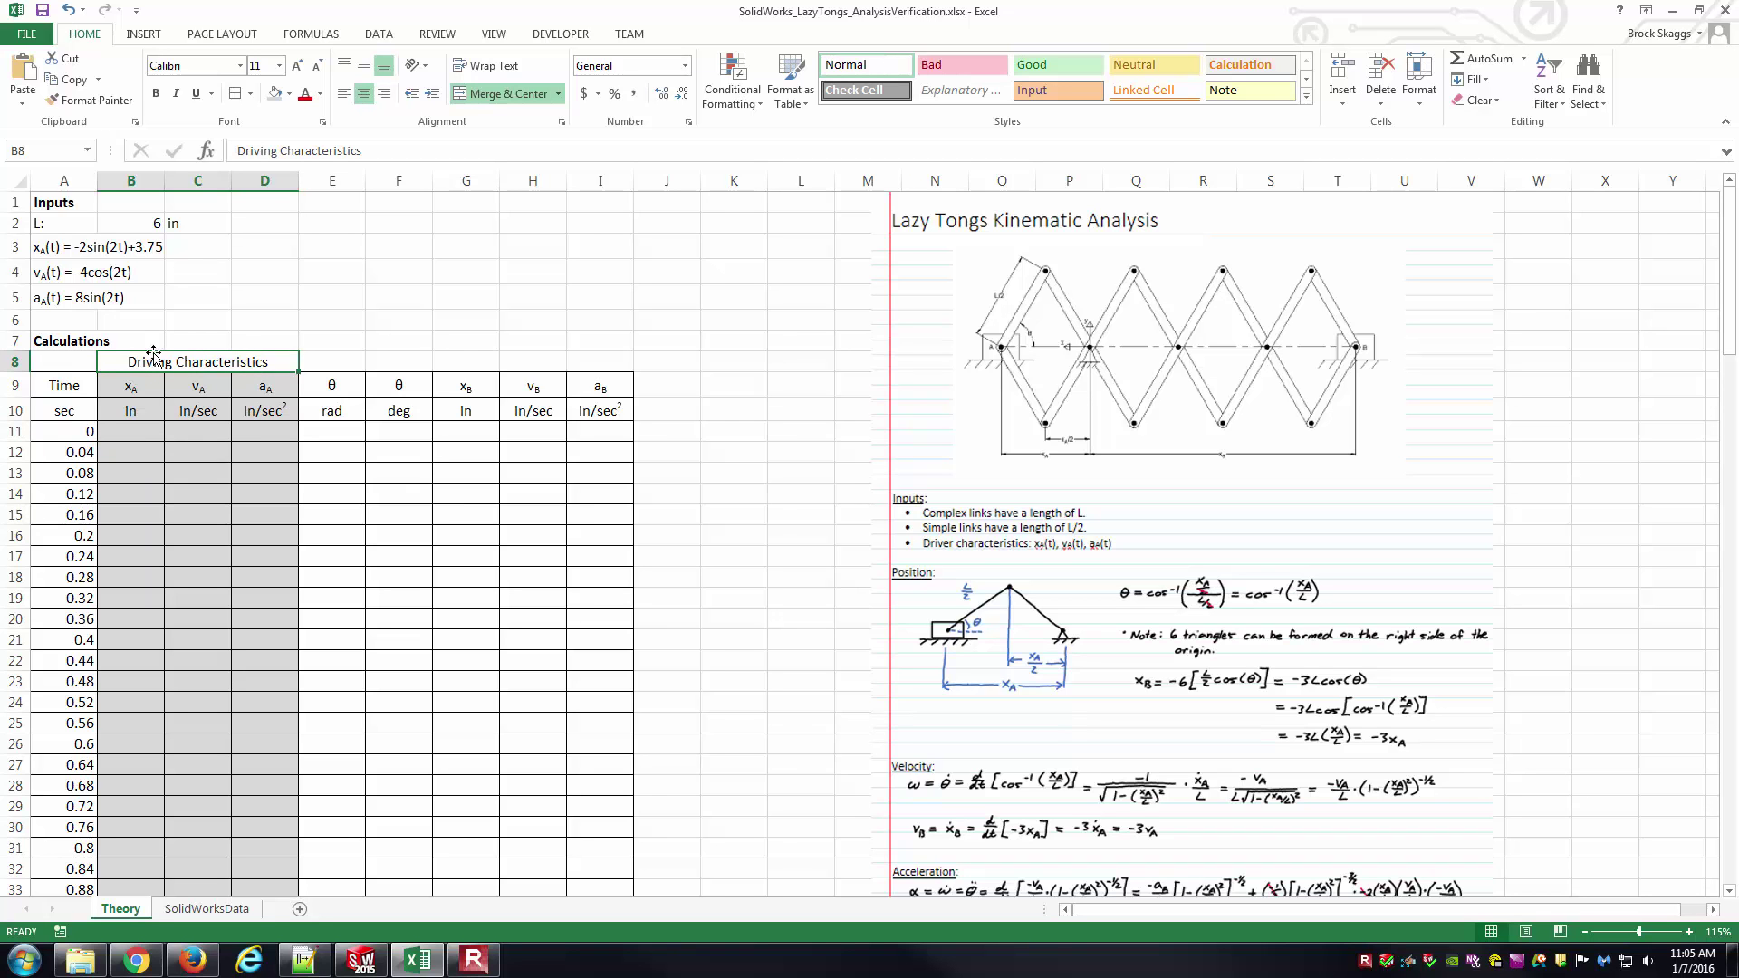
left_click(162, 434)
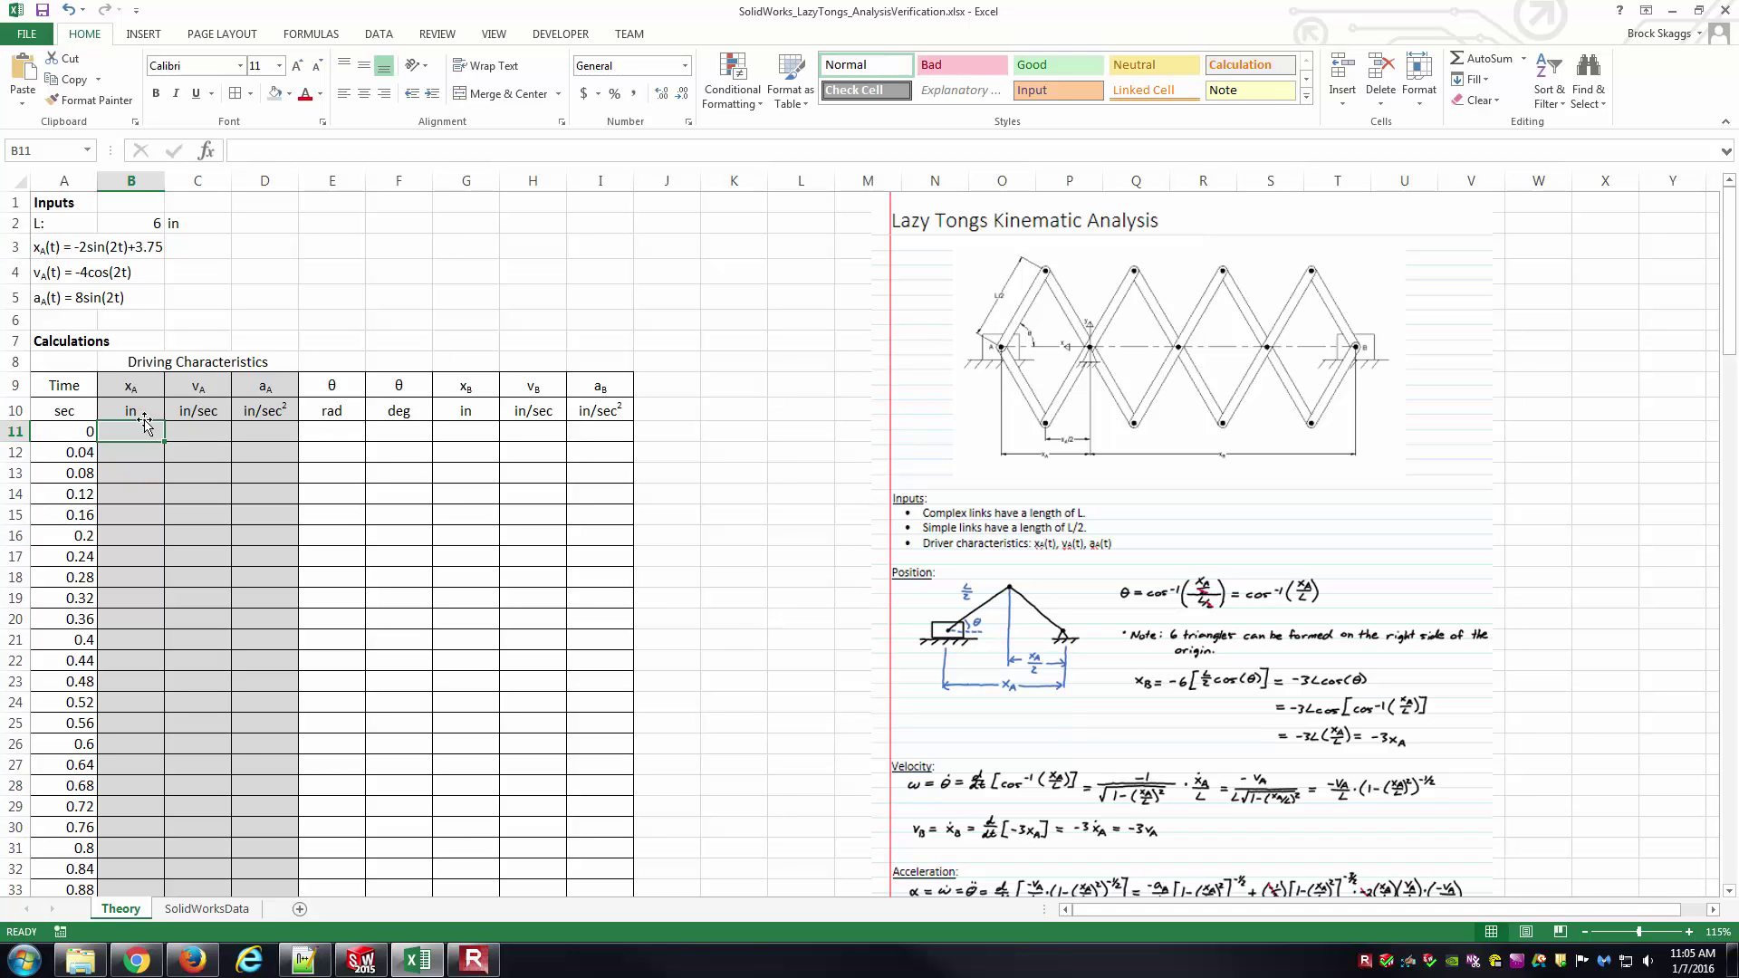
type("=-2")
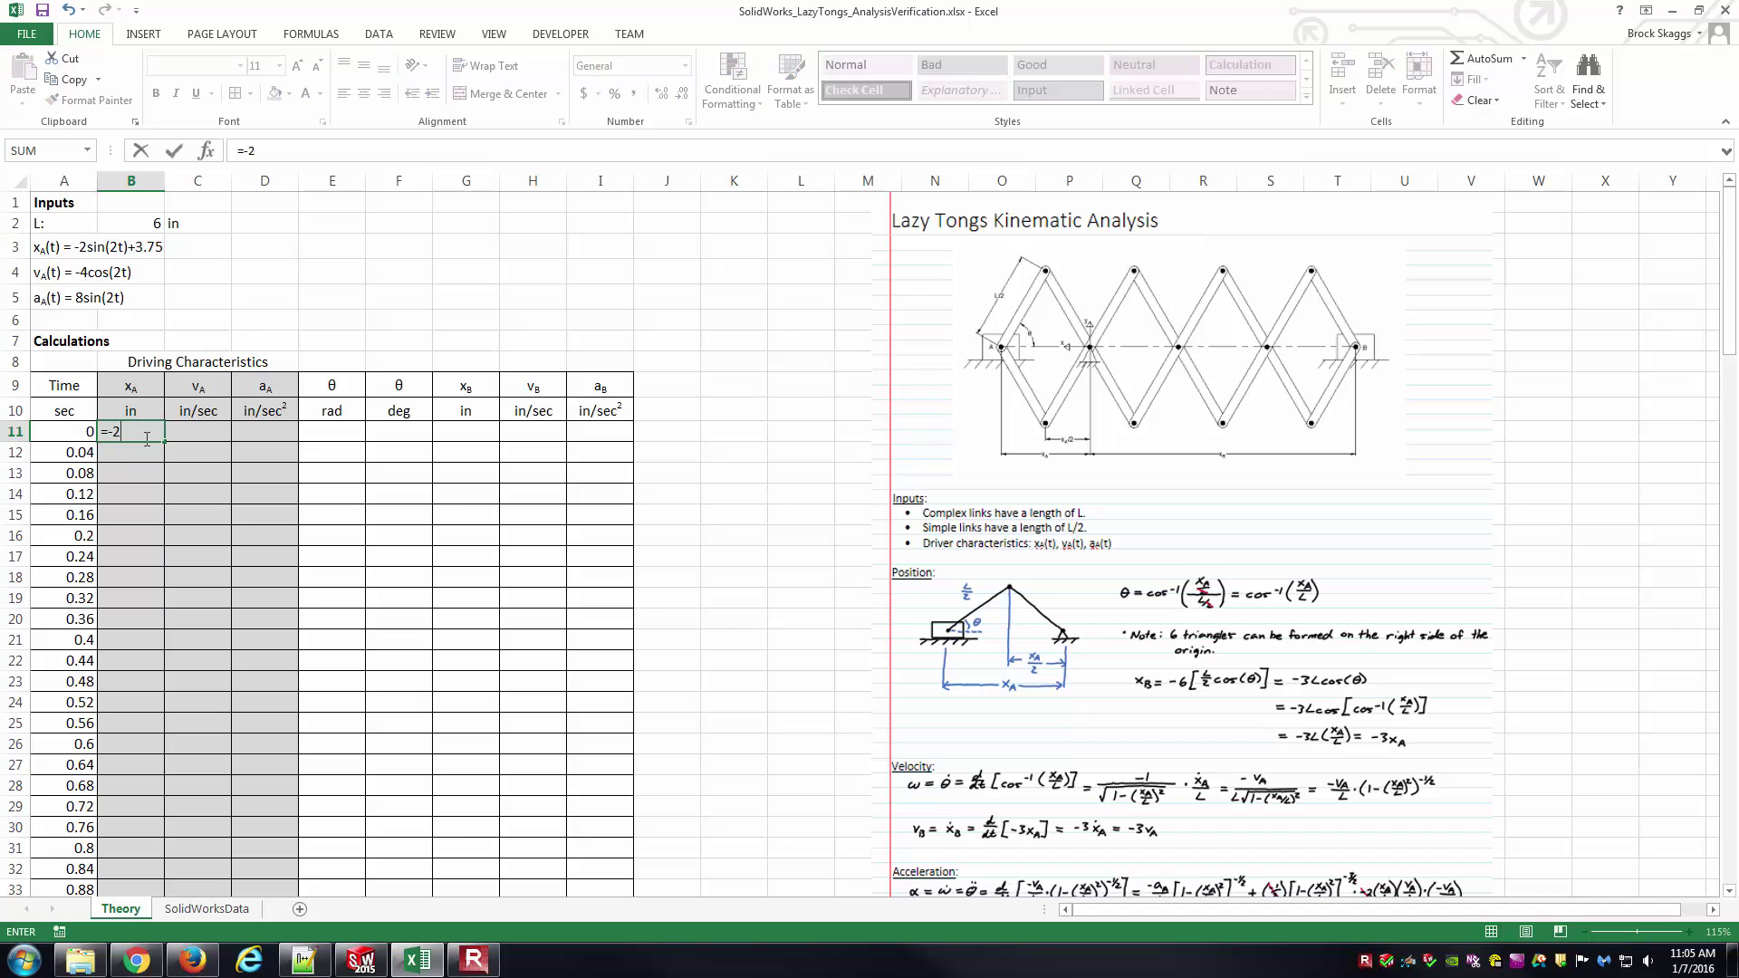
type("*sin(2*")
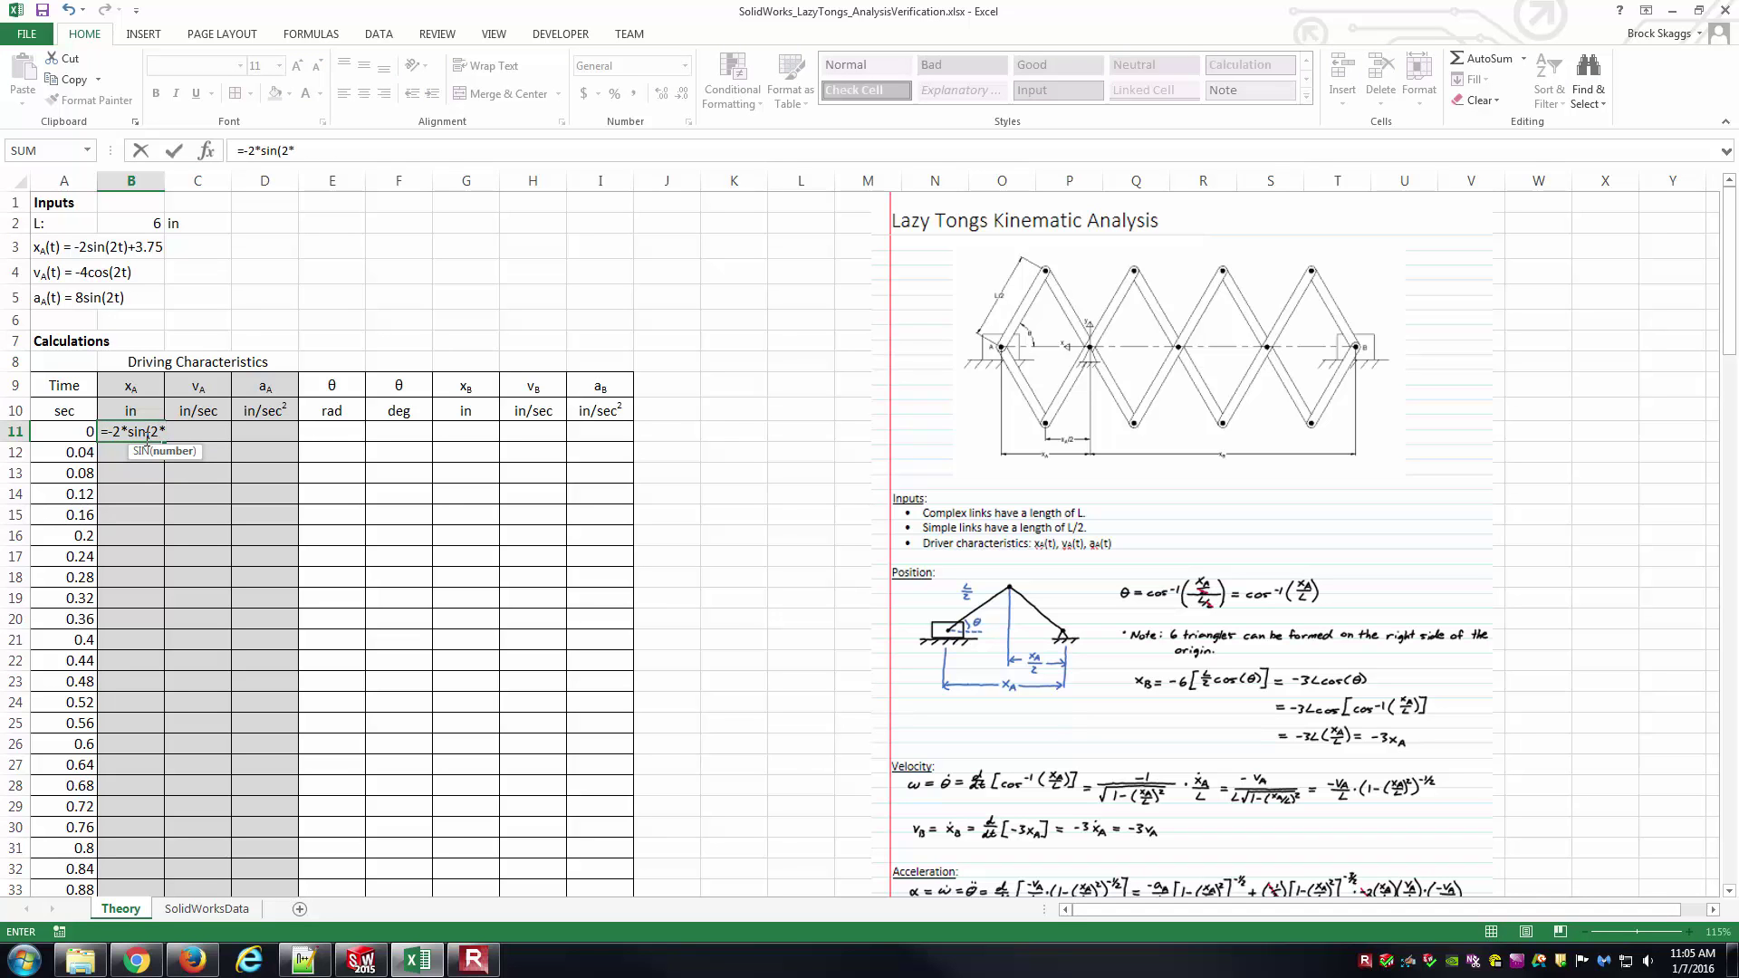
key("Left")
type(")+53")
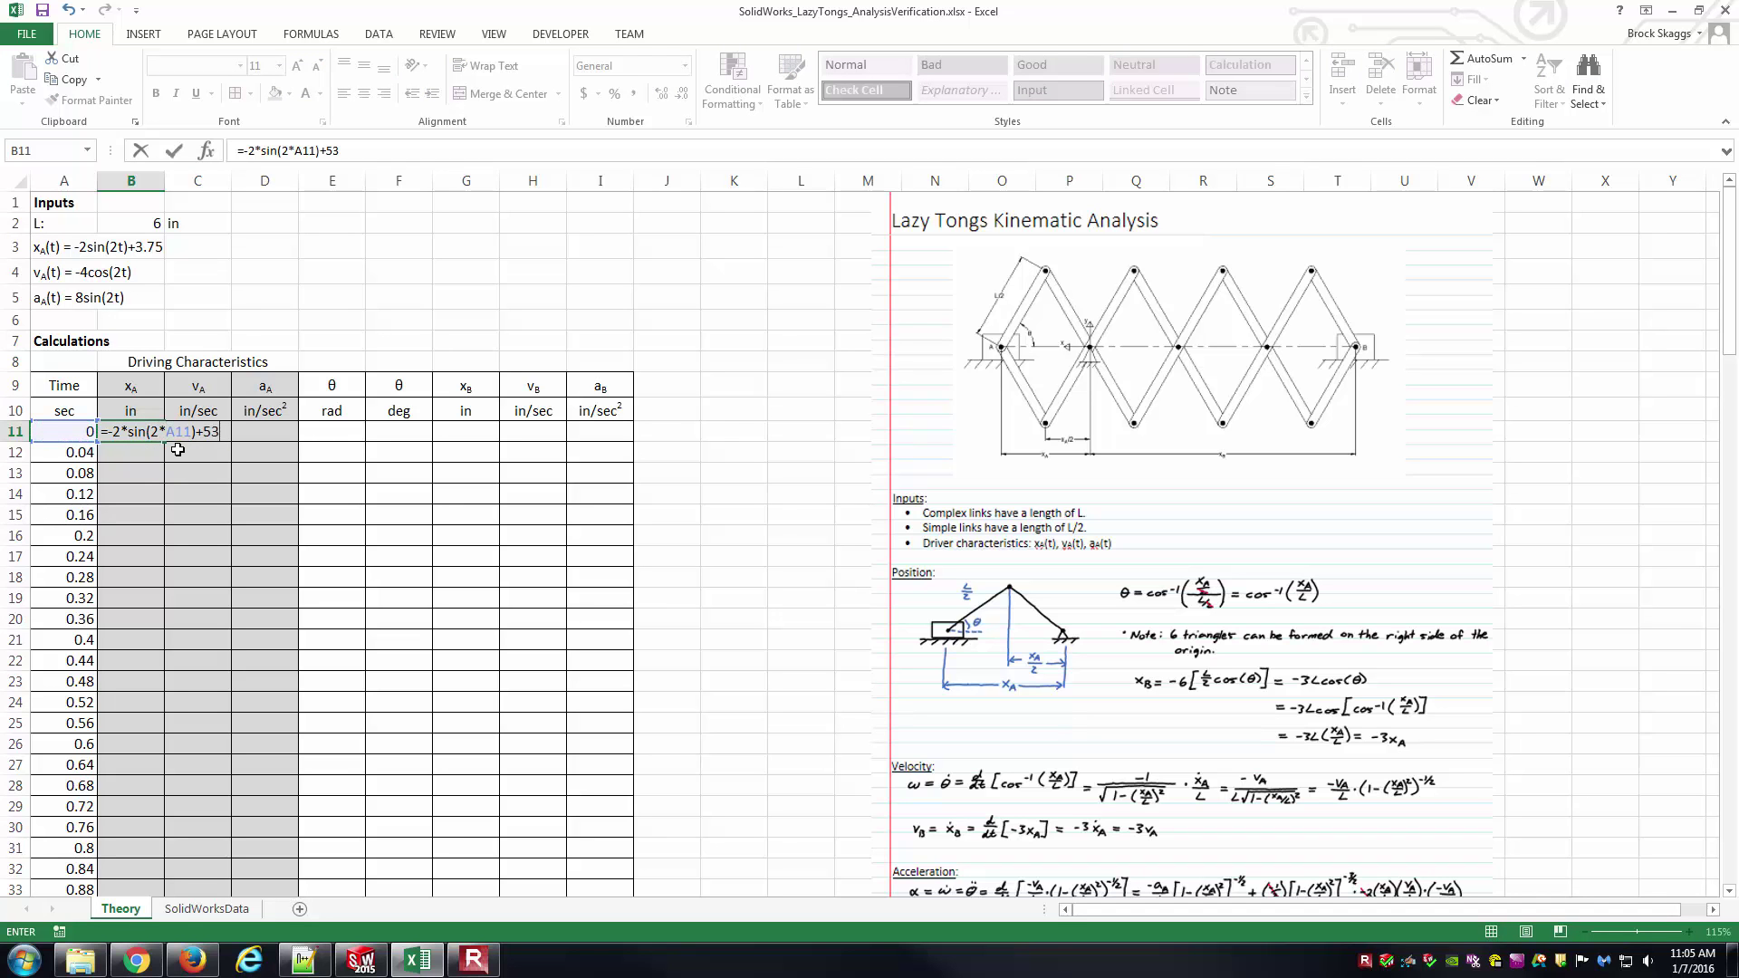
key("BackSpace")
key("BackSpace")
type("3.75")
key("ctrl+Return")
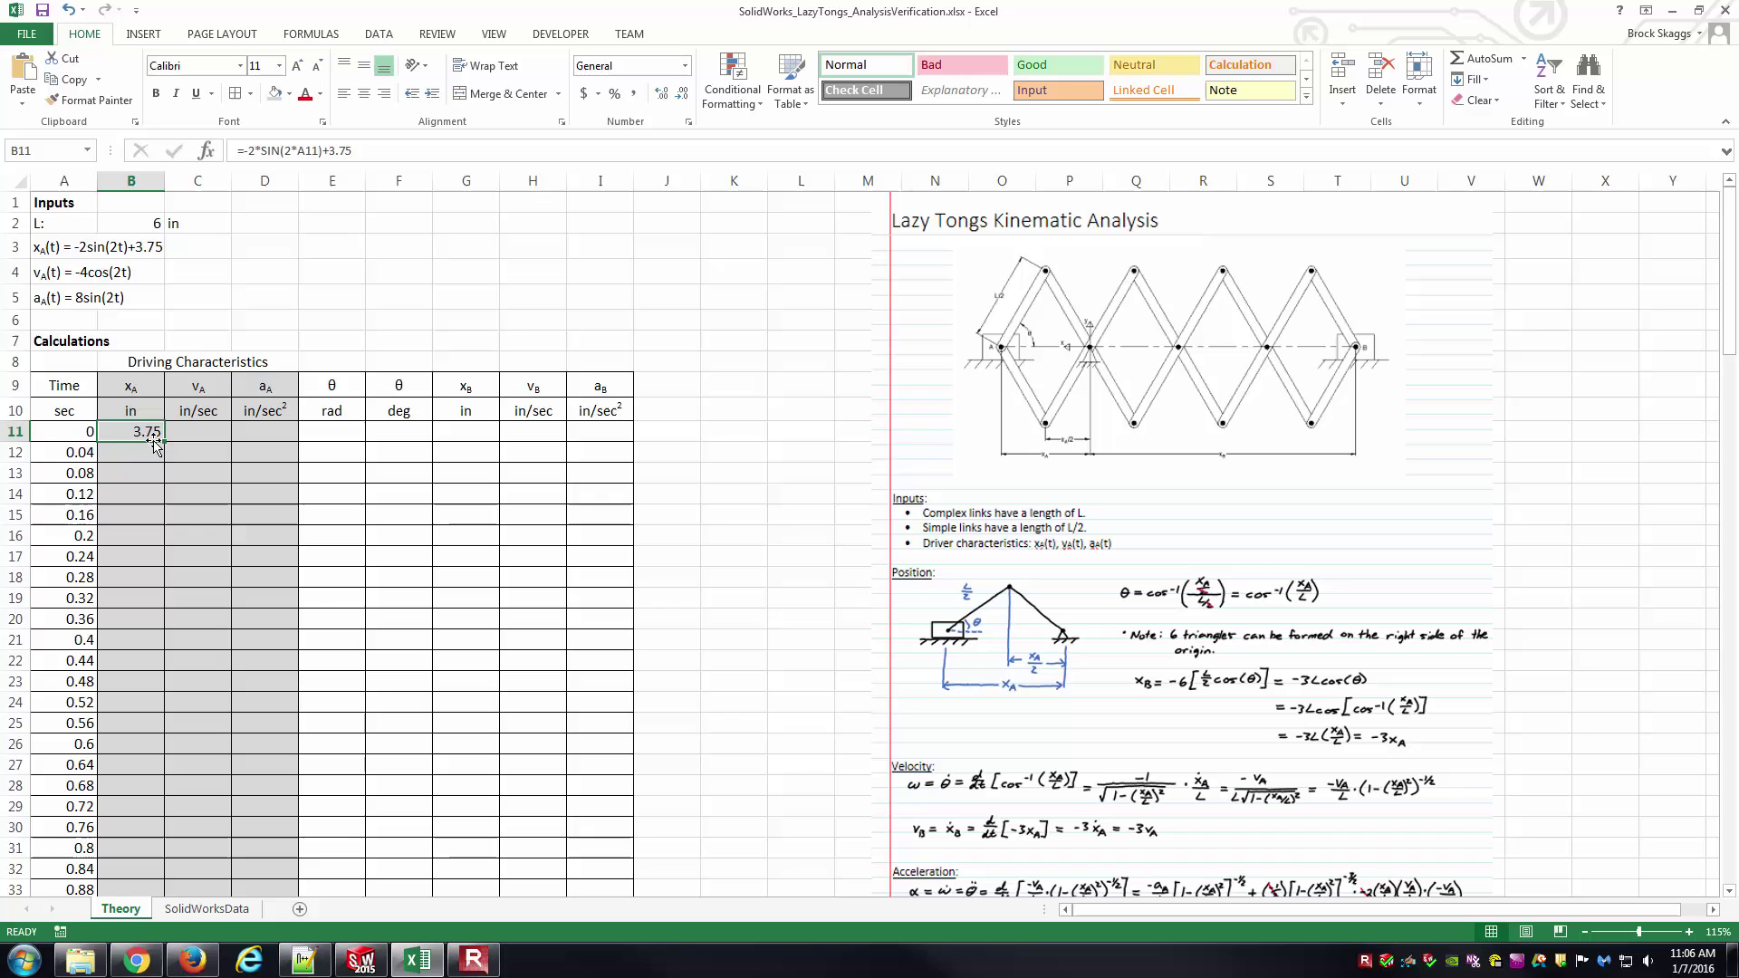
Step: Copy the xA formula down column B to B136, ending at 4.83804
double_click(163, 441)
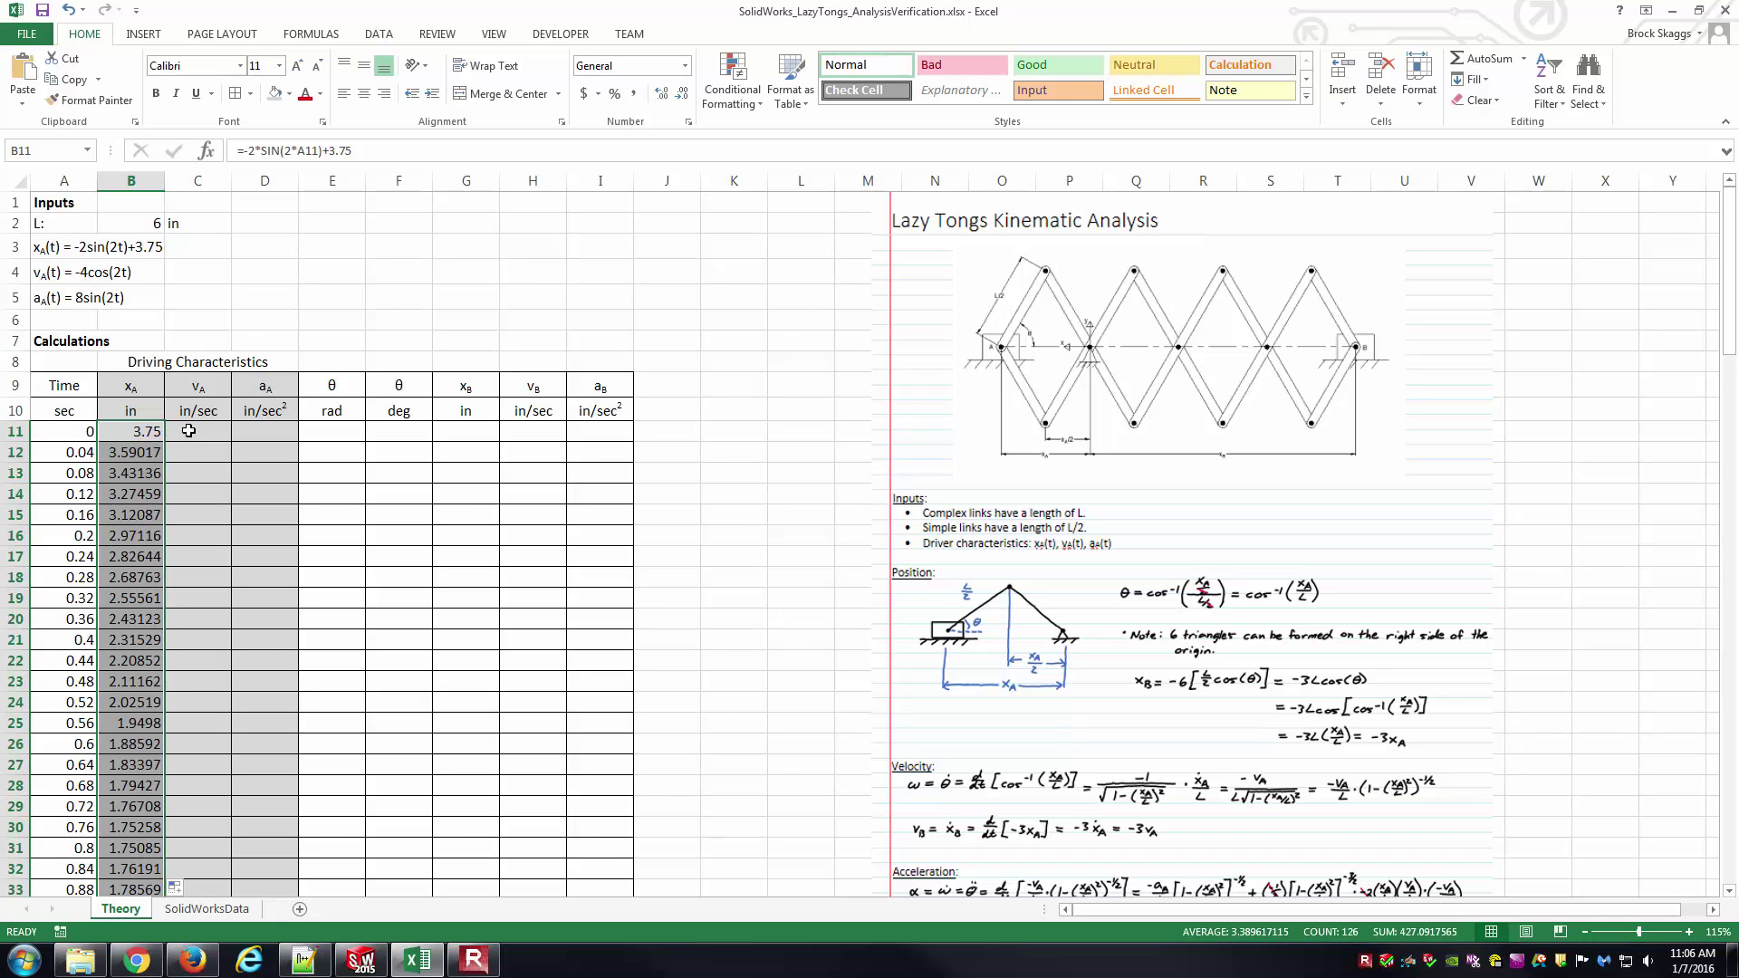
left_click(188, 431)
scroll(188, 431, "down", 19)
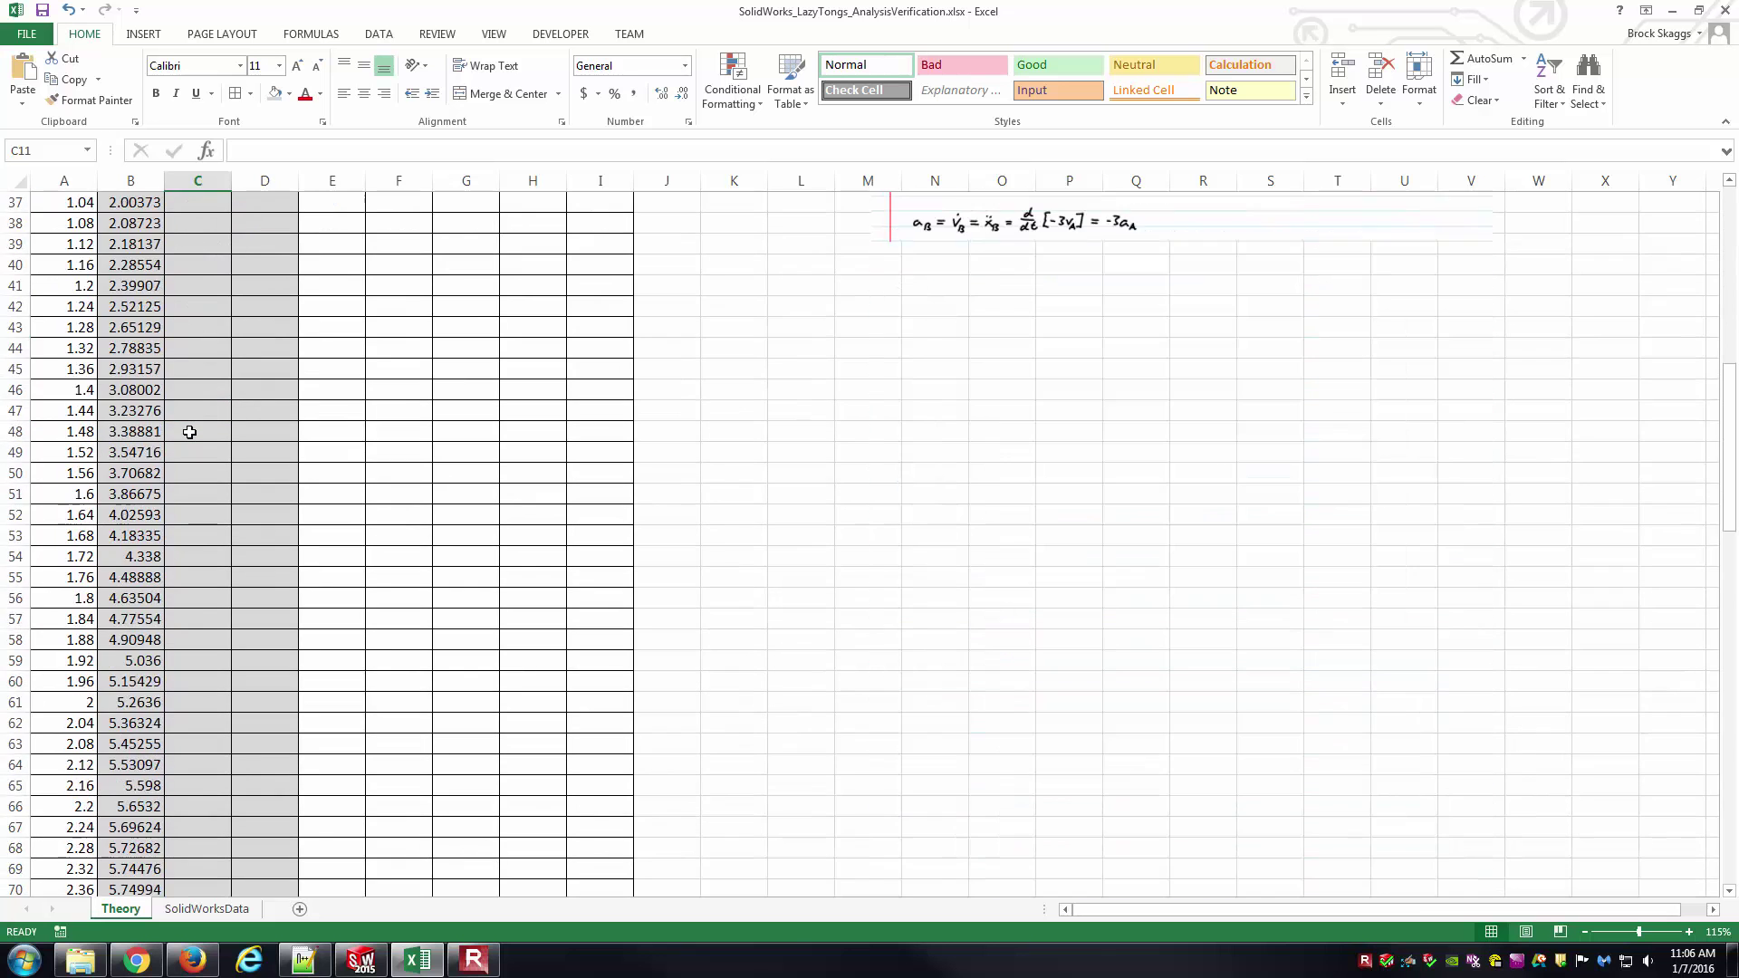
scroll(189, 431, "down", 20)
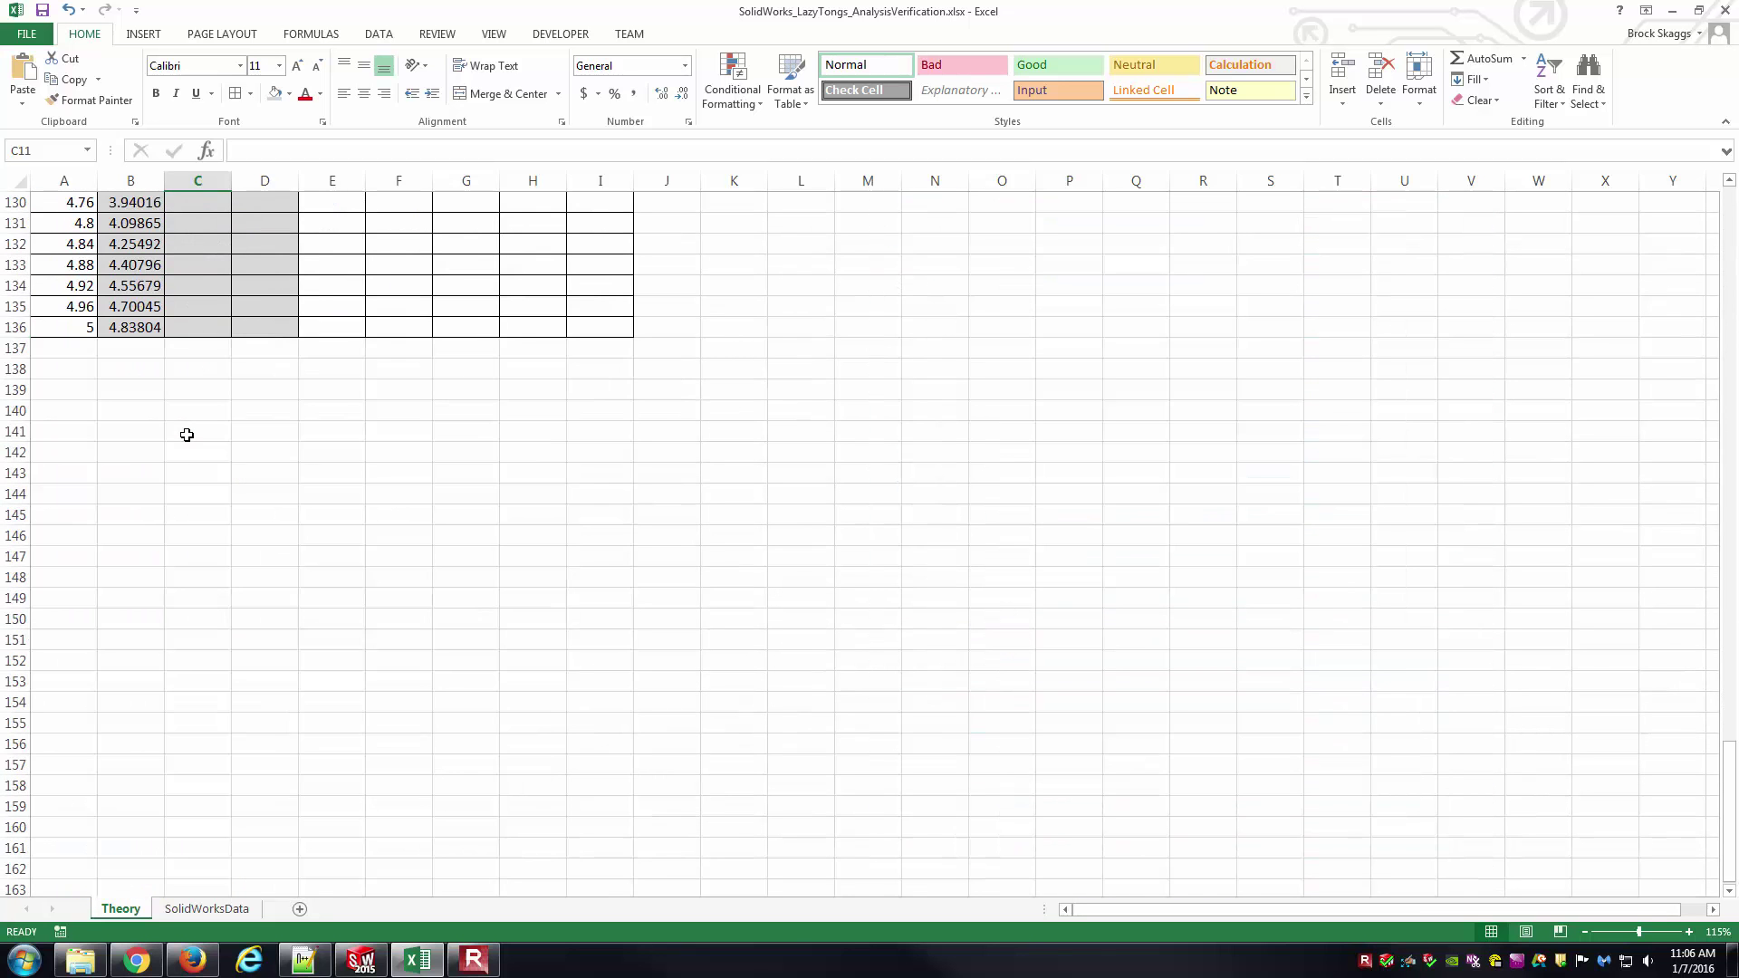
left_click(112, 328)
scroll(163, 448, "up", 20)
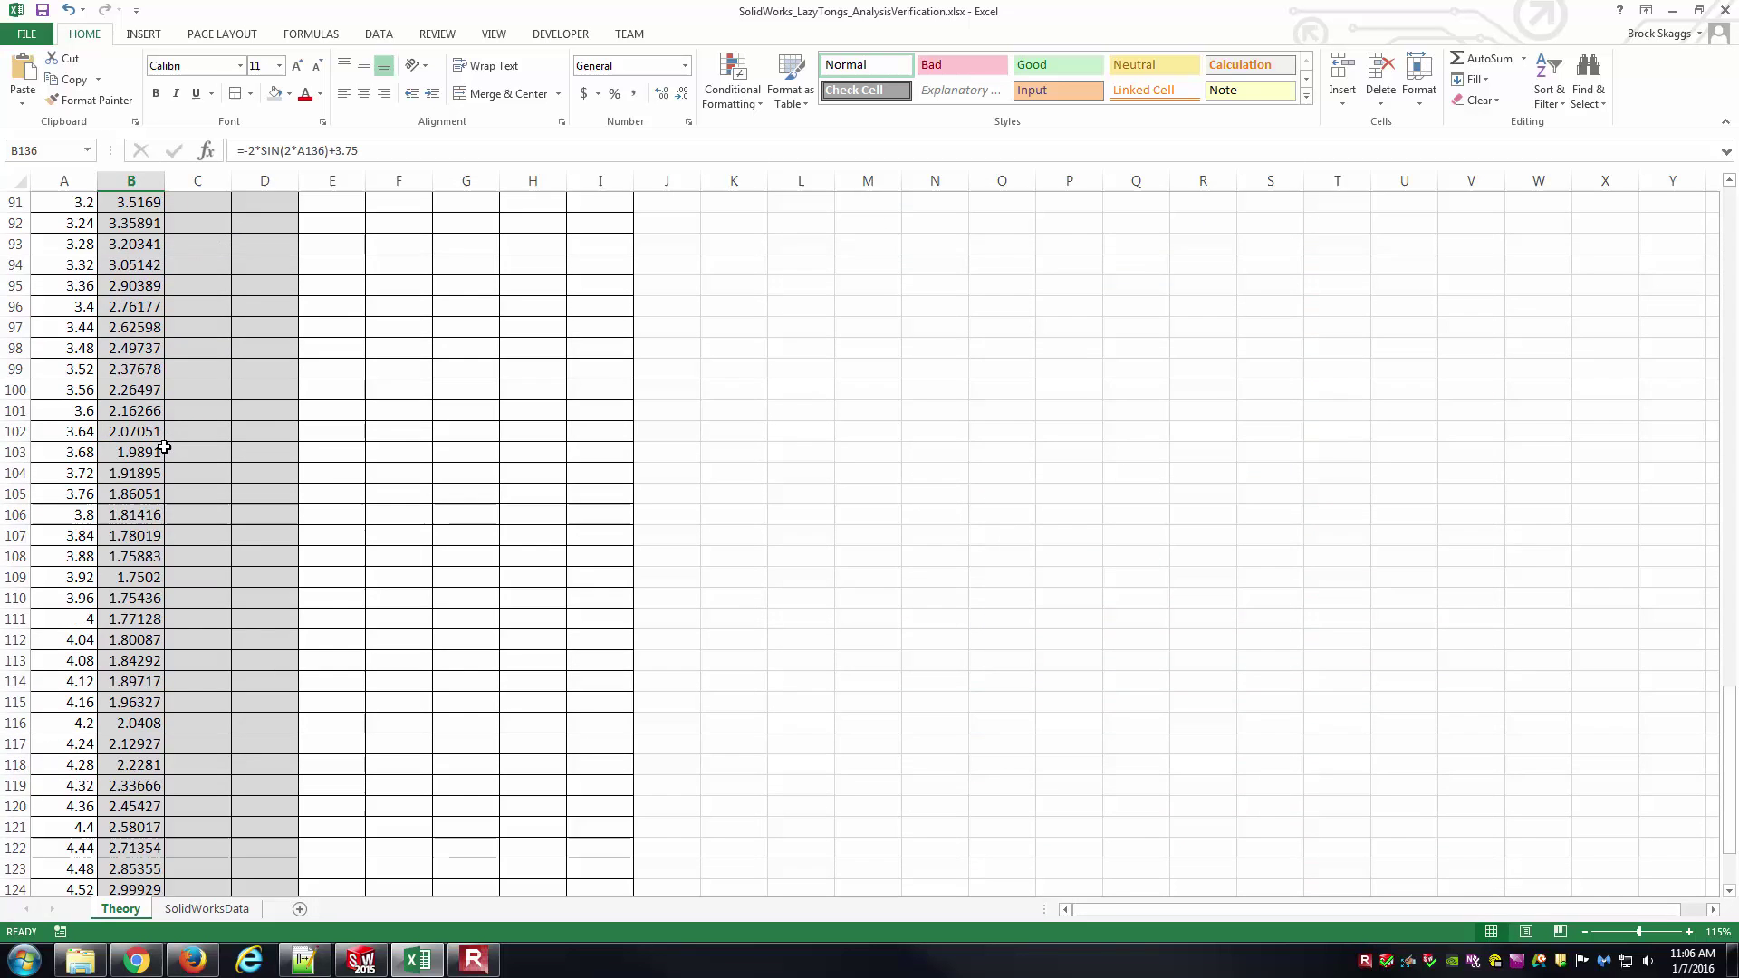
scroll(163, 447, "up", 20)
Step: Enter =-4*COS(2*A11) in C11 and =8*SIN(2*A11) in D11
left_click(212, 428)
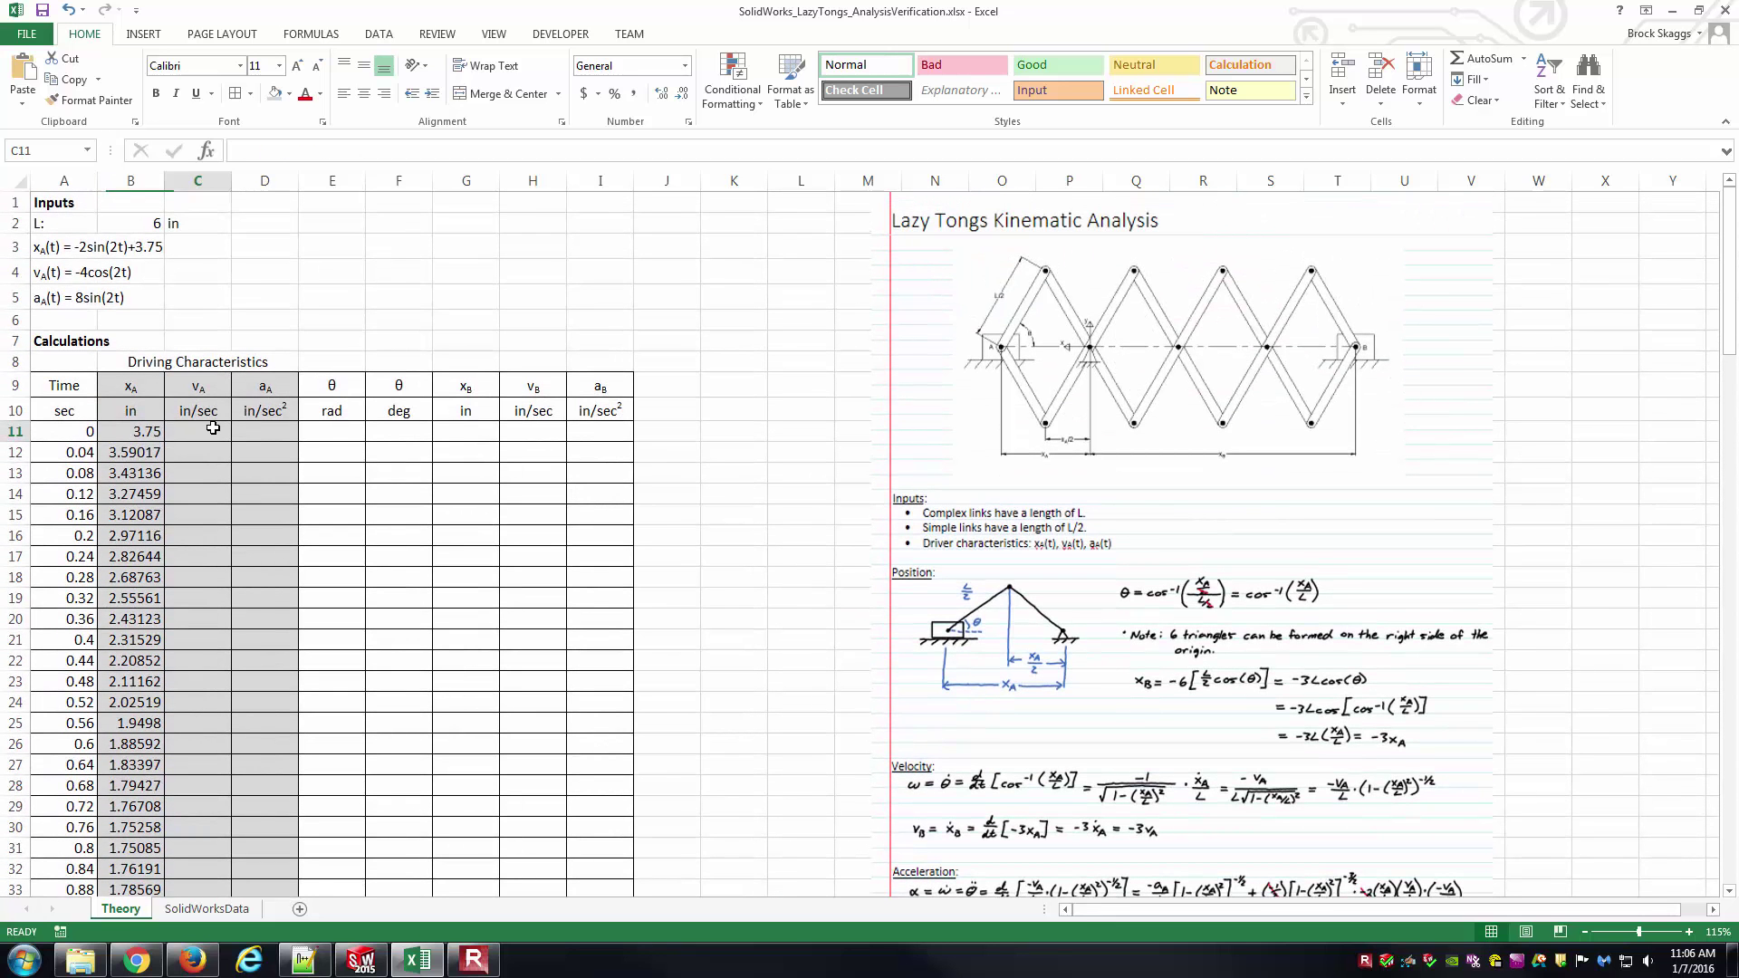
type("=")
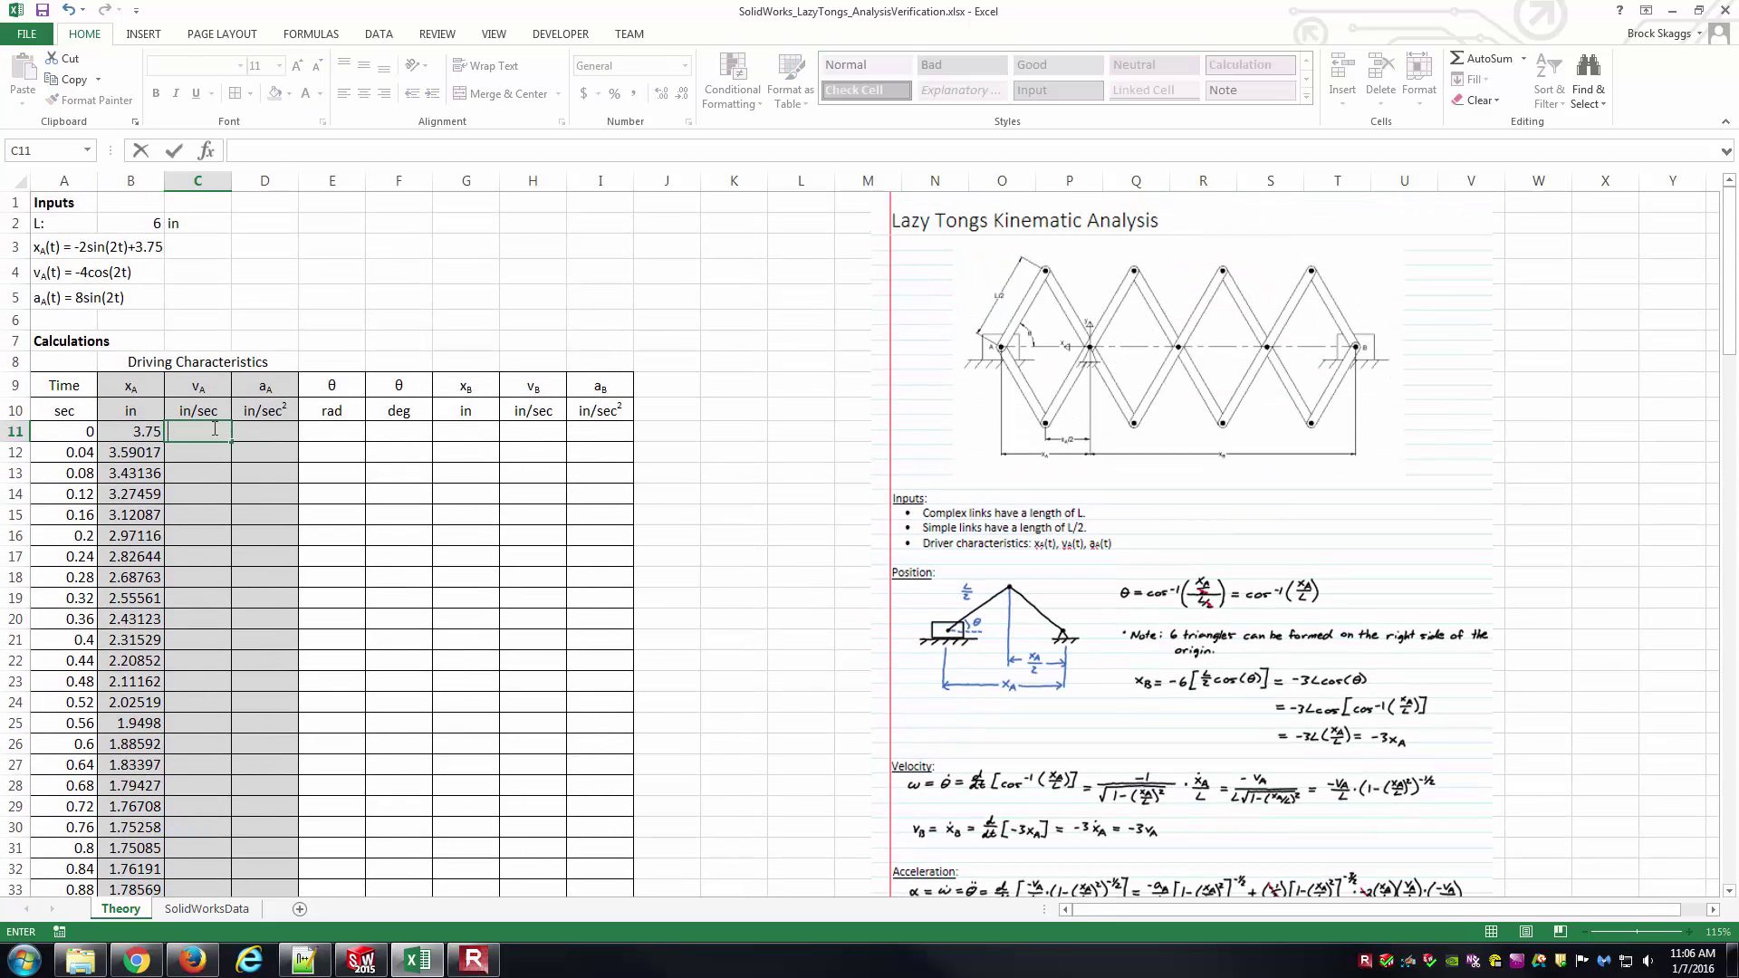
type("-4*cos(2*")
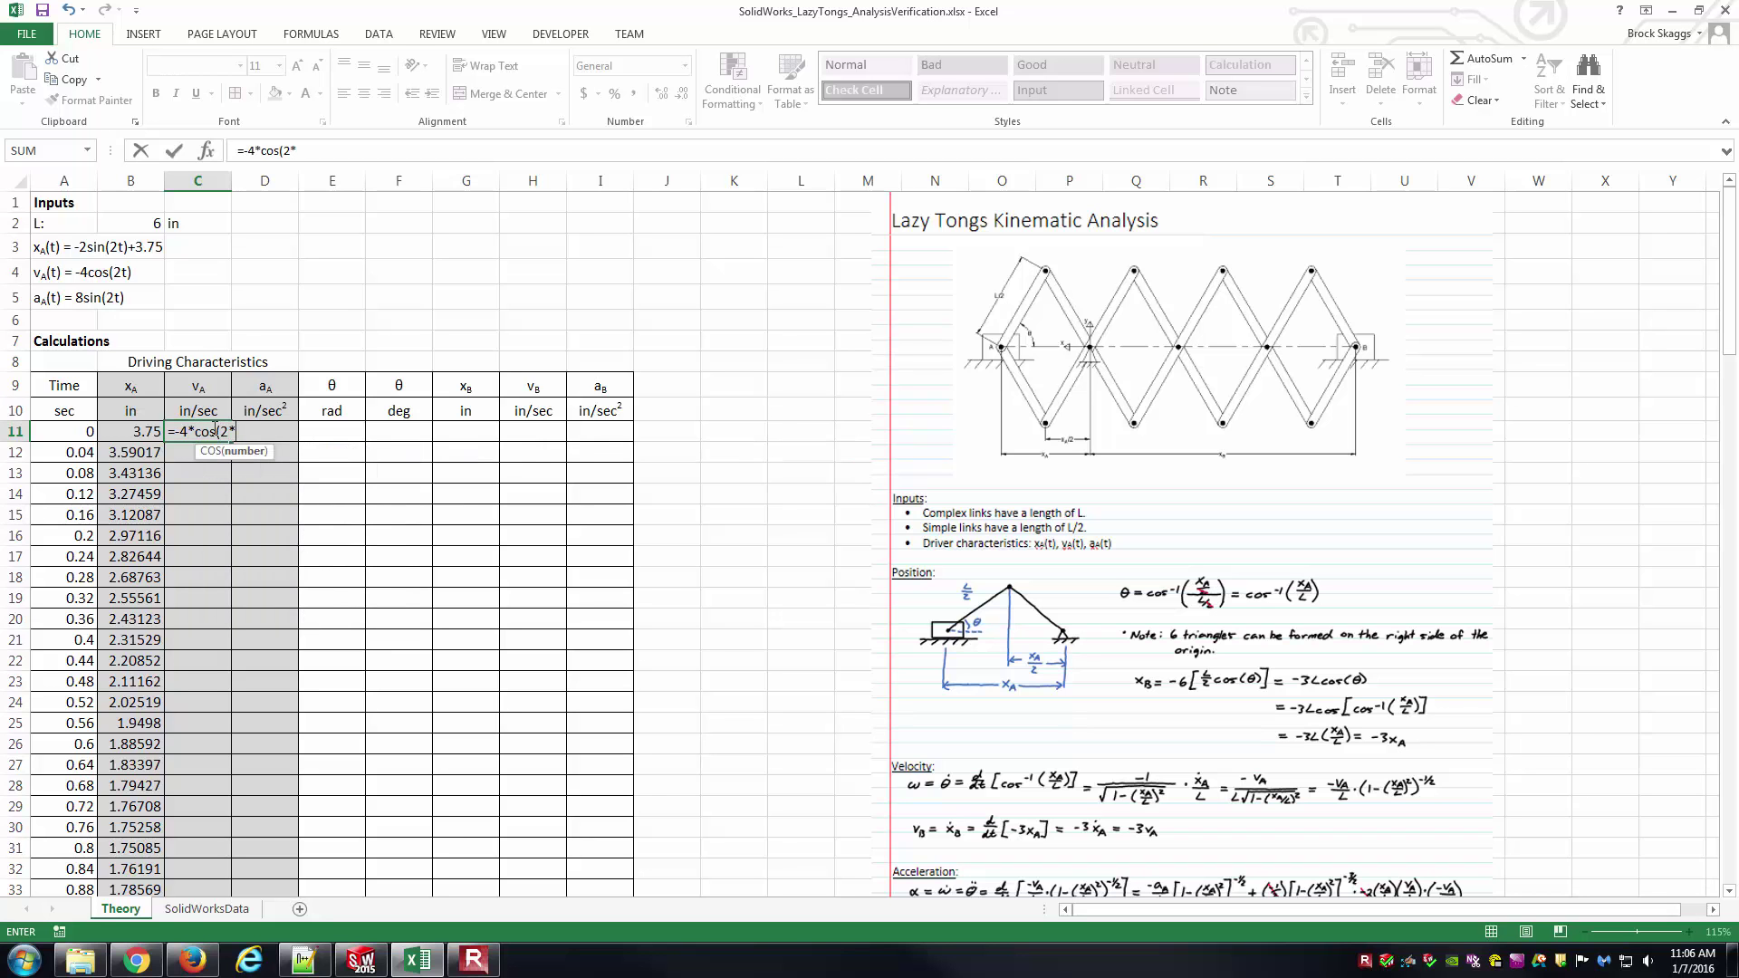
type("A11)")
key("Return")
key("Right")
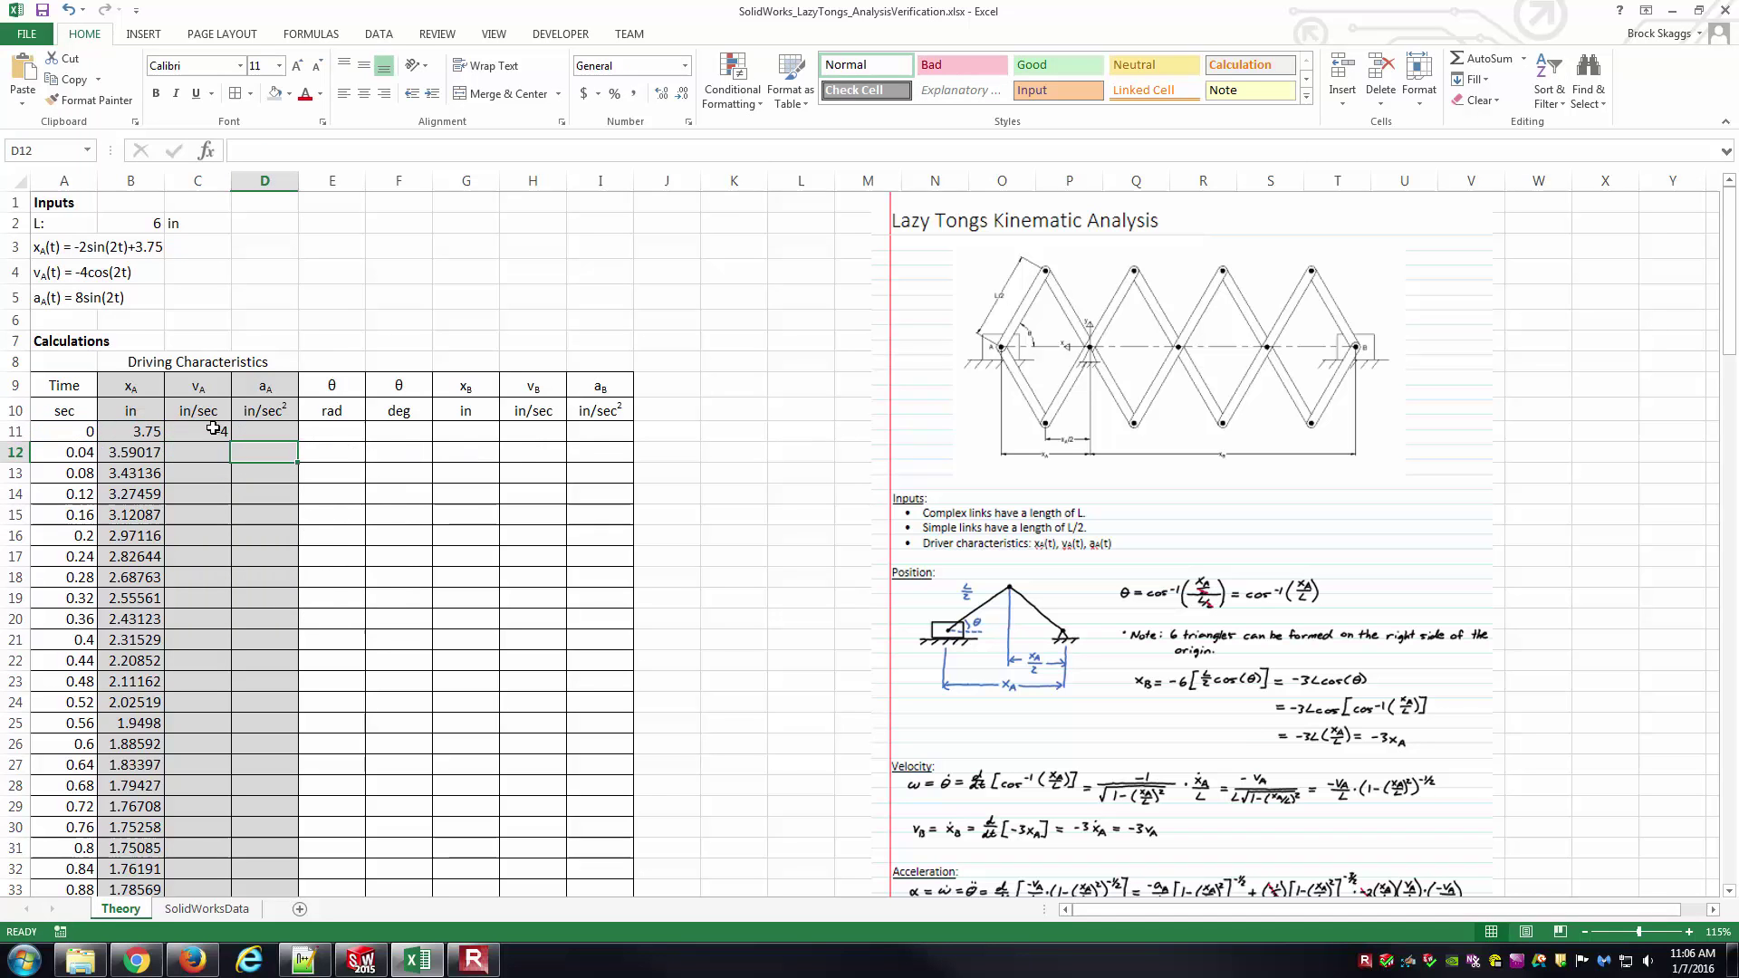
key("Up")
type("=8")
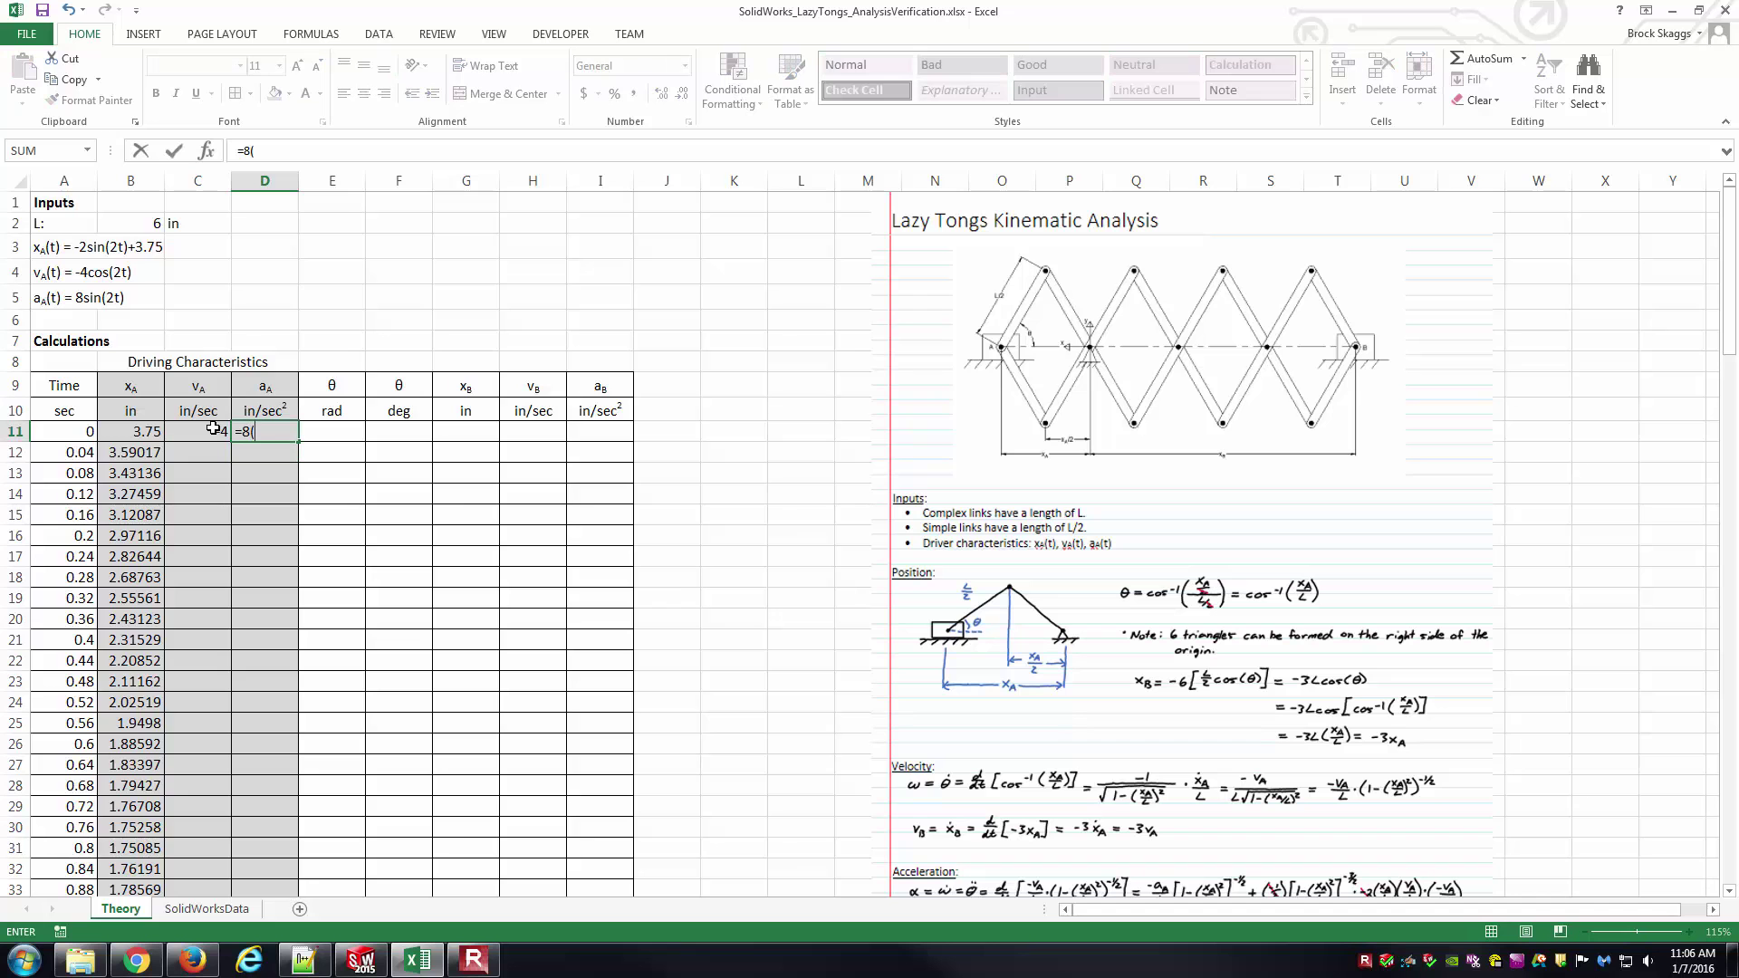
type("*sin(")
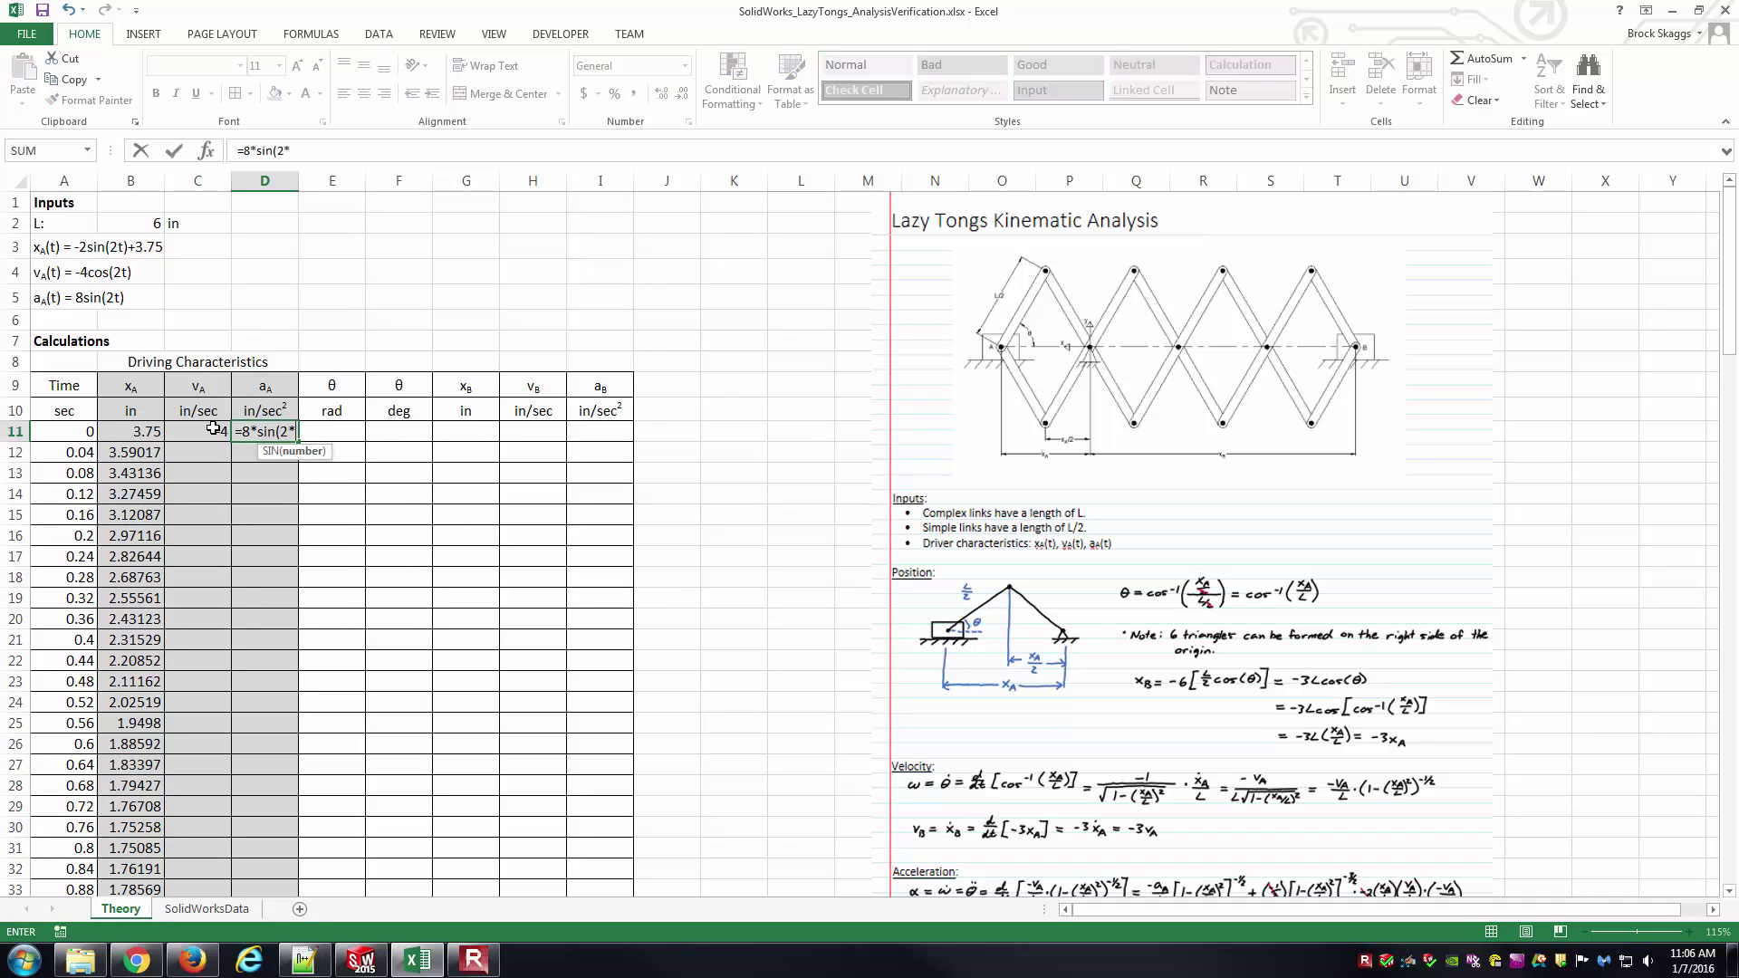
type("2*A11)")
key("Return")
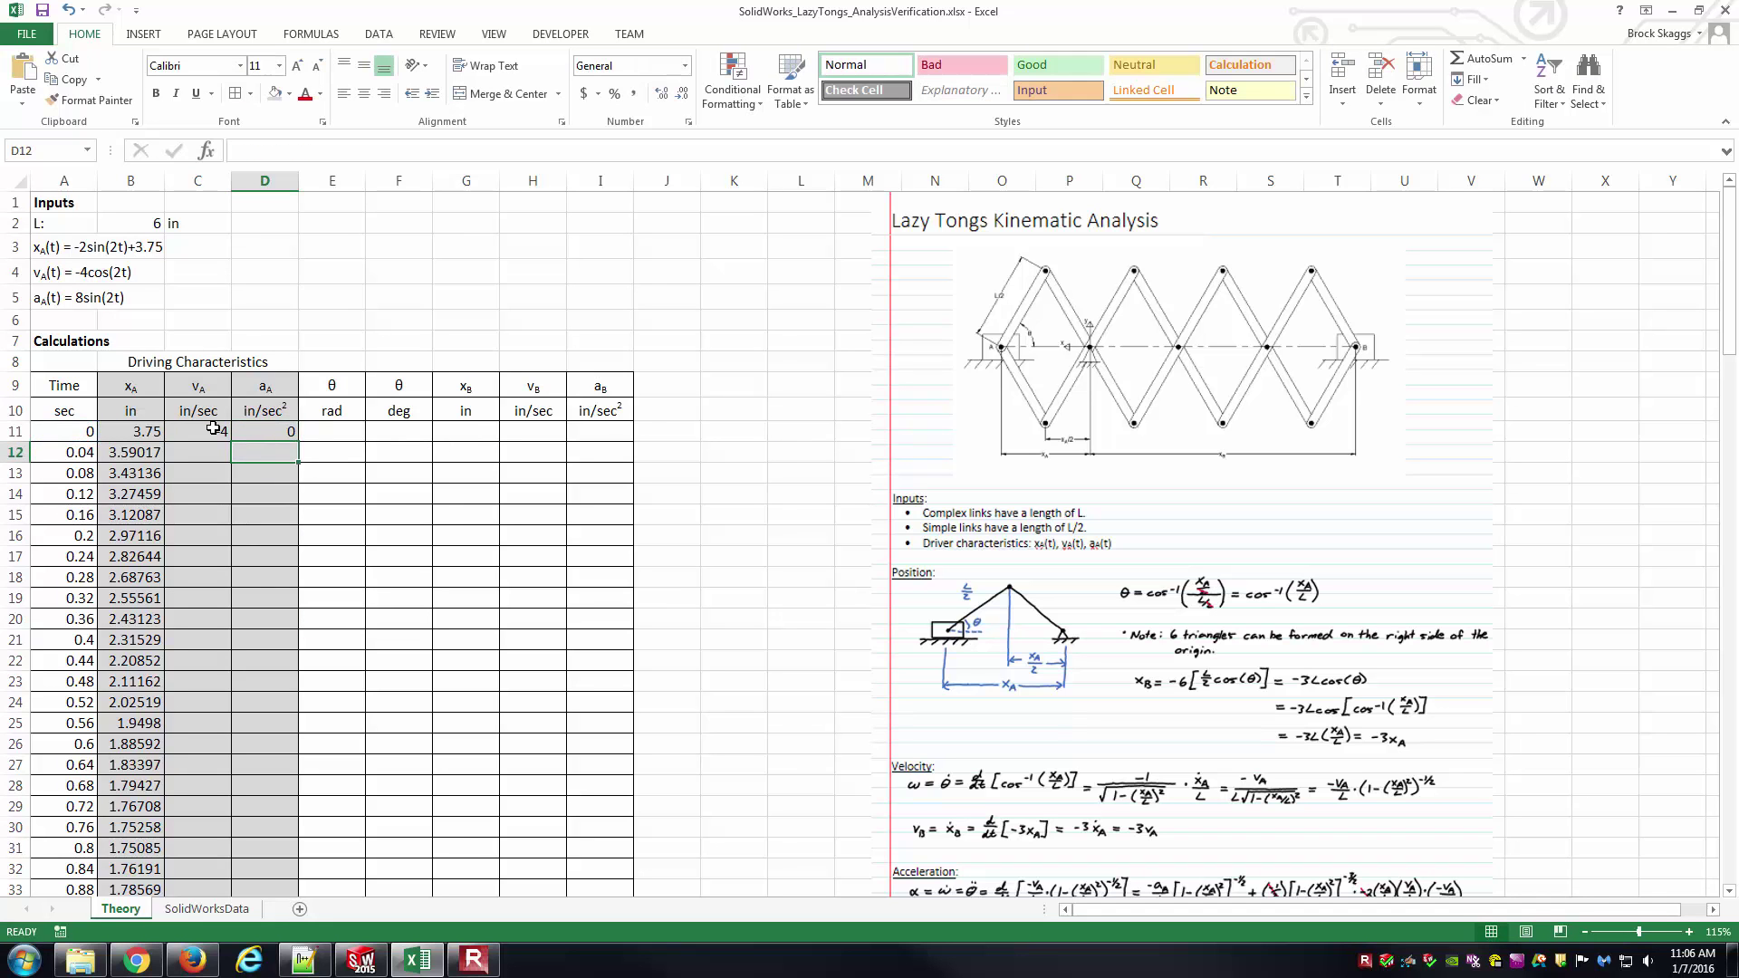
Step: Copy the vA and aA formulas down columns C and D
left_click(214, 429)
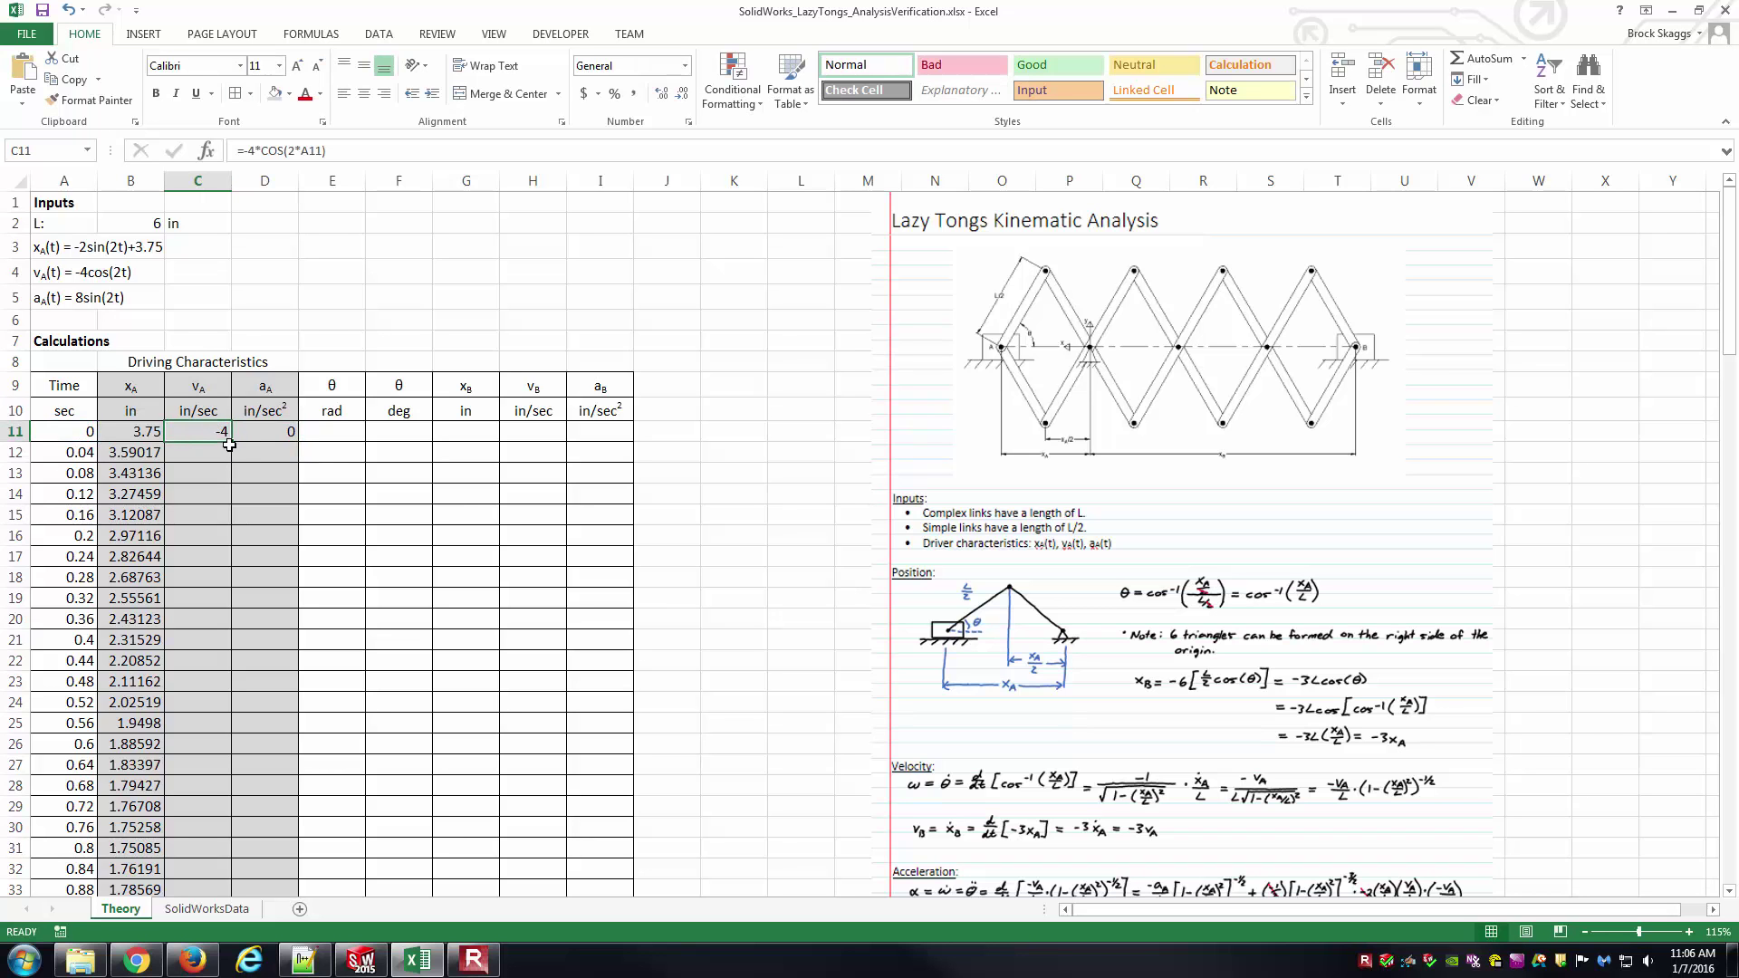
double_click(233, 444)
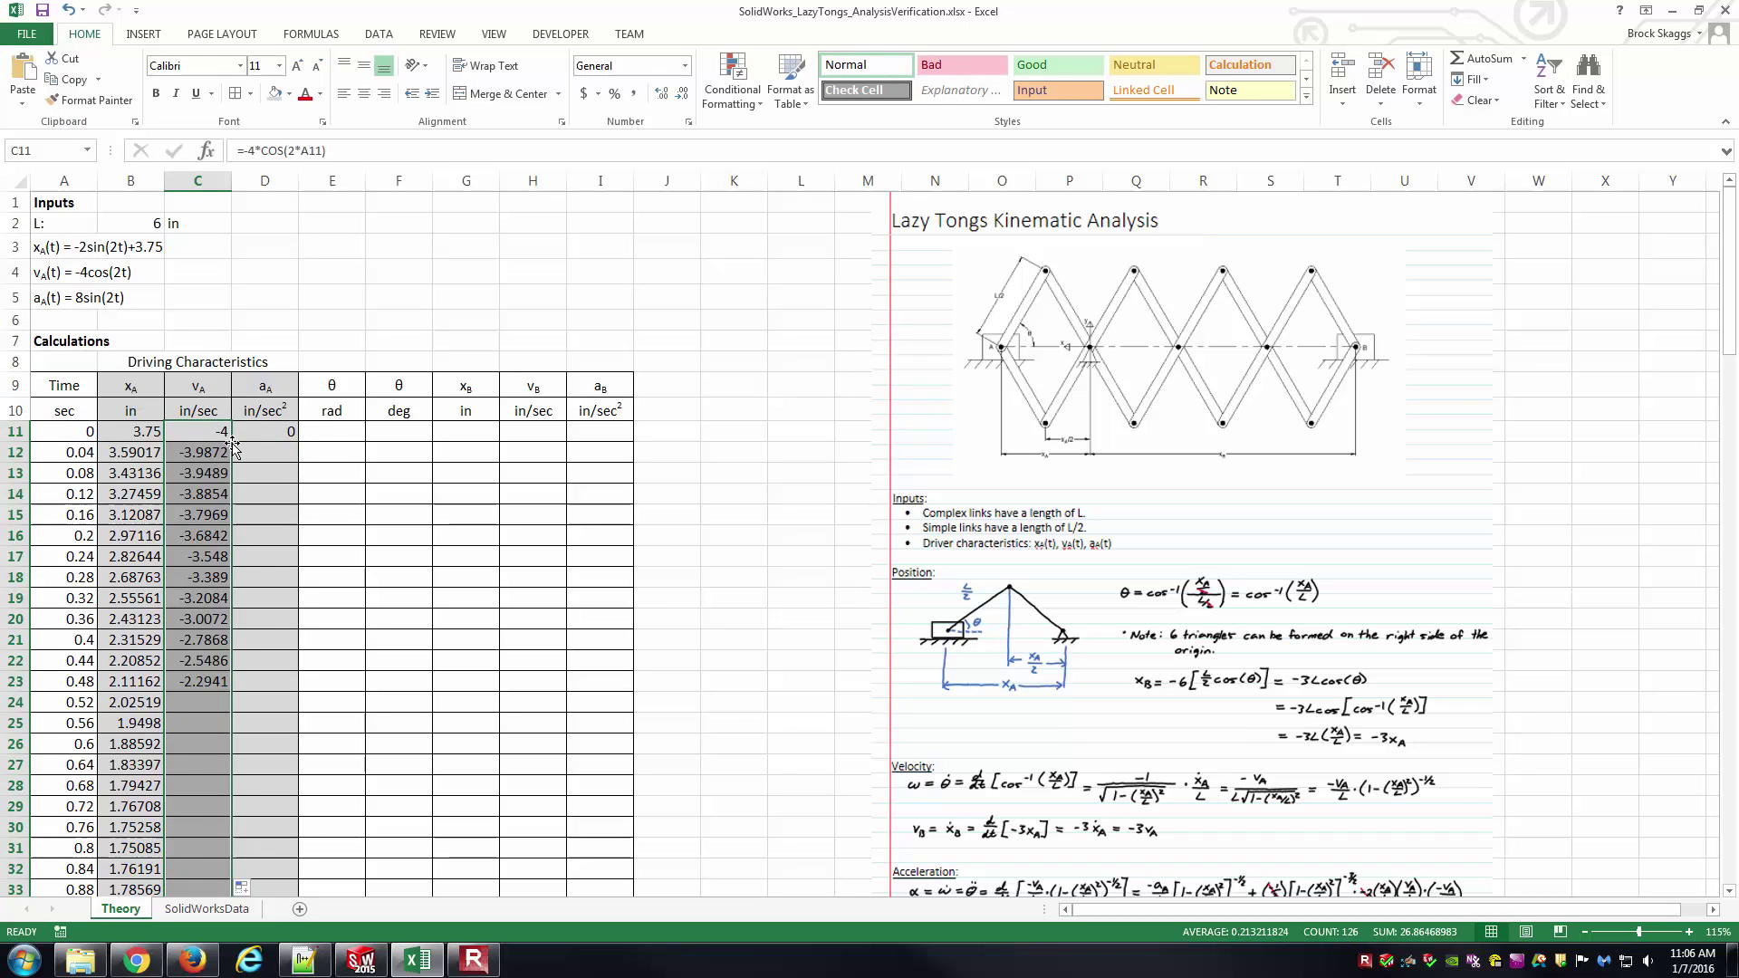
left_click(263, 432)
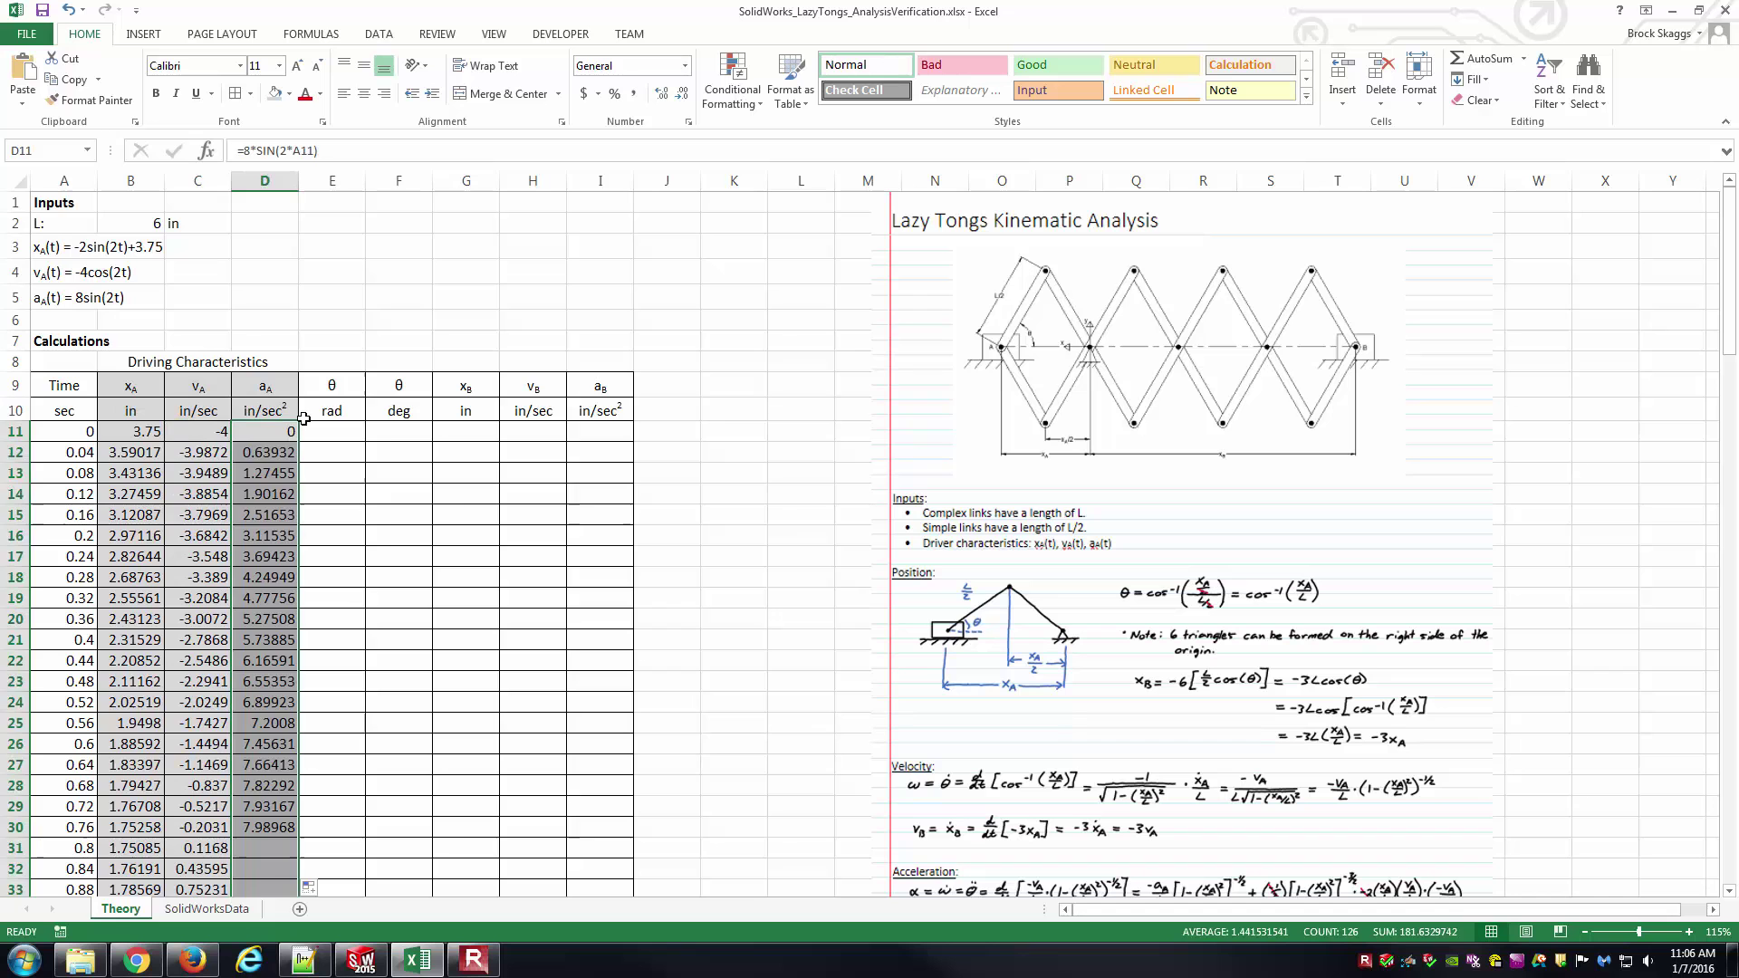
double_click(299, 443)
left_click(398, 297)
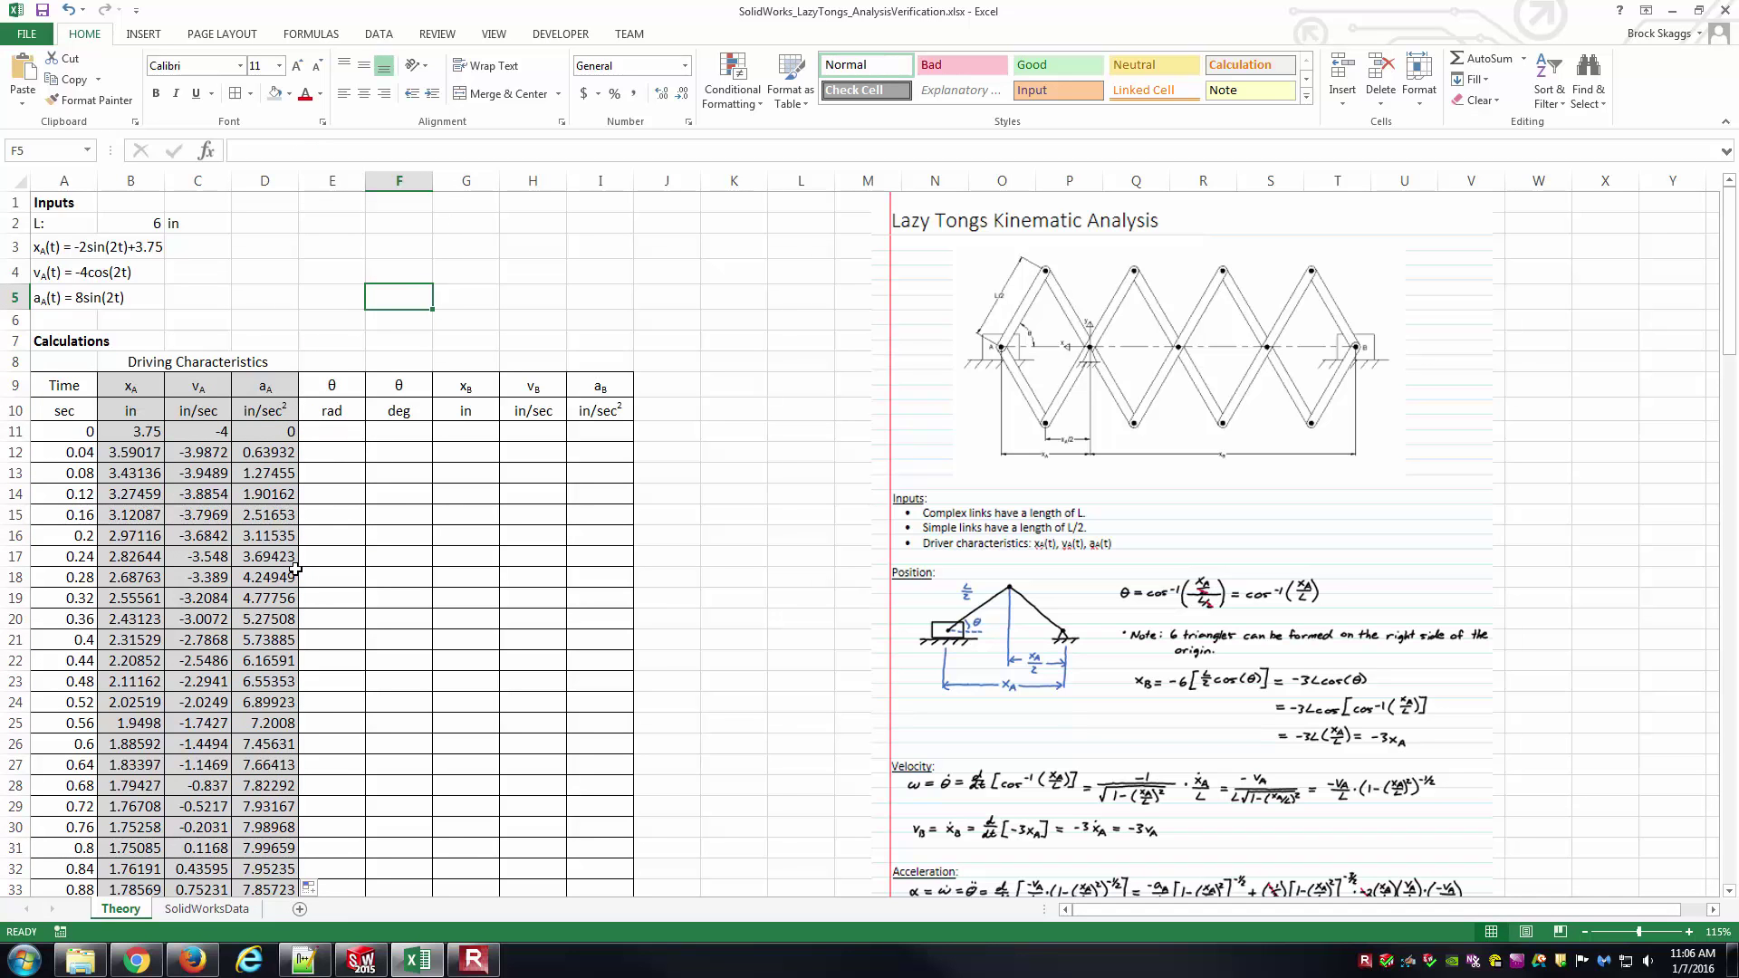
left_click(329, 437)
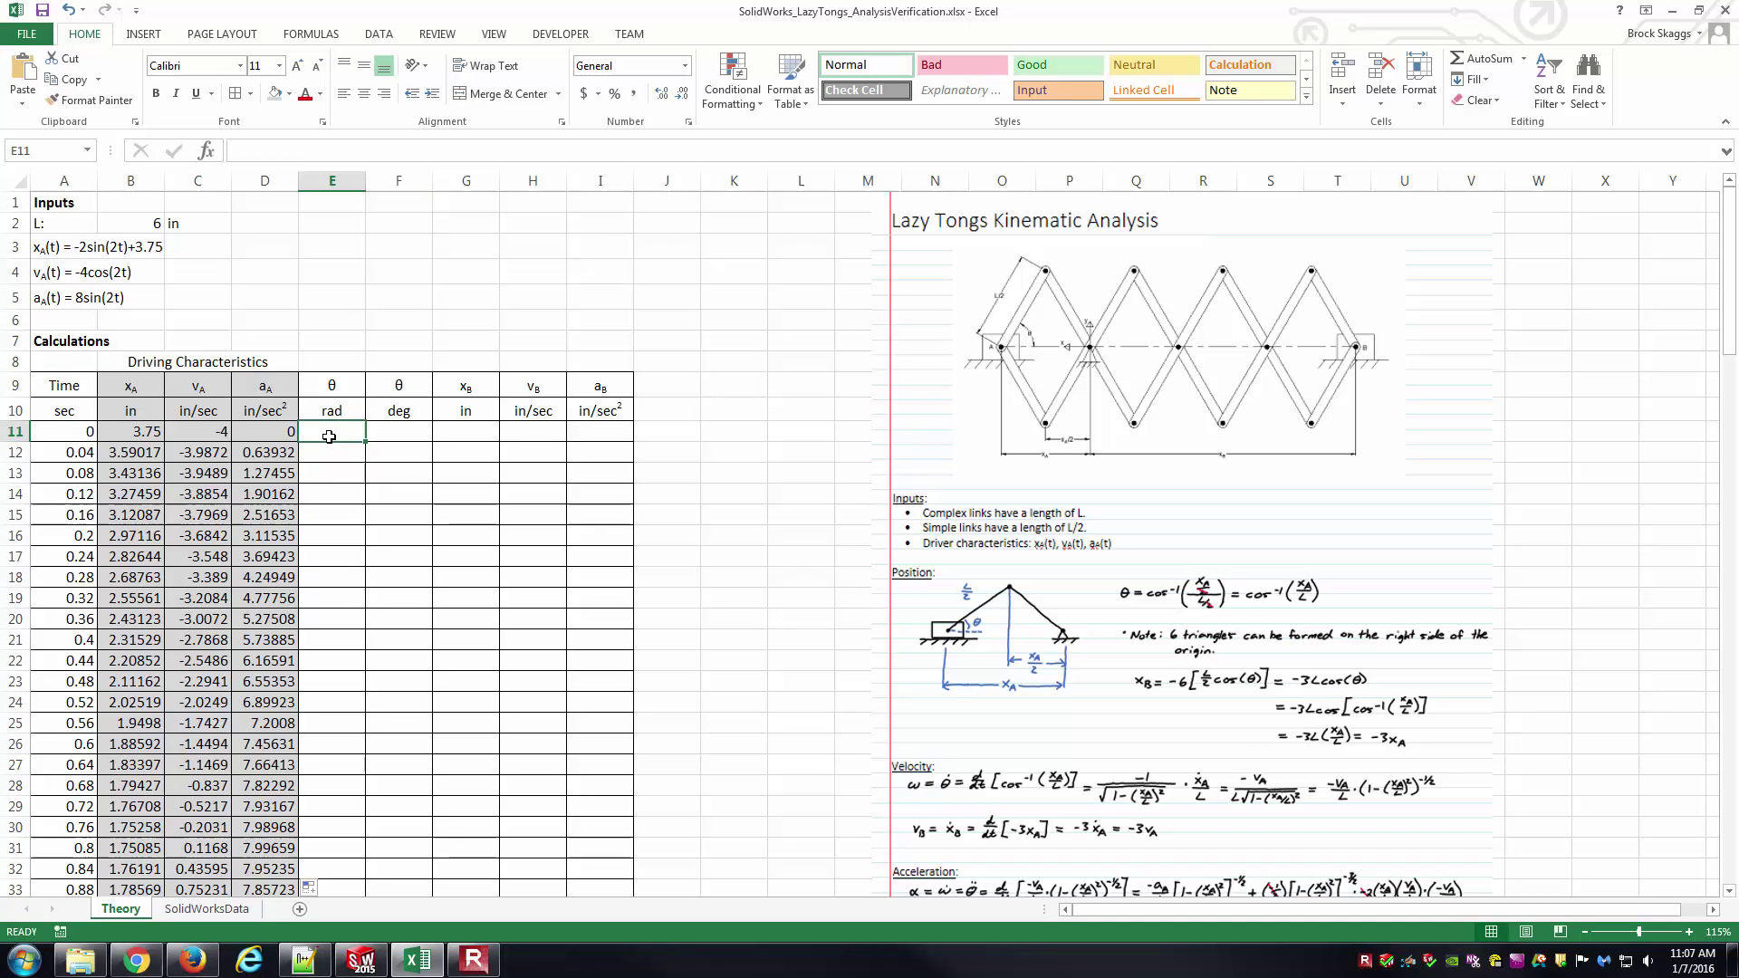
left_click(735, 363)
scroll(1215, 514, "down", 2)
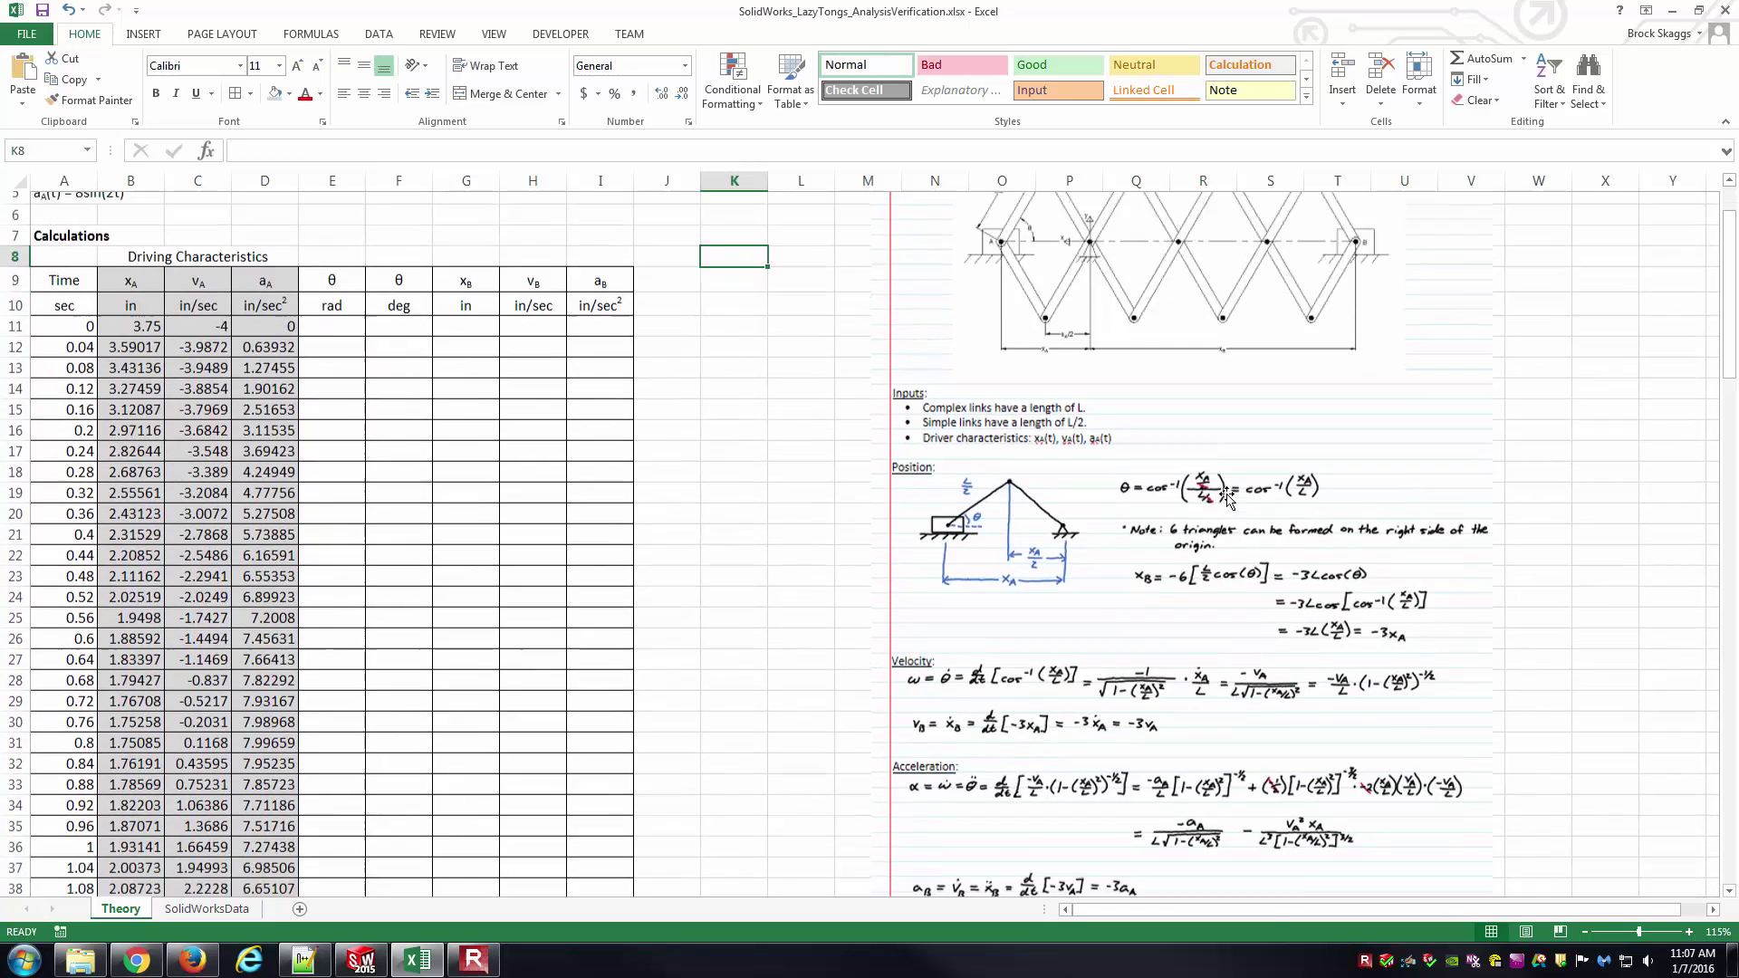
scroll(1354, 530, "down", 1)
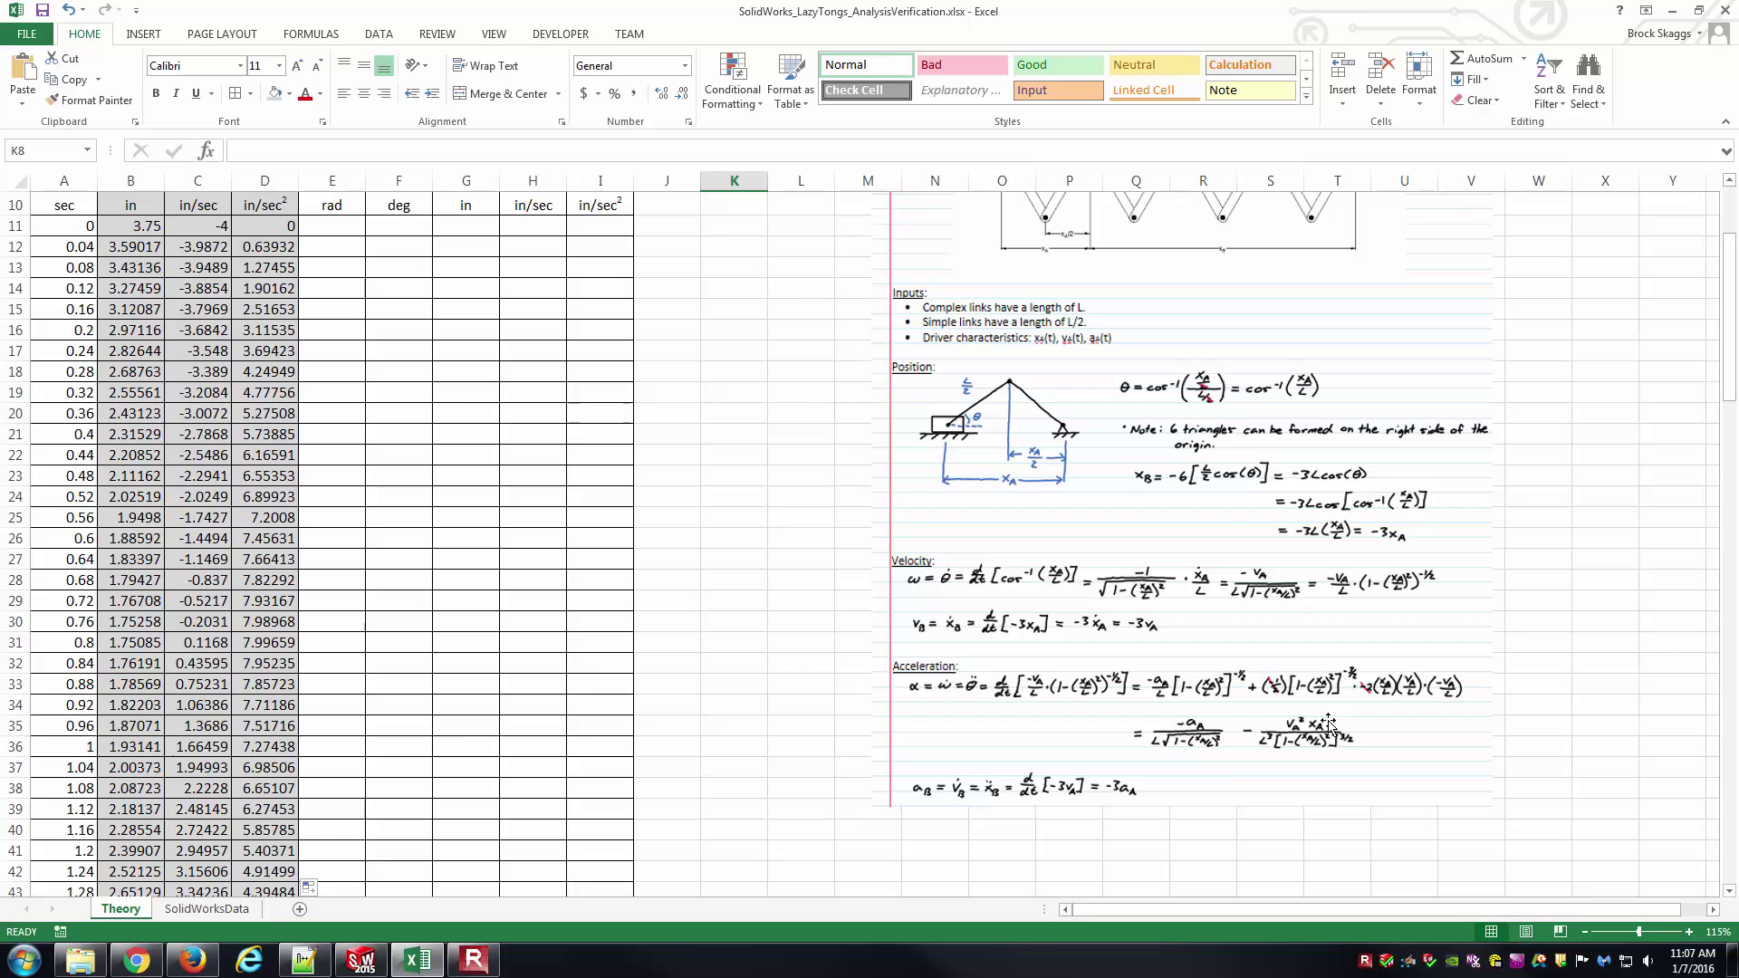
scroll(1106, 504, "up", 2)
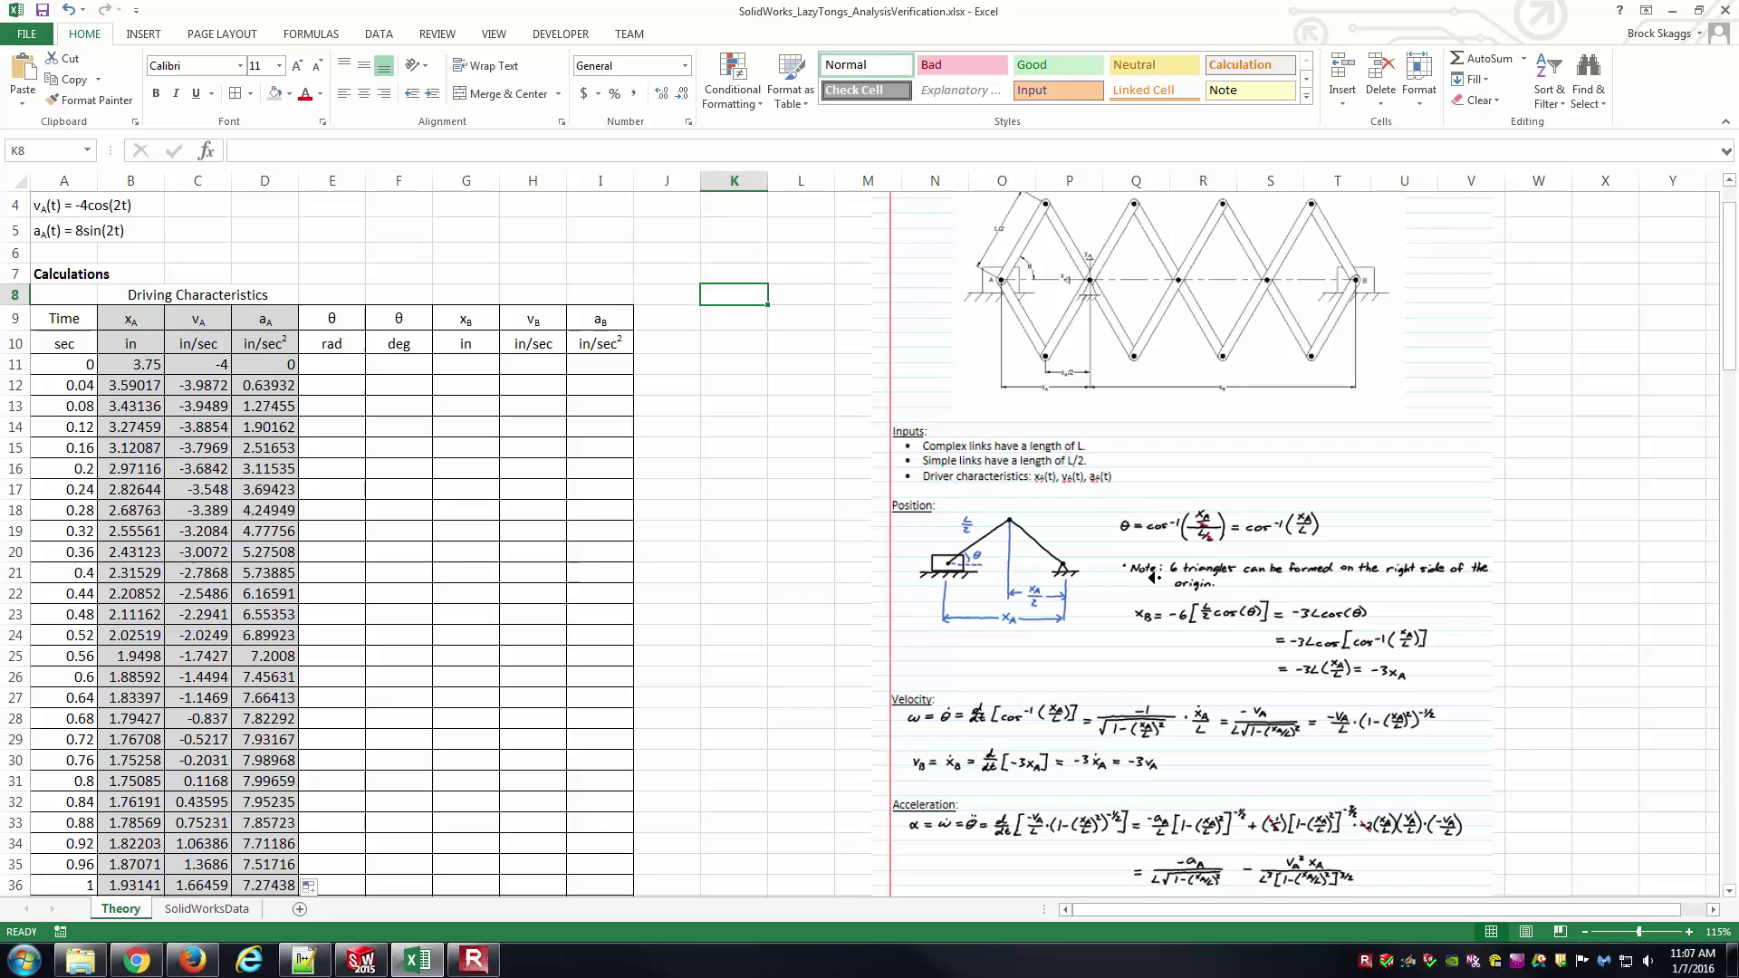
scroll(967, 563, "up", 1)
Step: Enter =ACOS(B11/B2) in E11, giving θ = 0.89566 rad
left_click(358, 434)
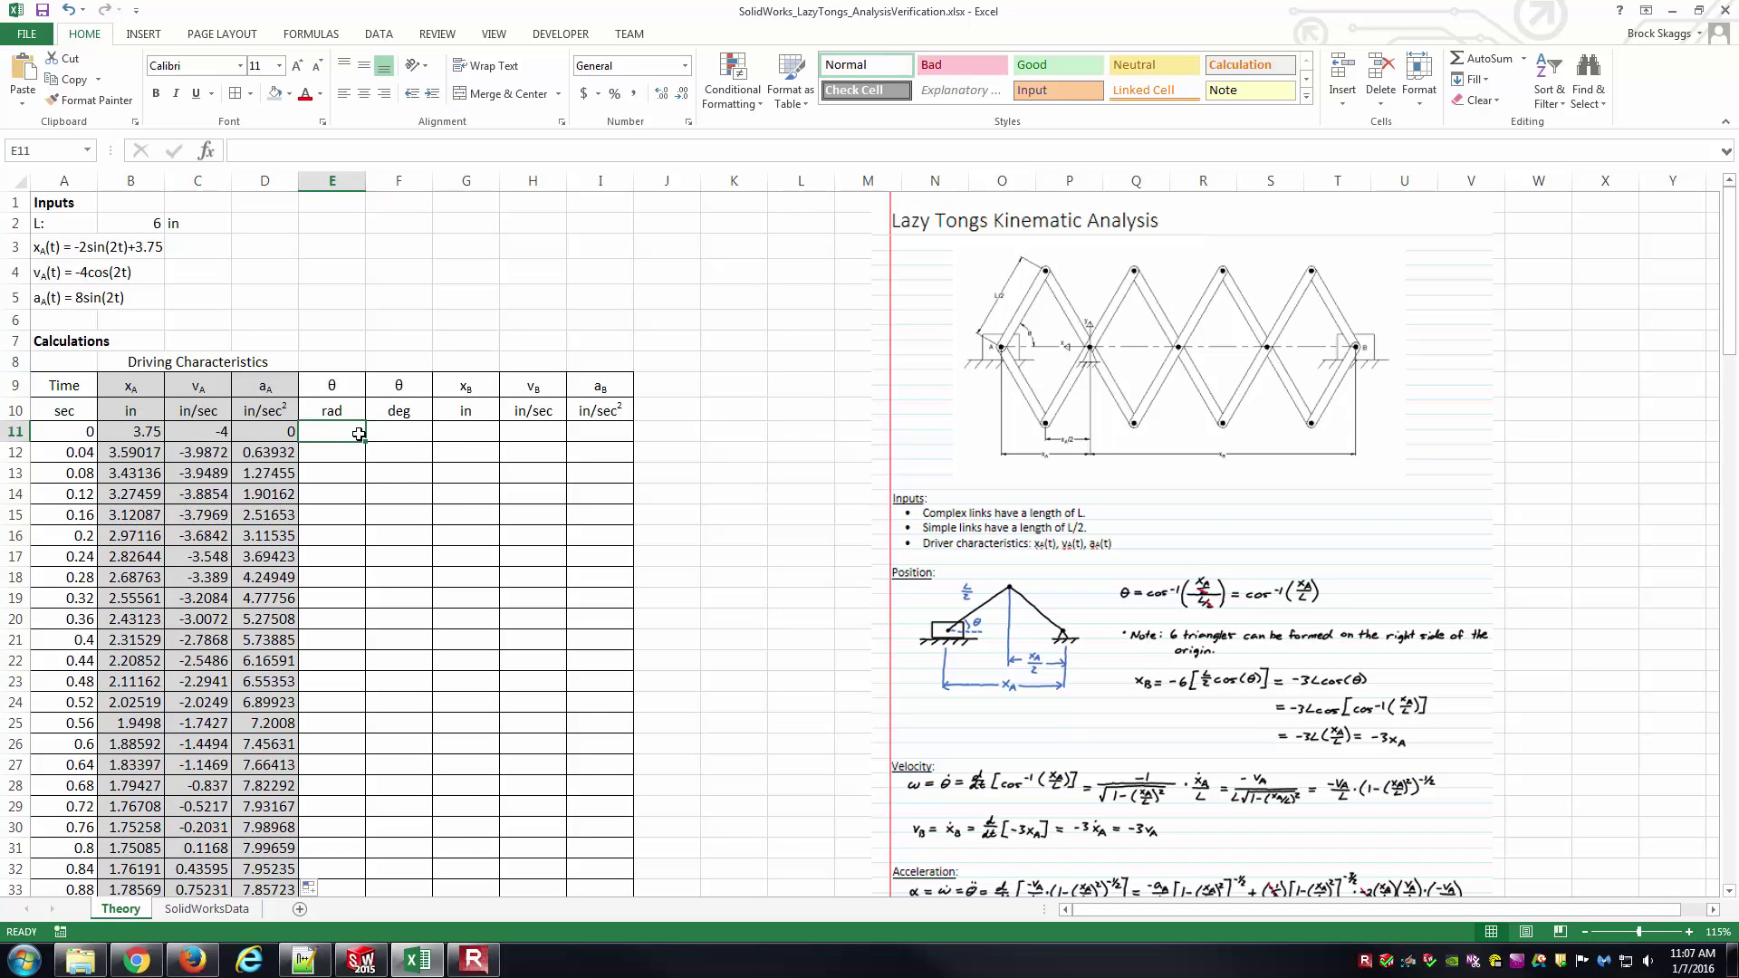
type("=")
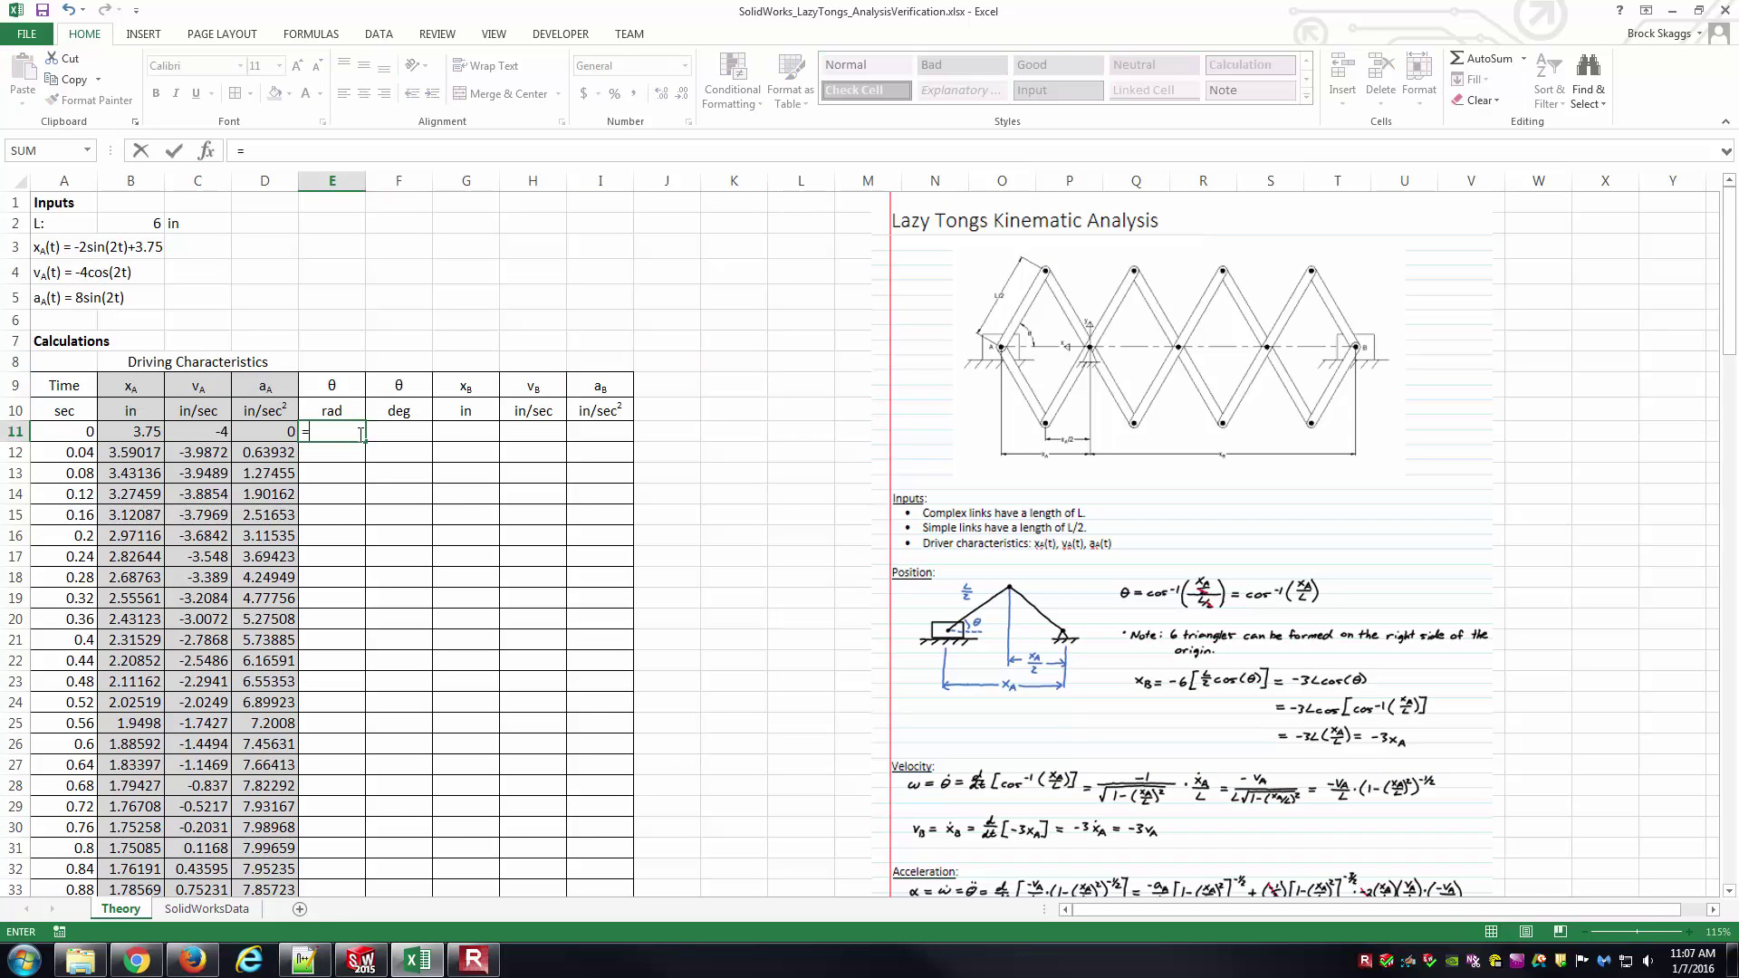
type("acos(")
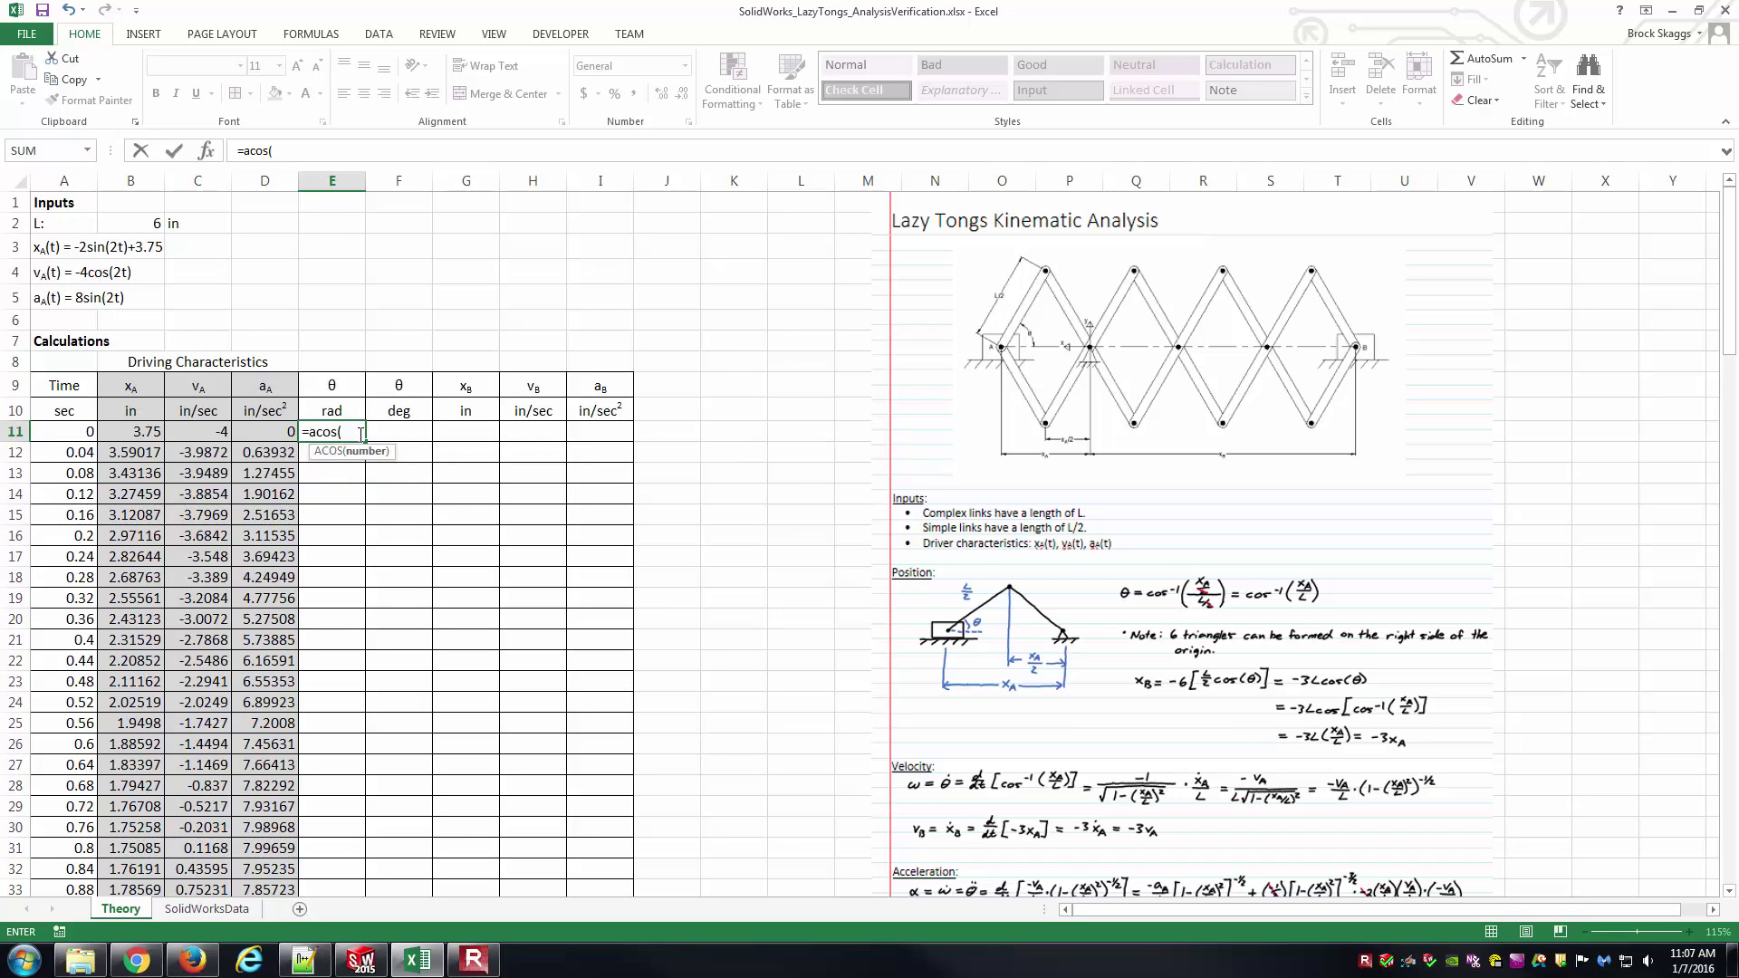
left_click(138, 433)
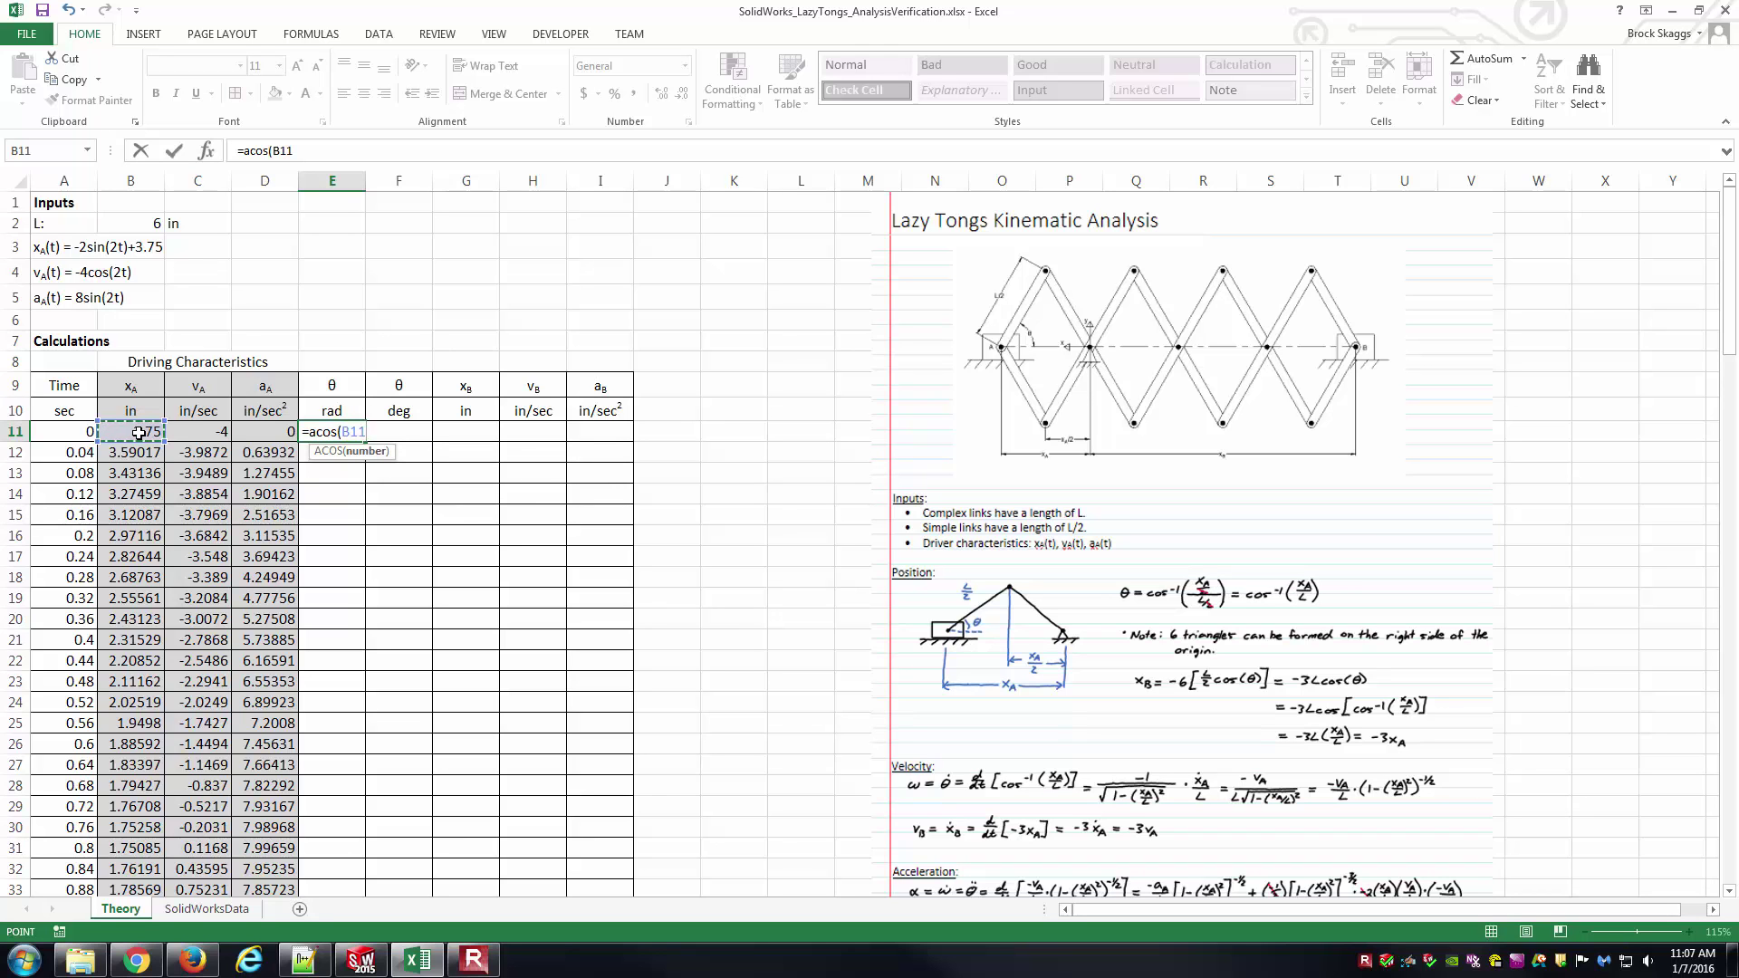
type("/")
left_click(136, 224)
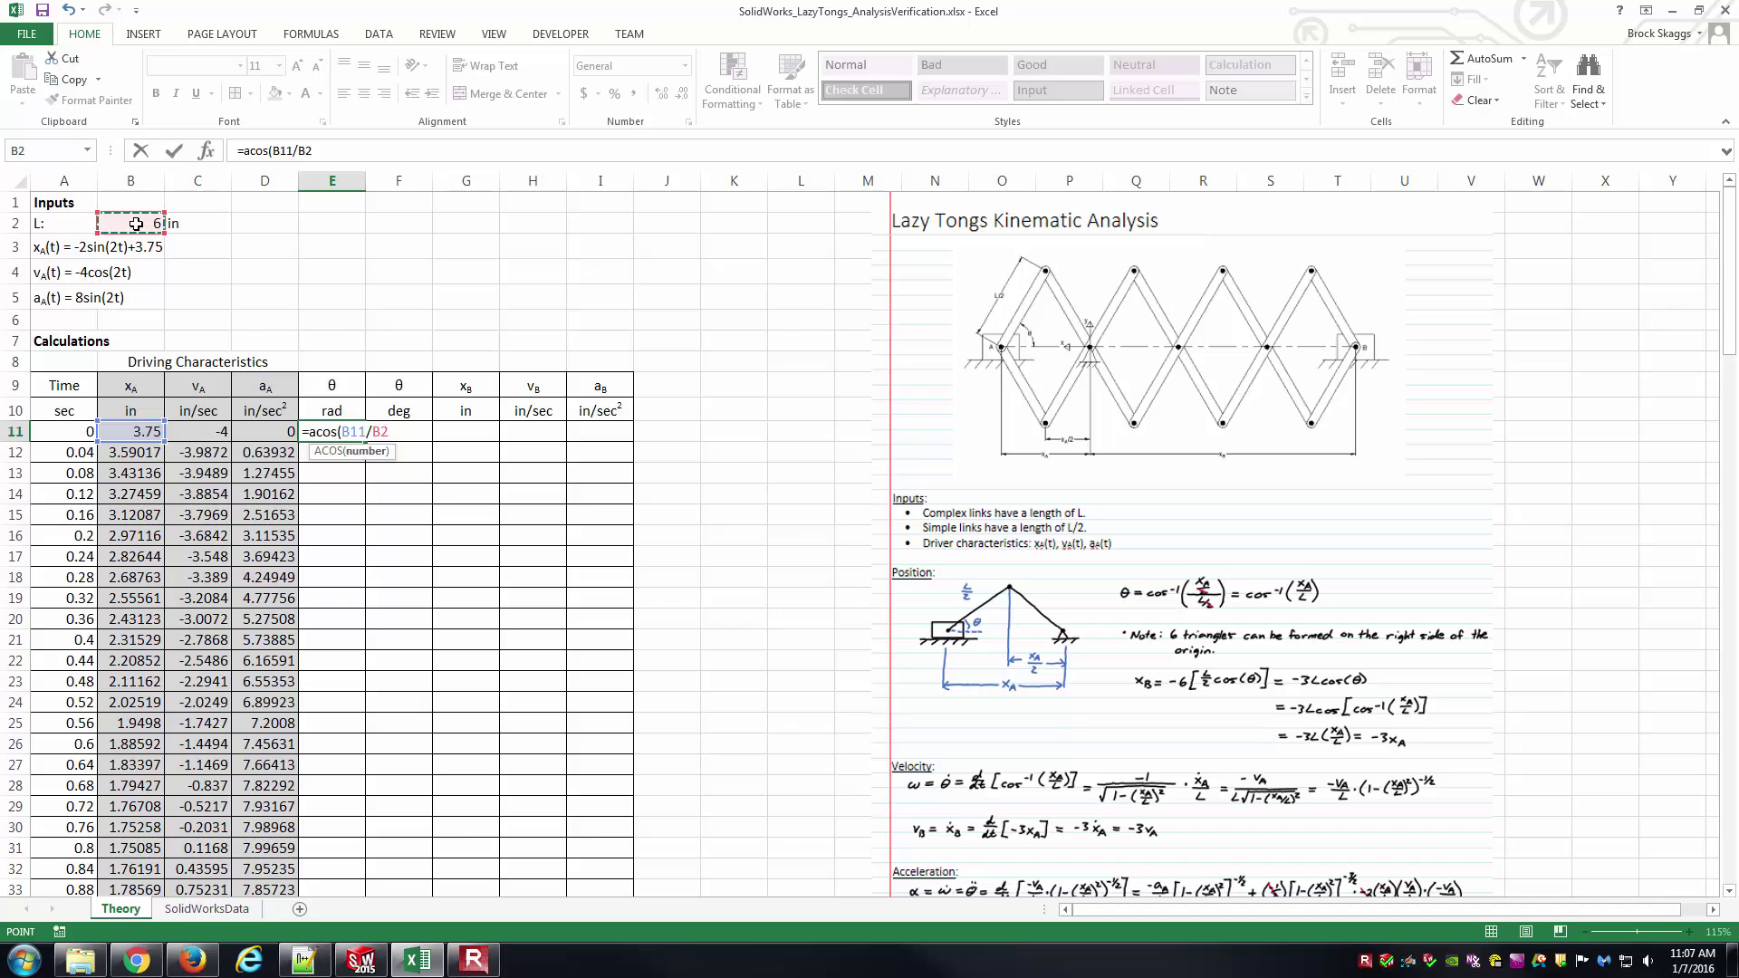
type(")")
key("Return")
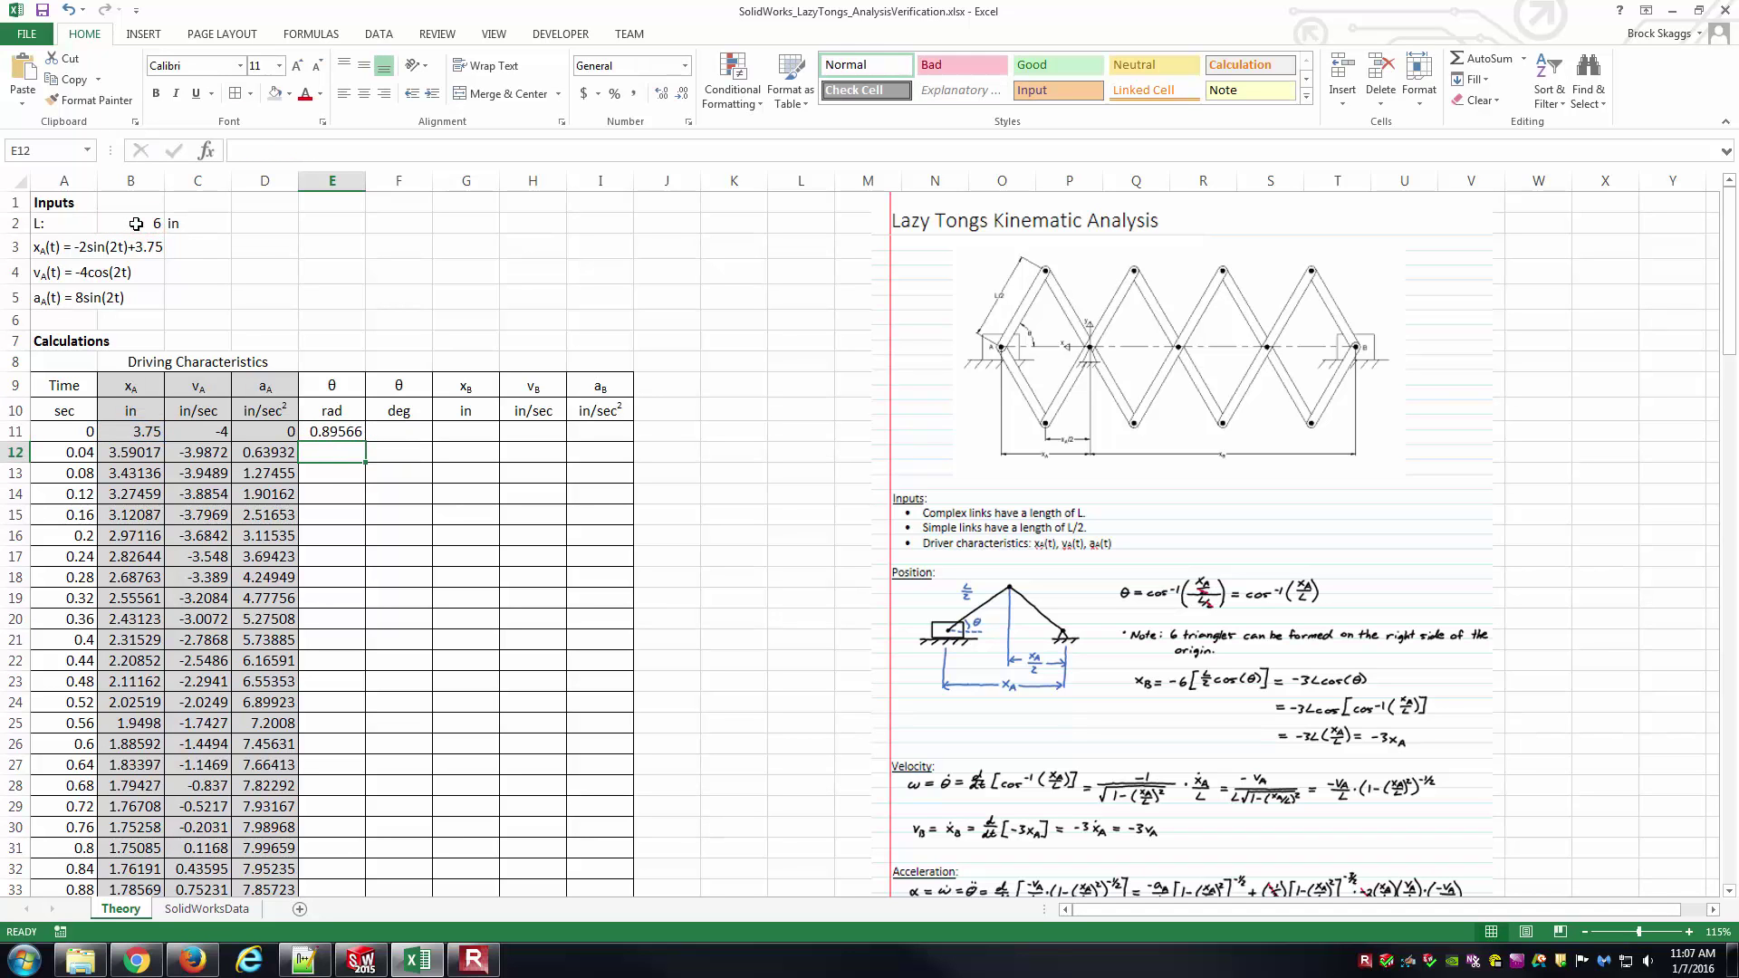
key("Up")
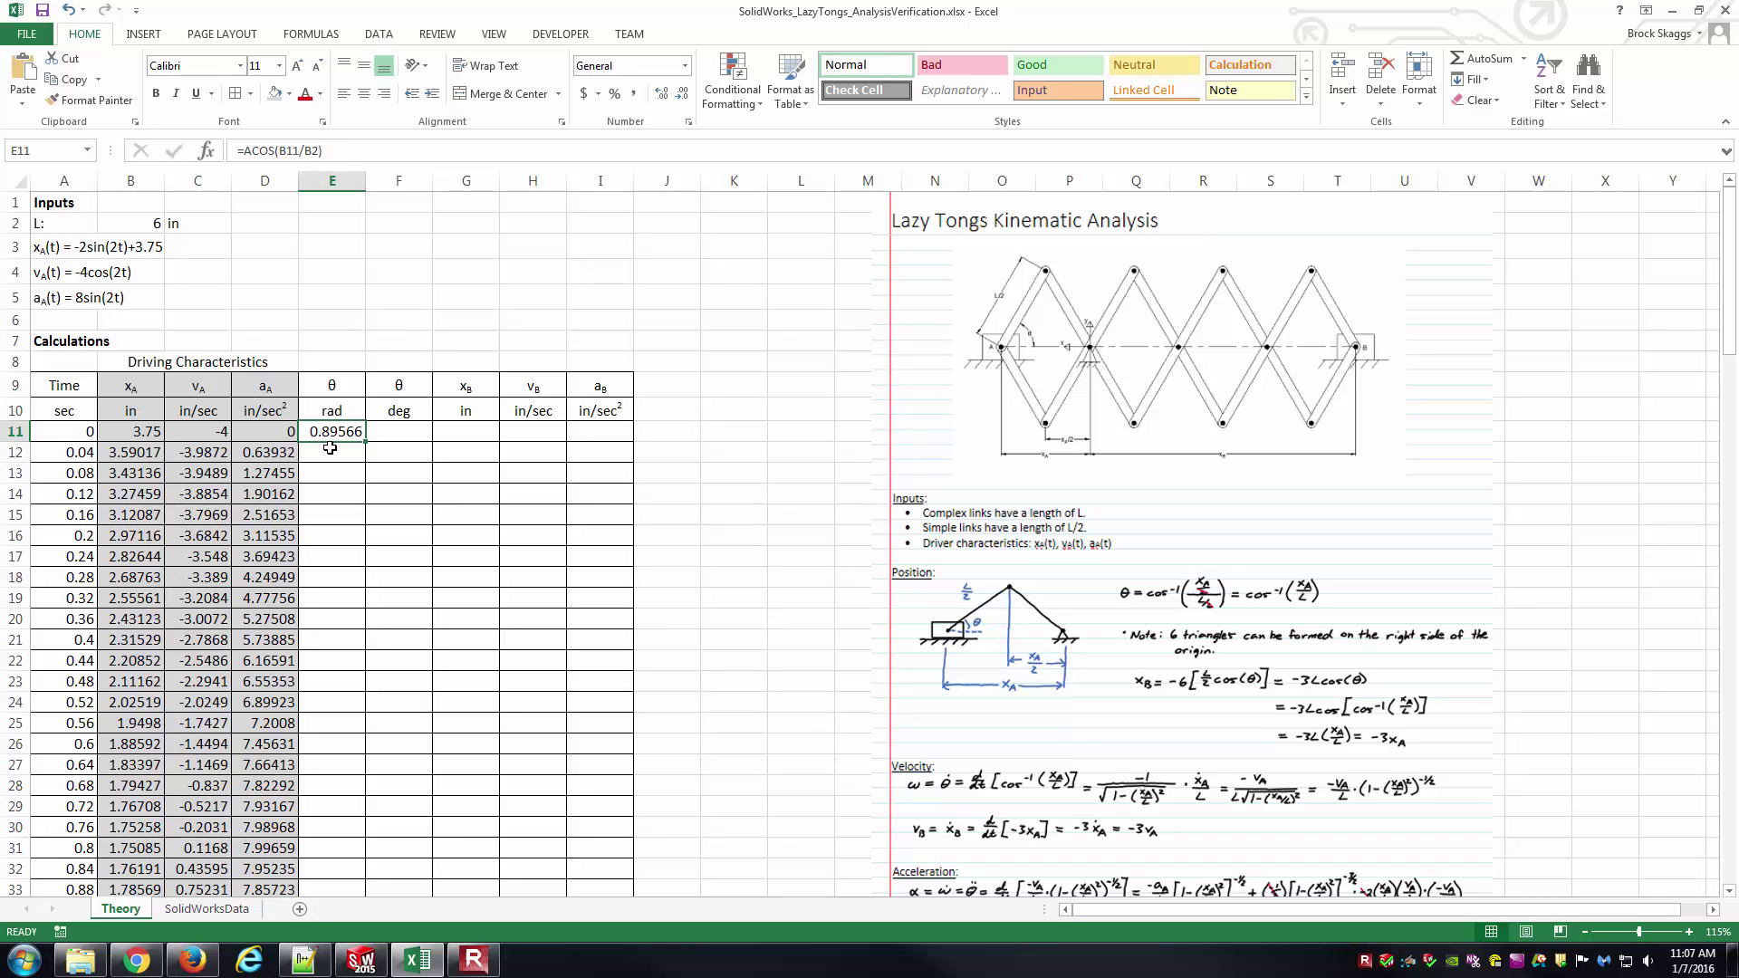
Step: Change E11's formula to =ACOS(B11/$B$2) using F4 for the absolute reference
left_click(303, 150)
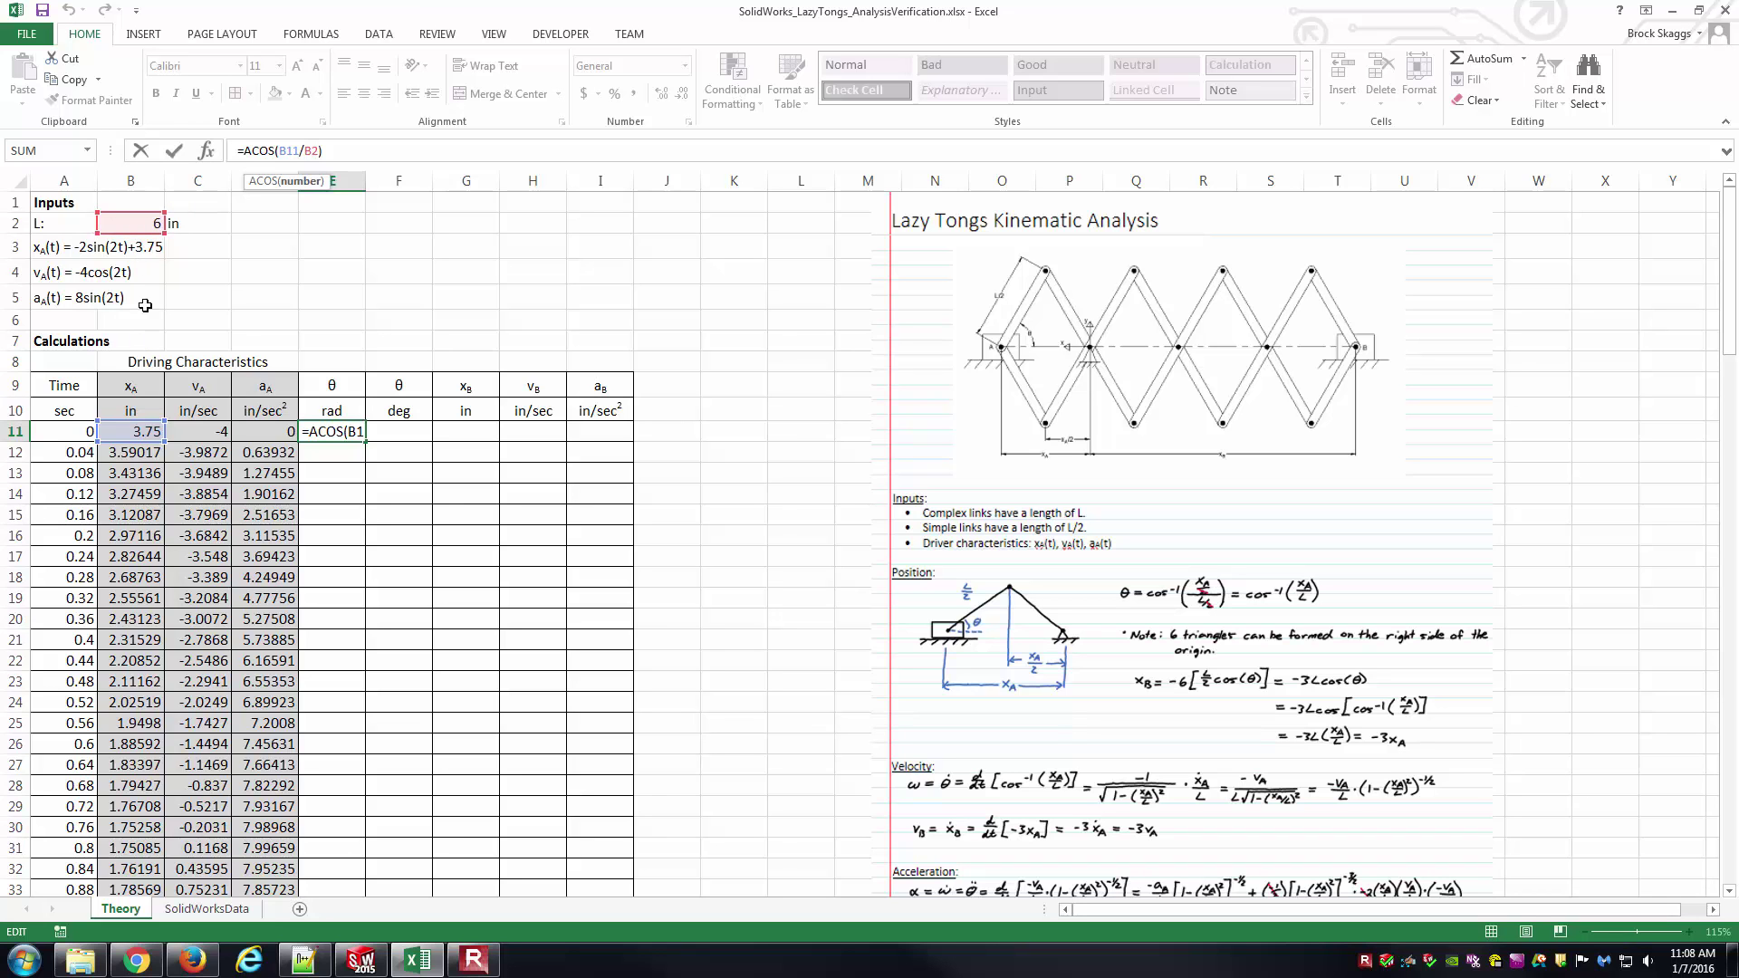
left_click(317, 149)
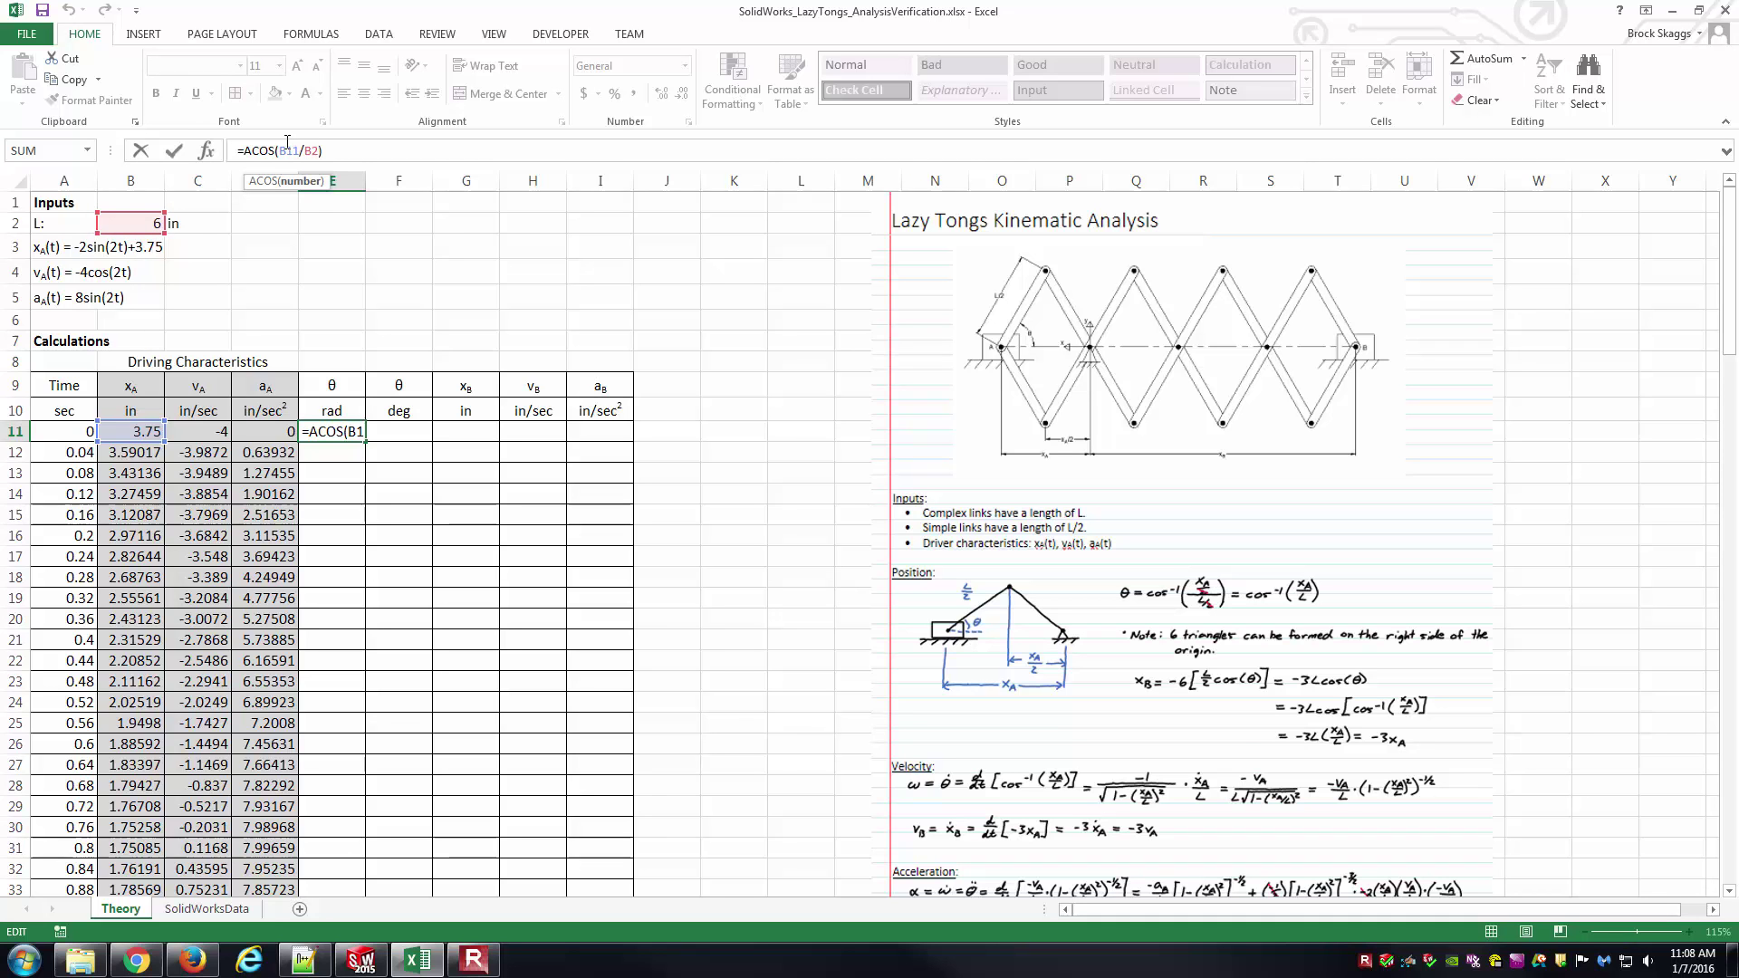
type("$B")
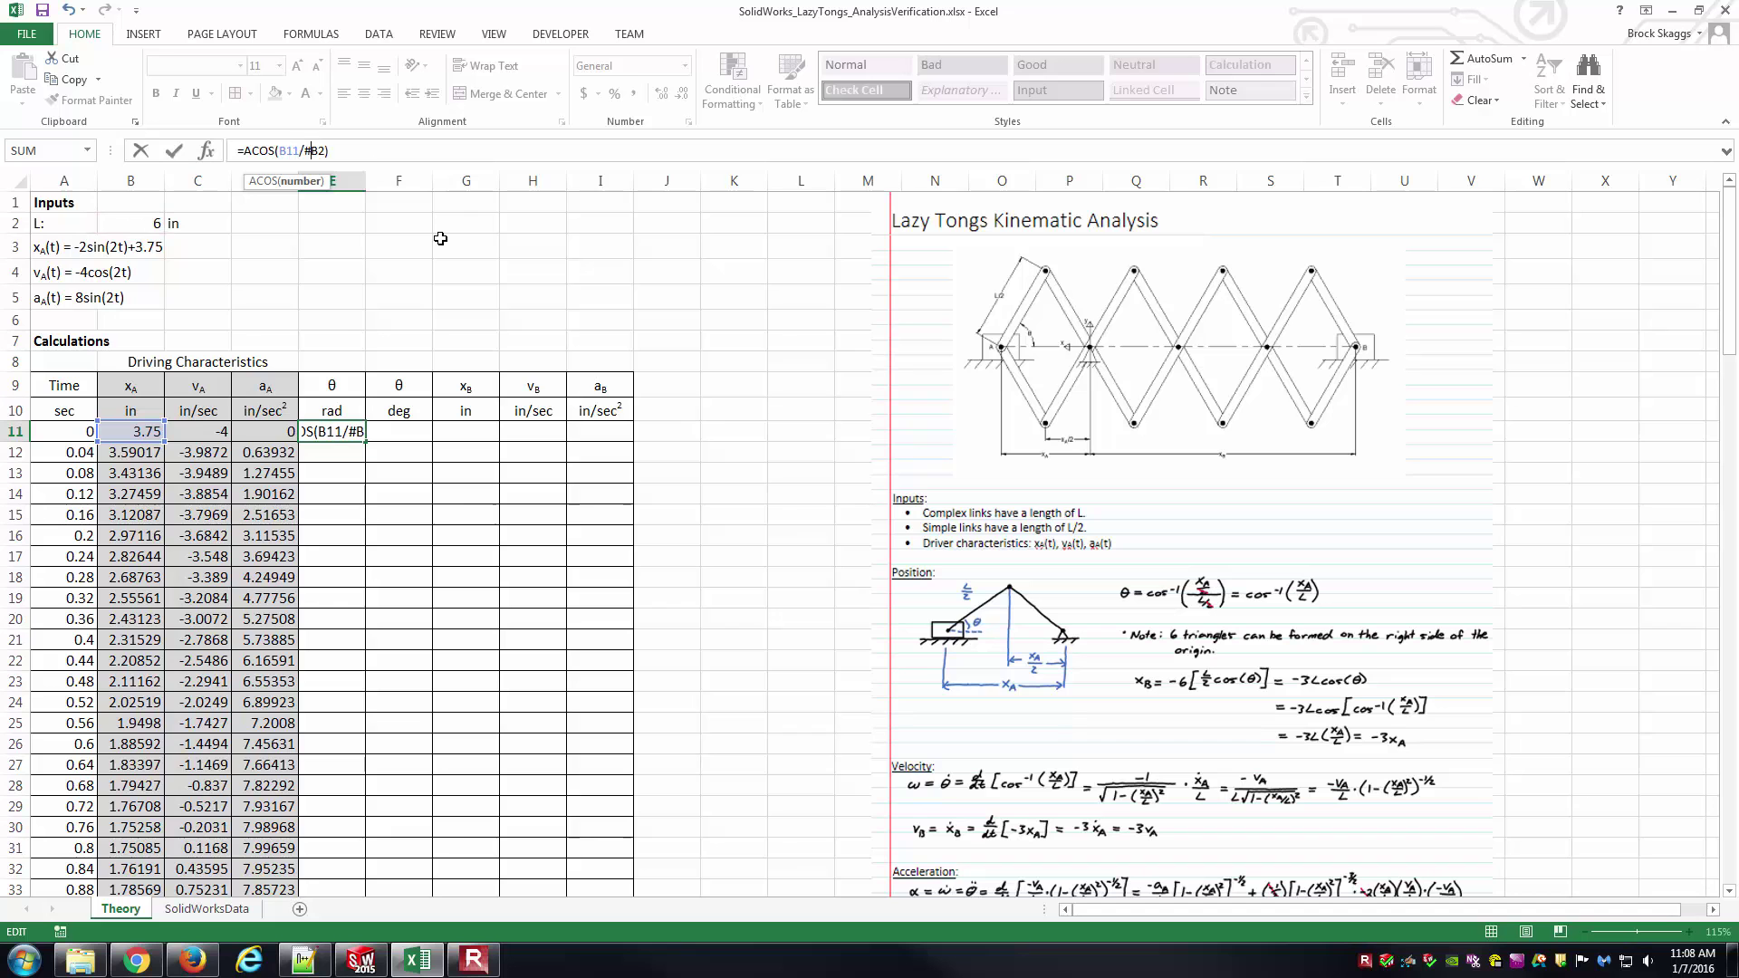
type("$")
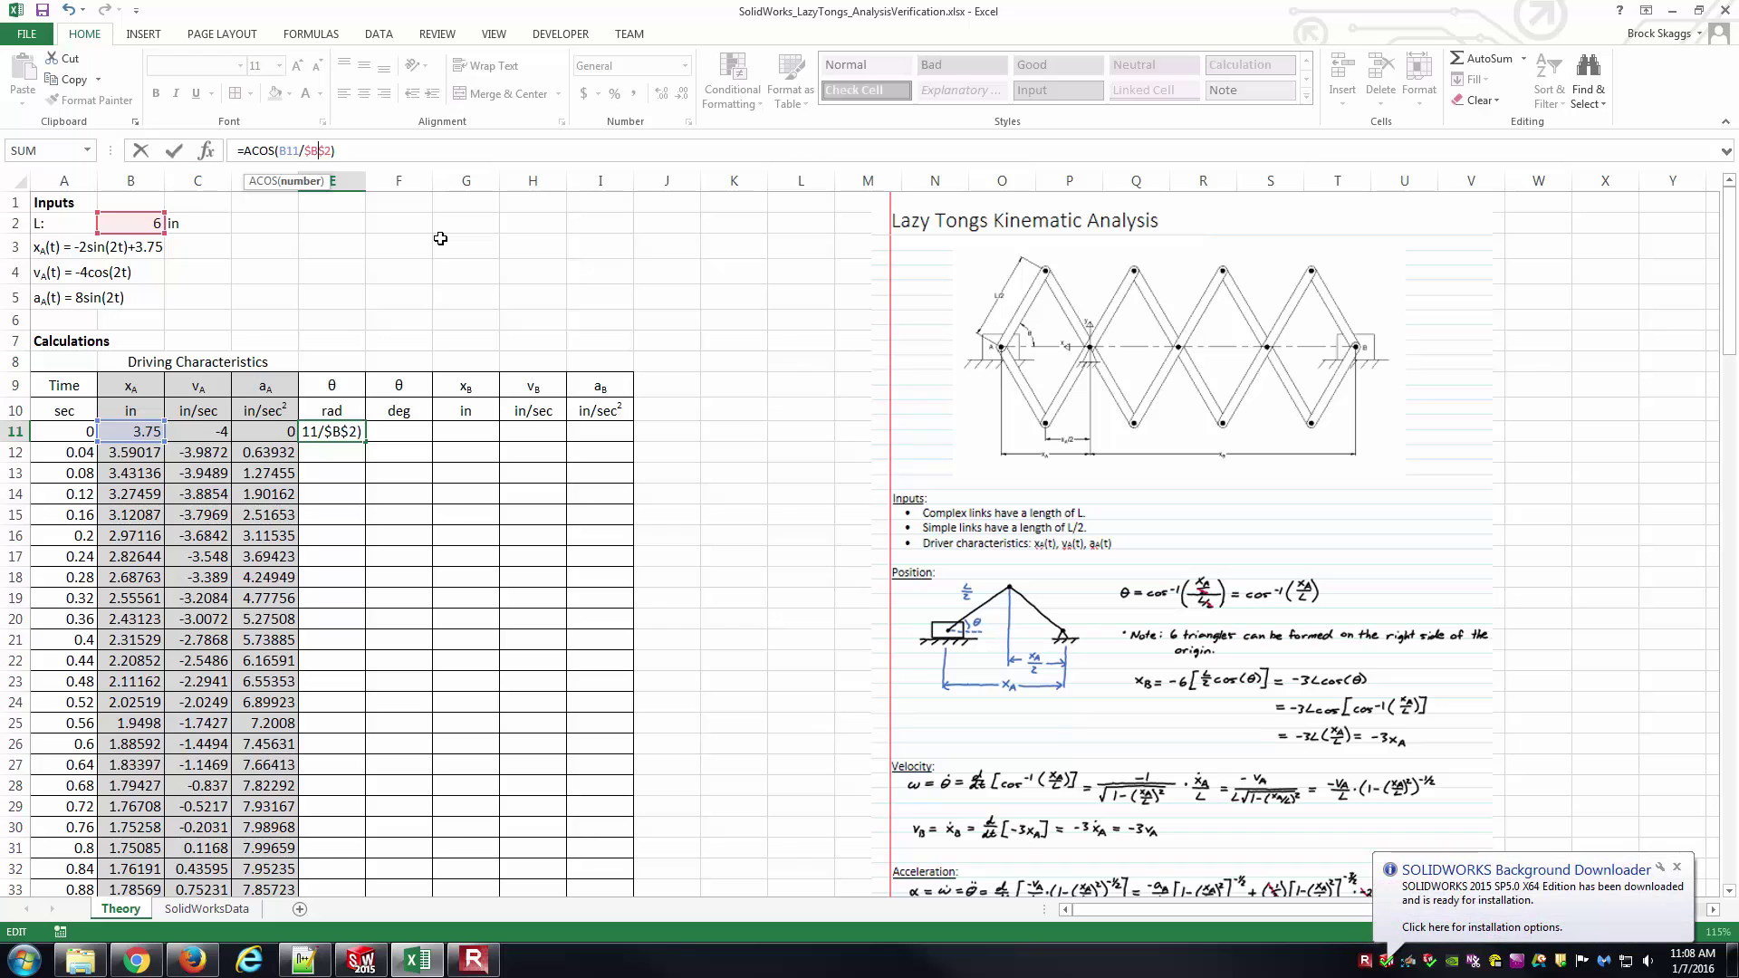
key("Left")
key("Left")
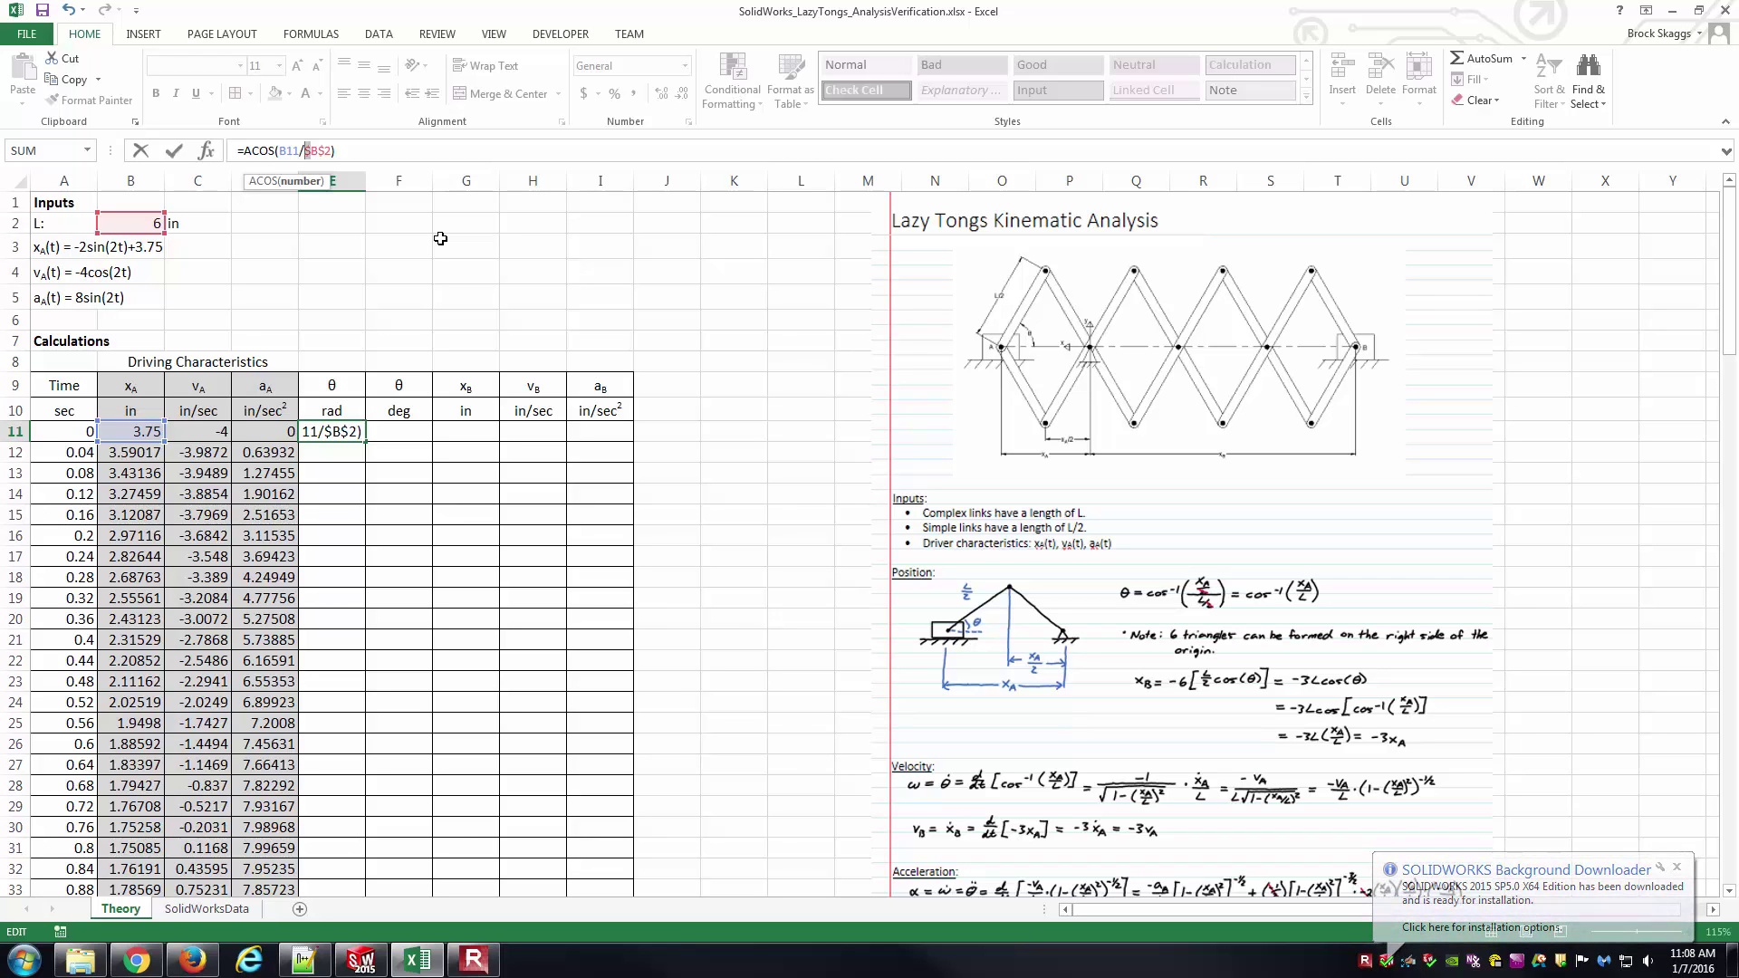
key("Delete")
key("Right")
key("Delete")
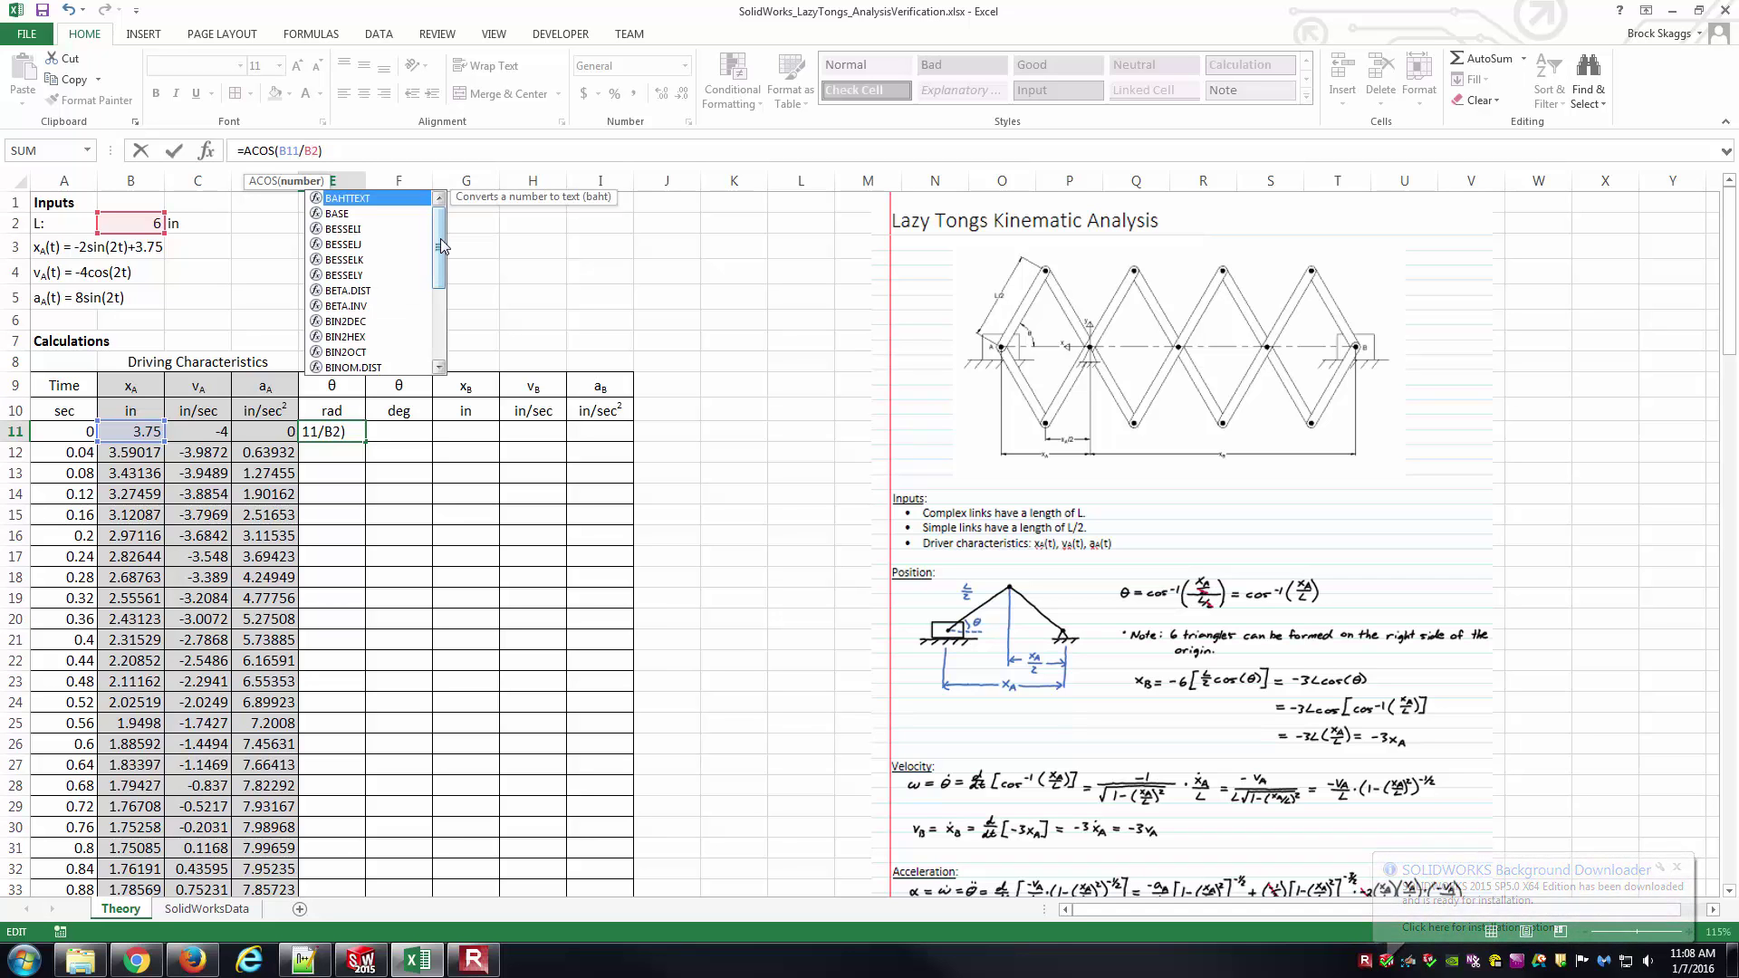
key("F4")
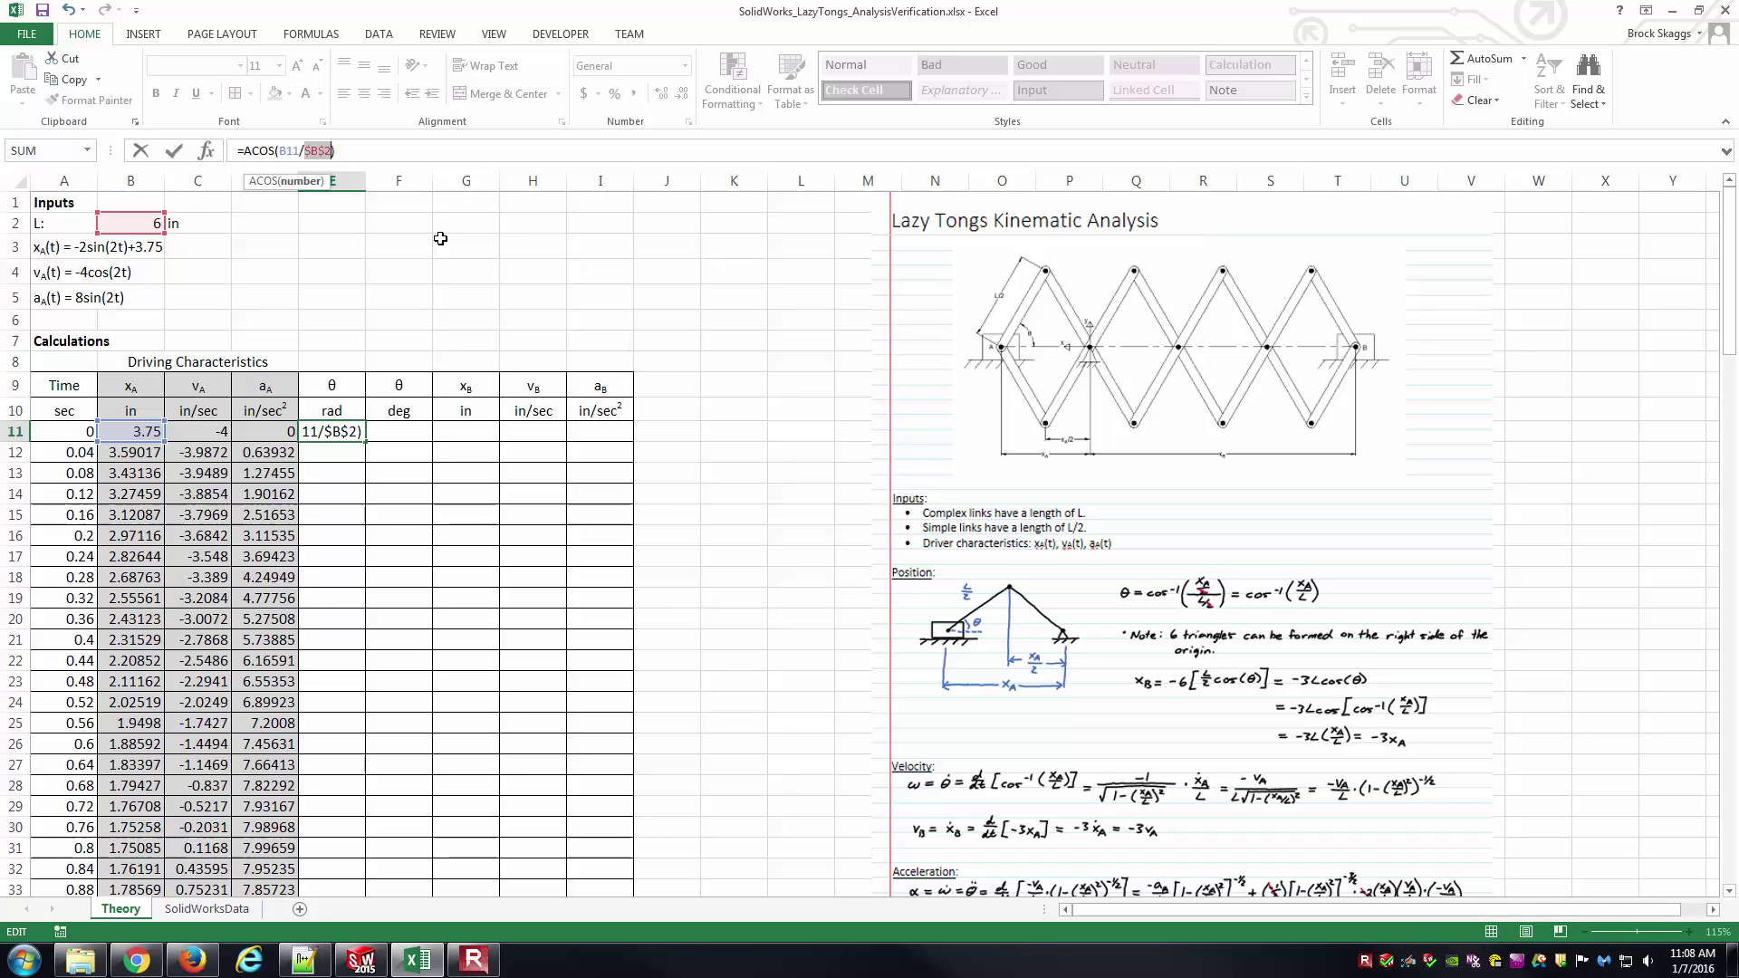
key("Return")
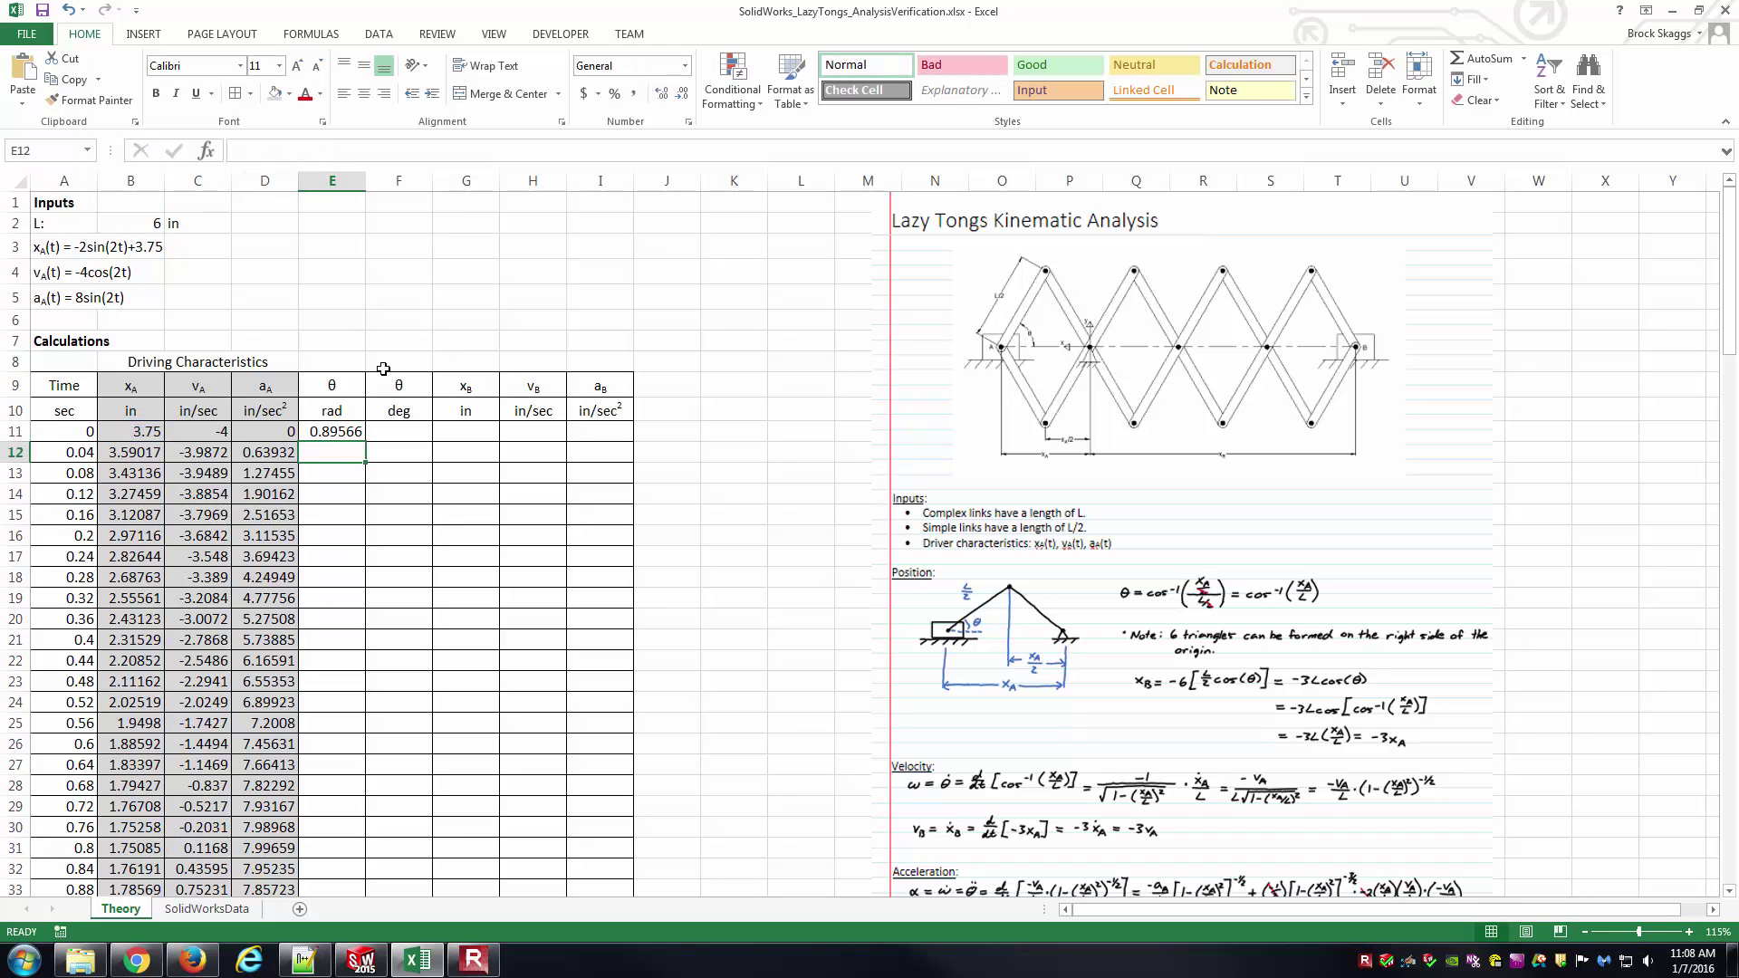
Step: Copy the radian θ formula down column E (0.89566, 0.92934, 0.96198…)
left_click(329, 429)
double_click(328, 428)
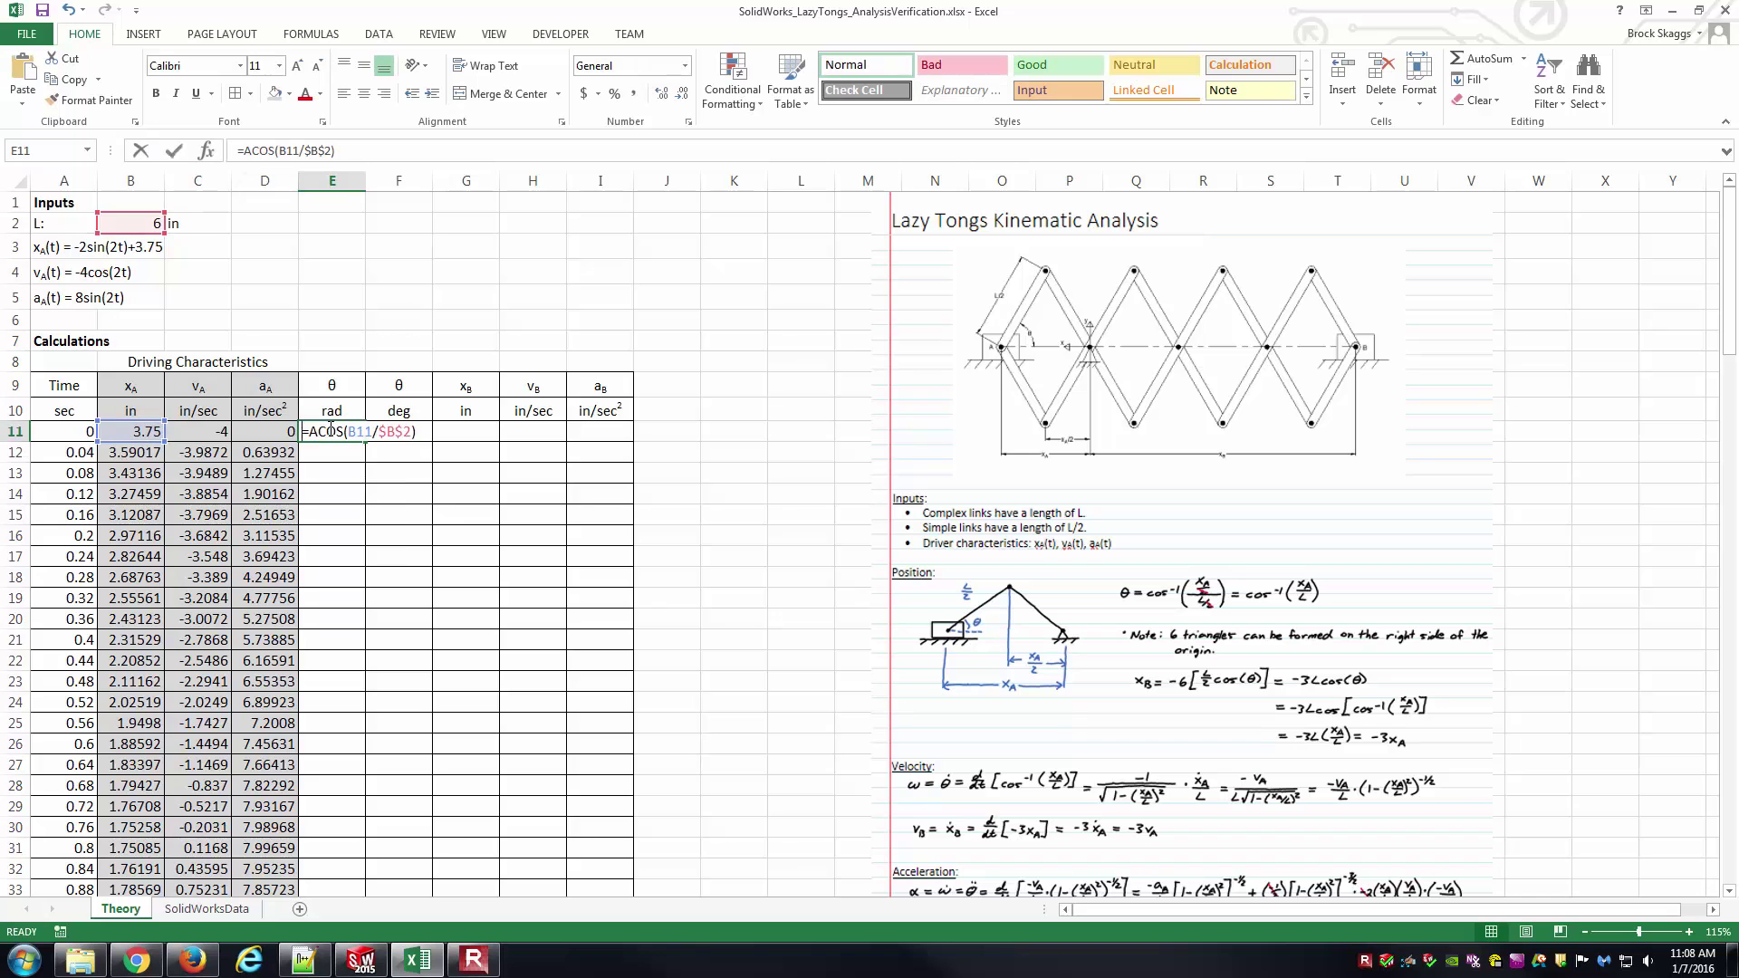
key("Escape")
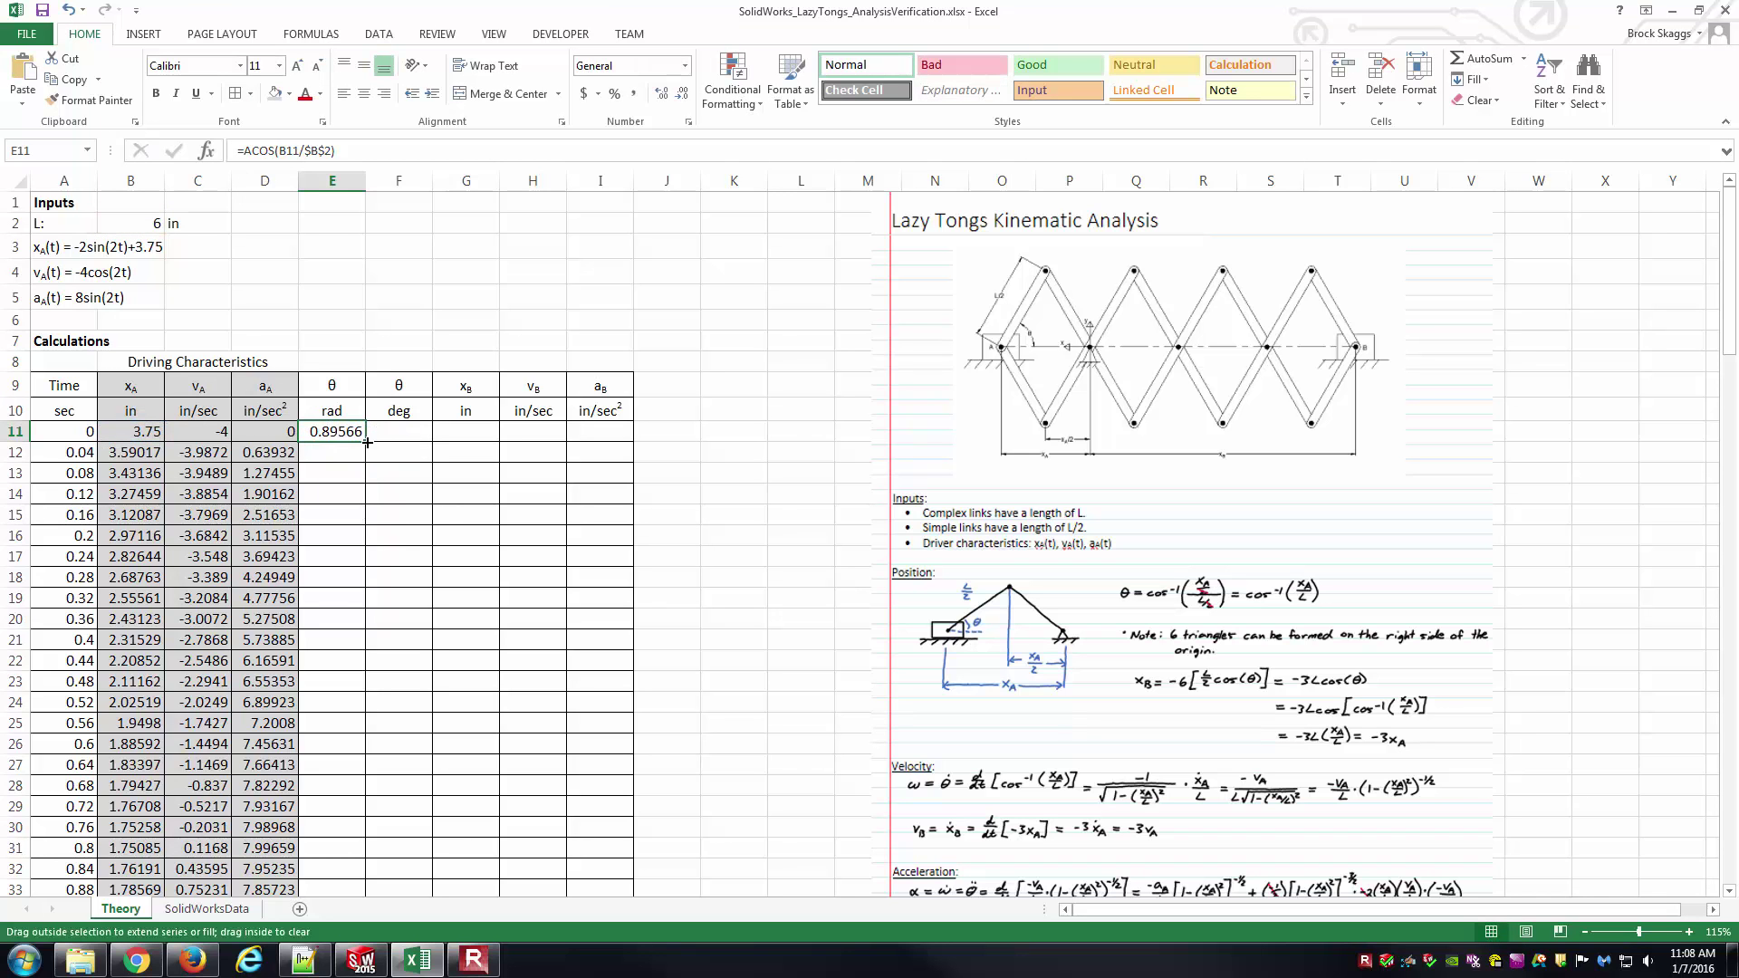
double_click(374, 444)
left_click(385, 434)
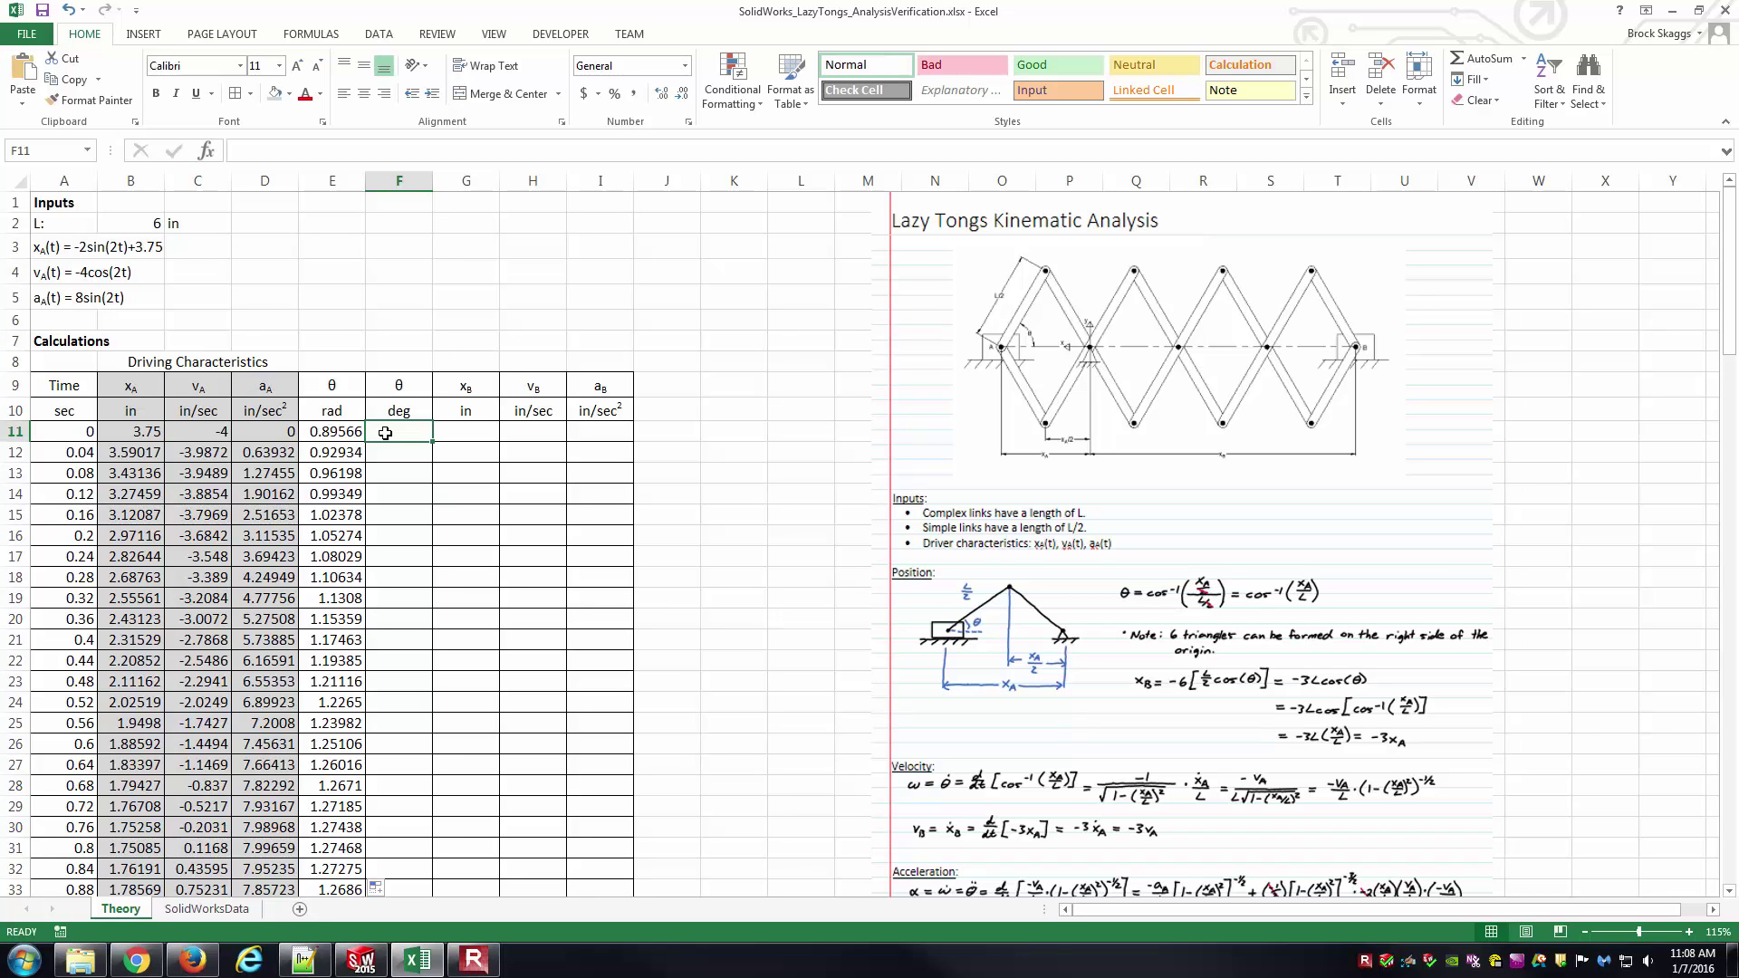
Step: Enter =DEGREES(E11) in F11 (51.3178) and copy it down column F
type("=")
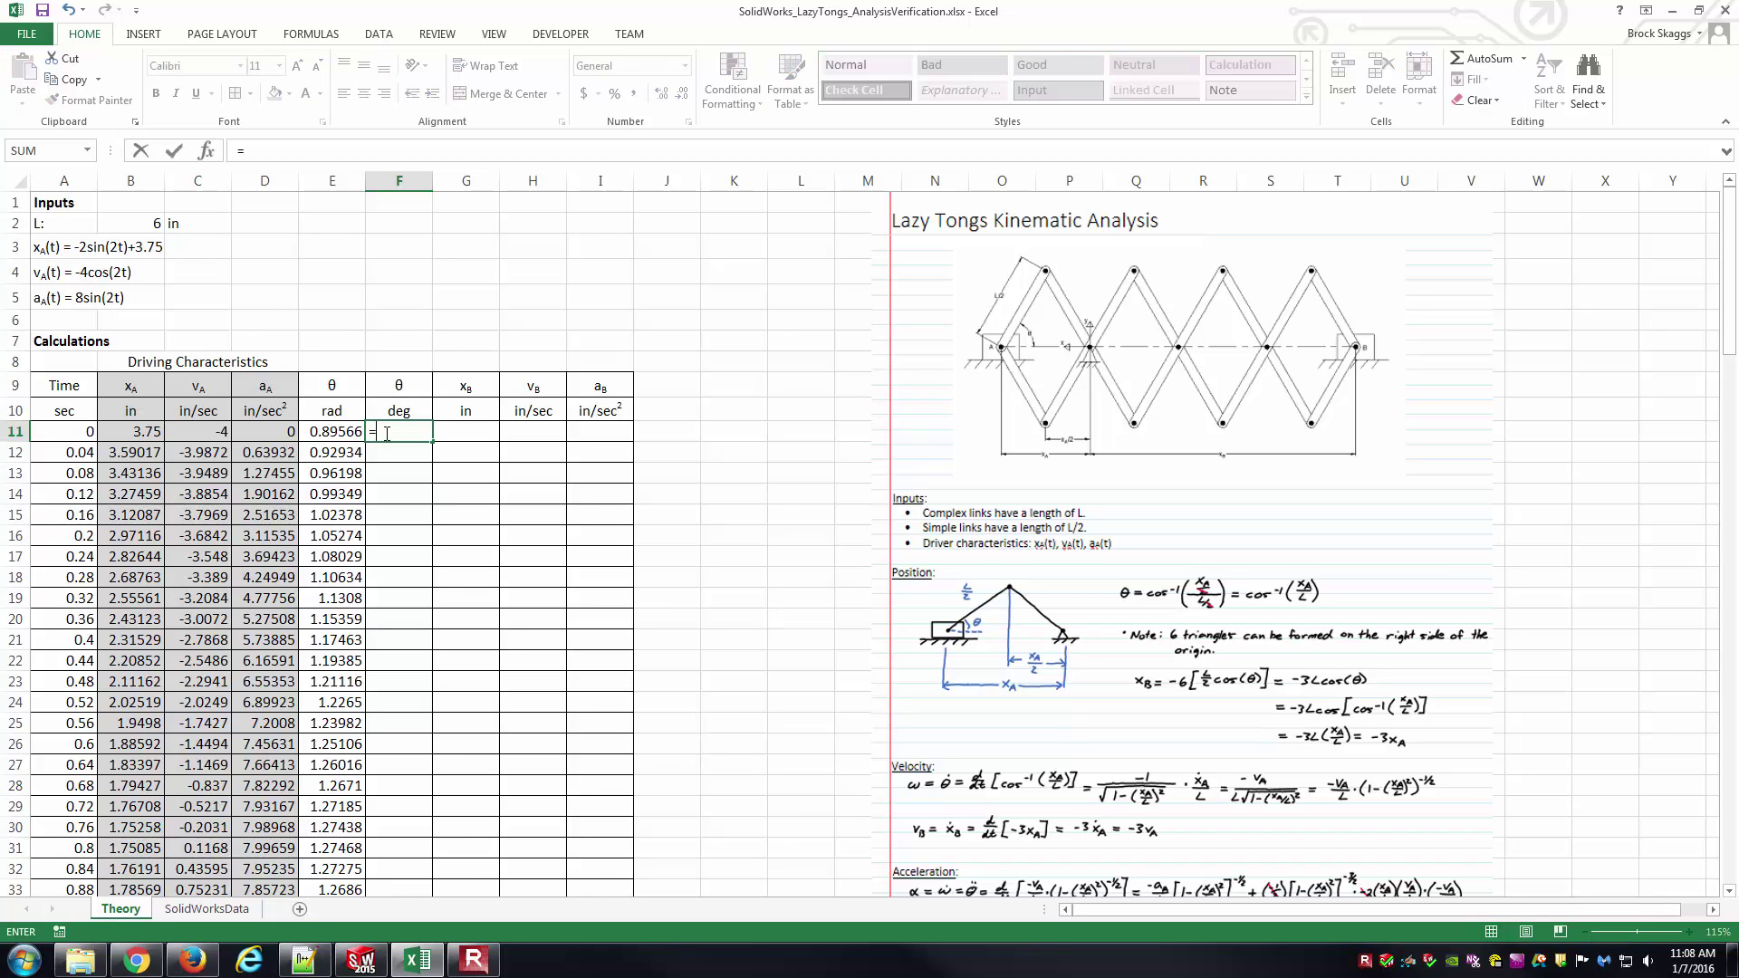
type("degrees")
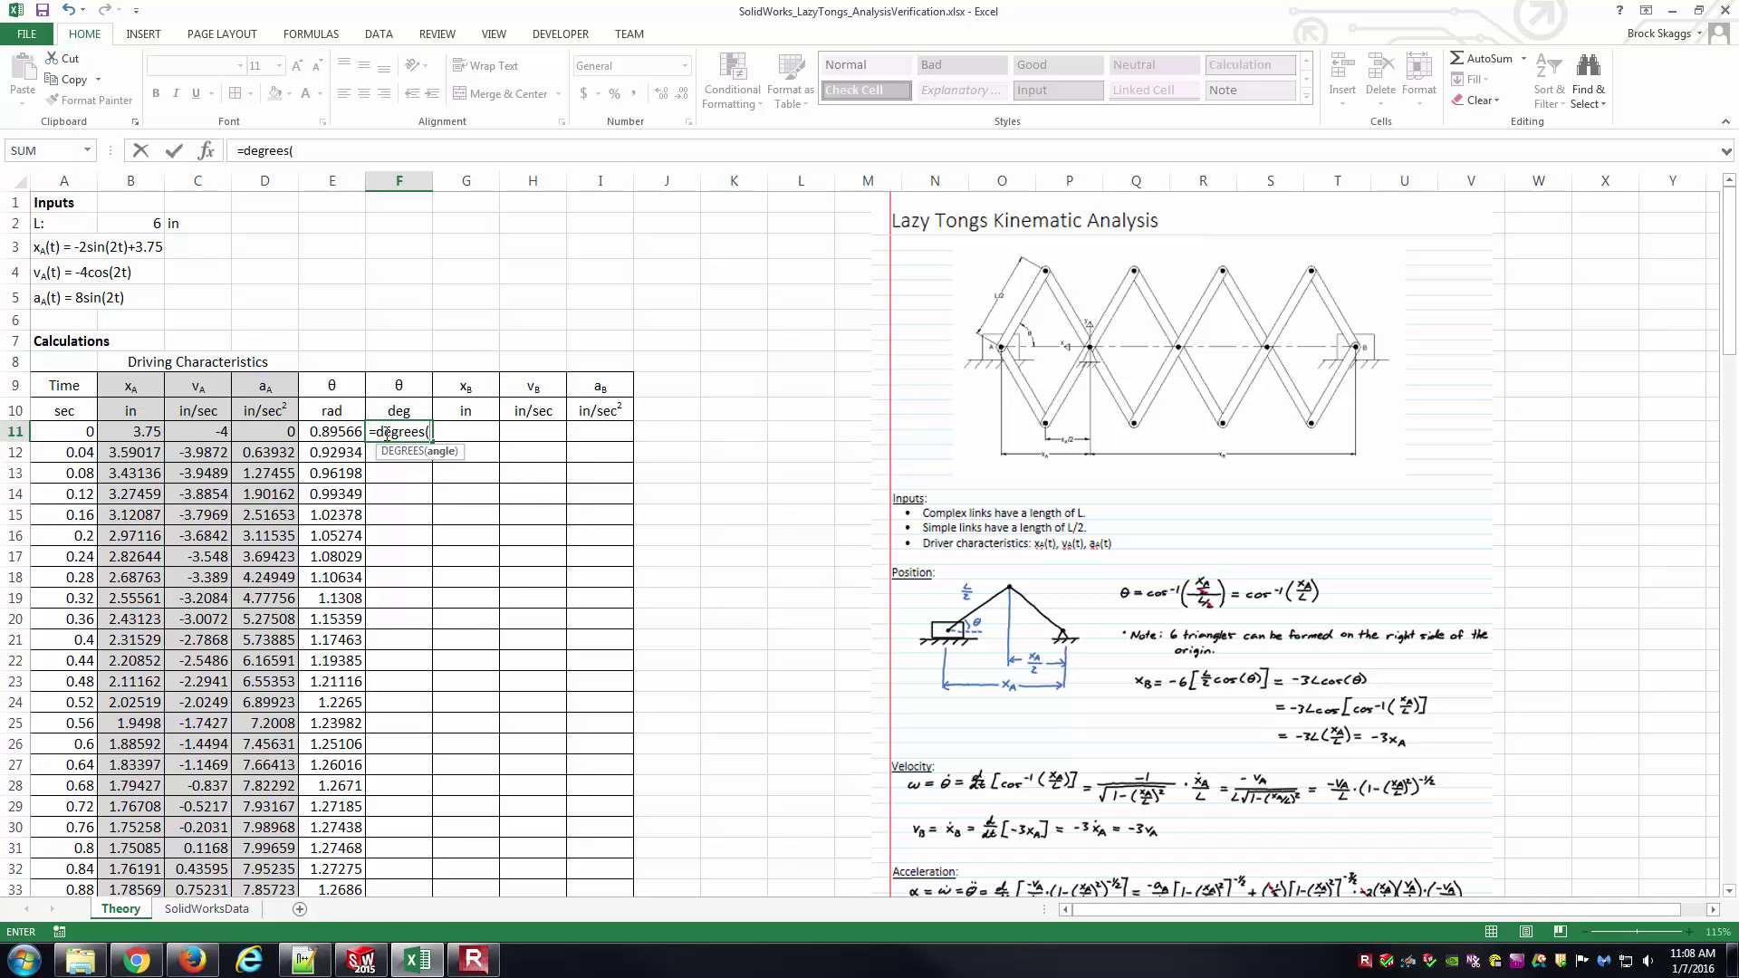
type("(")
key("Left")
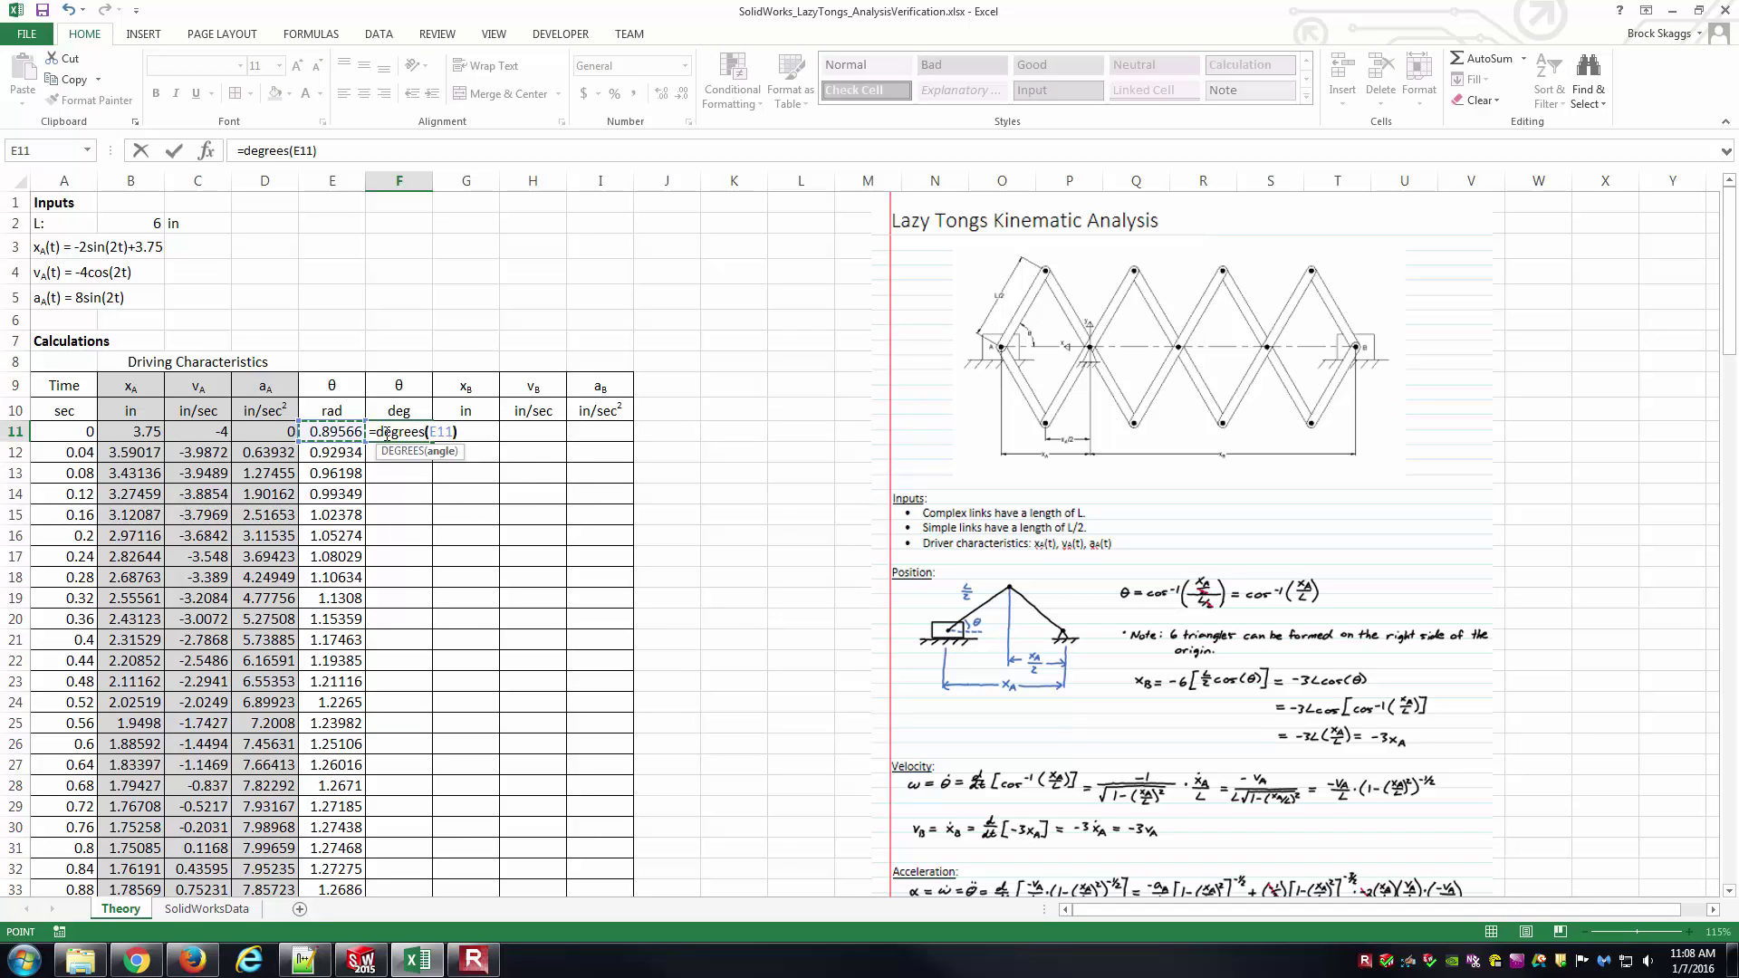
type(")")
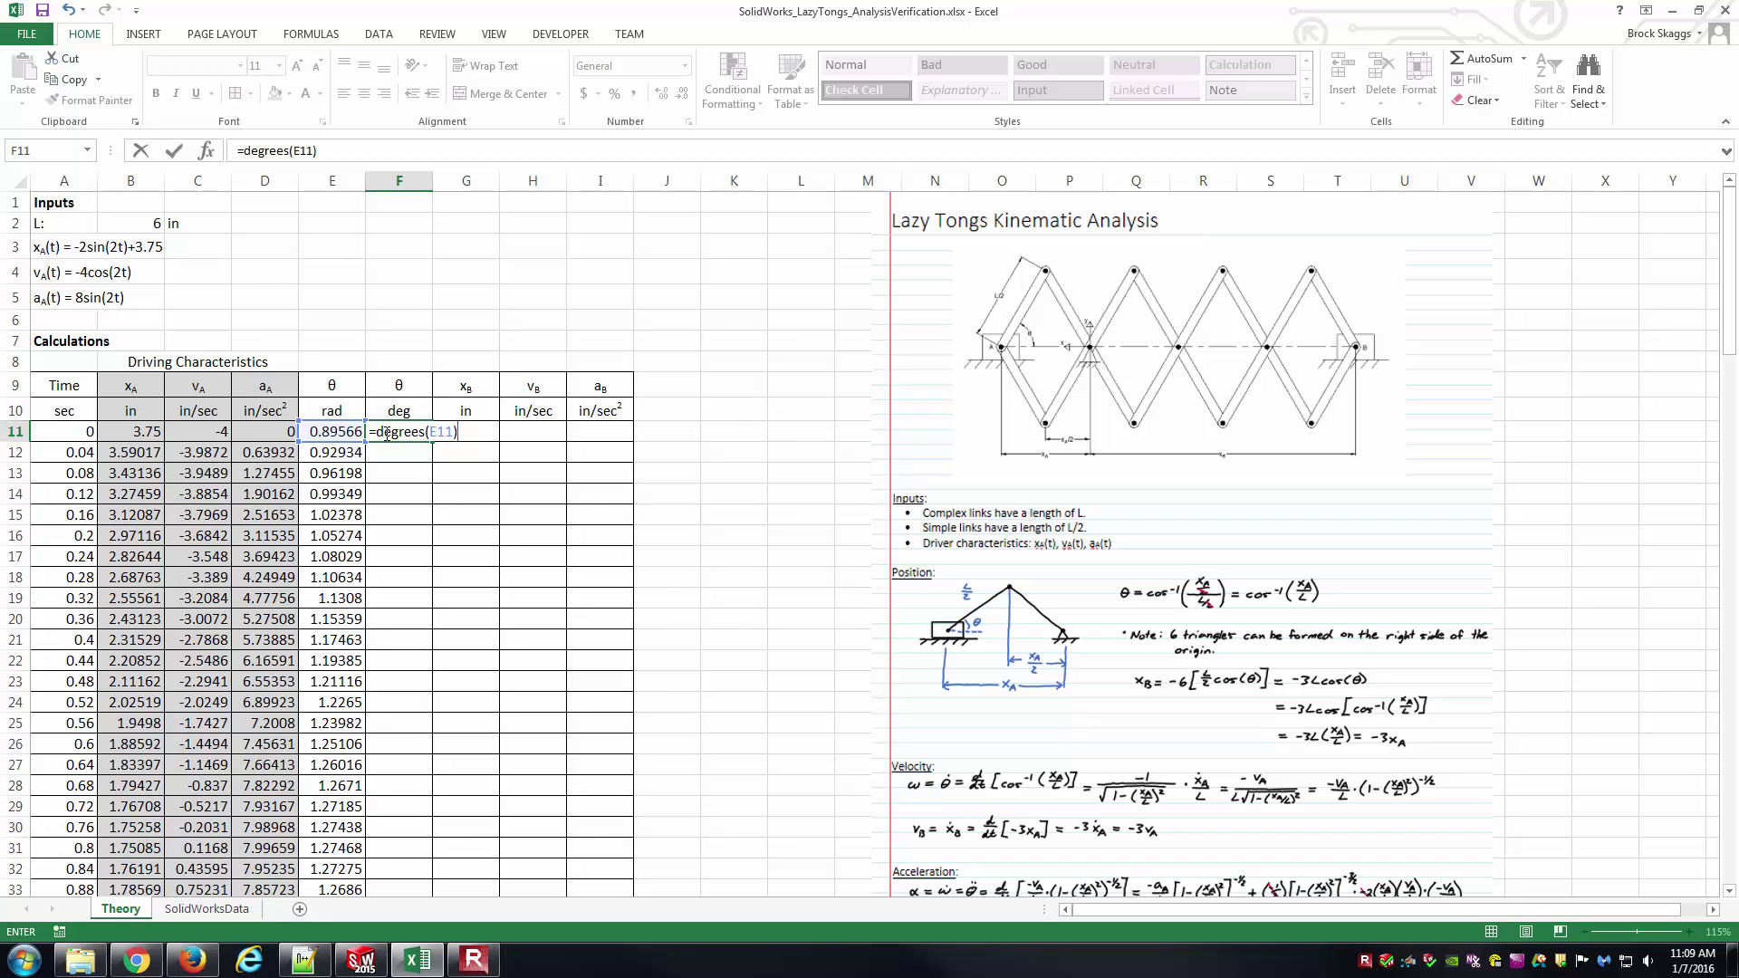
key("Return")
left_click(412, 433)
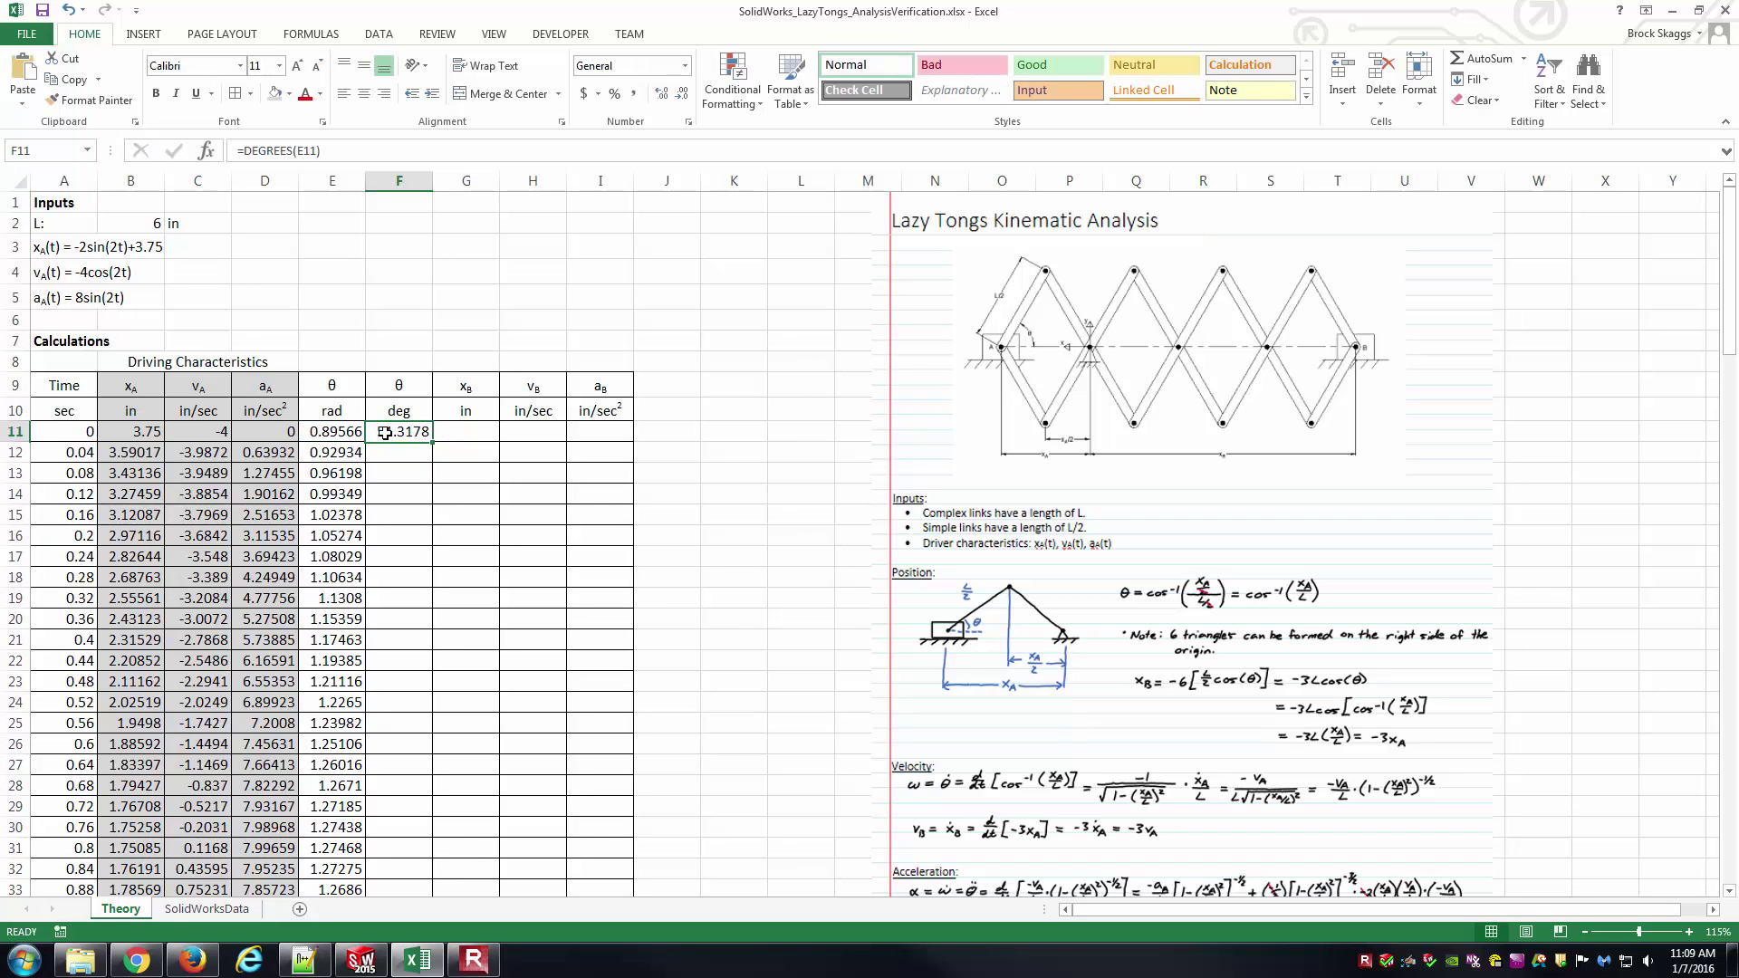
double_click(436, 436)
left_click(478, 326)
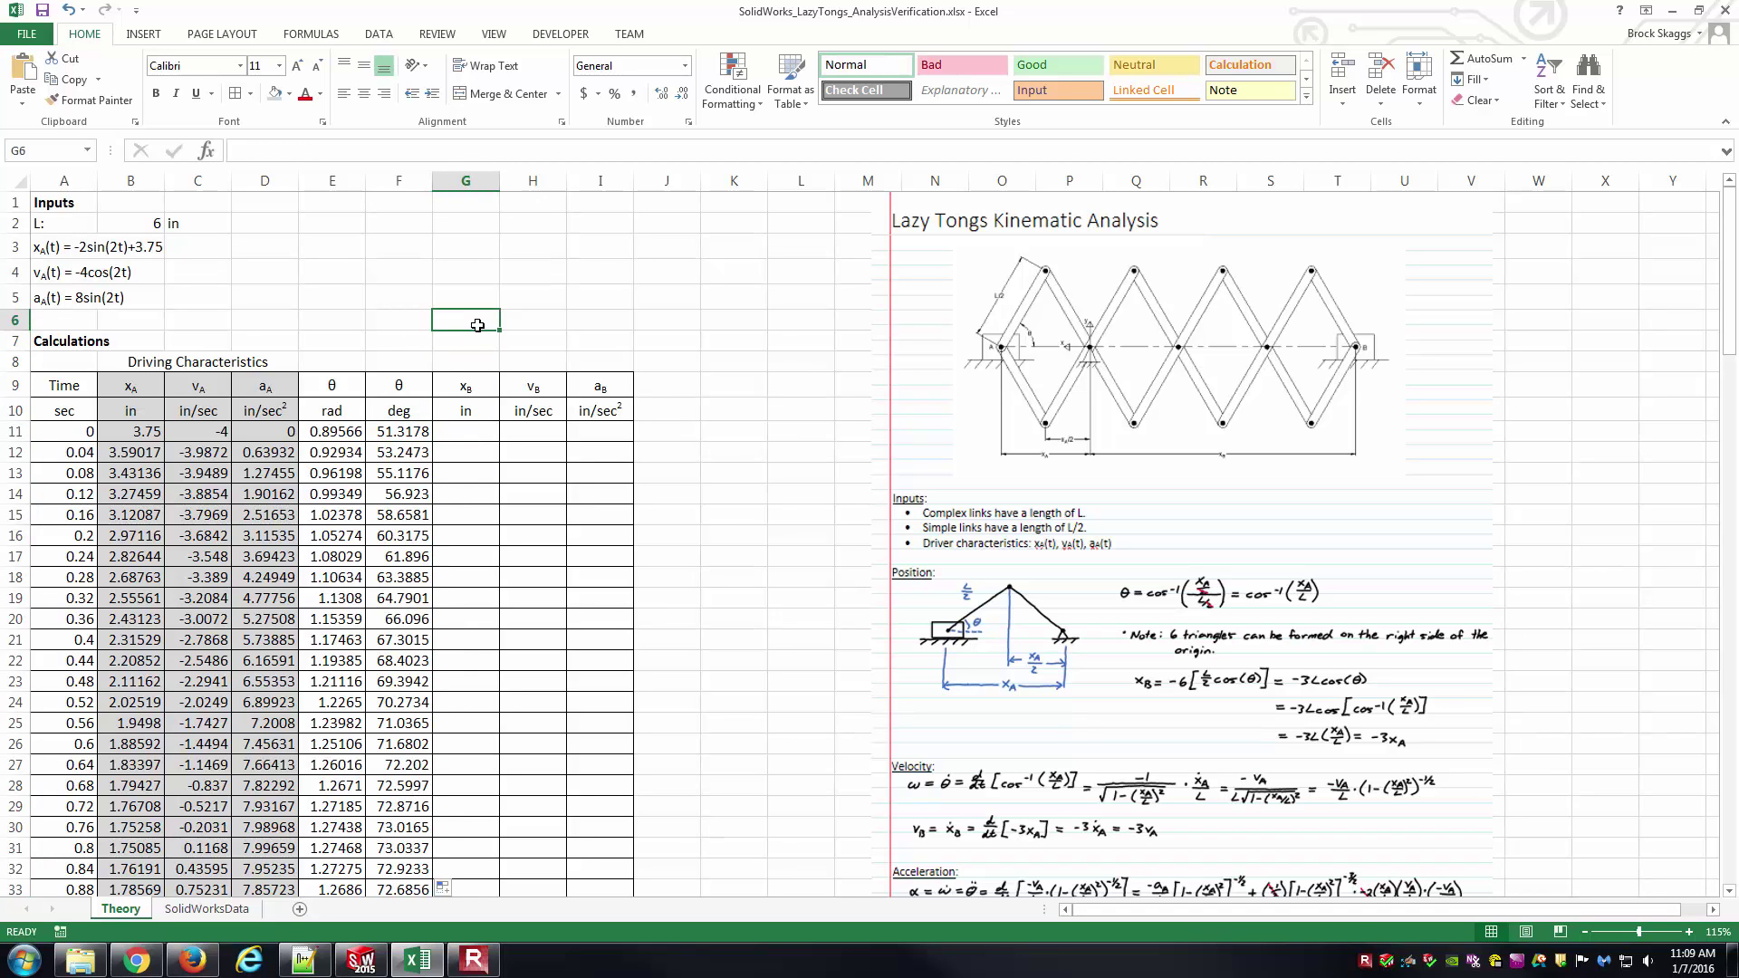
left_click(413, 433)
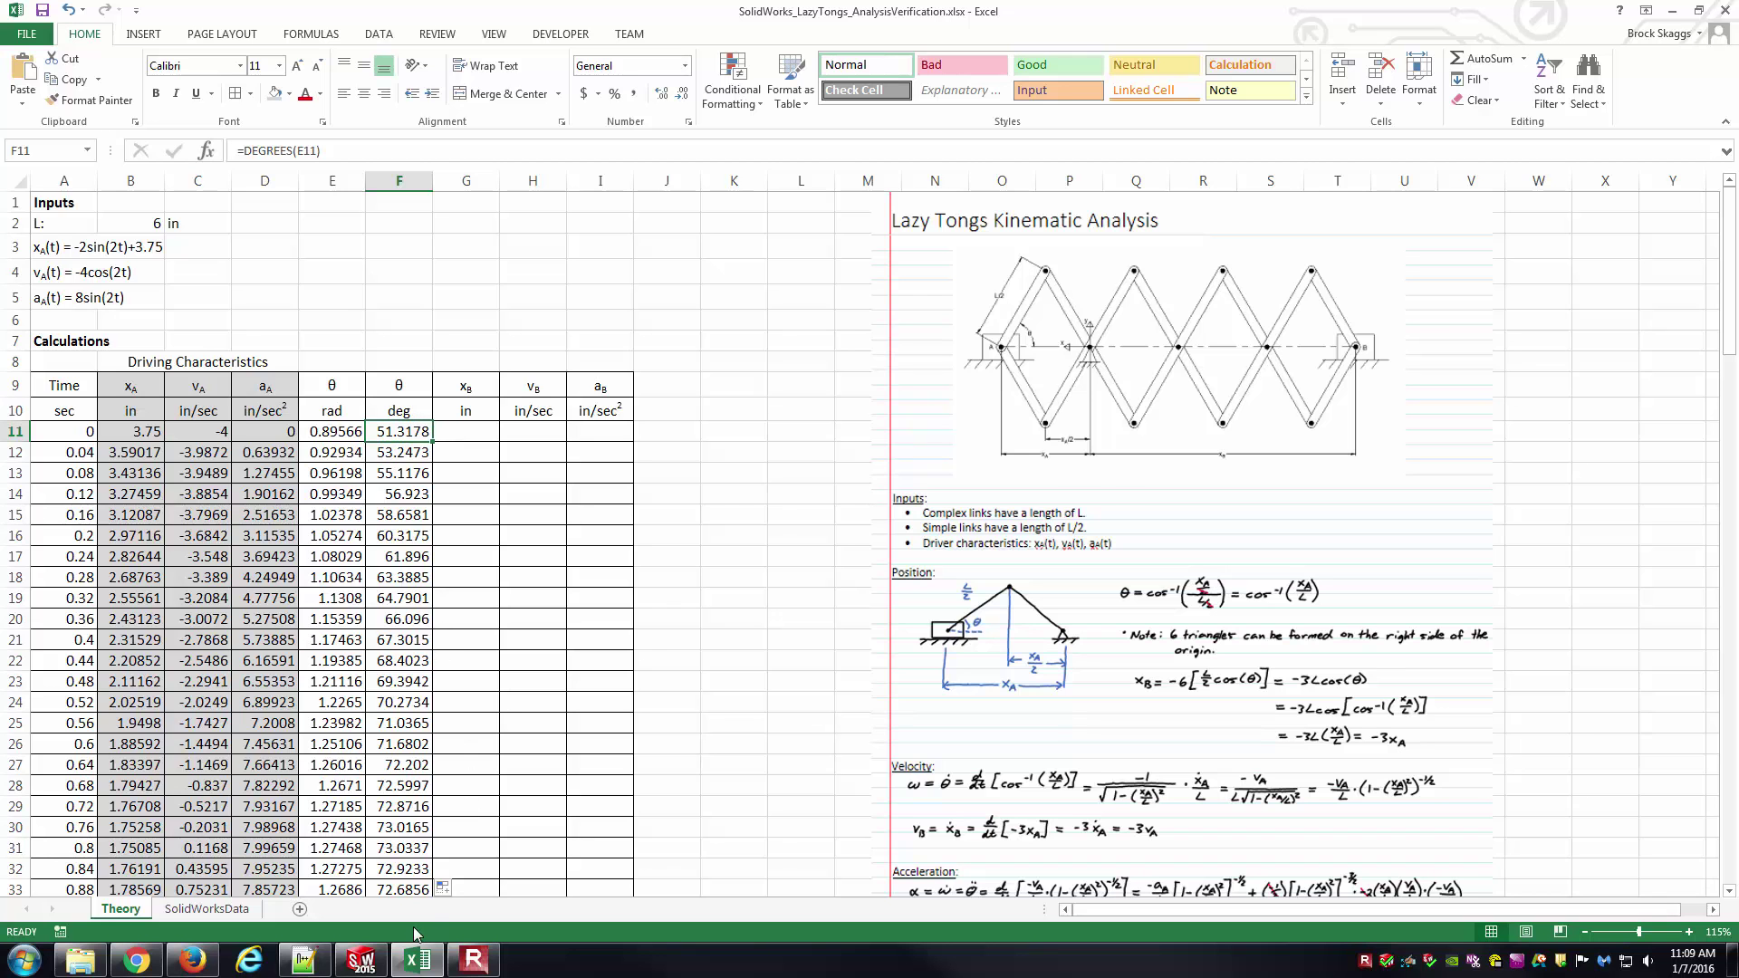
left_click(361, 960)
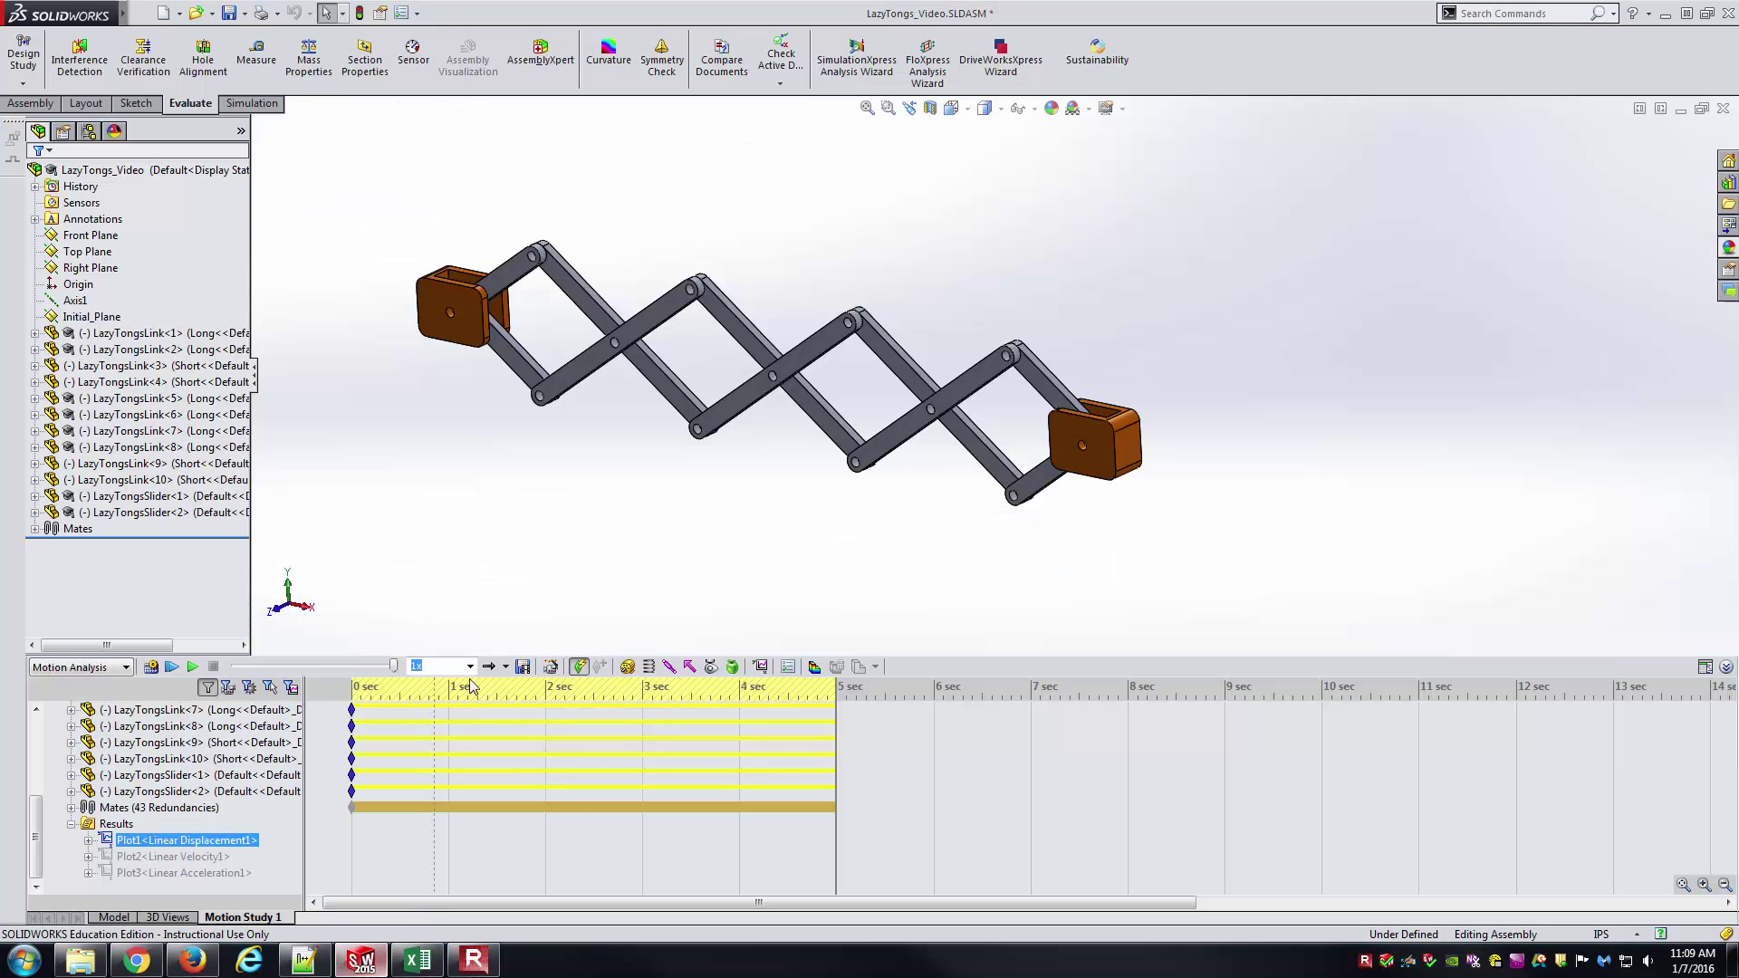
Step: Rewind the lazy-tongs motion study to 0 sec and view it from the Front
left_click(951, 109)
left_click(970, 163)
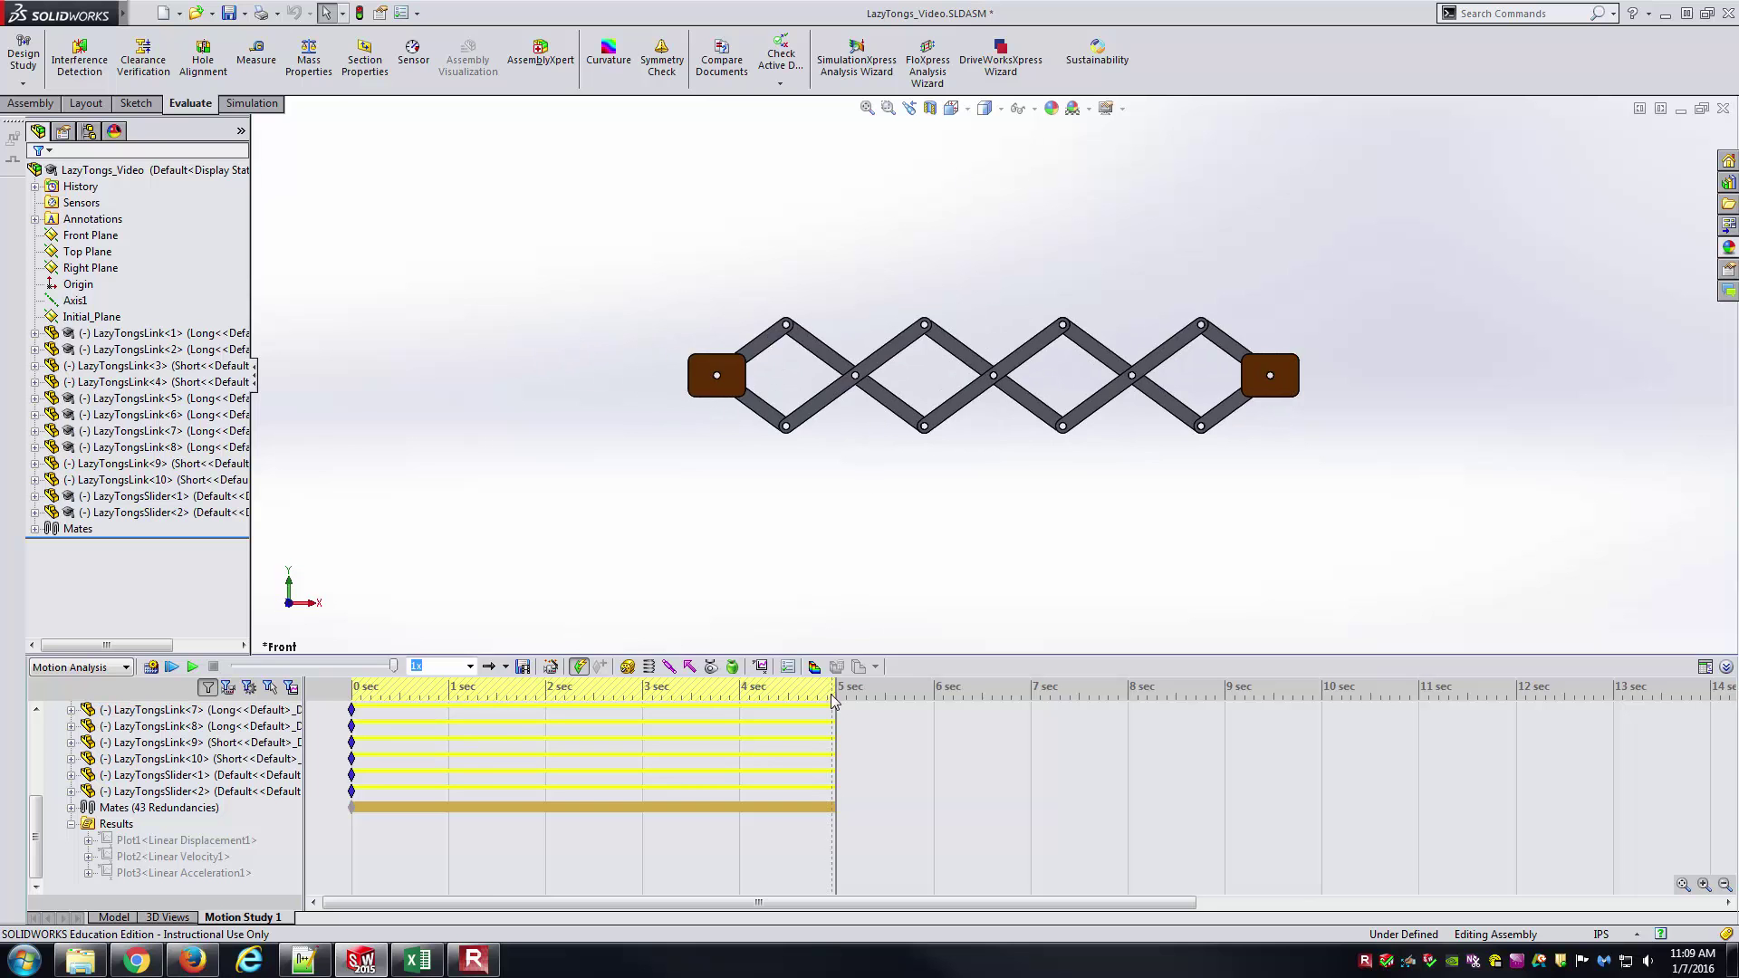
left_click_drag(834, 700, 351, 698)
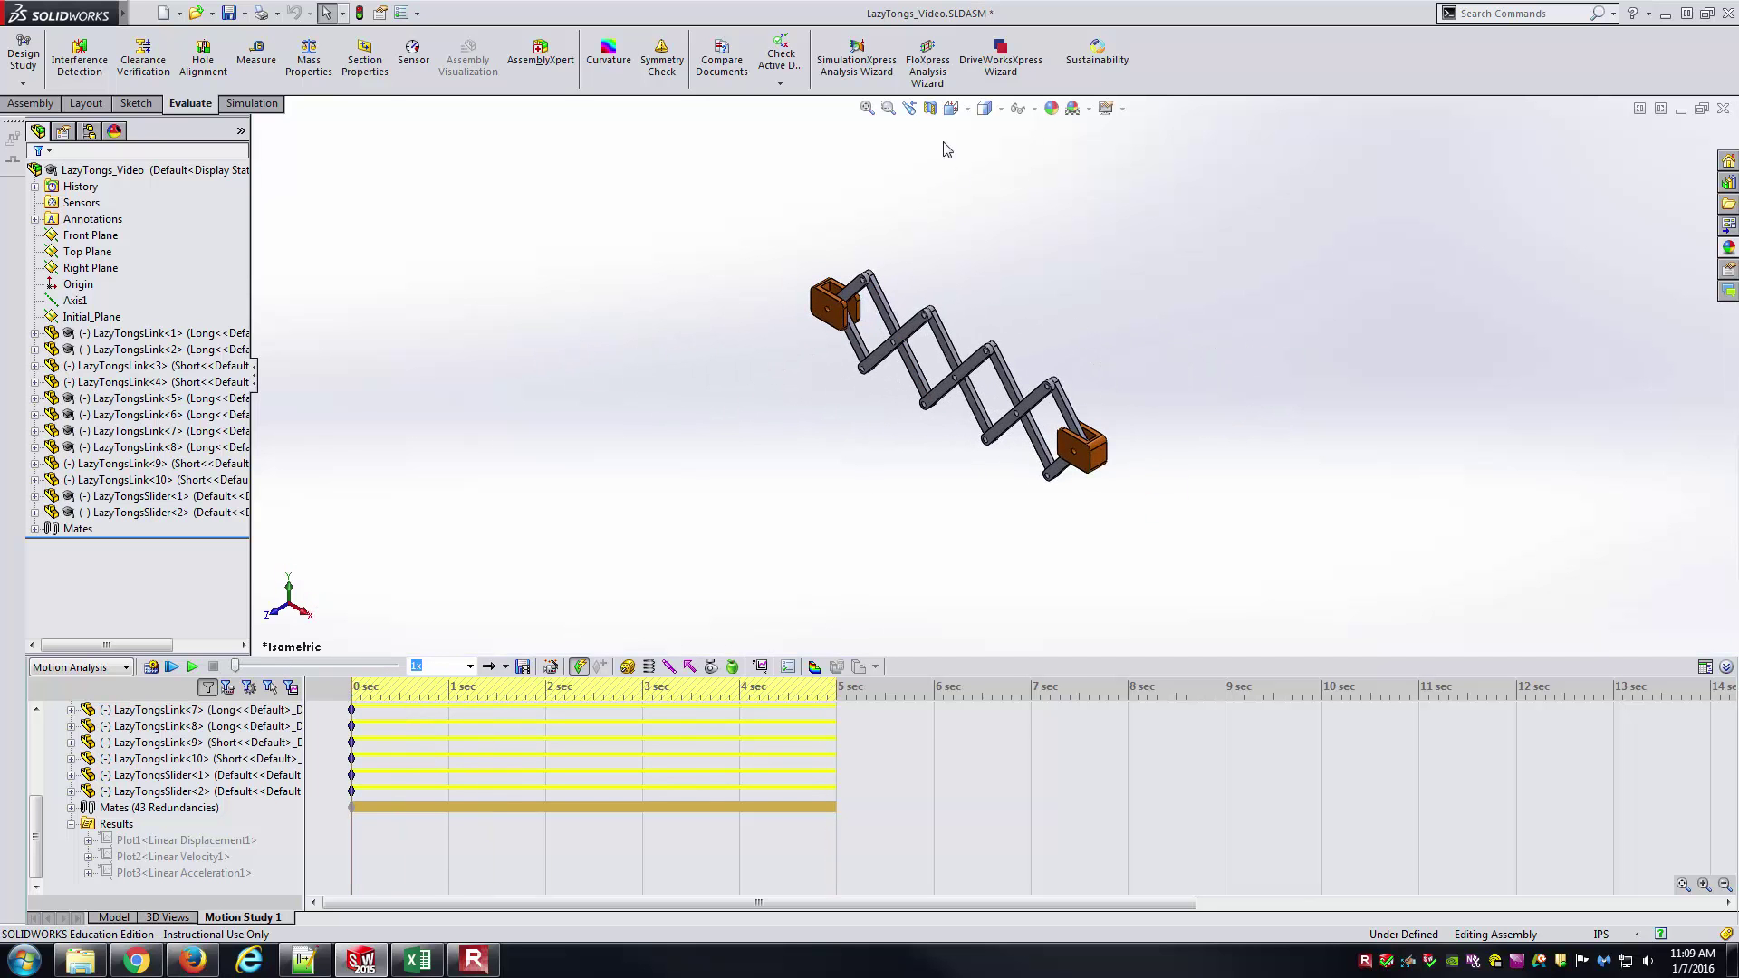
left_click(951, 109)
left_click(970, 165)
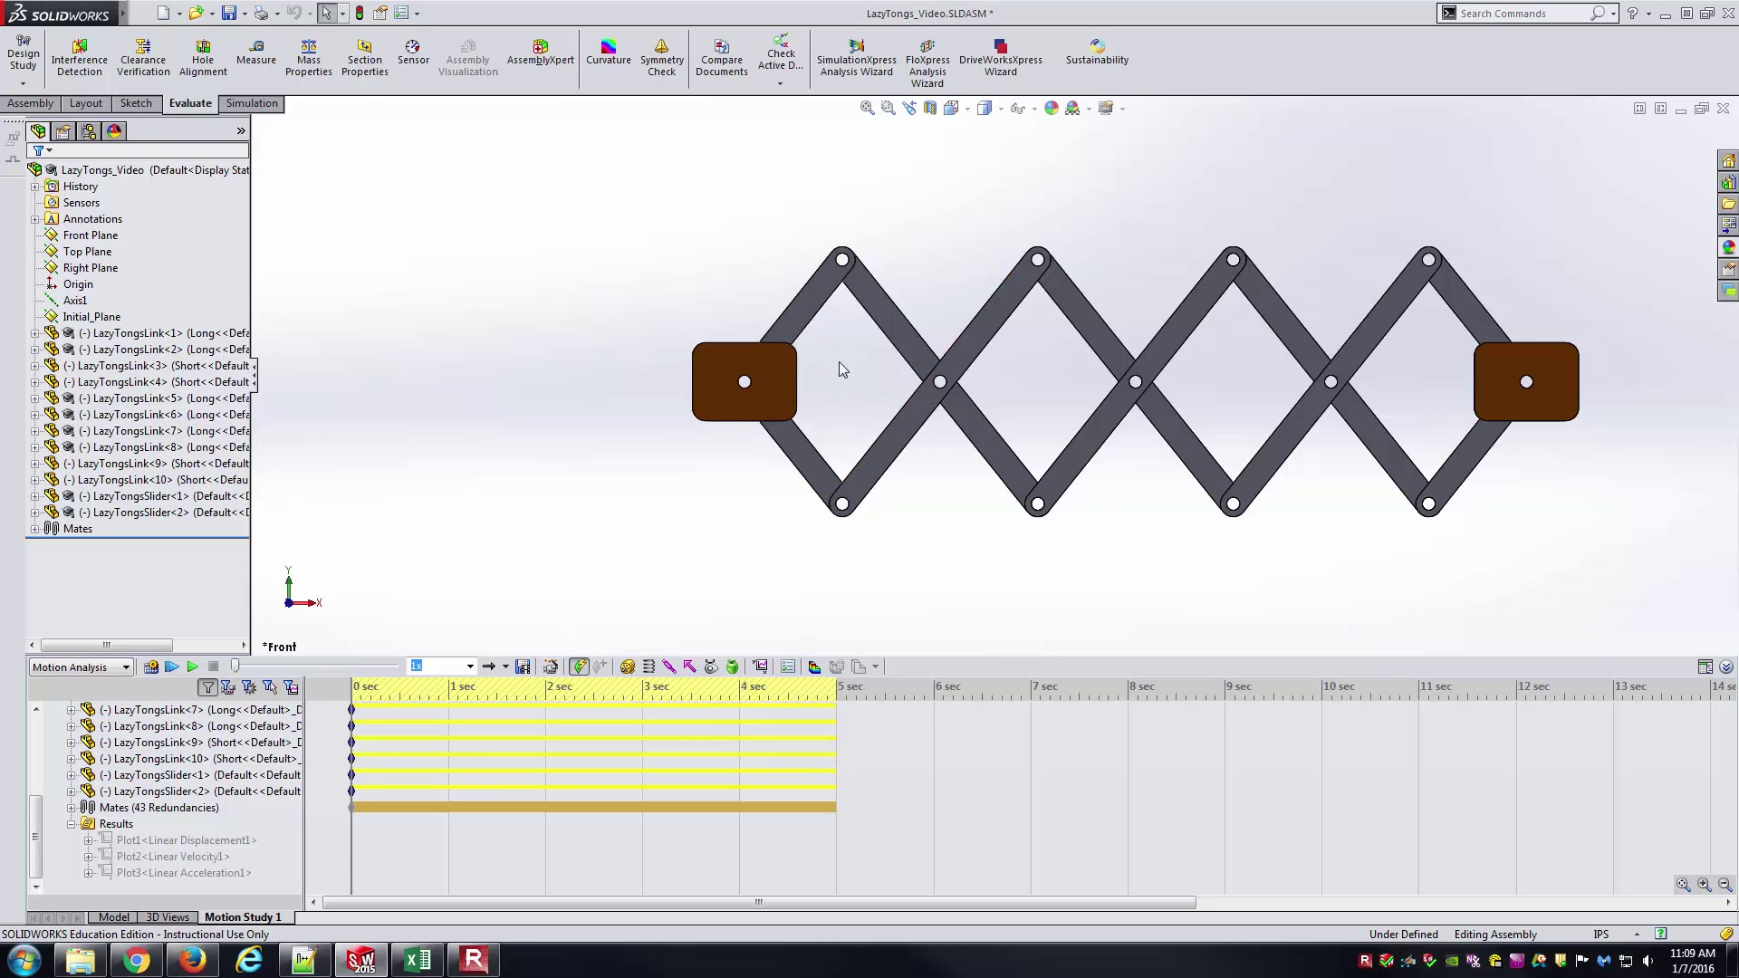
Step: Return the model to the isometric view, then go back to the Excel workbook
left_click(416, 960)
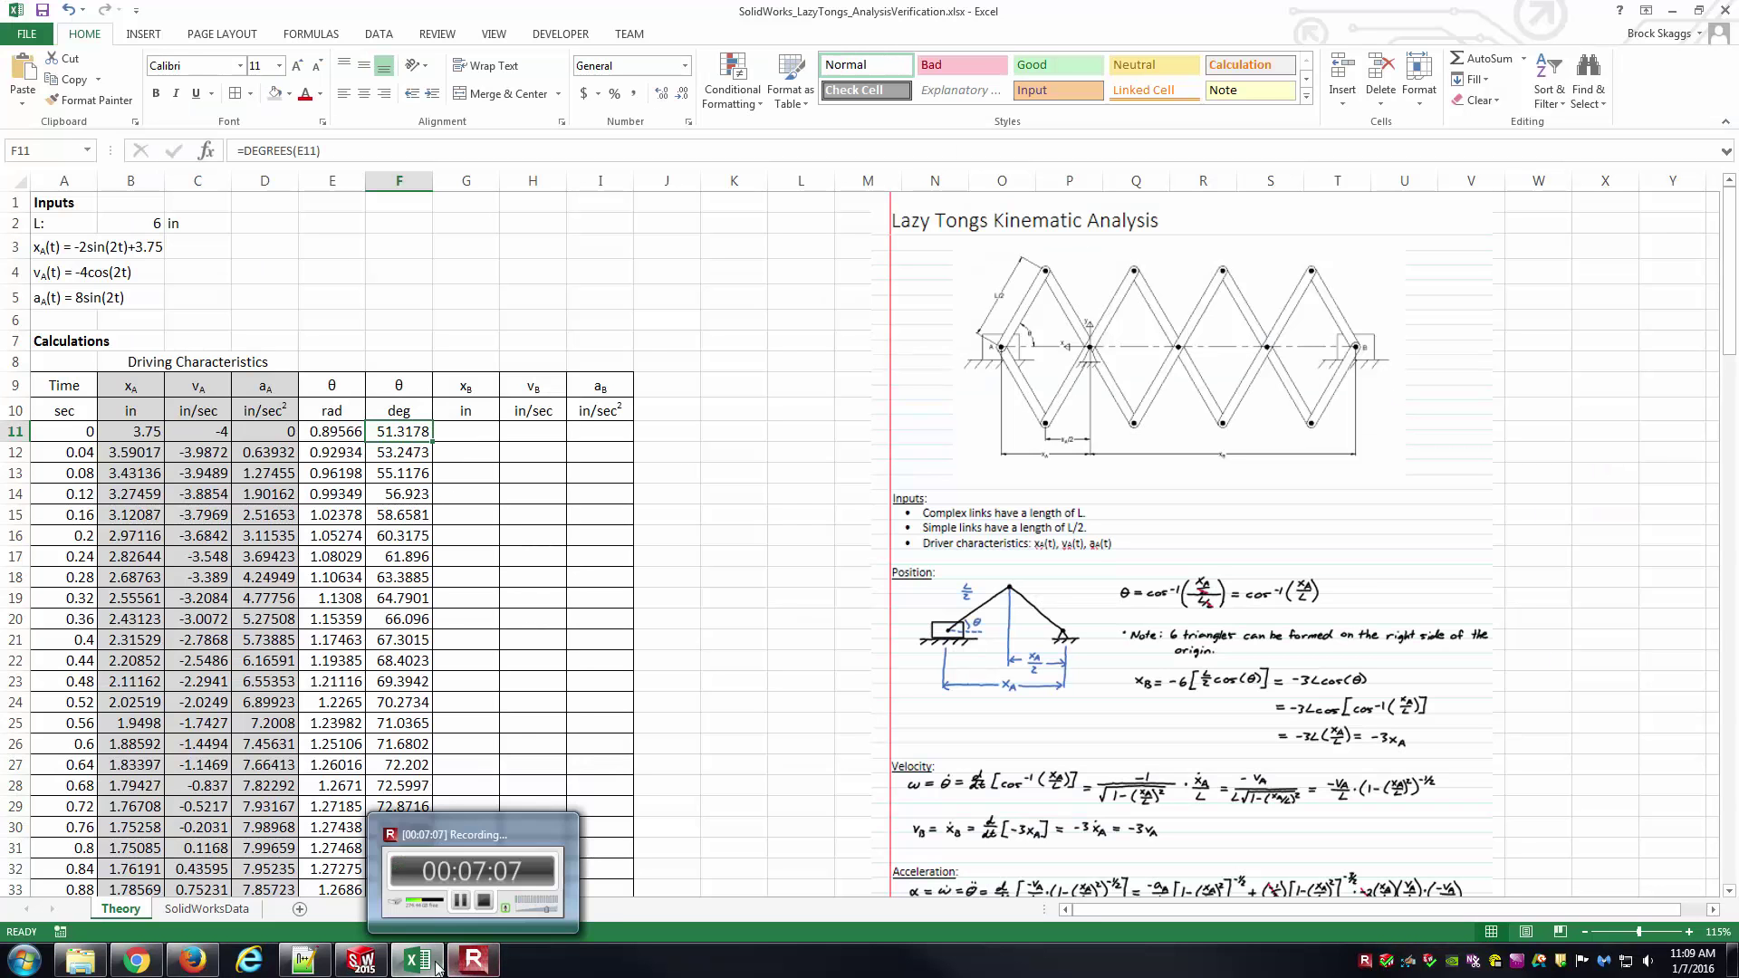
left_click(360, 960)
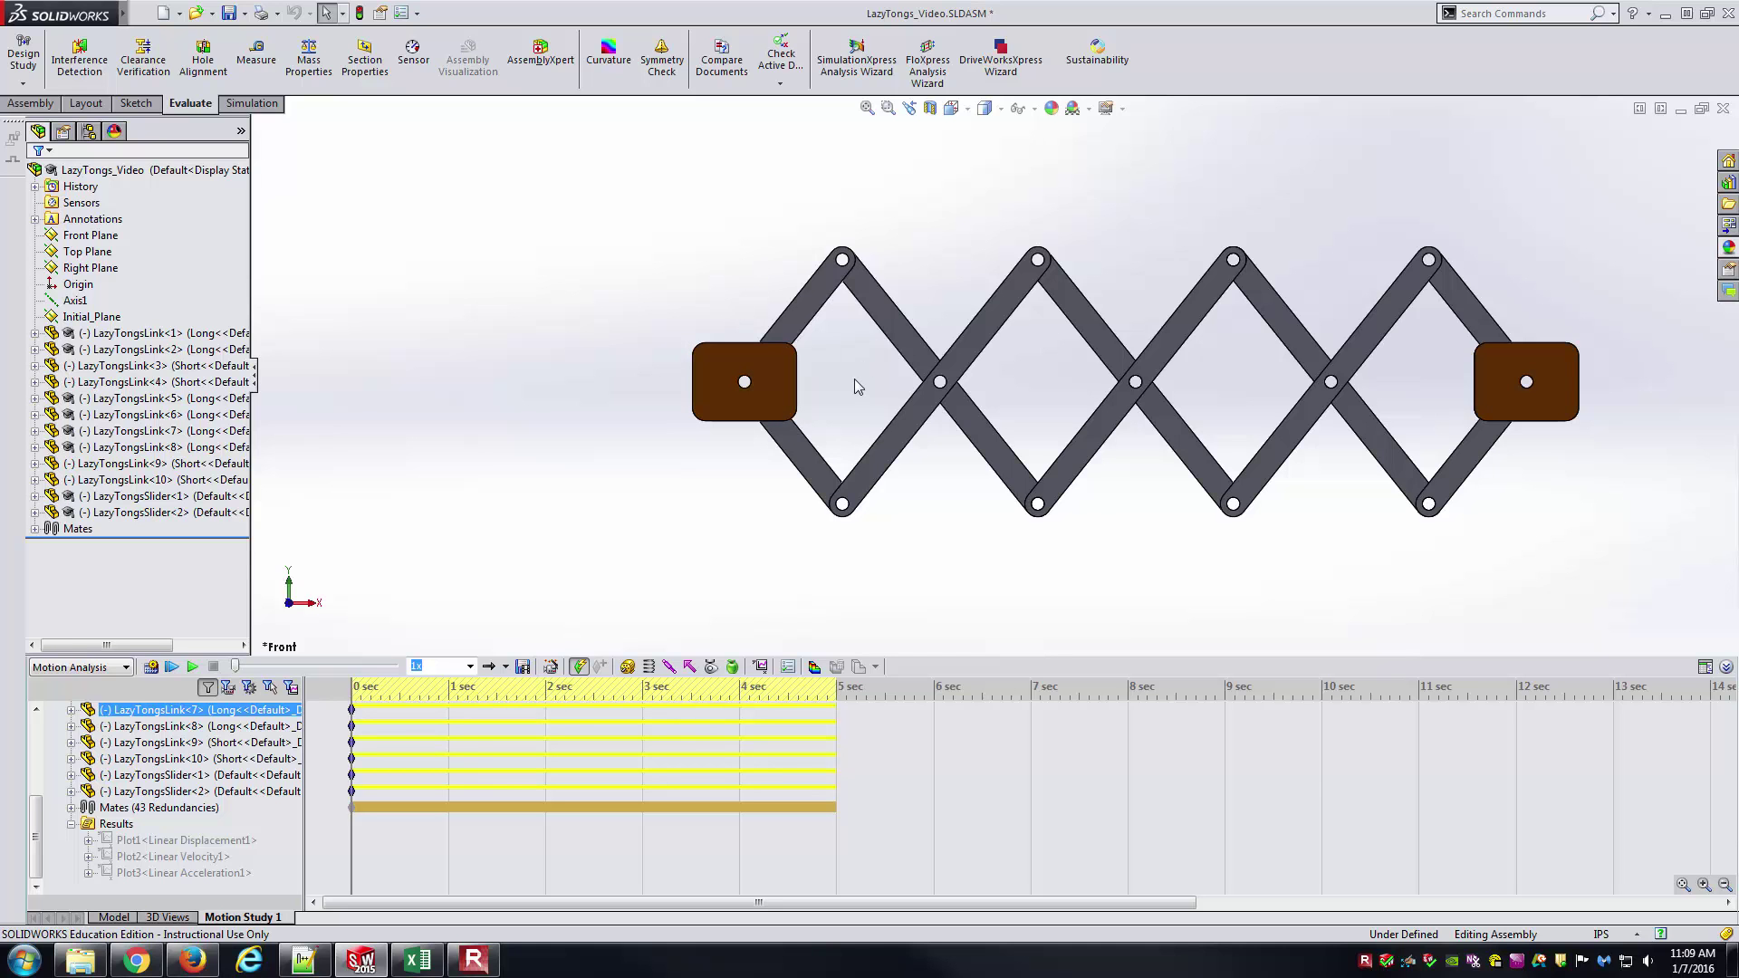
key("ctrl+7")
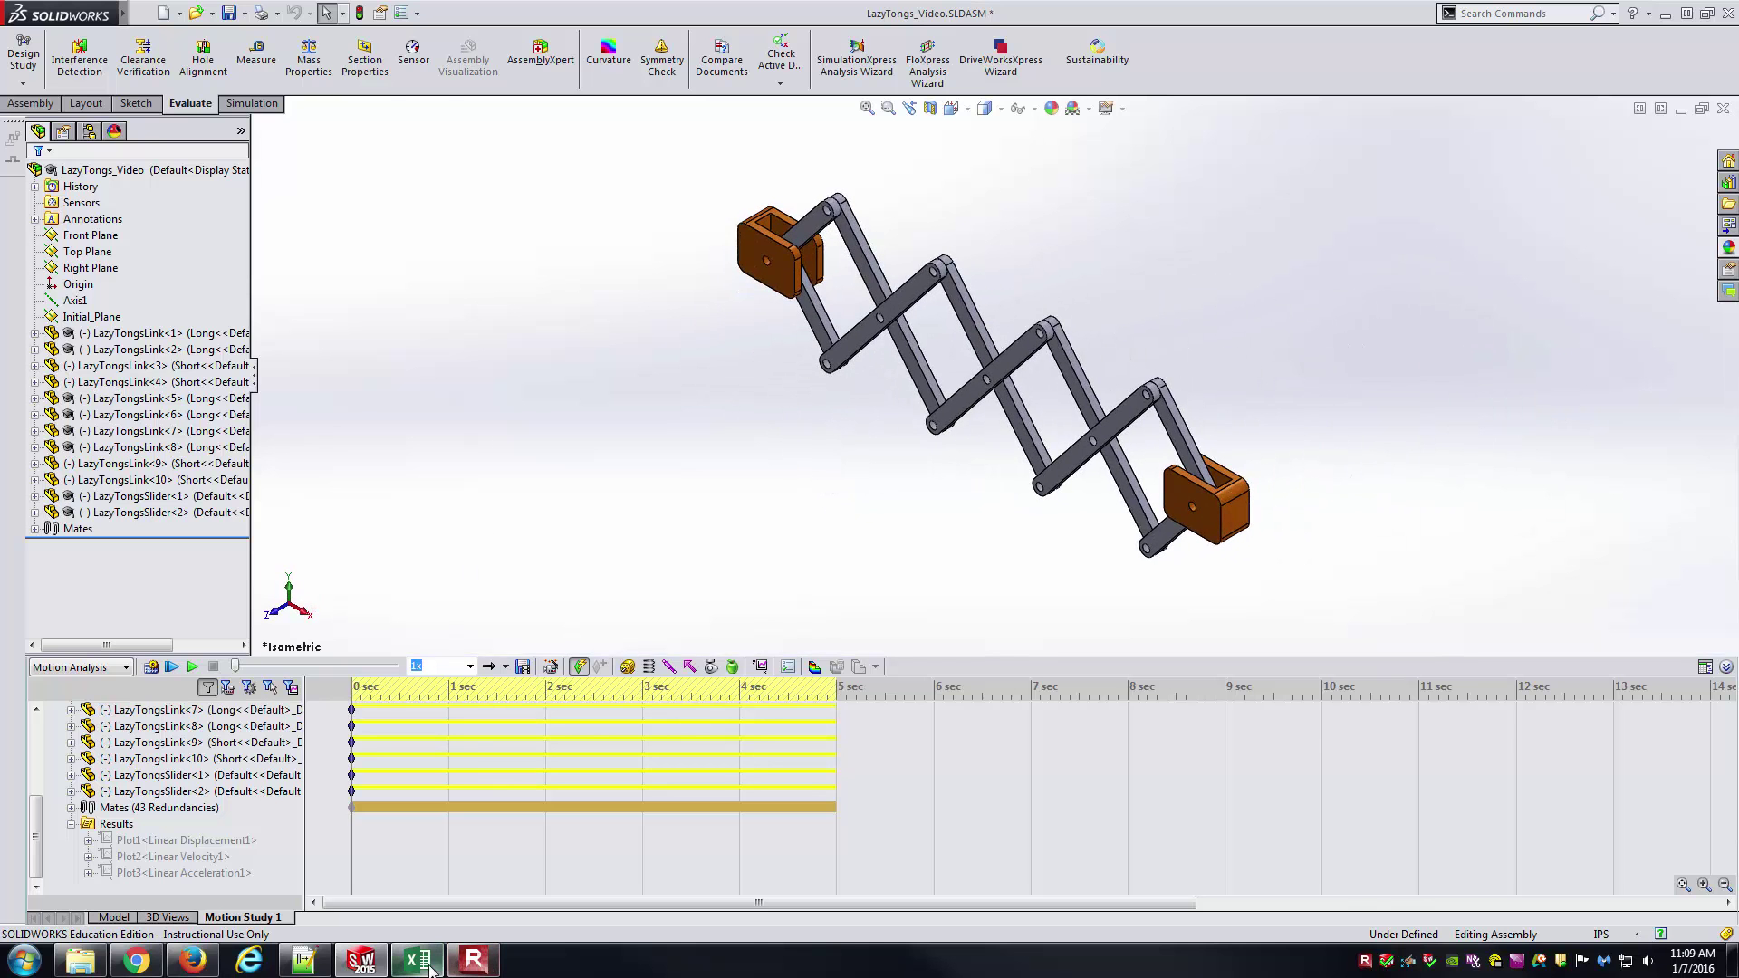
left_click(419, 962)
left_click(486, 431)
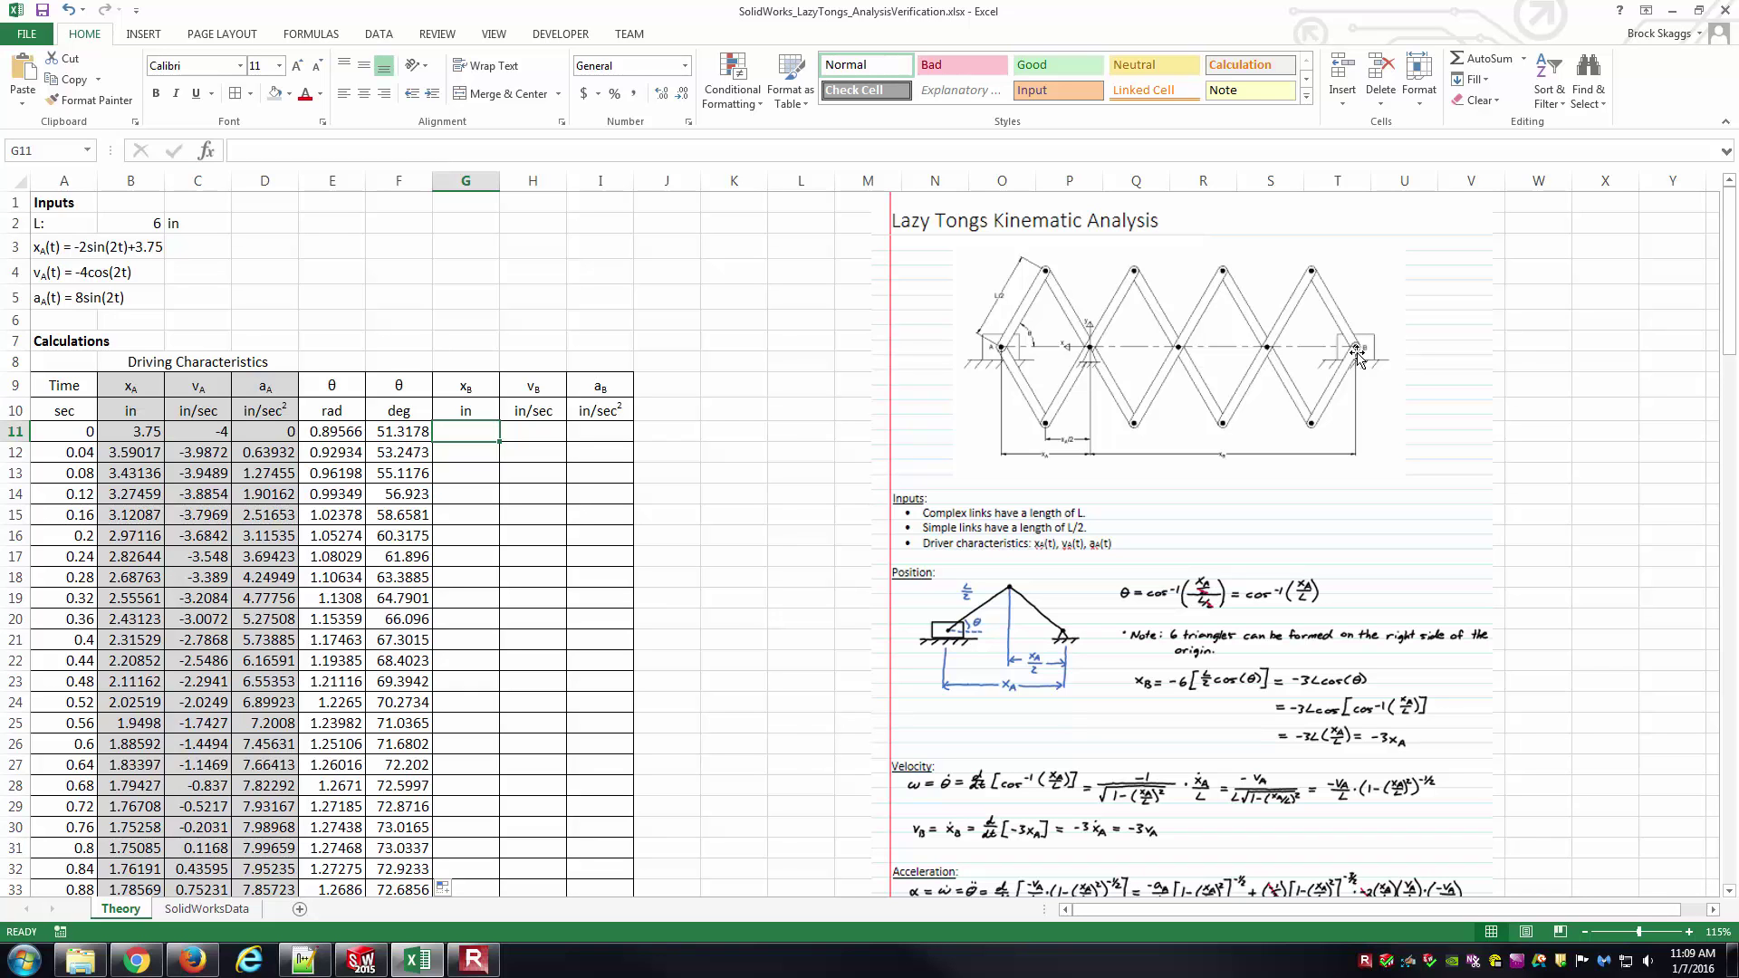
Step: Enter =-3*B11 in G11 and fill it down column G, starting at -11.25
left_click(770, 431)
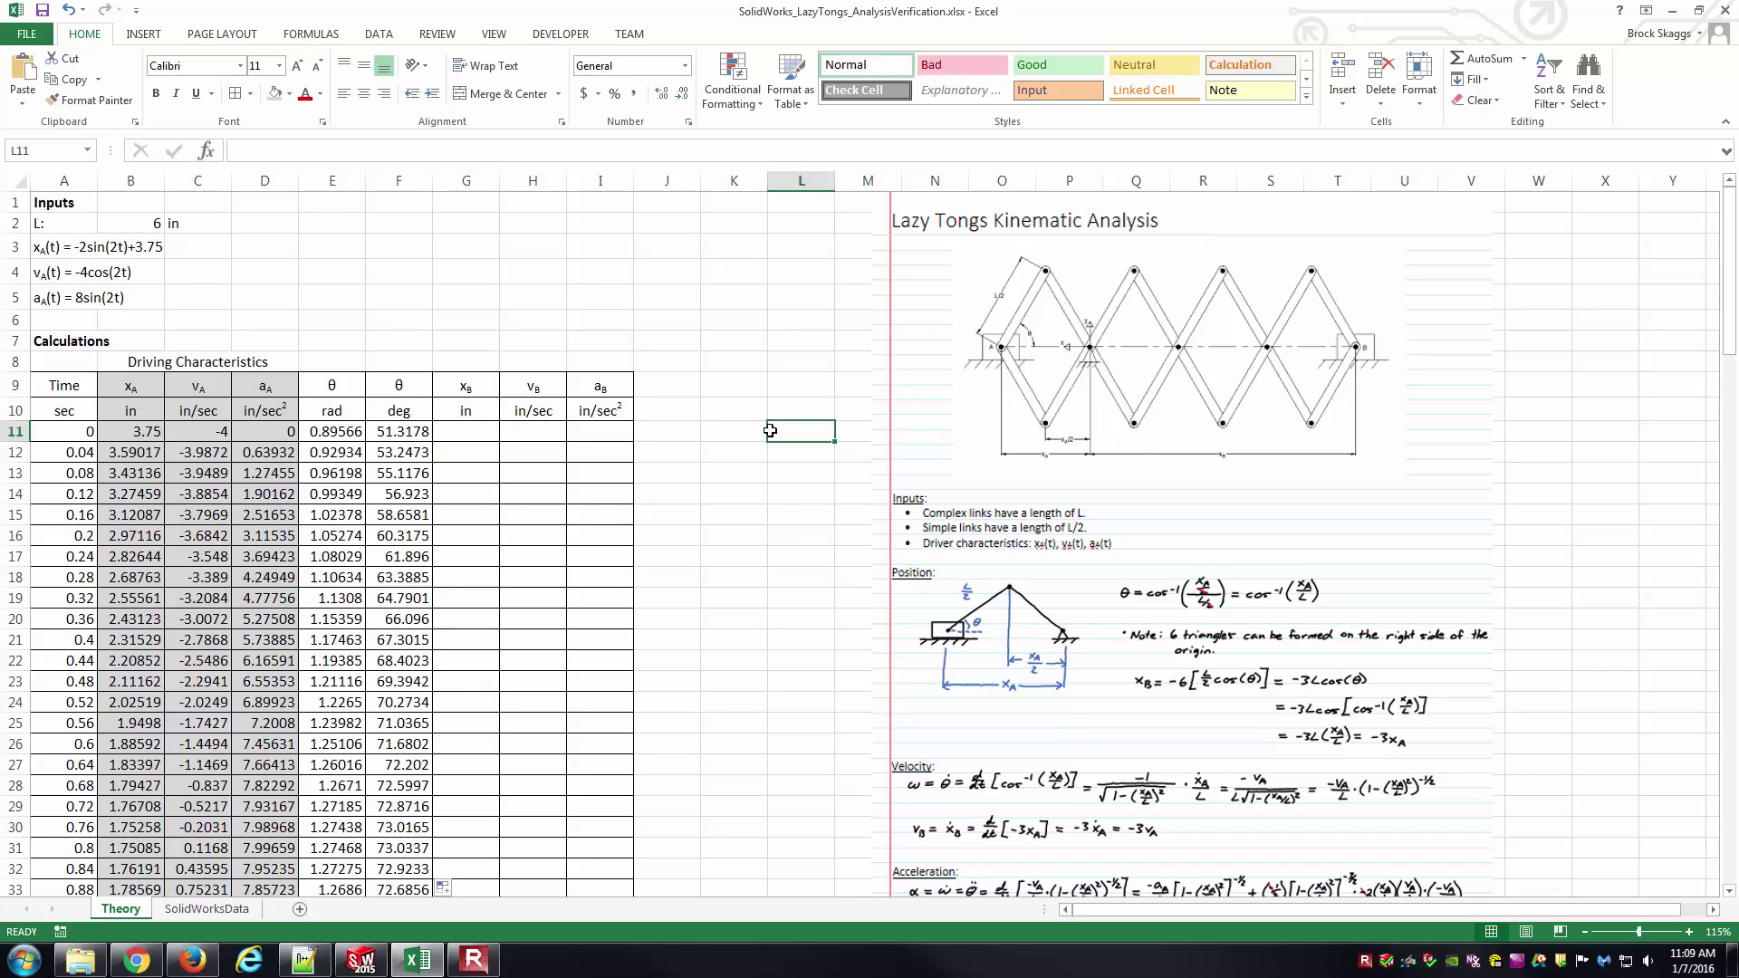
scroll(1291, 657, "down", 3)
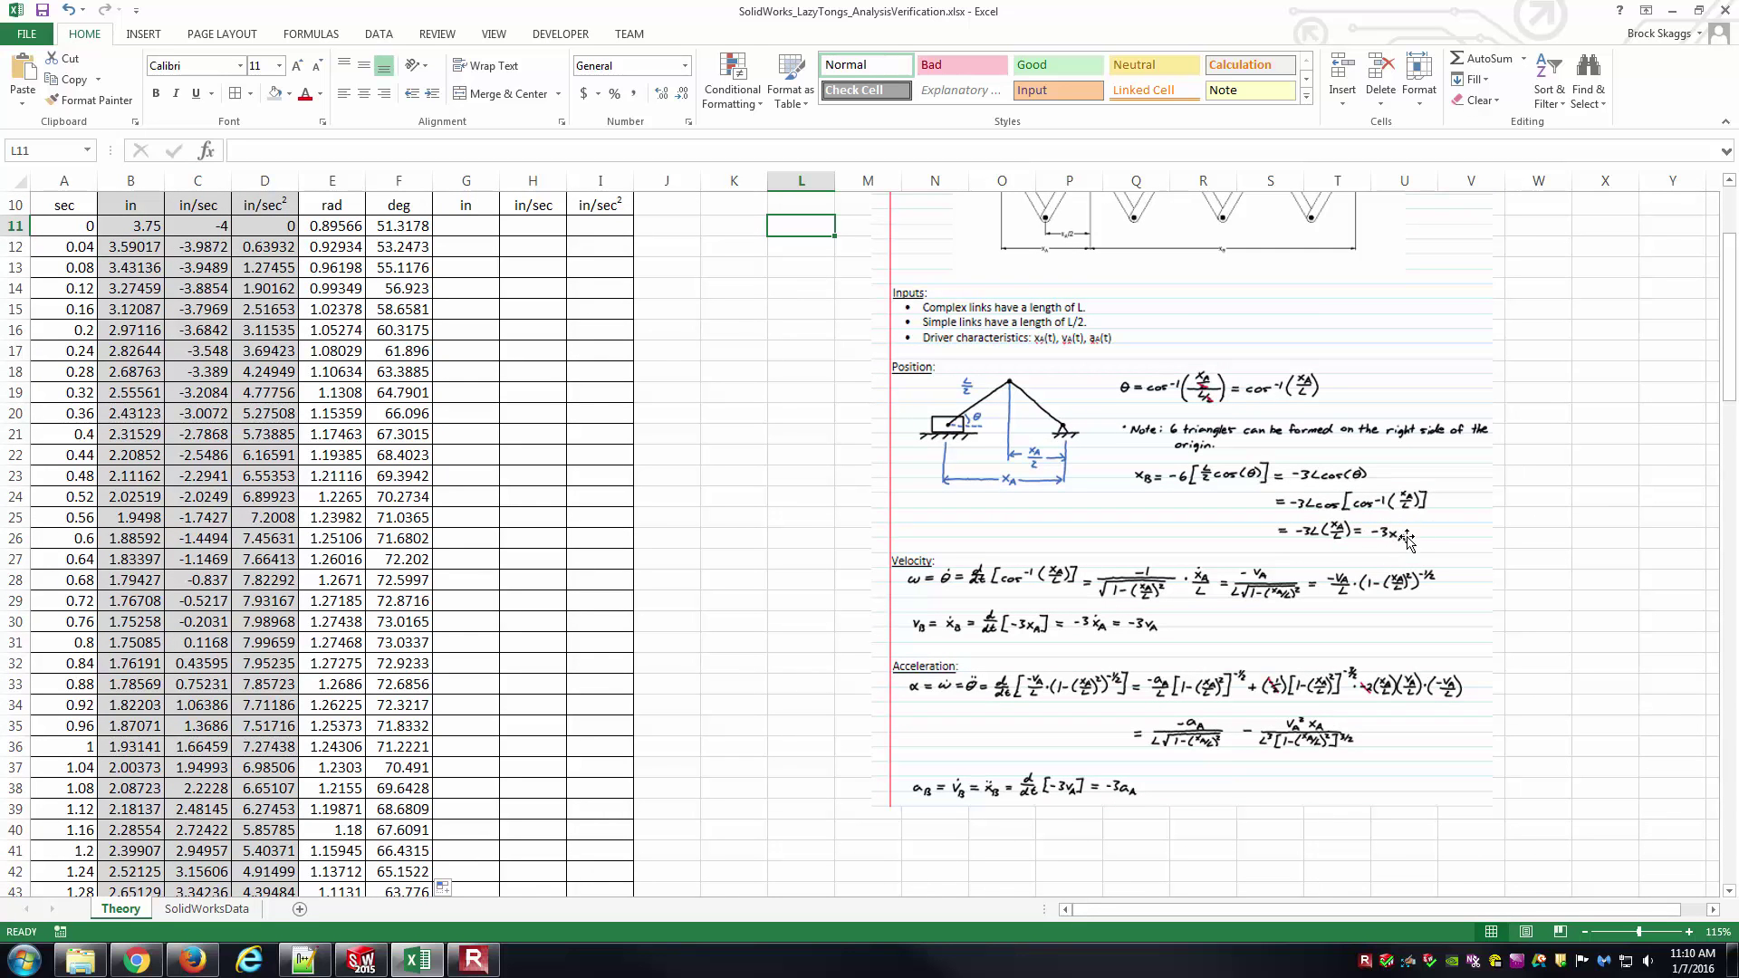
left_click(468, 226)
scroll(503, 226, "up", 1)
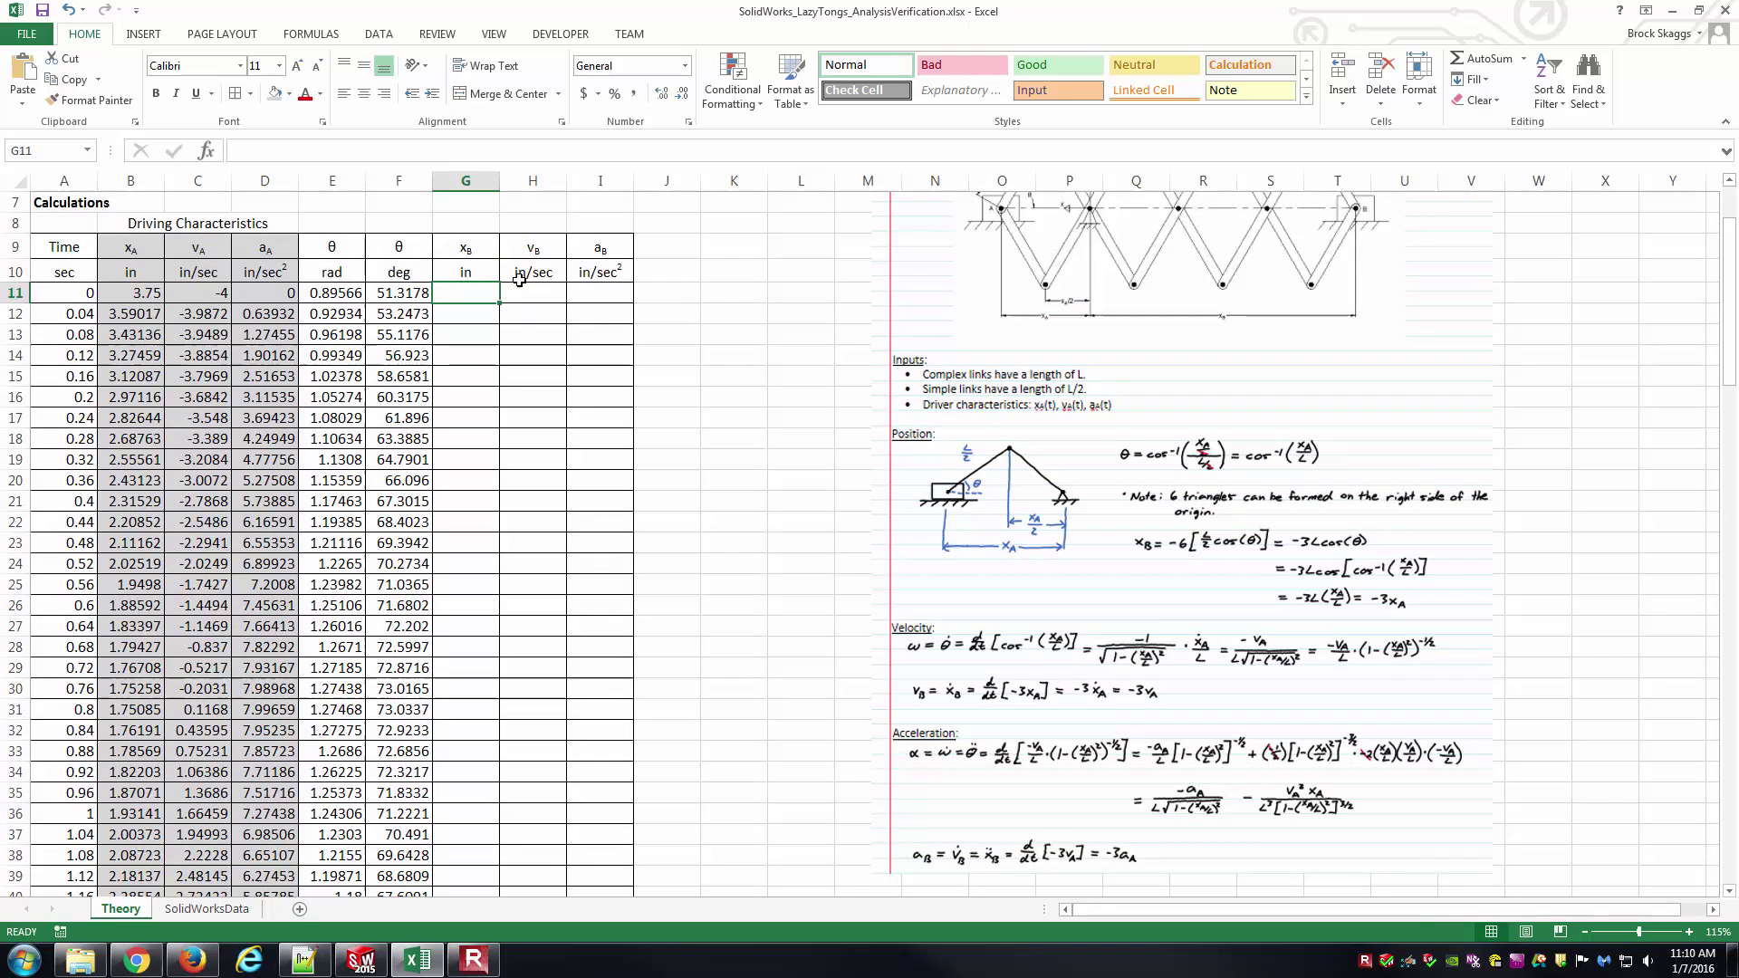
type("=-3")
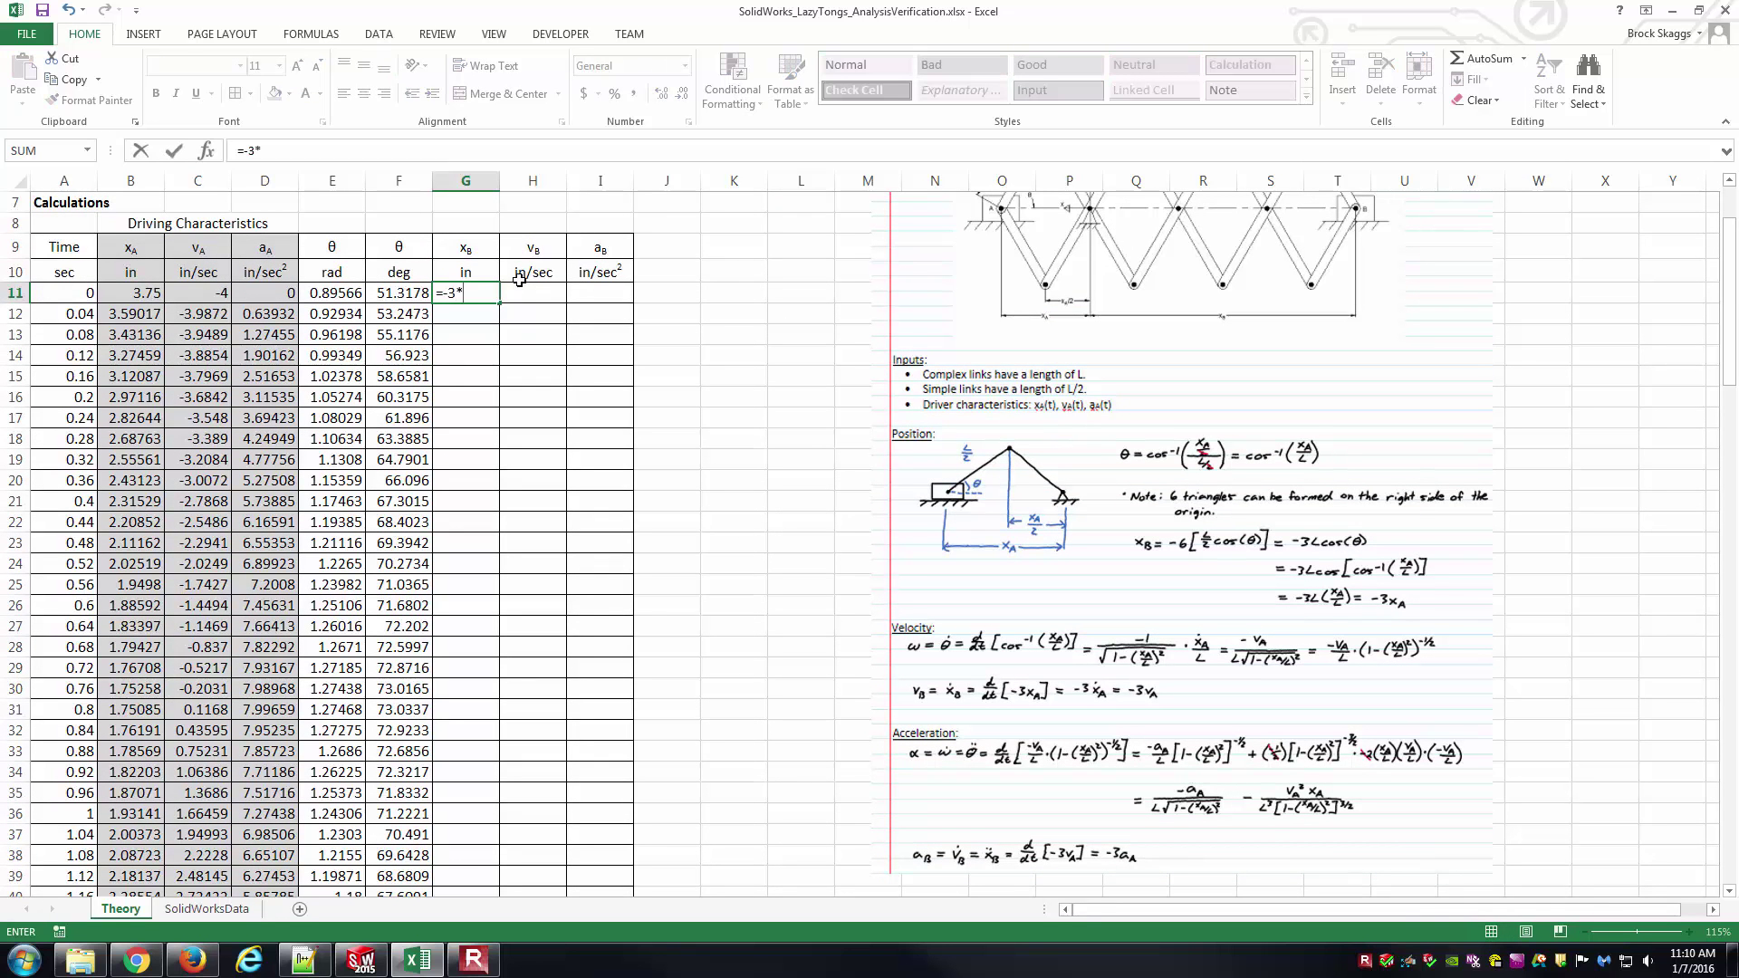
type("*")
key("Left")
key("Left")
key("Left")
key("Left")
key("Left")
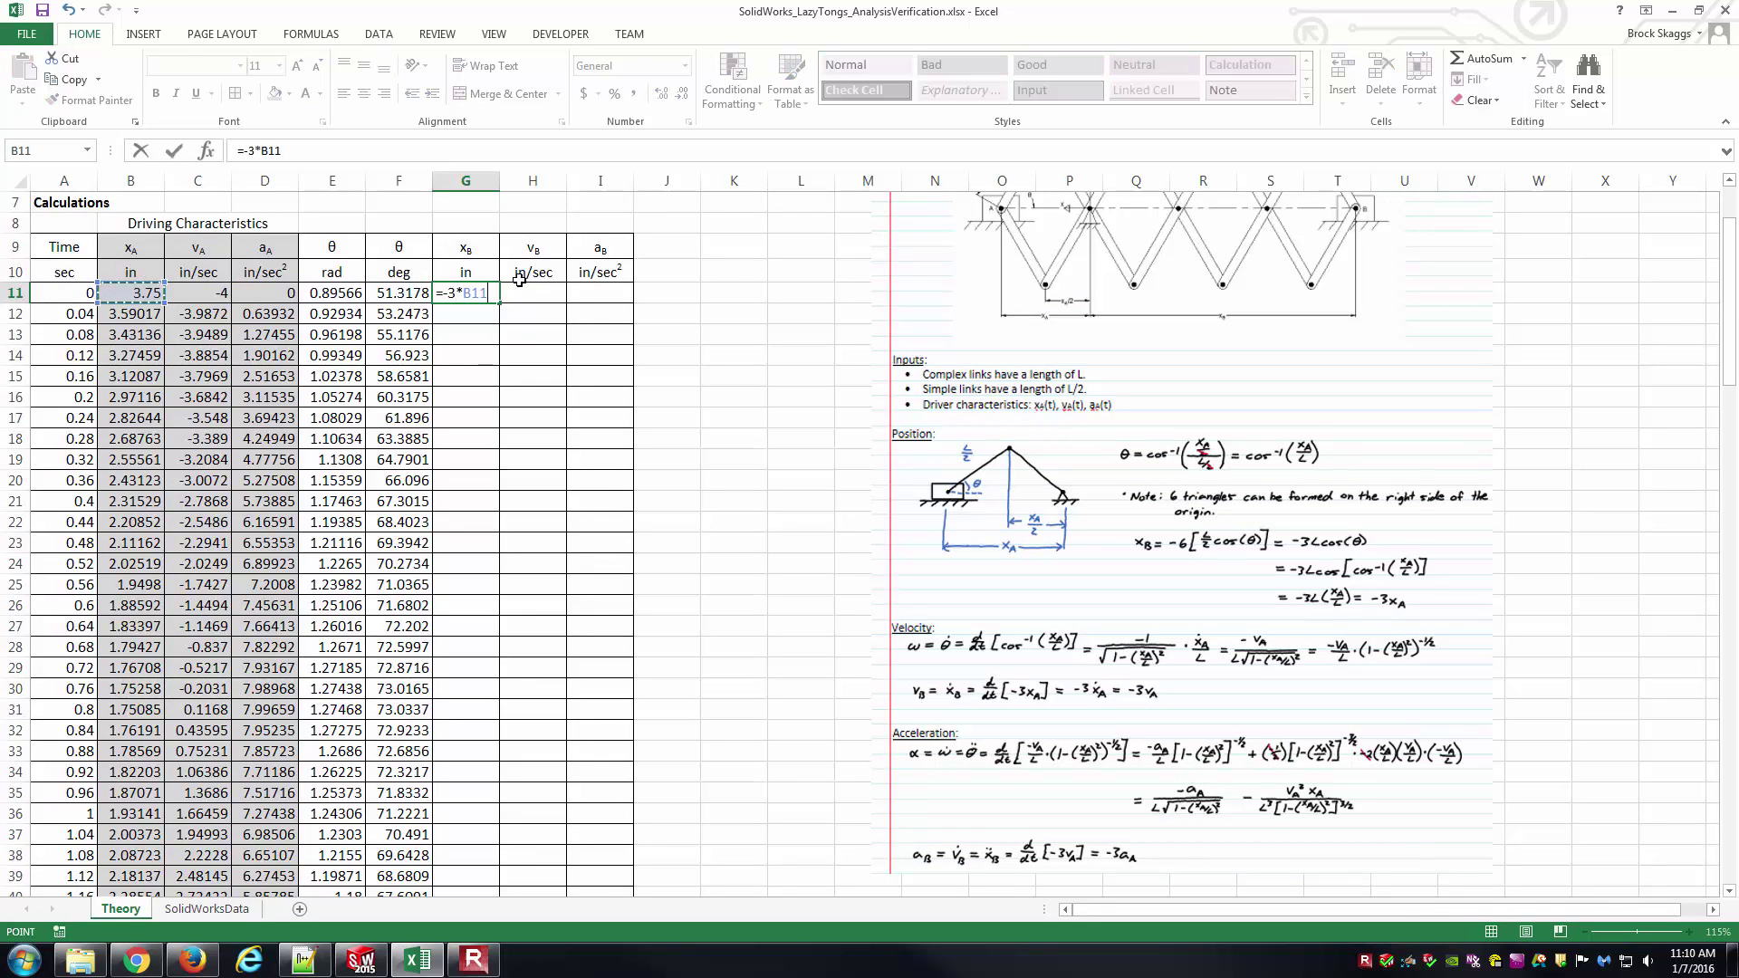
key("Return")
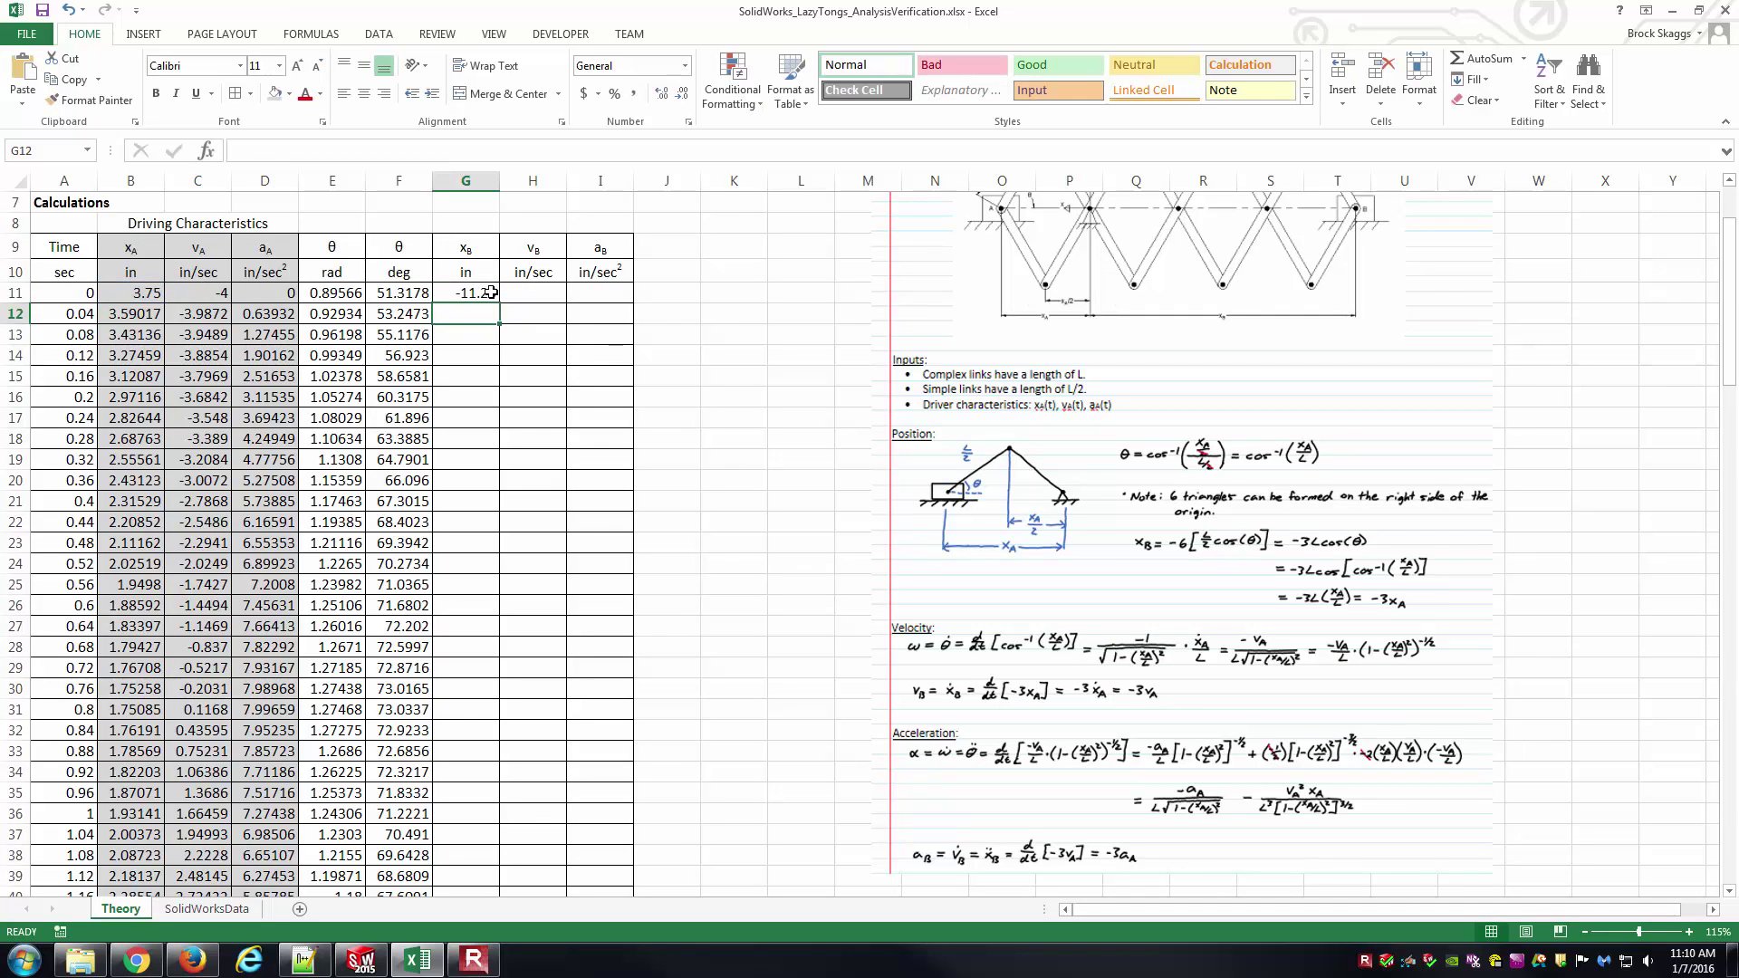
left_click(488, 293)
double_click(501, 304)
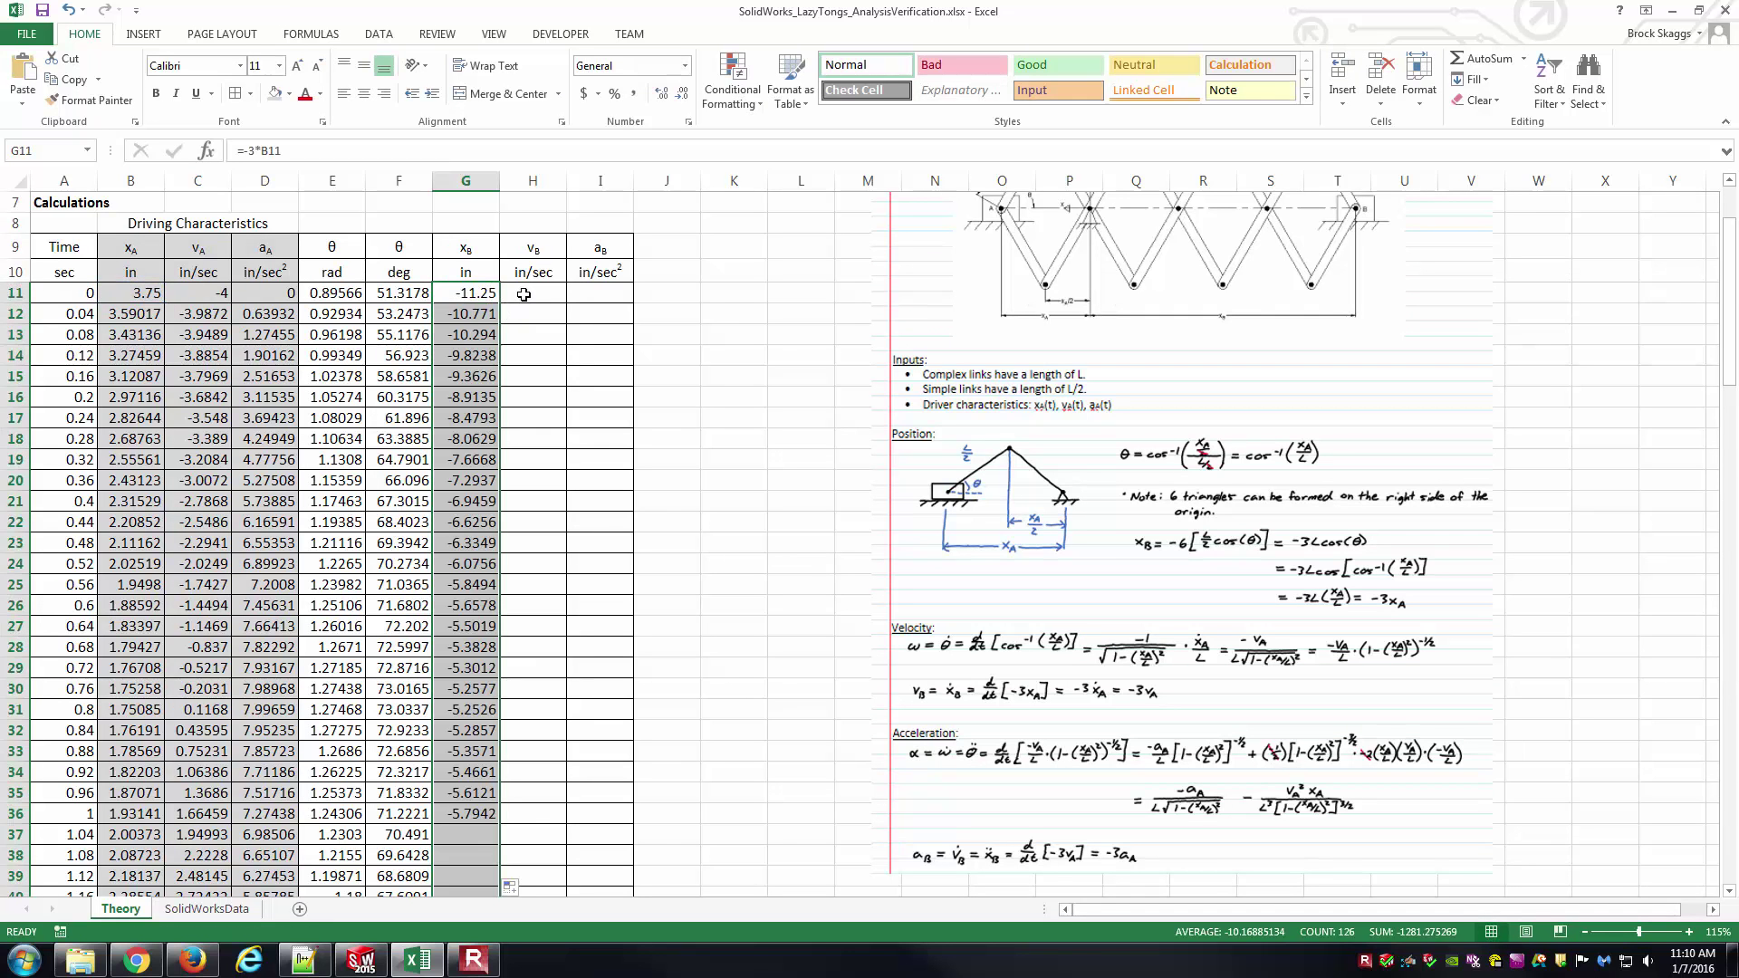
left_click(532, 292)
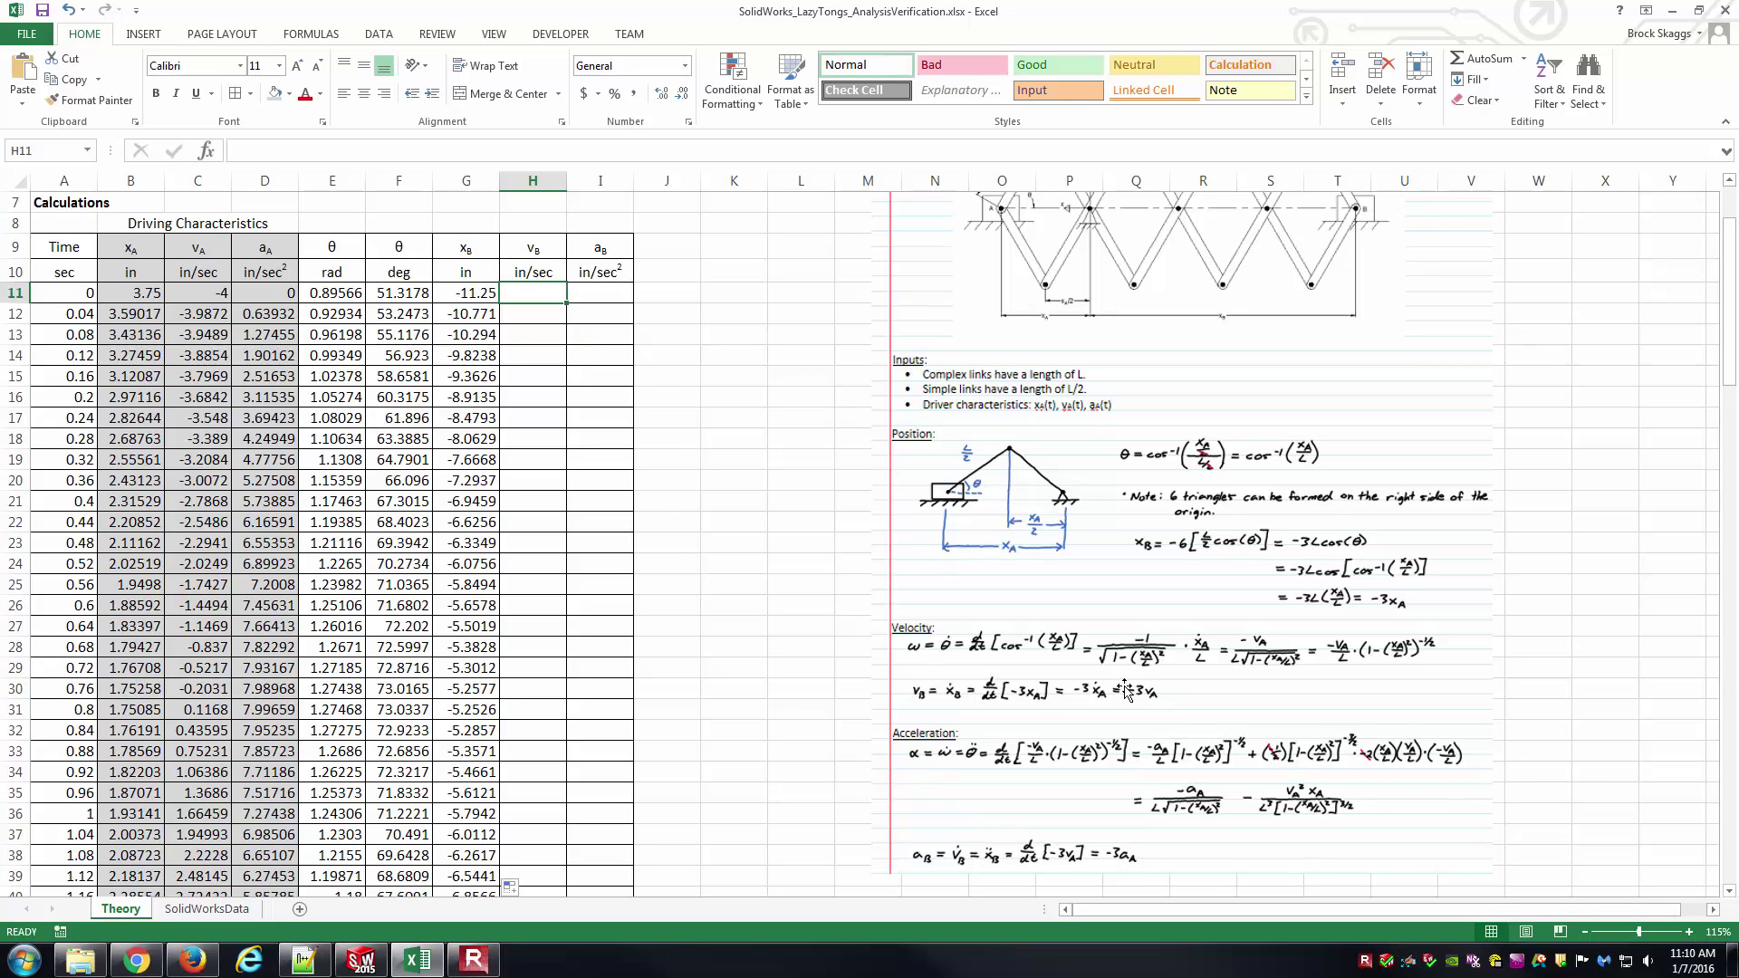
Step: Enter the vB formula in H11 as -3 times C11 and fill it down column H
type("=3-*")
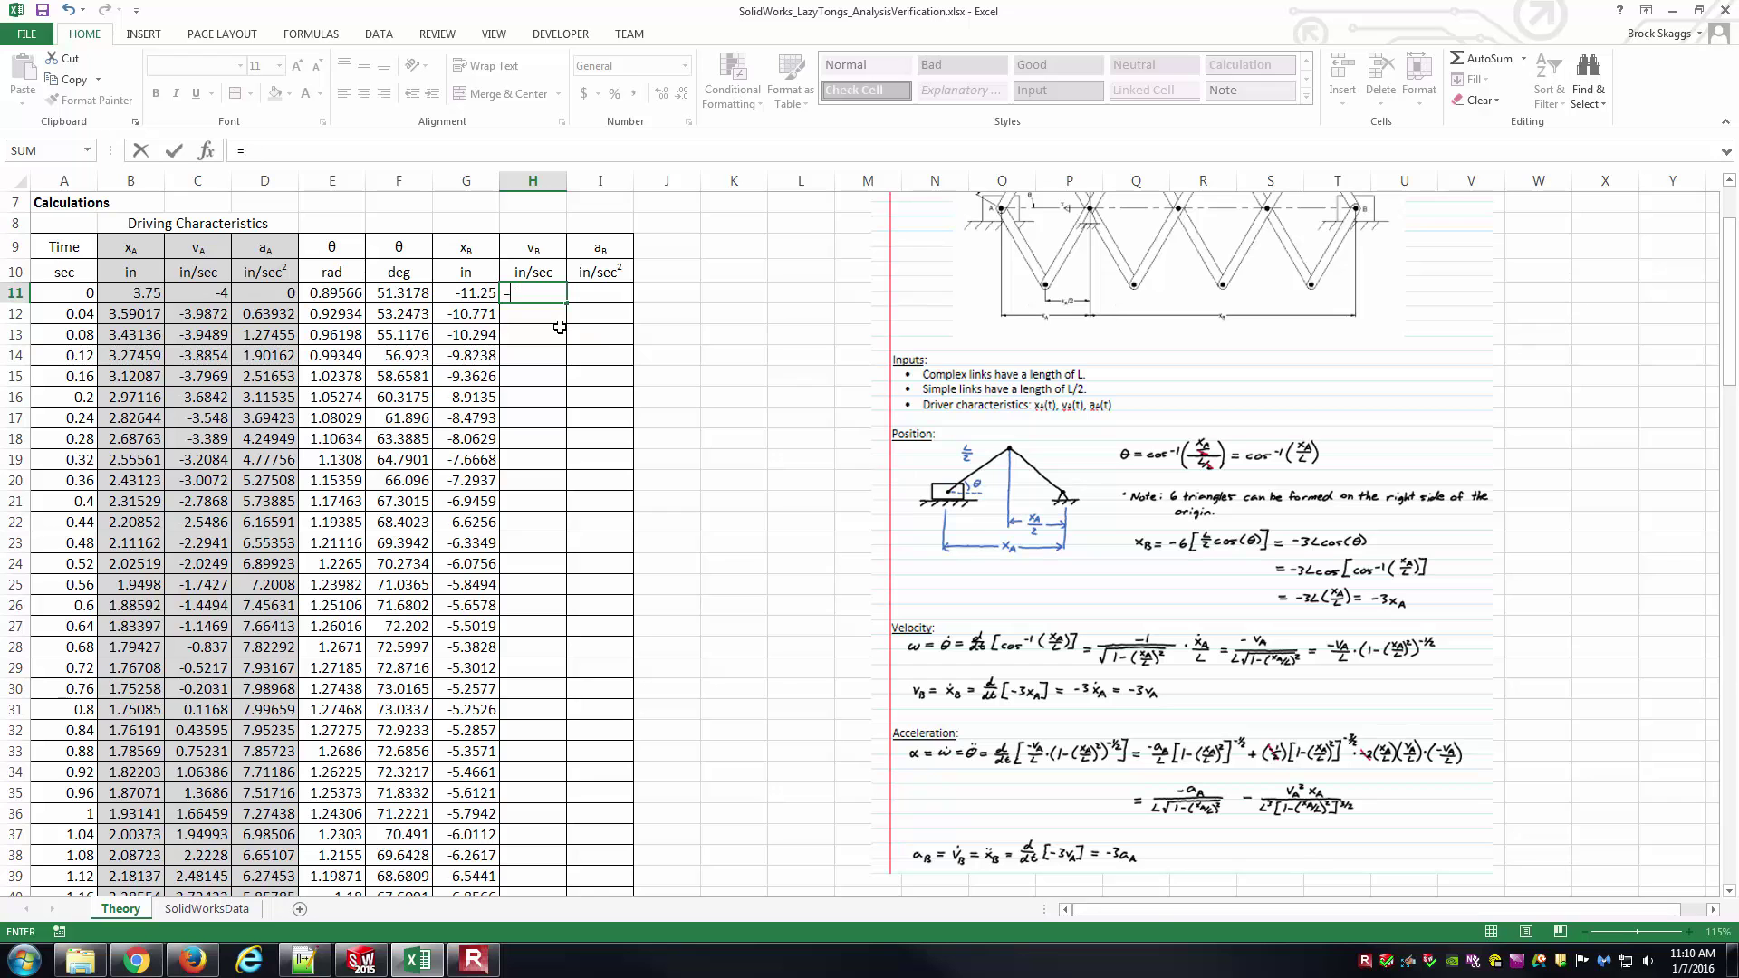
key("Left")
key("Left")
key("Left")
key("Left")
key("Left")
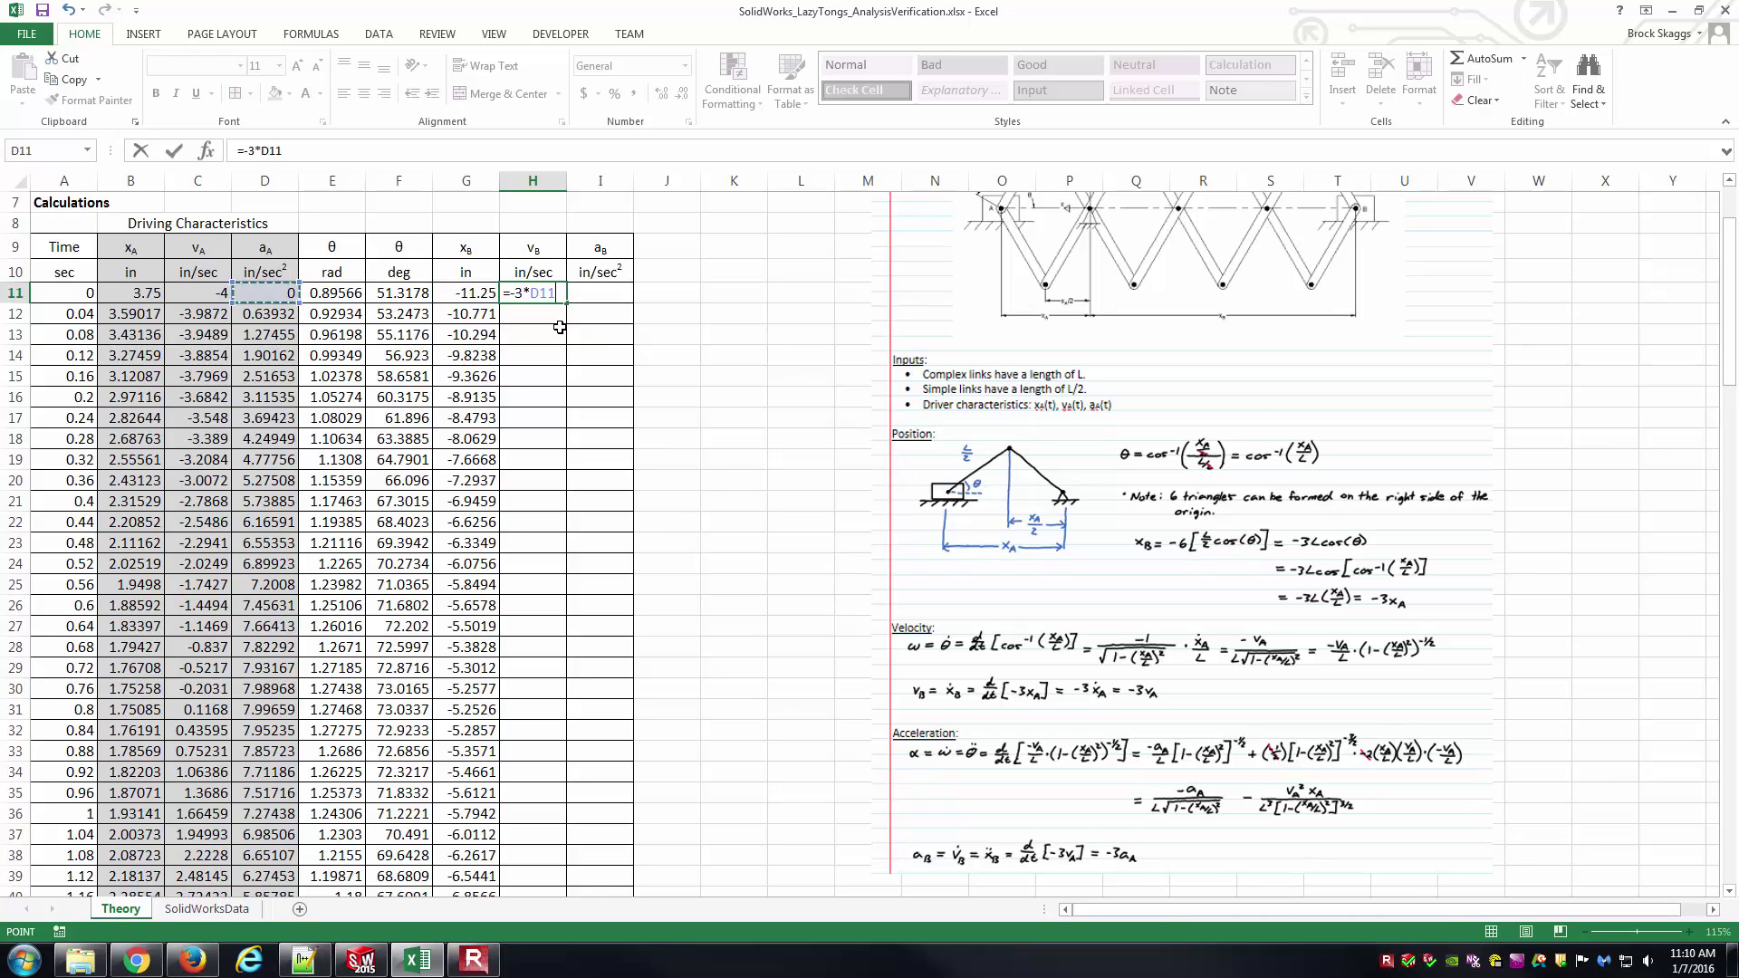
key("Return")
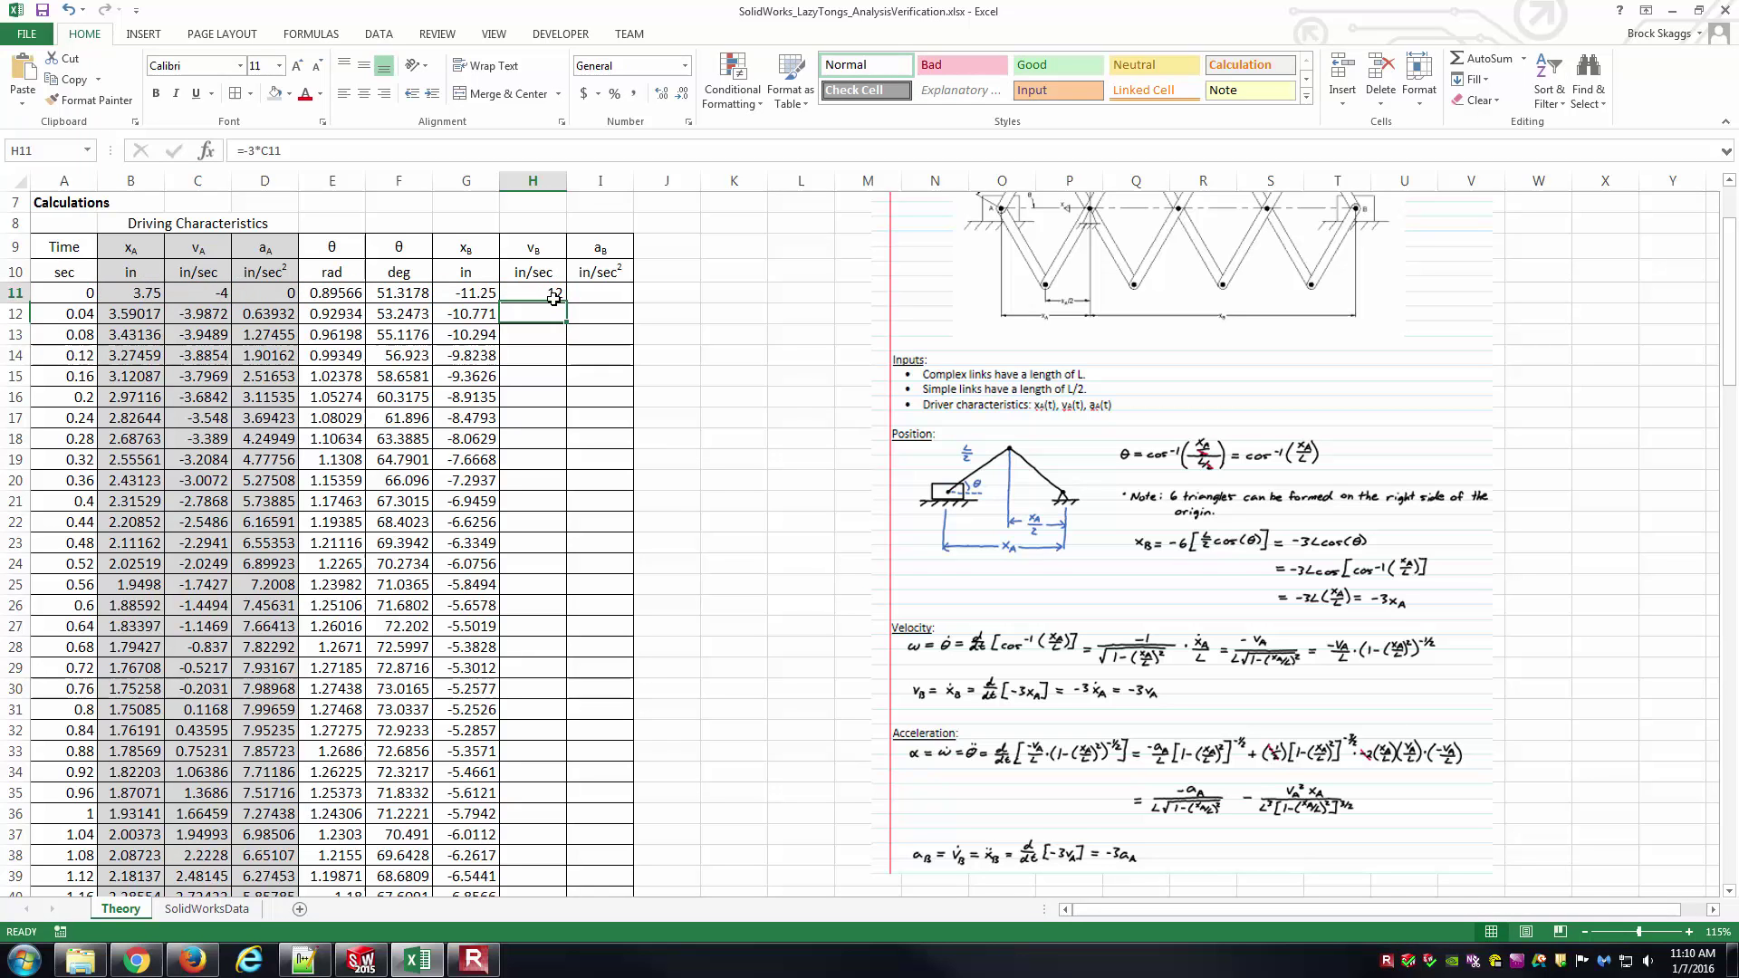
key("Up")
double_click(566, 305)
Step: Enter =-3*D11 in I11 and fill it down column I, starting at 0
key("Right")
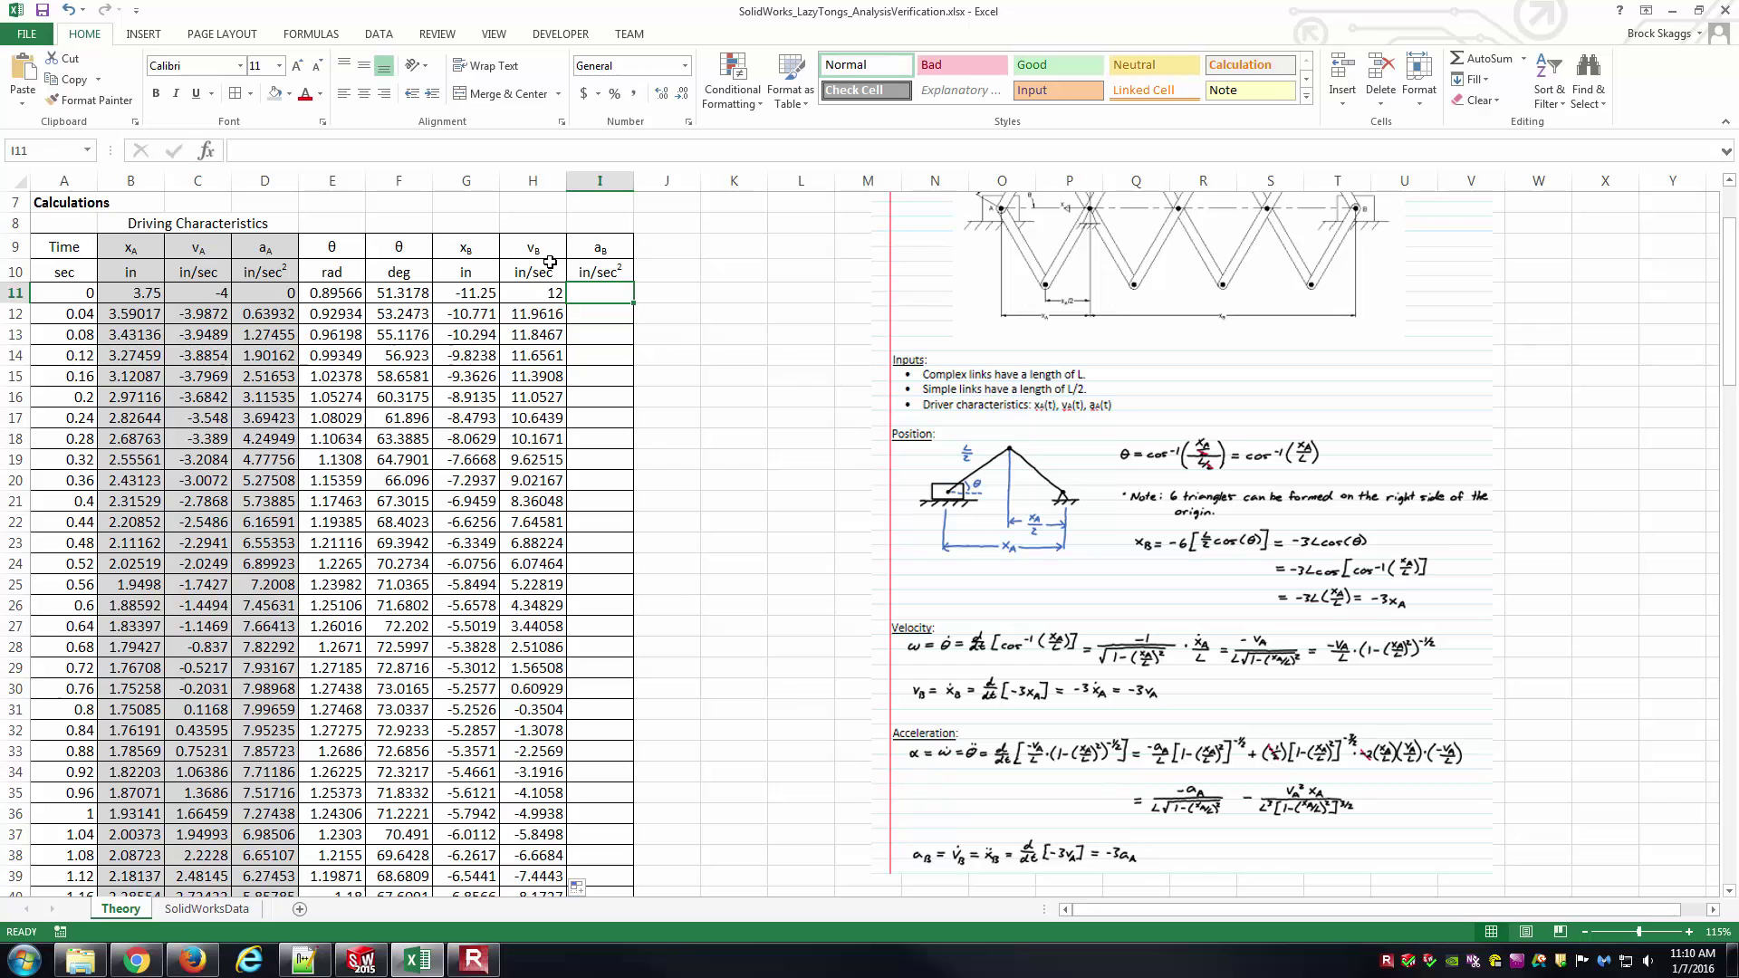
type("=-")
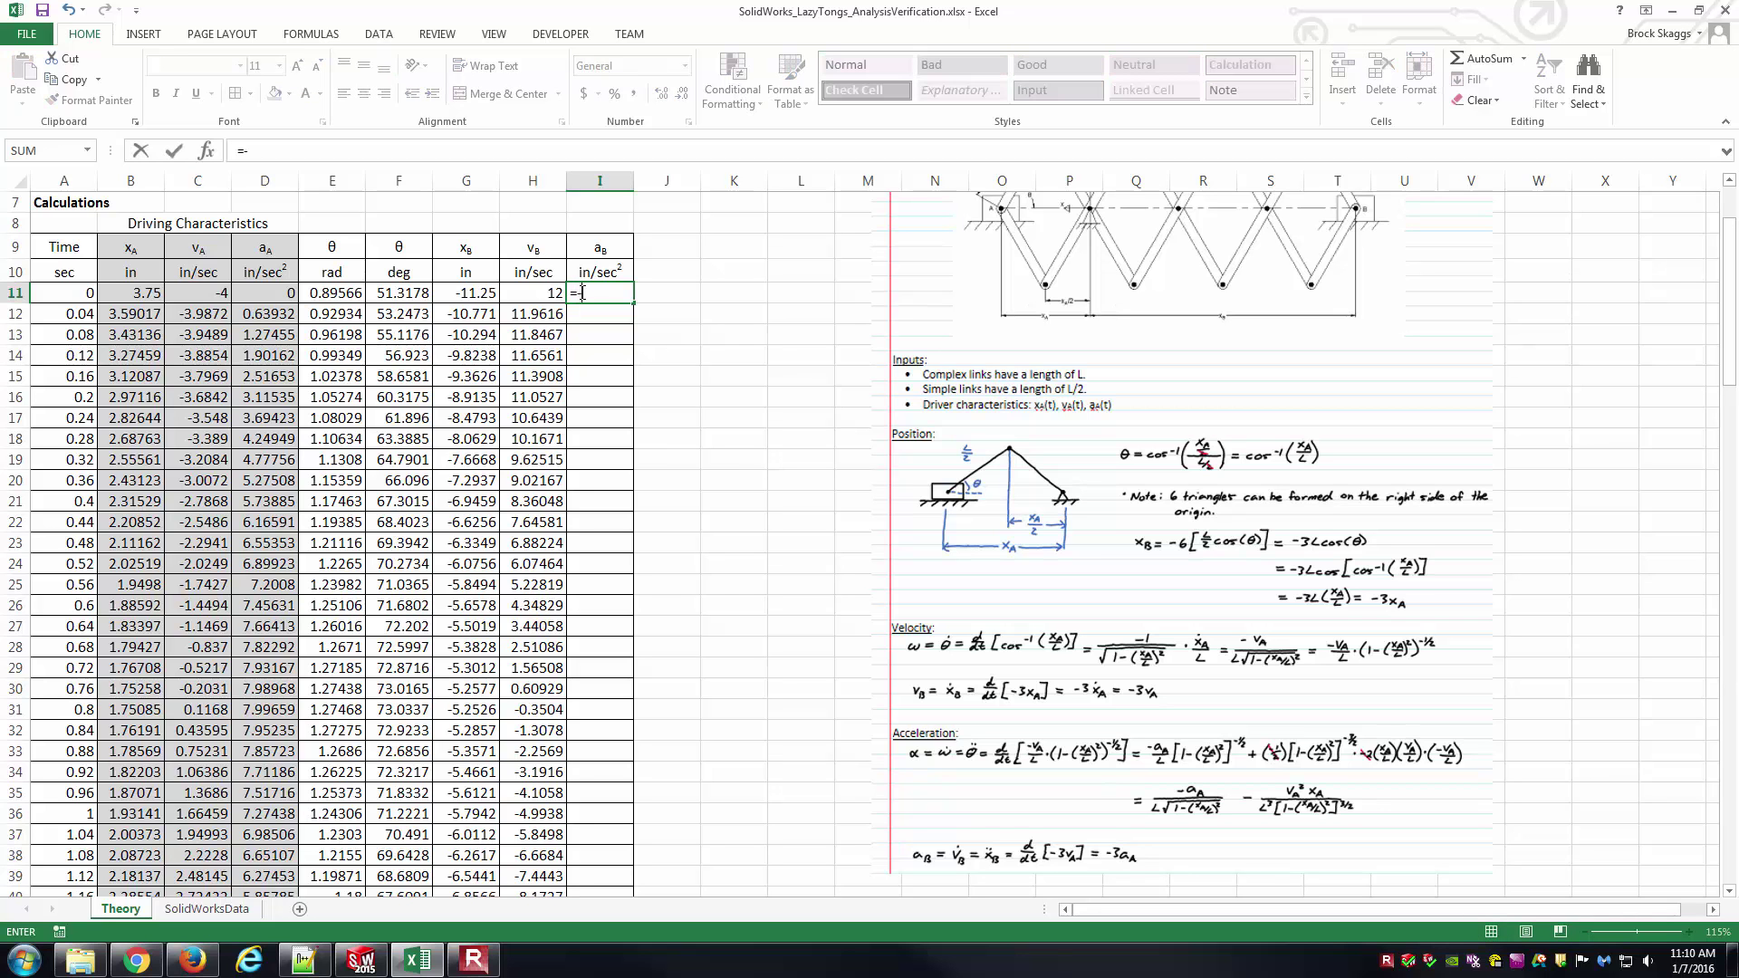
type("3*")
left_click(264, 293)
key("Return")
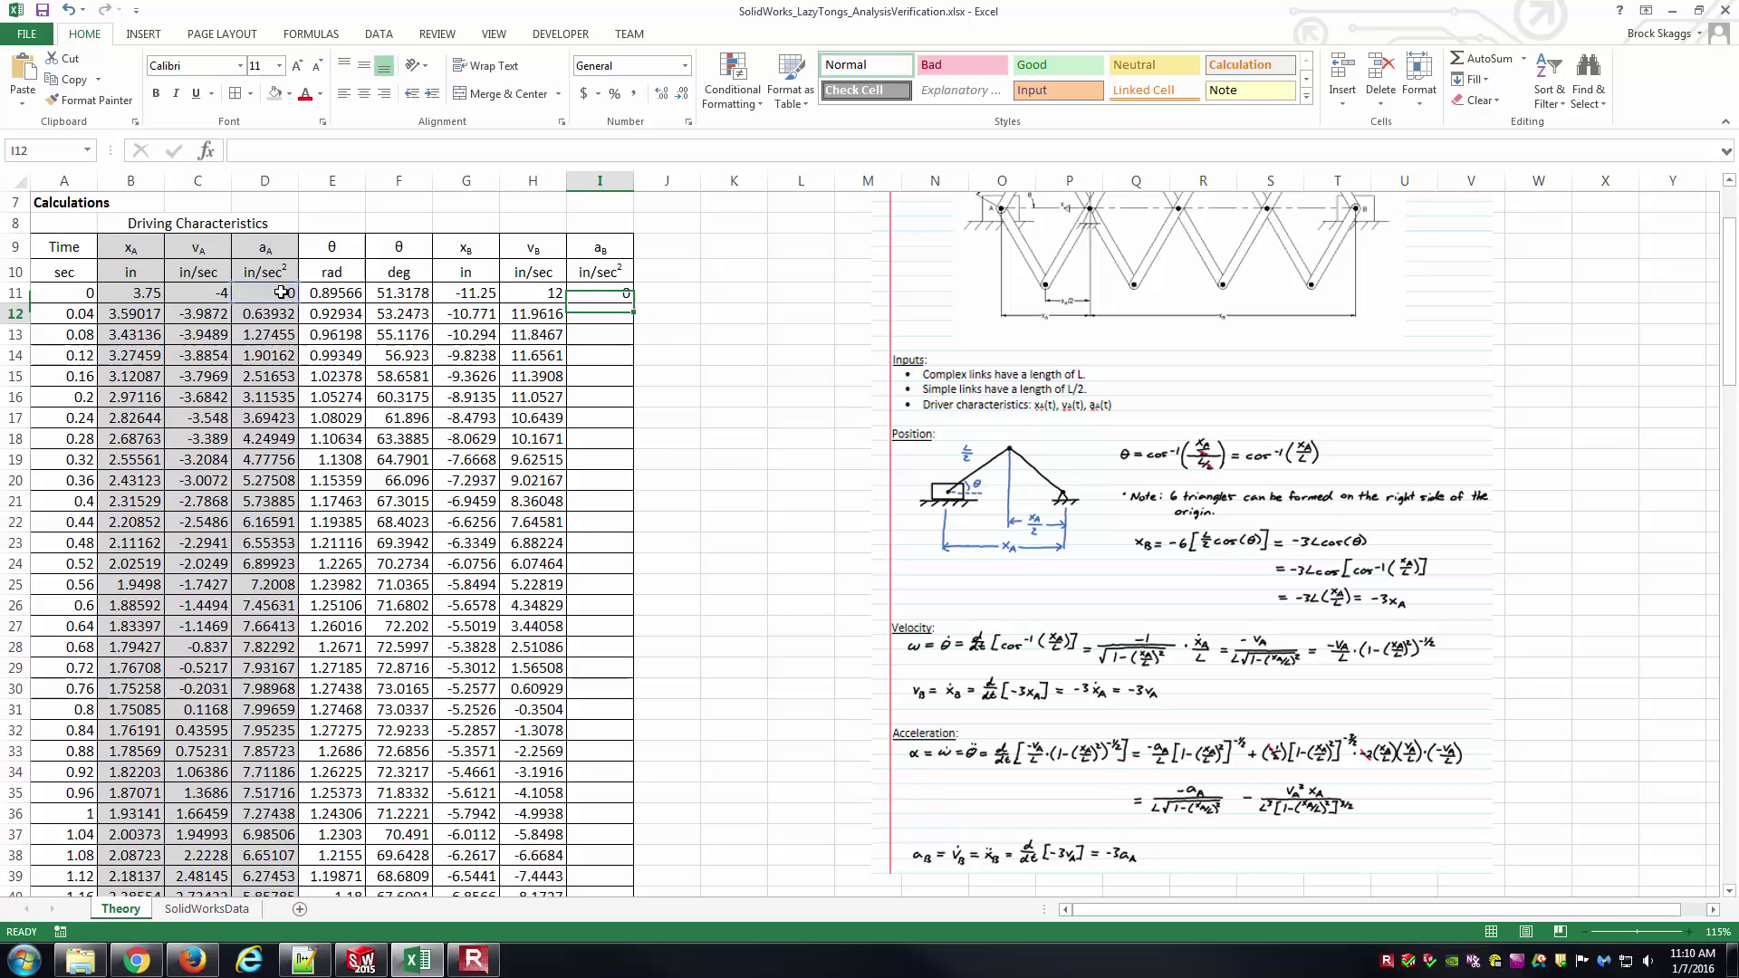
left_click(623, 299)
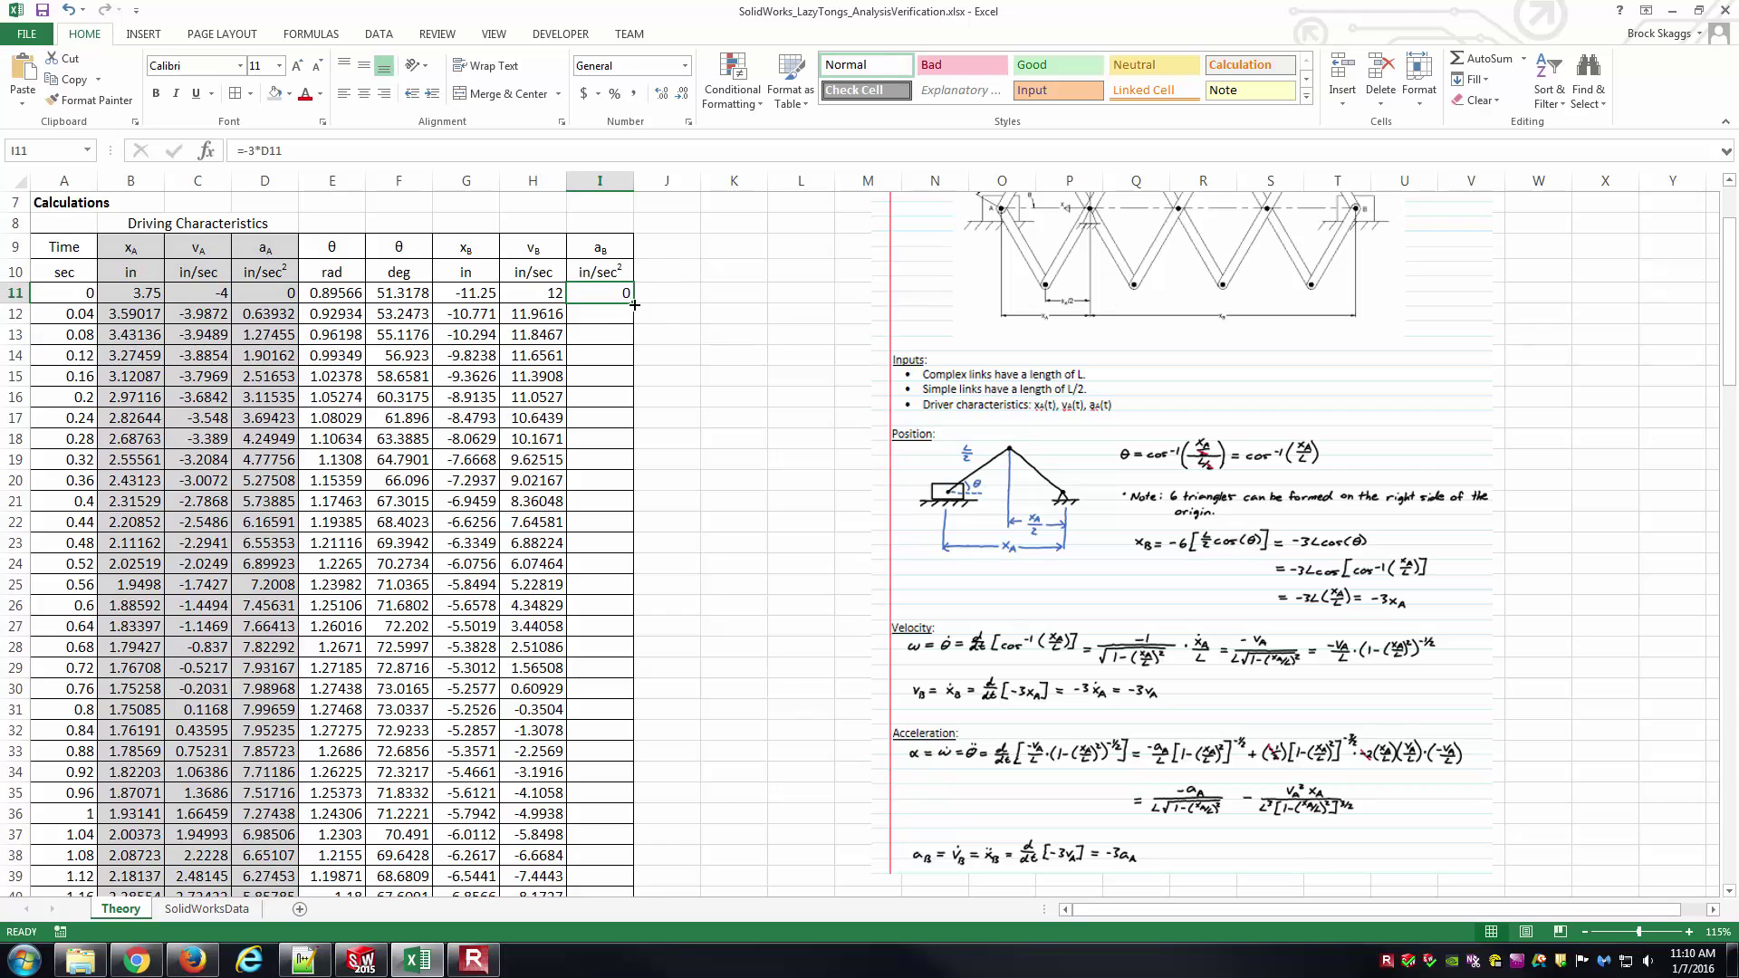
double_click(635, 306)
scroll(614, 501, "up", 1)
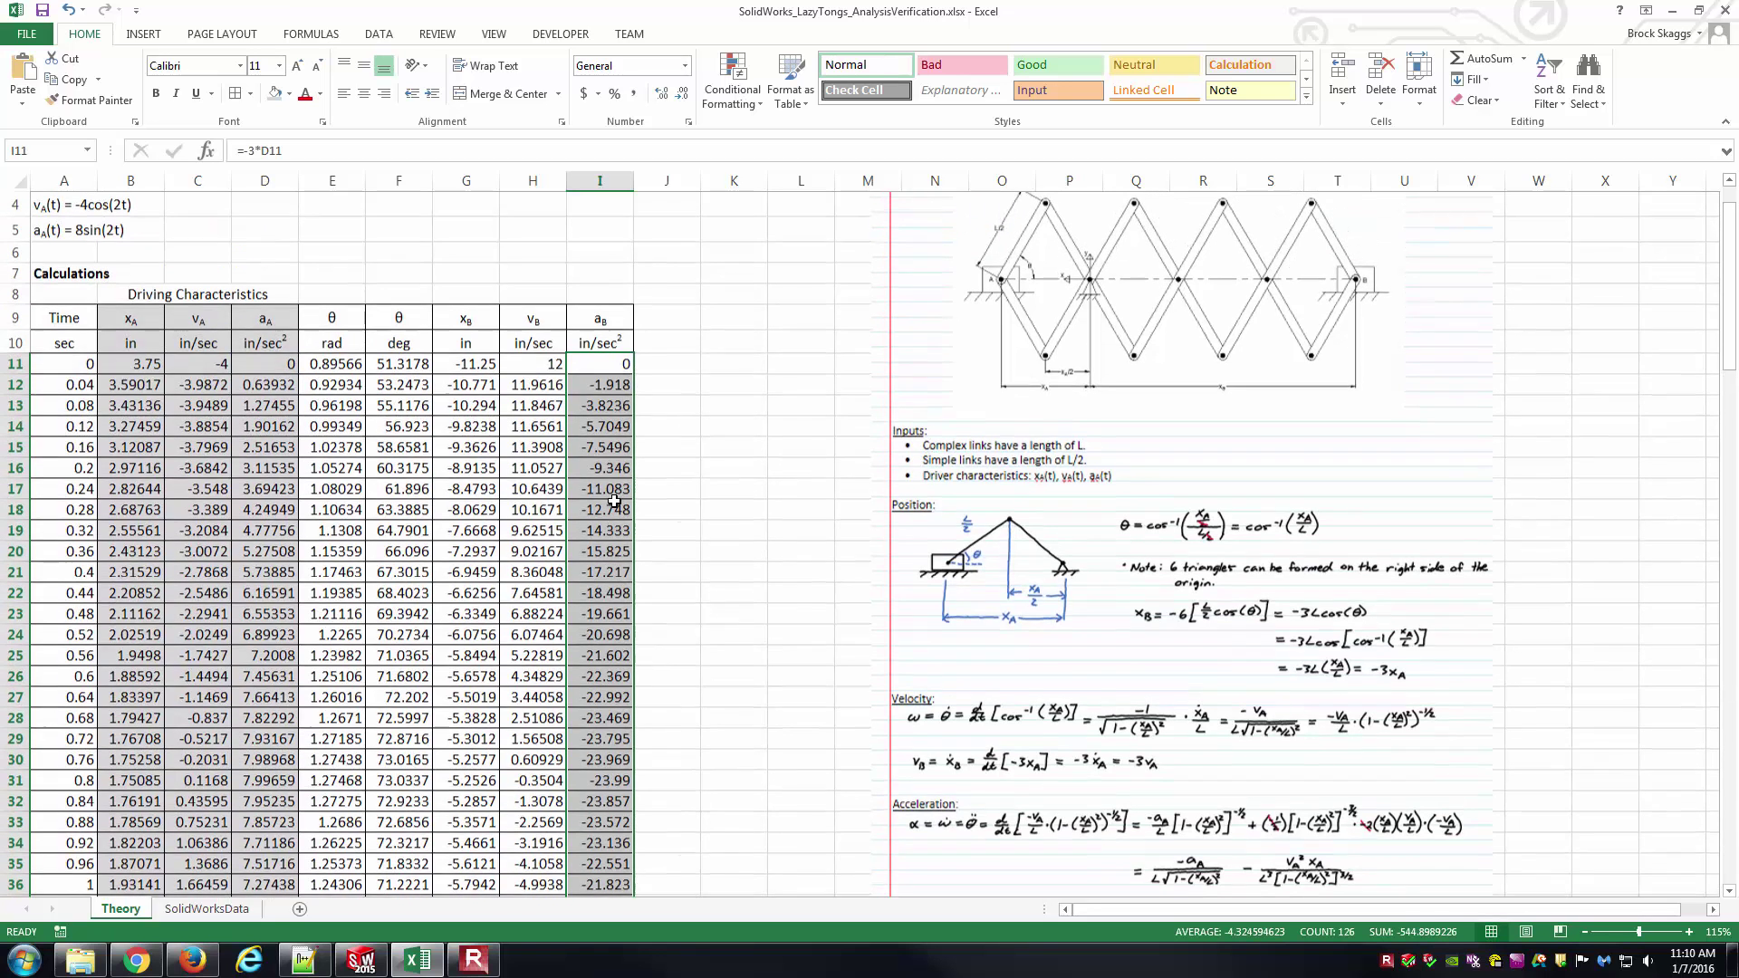
scroll(1011, 301, "up", 1)
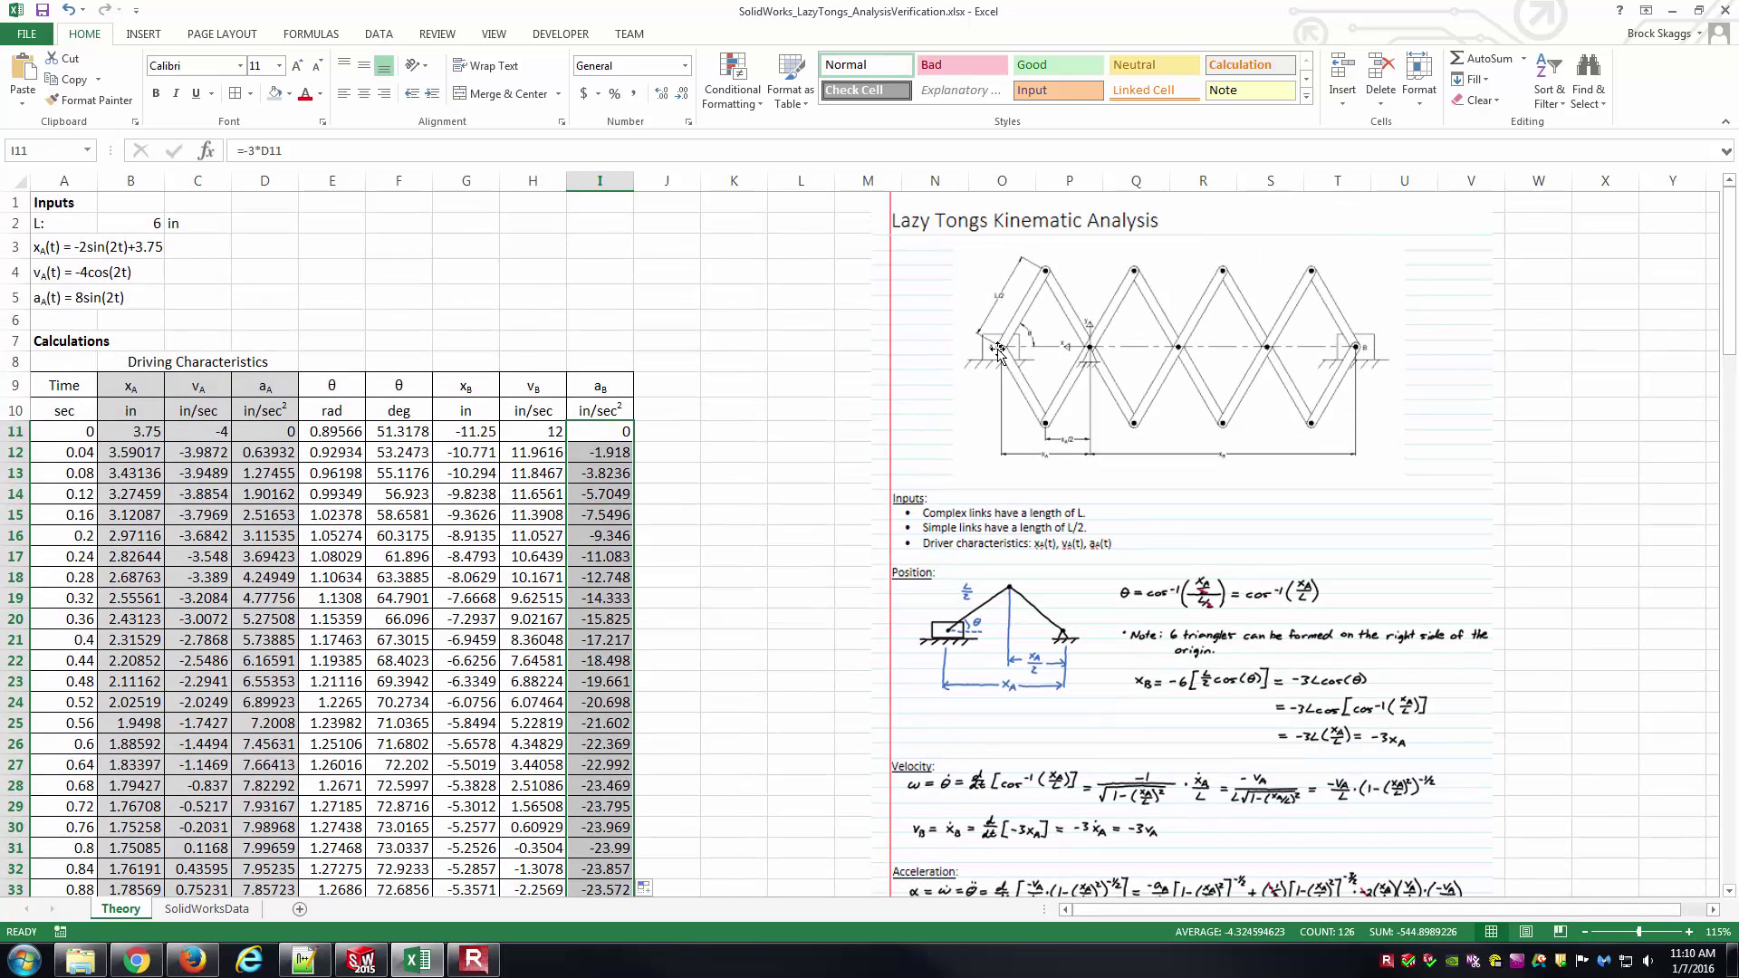
Step: Review the filled xB, vB and aB columns G:I on the Theory sheet
left_click(716, 448)
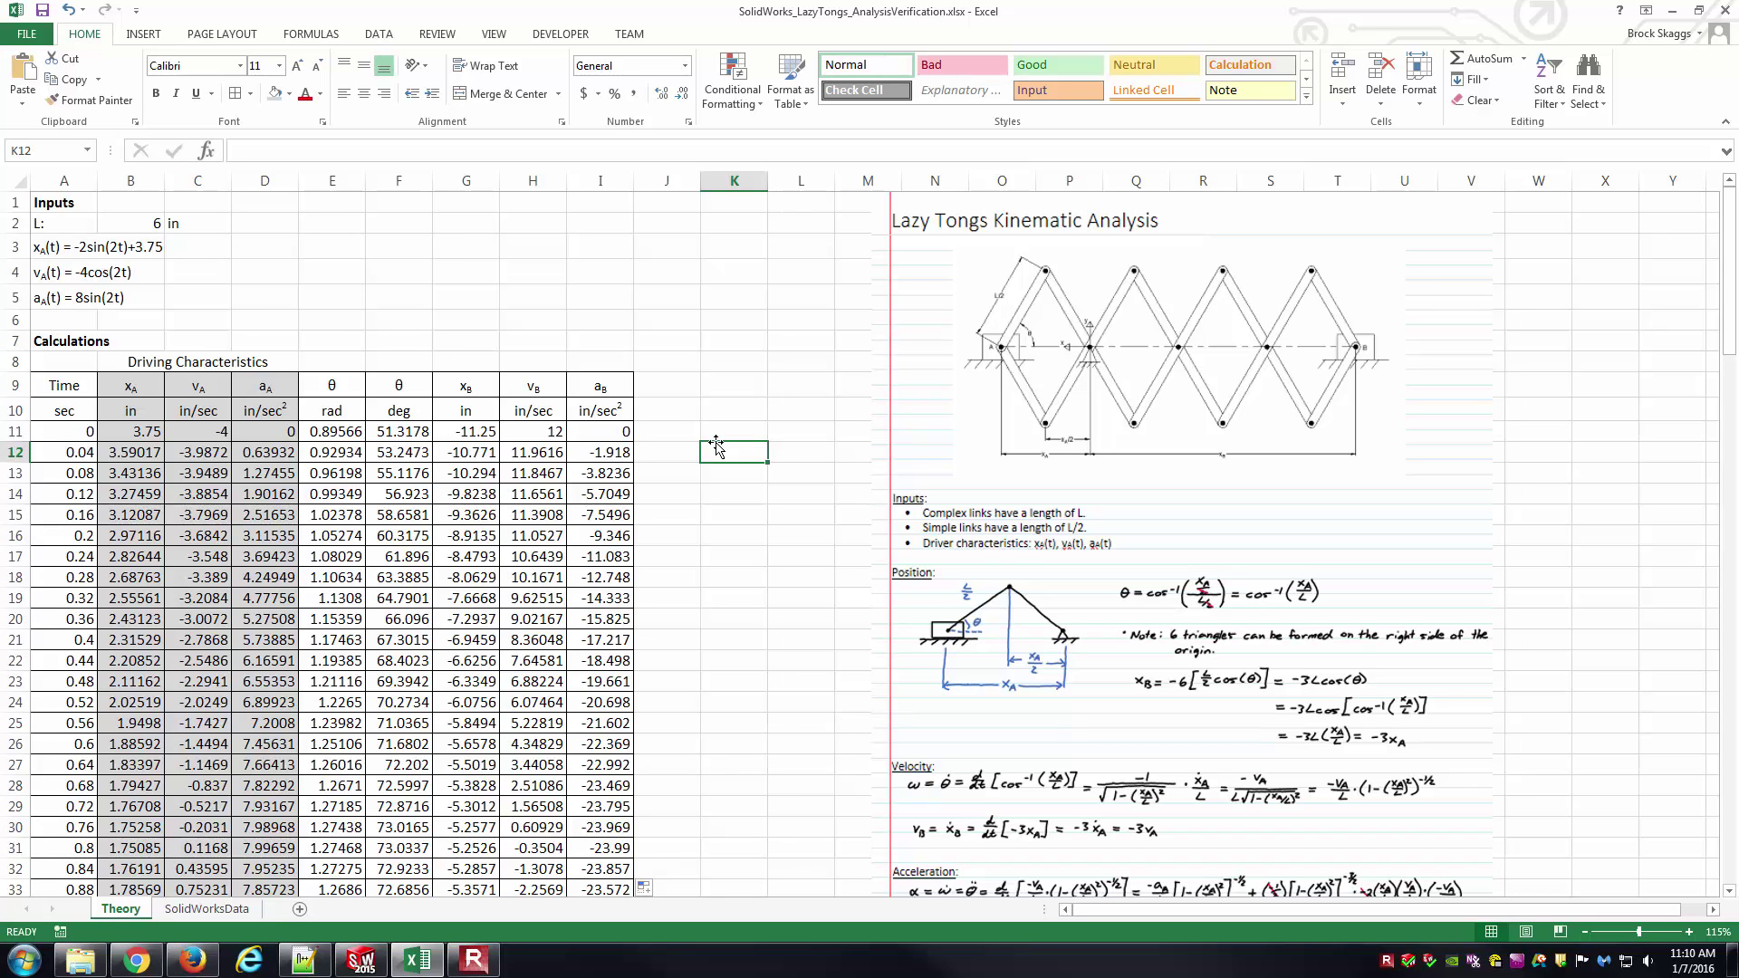
left_click(616, 444)
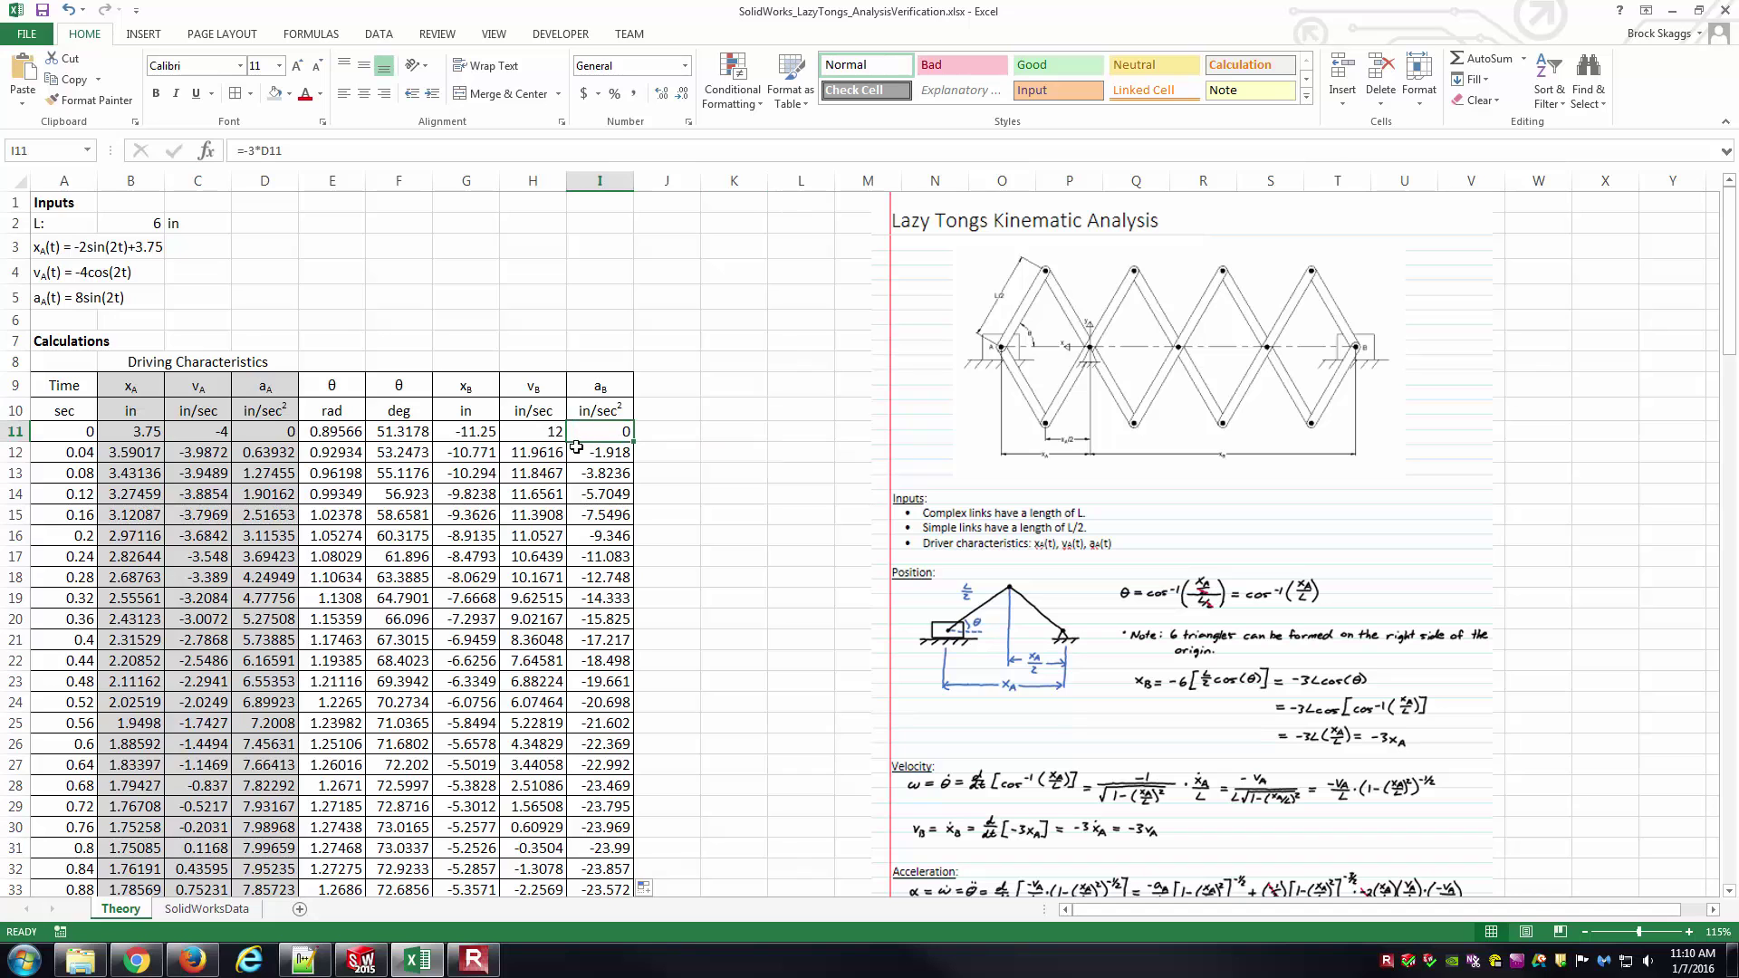
left_click(693, 454)
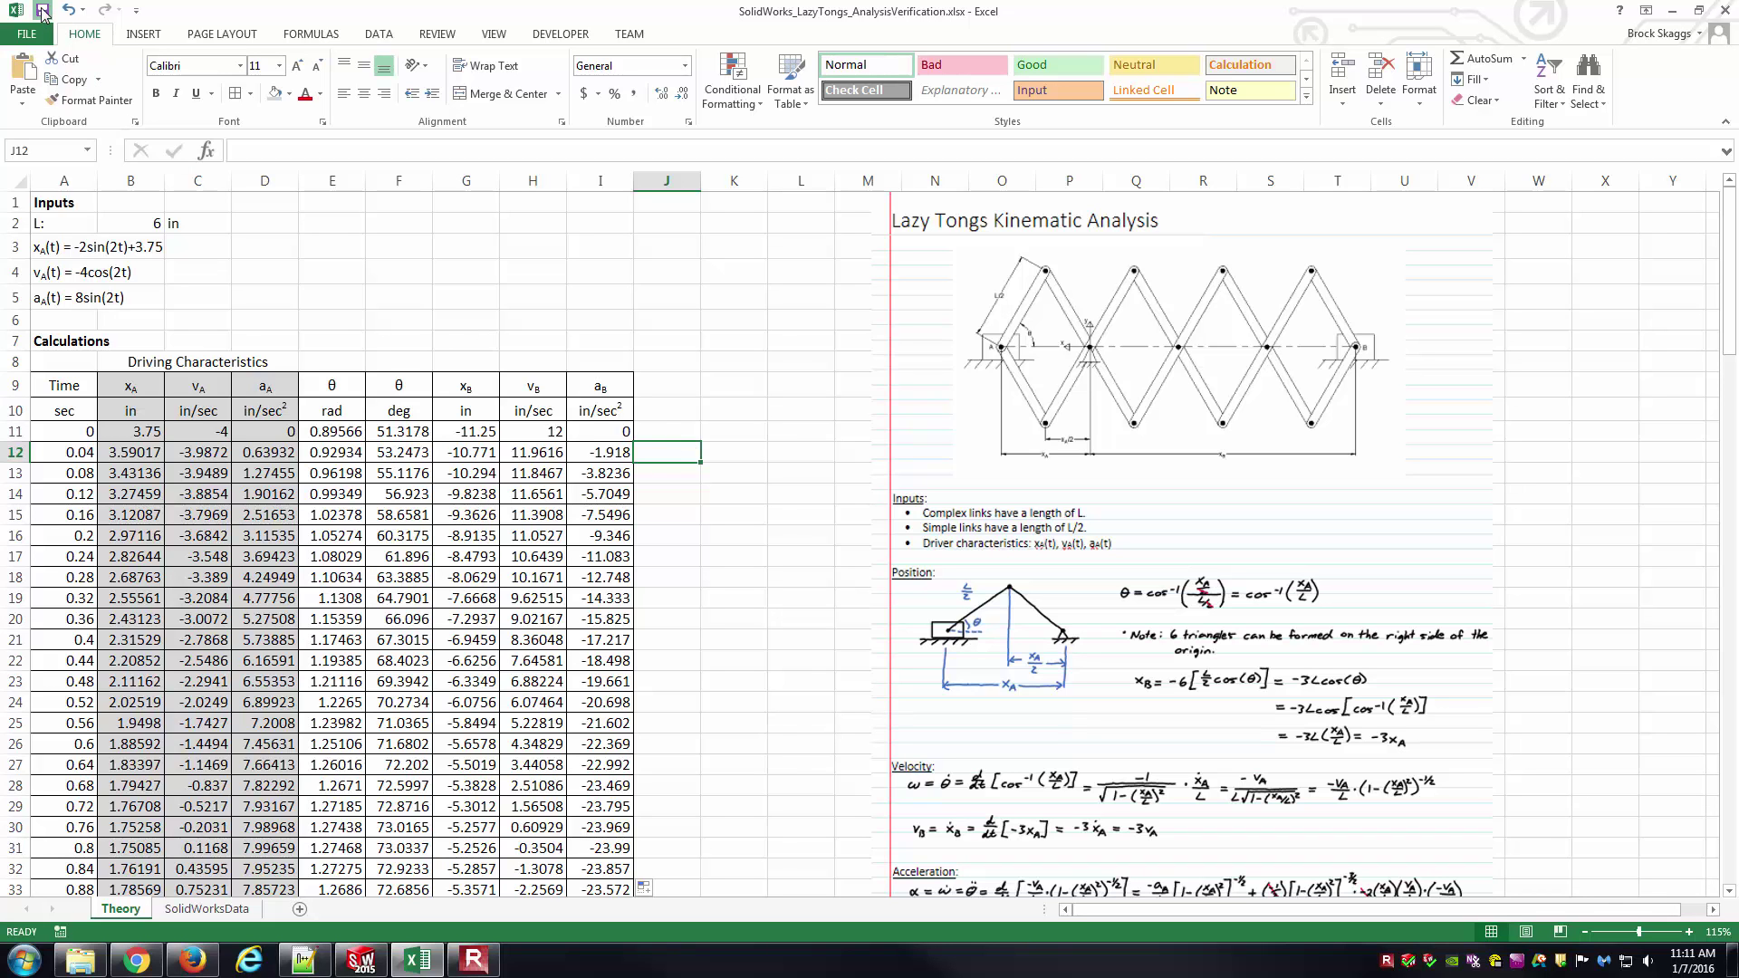
left_click(676, 301)
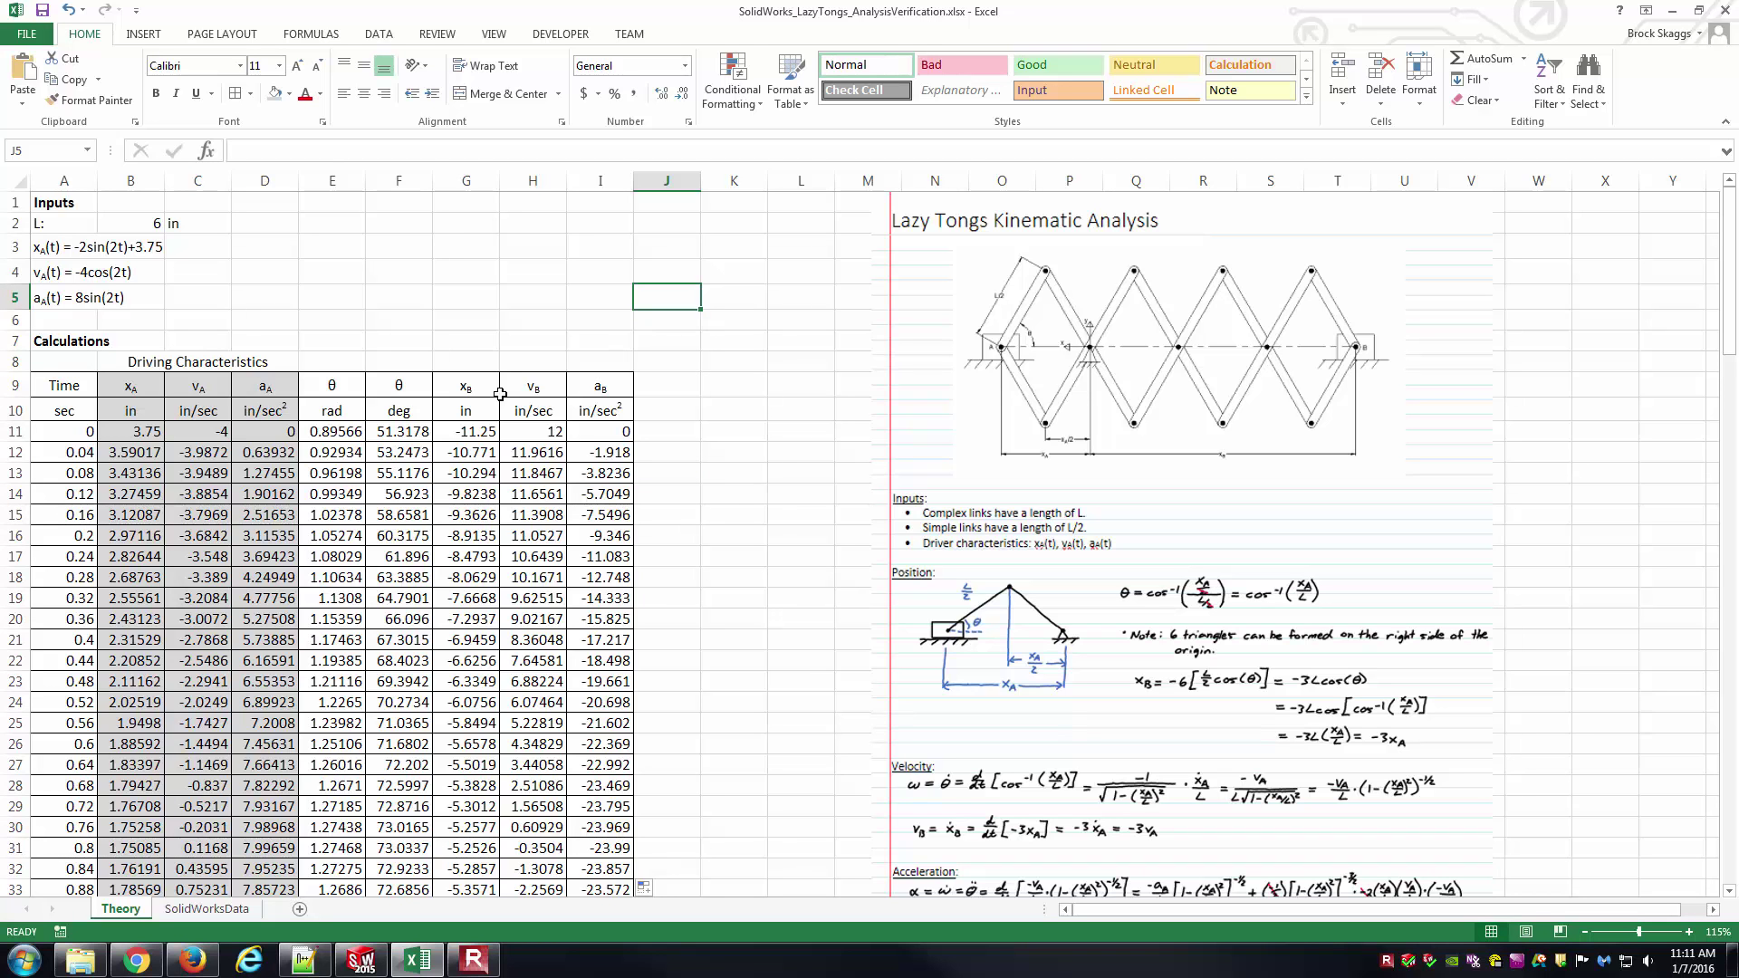
left_click(465, 181)
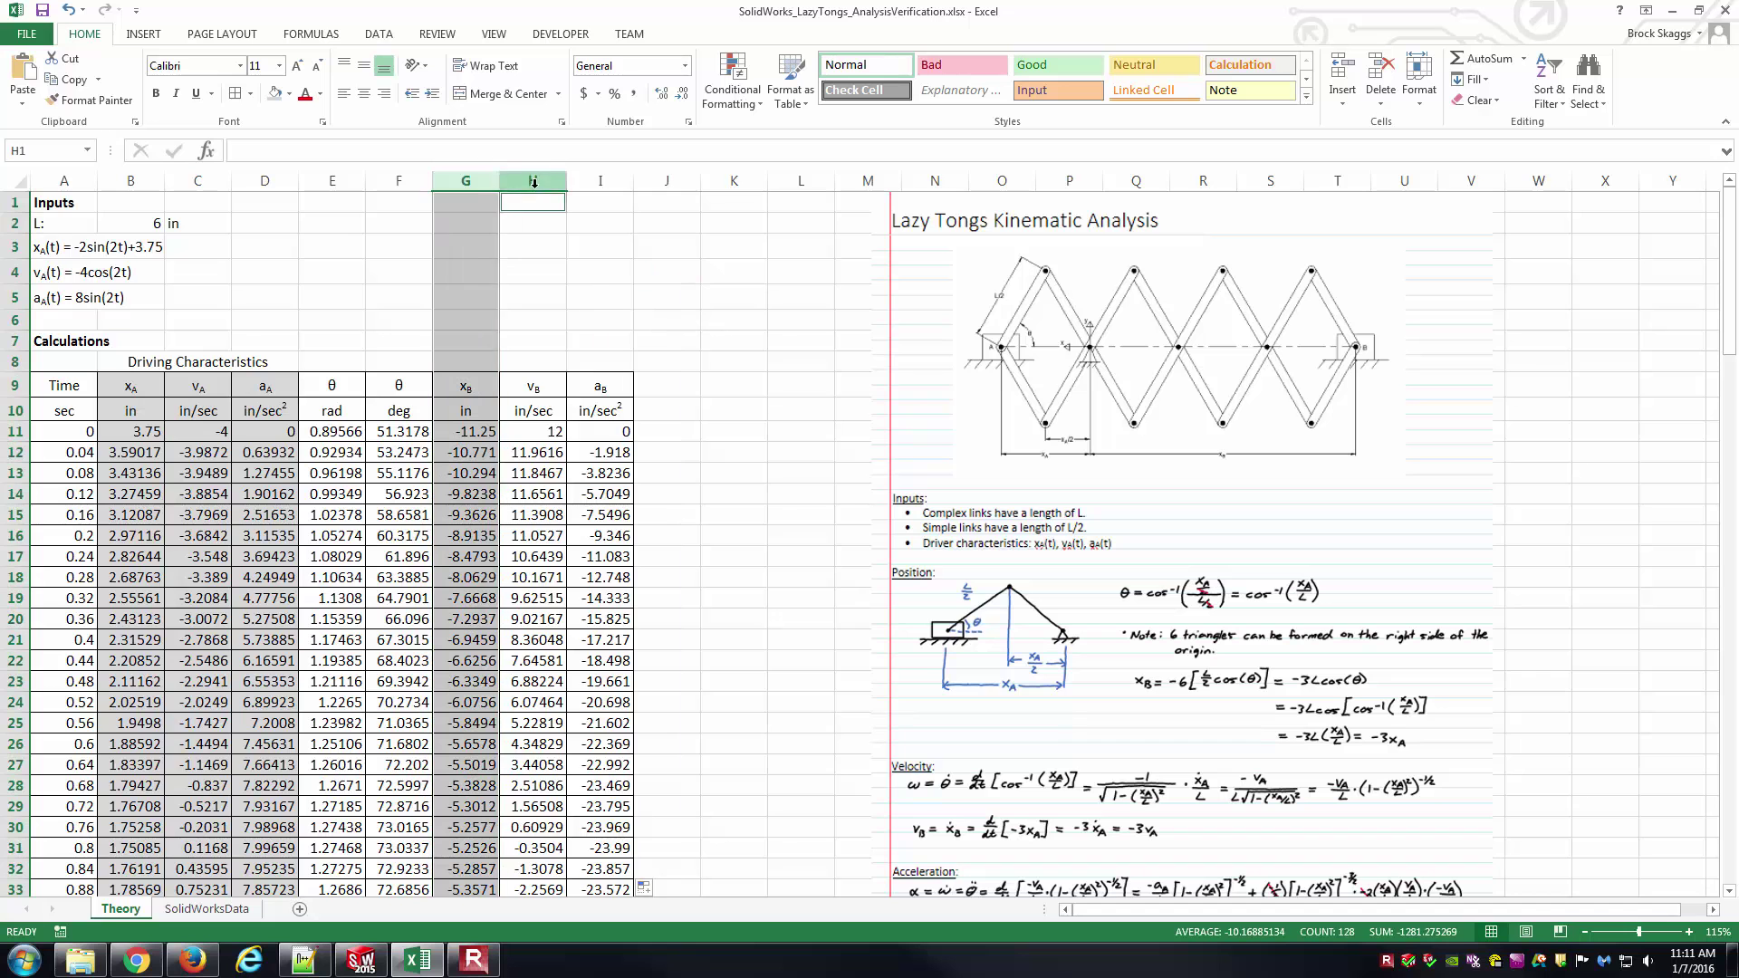
left_click(539, 180, "ctrl")
left_click(581, 182, "ctrl")
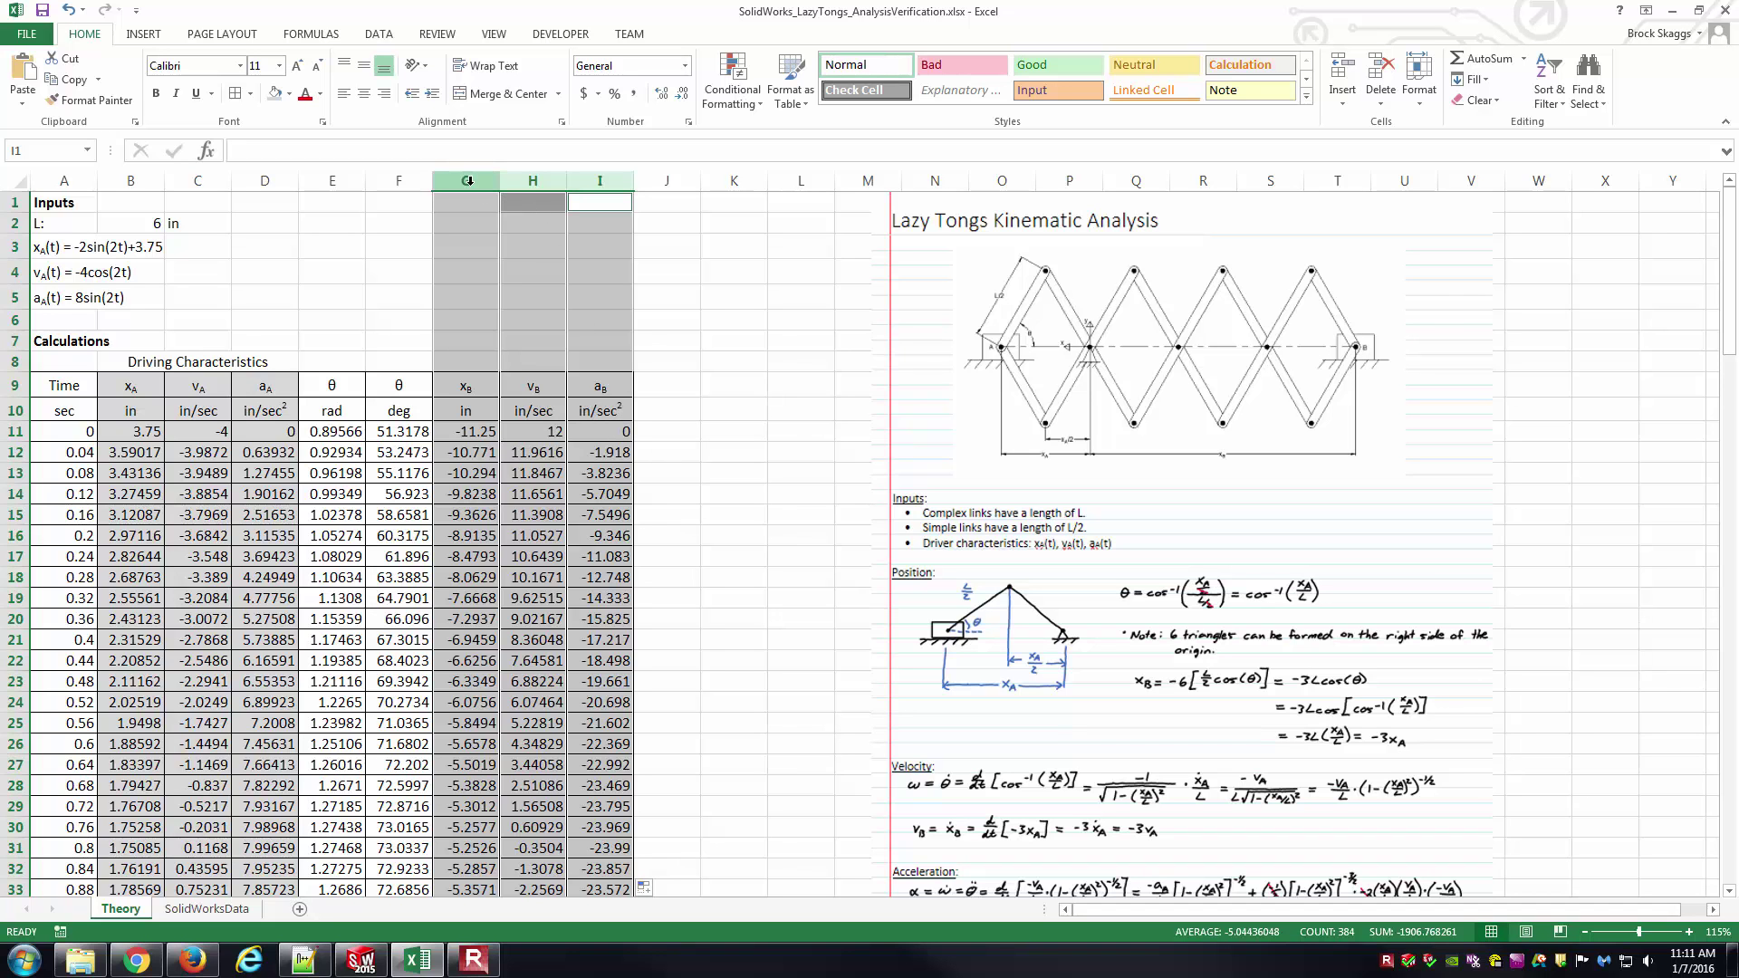
left_click(740, 380)
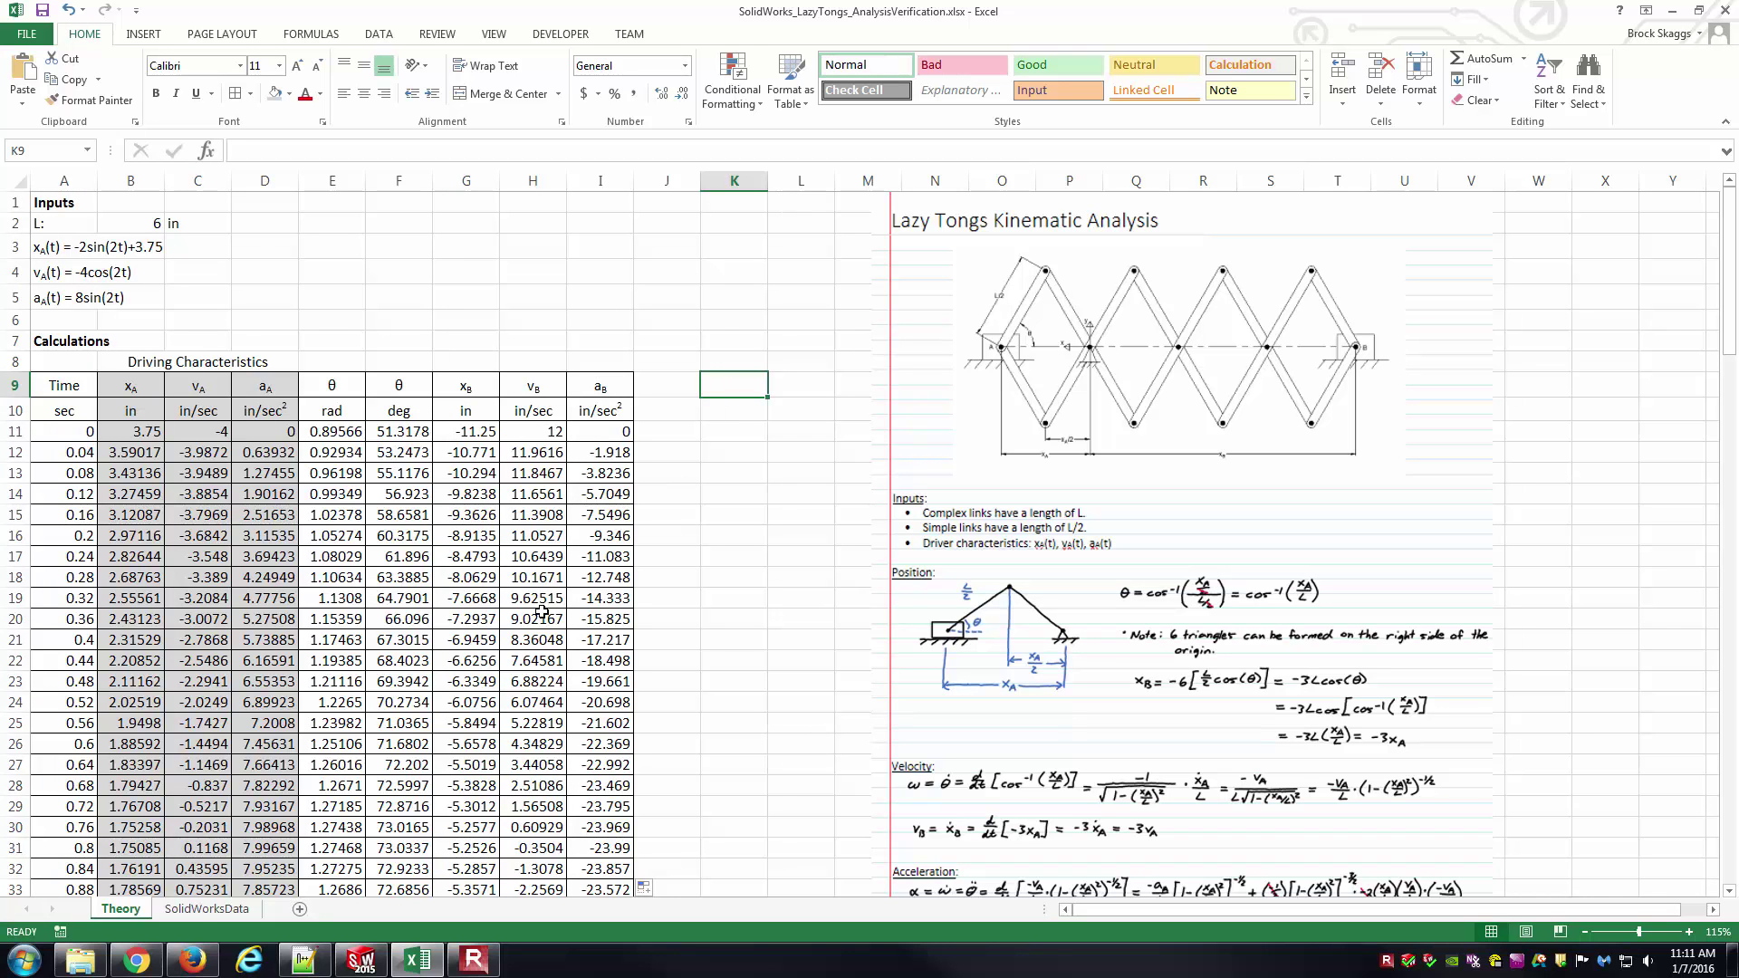
Step: Open the empty SolidWorksData sheet, then switch to the SOLIDWORKS lazy tongs assembly window
left_click(201, 916)
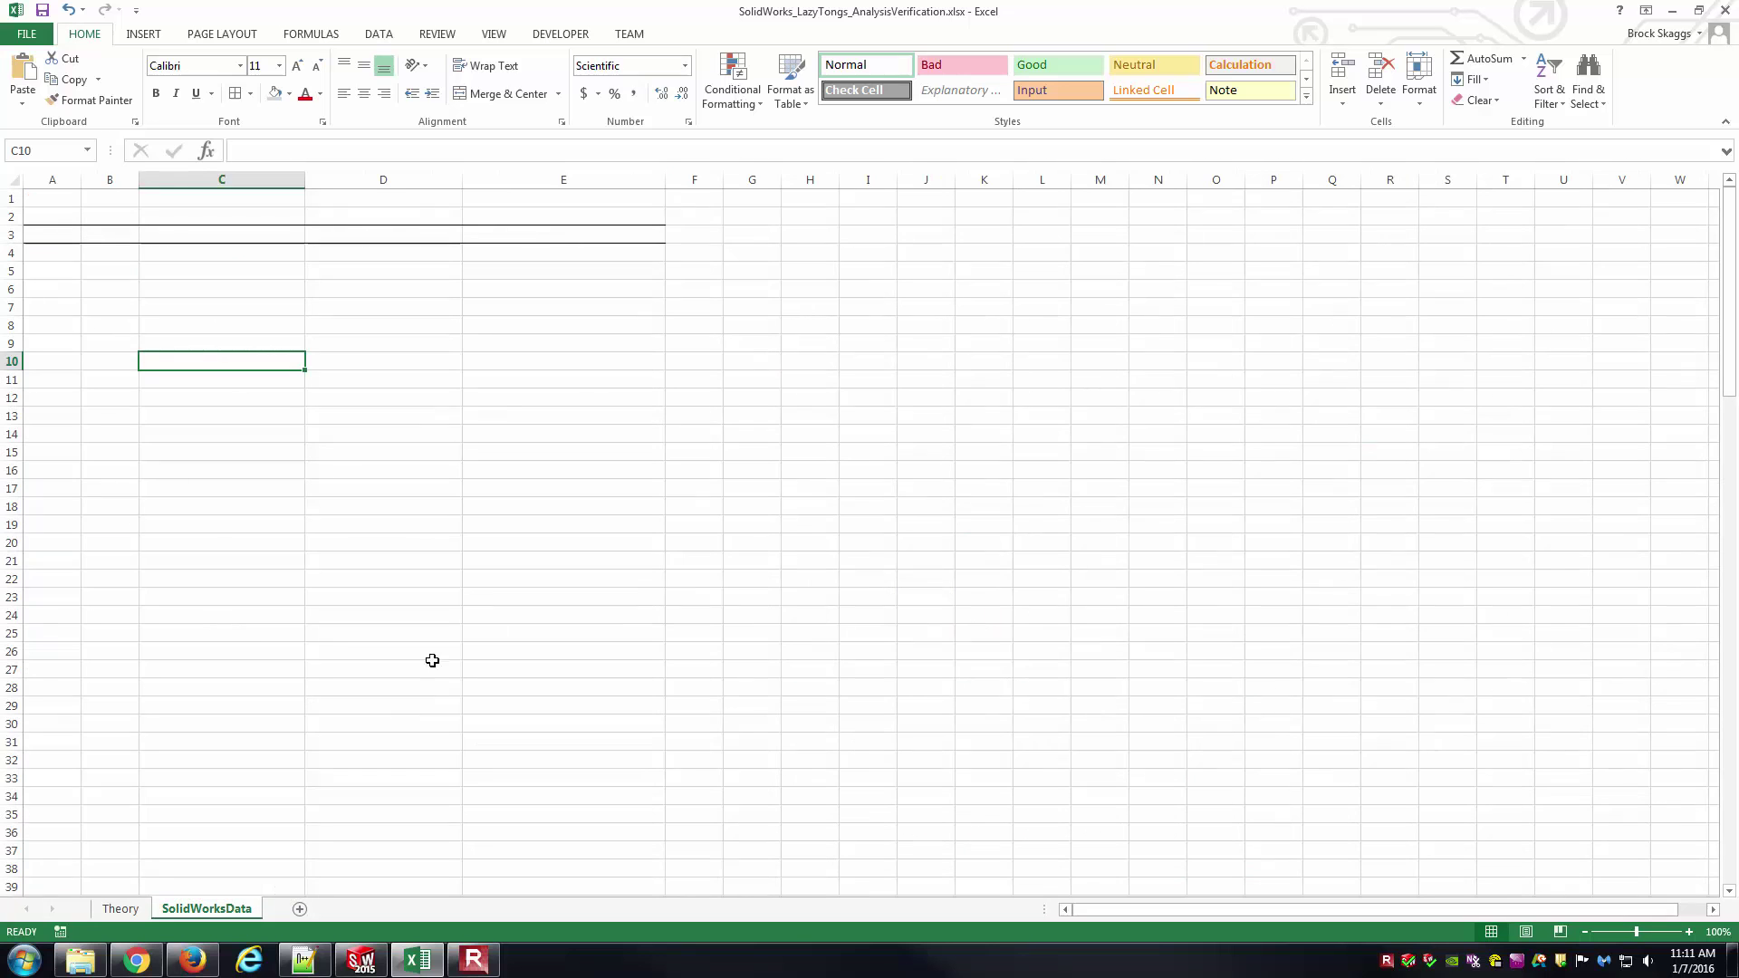
left_click(867, 470)
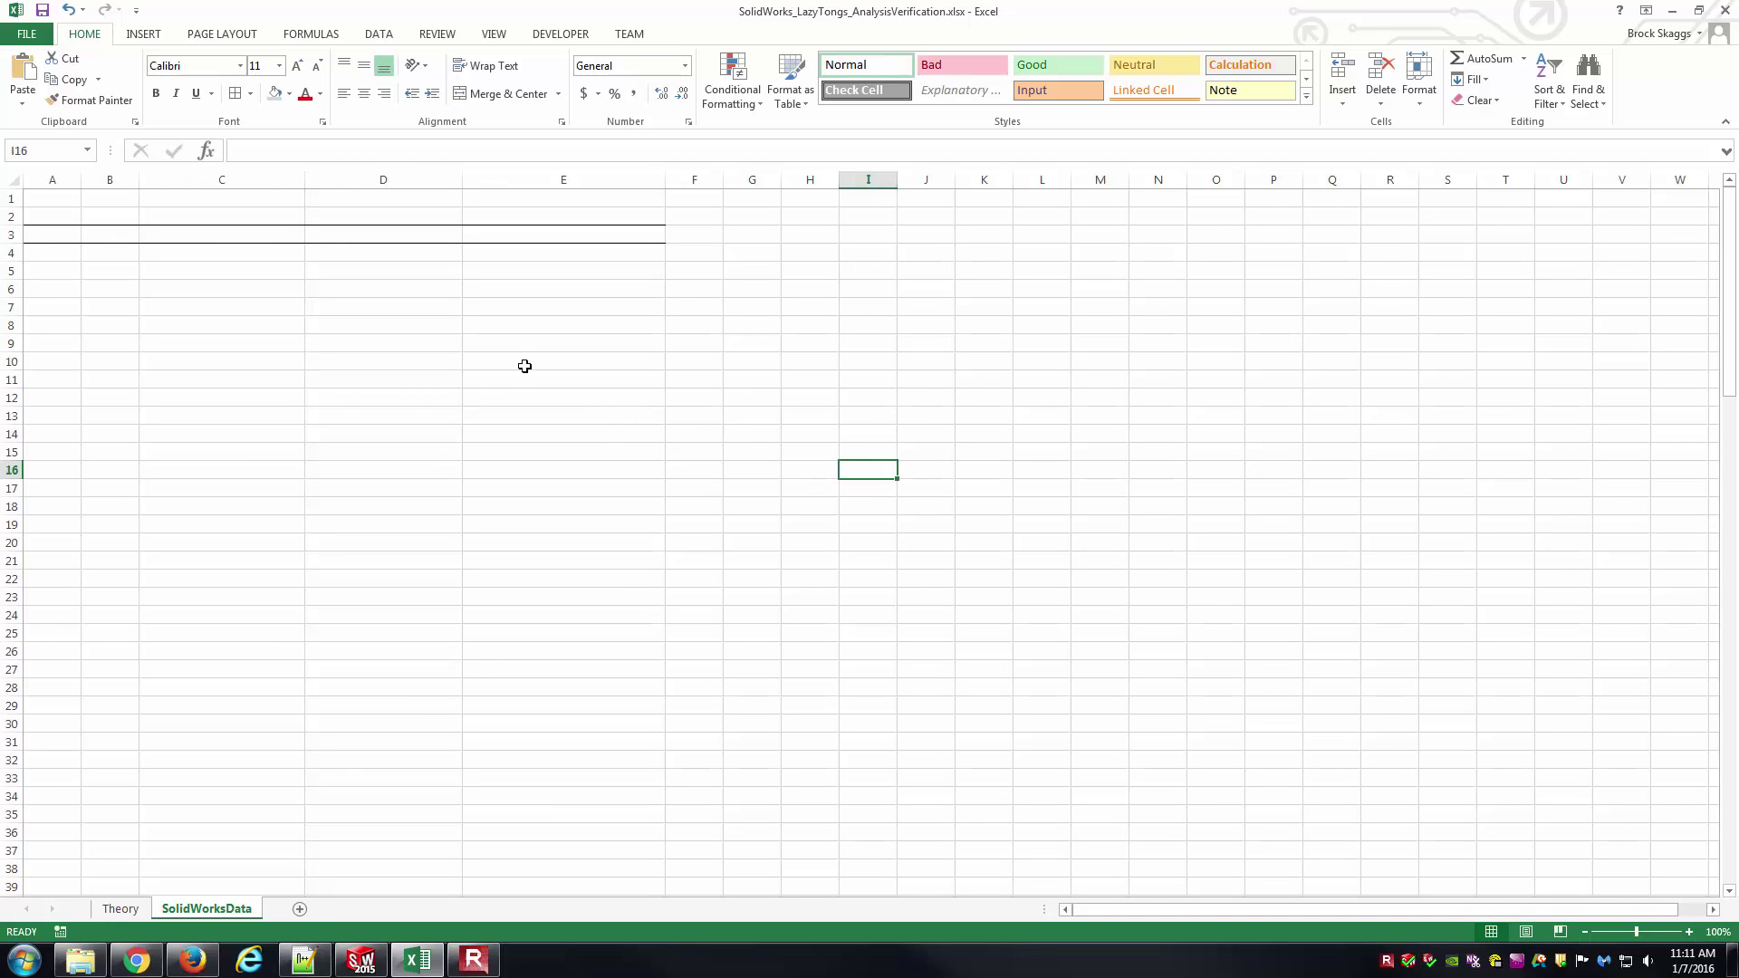
left_click(363, 971)
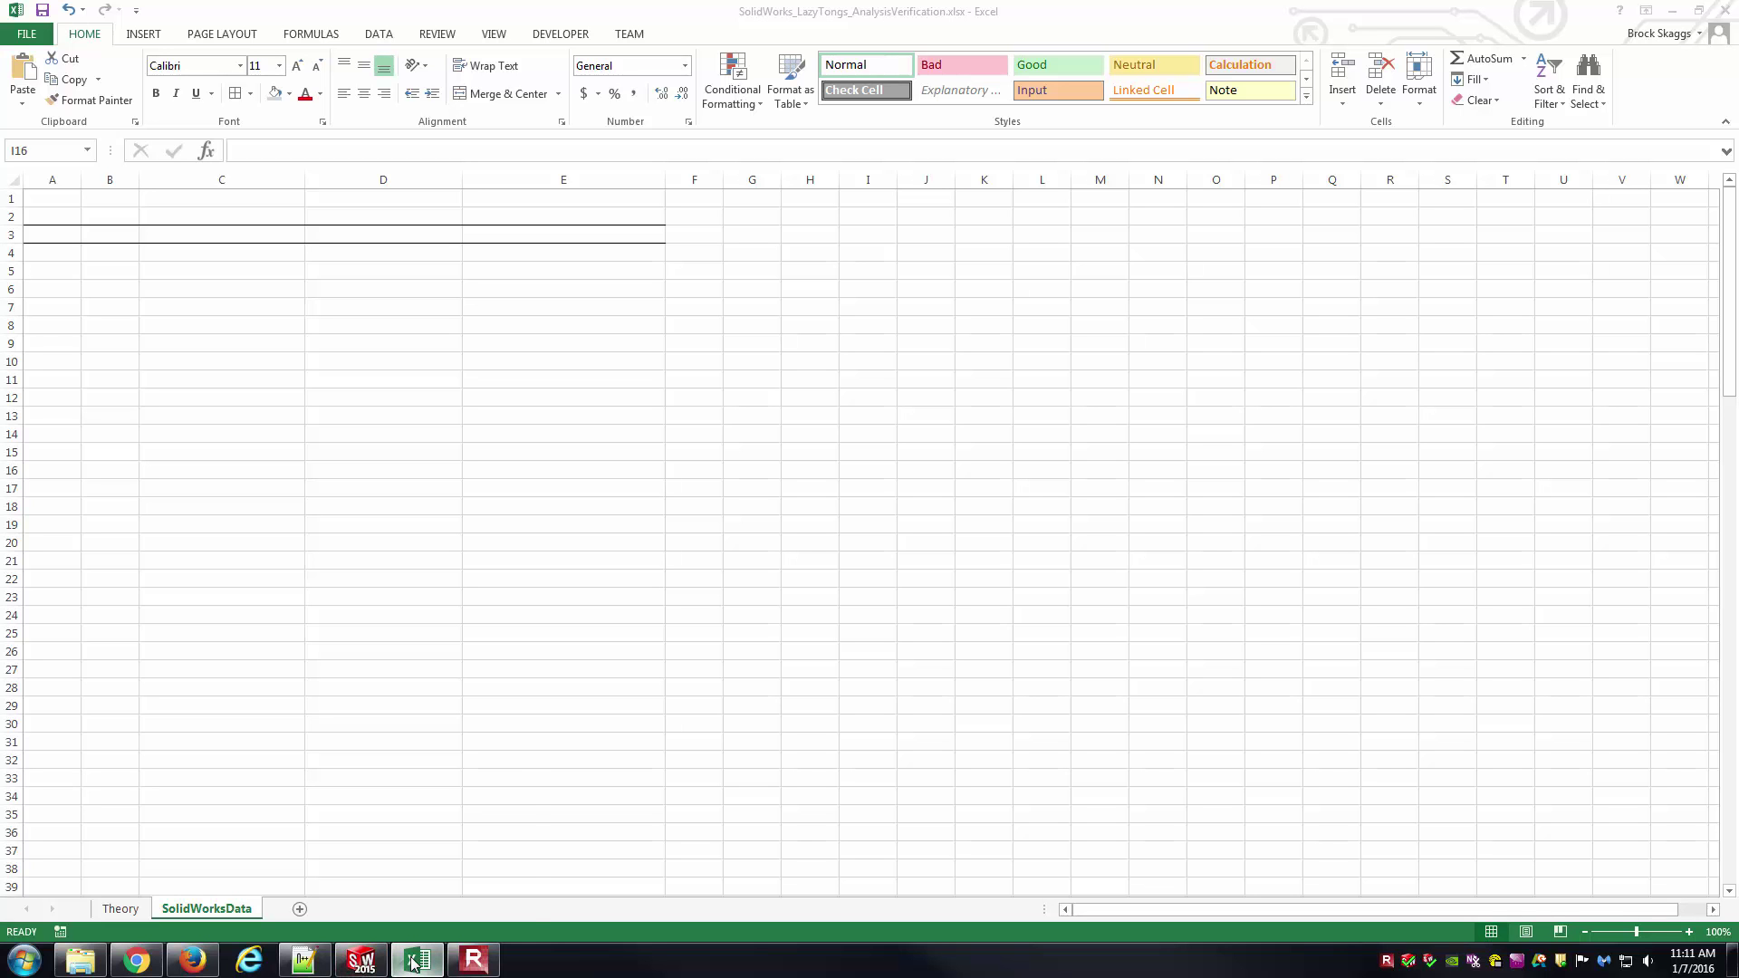
mouse_move(412, 966)
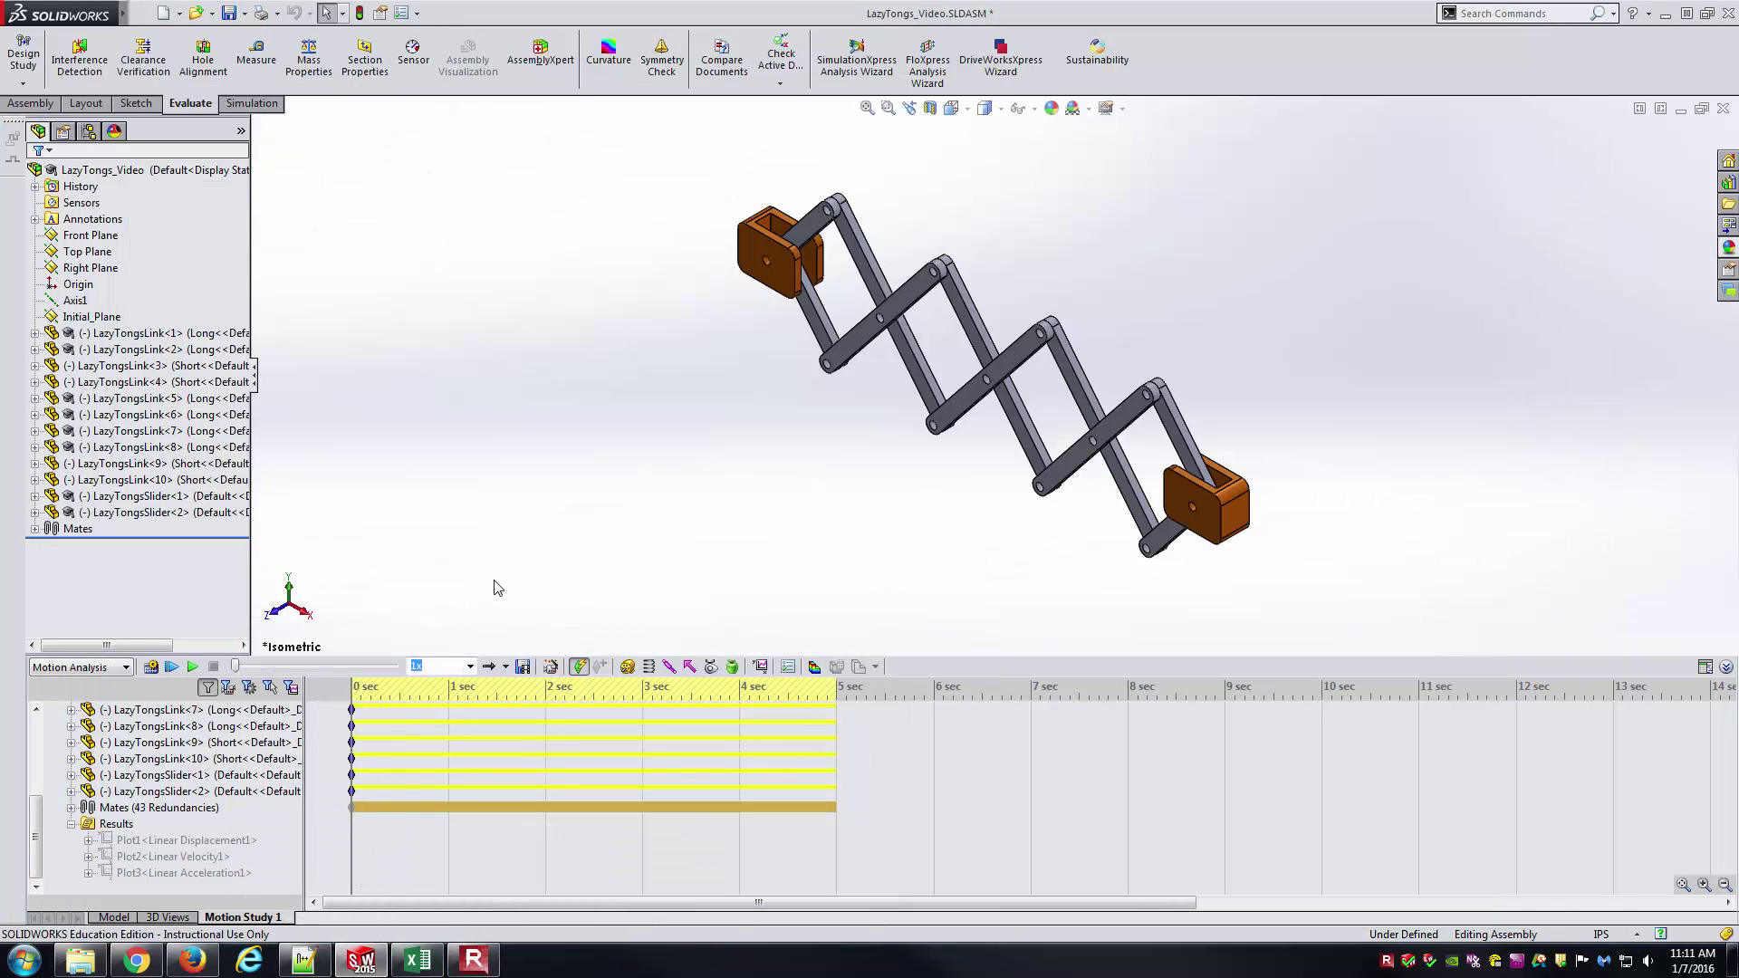
Step: Show the Plot1 Linear Displacement1 graph from the Results folder and shift its window left
mouse_move(598, 447)
left_mouse_down()
mouse_move(1367, 264)
mouse_move(623, 446)
left_mouse_up()
left_click(193, 841)
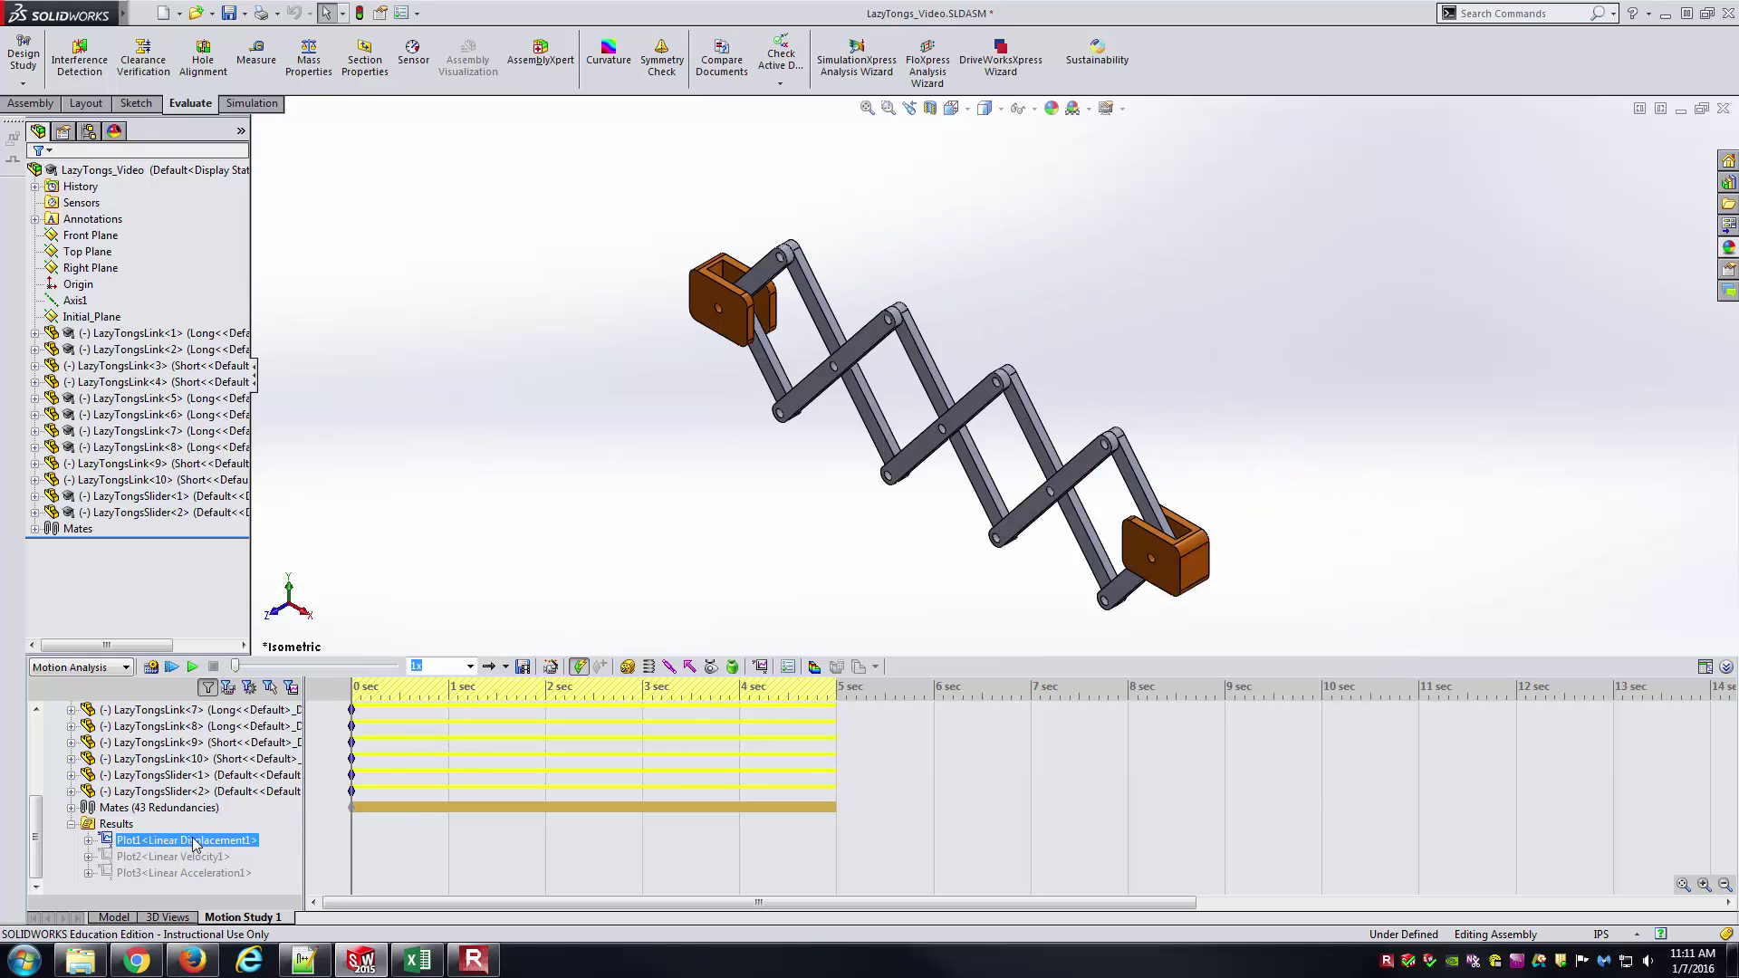
right_click(195, 843)
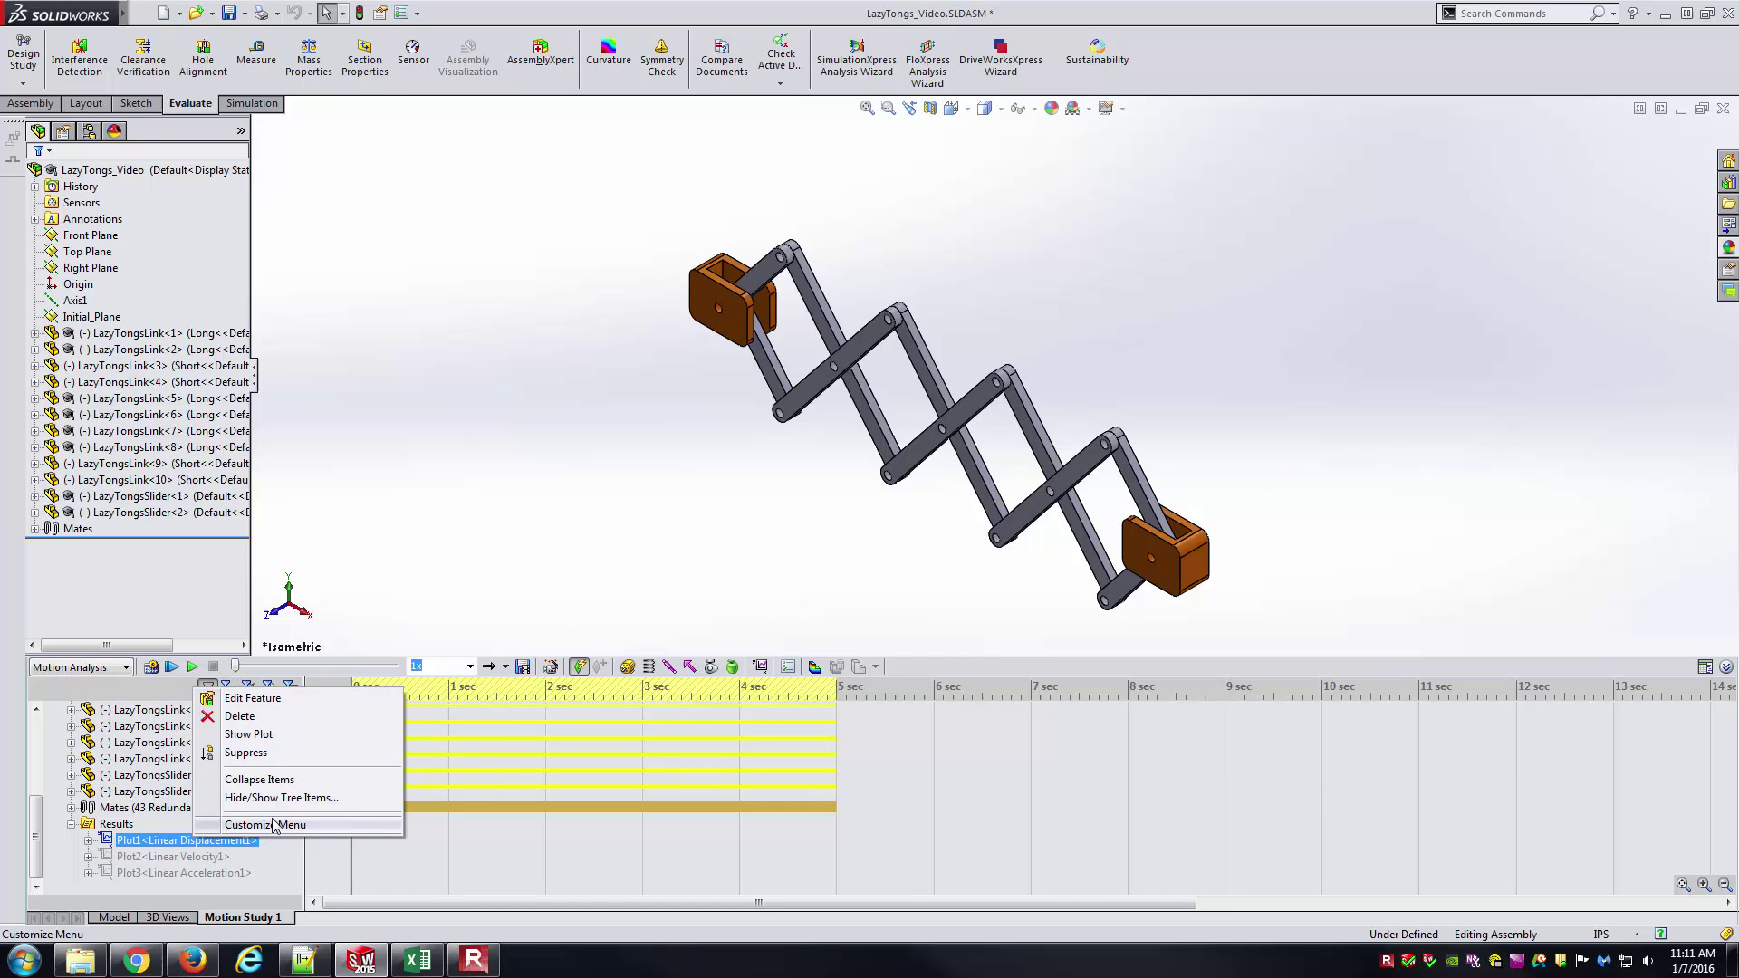
left_click(285, 735)
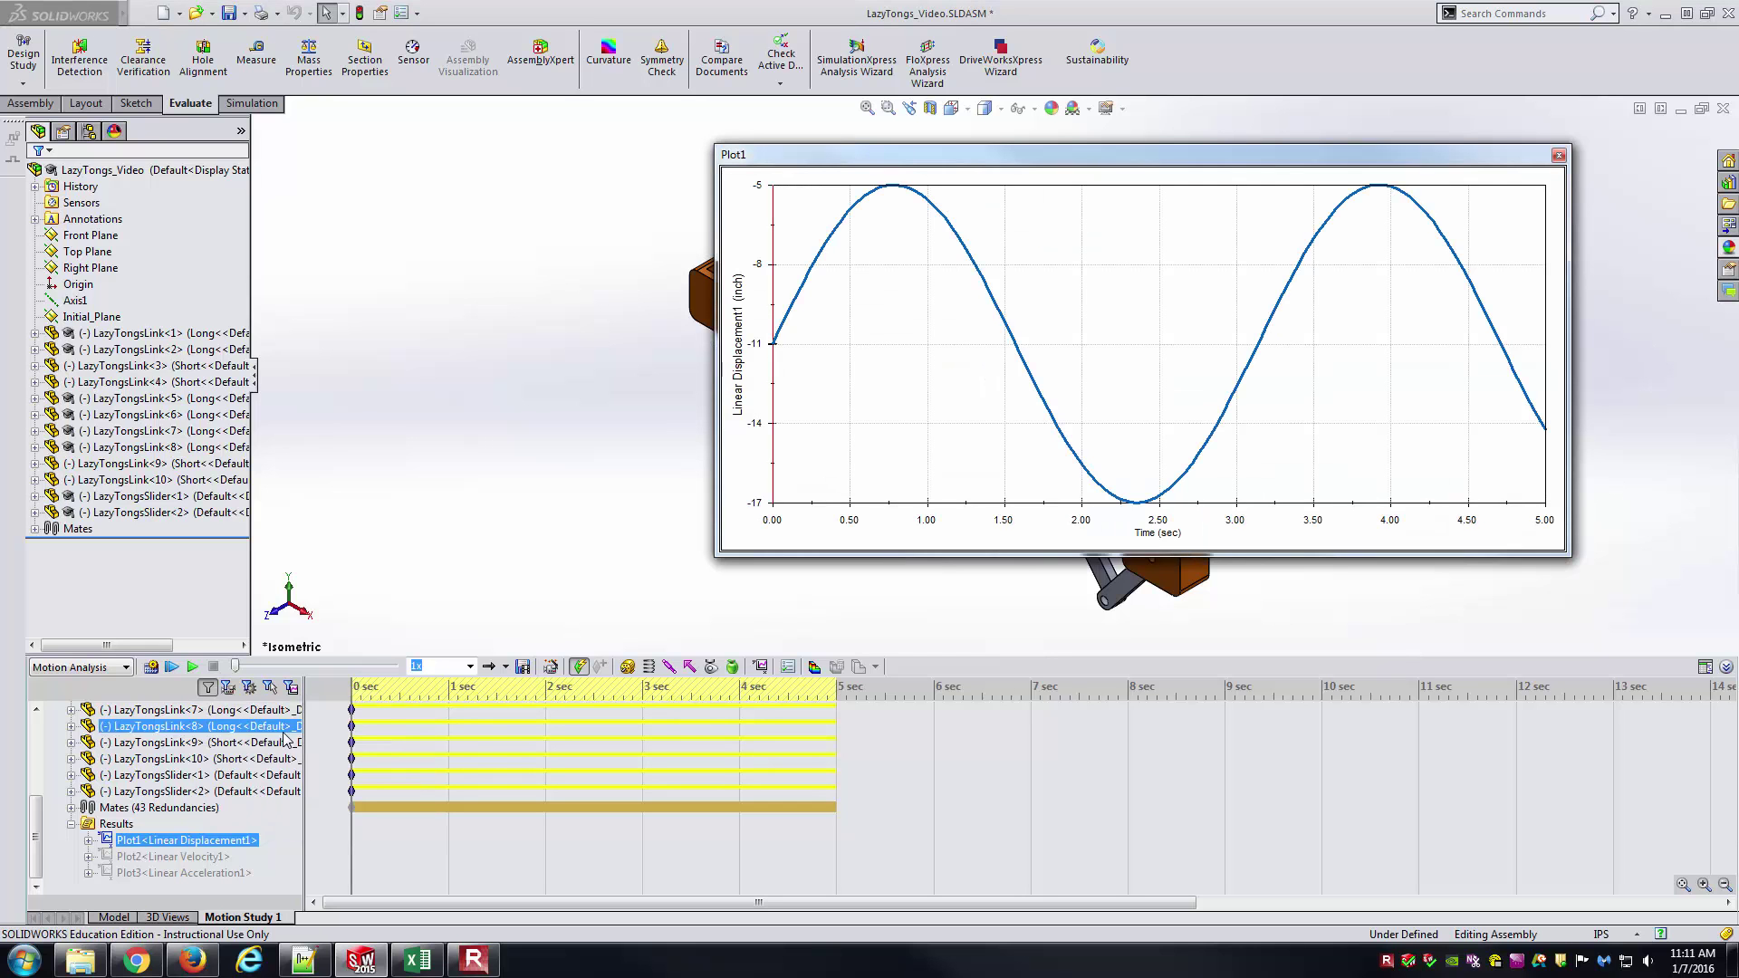
left_click_drag(897, 158, 815, 166)
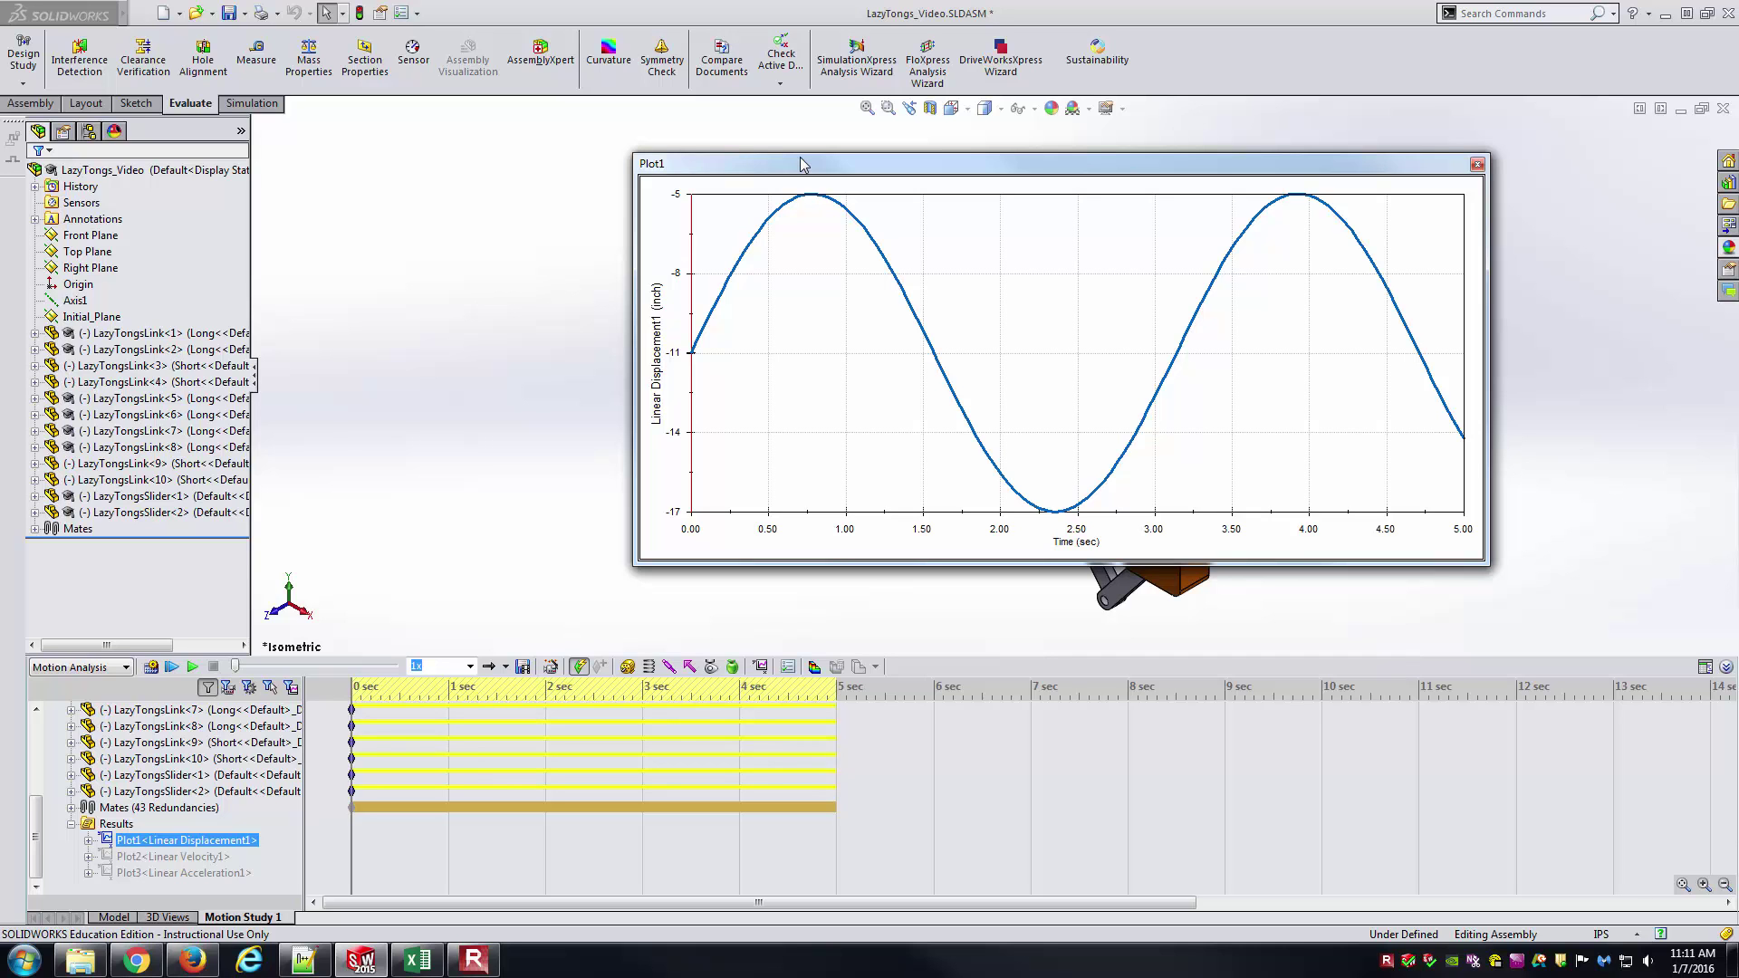
right_click(952, 276)
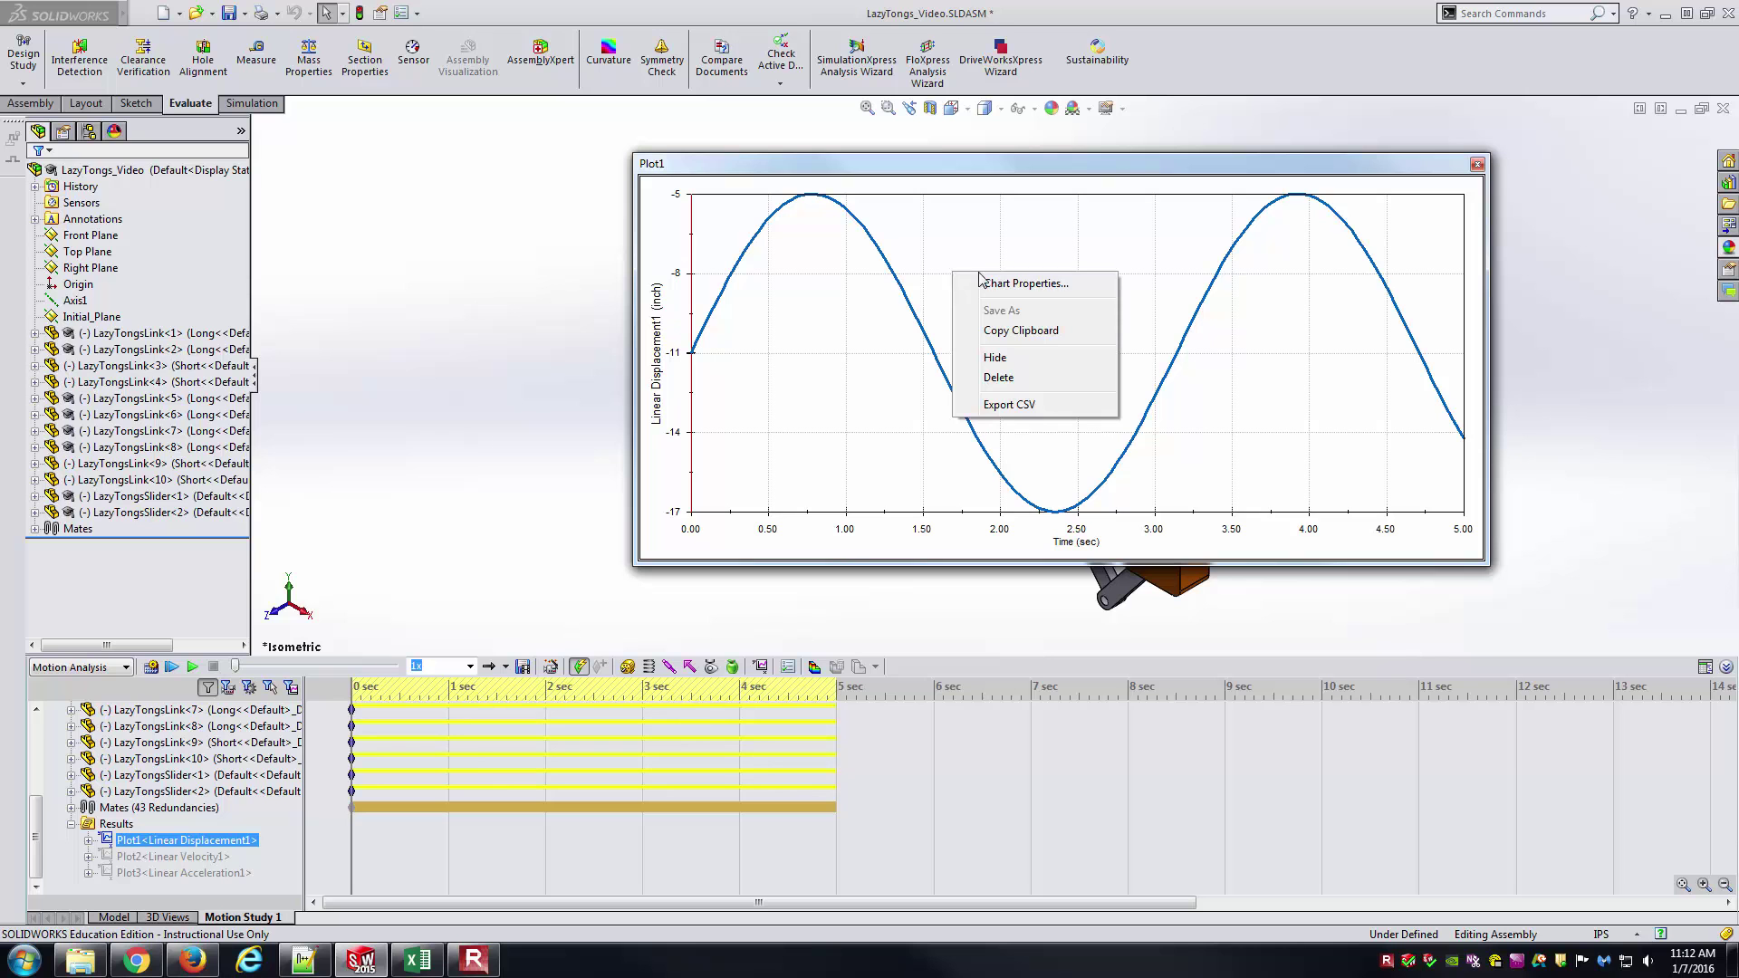
left_click(1012, 404)
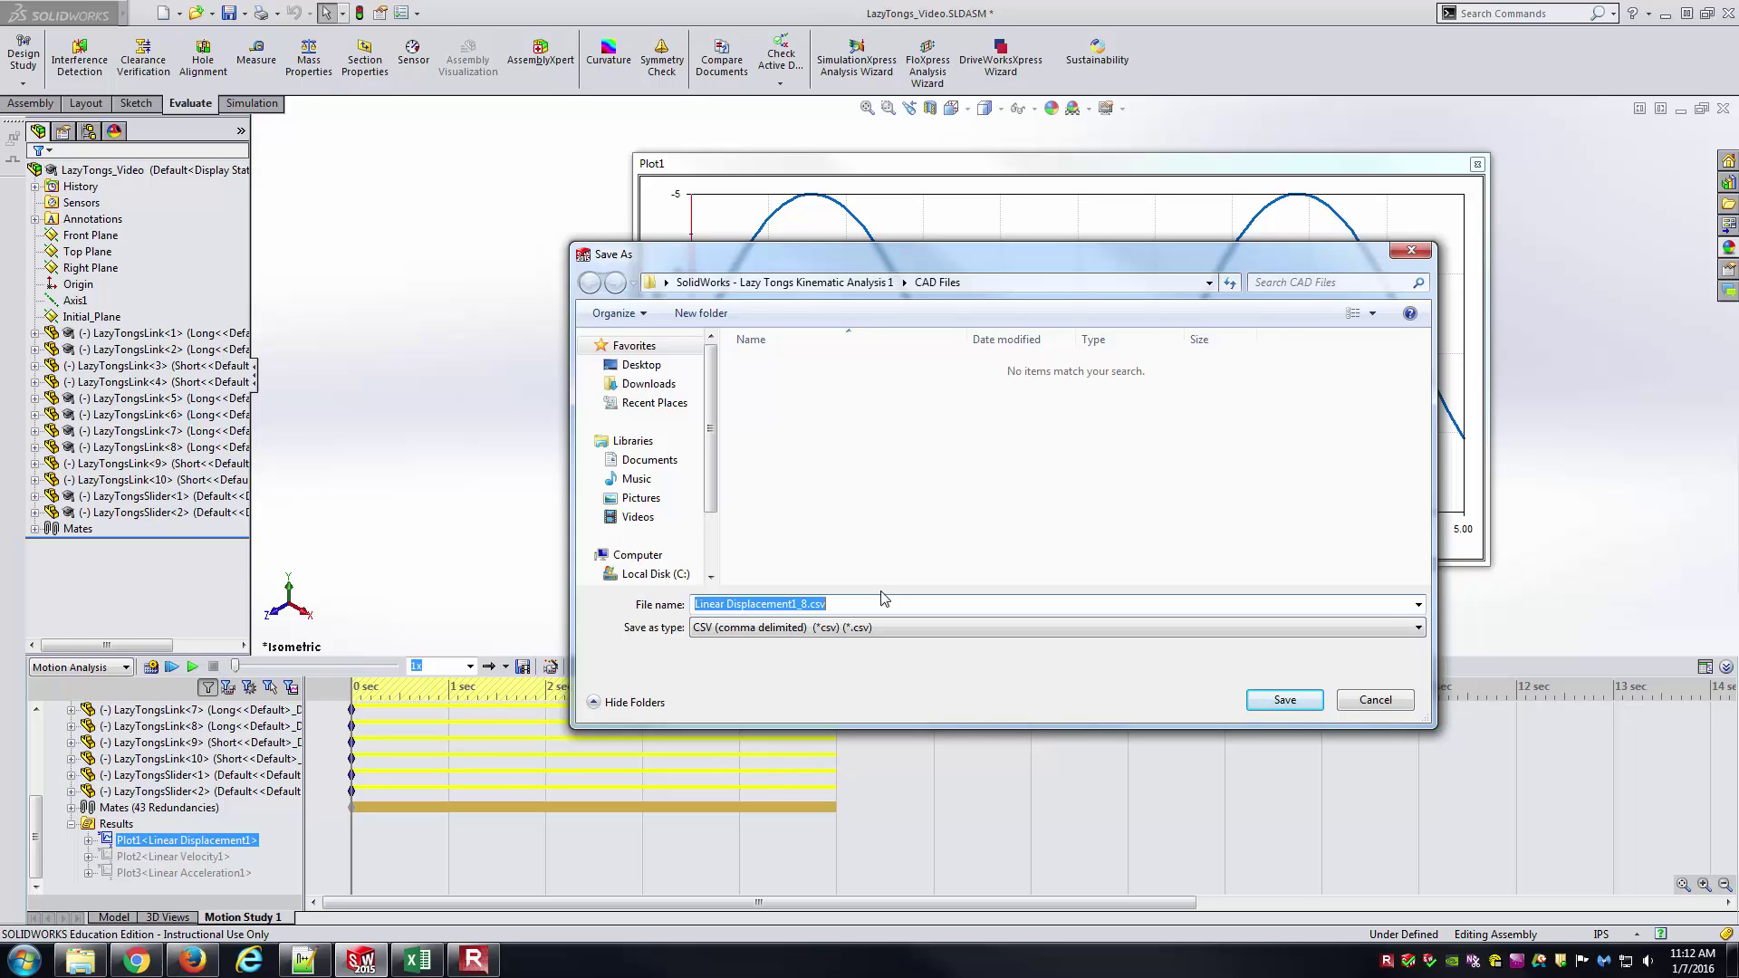
key("Return")
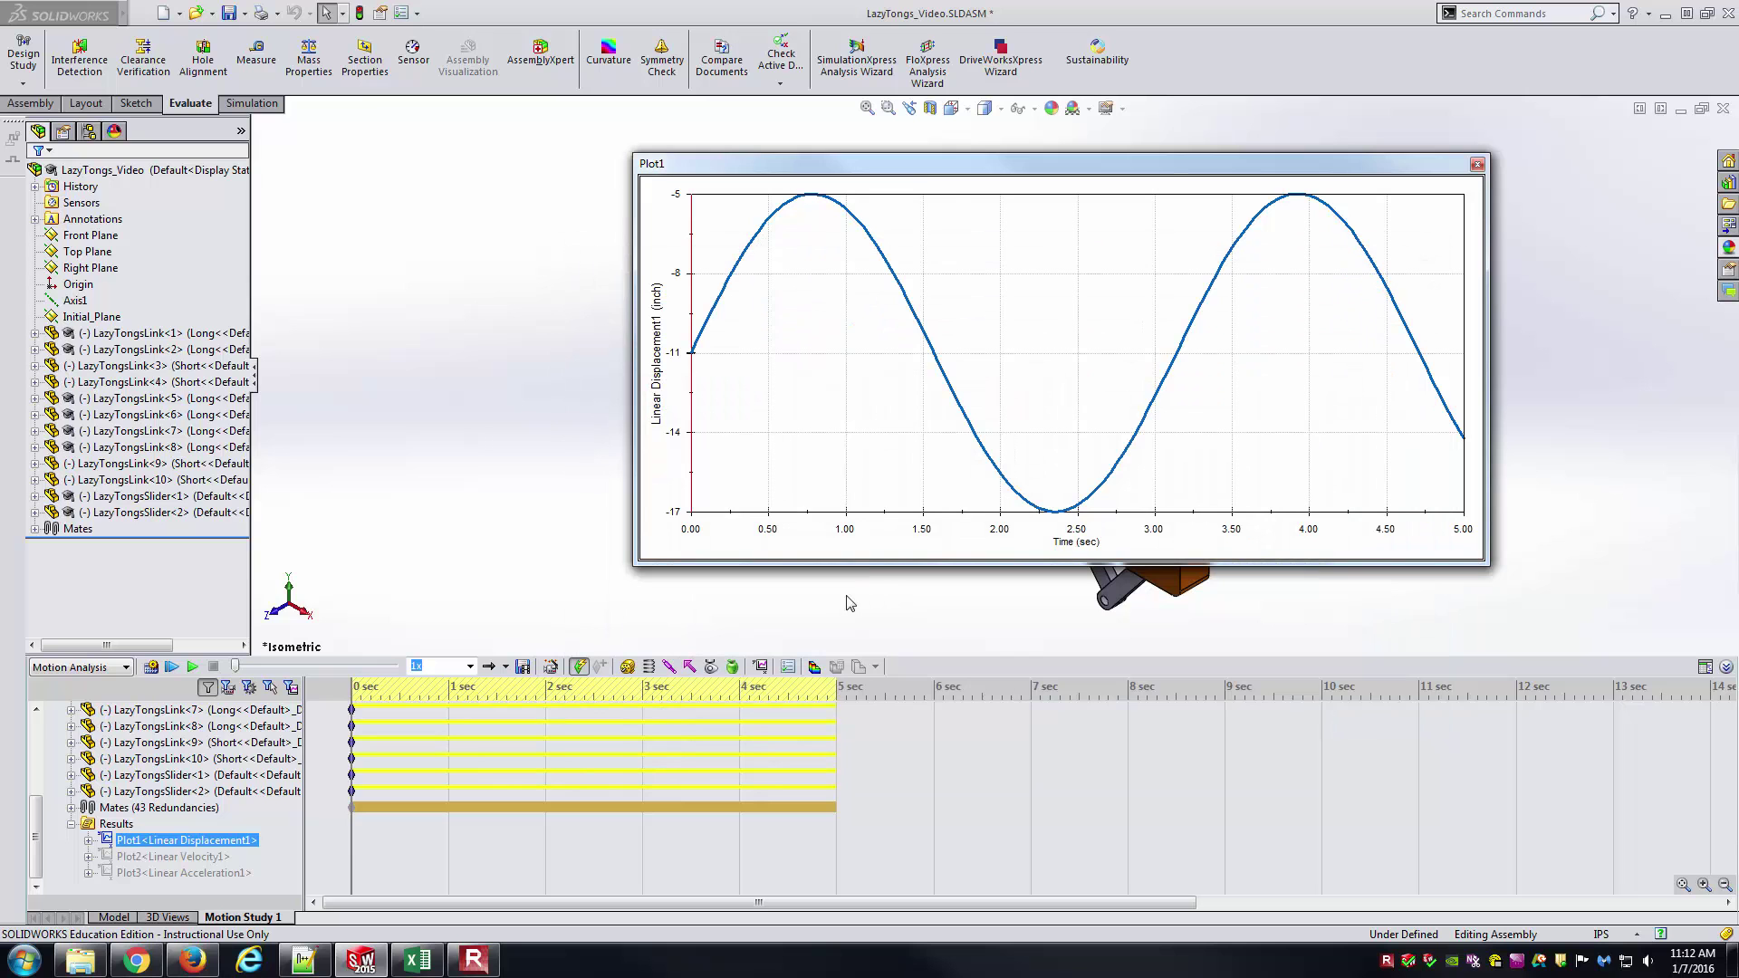
Step: Export the Plot1 displacement results to a spreadsheet
left_click_drag(920, 173, 971, 172)
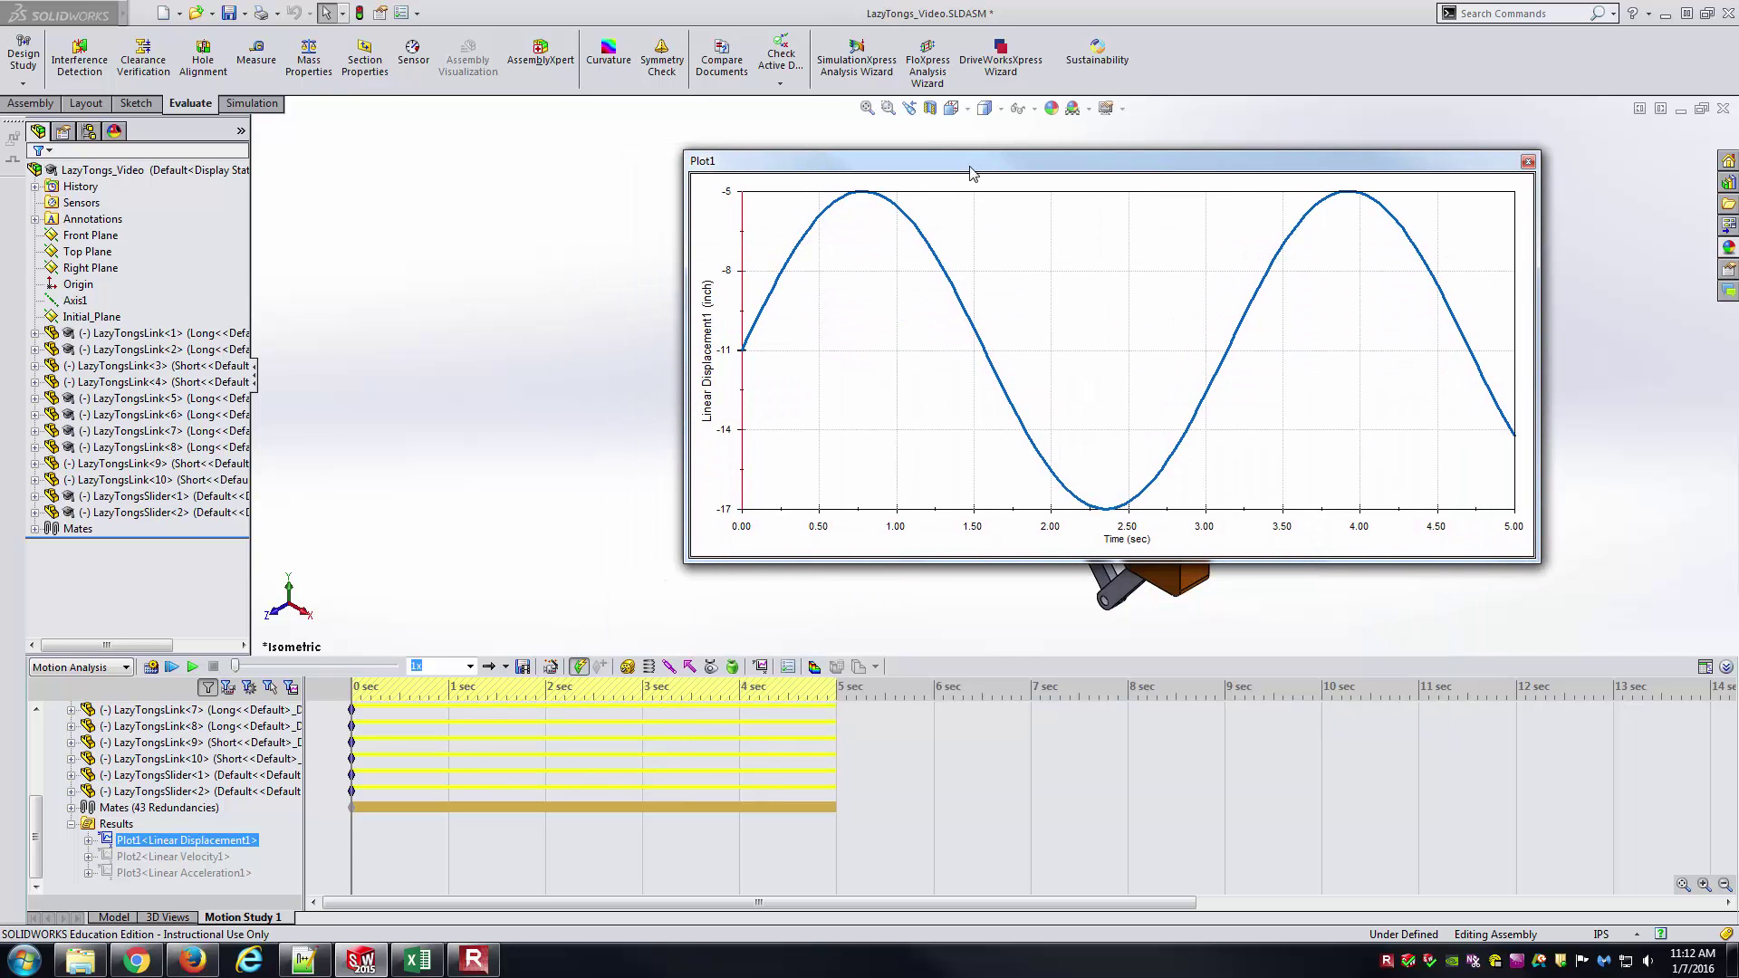
right_click(243, 843)
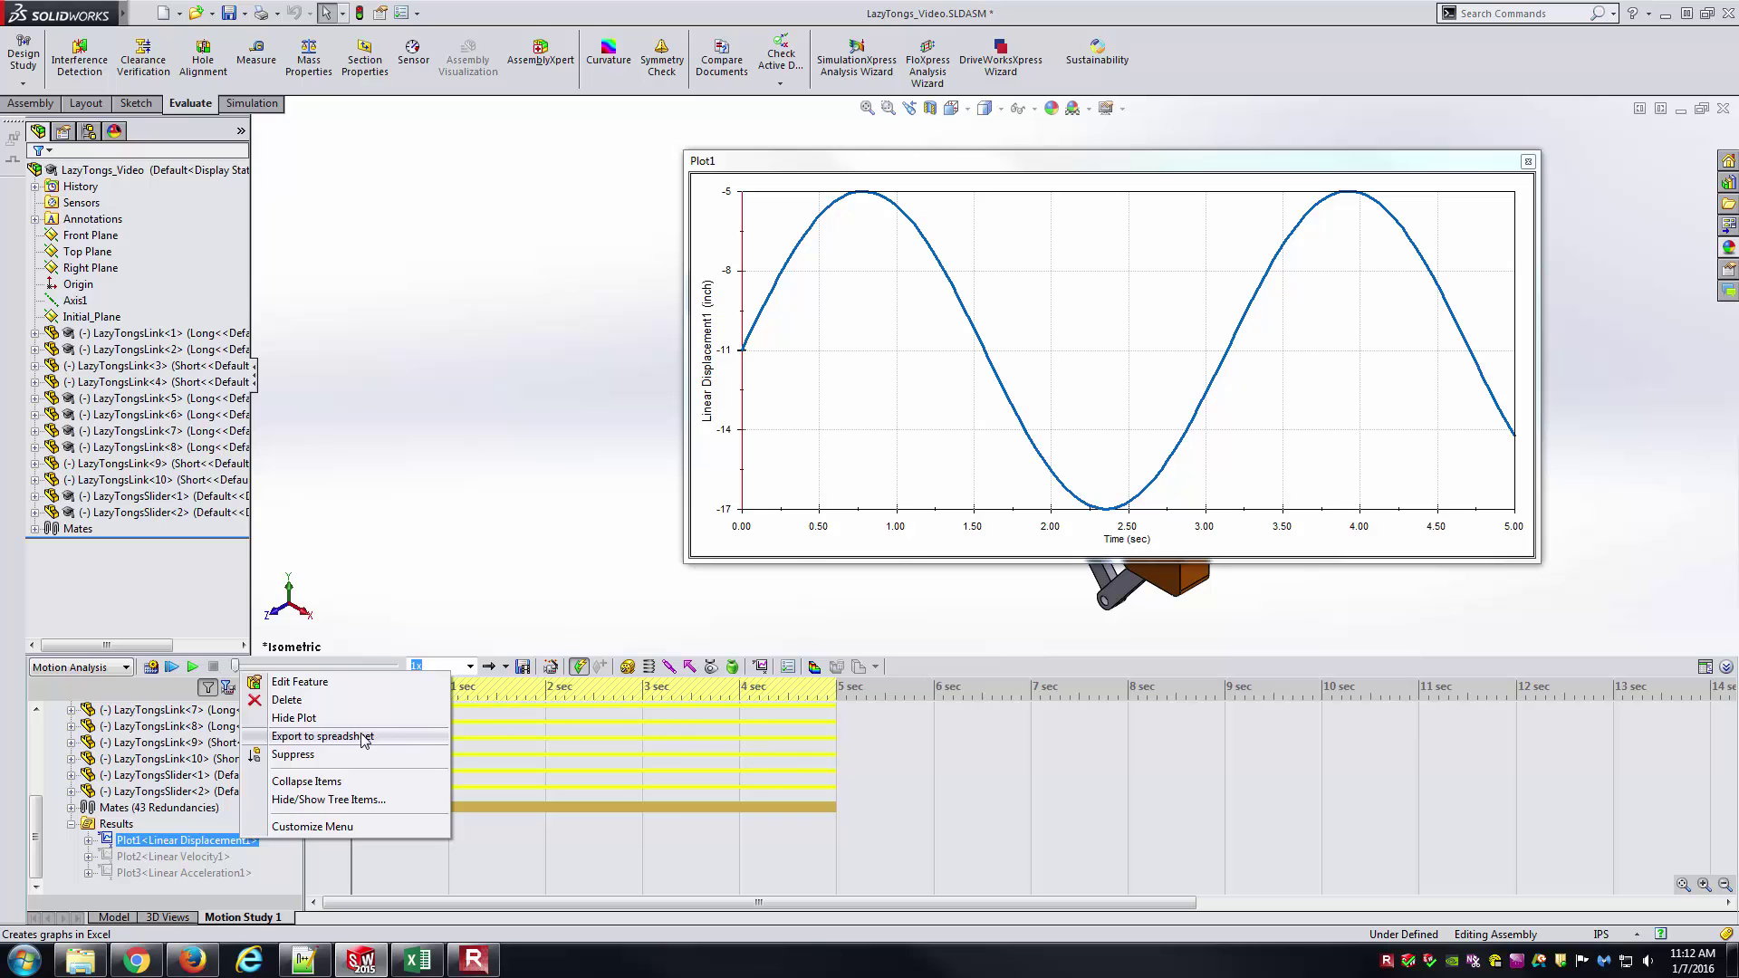
left_click(365, 736)
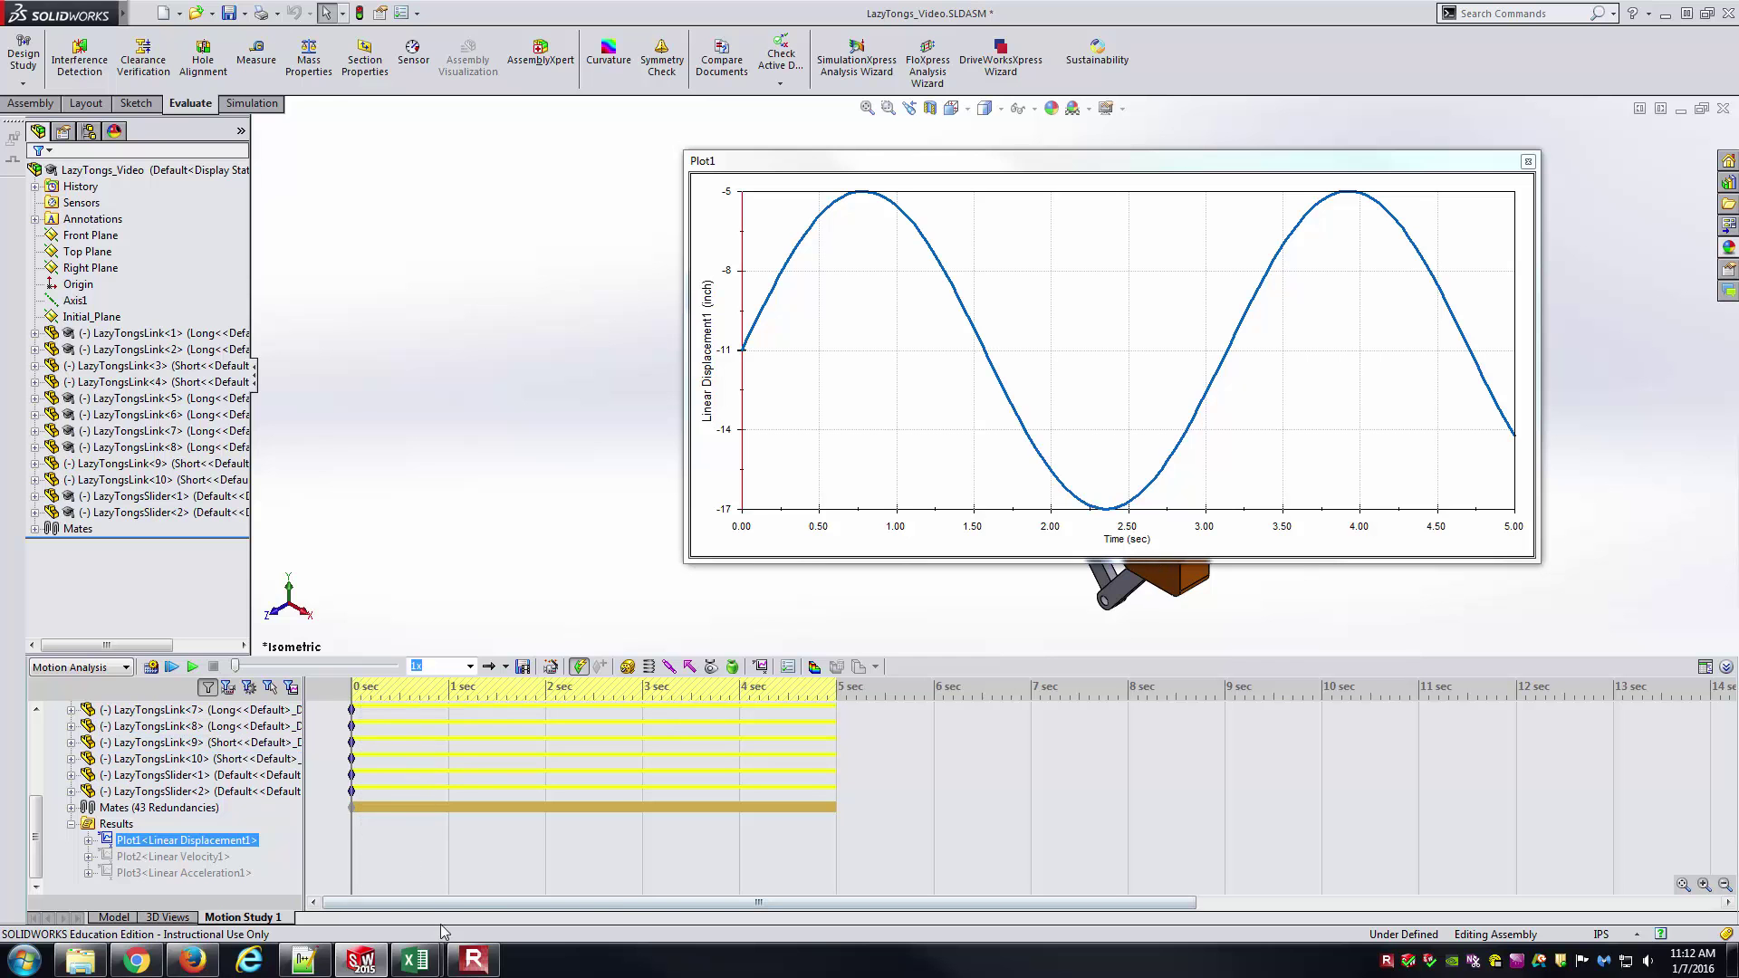
Step: Return to the SolidWorks_LazyTongs_AnalysisVerification workbook in Excel
mouse_move(435, 966)
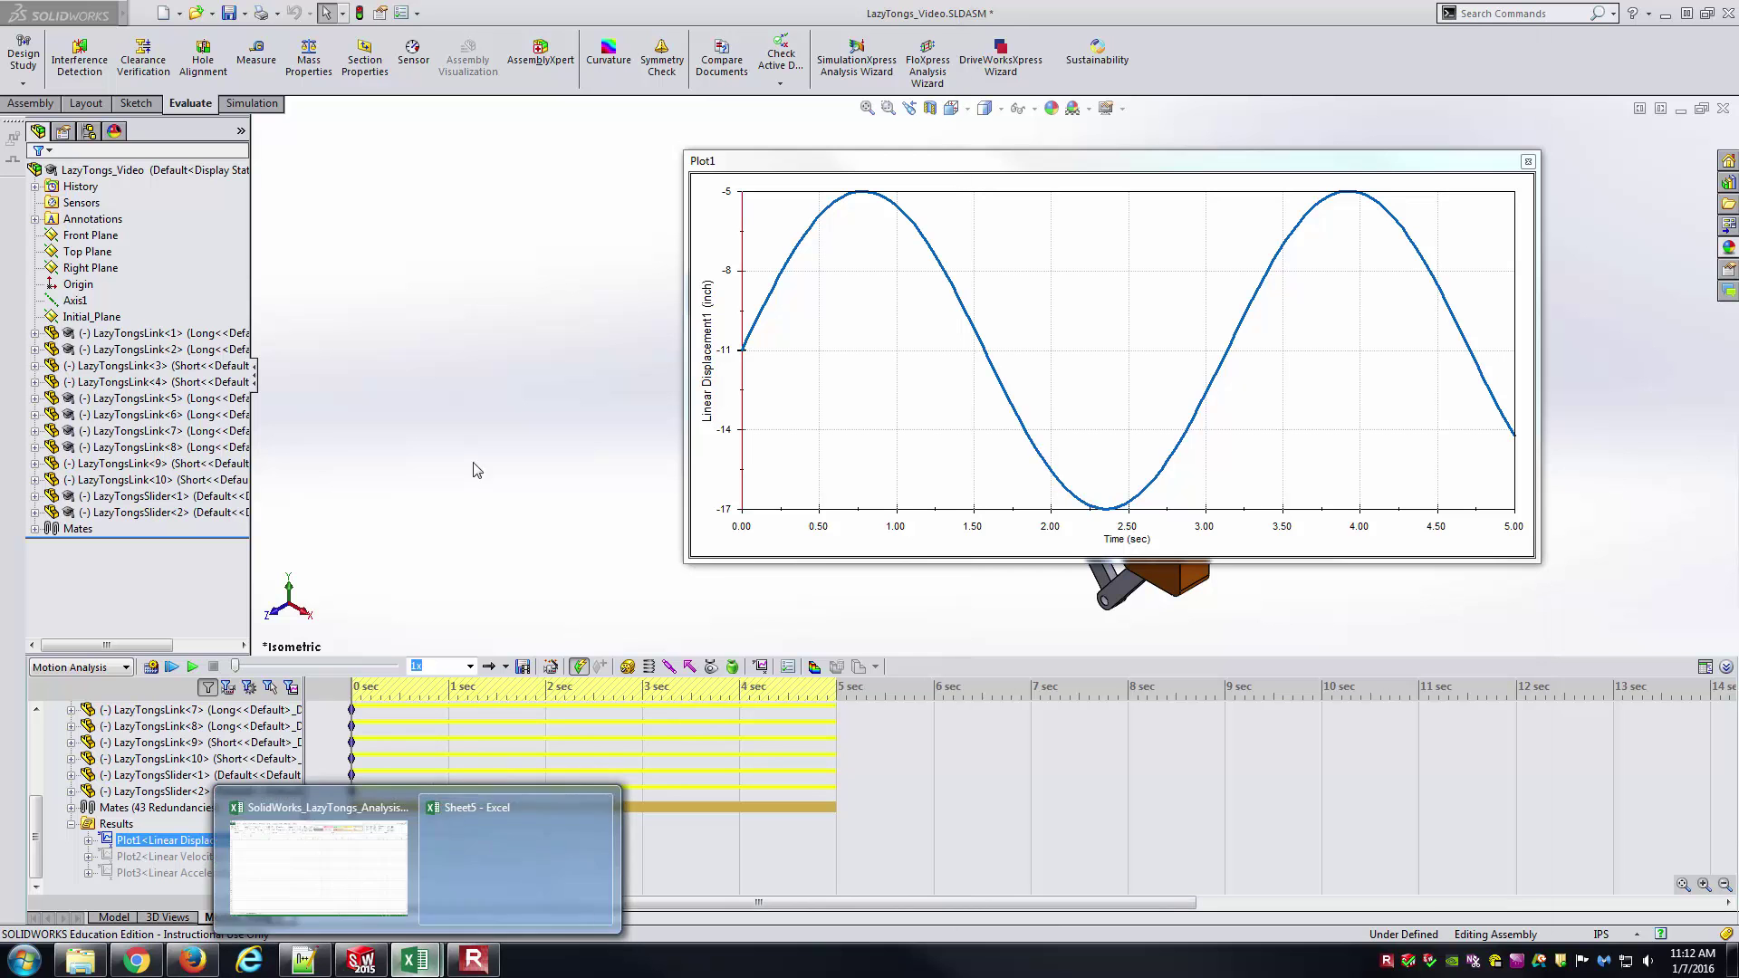
left_click(444, 741)
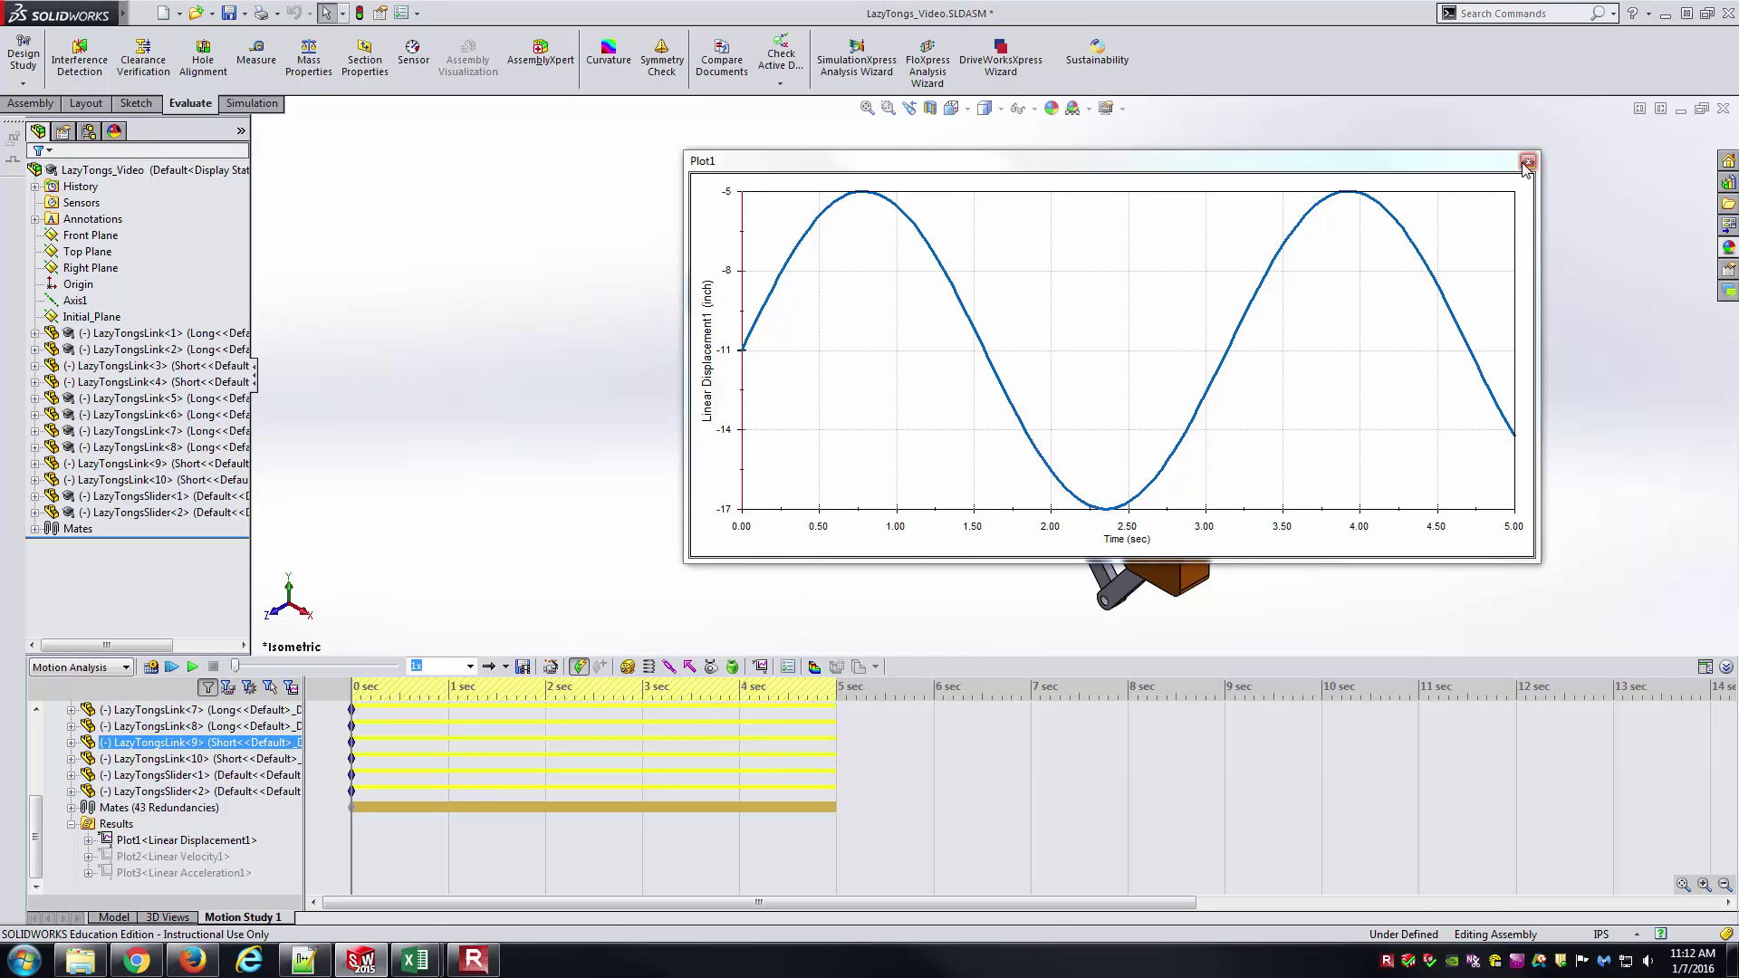
key("Escape")
key("alt+Tab")
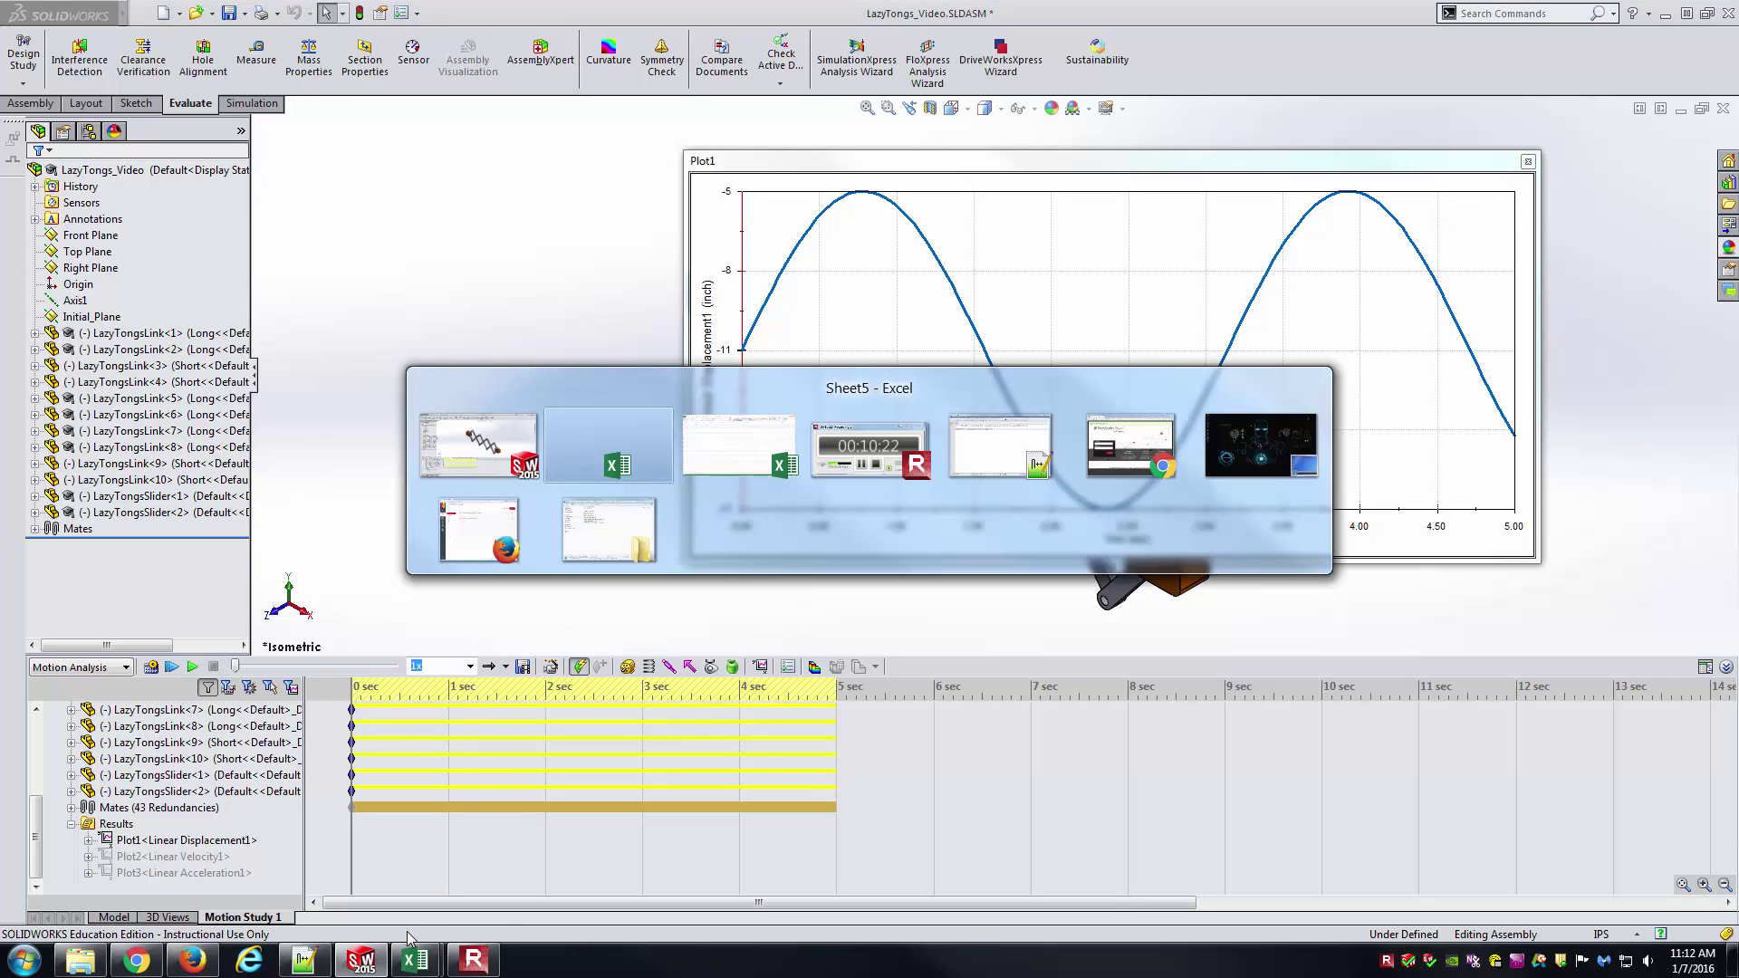
key("Escape")
key("alt+Tab")
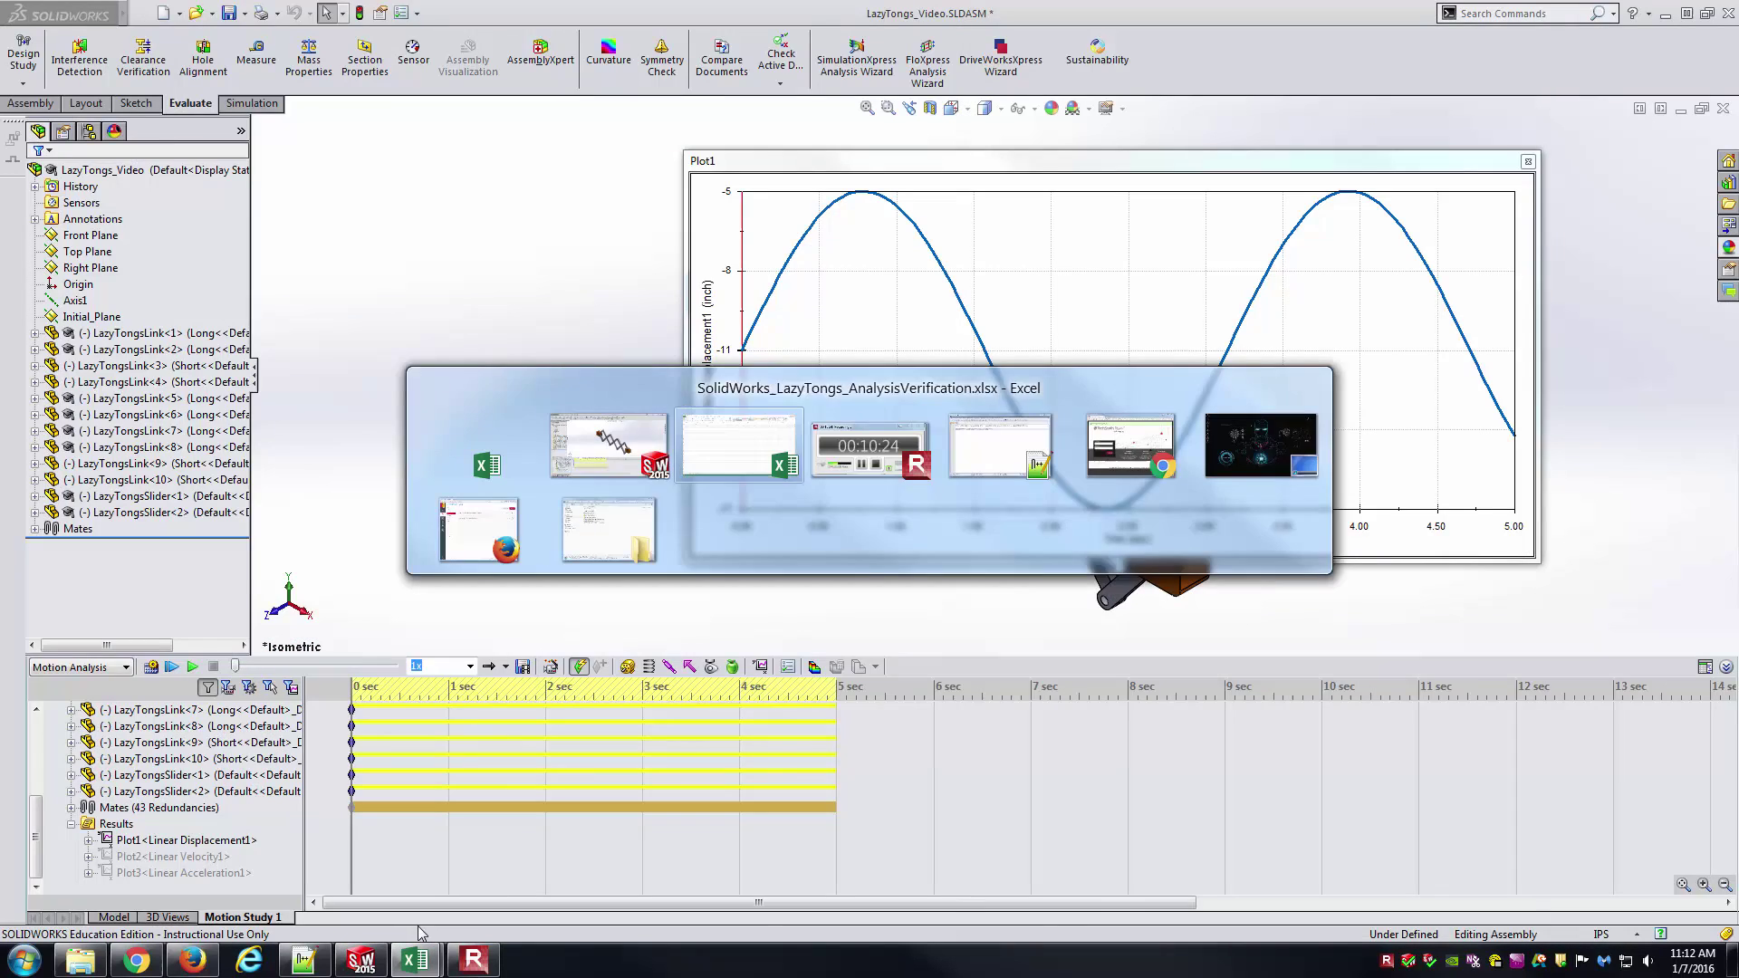
Step: Place the exported Sheet5 workbook on the right half and view its Sheet1 displacement data
left_click(471, 670)
left_click(416, 960)
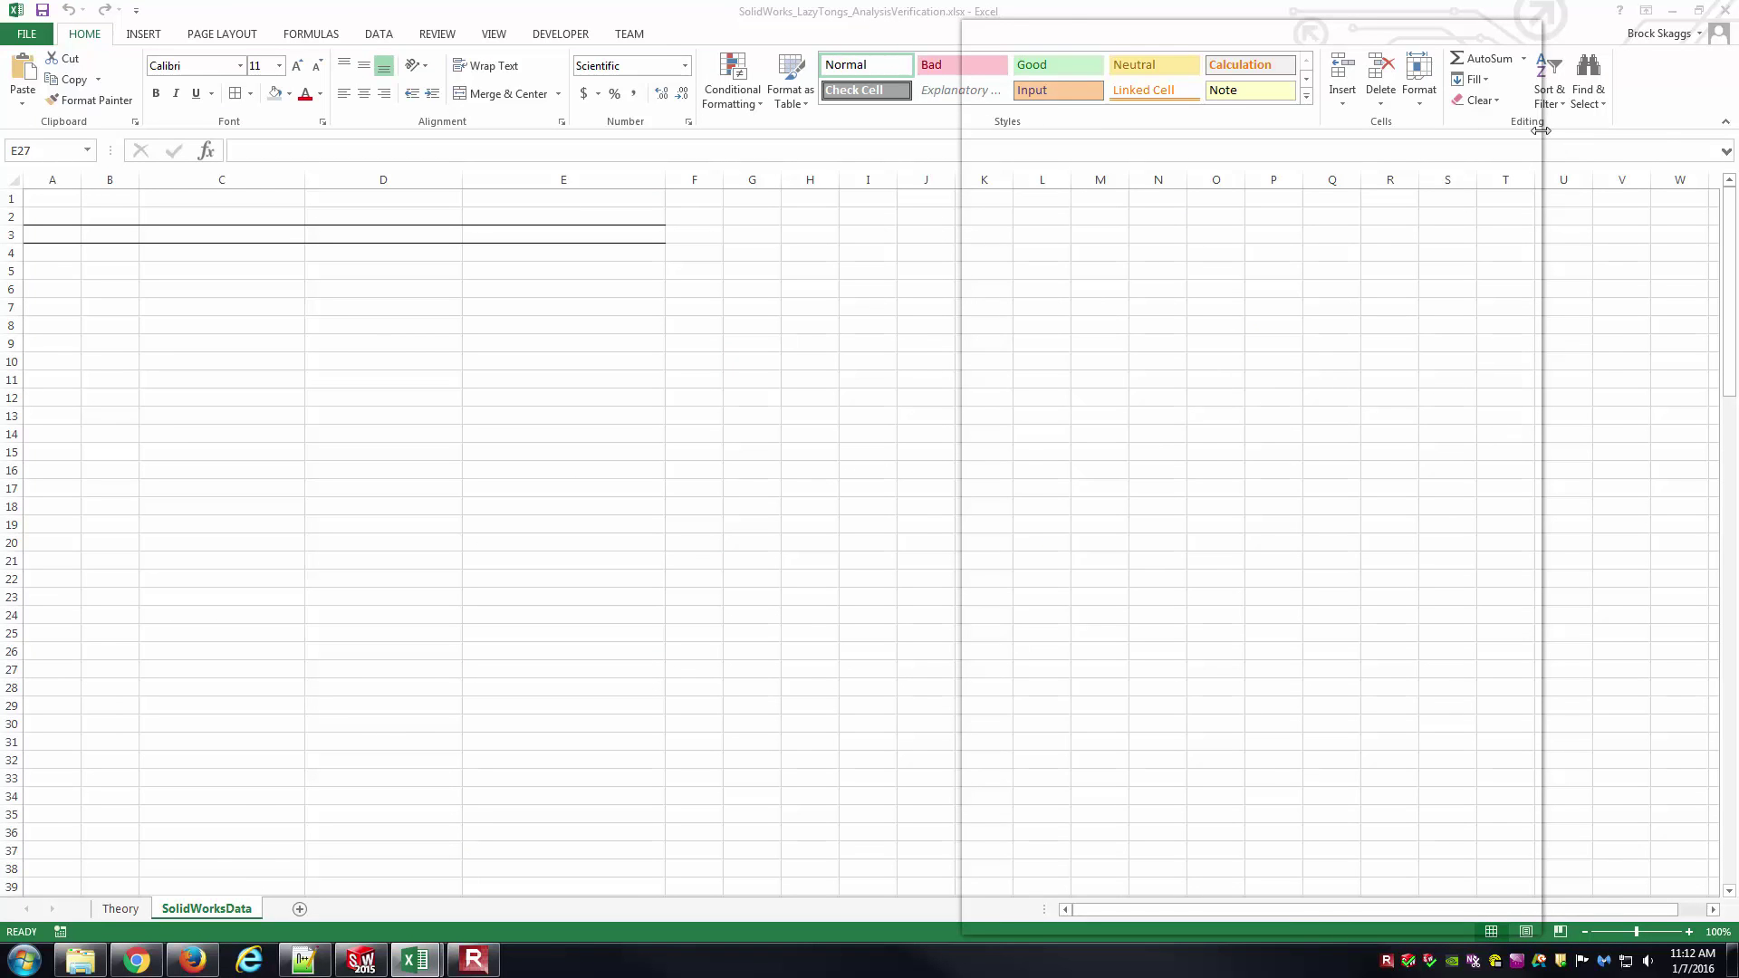
left_click_drag(1302, 40, 1220, 56)
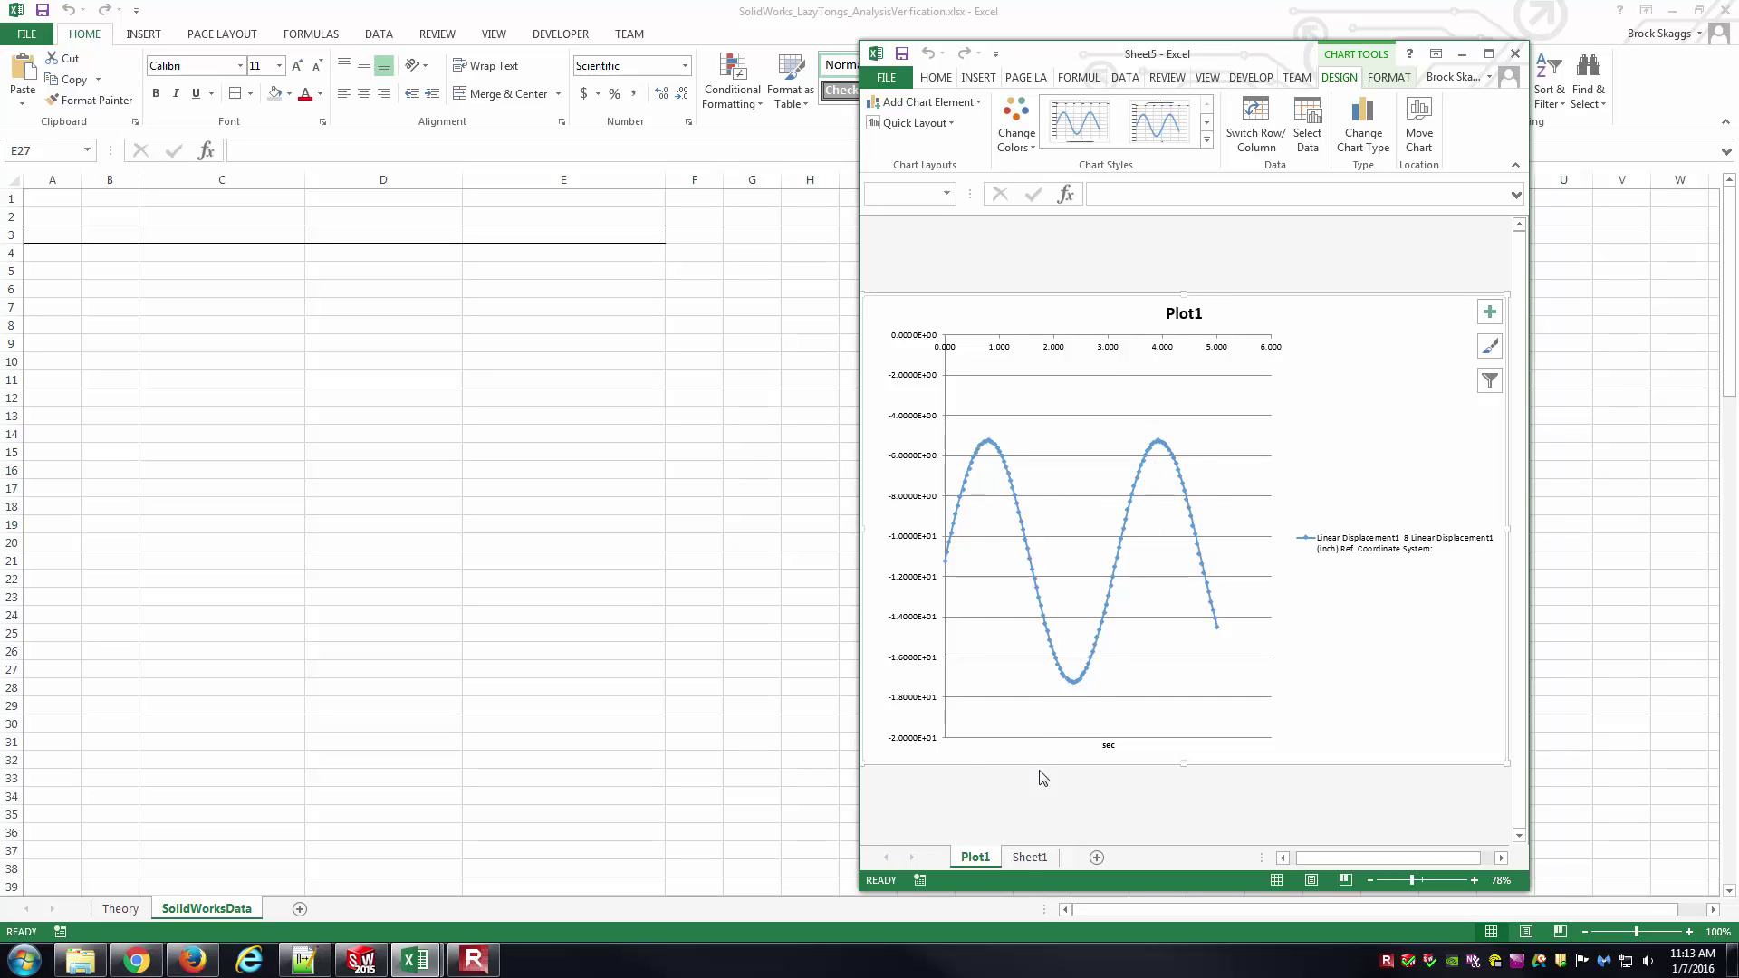
left_click(1026, 857)
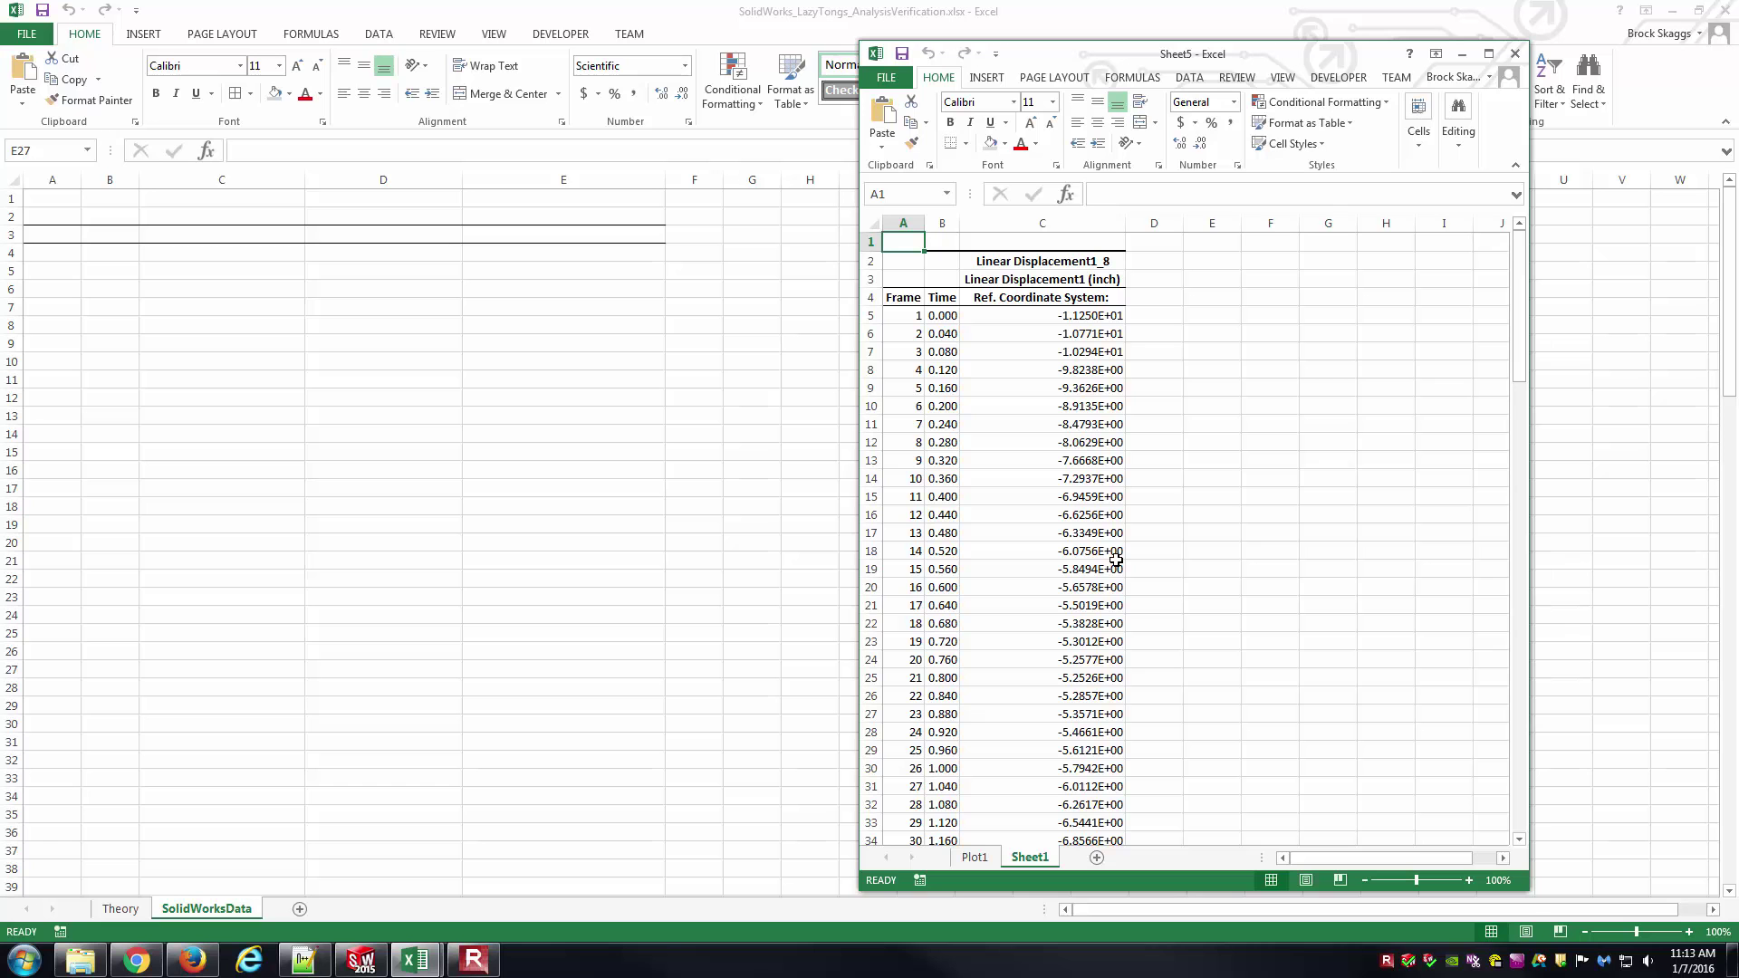
Step: Copy the Frame, Time and Linear Displacement1 columns into the SolidWorksData sheet
left_click(1194, 440)
left_click_drag(903, 261, 1106, 806)
key("ctrl+c")
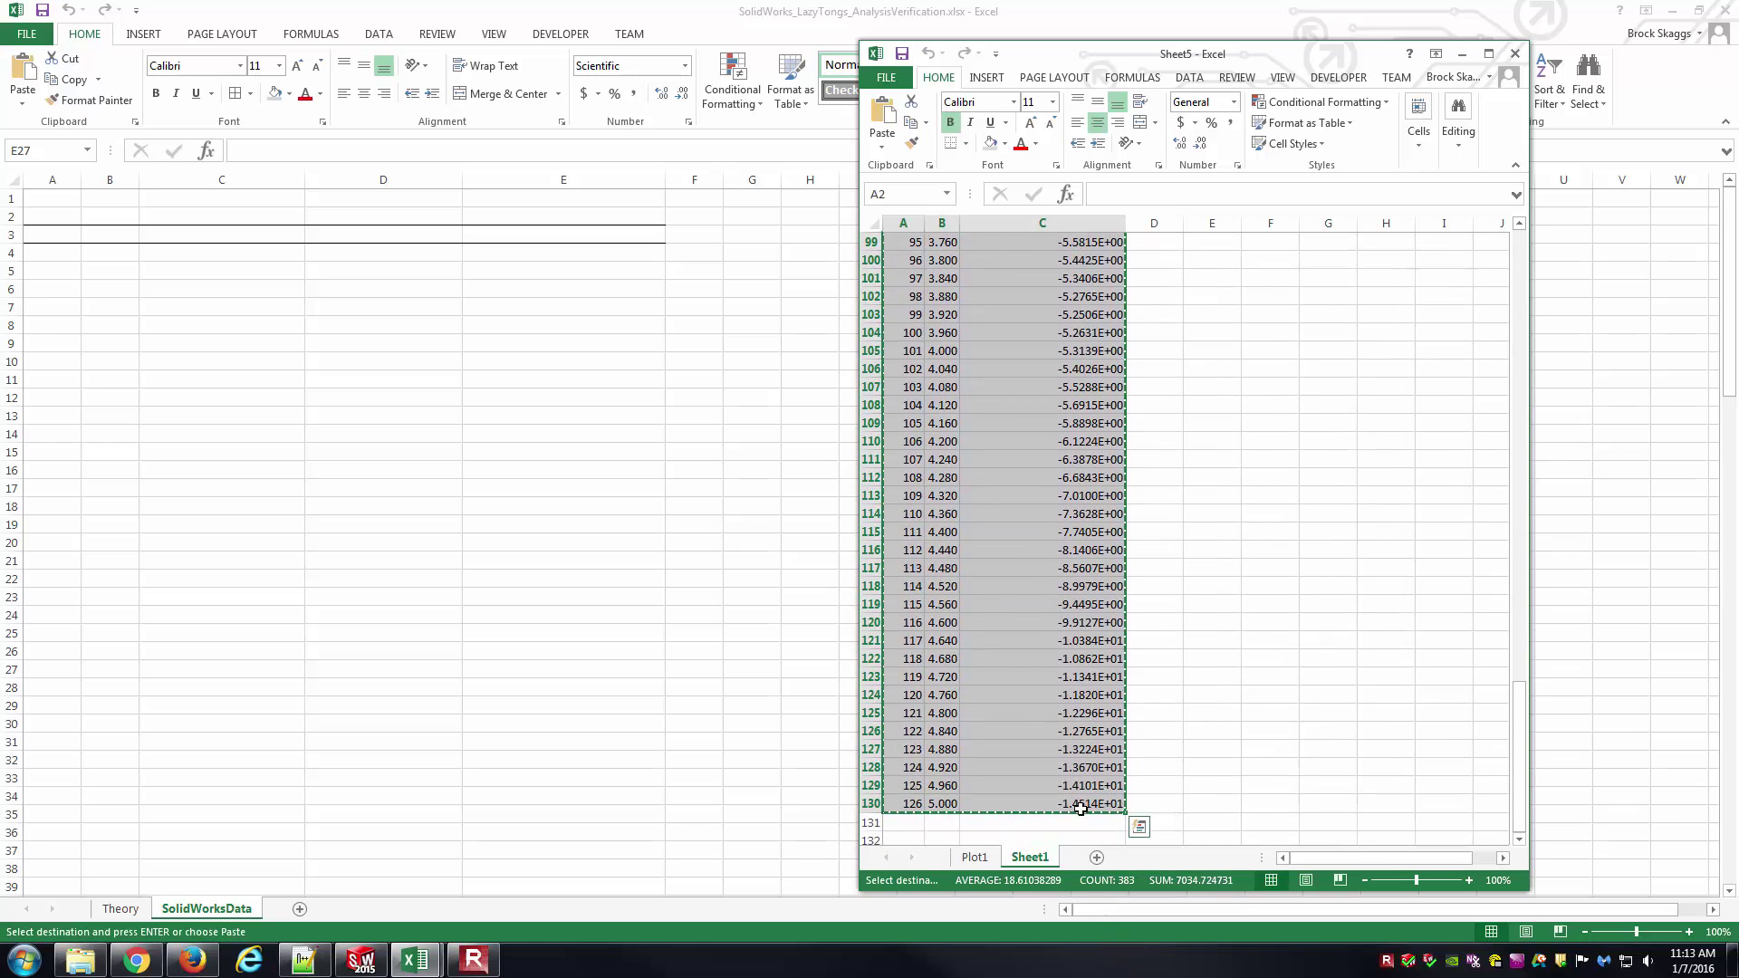
left_click(47, 215)
key("ctrl+v")
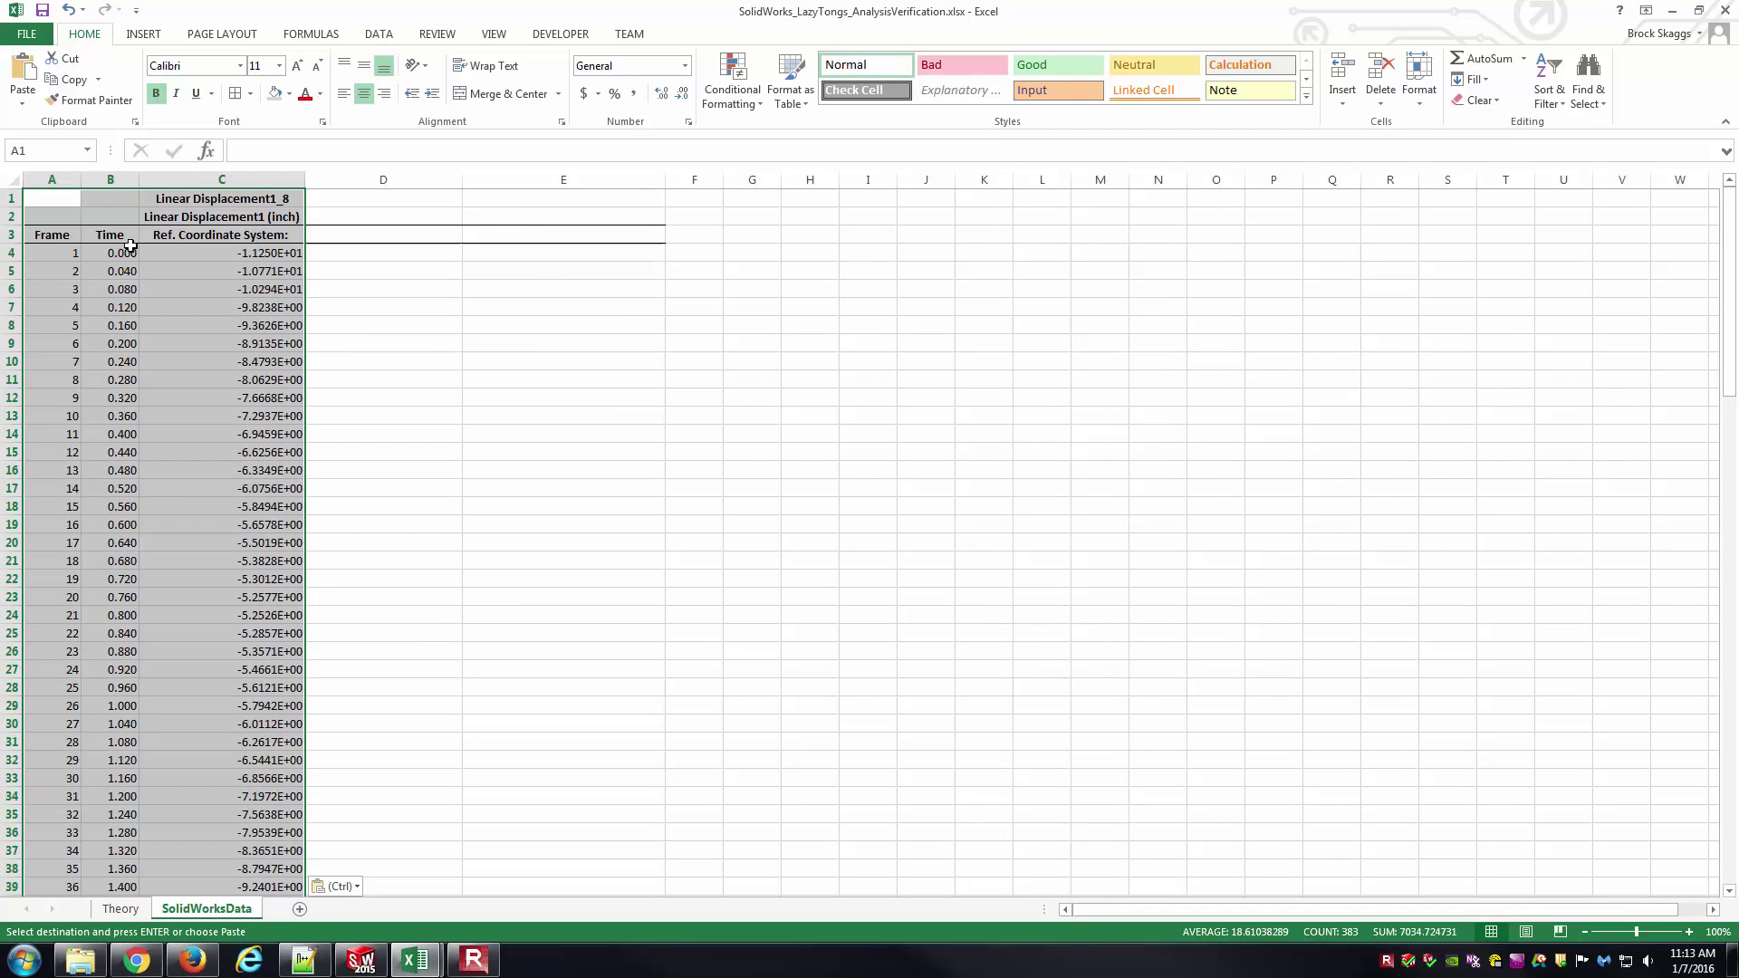
left_click(471, 378)
key("Escape")
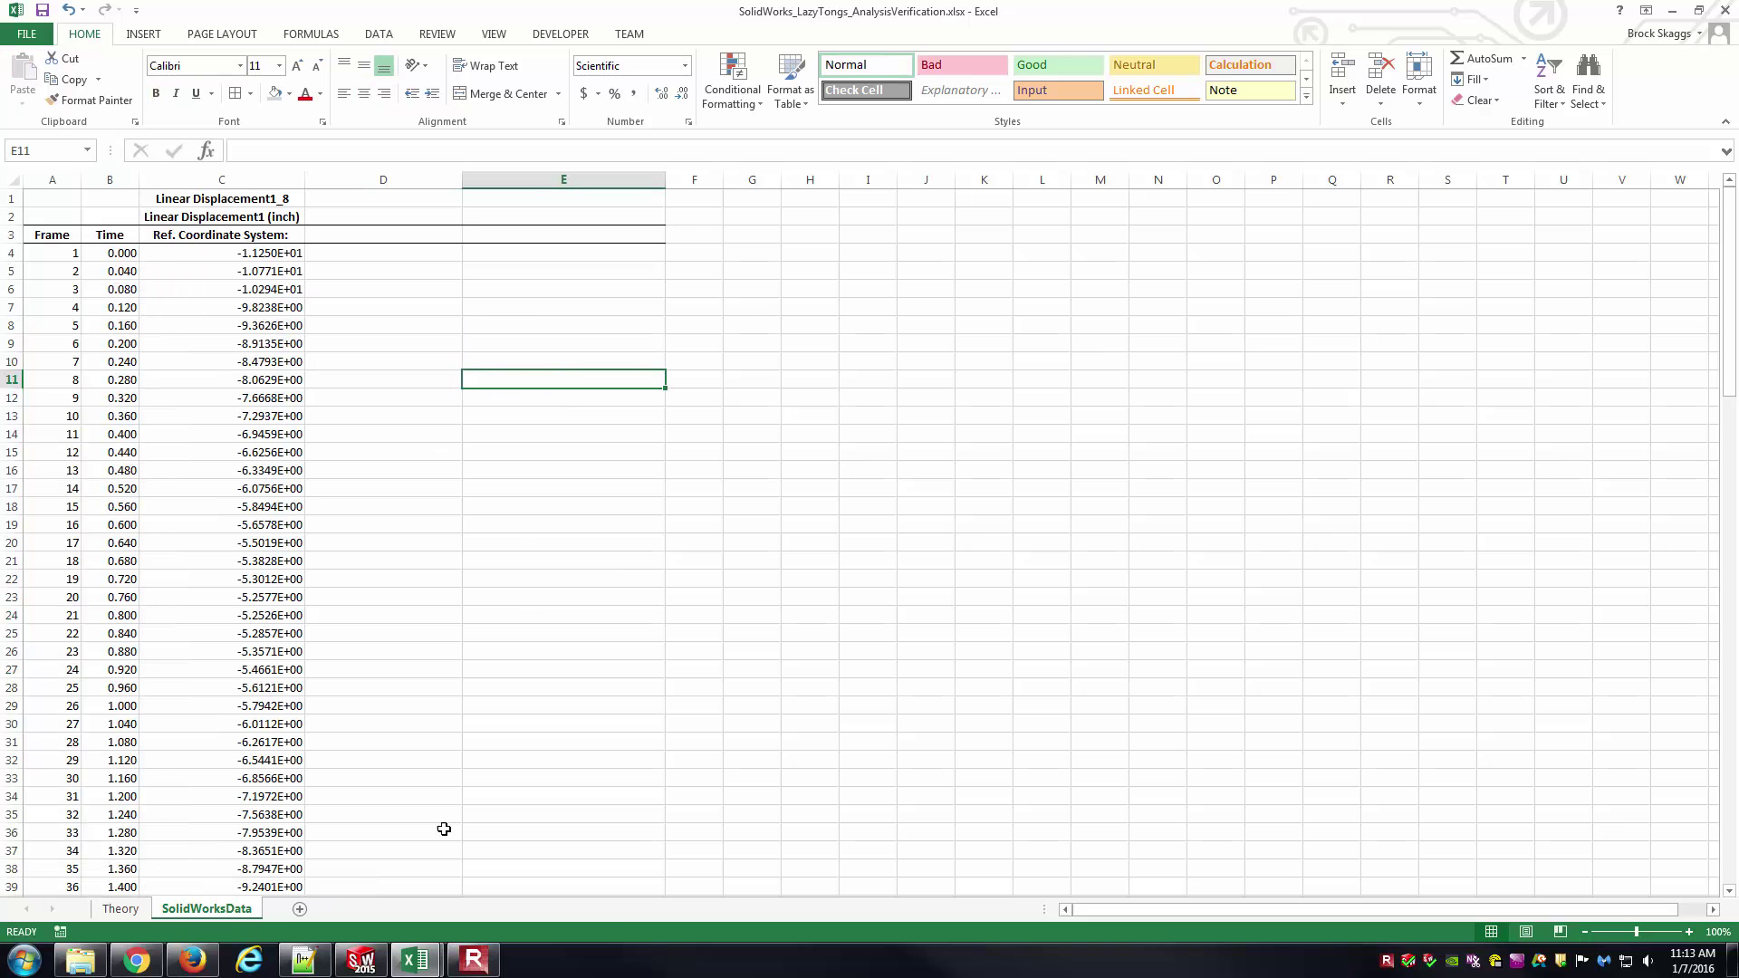
Step: Close the exported Sheet5 workbook without saving
left_click(415, 960)
mouse_move(495, 855)
mouse_move(415, 961)
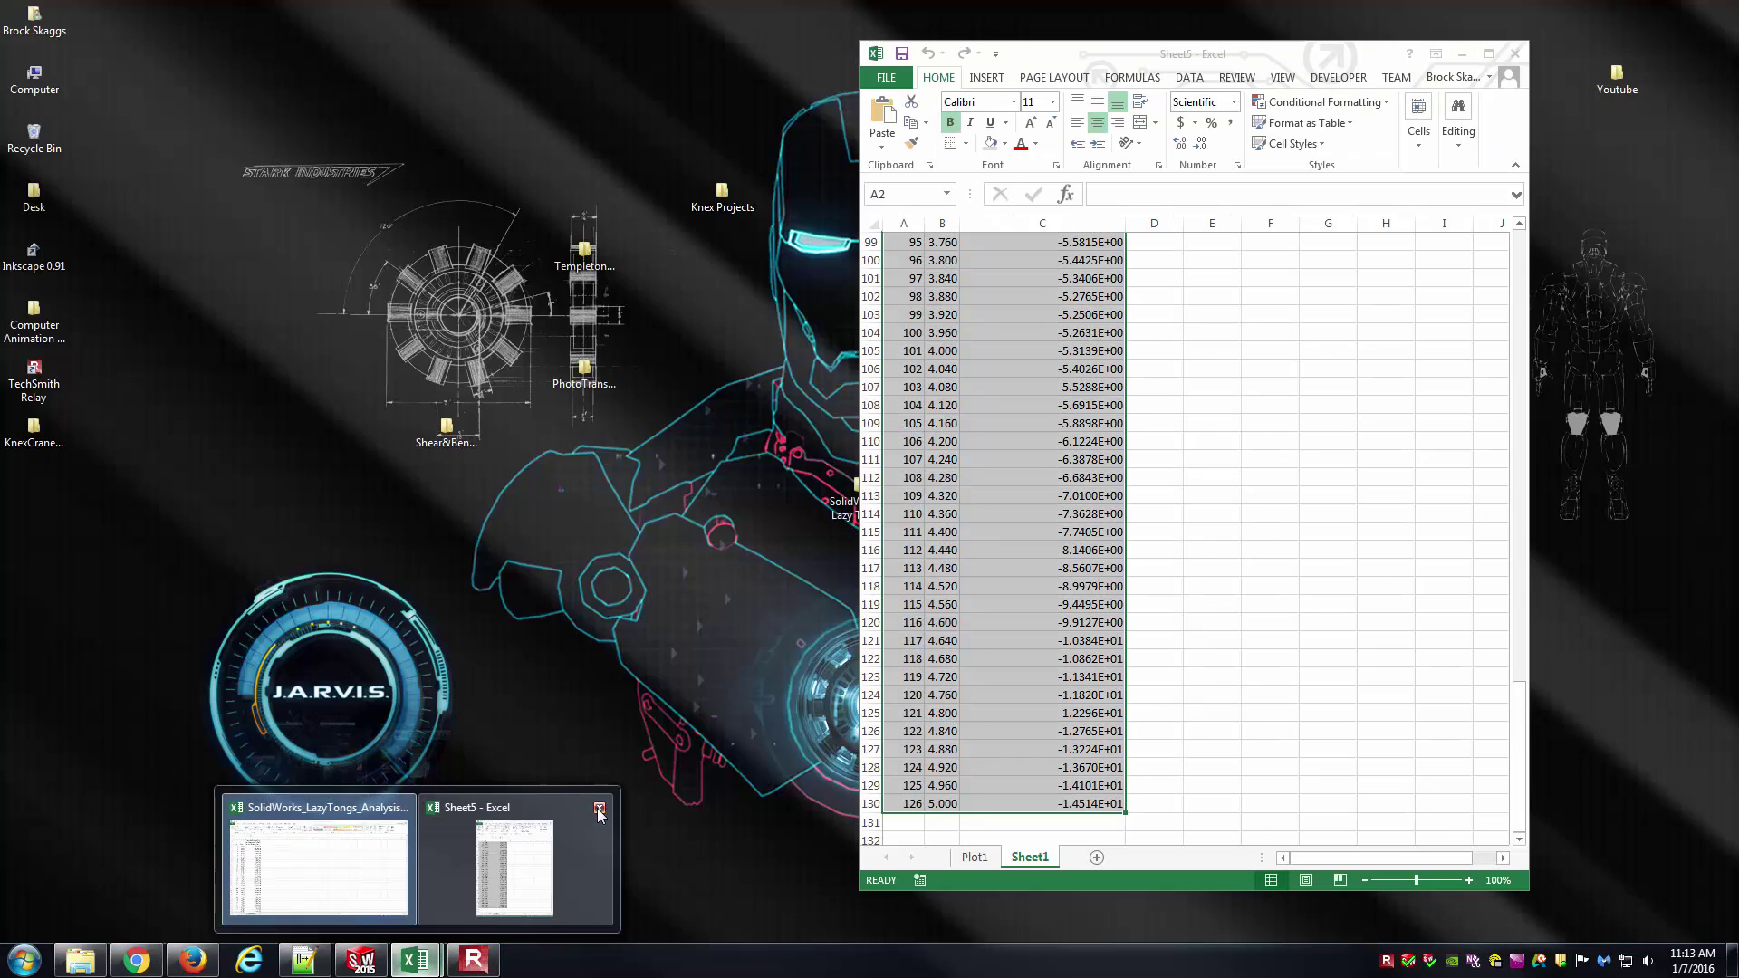
left_click(599, 812)
left_click(860, 498)
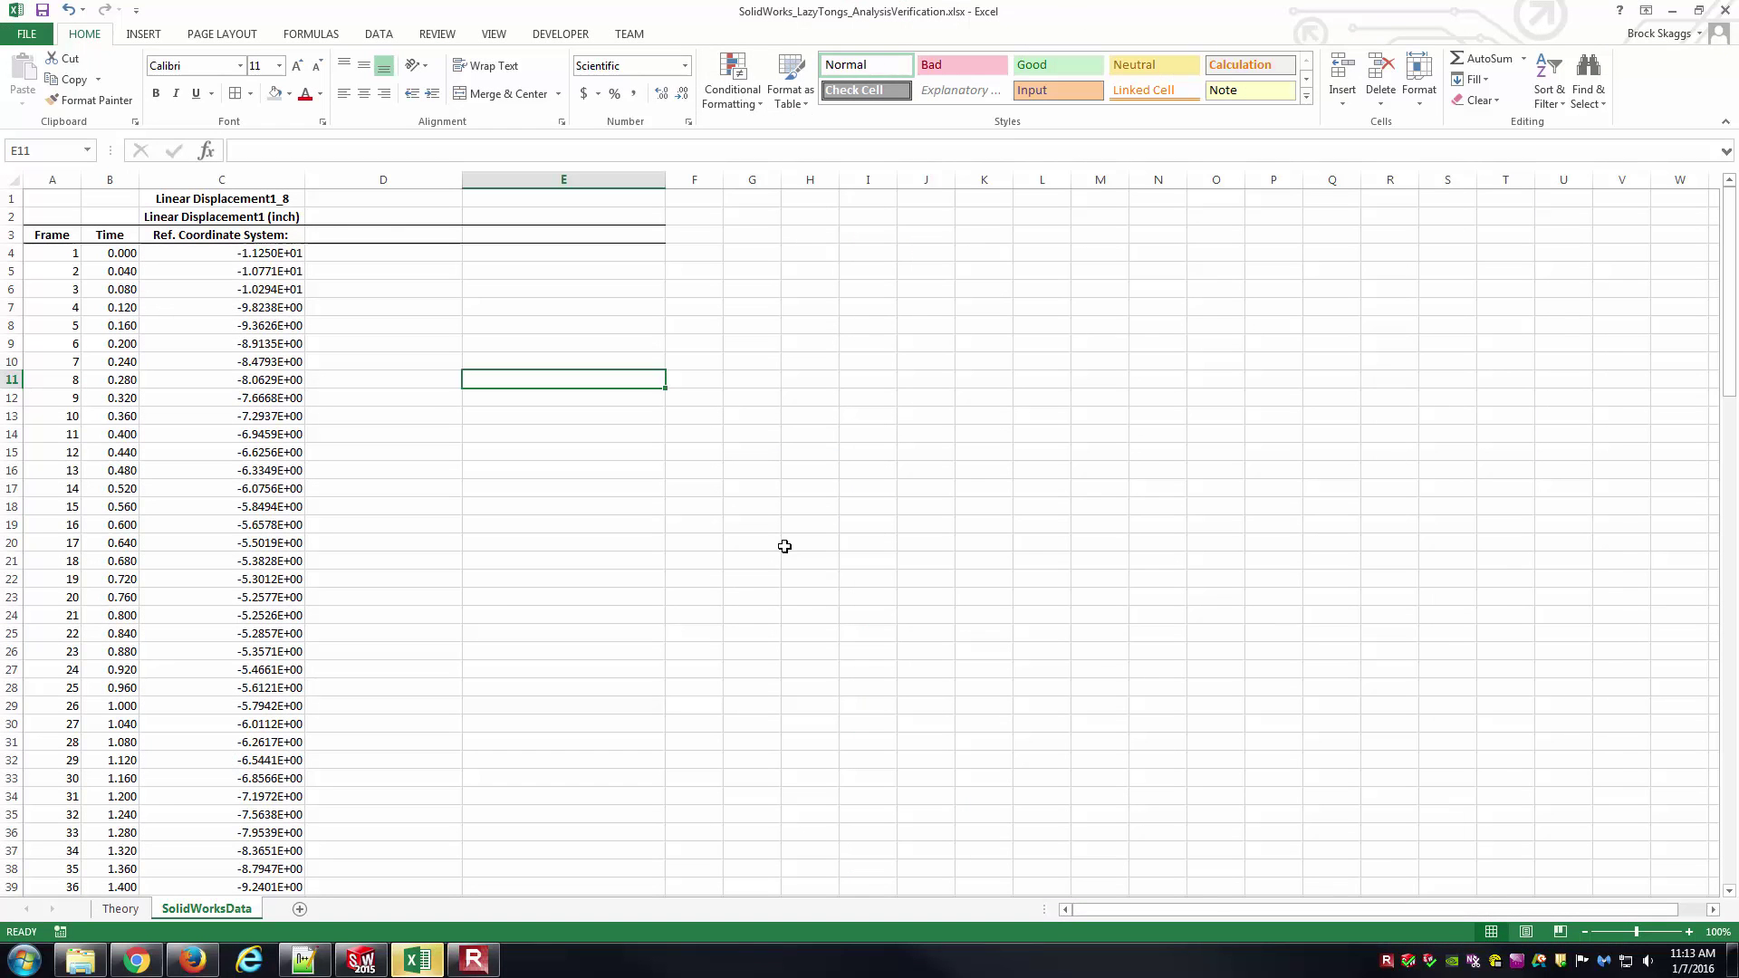
Step: Compare the Theory and SolidWorksData sheets, then close the SOLIDWORKS displacement plot
left_click(641, 557)
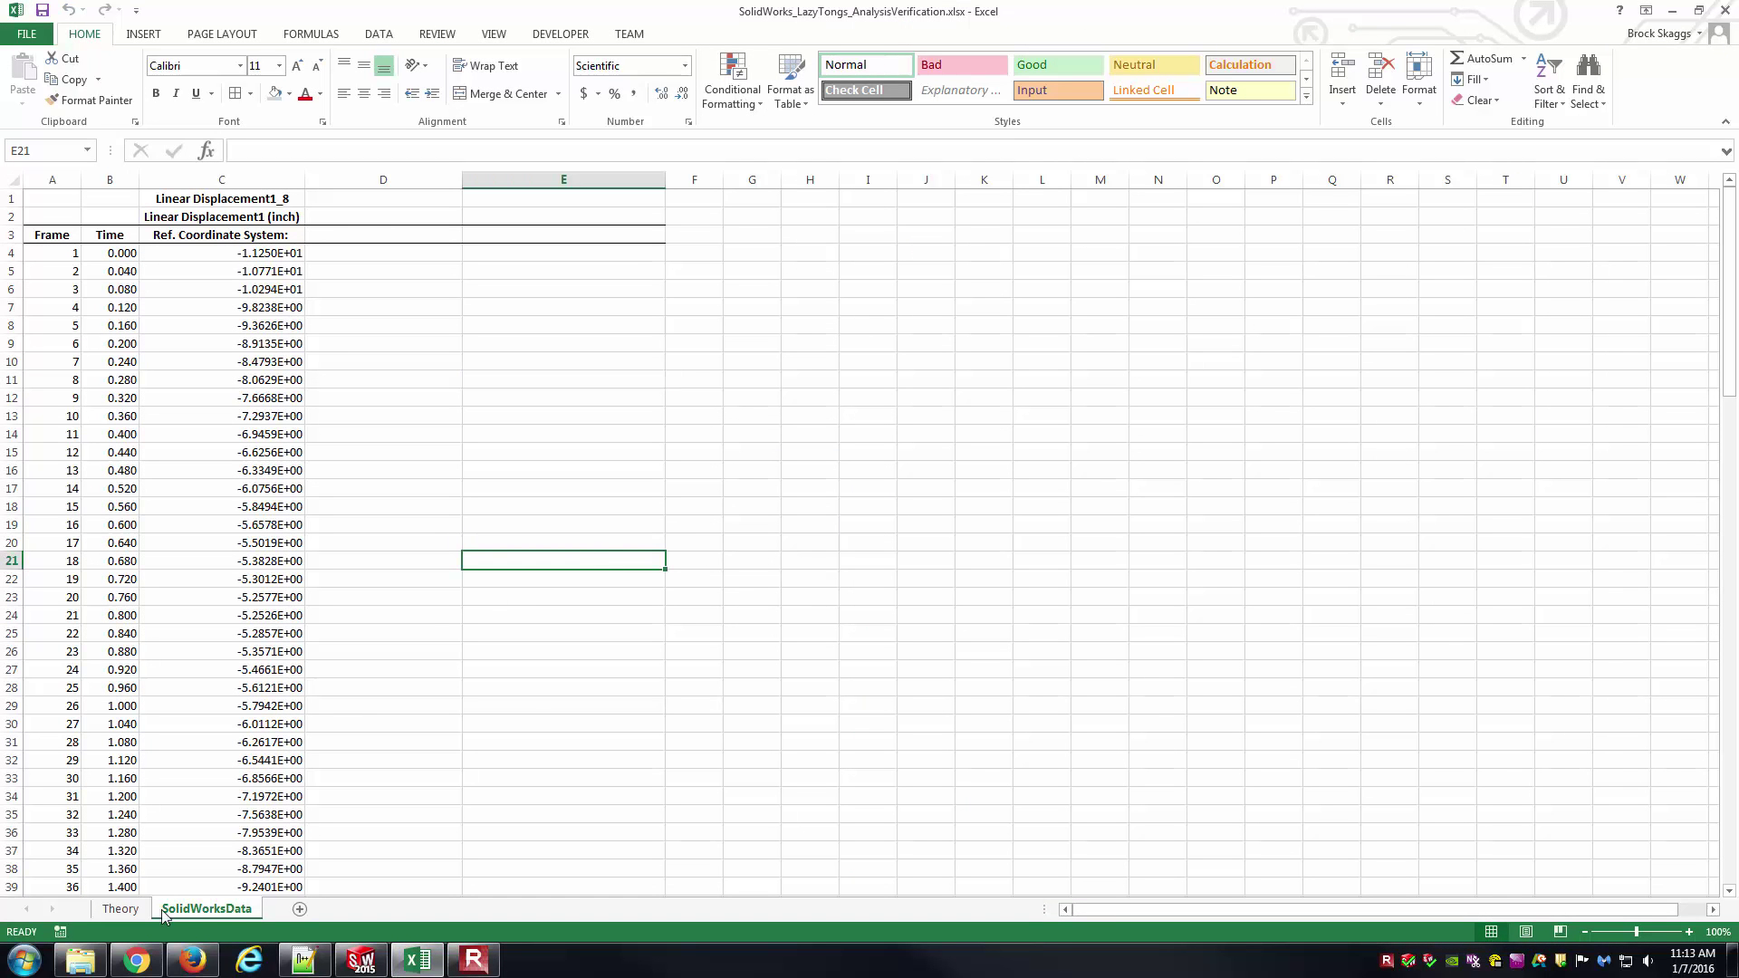
left_click(127, 909)
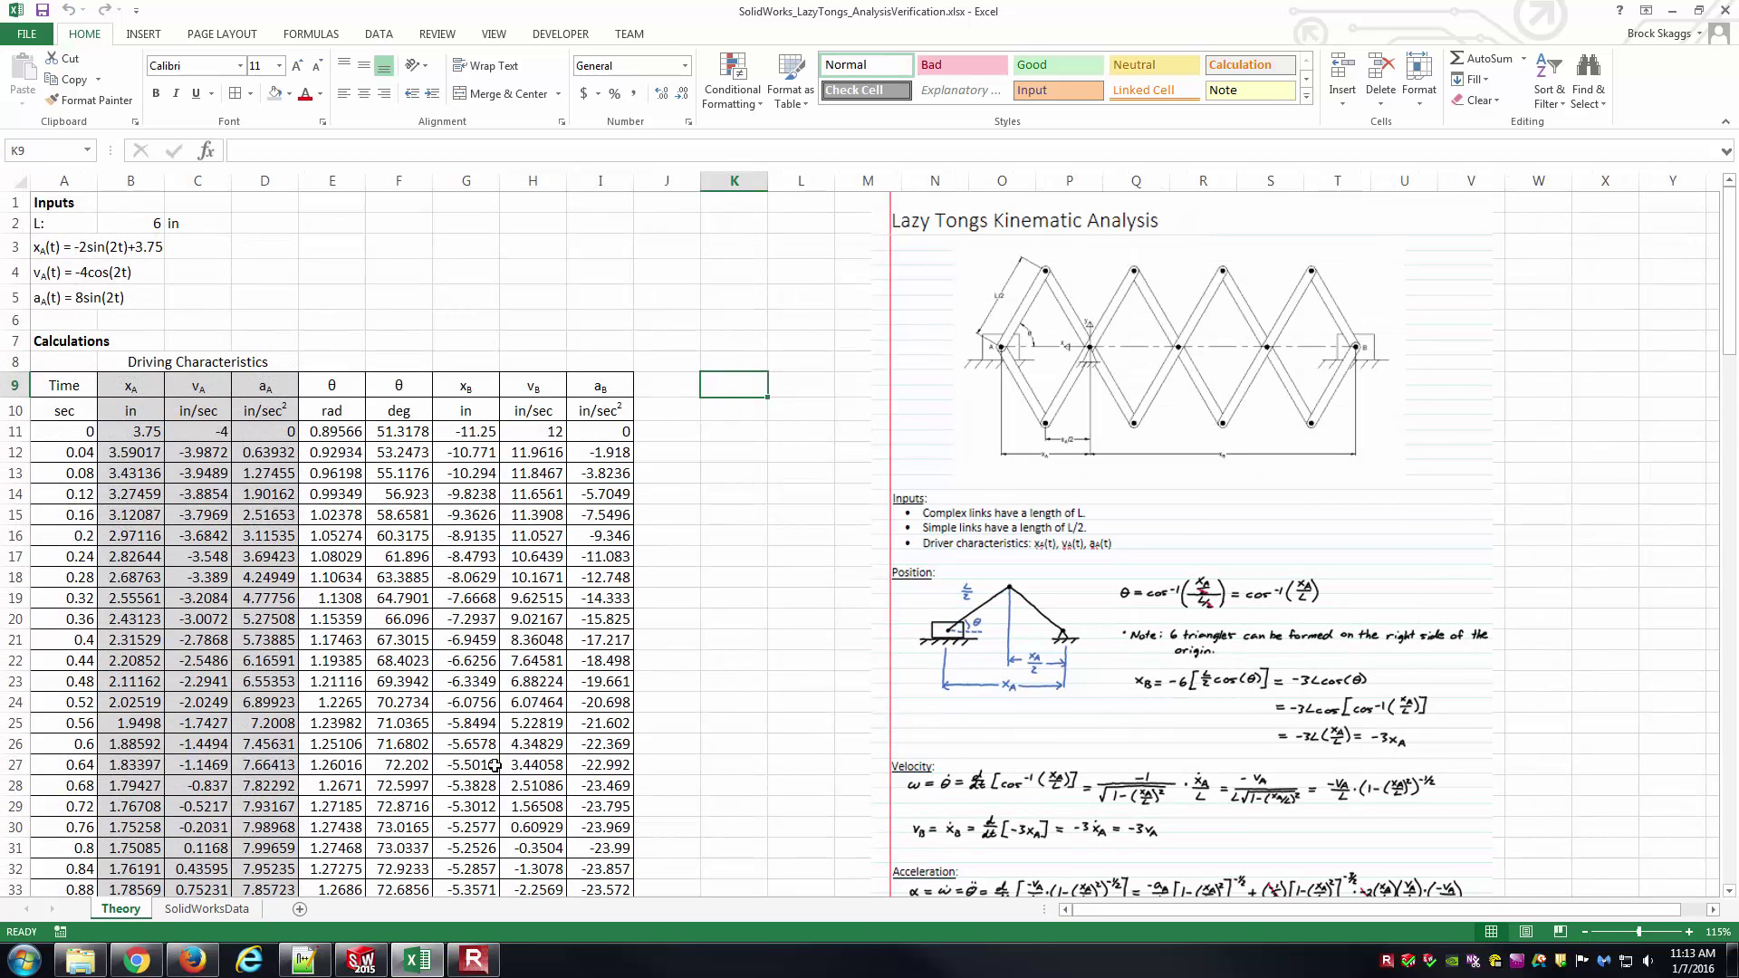
left_click(206, 908)
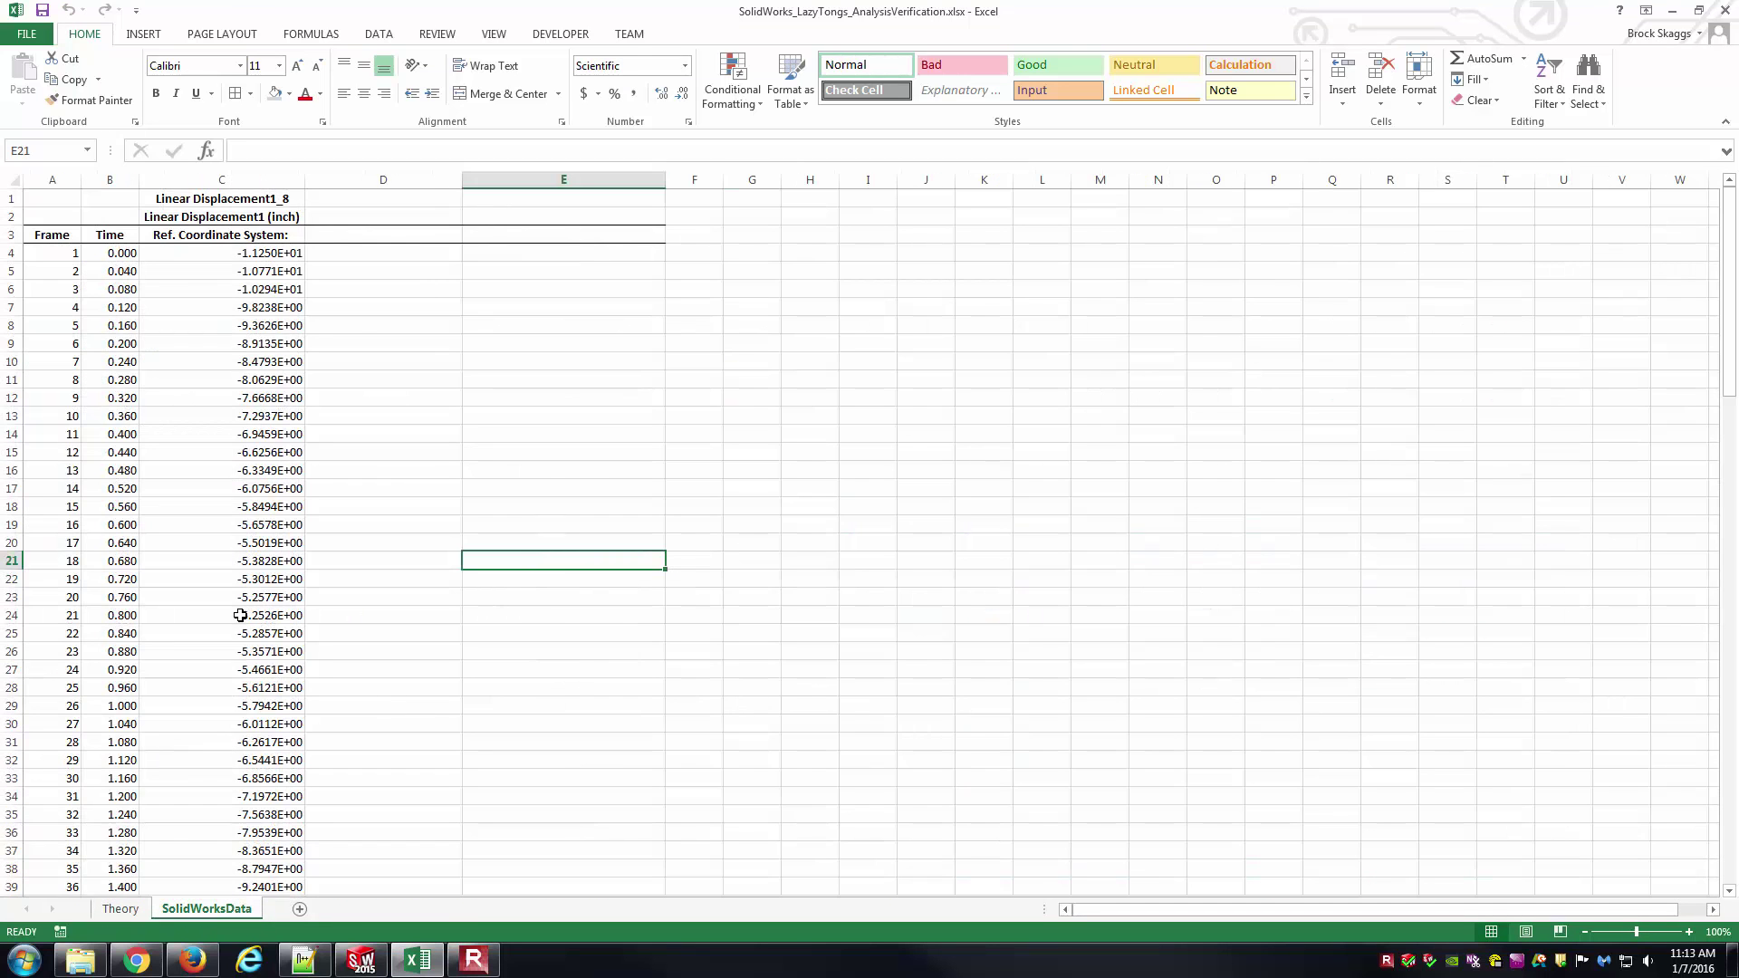
left_click(367, 958)
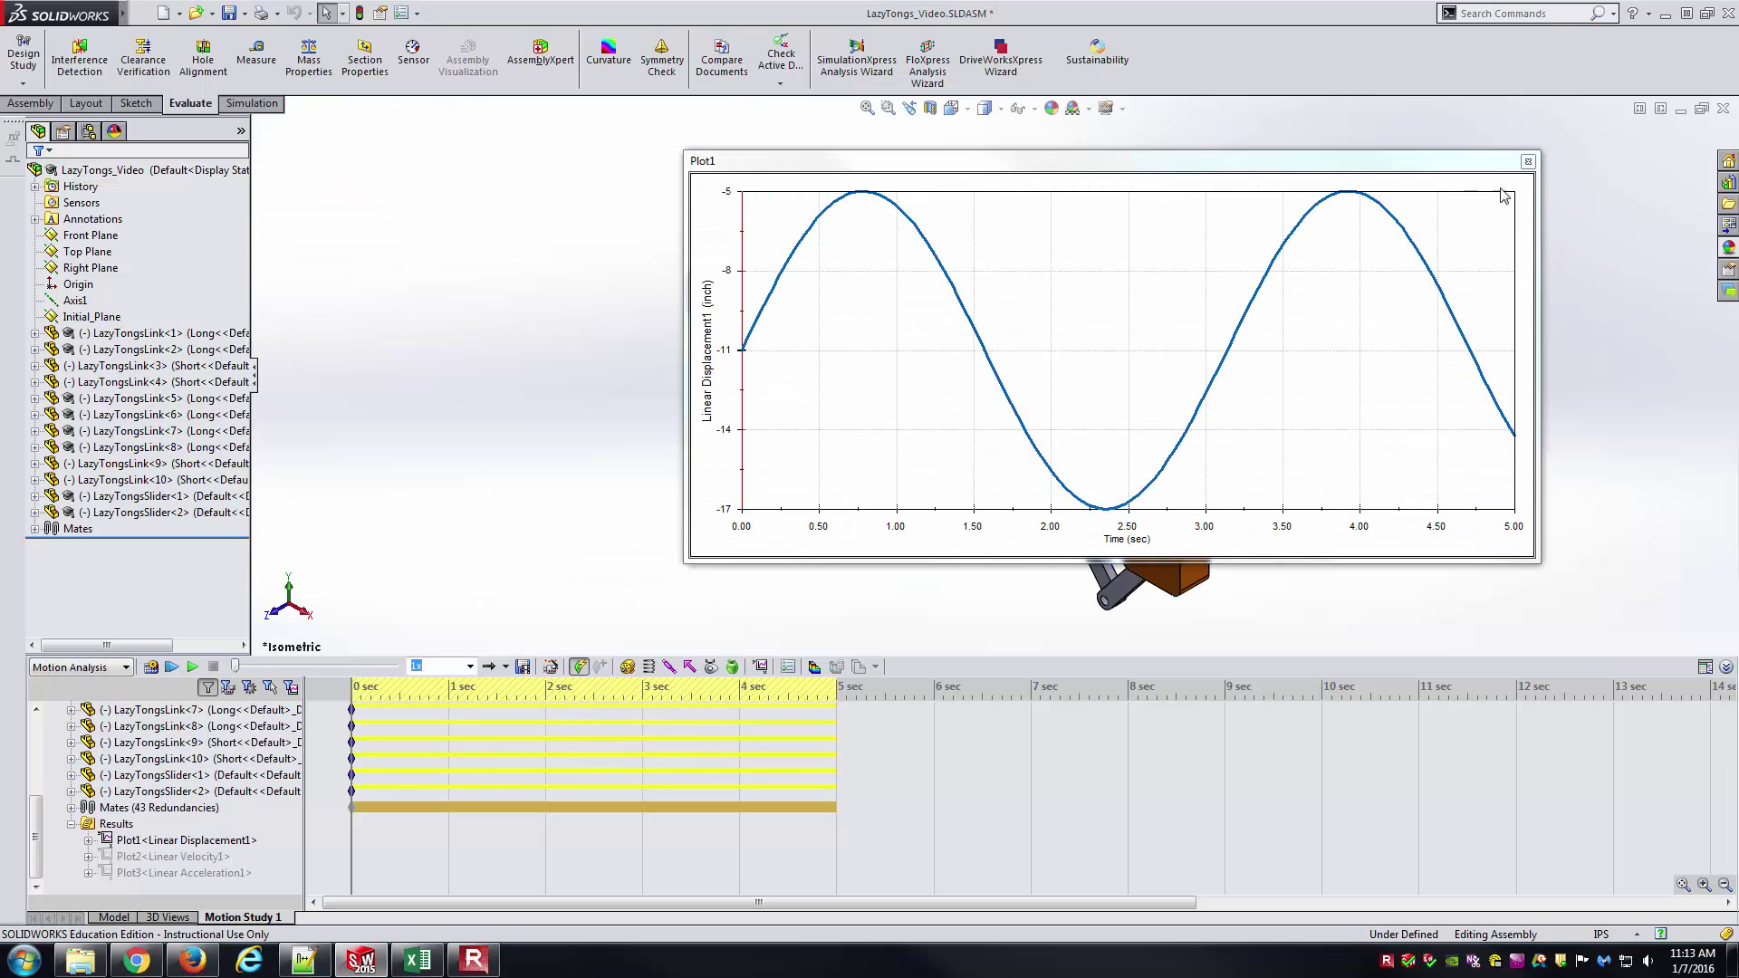
left_click(1528, 161)
Step: Display the Plot2 linear velocity graph
left_click(172, 856)
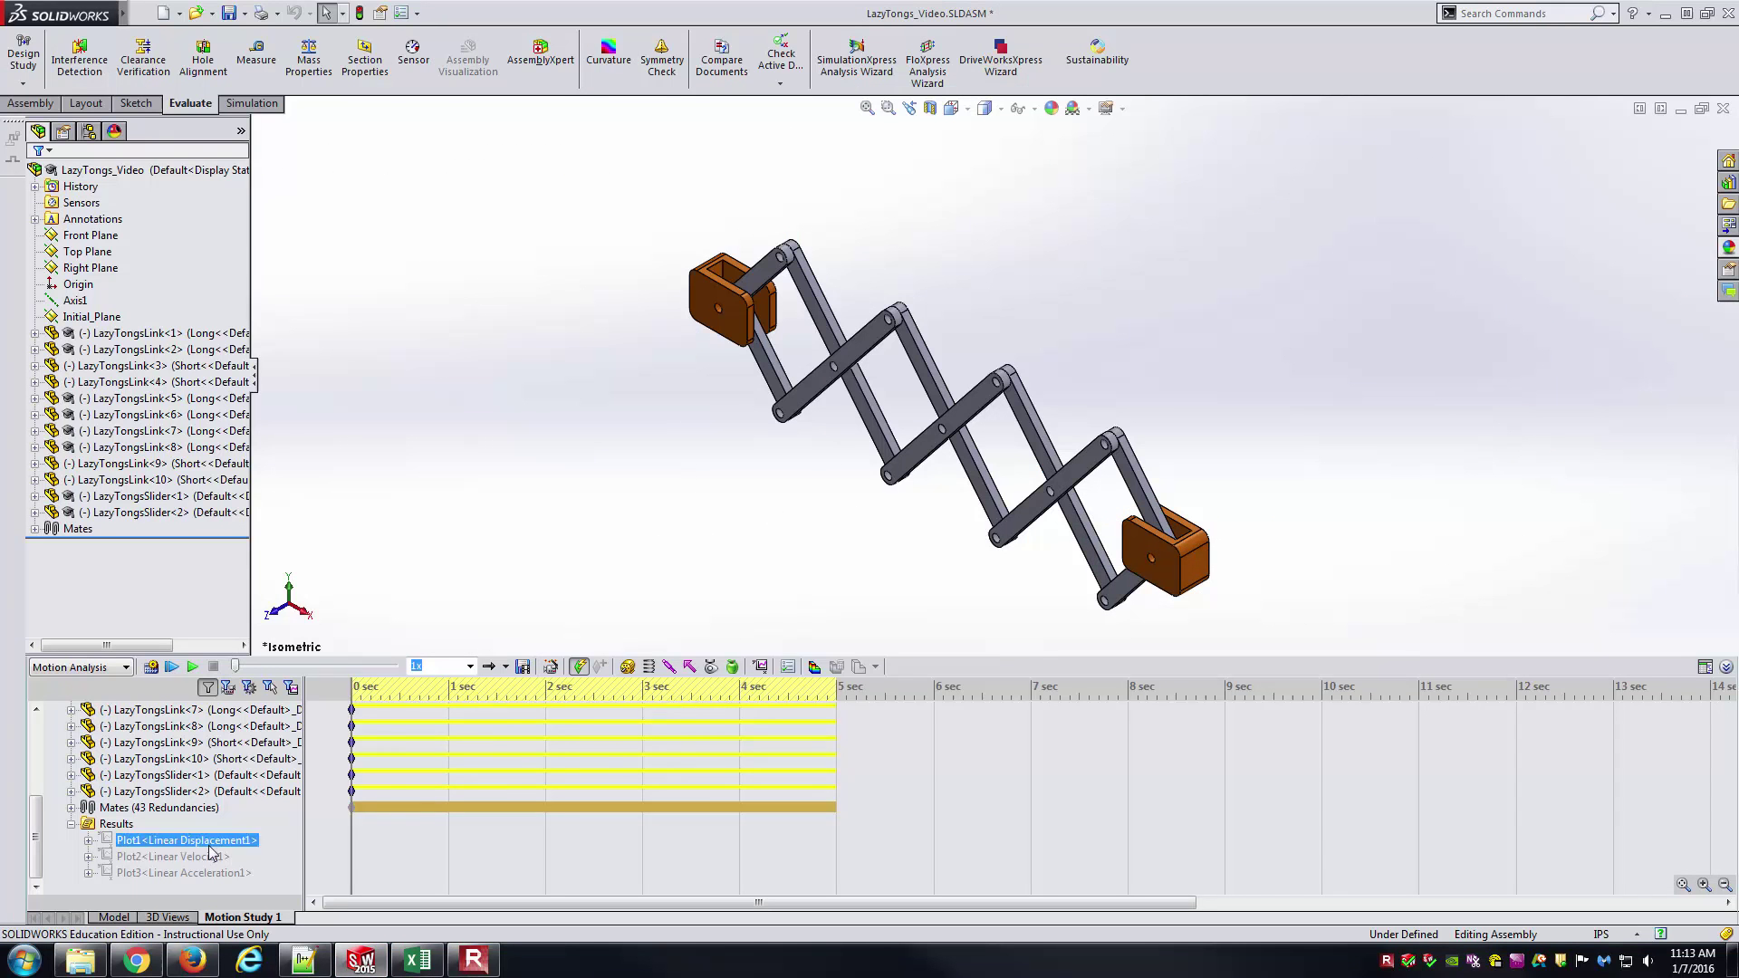
right_click(207, 857)
left_click(286, 756)
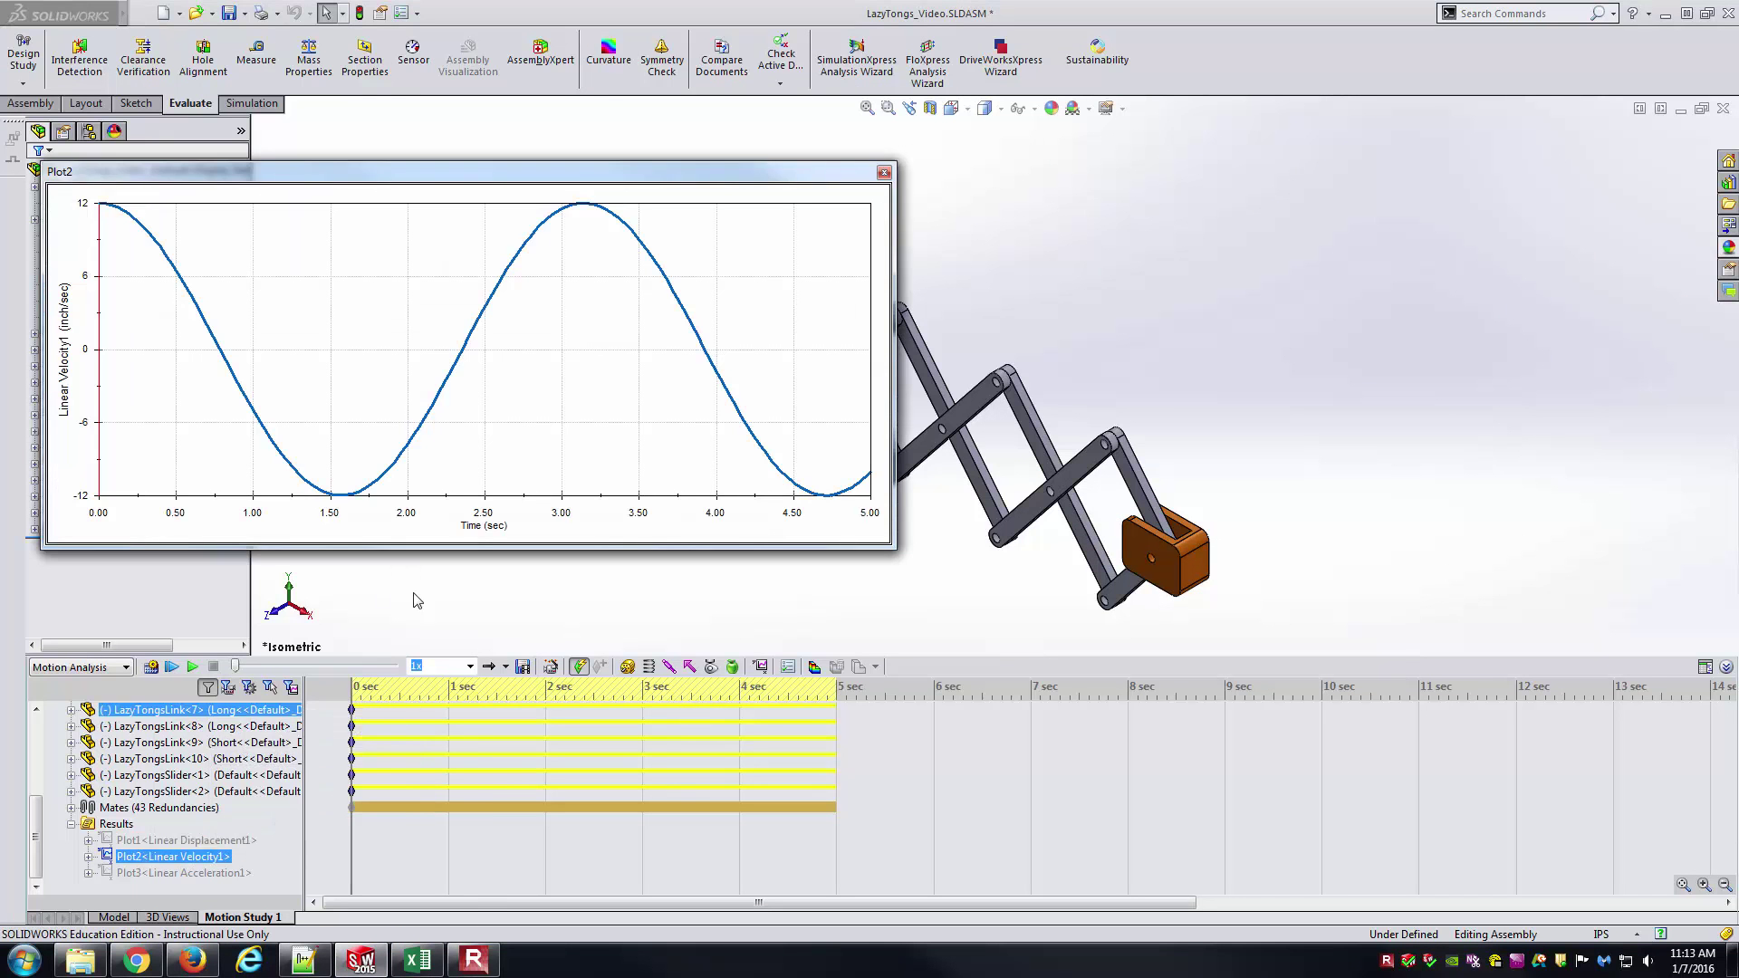
Step: Export the velocity results to a spreadsheet and return to the verification workbook
right_click(211, 856)
left_click(295, 750)
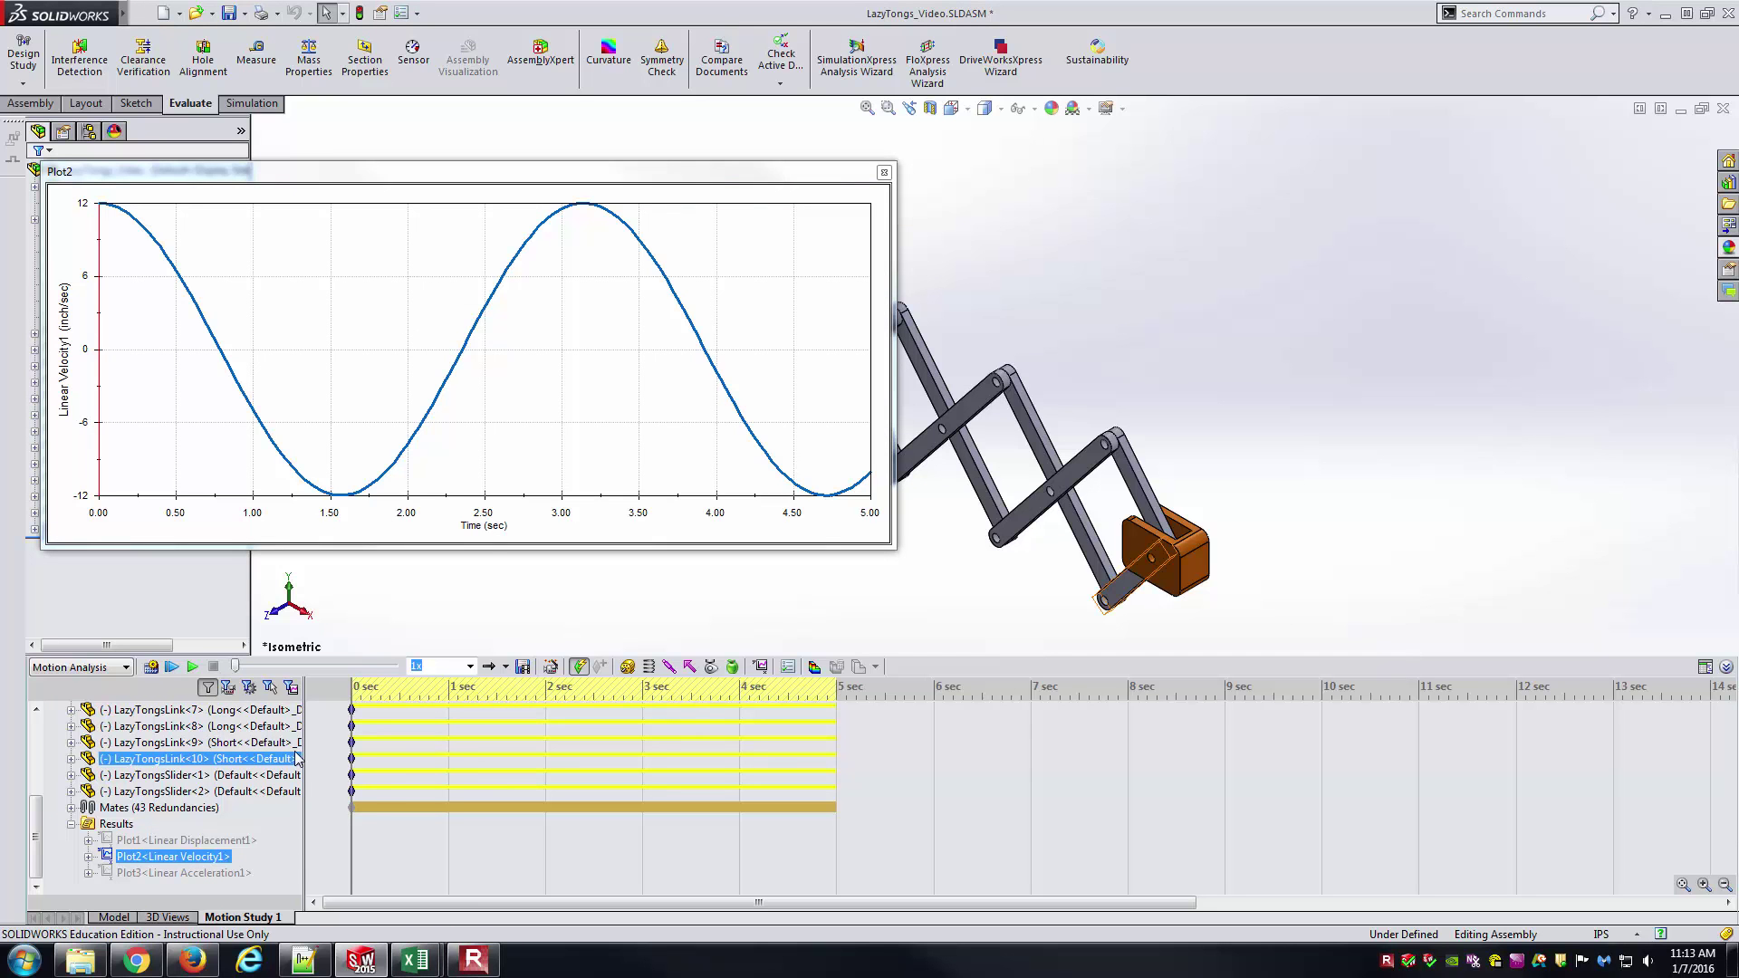
key("alt+Tab")
key("alt+Tab")
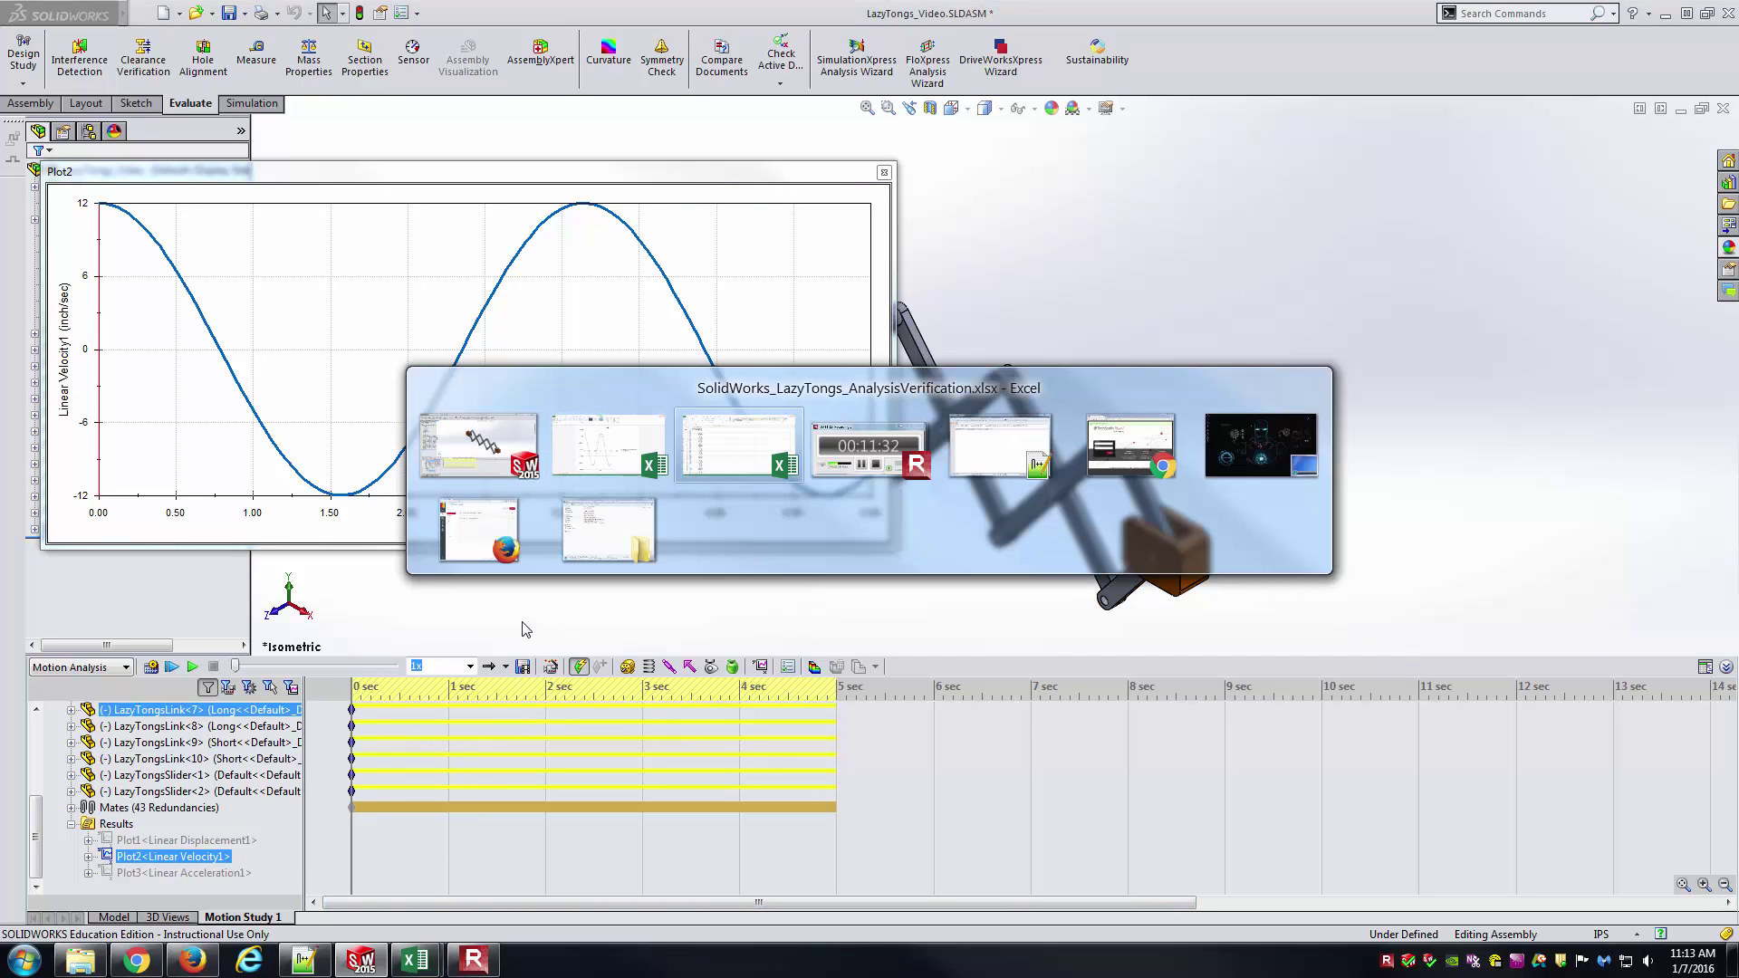
key("alt+Tab")
key("alt+Tab")
key("alt+Tab")
key("alt+Tab")
key("alt+Tab")
key("alt+Tab")
key("alt+Tab")
key("alt+Tab")
key("alt+Tab")
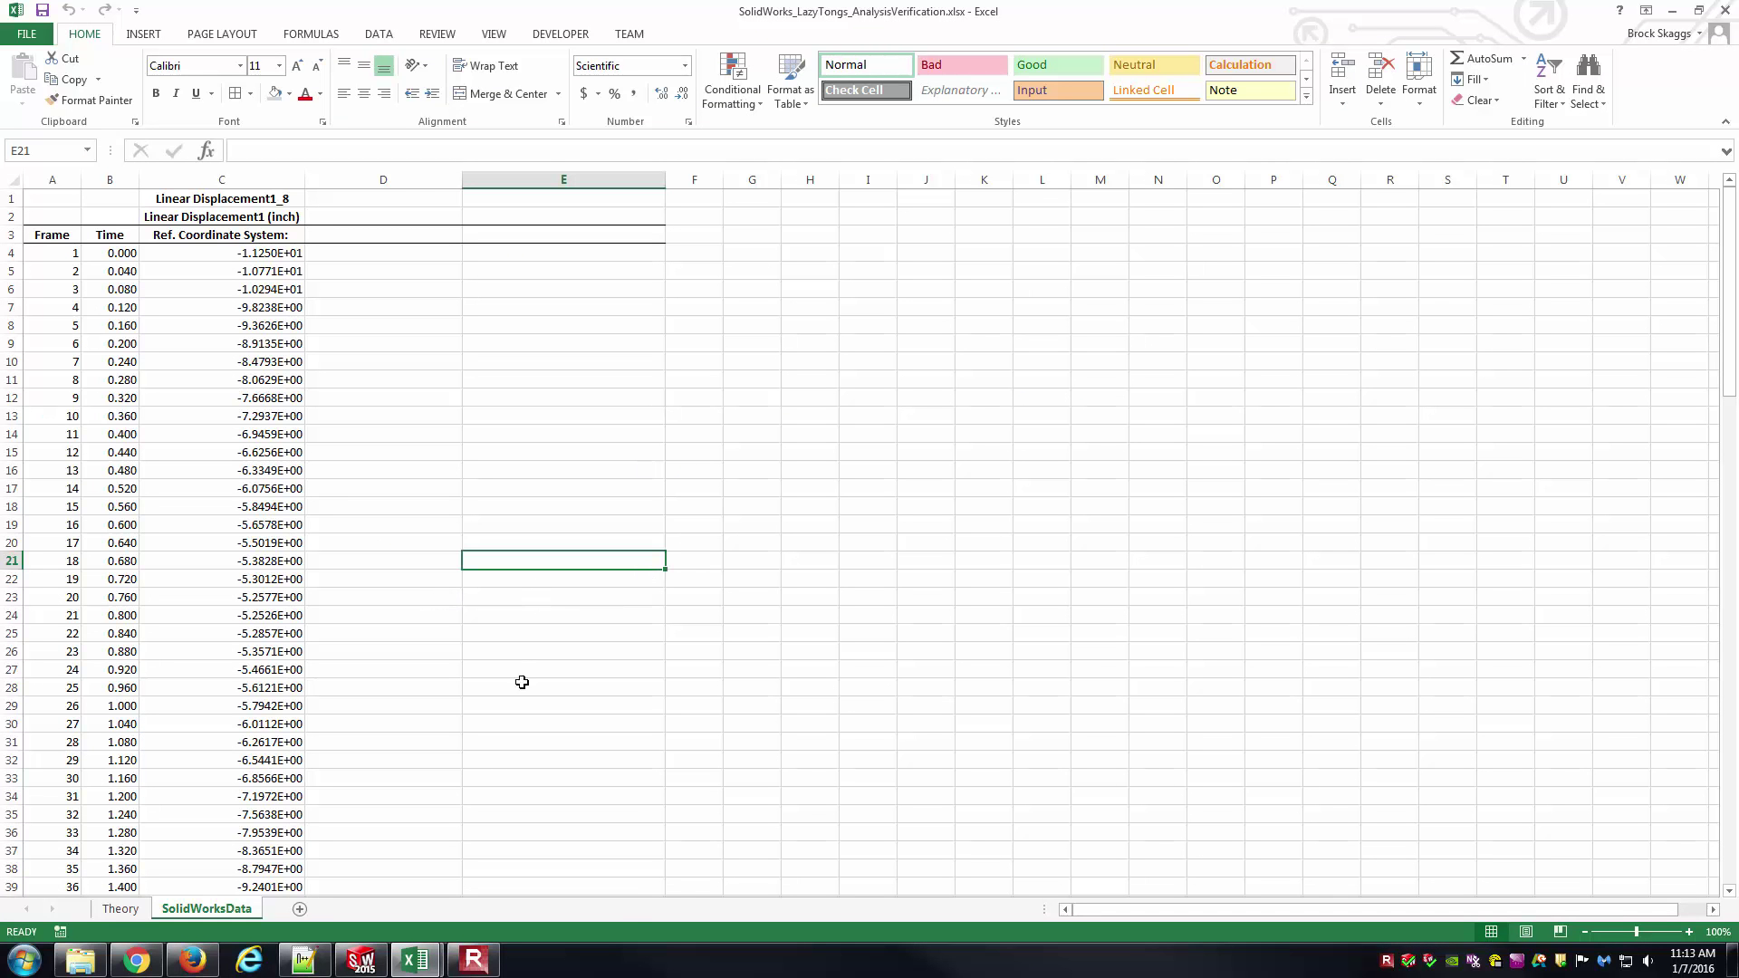
Step: Bring the exported velocity workbook forward on its data sheet, sized beside the main window
left_click(365, 865)
mouse_move(410, 952)
left_click(462, 893)
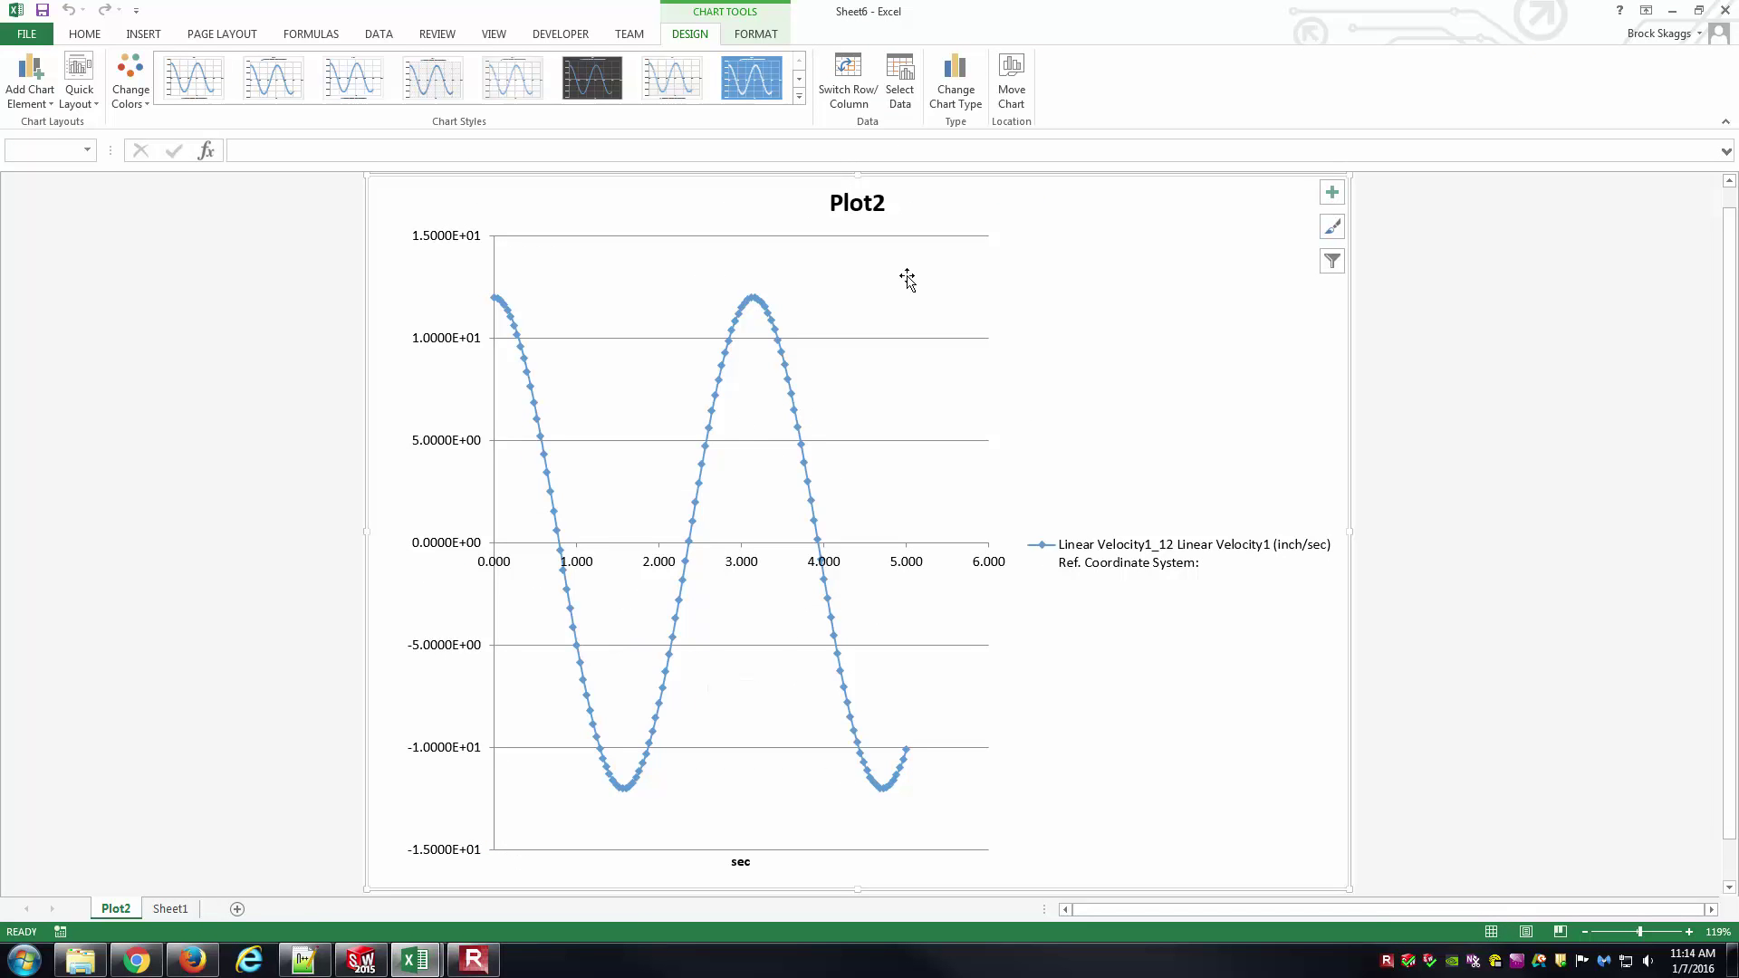
left_click(170, 908)
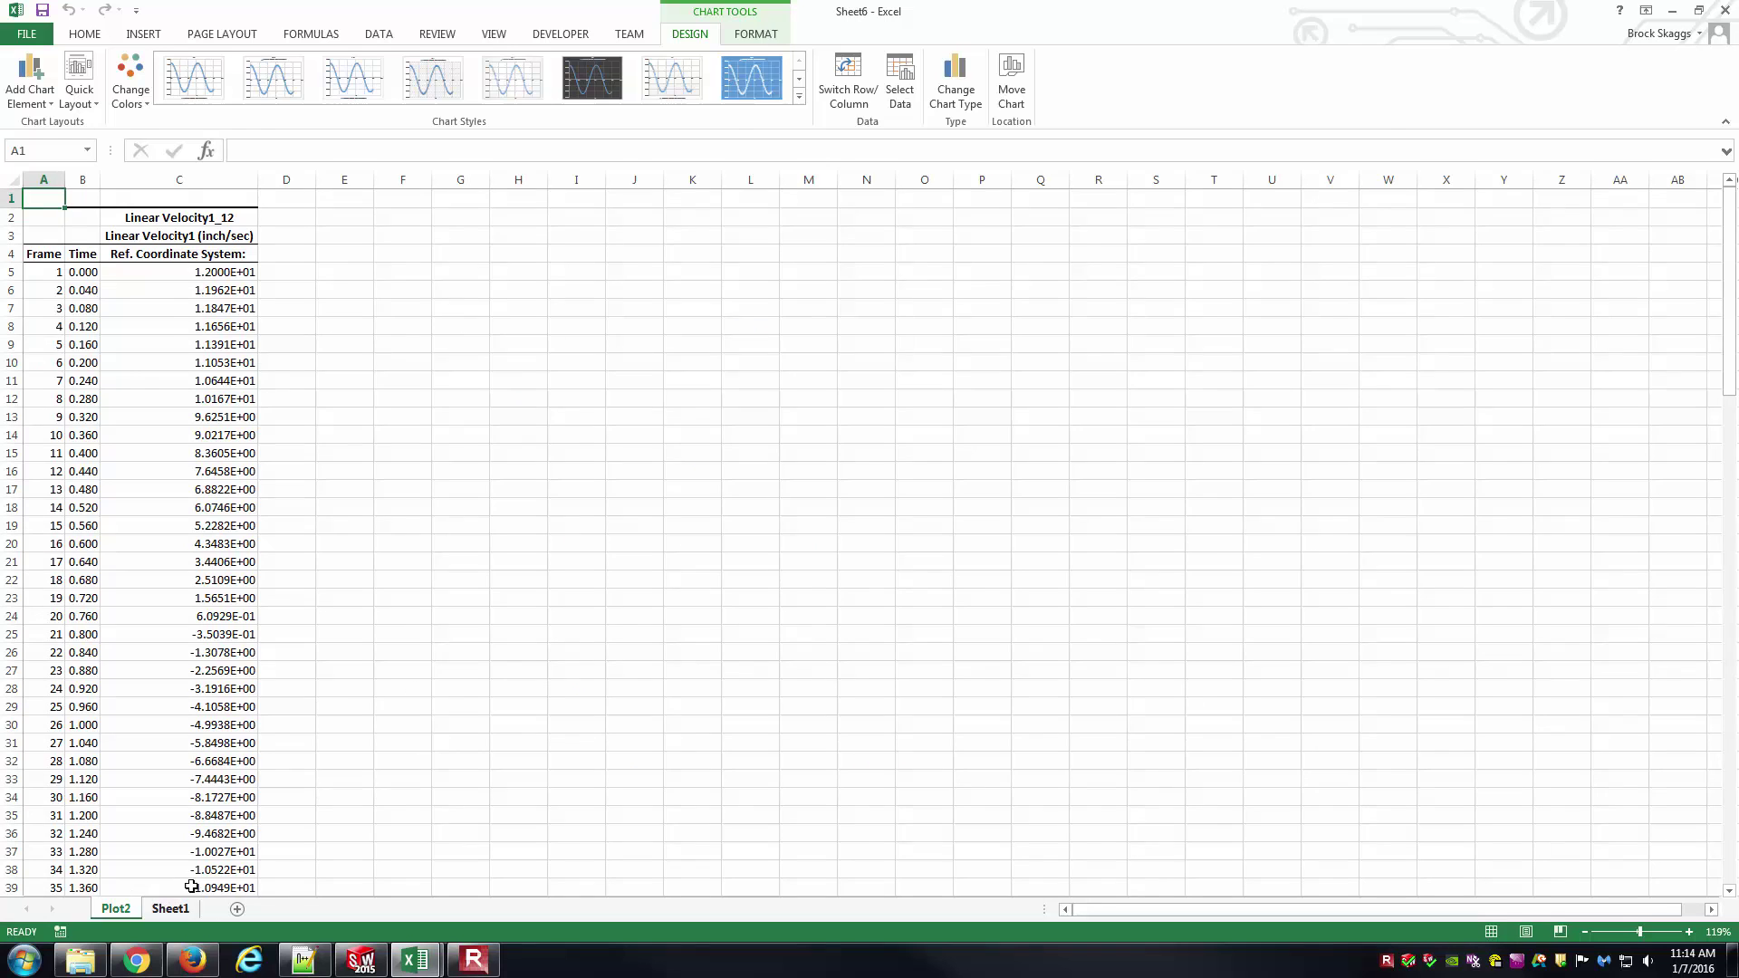
left_click_drag(575, 9, 1071, 80)
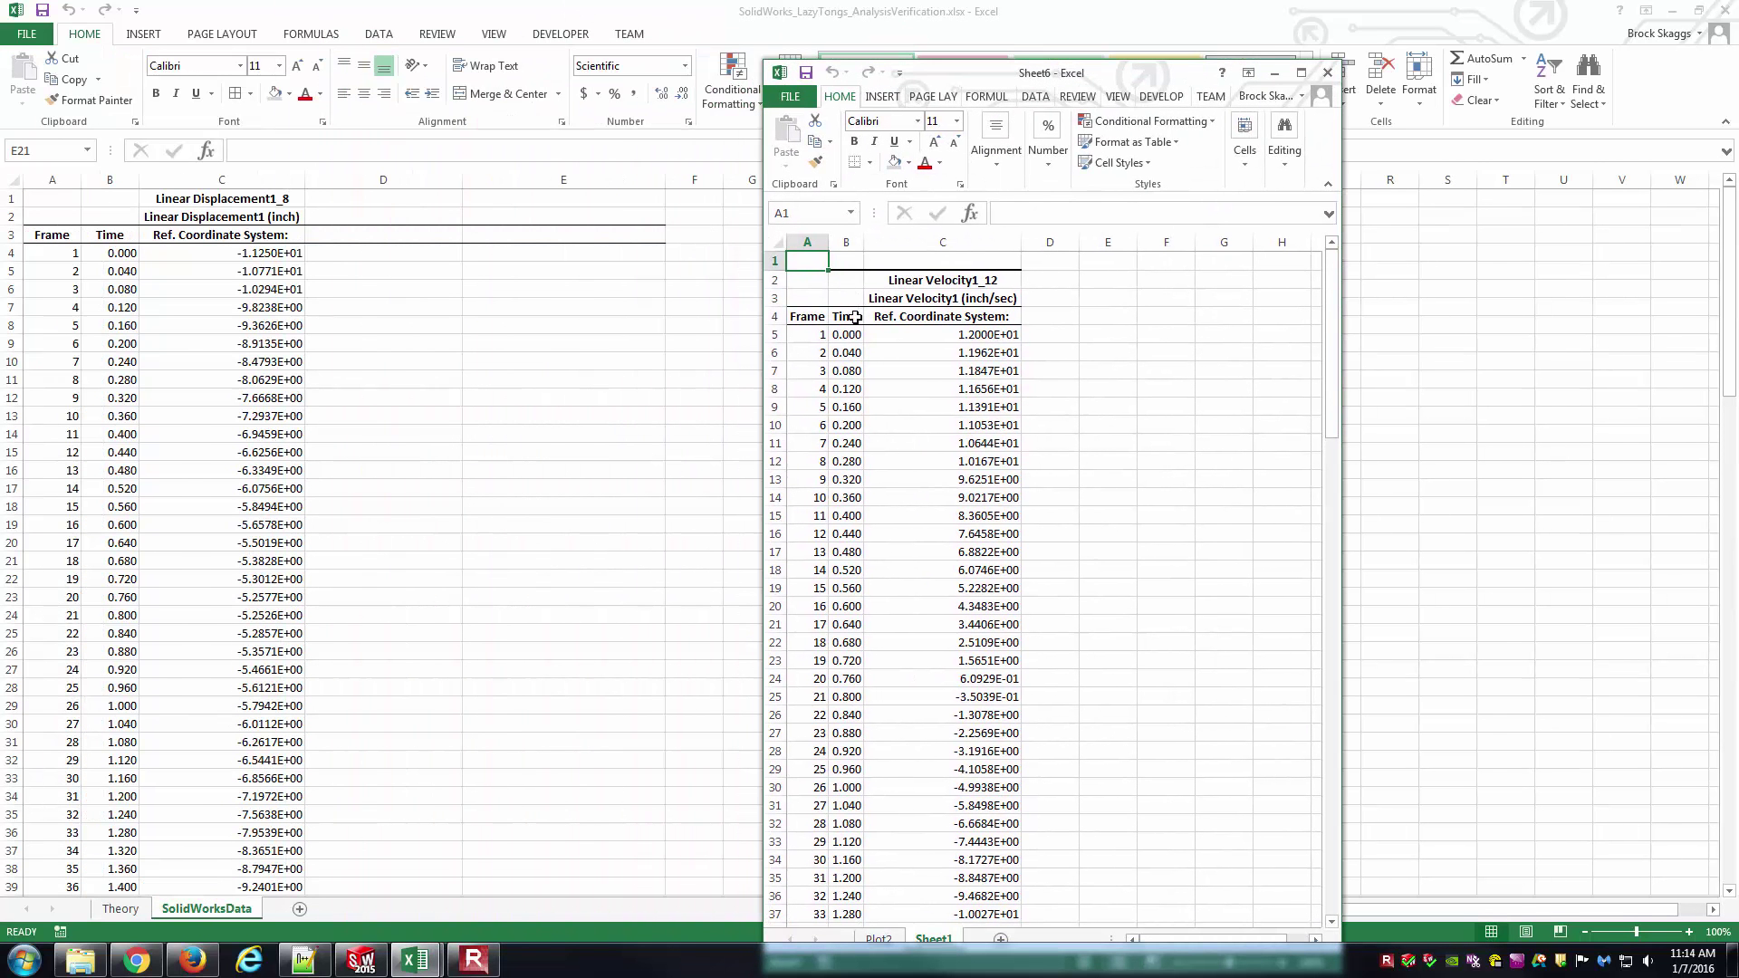
Step: Copy the Linear Velocity1 values from column C into column D of SolidWorksData
left_click(808, 242)
left_click_drag(845, 243, 813, 244)
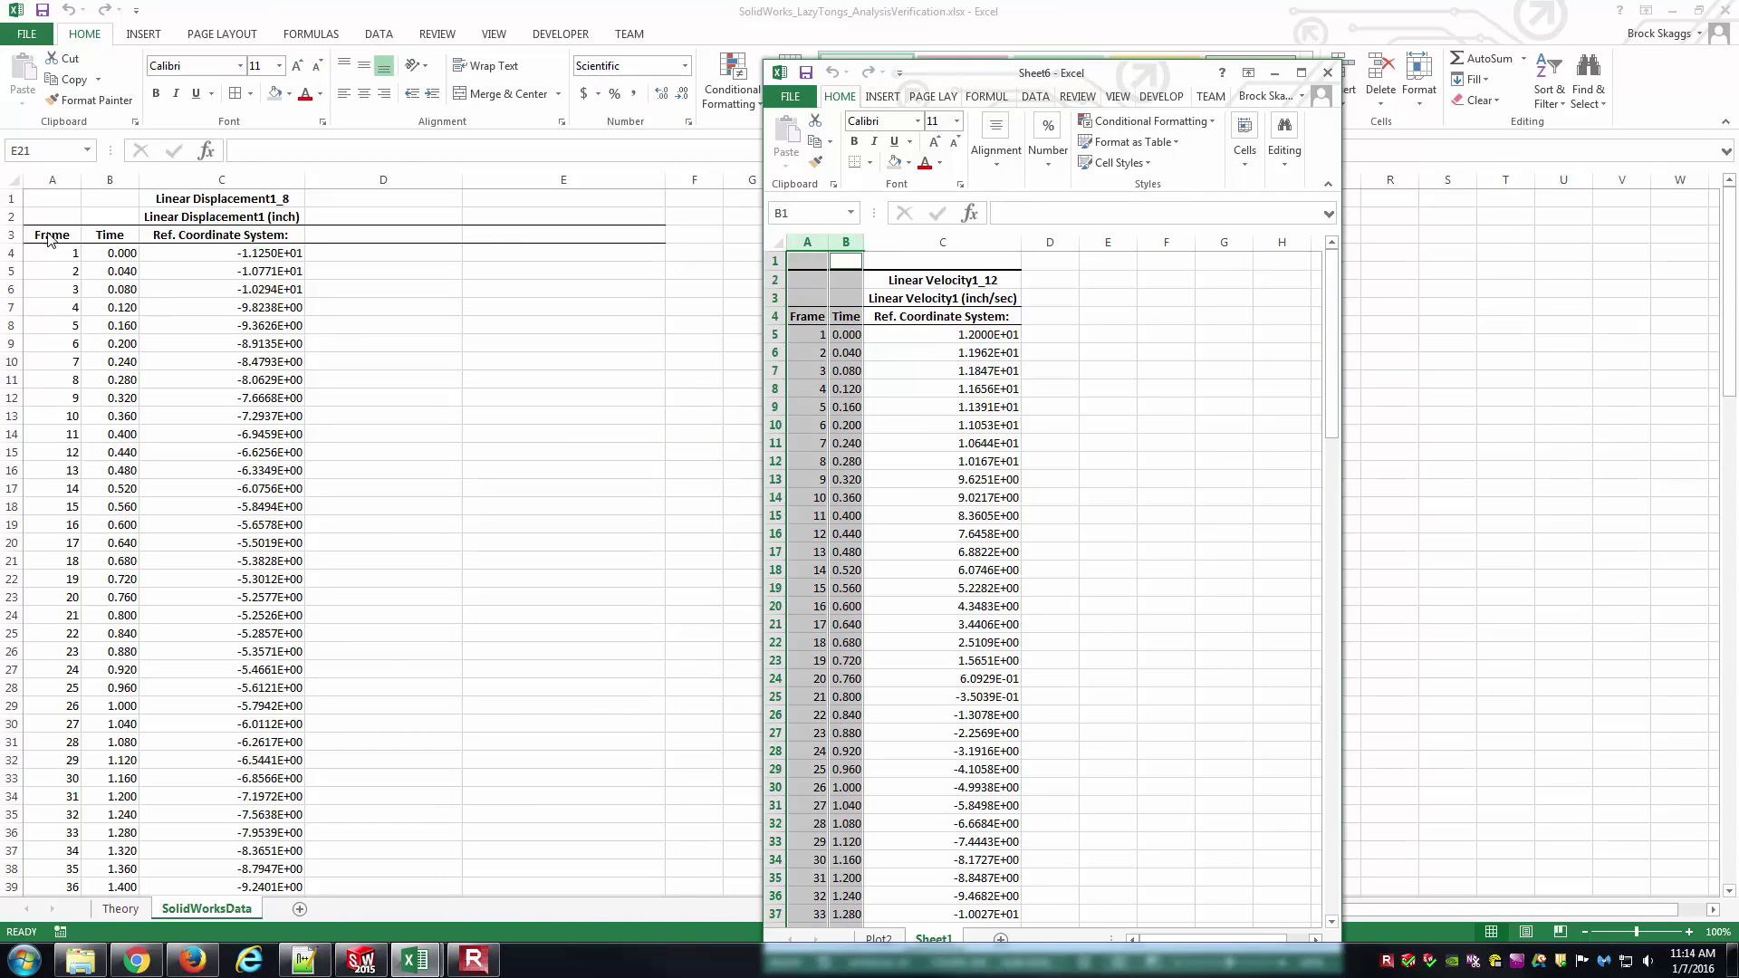
left_click(1041, 371)
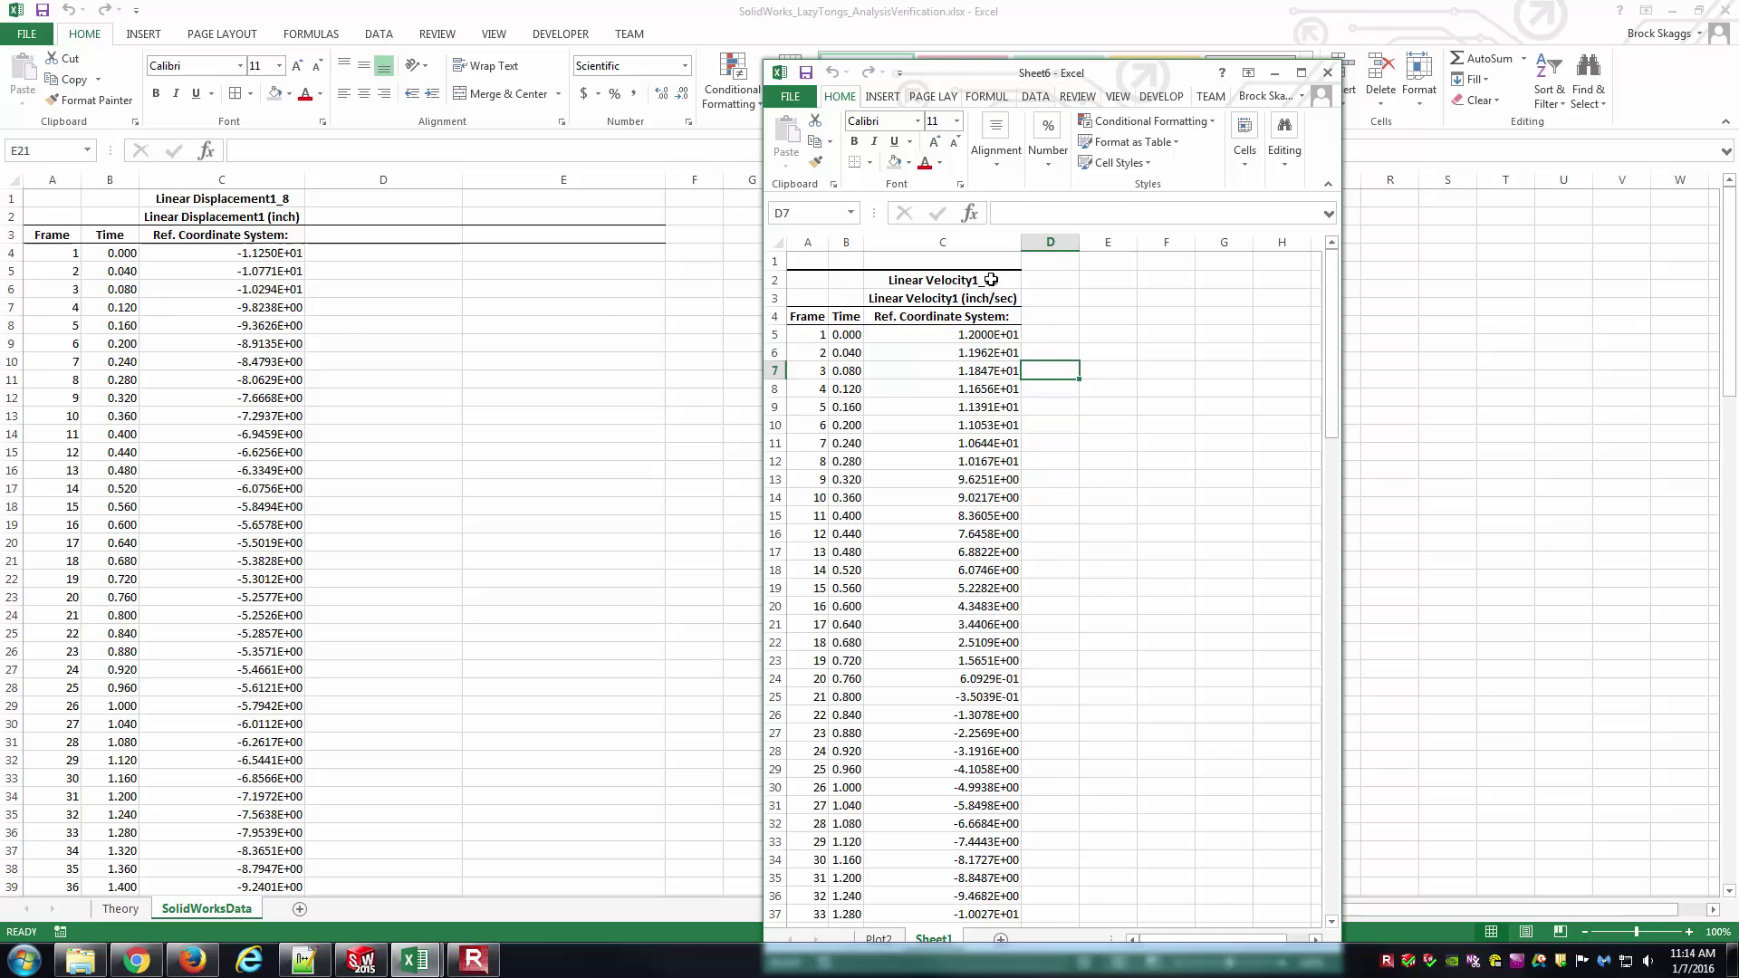
left_click_drag(991, 281, 947, 891)
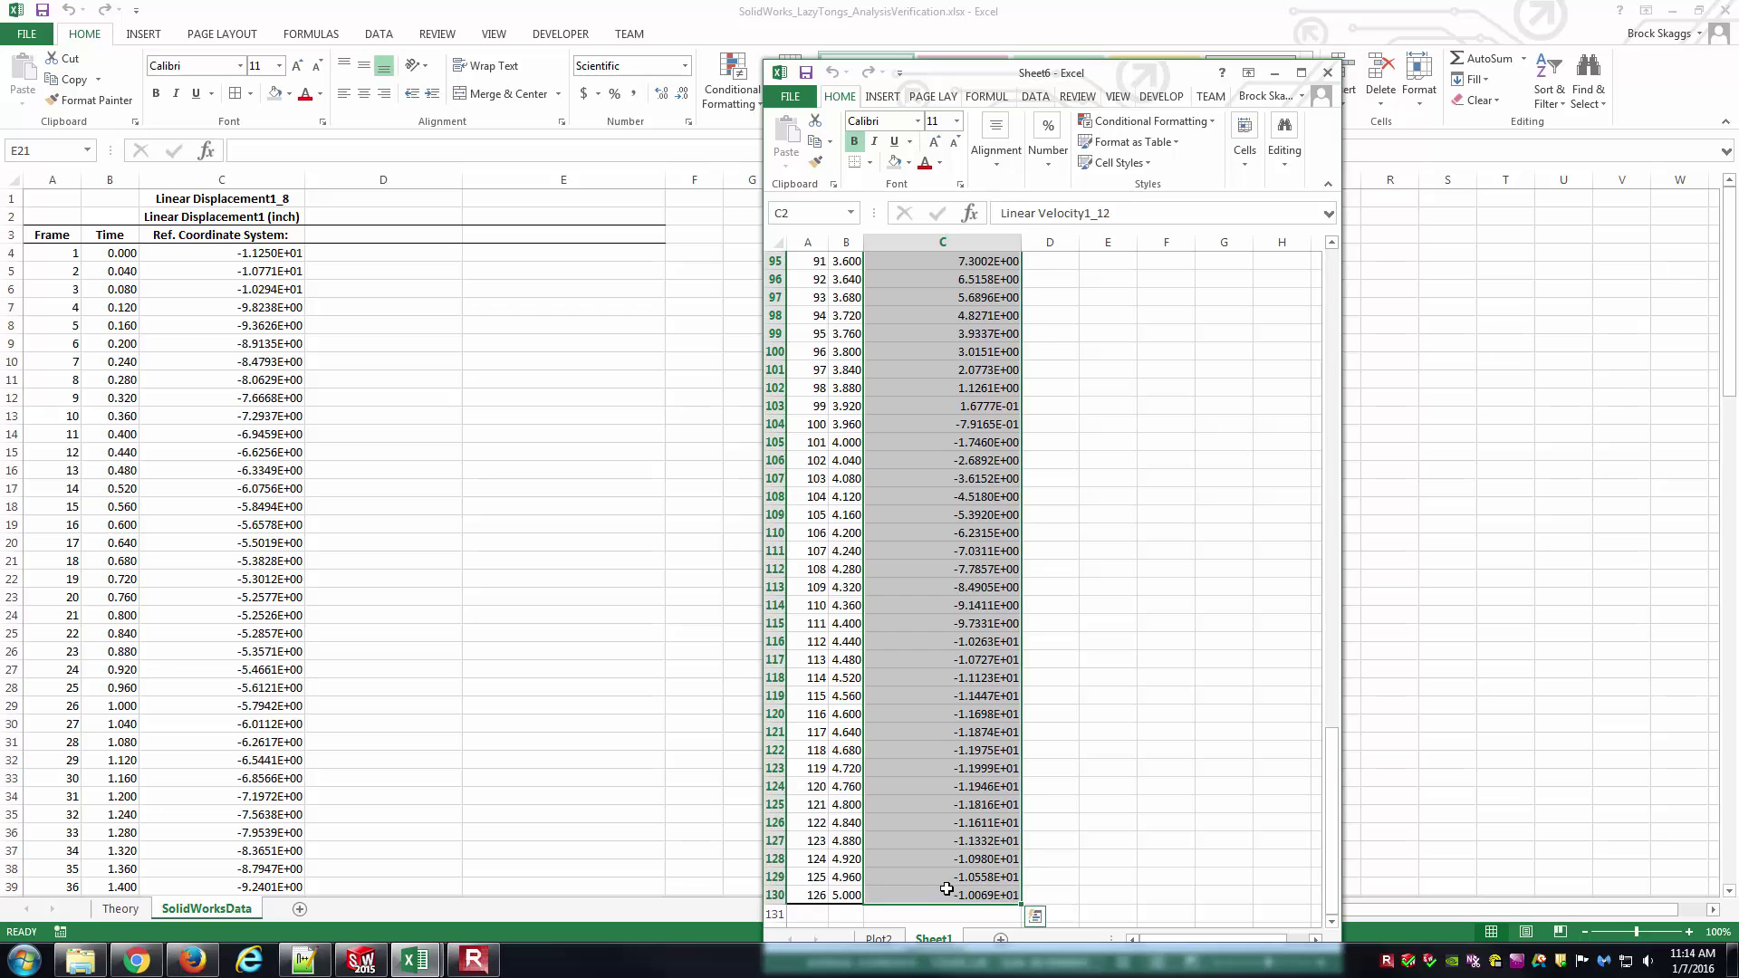
key("ctrl+c")
left_click(383, 198)
key("ctrl+v")
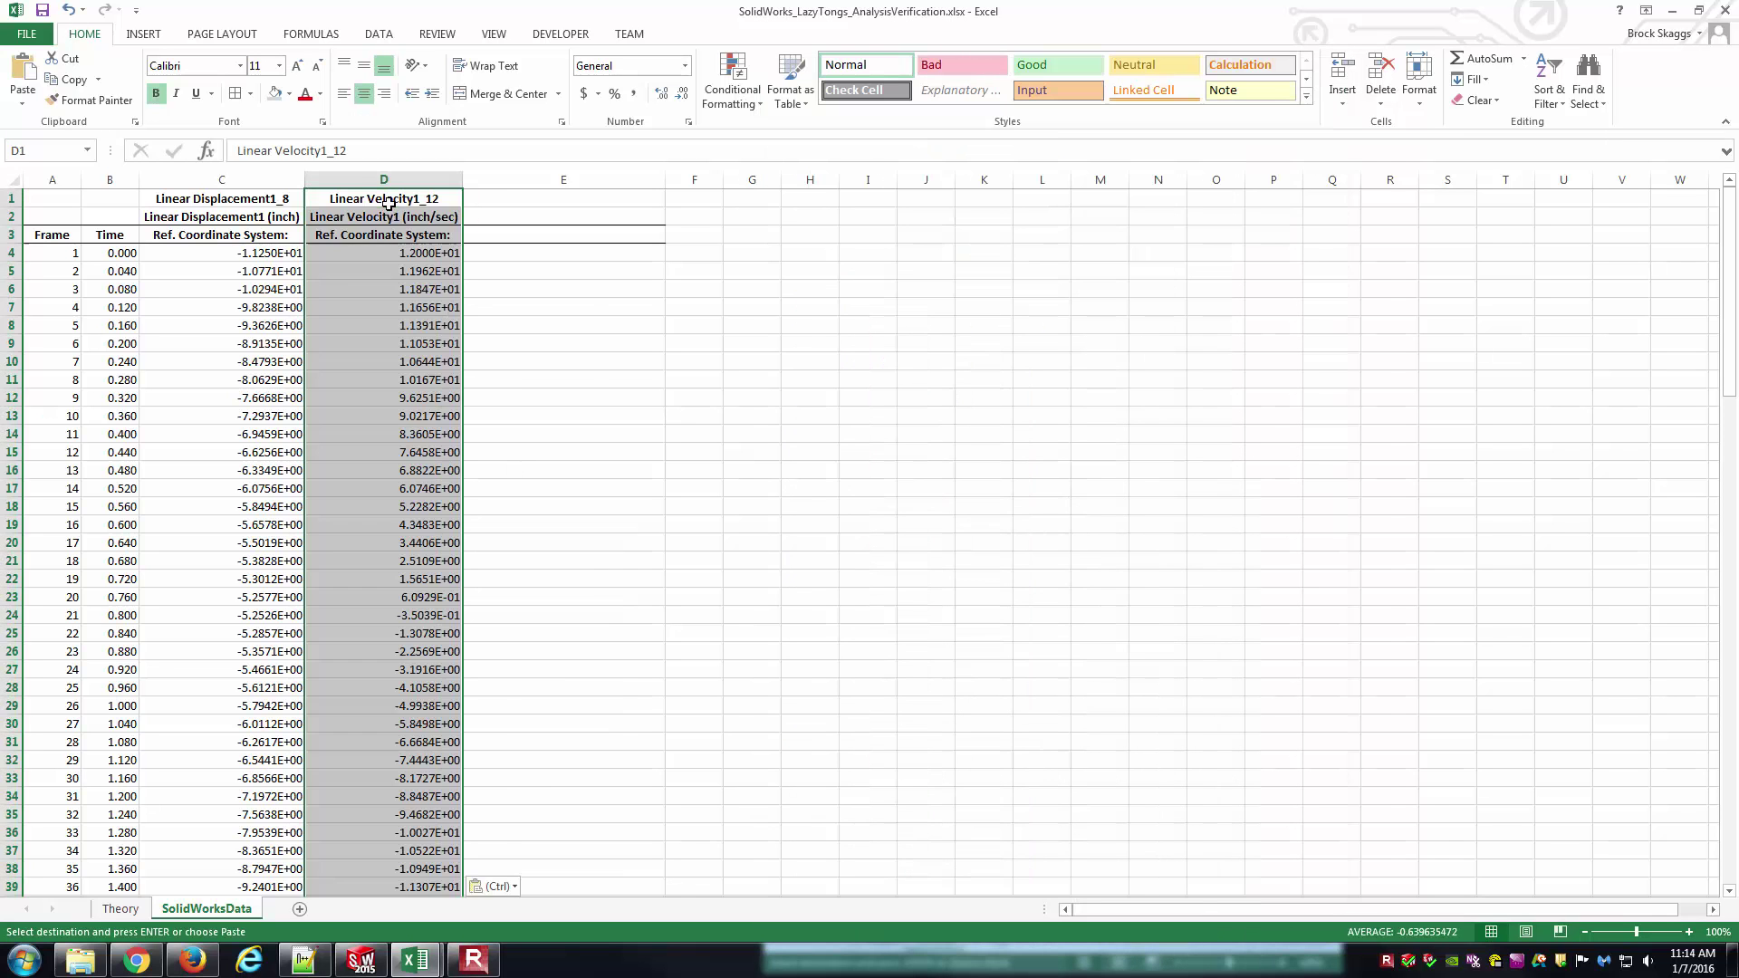
left_click(695, 325)
Step: Close the exported Sheet6 workbook without saving
mouse_move(417, 959)
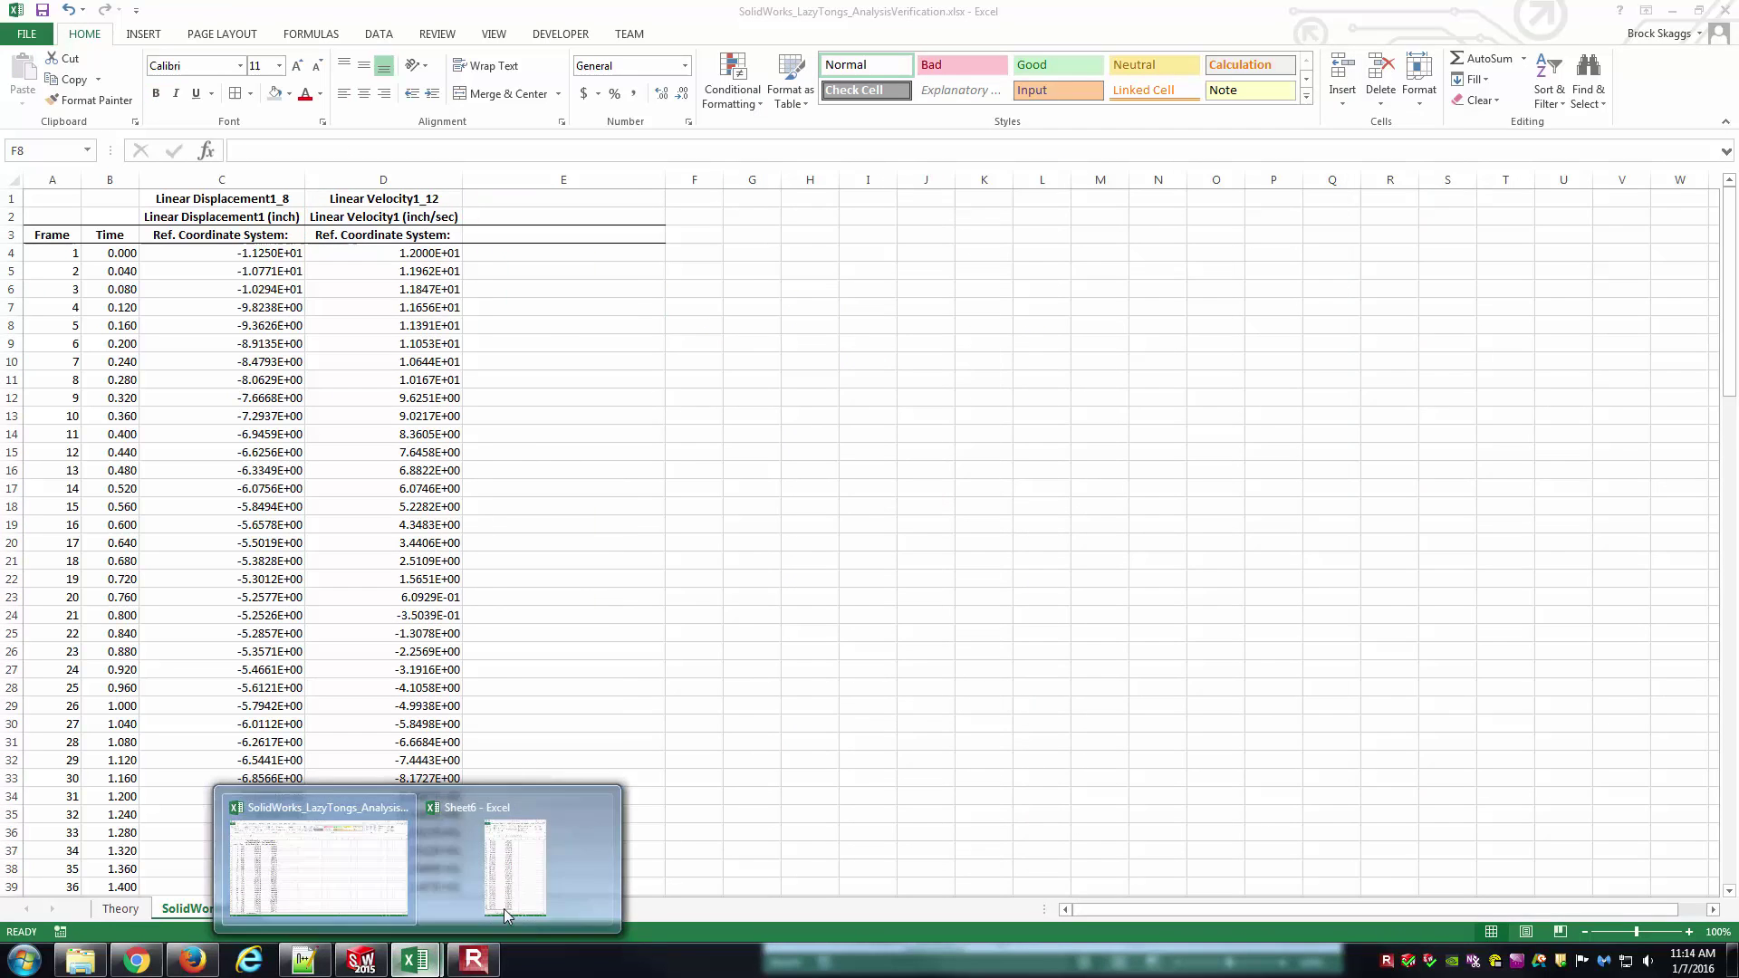
left_click(444, 838)
left_click(1327, 75)
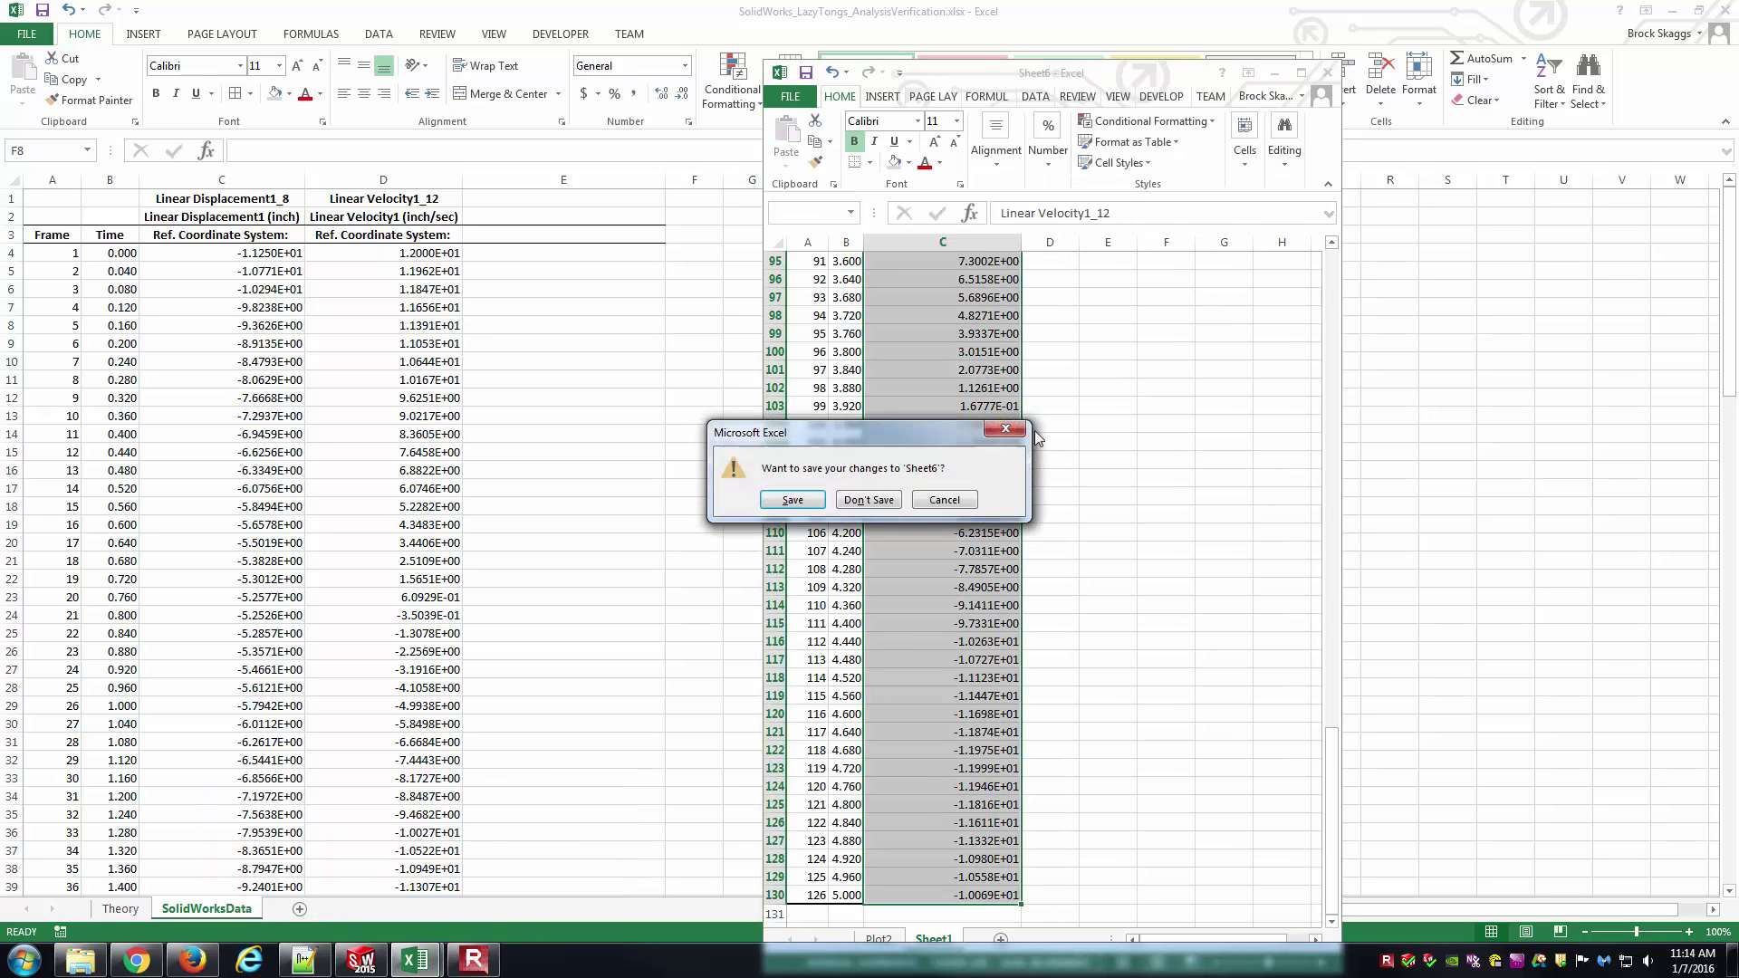
left_click(877, 496)
Step: Return to SOLIDWORKS and close the Plot2 velocity plot
left_click(839, 507)
left_click(820, 490)
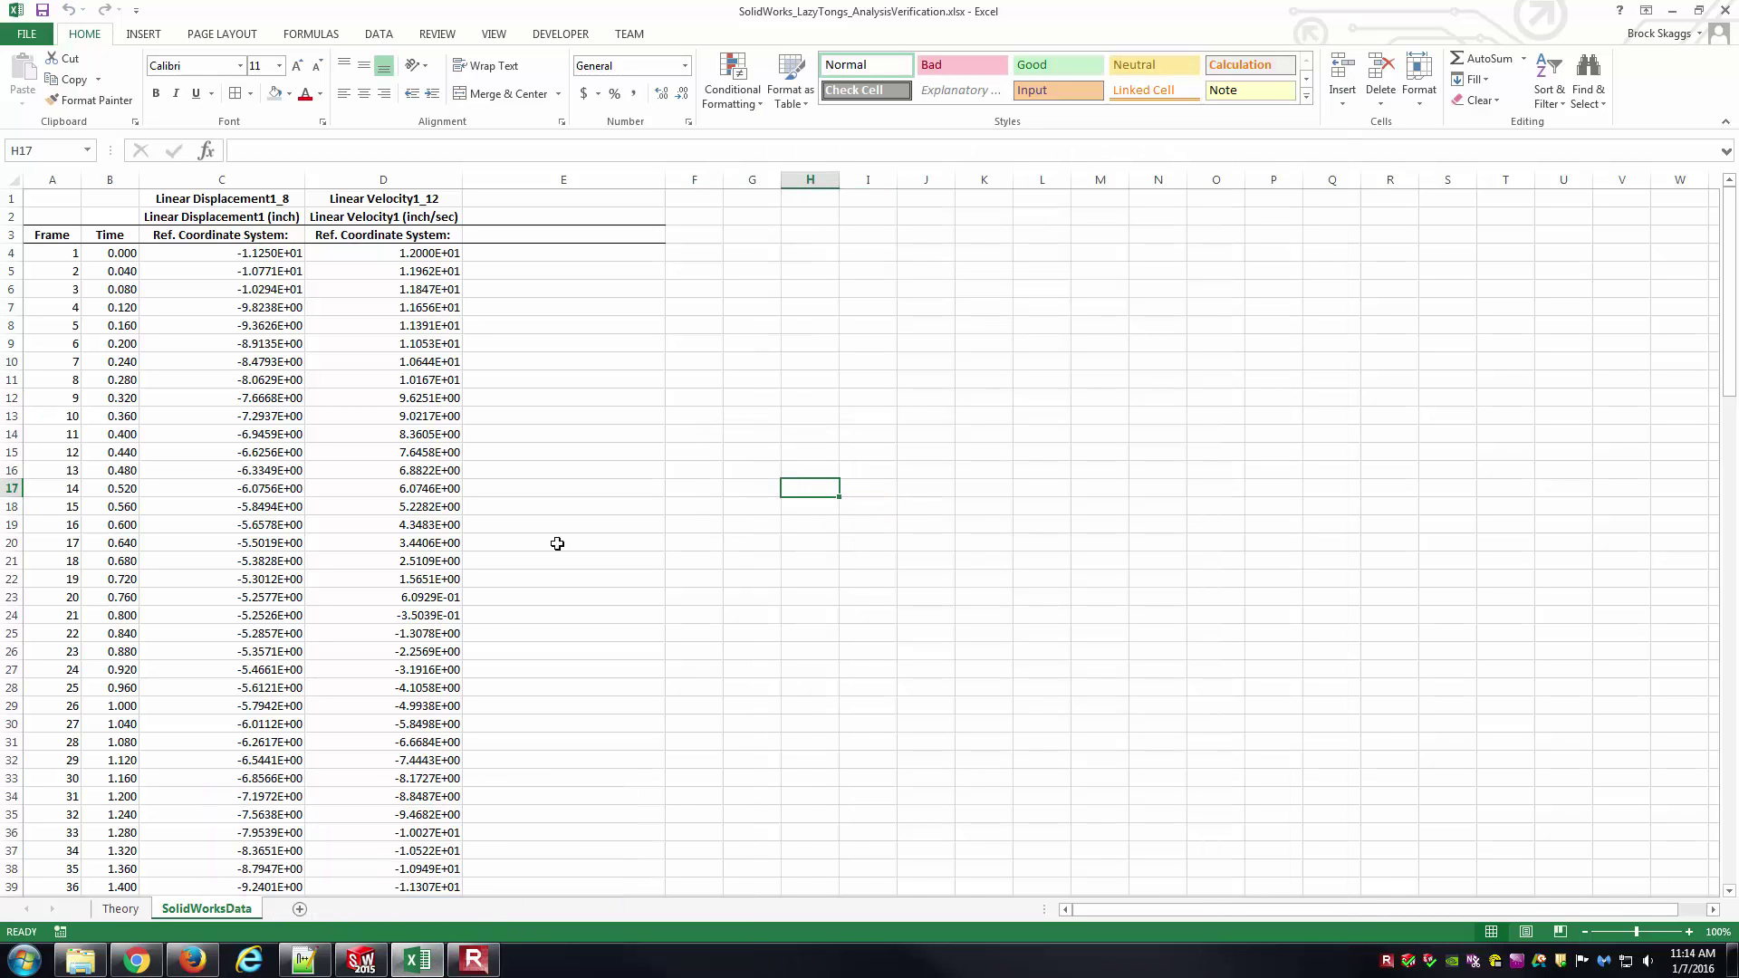
left_click(344, 967)
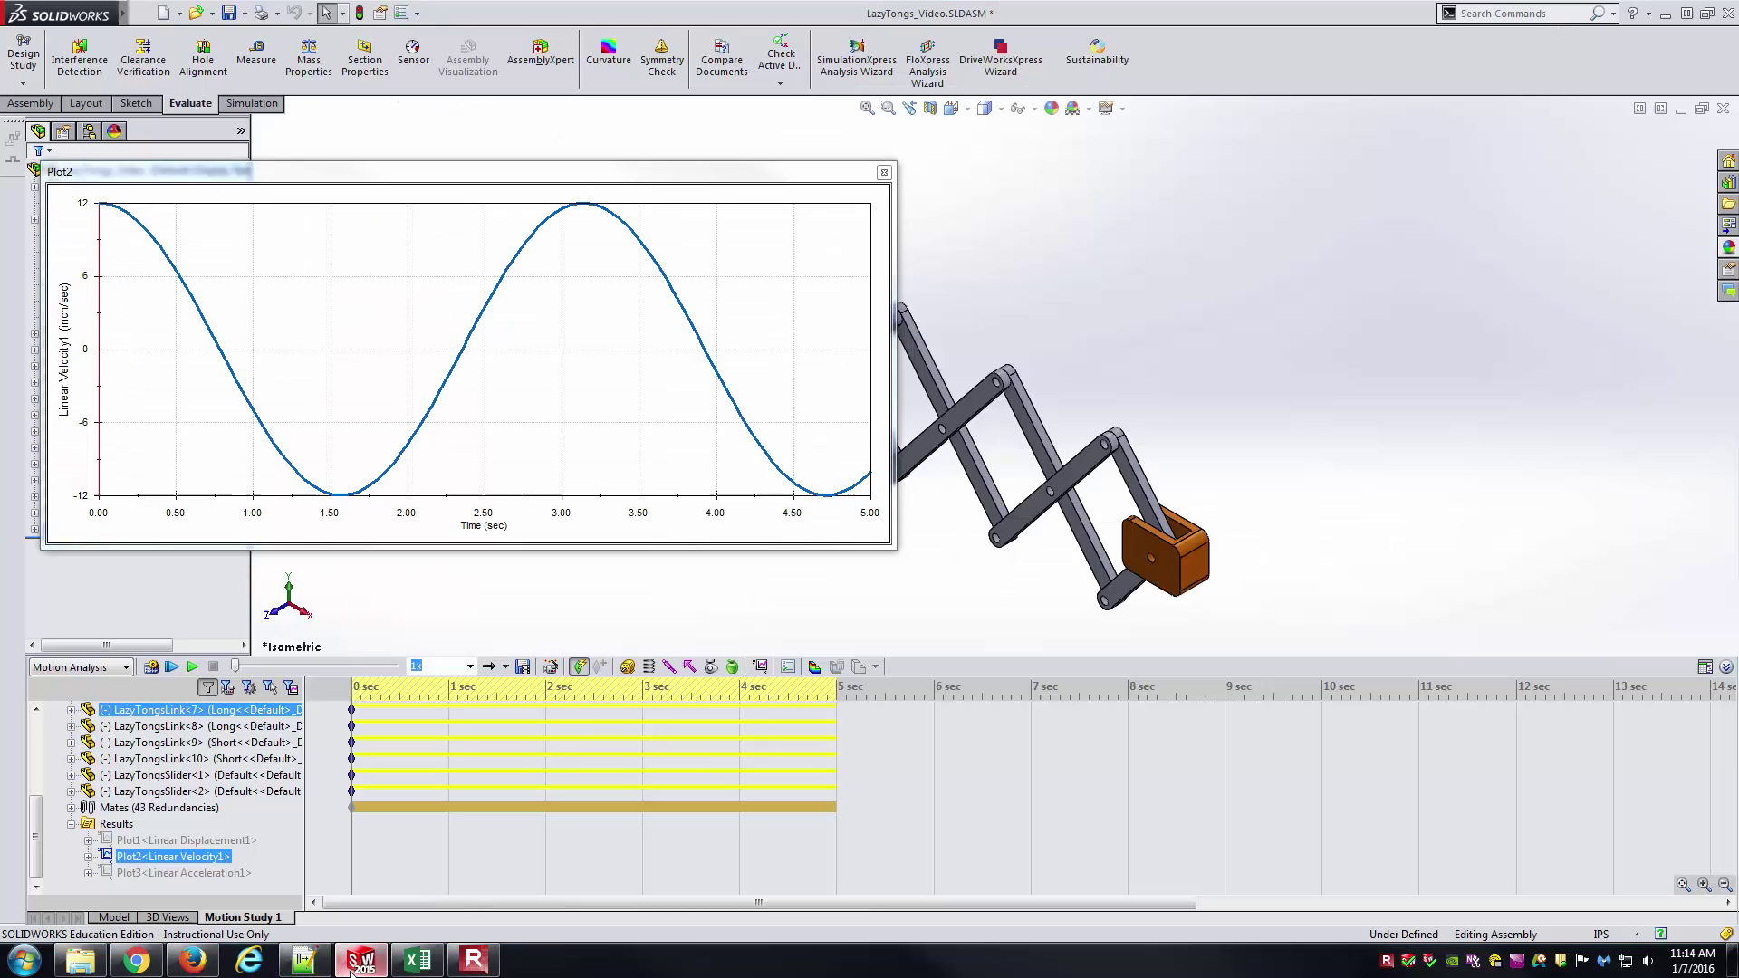
left_click(884, 172)
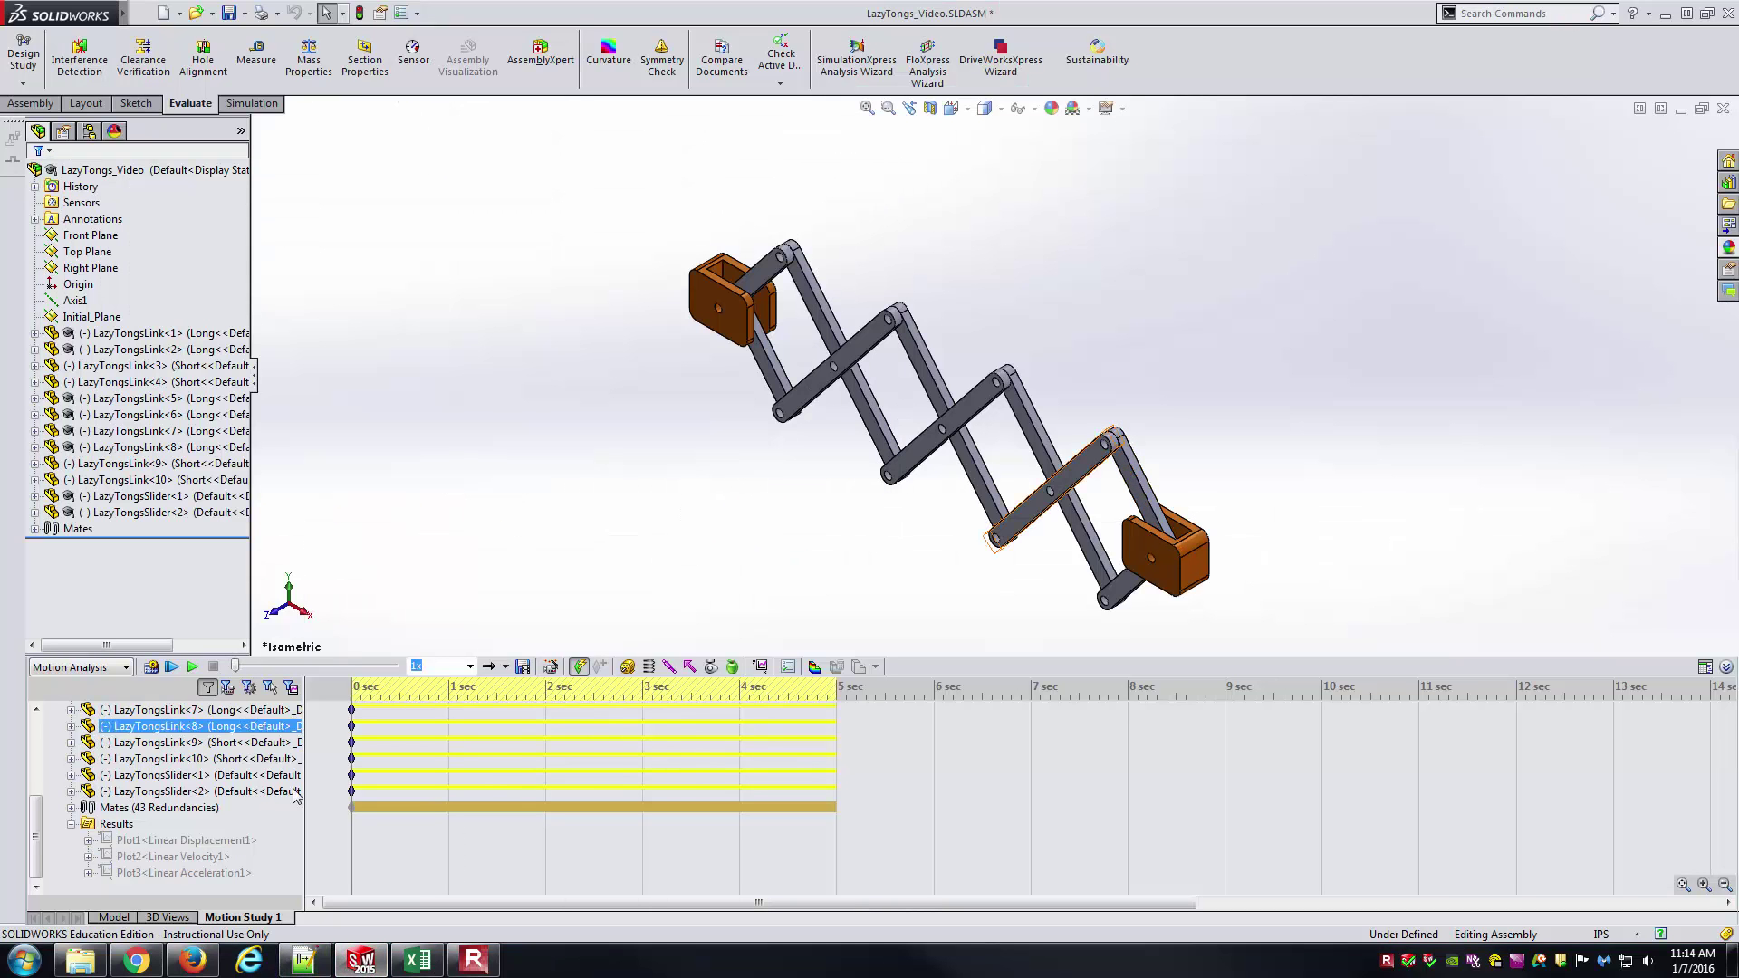
Step: Show the Plot3 linear acceleration graph and bring up its context menu again
left_click(227, 872)
right_click(234, 872)
left_click(290, 770)
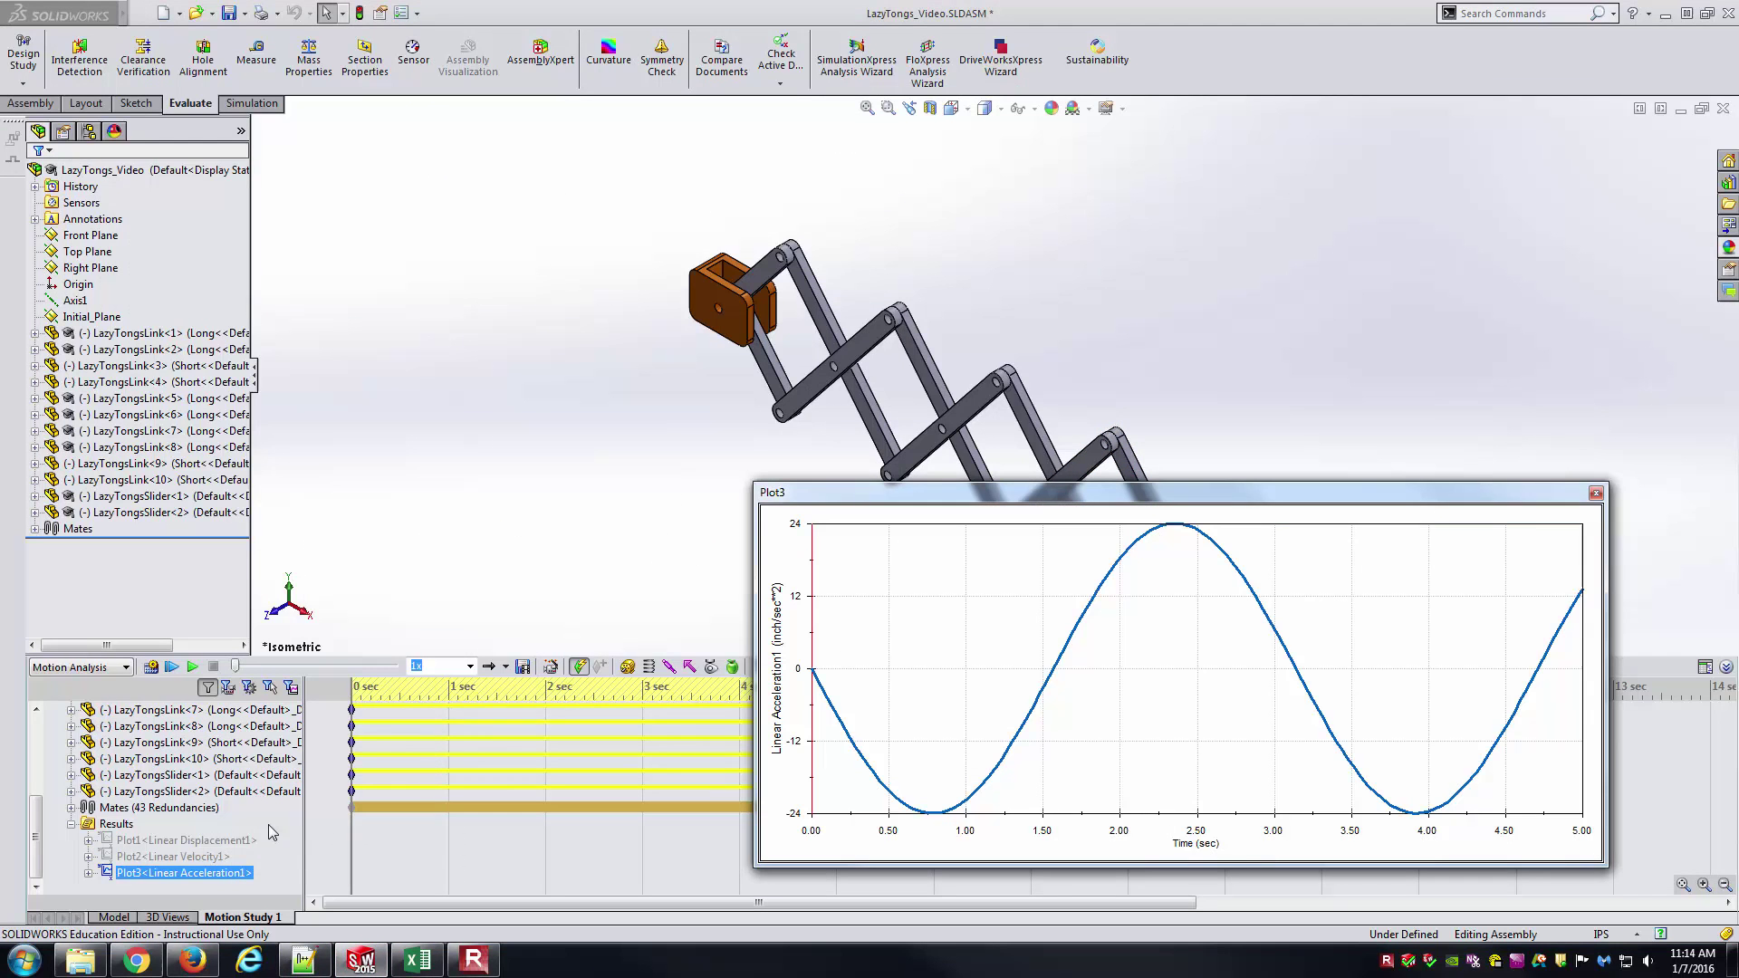
right_click(261, 872)
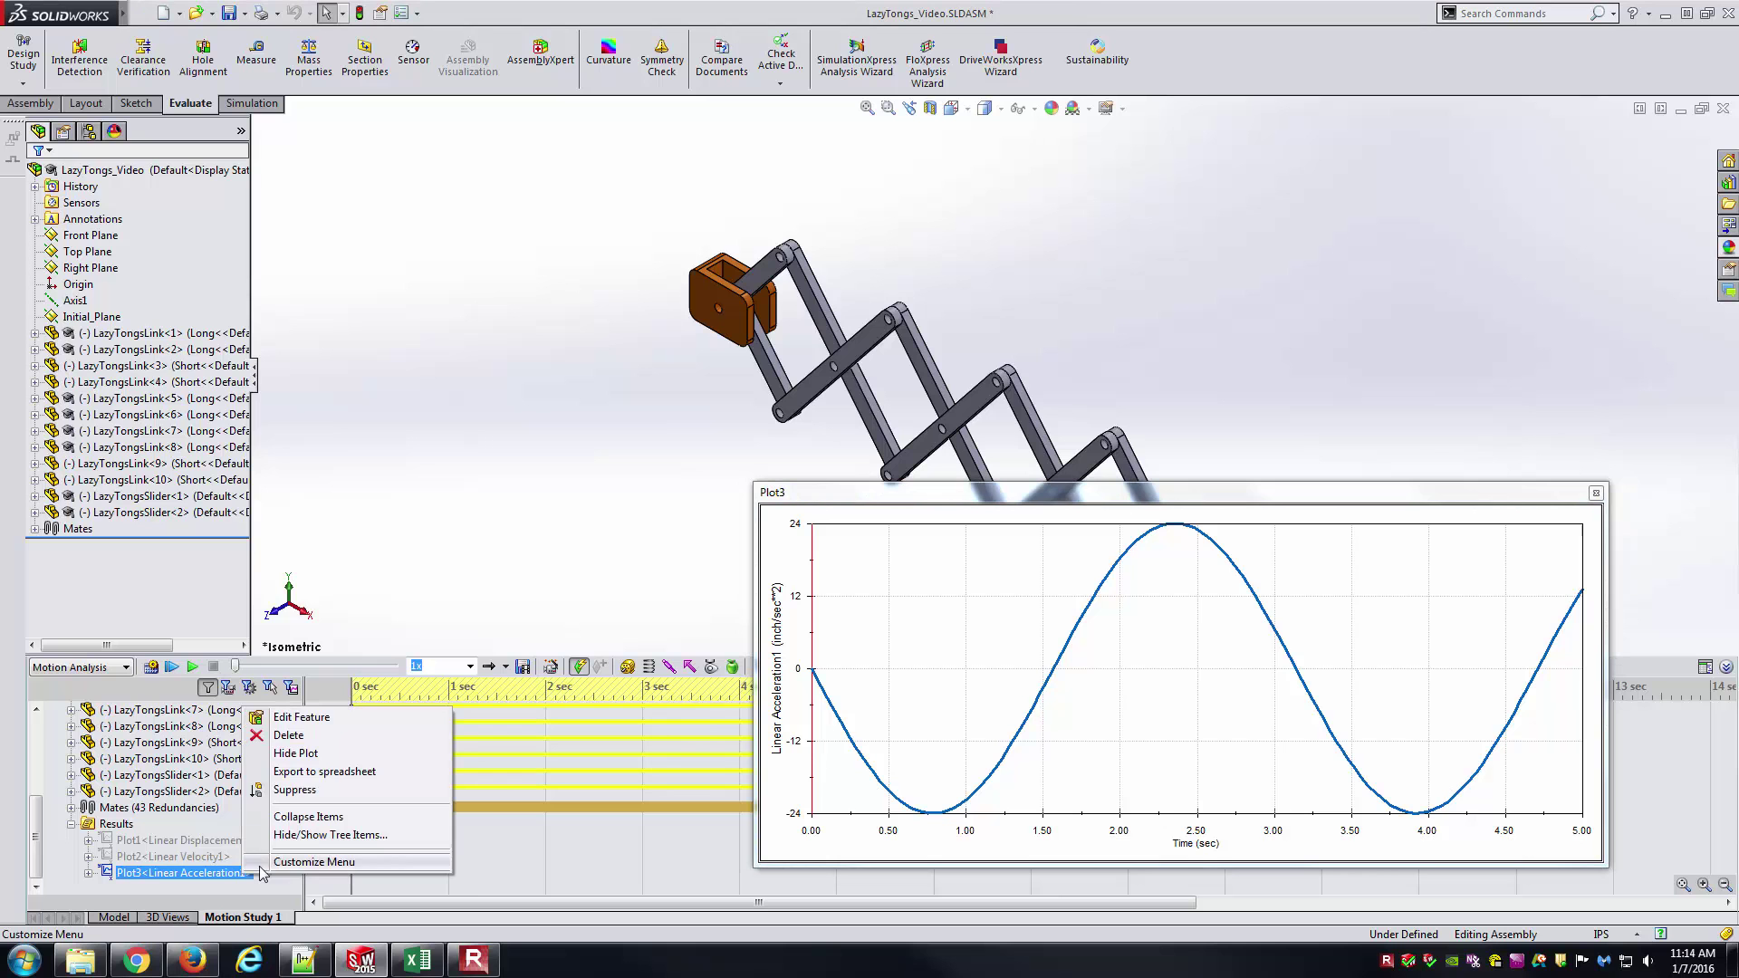
Step: Export the acceleration plot to a spreadsheet and open its Sheet1 in the Sheet7 workbook
left_click(342, 772)
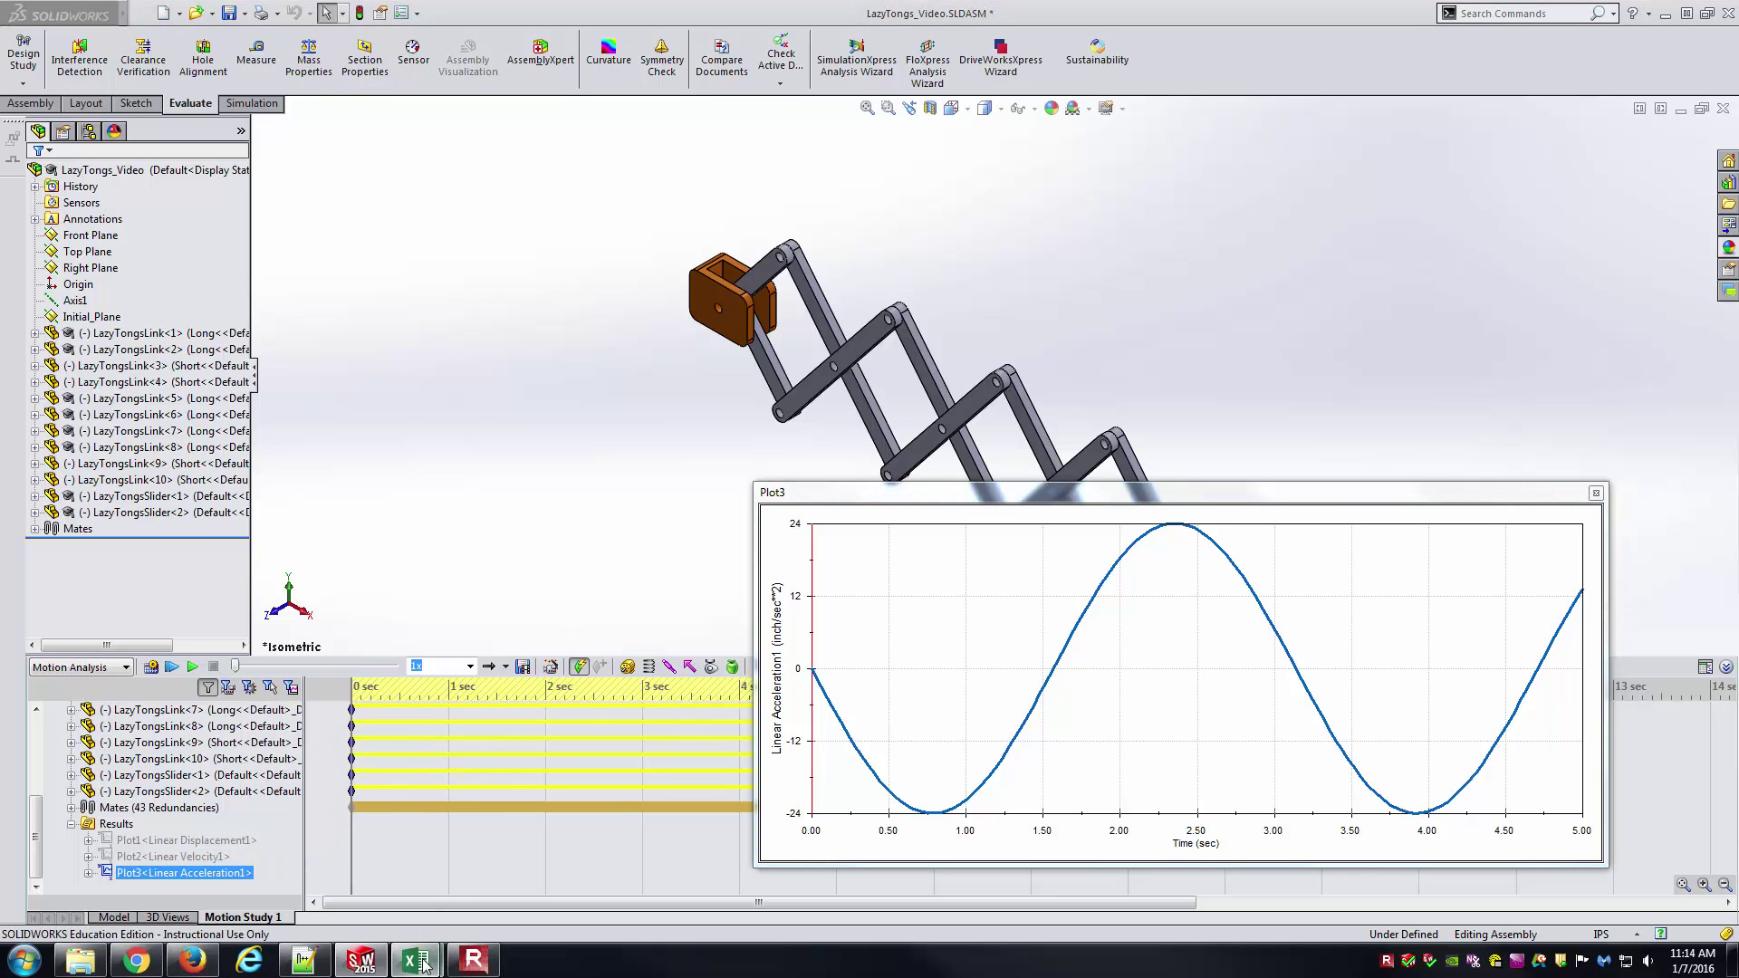
mouse_move(422, 964)
left_click(485, 861)
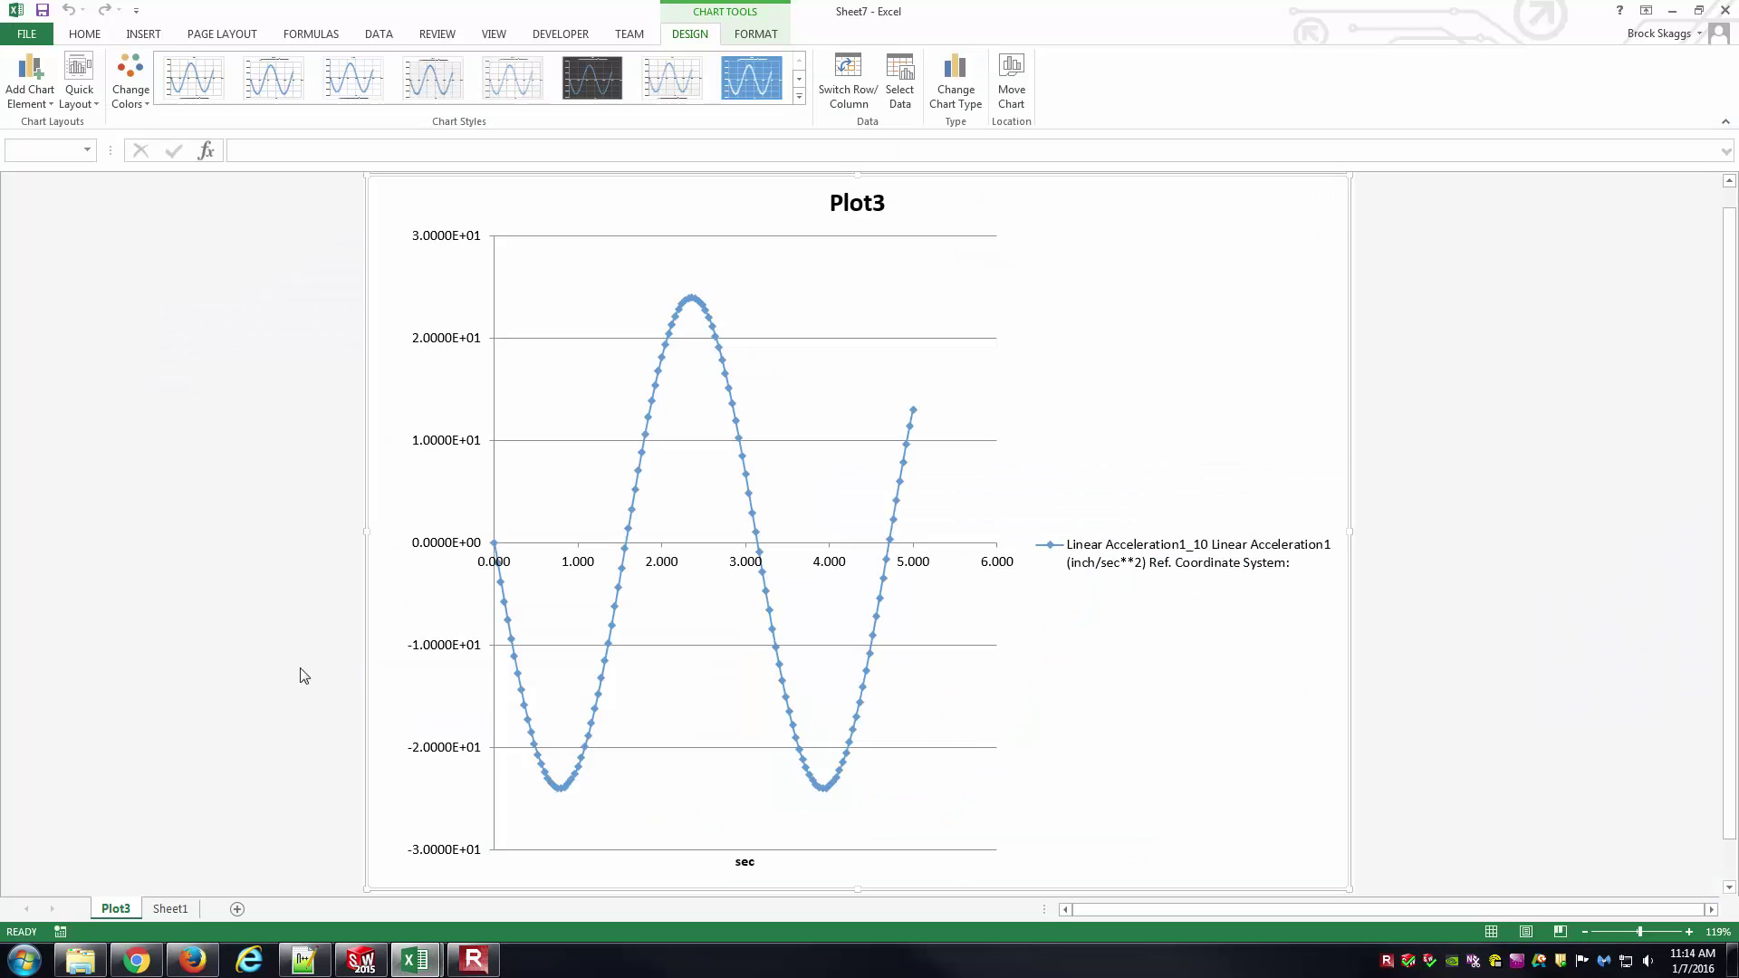
left_click(170, 909)
left_click(446, 652)
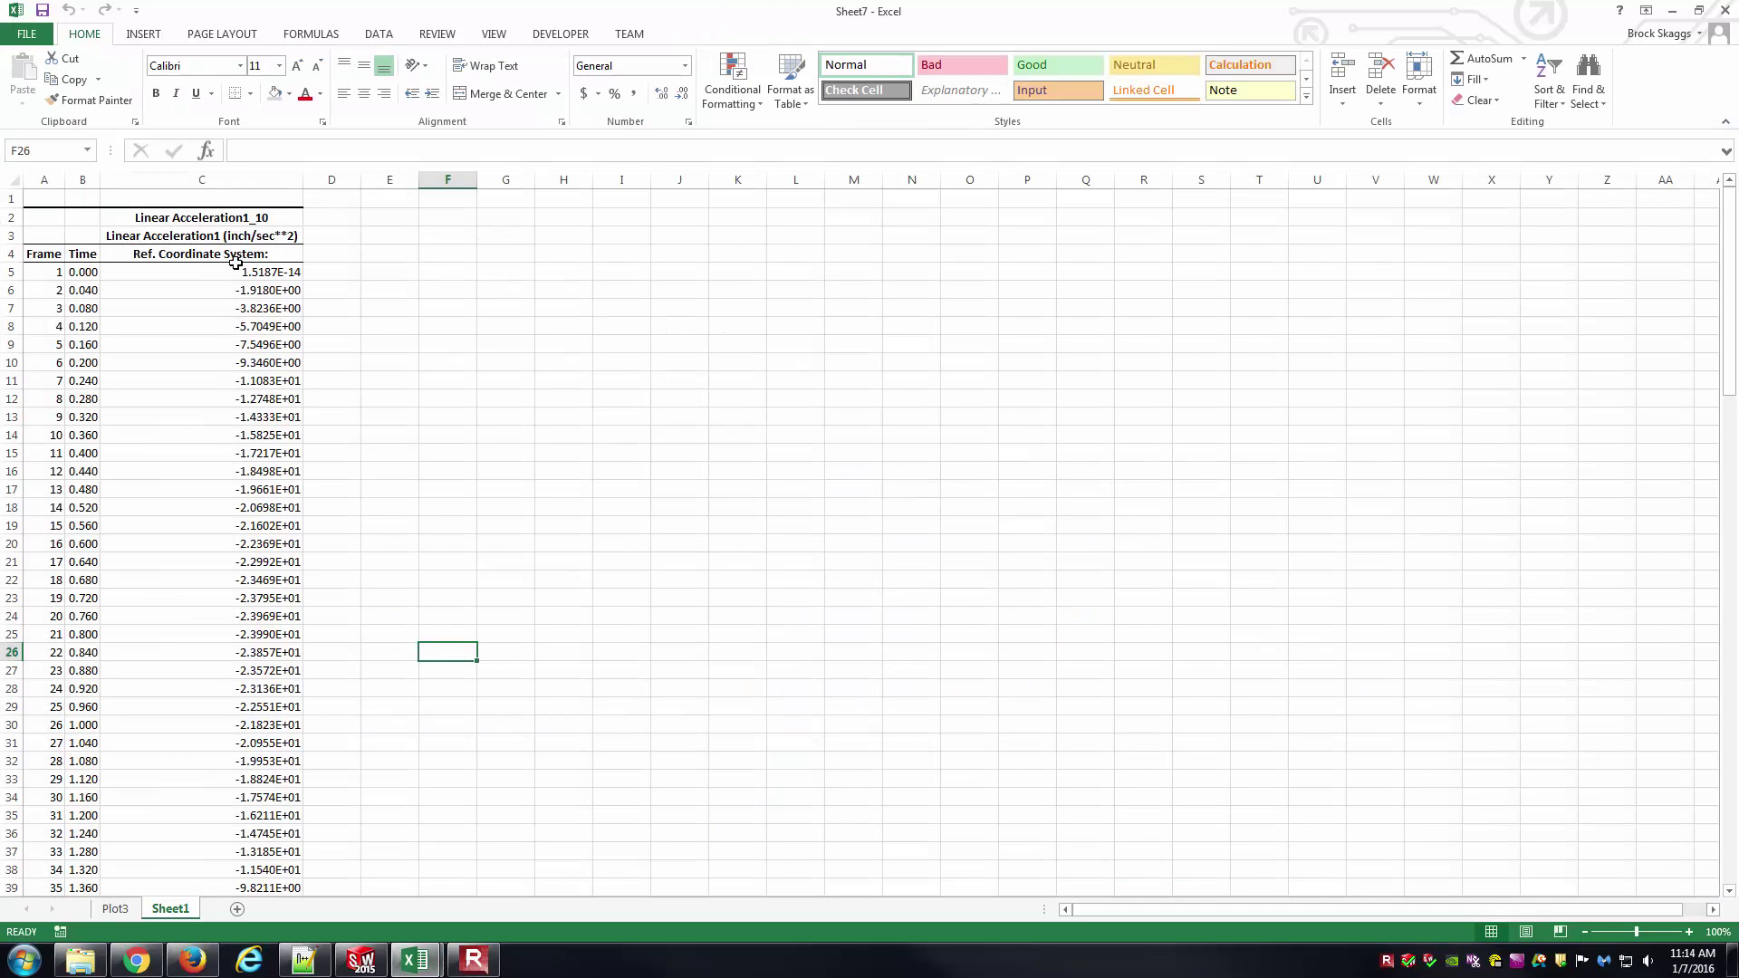
Step: Copy the Linear Acceleration1 values C2:C130 and return to the verification workbook
left_click(233, 217)
left_click_drag(234, 315, 254, 831)
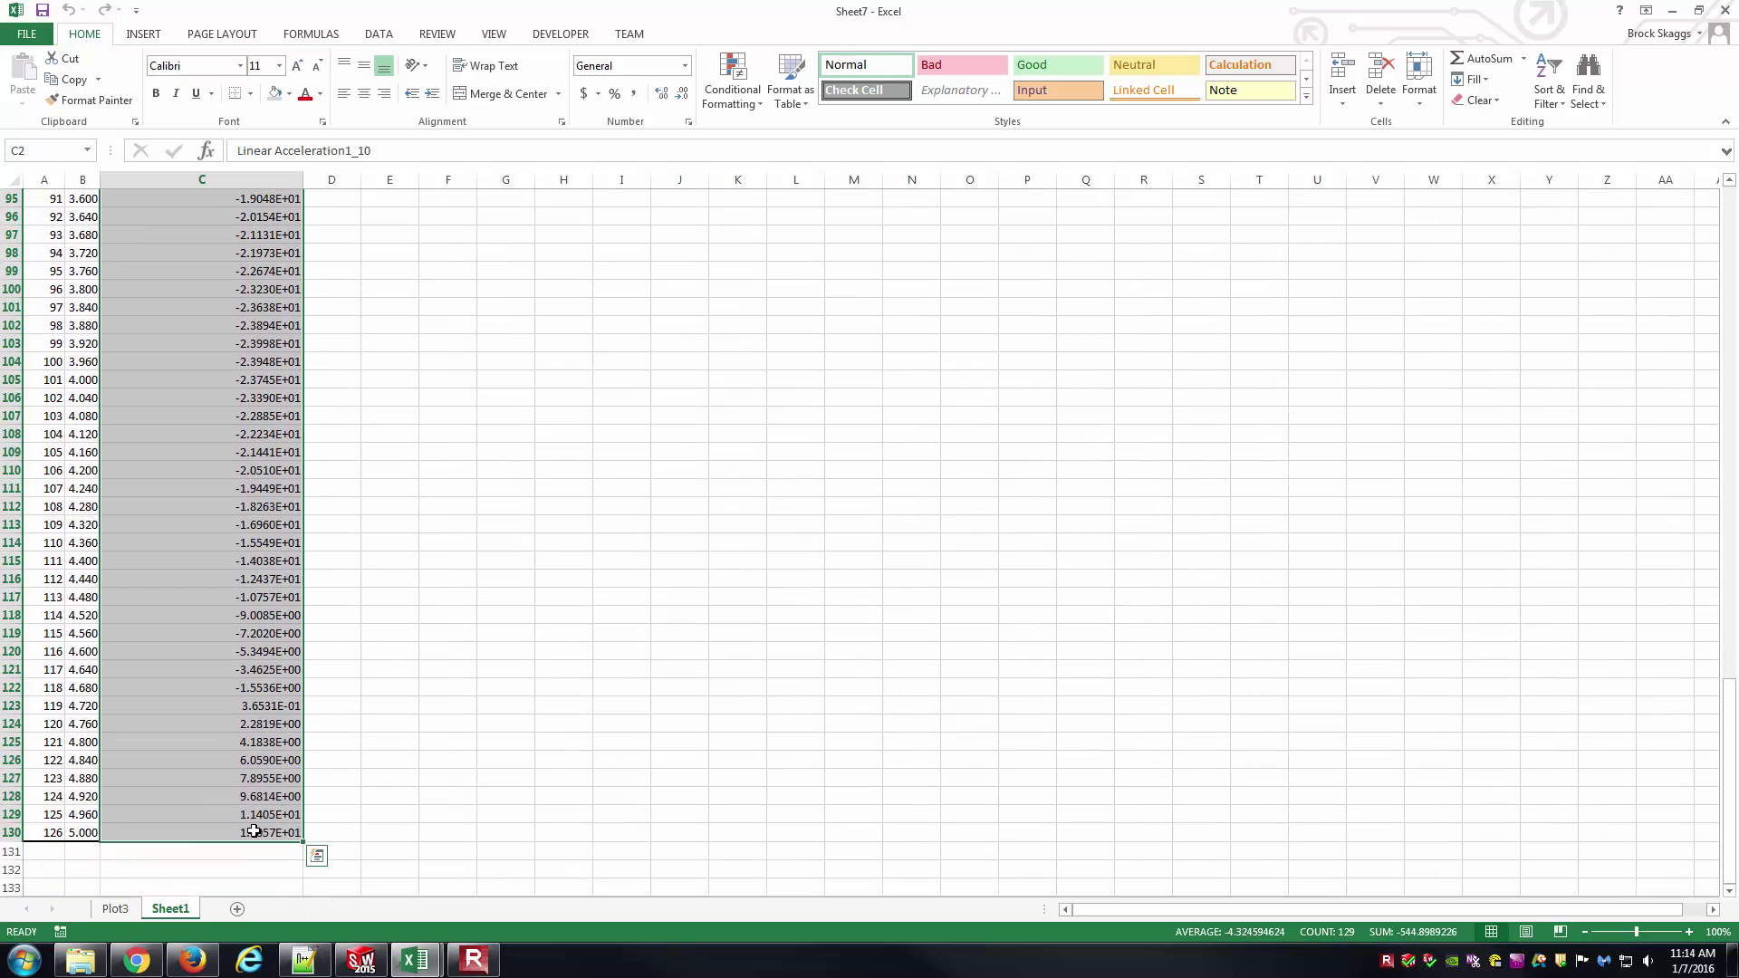
key("ctrl+c")
scroll(254, 830, "up", 20)
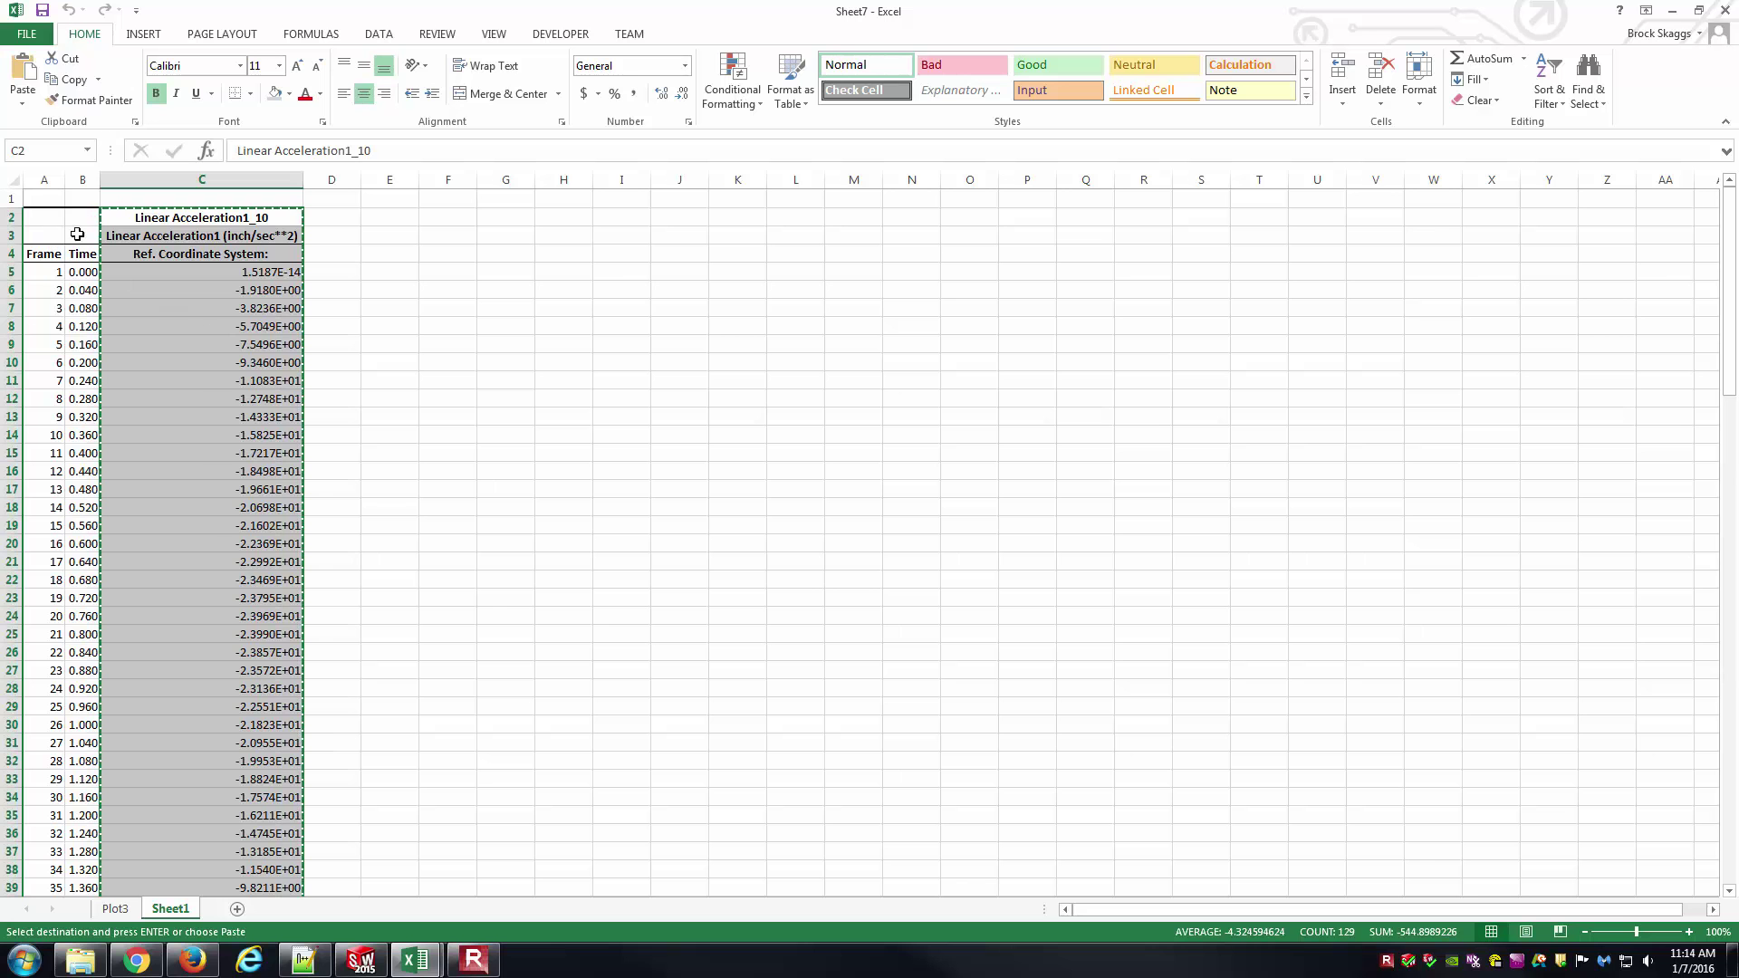
left_click(415, 960)
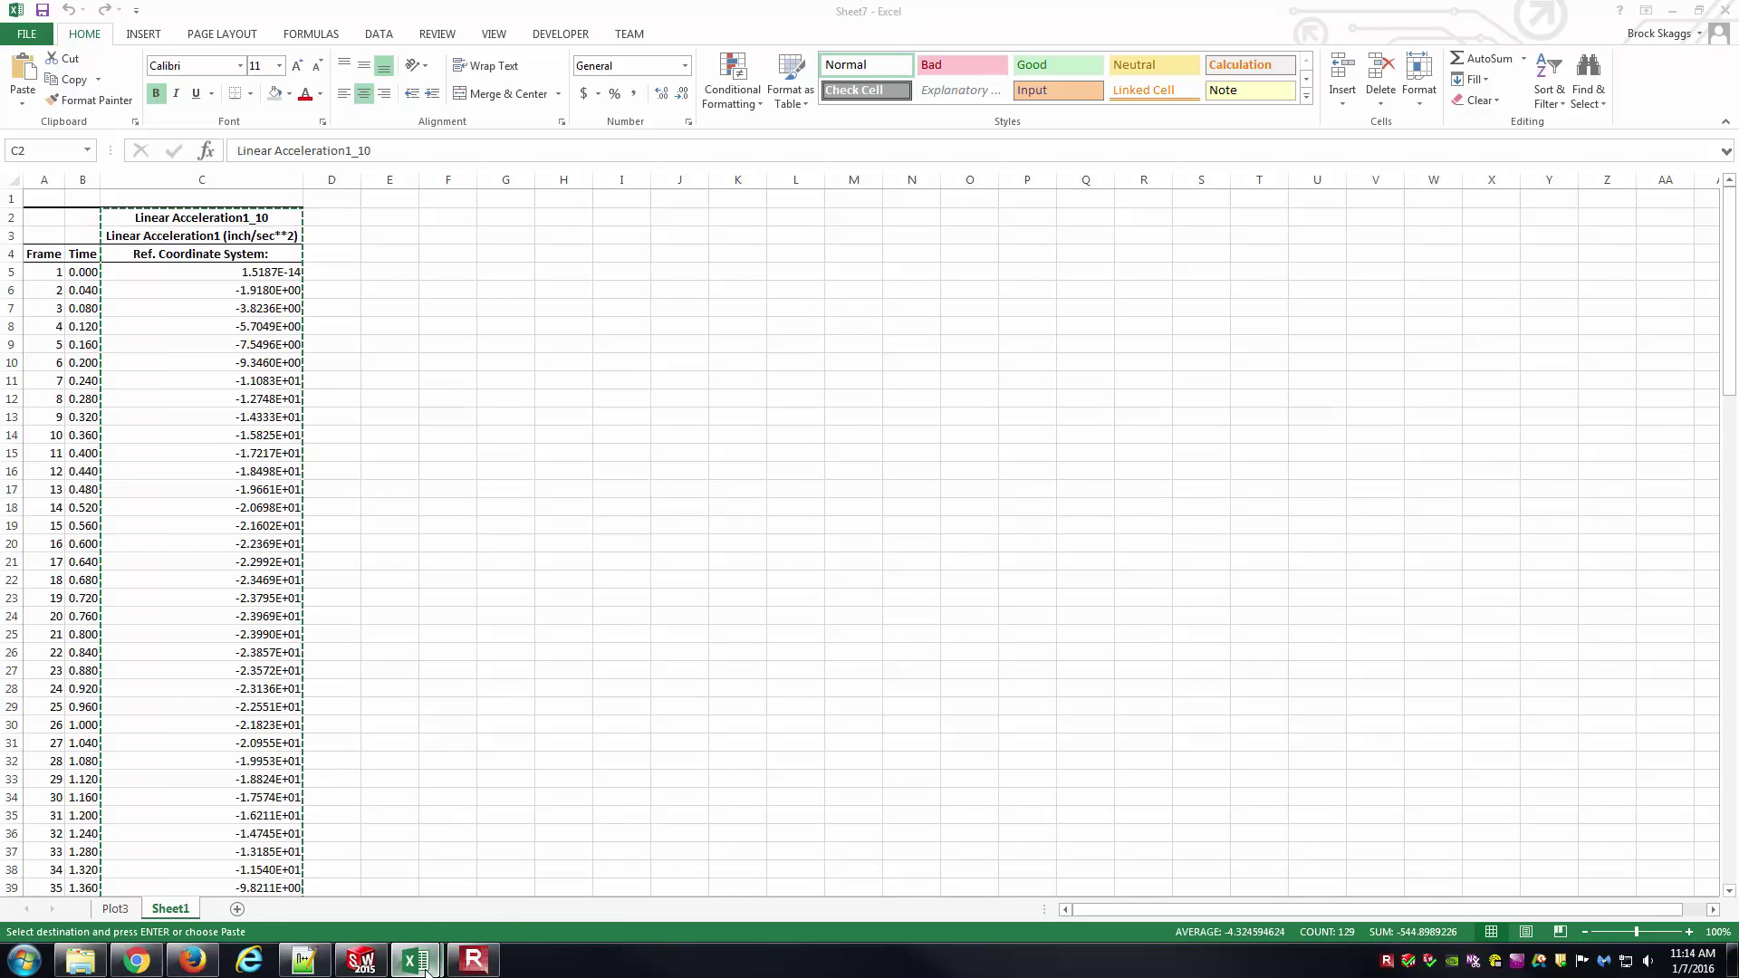
left_click(349, 892)
Step: Paste the SOLIDWORKS acceleration results into column E starting at E1 of SolidWorksData
left_click(518, 198)
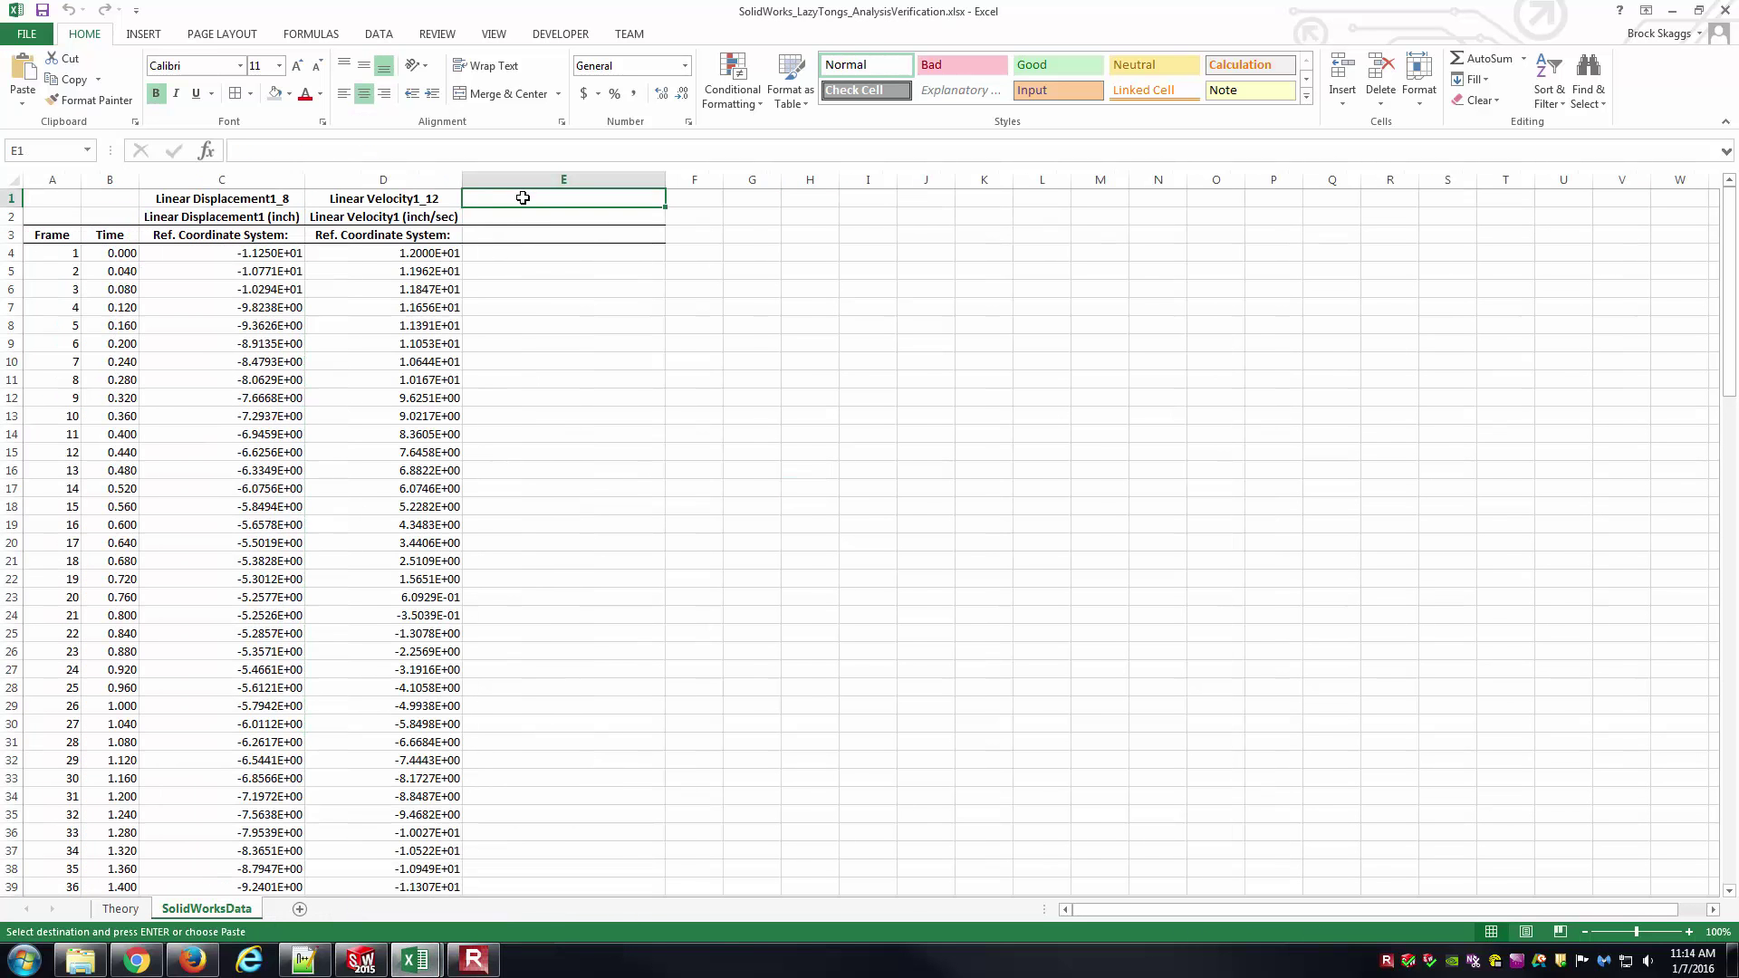
key("Return")
left_click(815, 326)
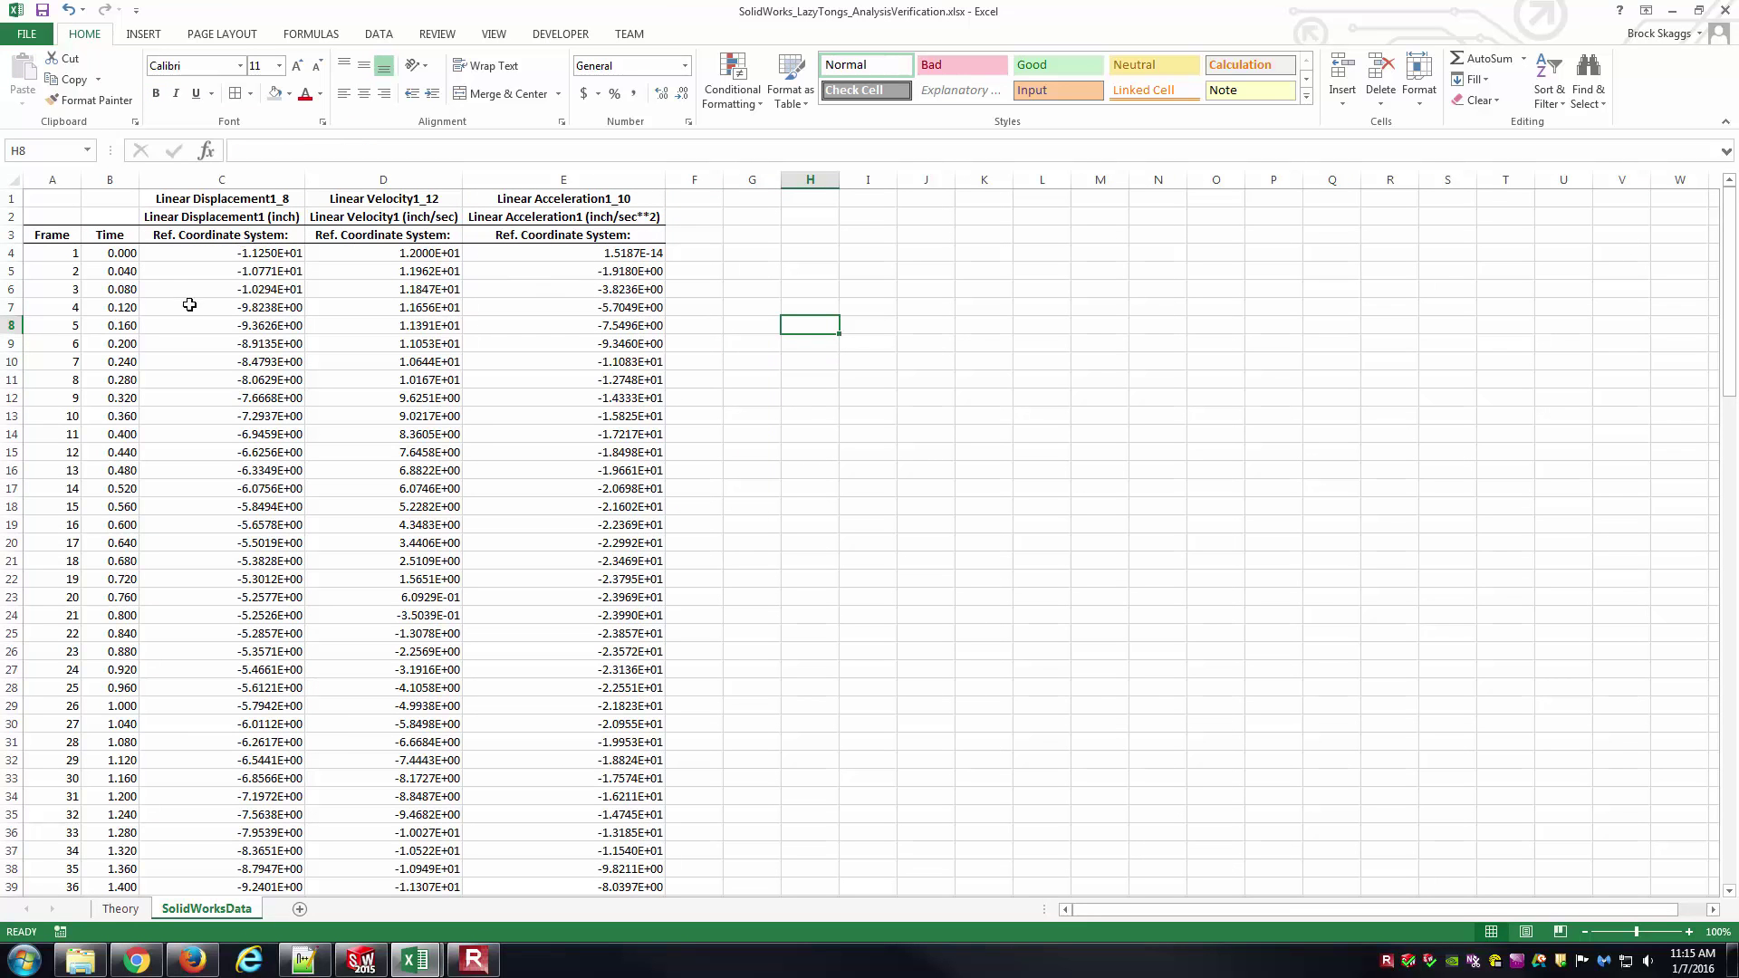
left_click(118, 256)
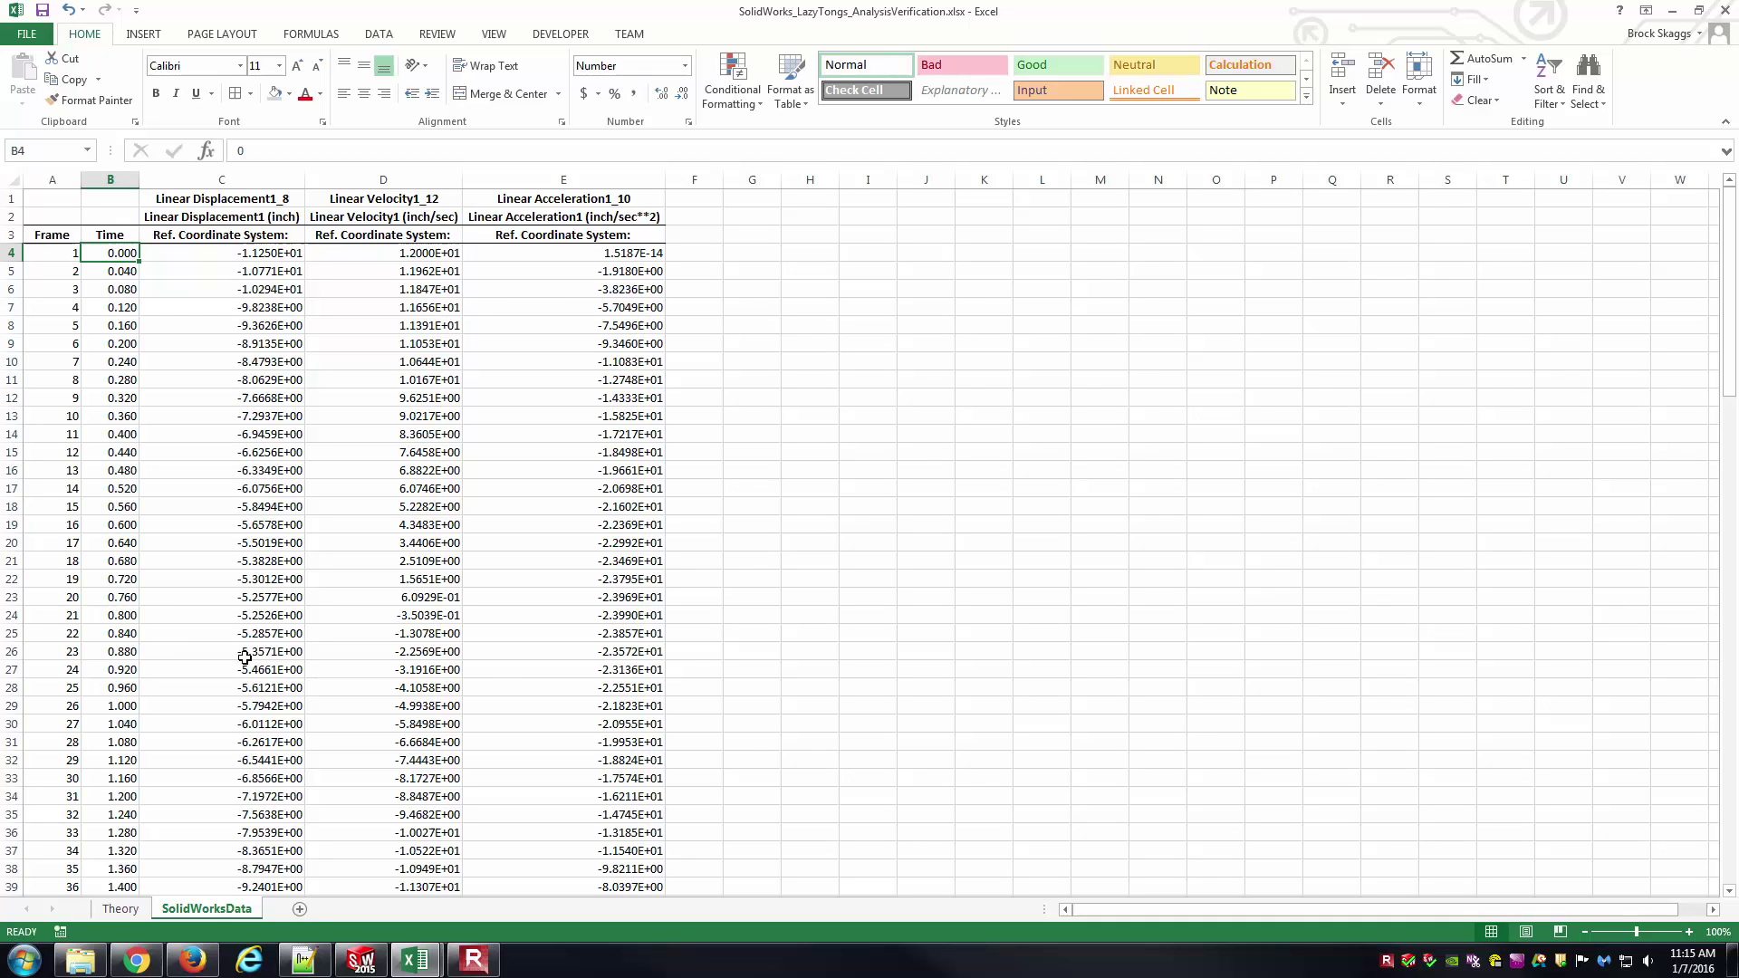
Step: Close the exported Sheet7 workbook without saving
left_click(770, 527)
mouse_move(416, 960)
left_click(567, 861)
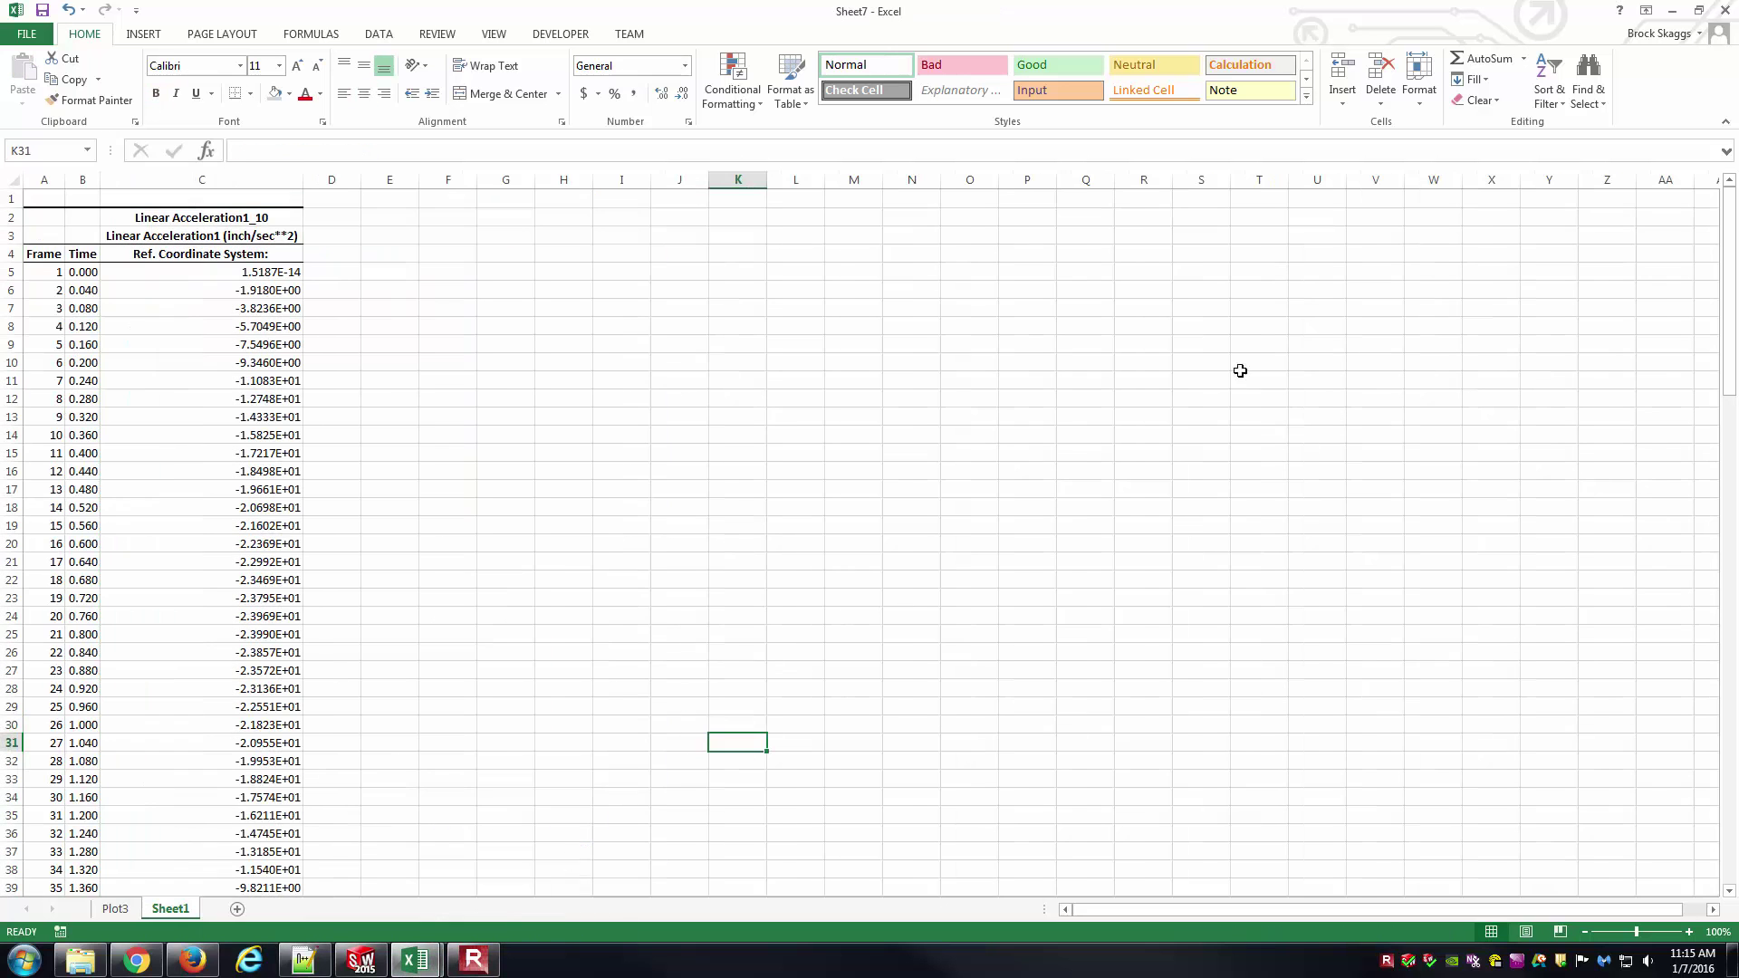
left_click(1724, 13)
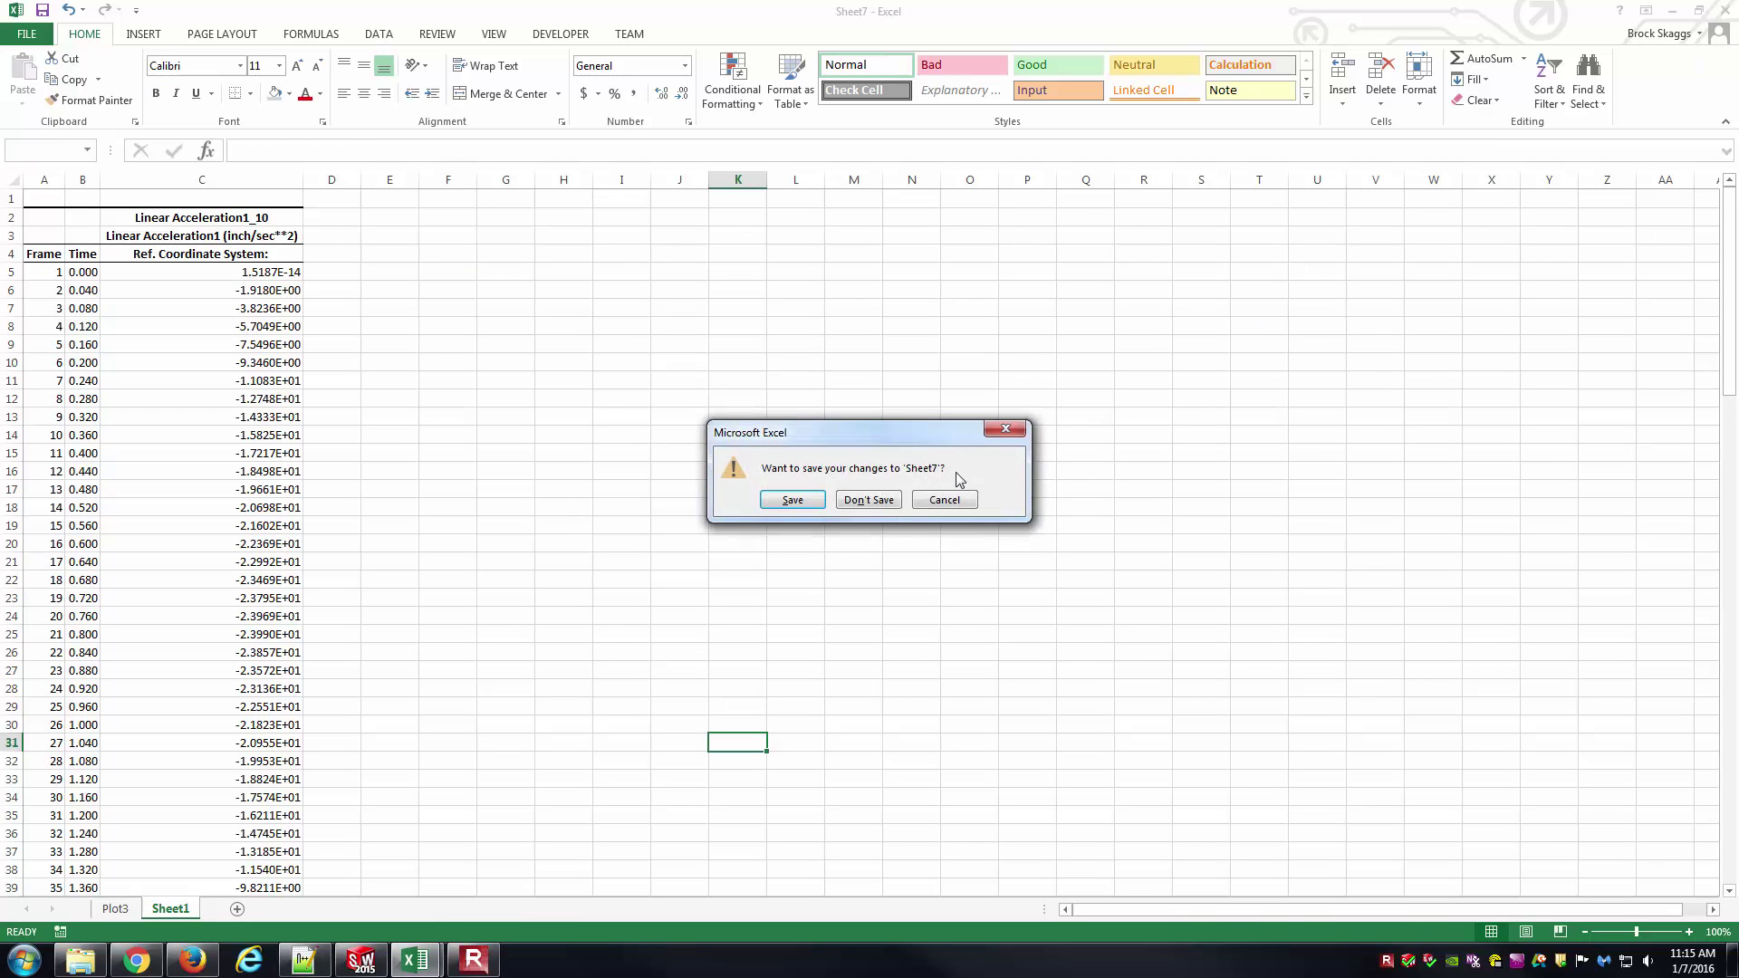
left_click(884, 498)
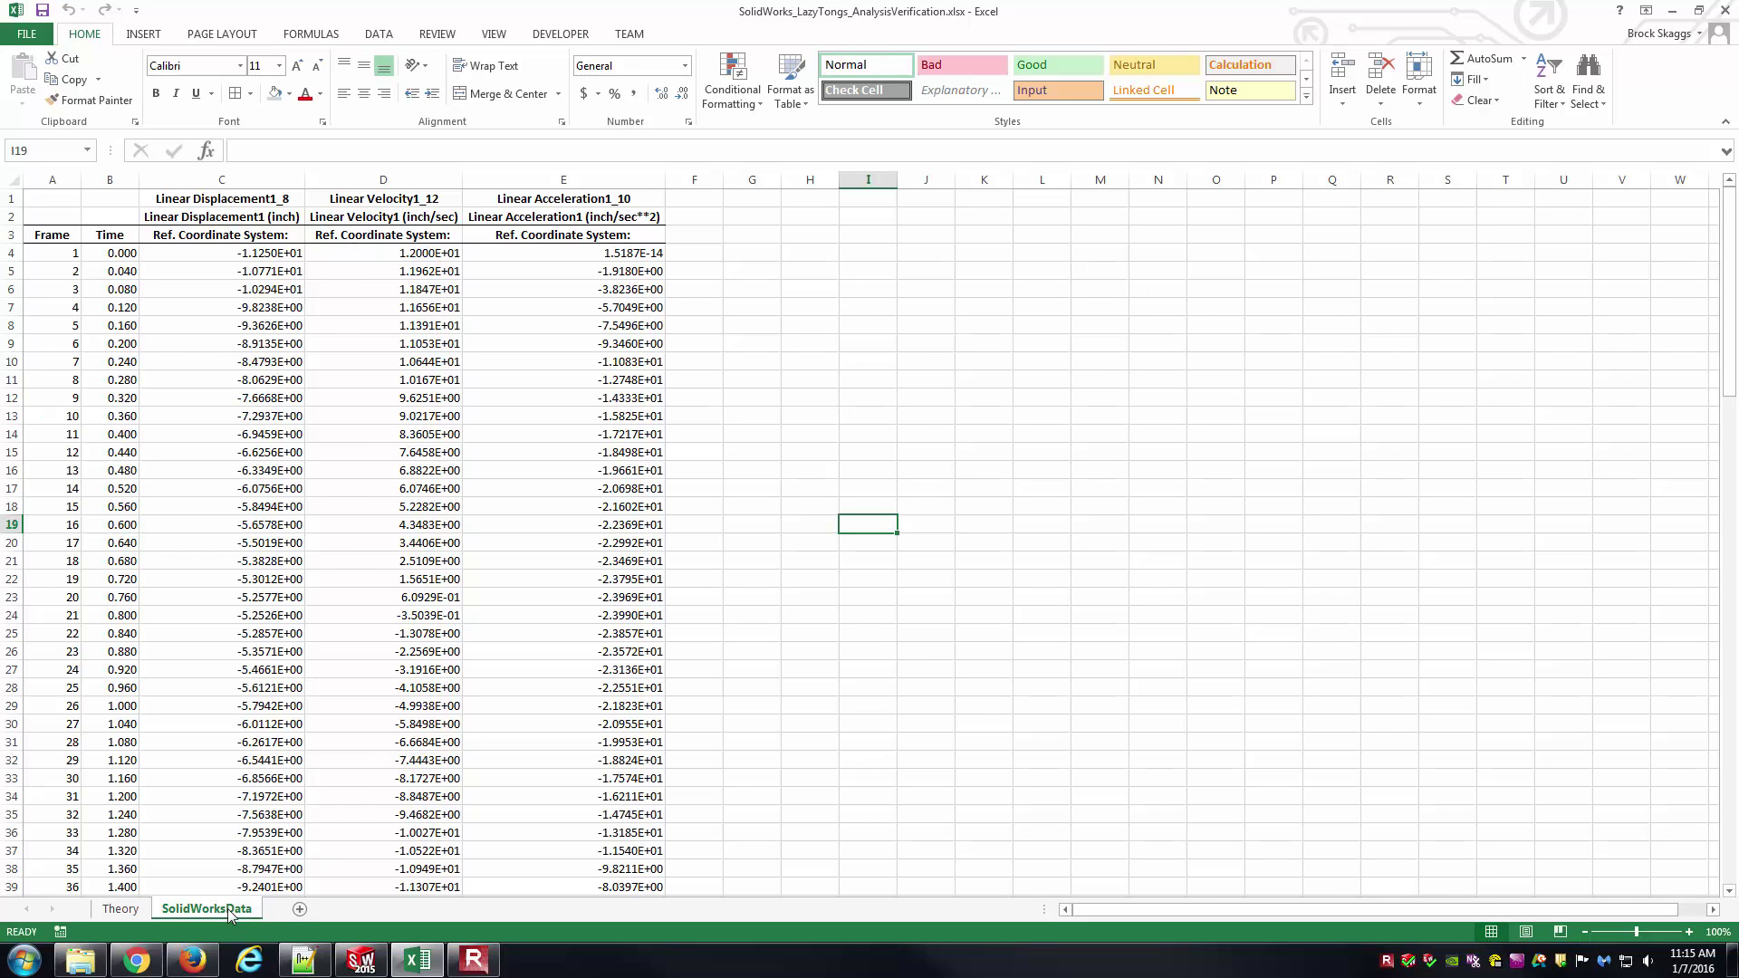
Step: On the Theory sheet, insert a Scatter with Straight Lines and Markers chart at K9 and move it up-right
left_click(127, 909)
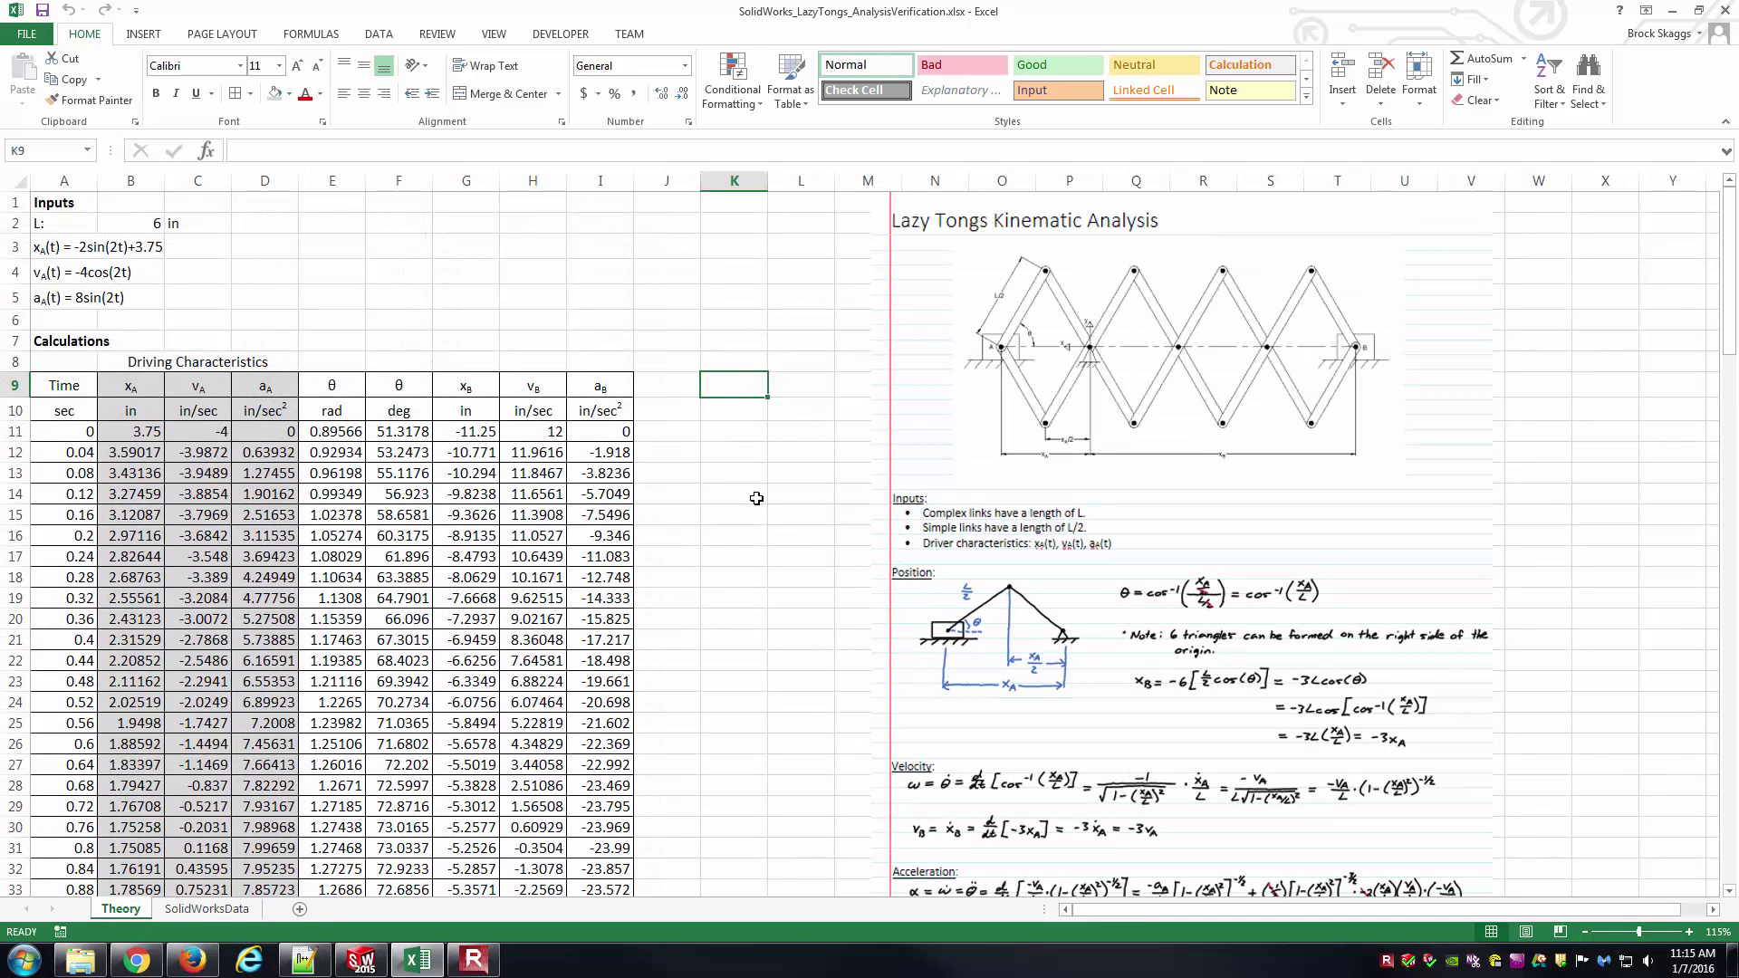
left_click(718, 449)
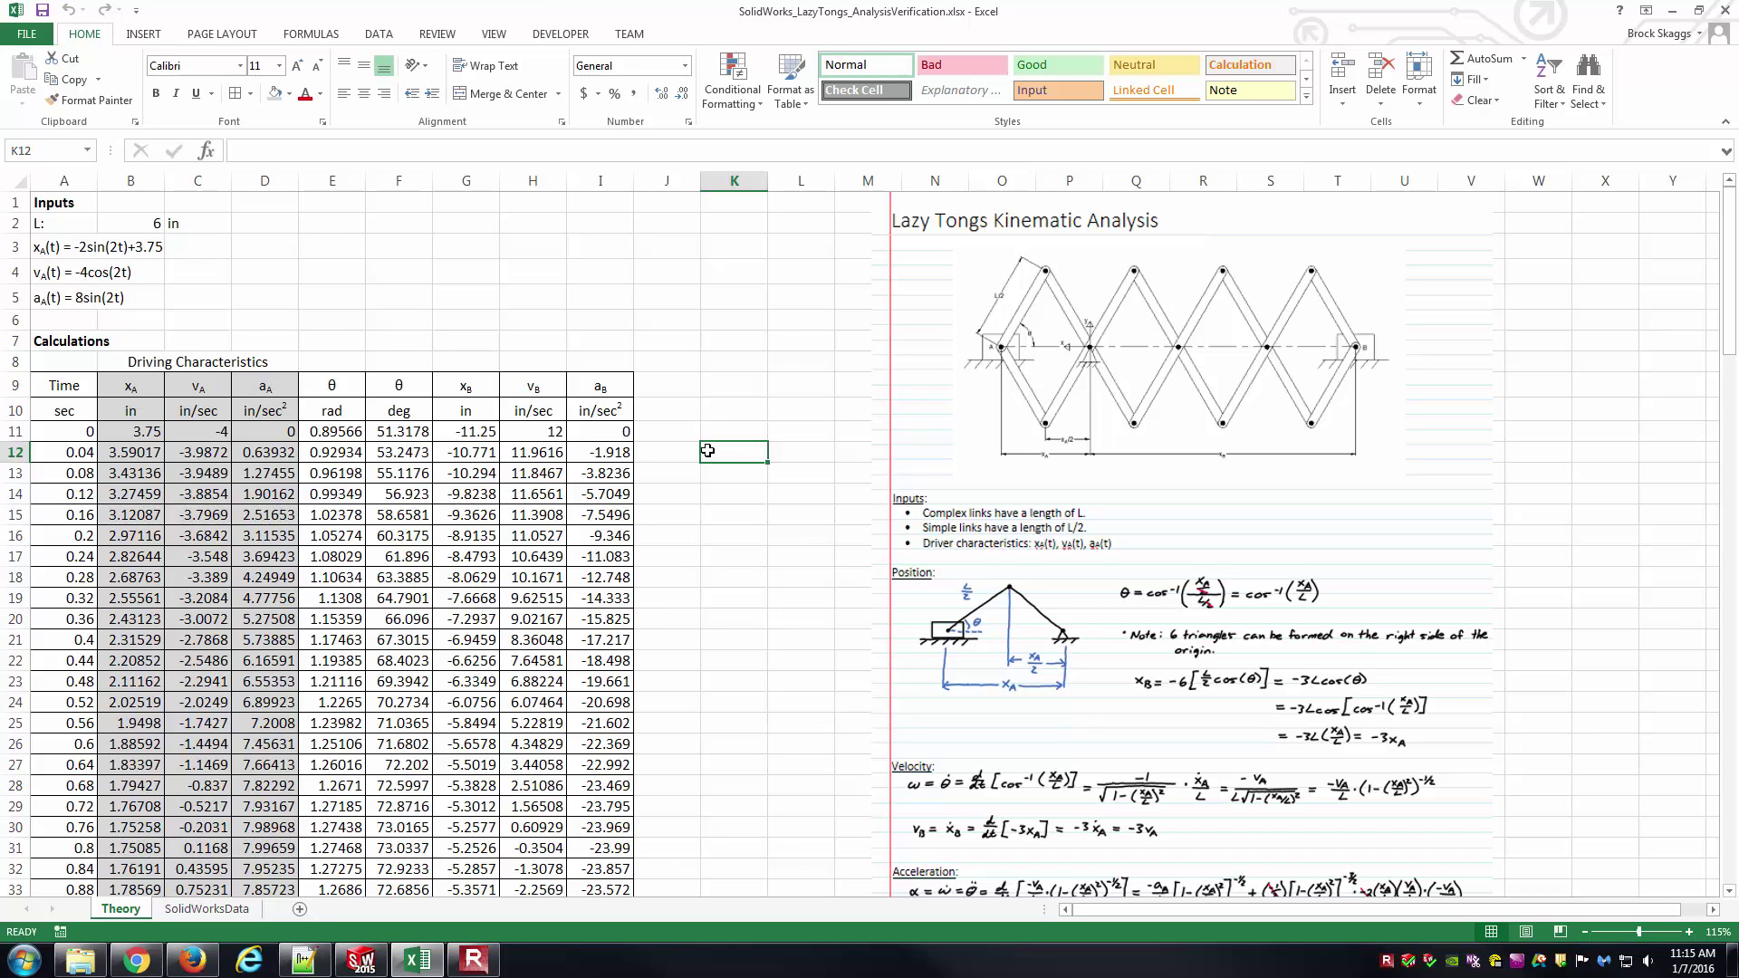
left_click(705, 393)
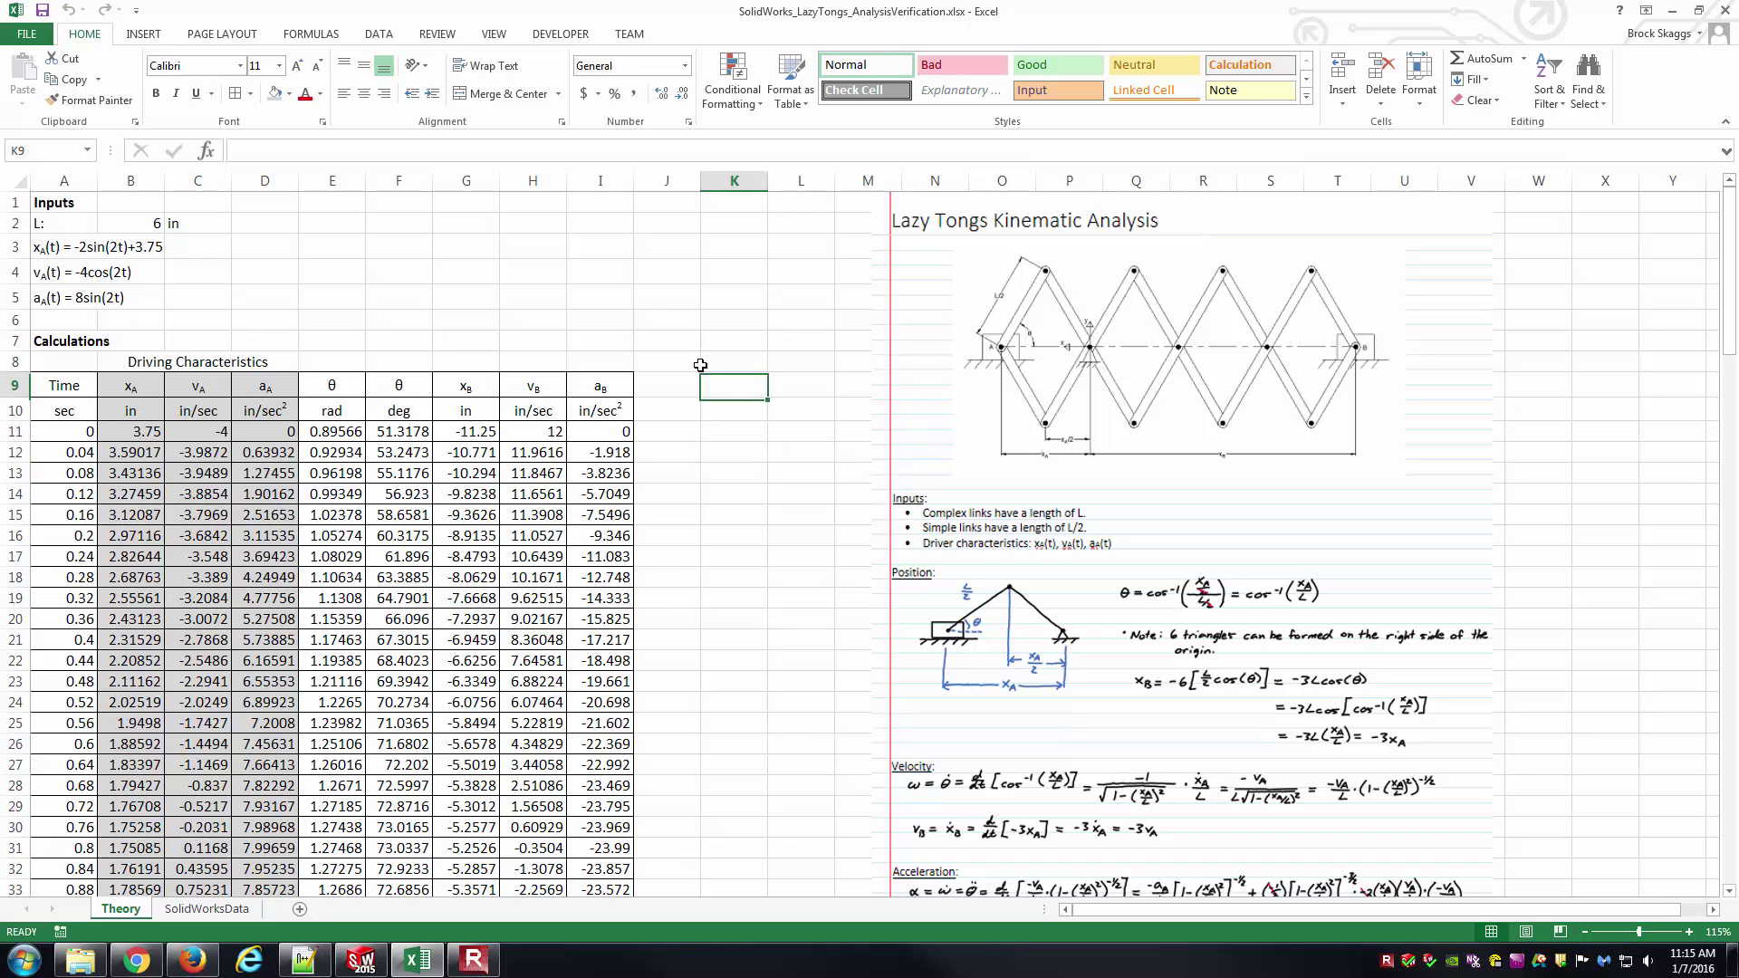
left_click(379, 34)
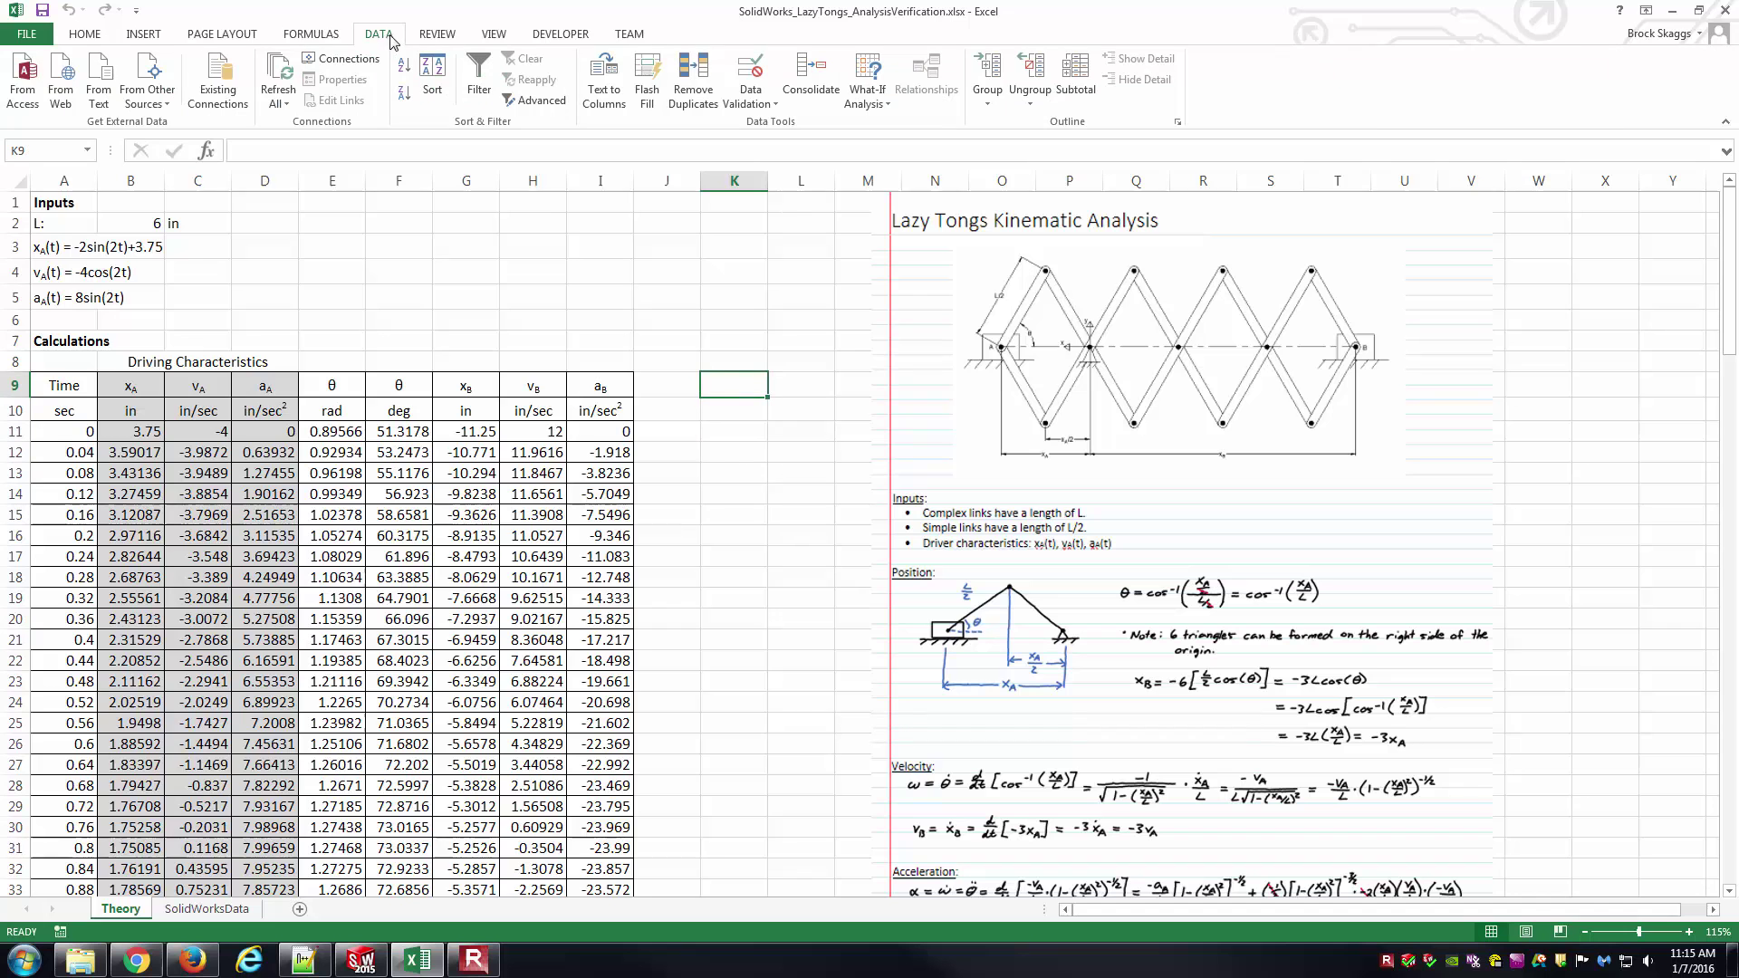
left_click(311, 35)
scroll(201, 42, "up", 2)
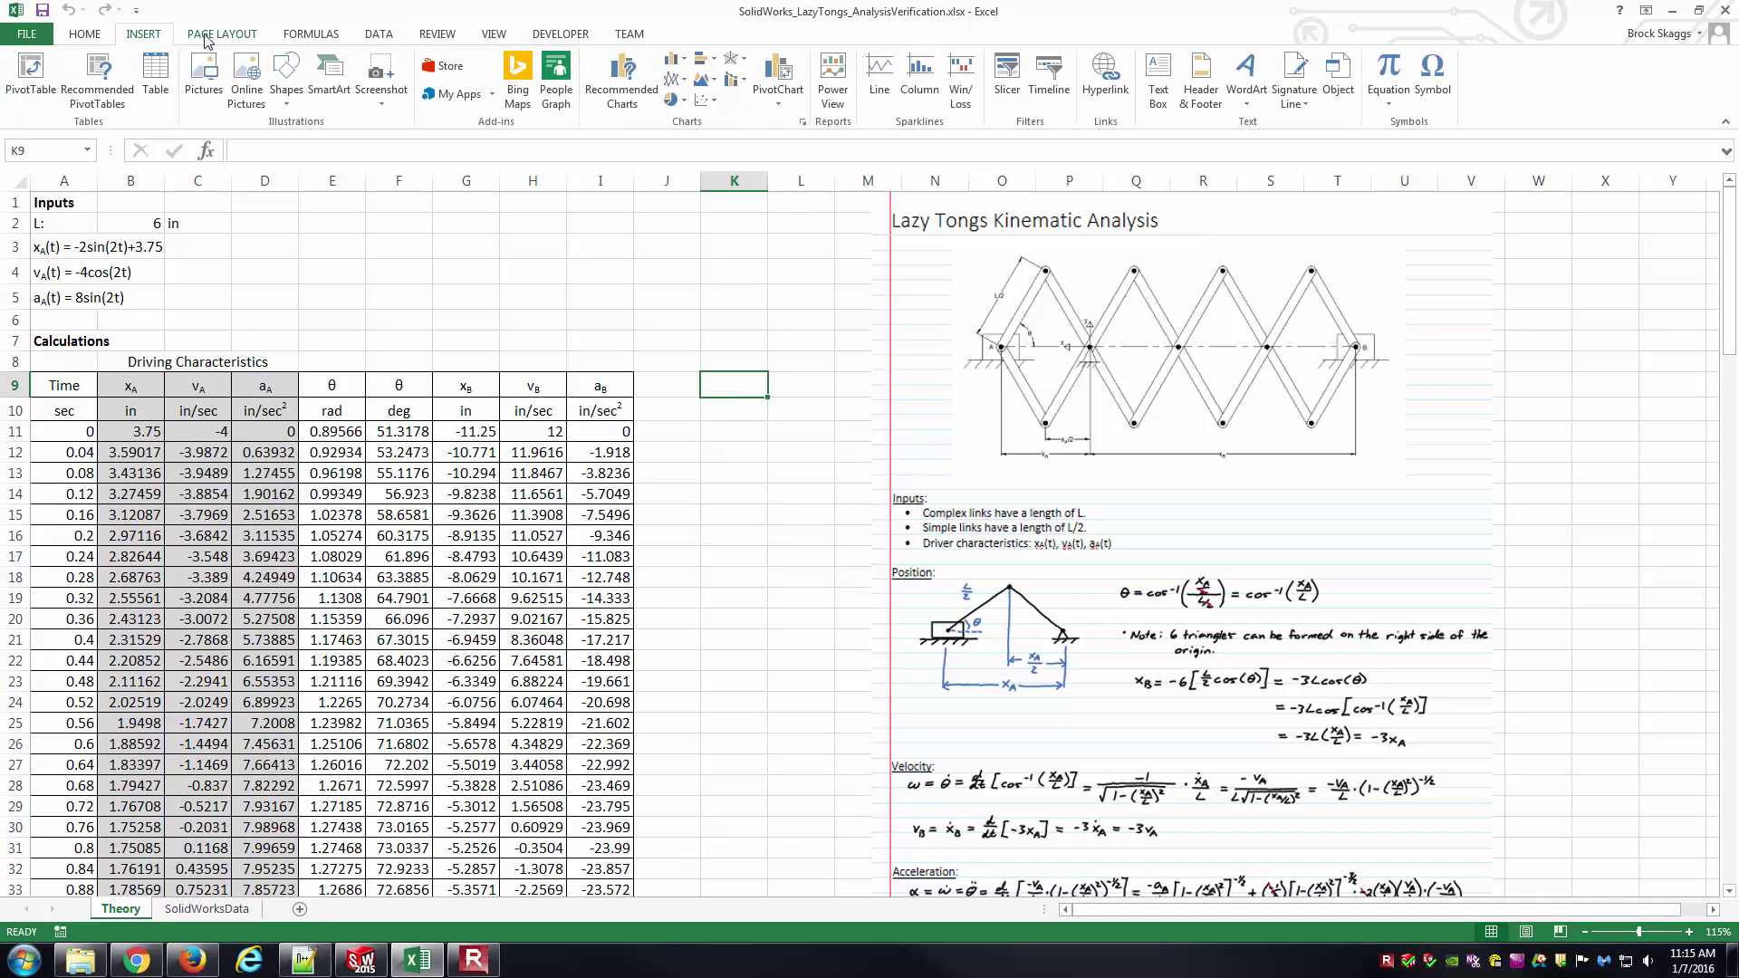
left_click(718, 101)
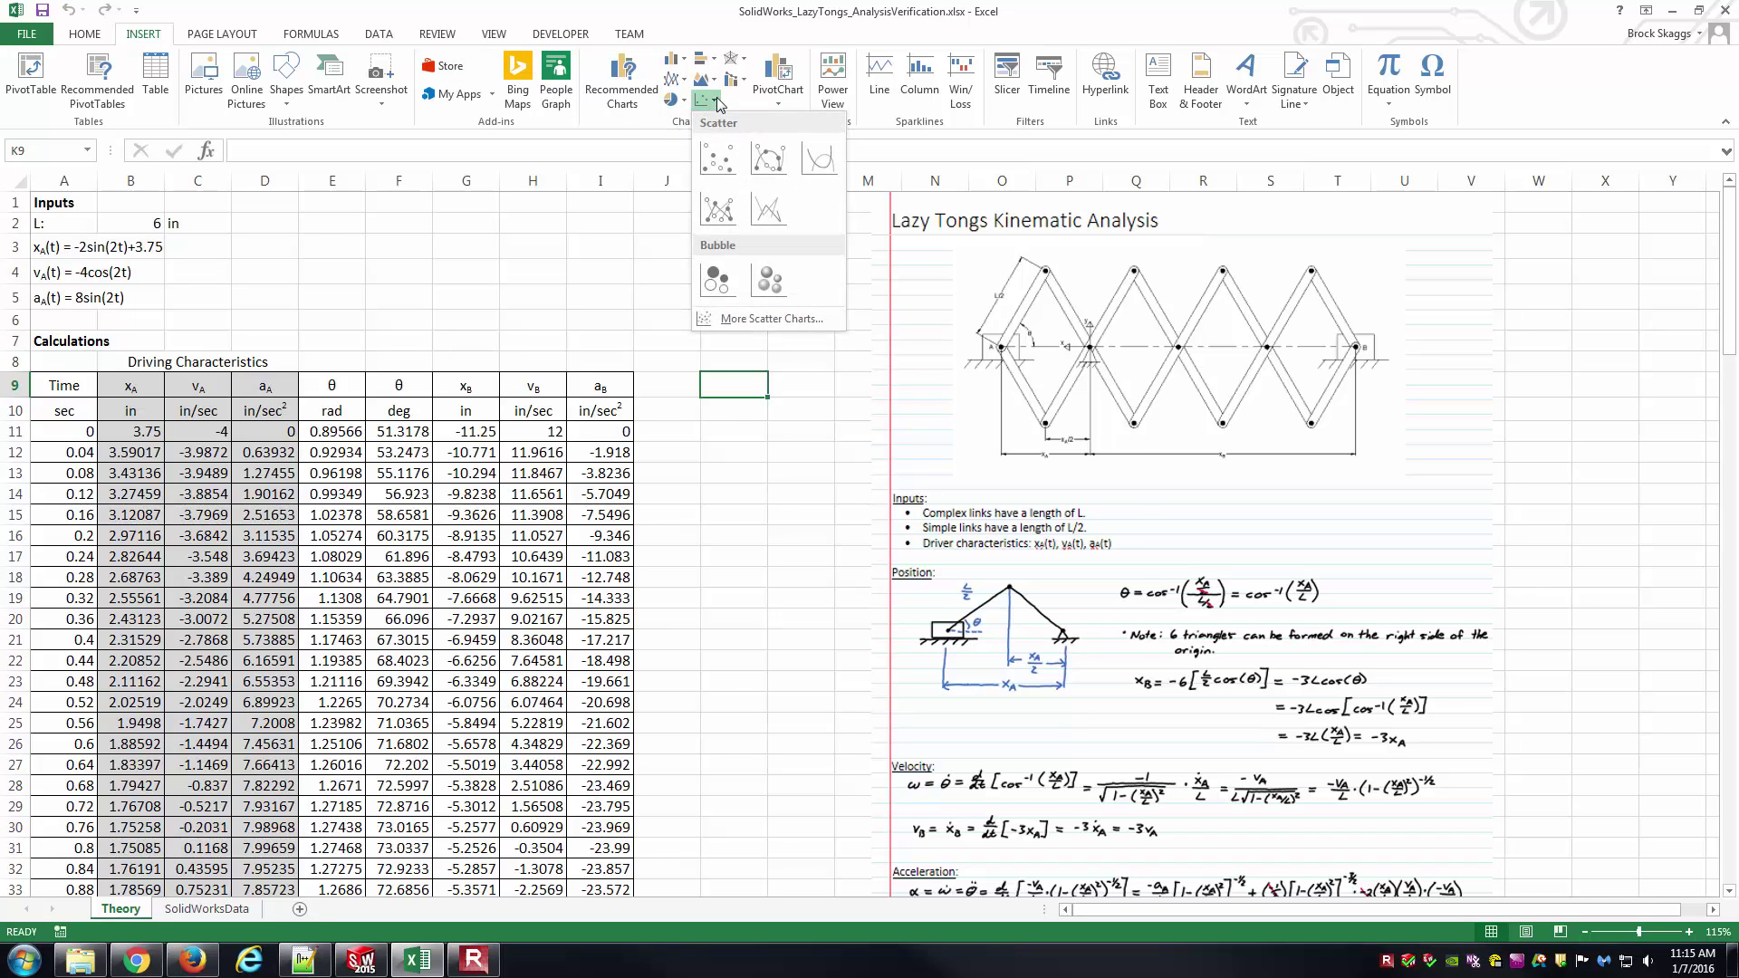
left_click(725, 211)
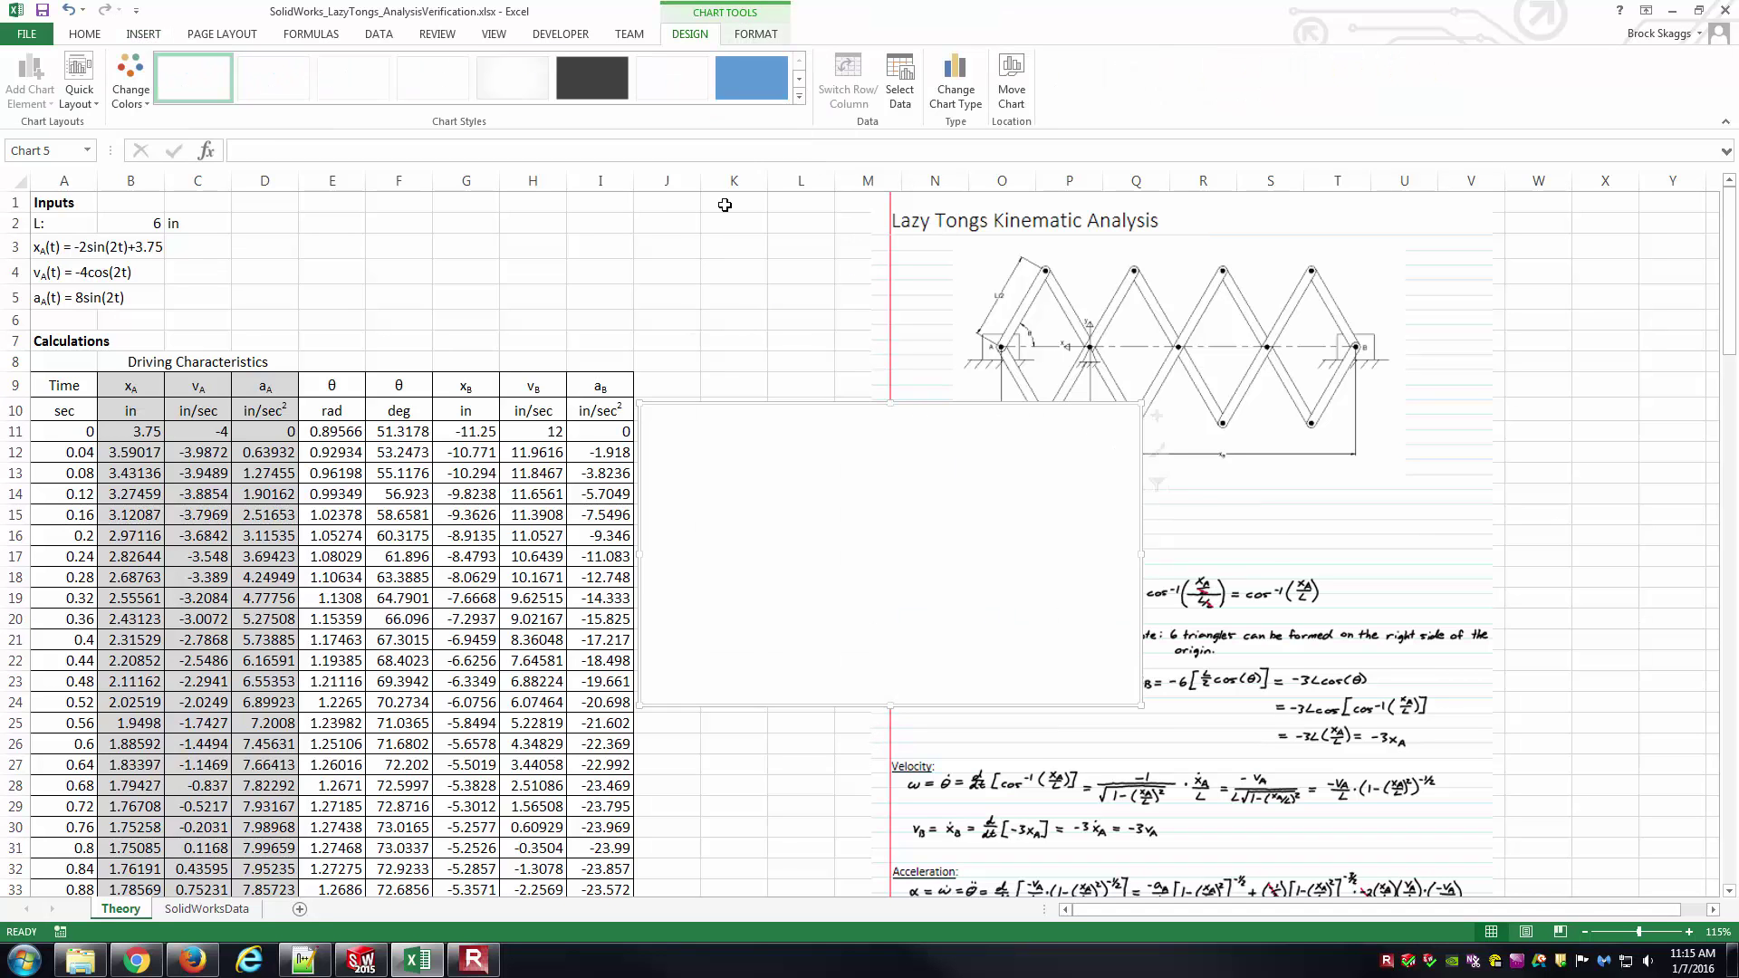
left_click_drag(819, 451, 893, 349)
Step: Add a series named Theory with X values A11:A136 (Time) and Y values G11:G136 (xB)
right_click(897, 348)
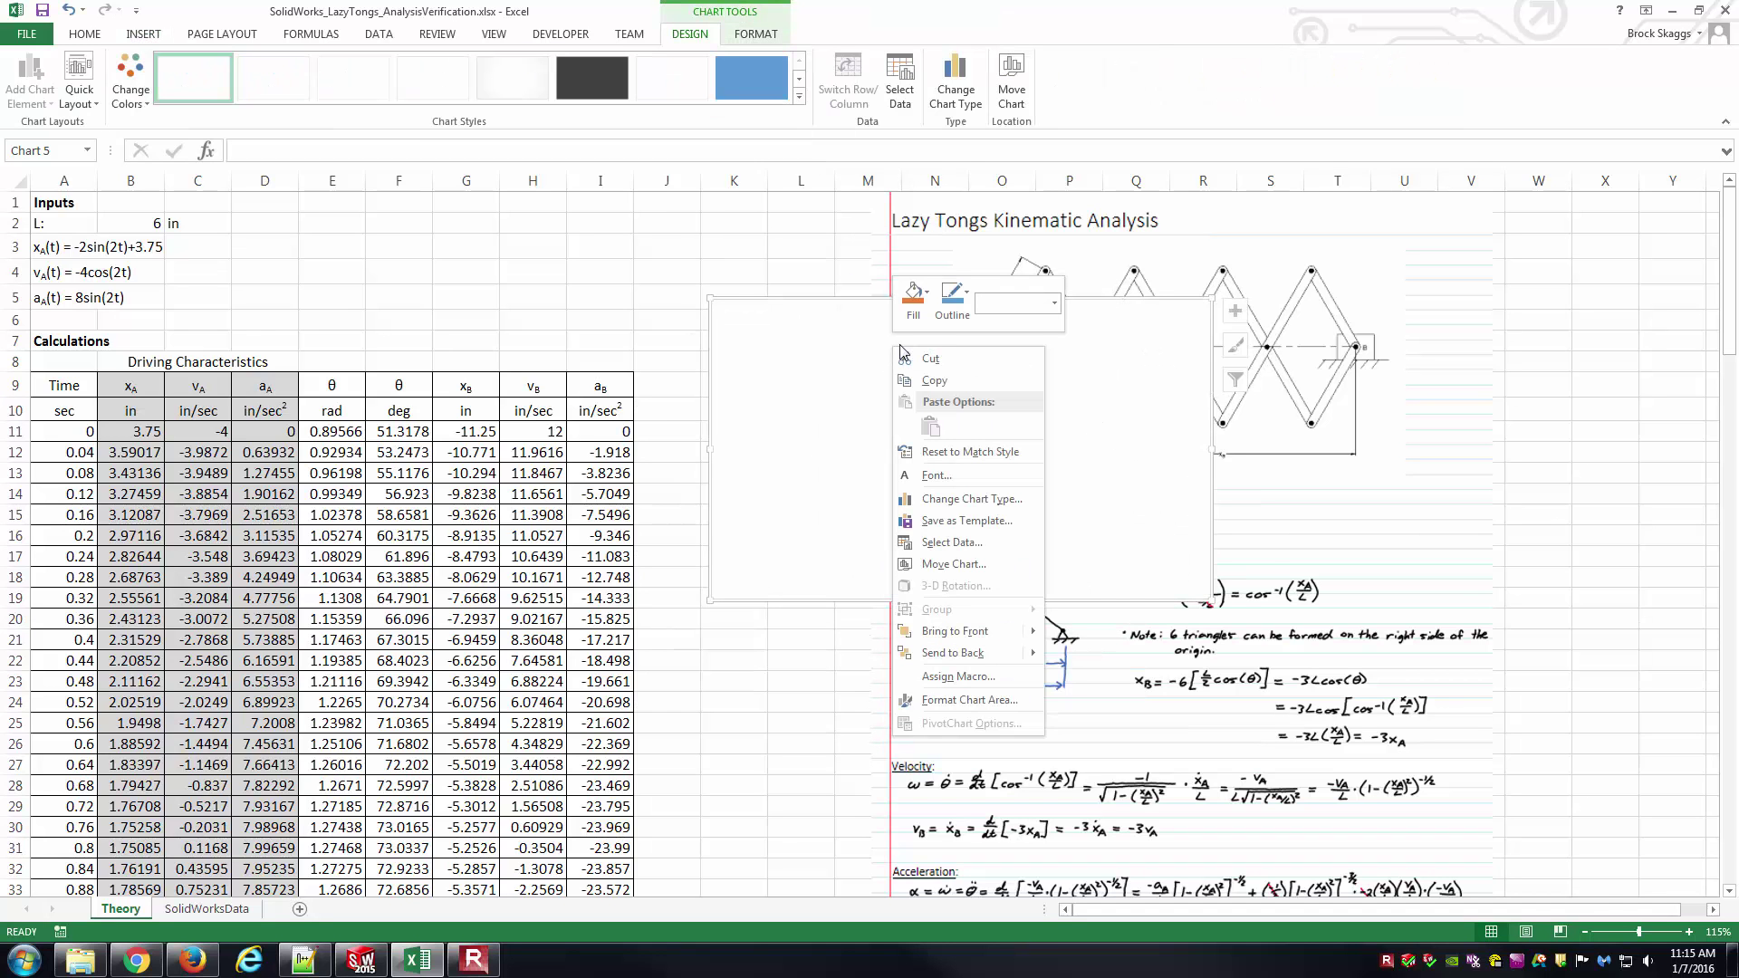
left_click(951, 541)
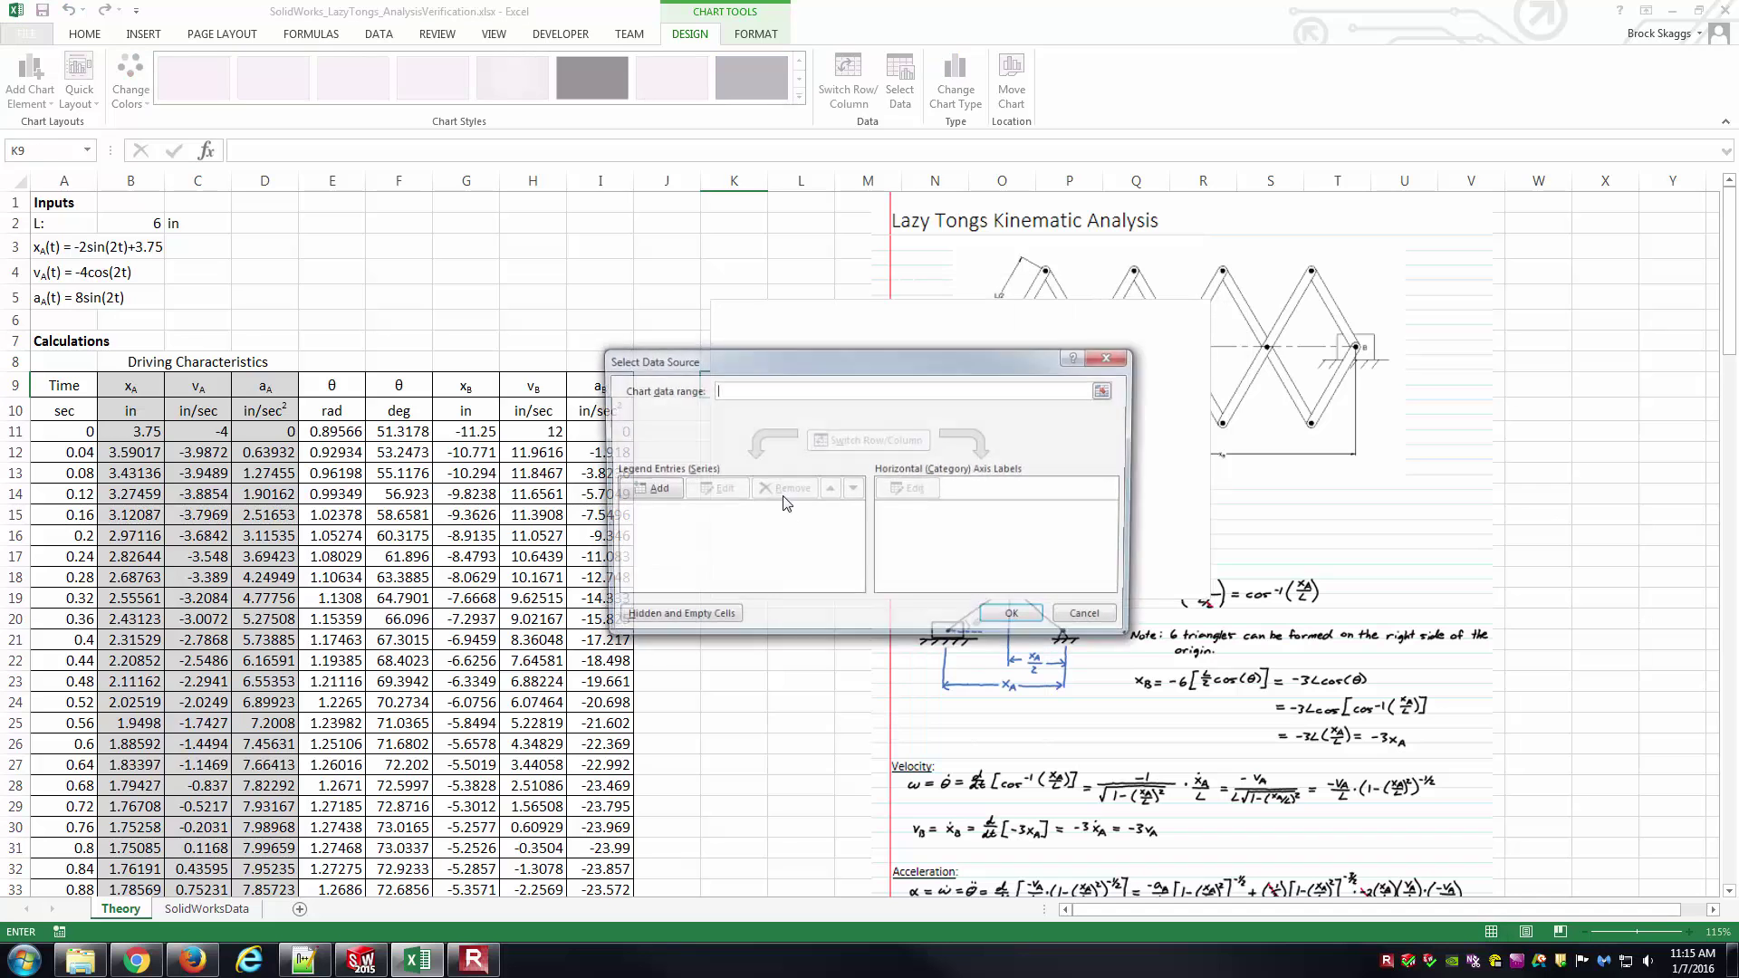
left_click(644, 489)
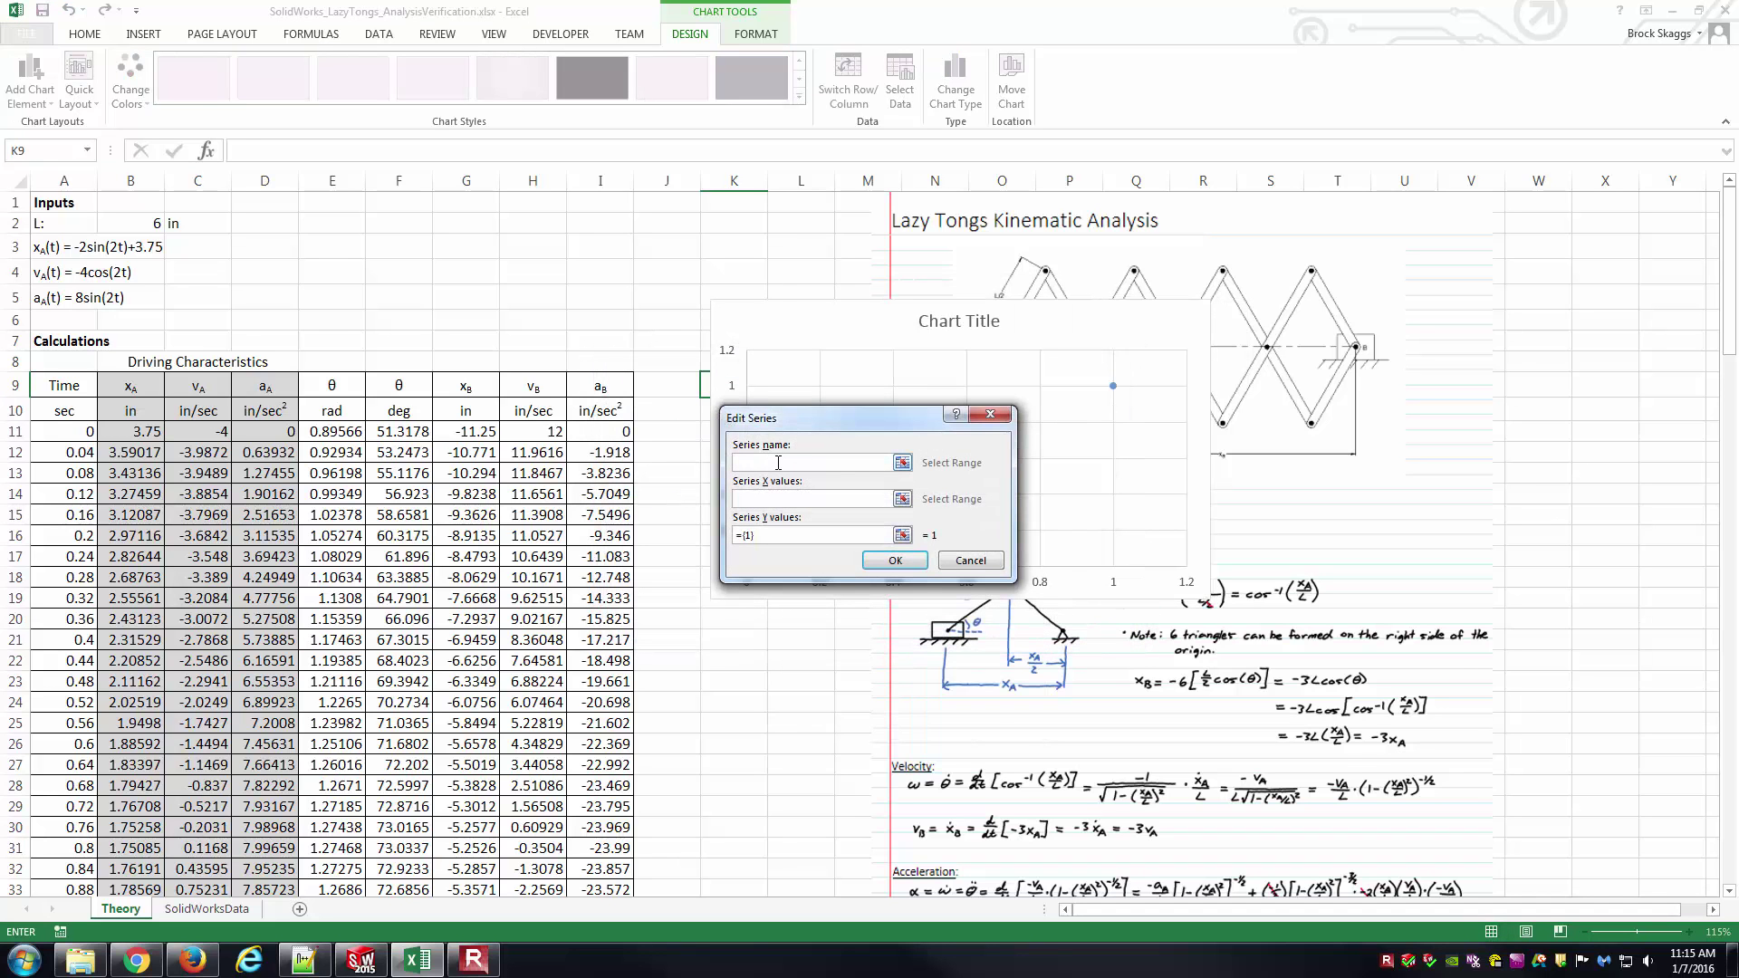
type("Theort")
key("Tab")
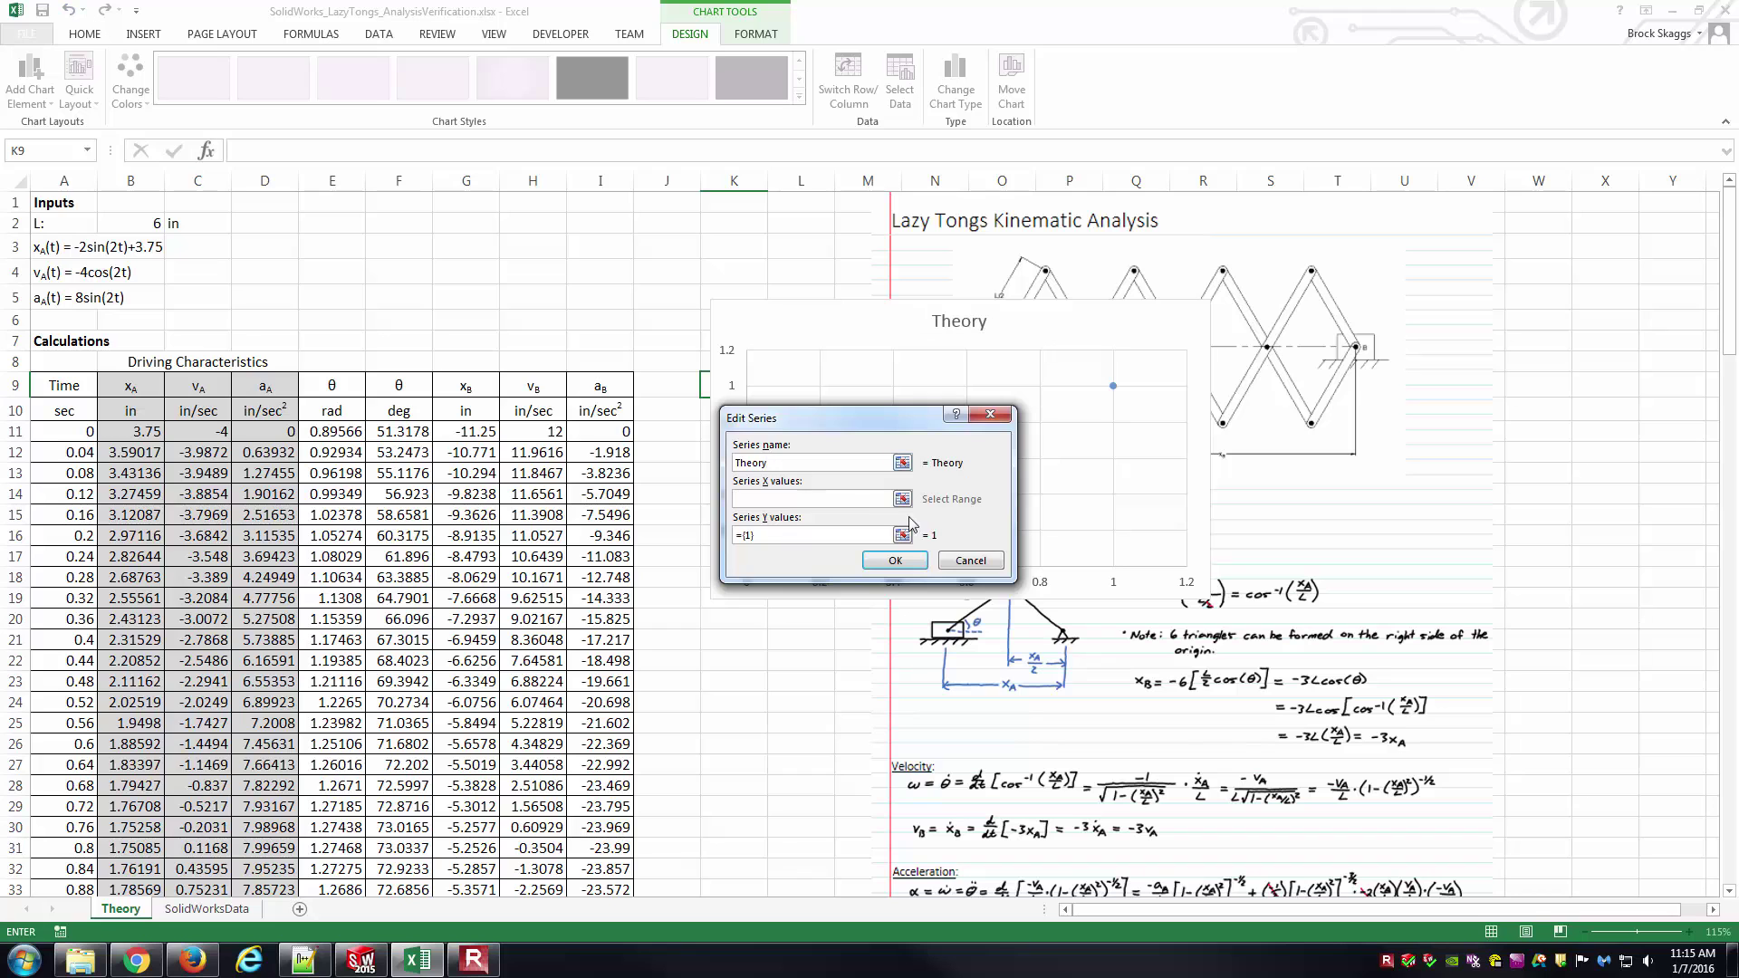
left_click(902, 499)
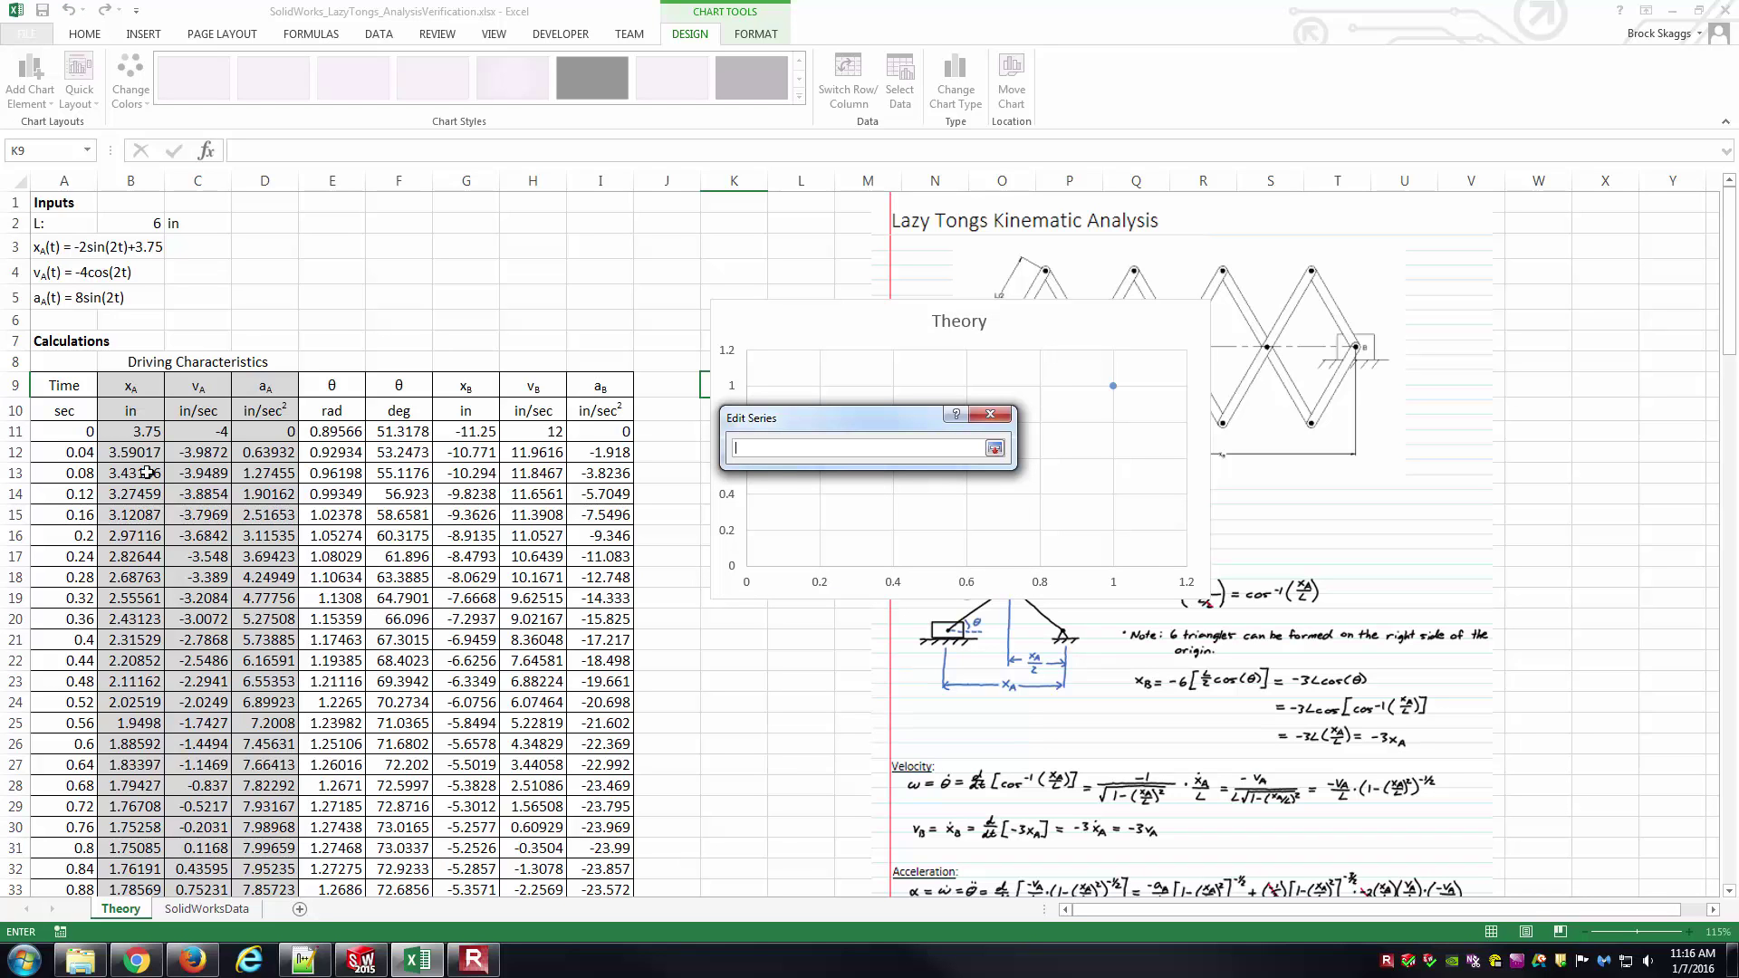
left_click_drag(77, 432, 34, 844)
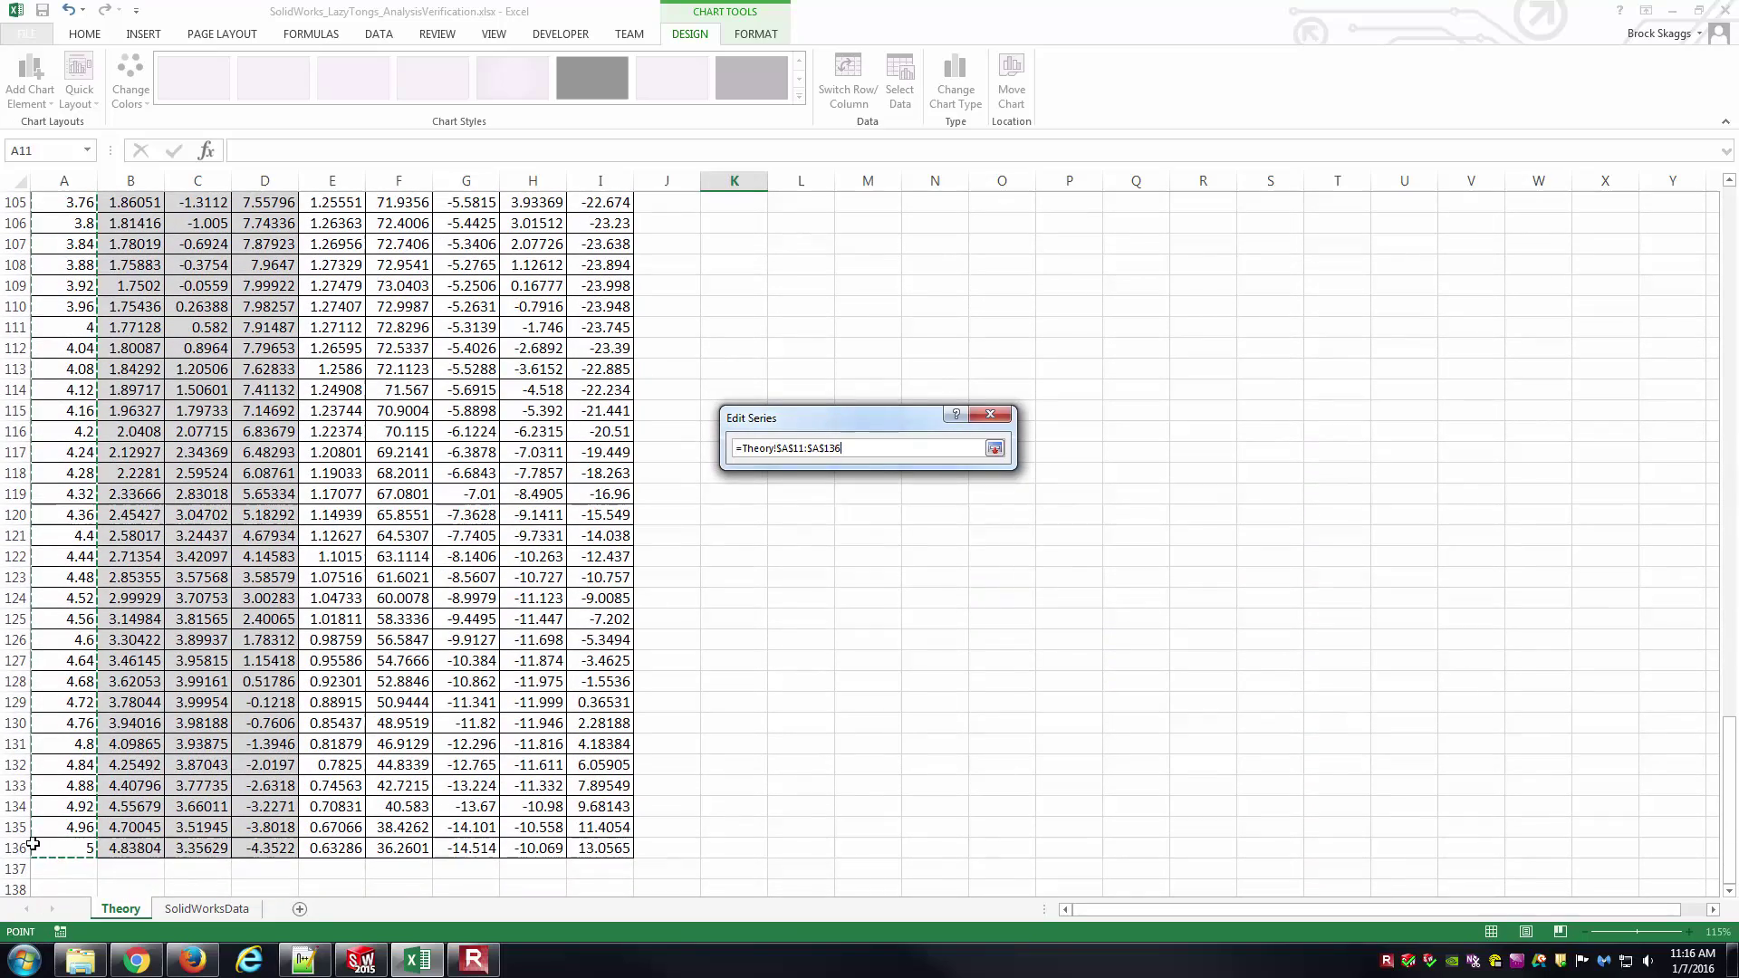
left_click(830, 537)
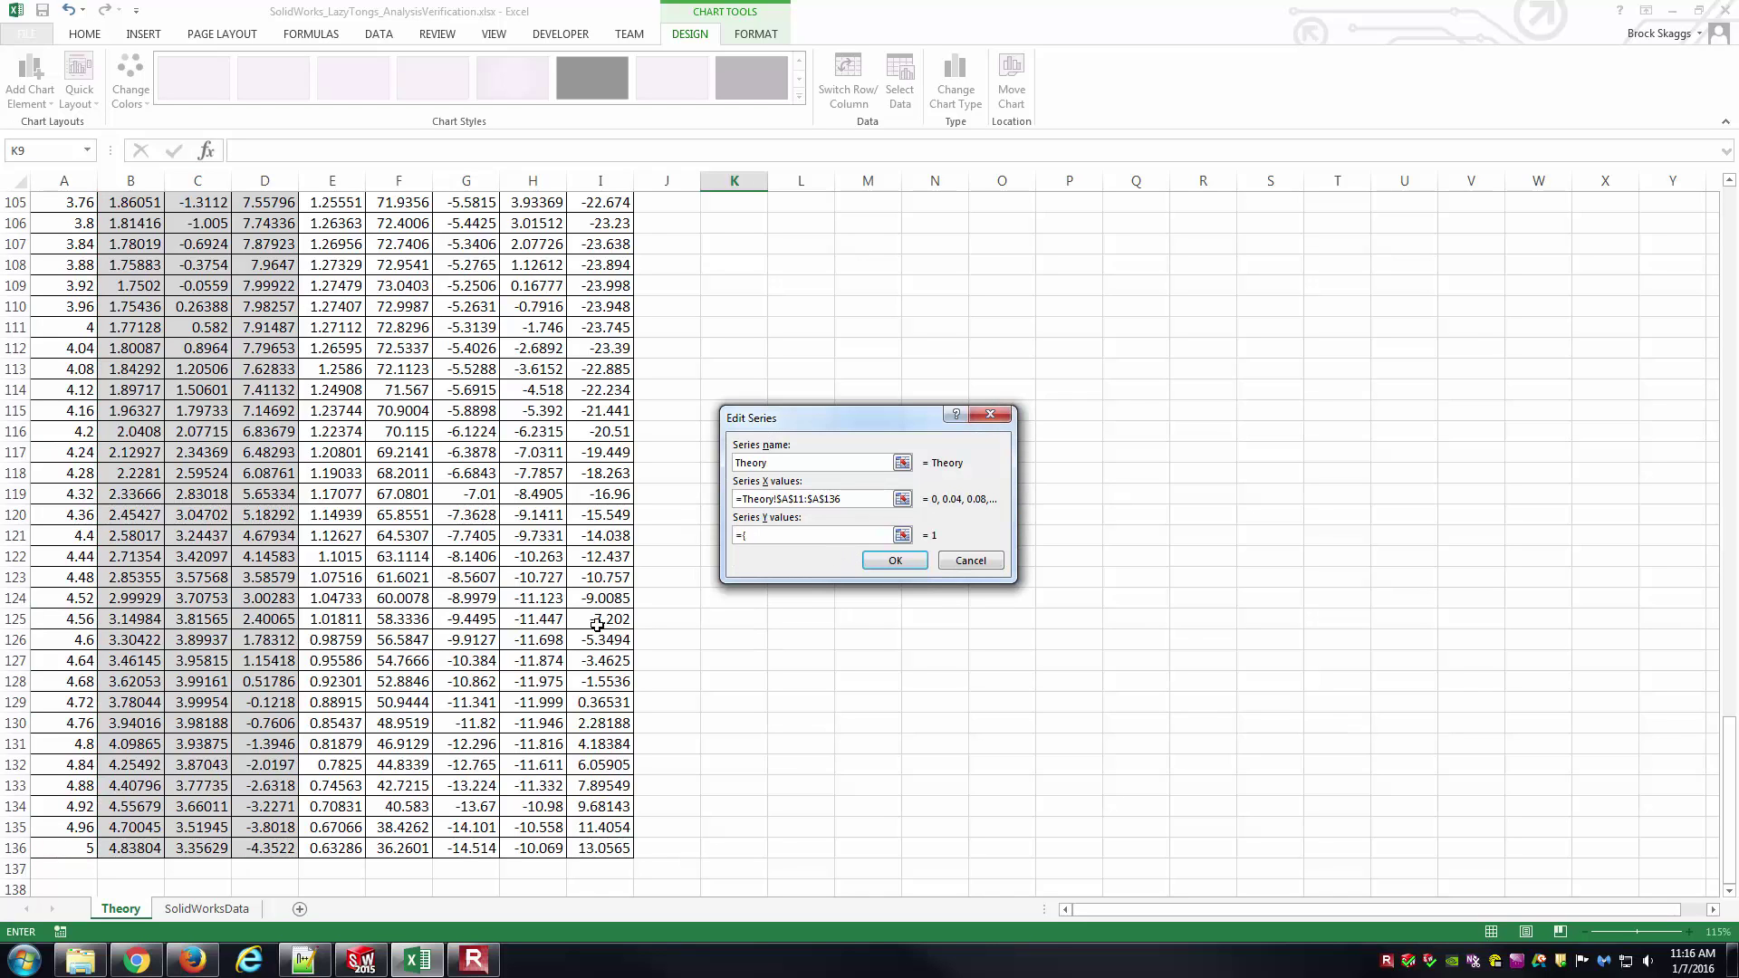
left_click(902, 535)
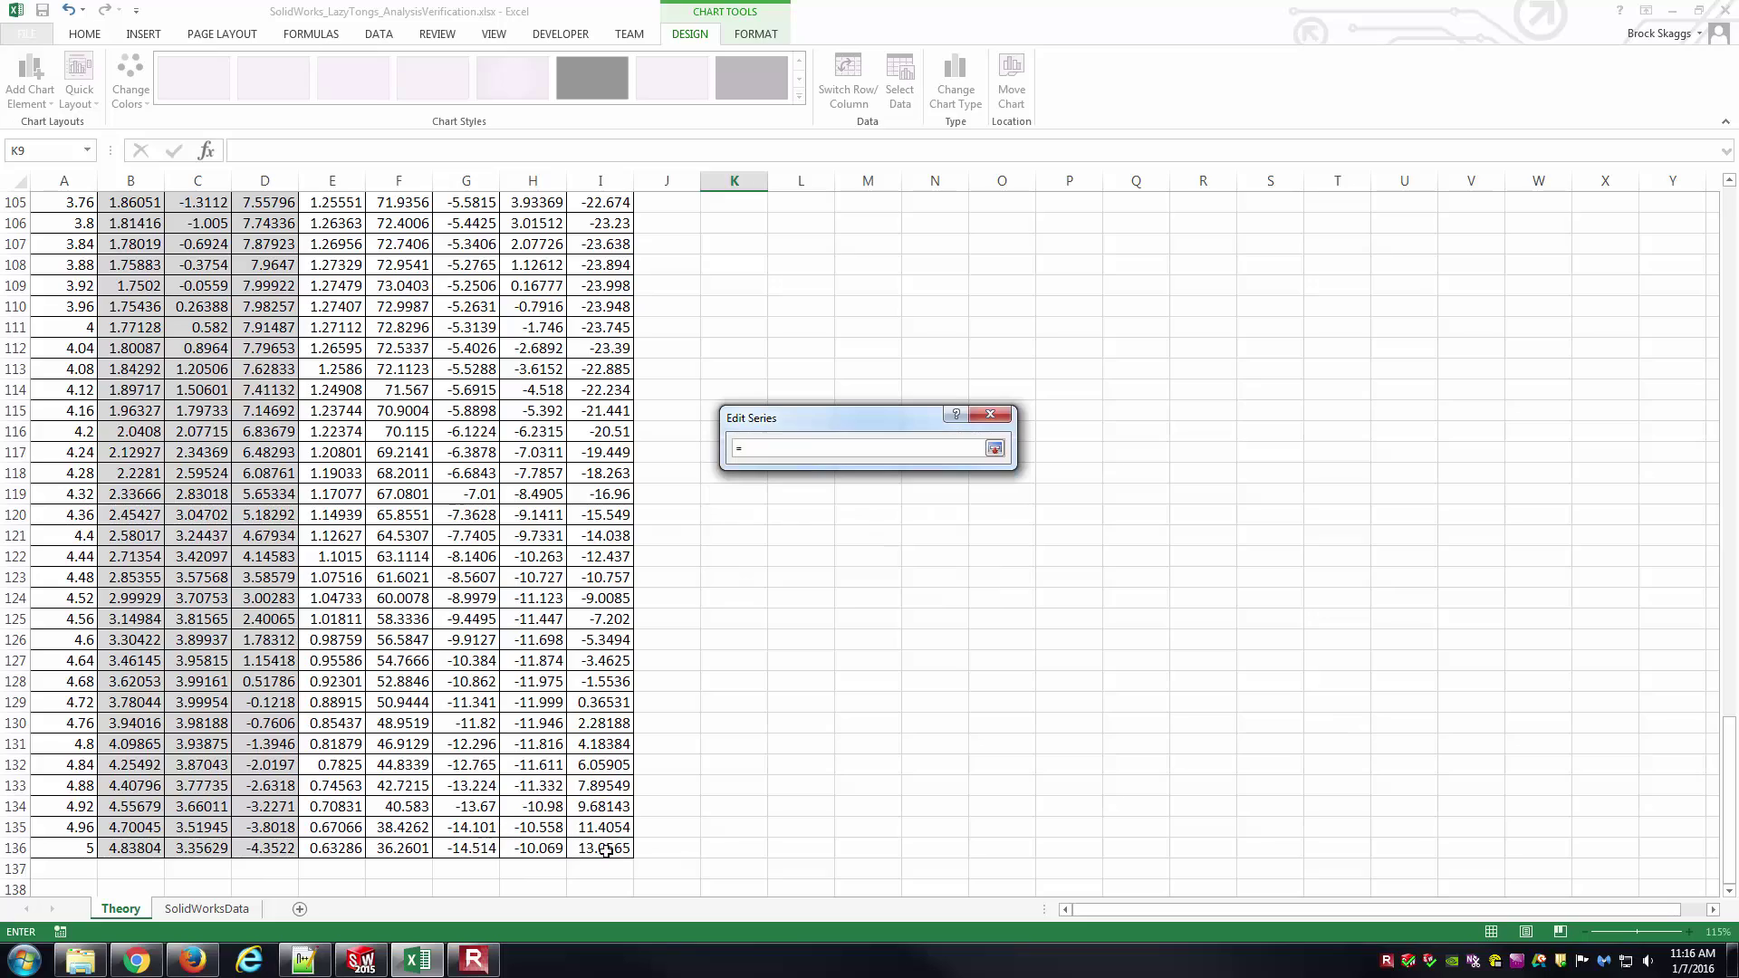
left_click_drag(484, 849, 483, 316)
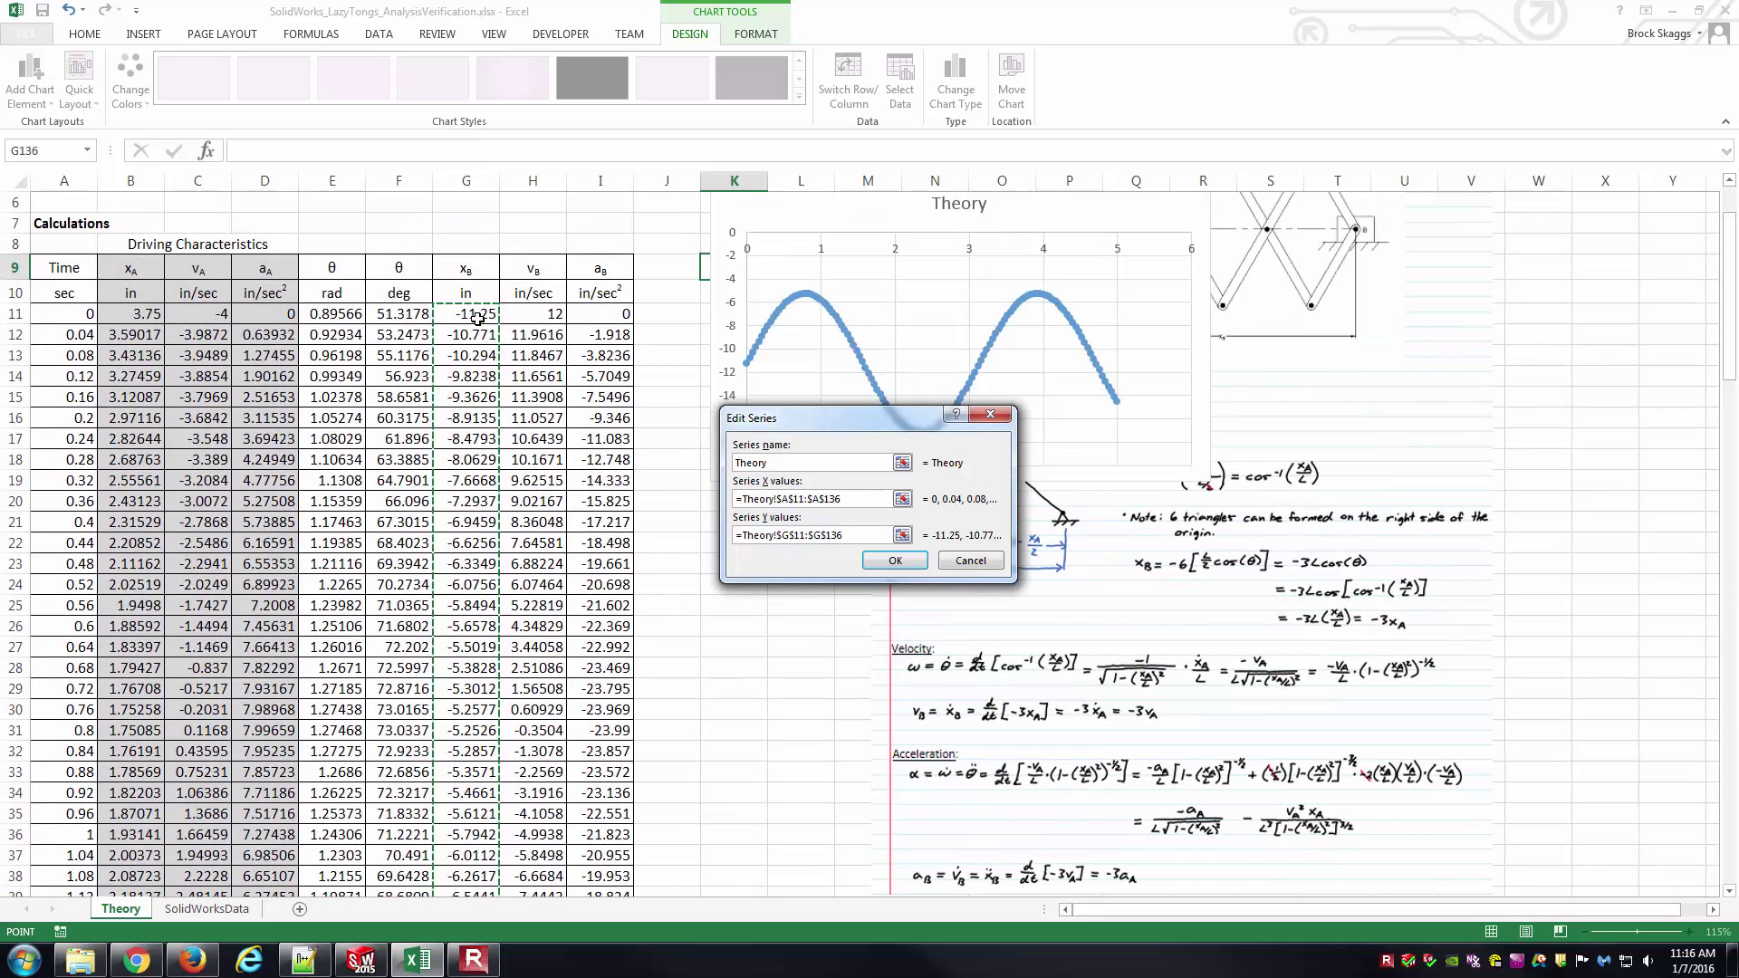
left_click(894, 559)
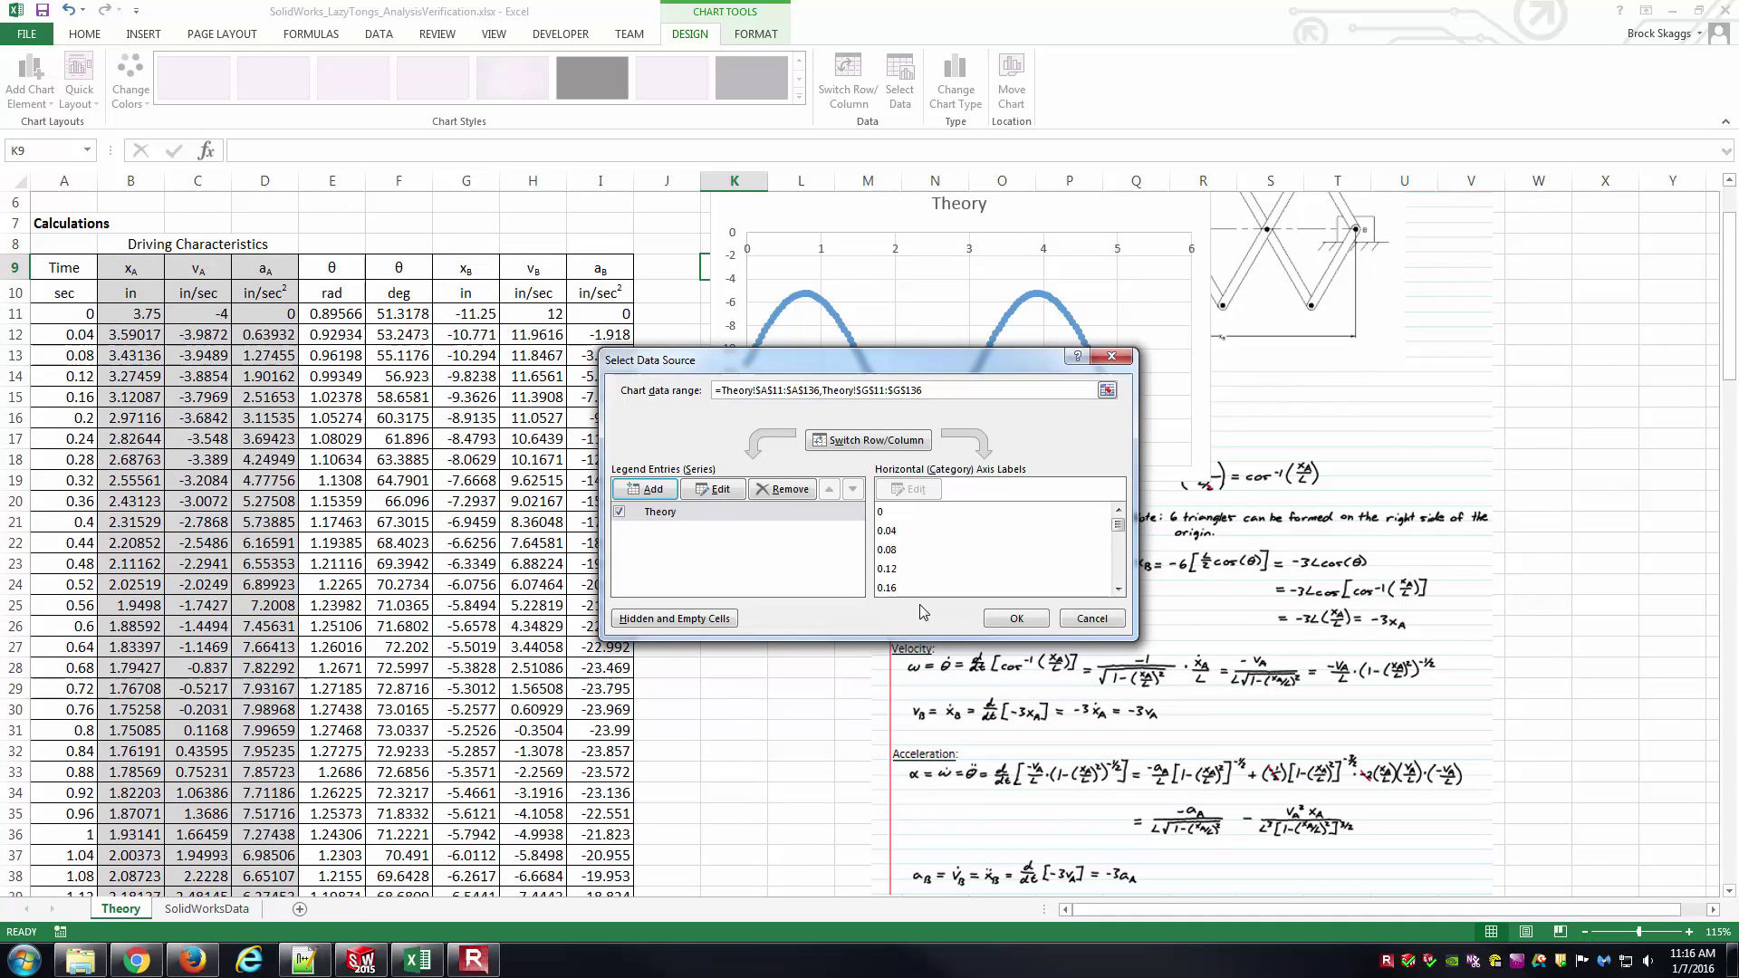
left_click(1014, 621)
Step: Move the chart down beside the table and remove the markers from the Theory series
left_click(800, 626)
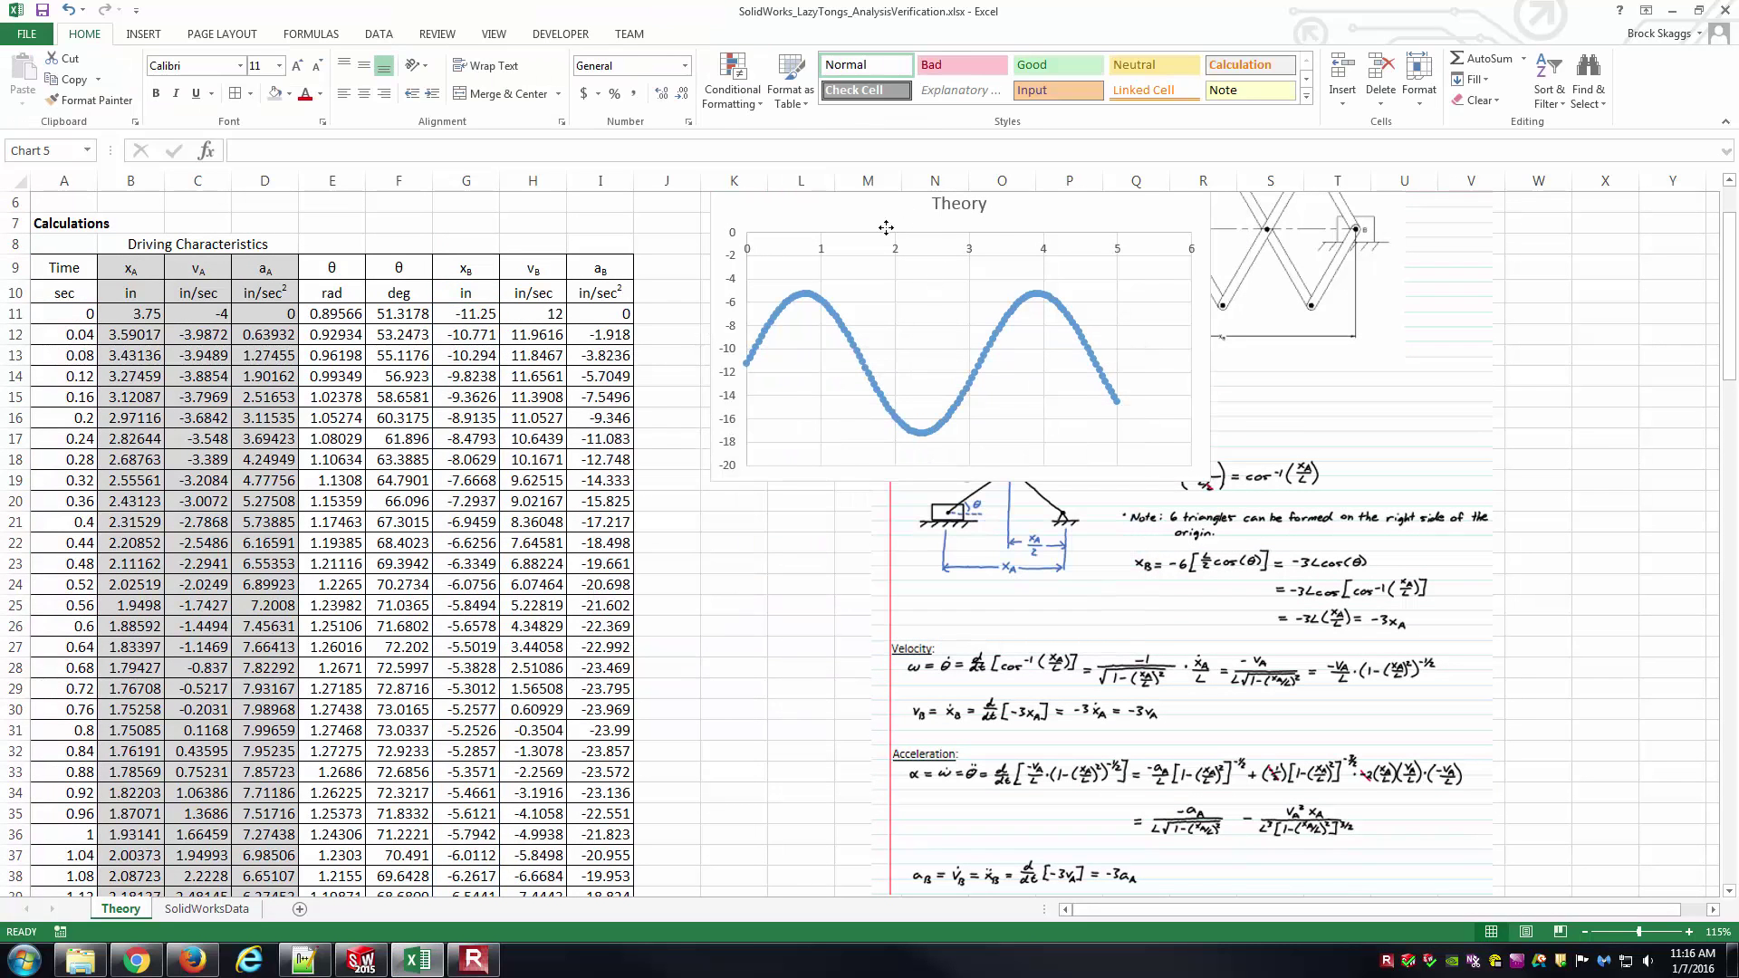
left_click_drag(871, 295, 805, 358)
right_click(766, 370)
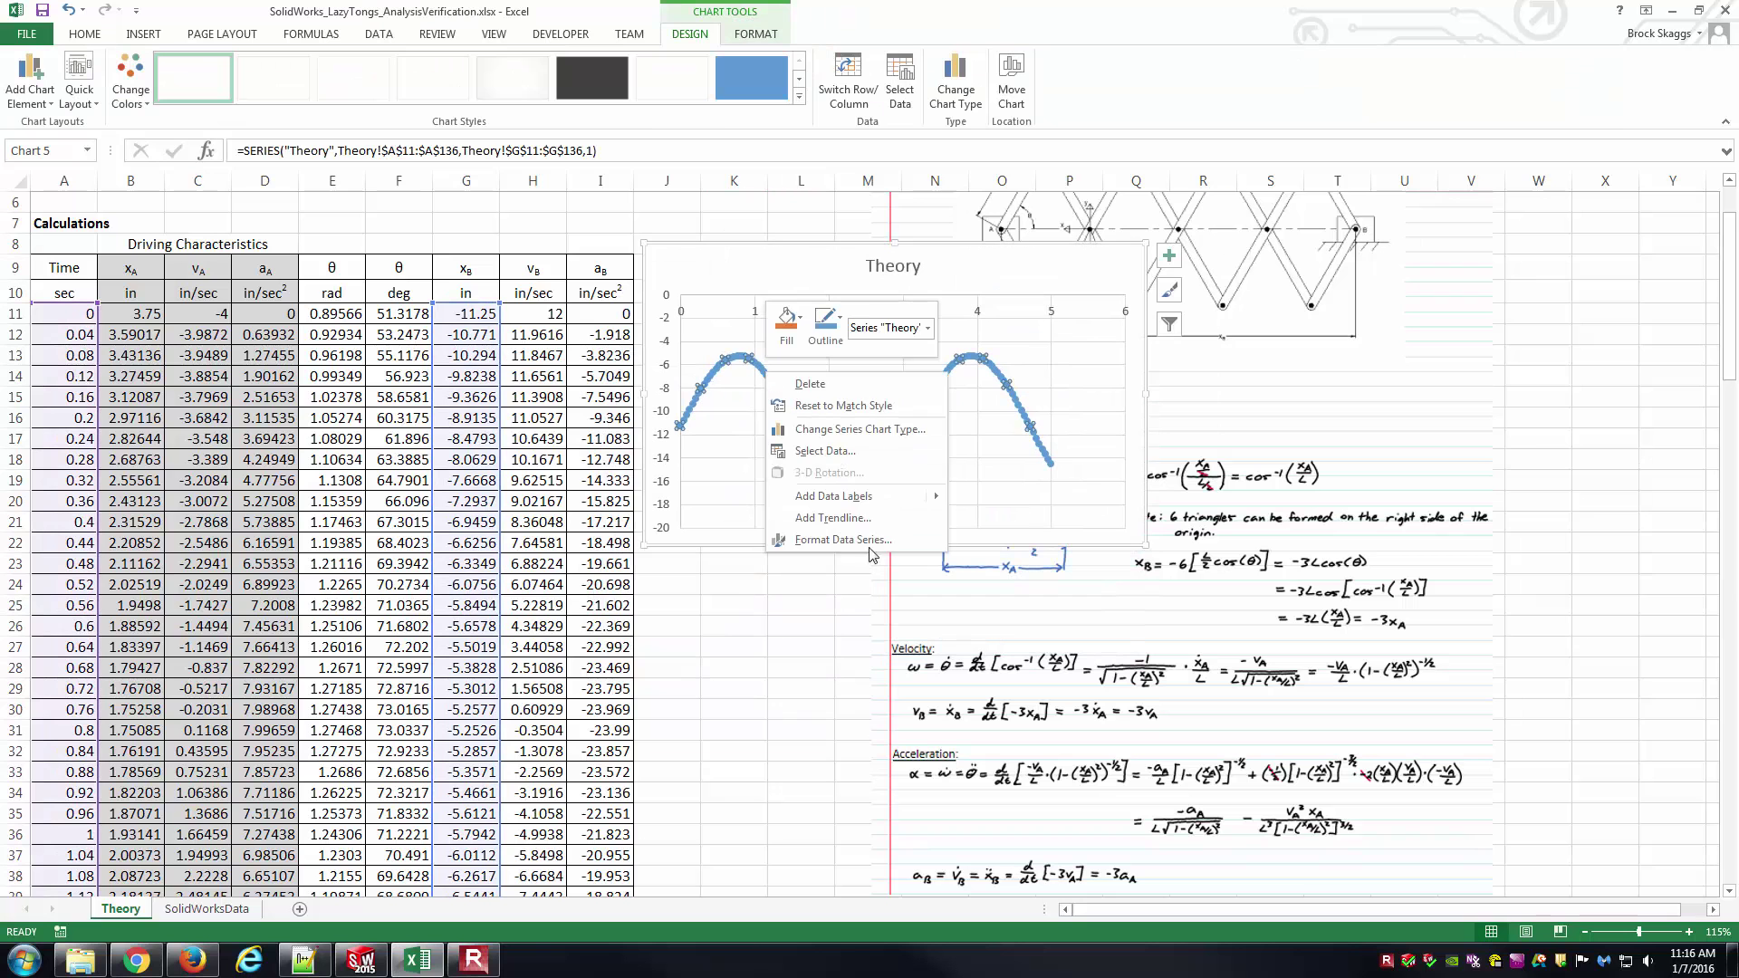
left_click(843, 540)
left_click(1524, 296)
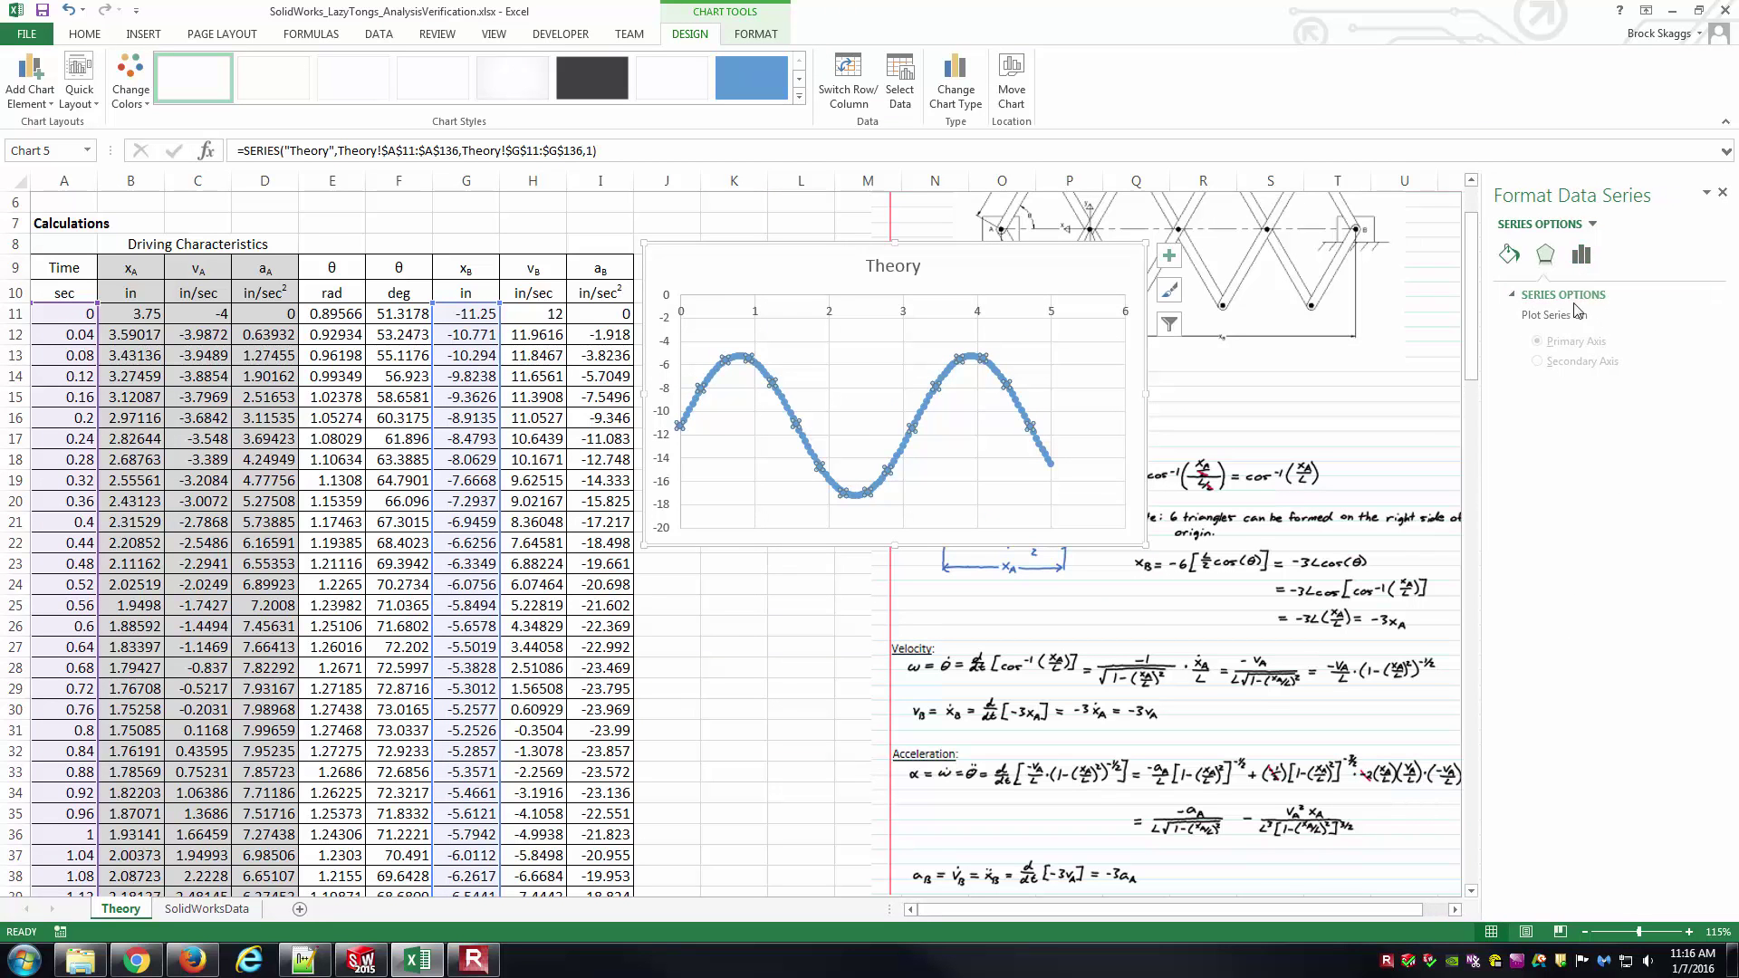
left_click(1590, 297)
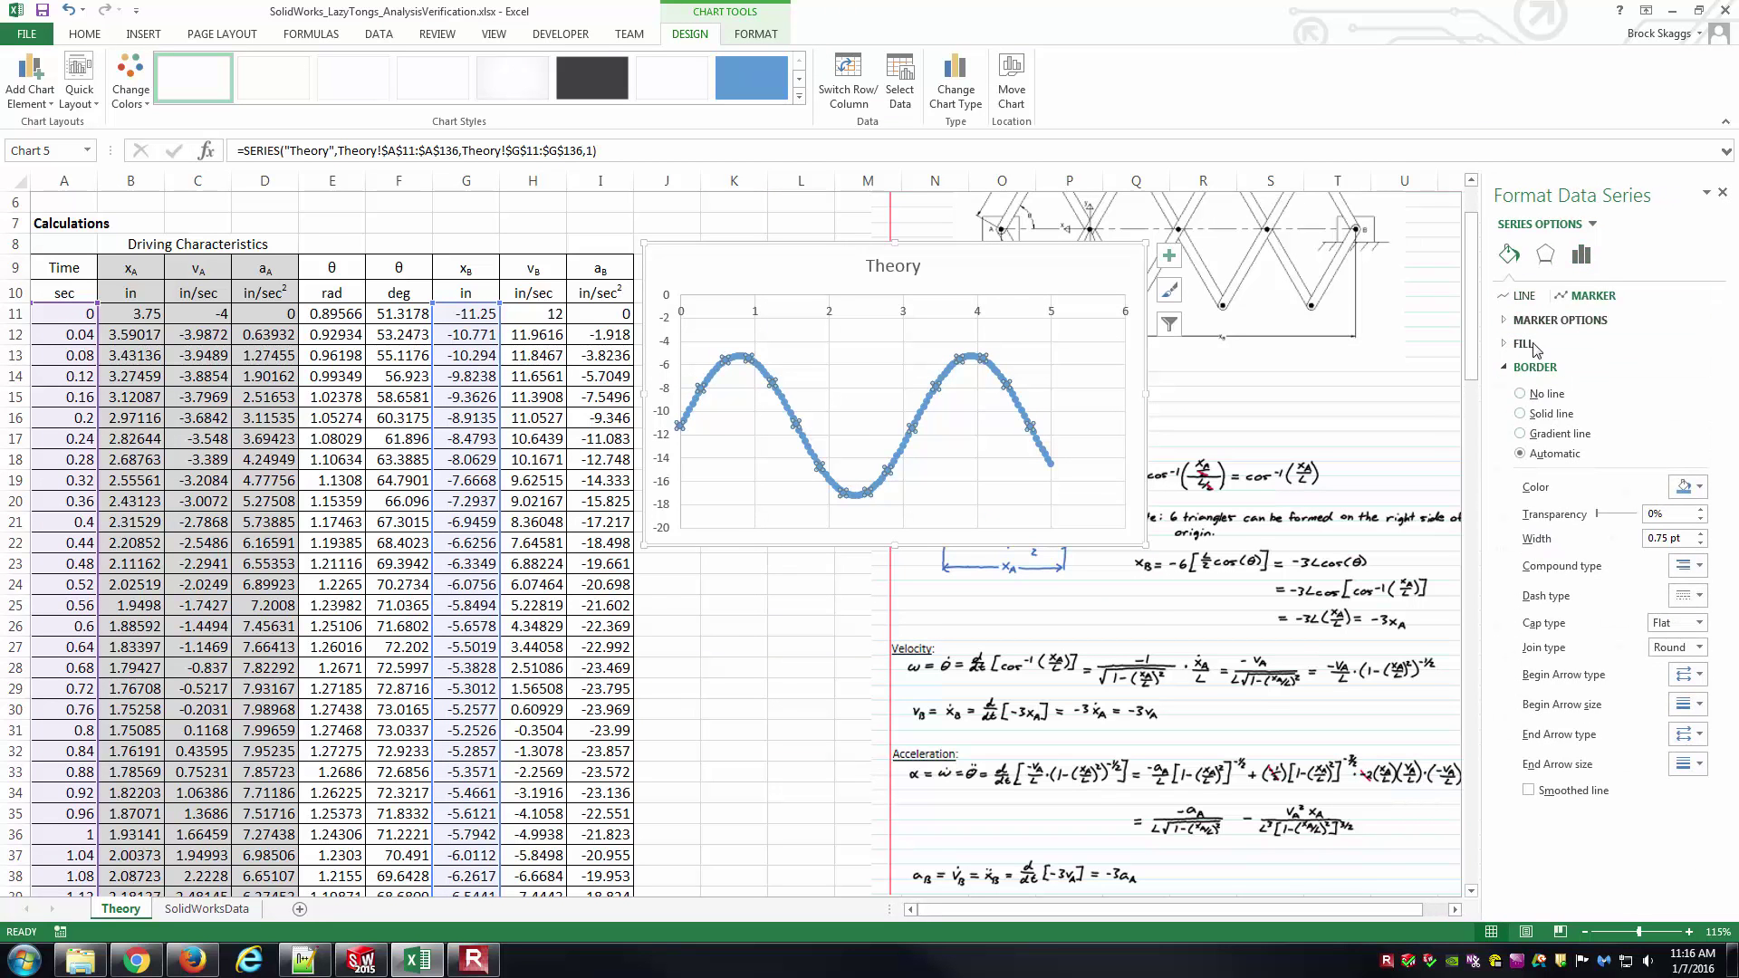
left_click(1560, 321)
left_click(1544, 366)
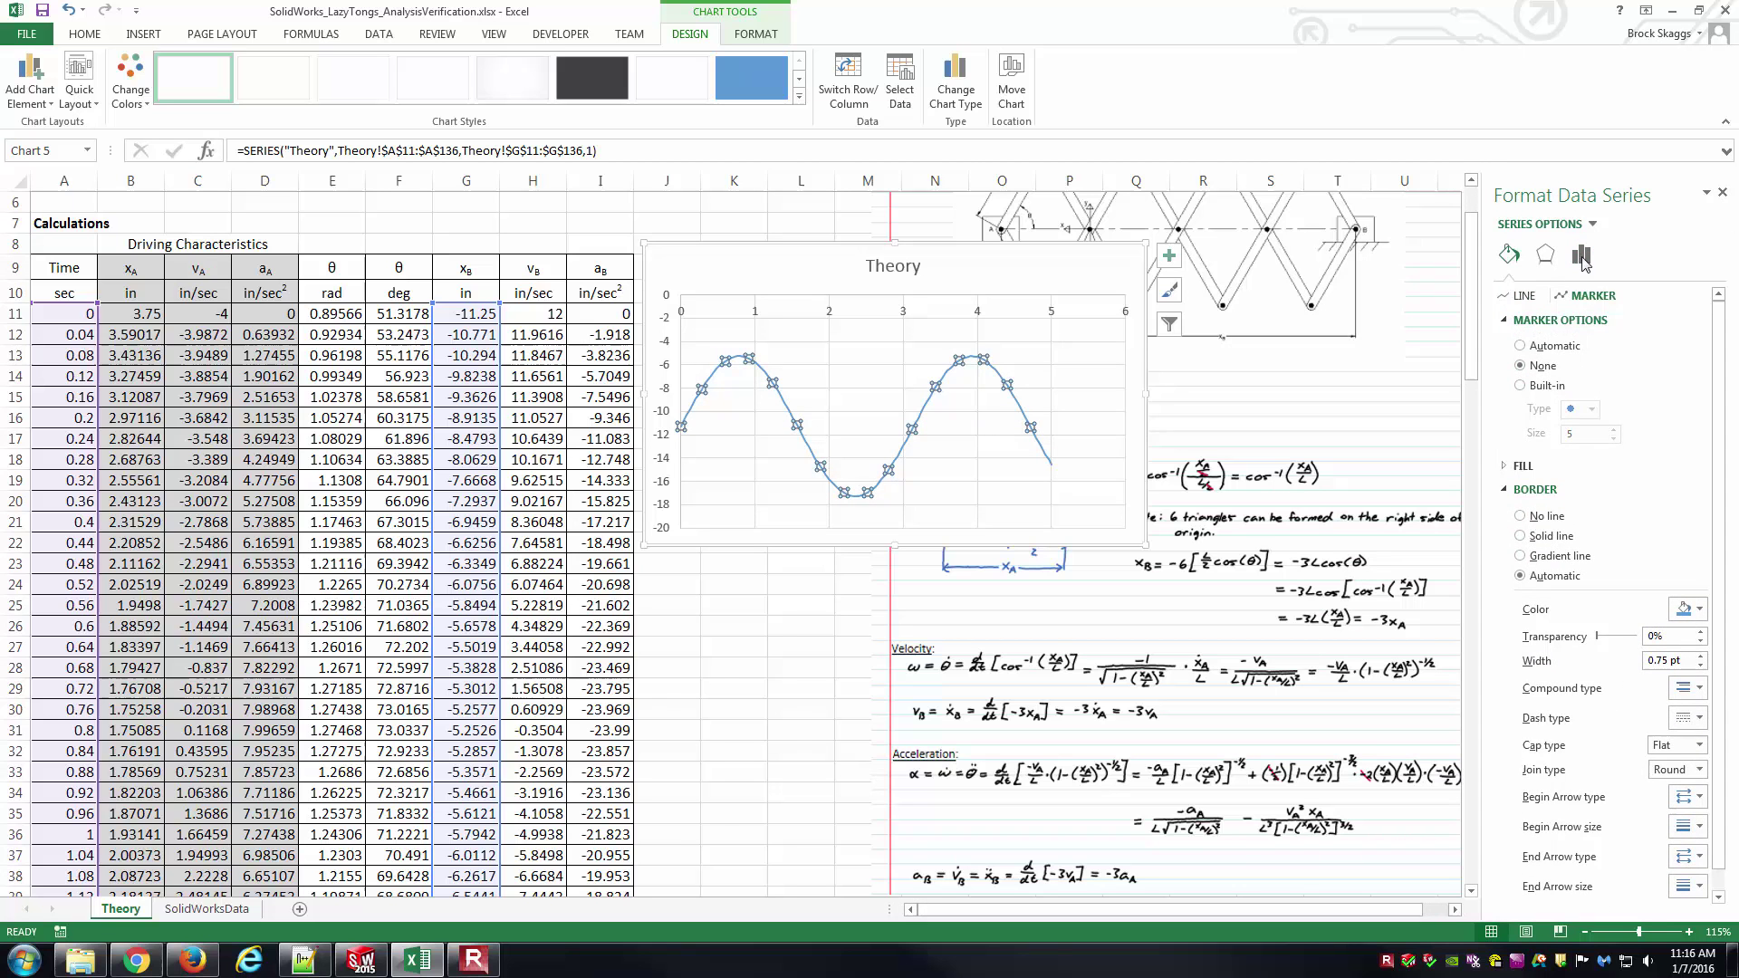
left_click(1722, 192)
Step: Nudge the Theory chart slightly right and down beside the calculations table
left_click(734, 584)
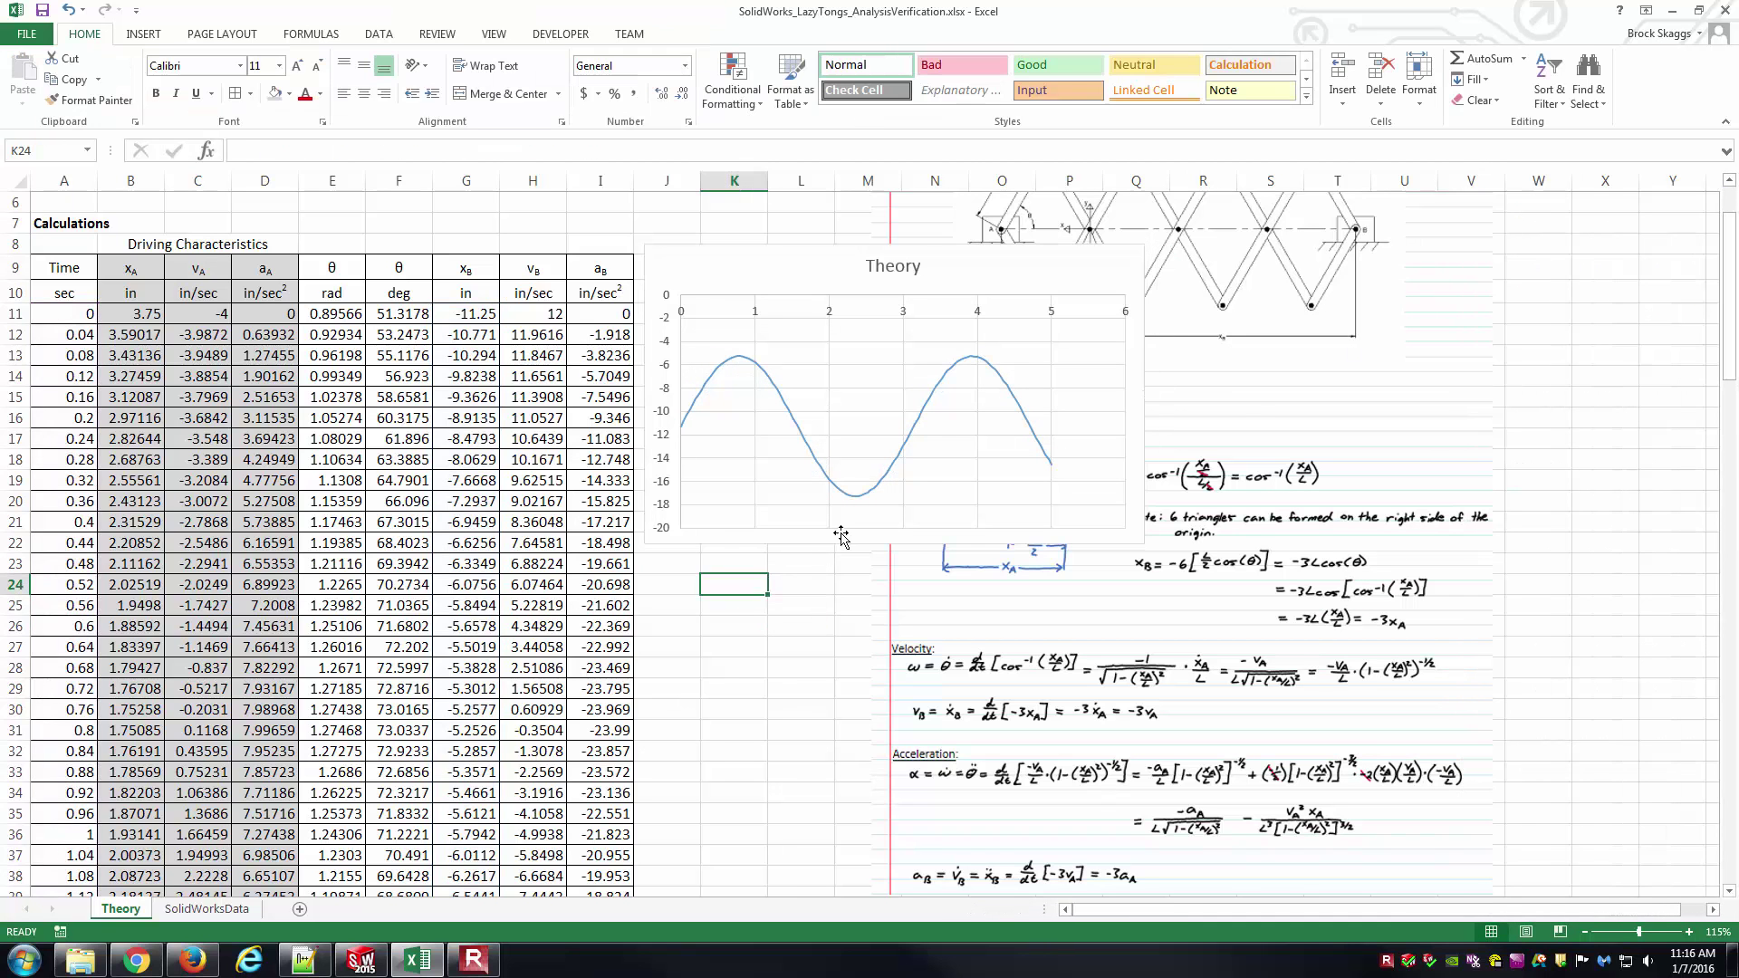
left_click_drag(785, 270, 828, 281)
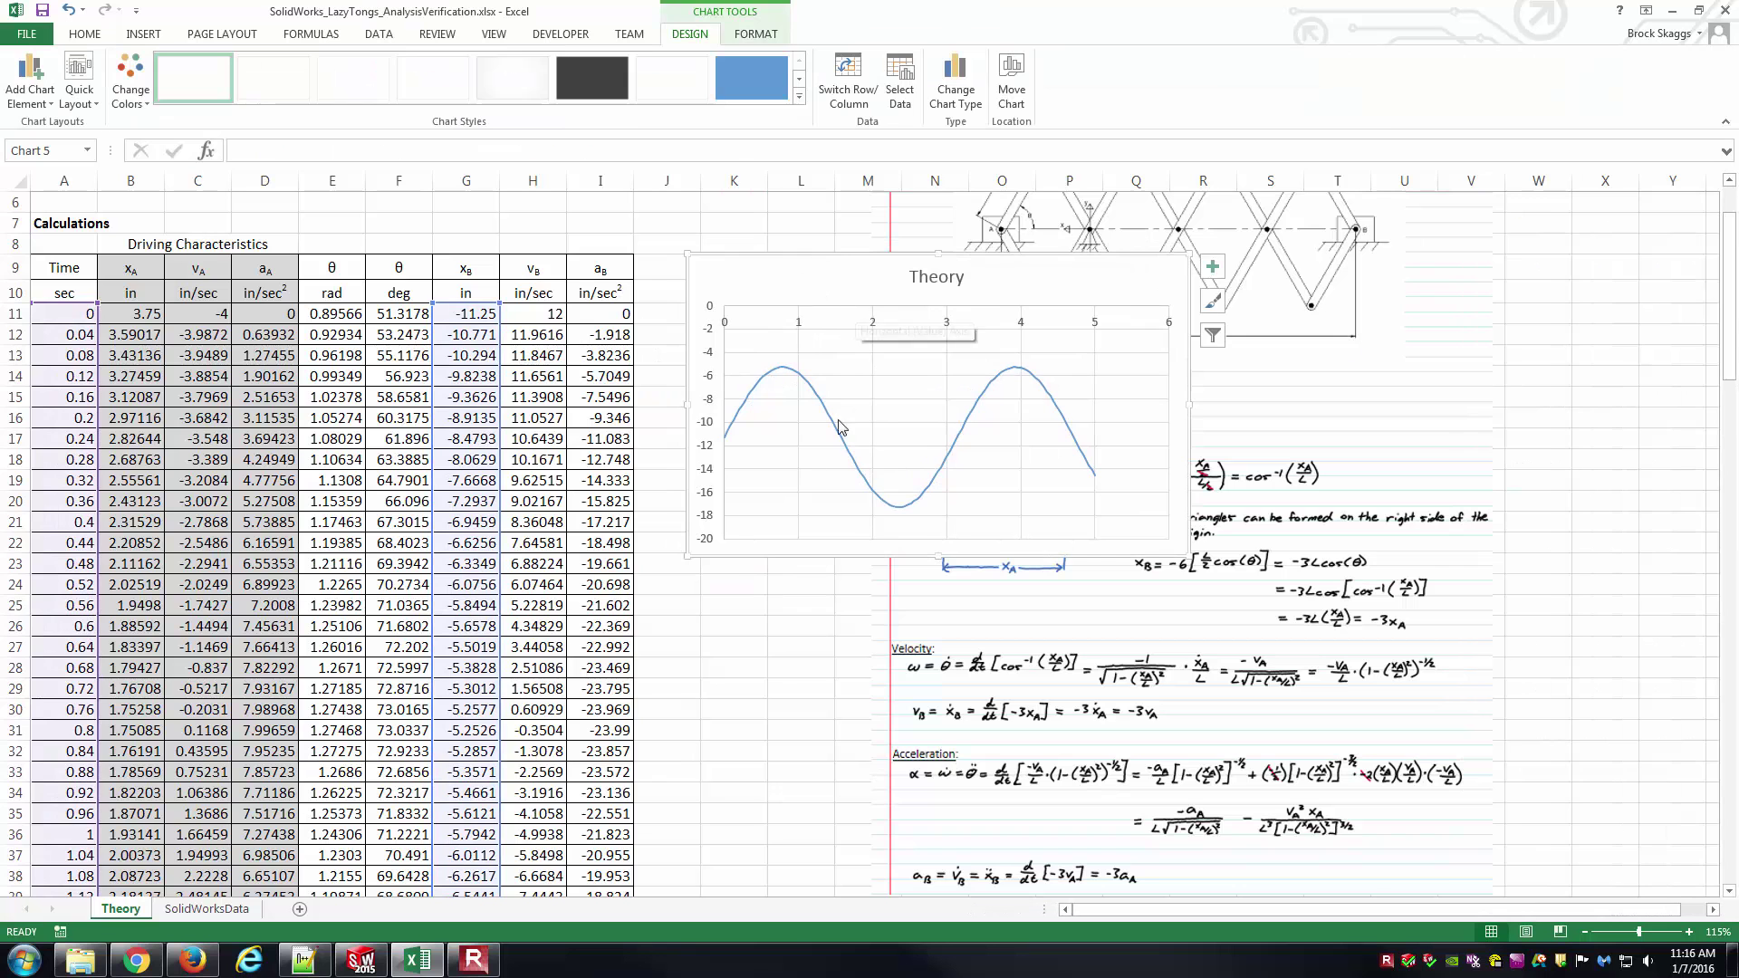
left_click(748, 645)
scroll(775, 596, "up", 2)
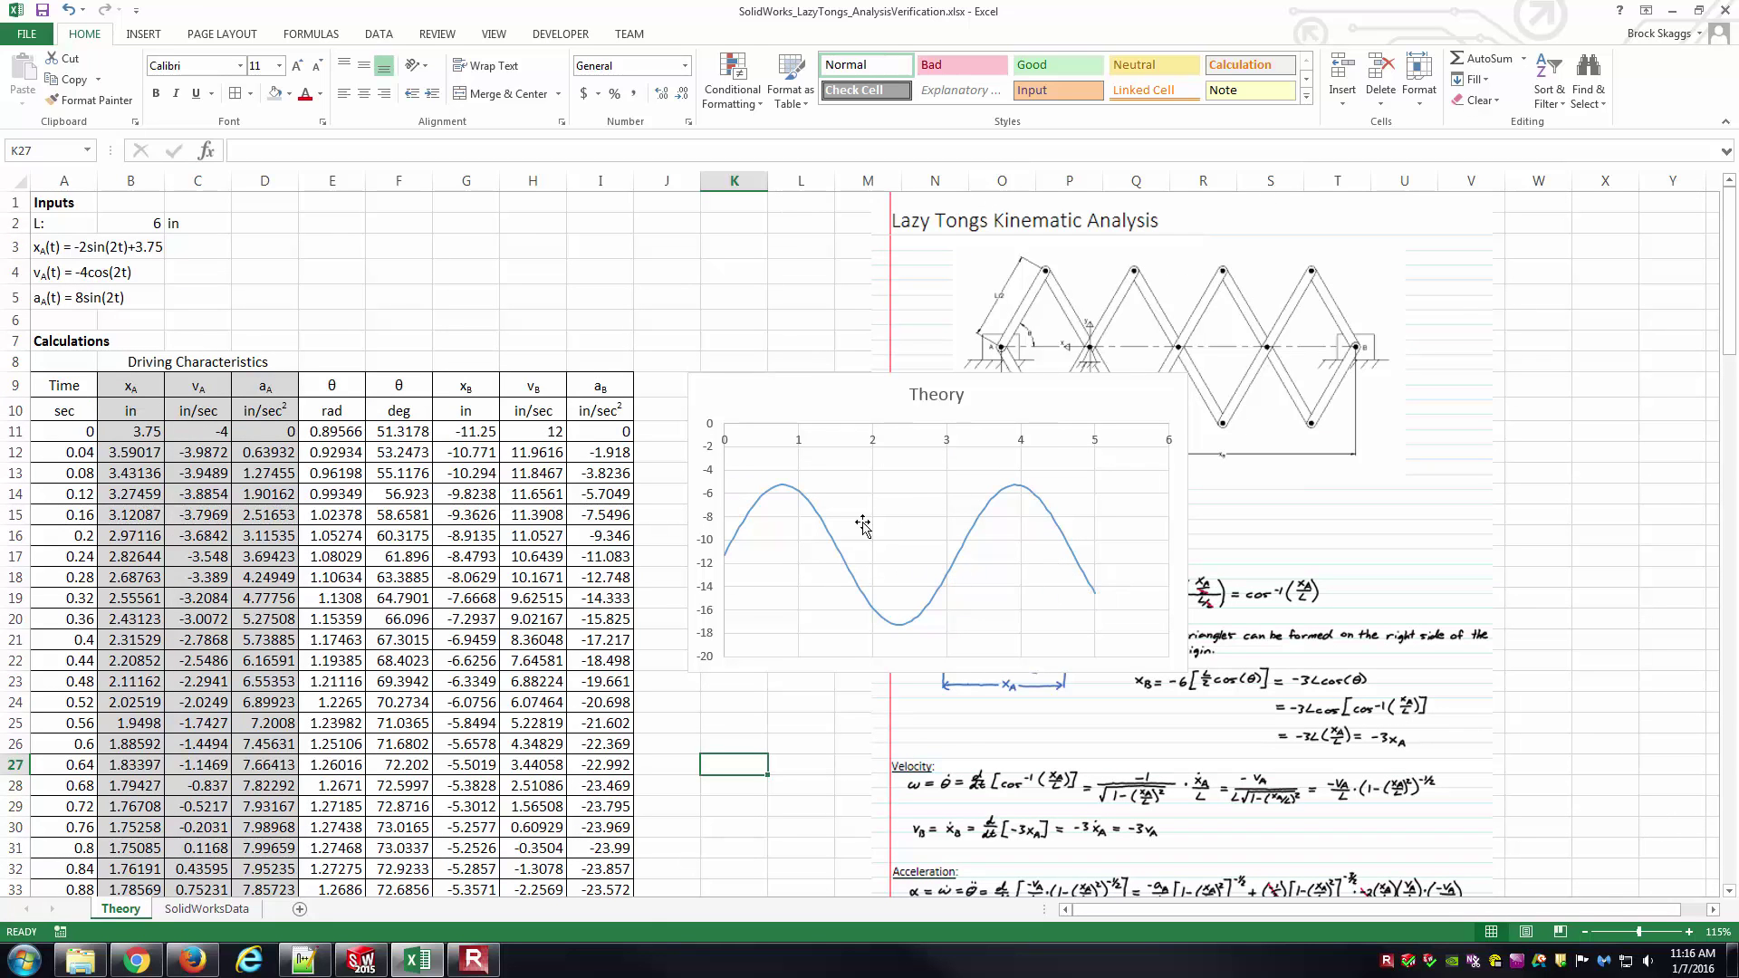
Step: Add a new SolidWorks series with X values SolidWorksData!B4:B129 (Time)
right_click(856, 494)
left_click(915, 573)
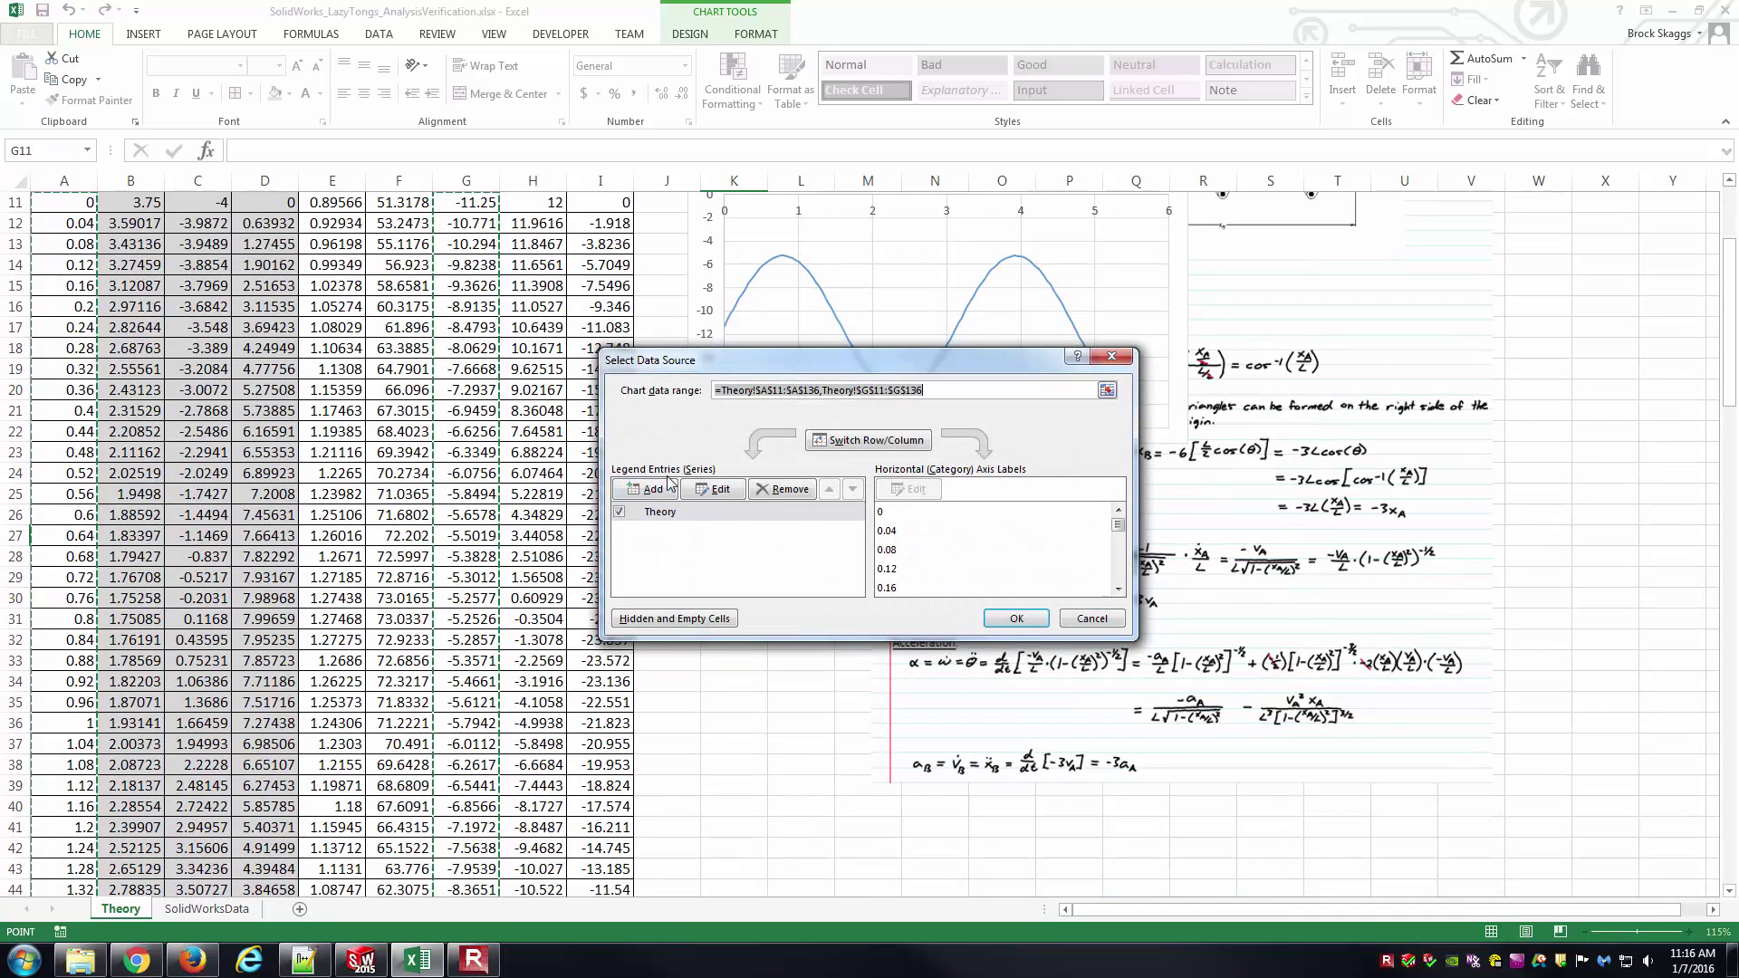
left_click(667, 491)
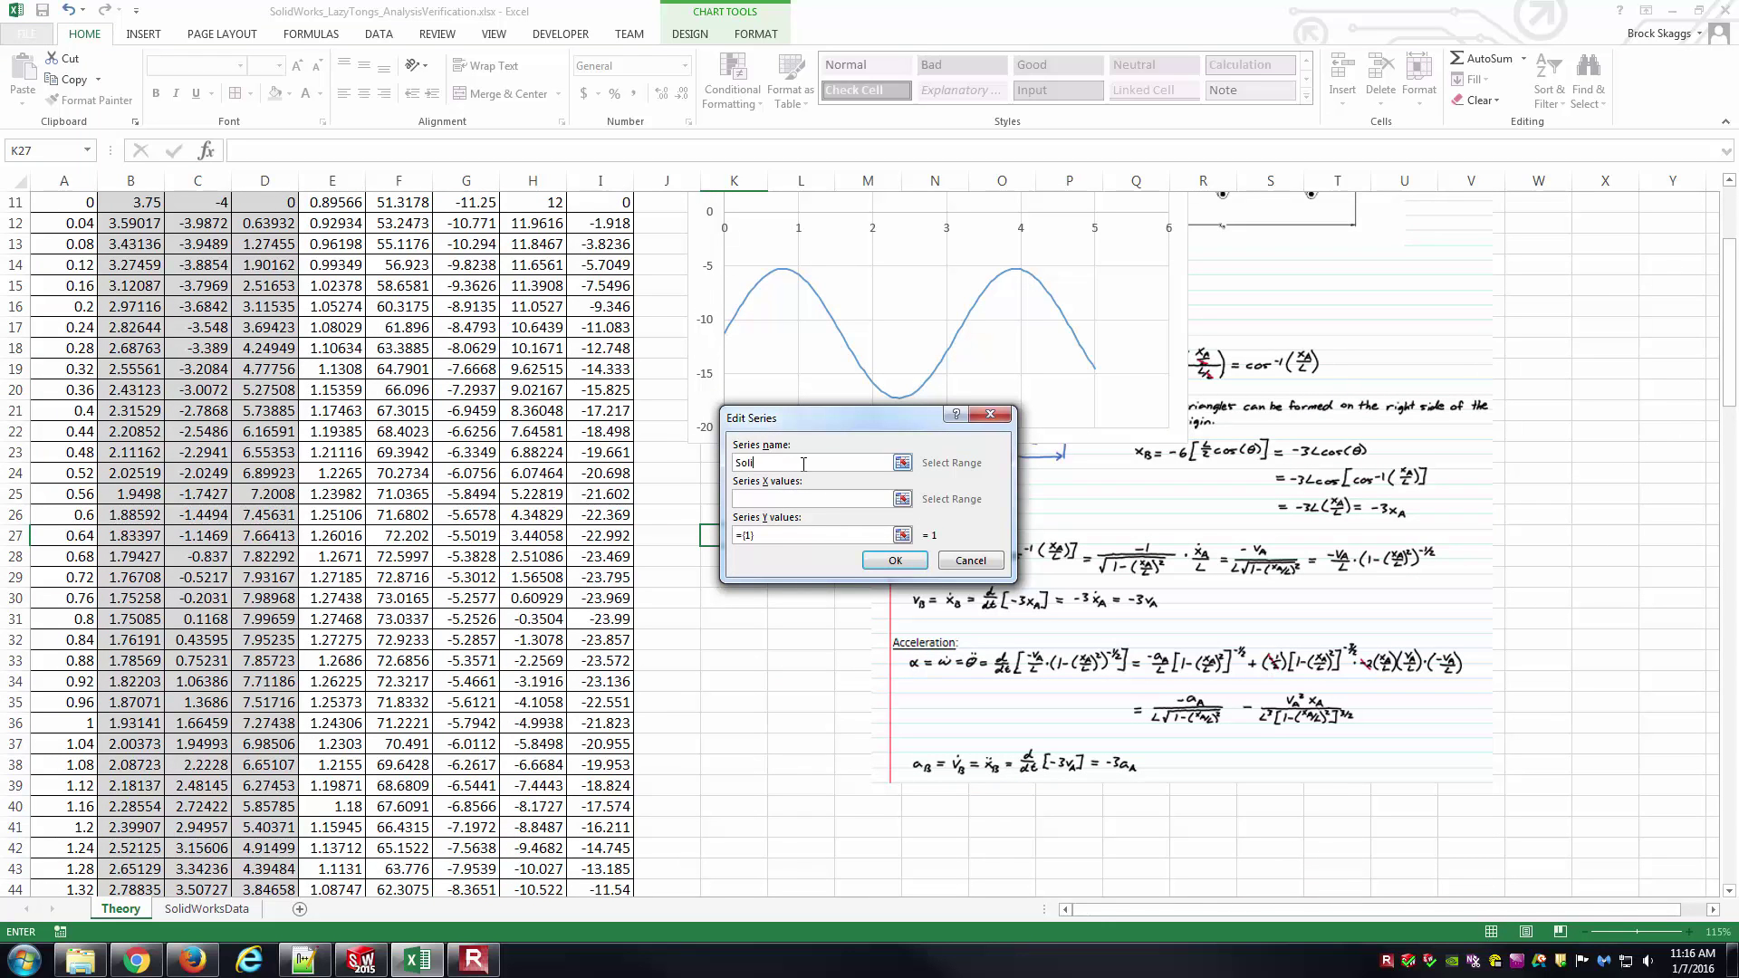
key("Tab")
left_click(902, 499)
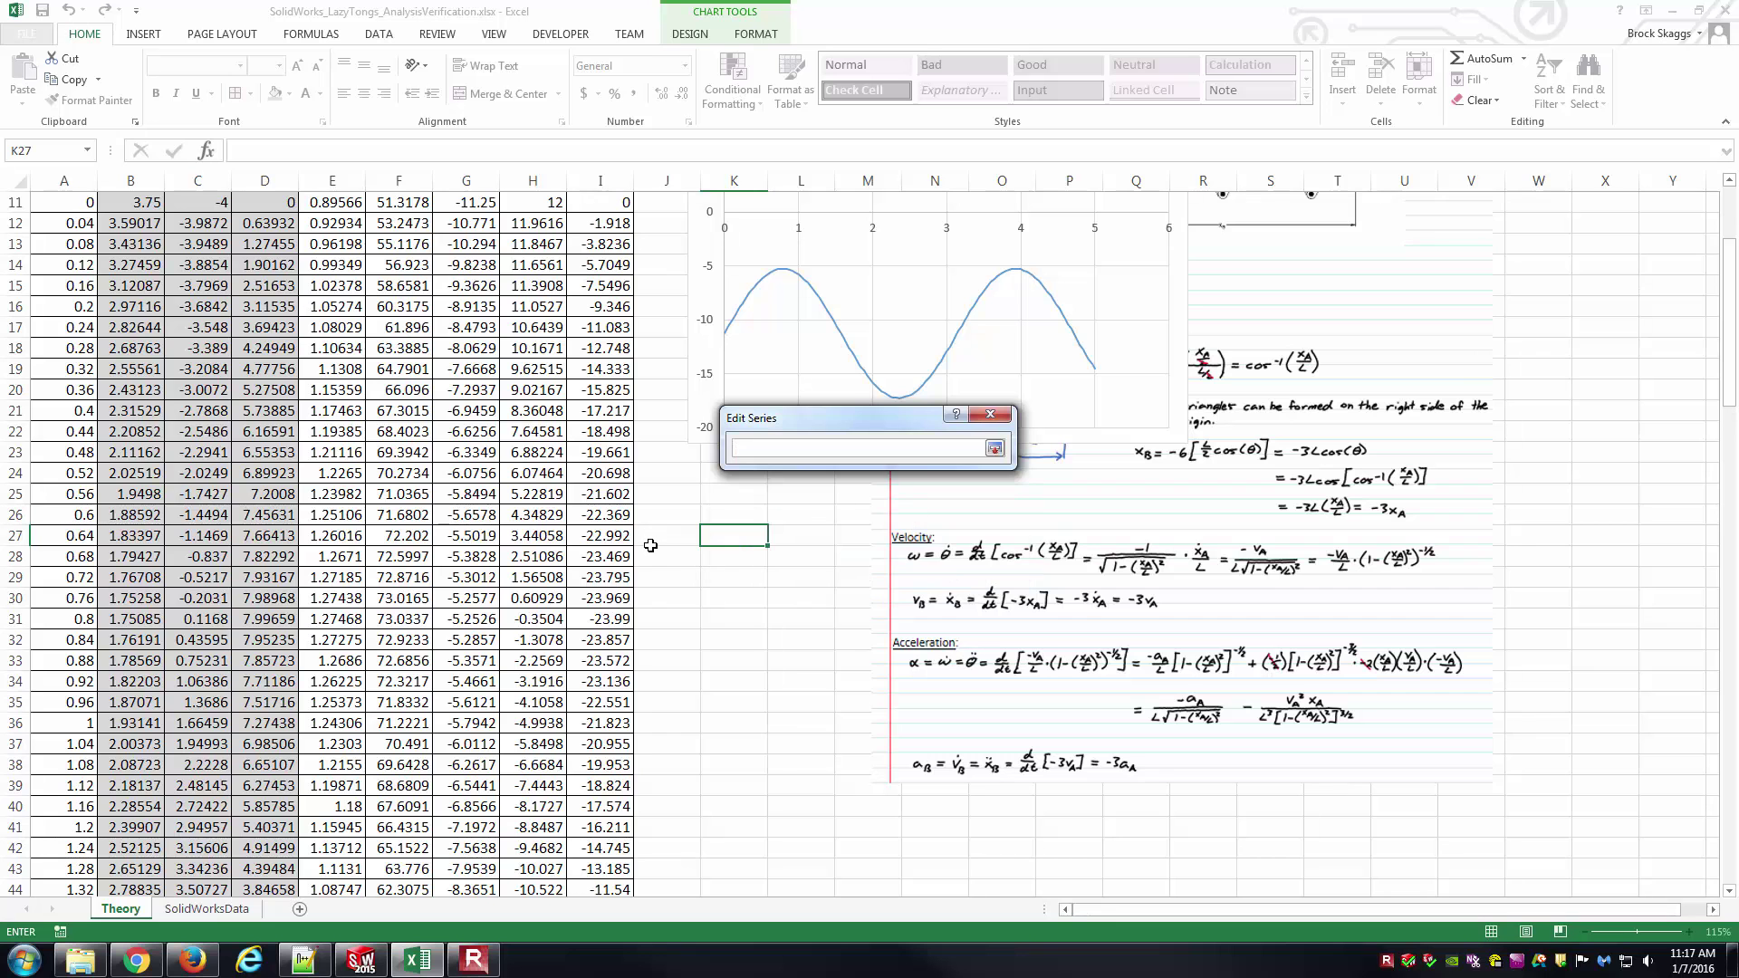
left_click(211, 910)
left_click_drag(112, 252, 110, 852)
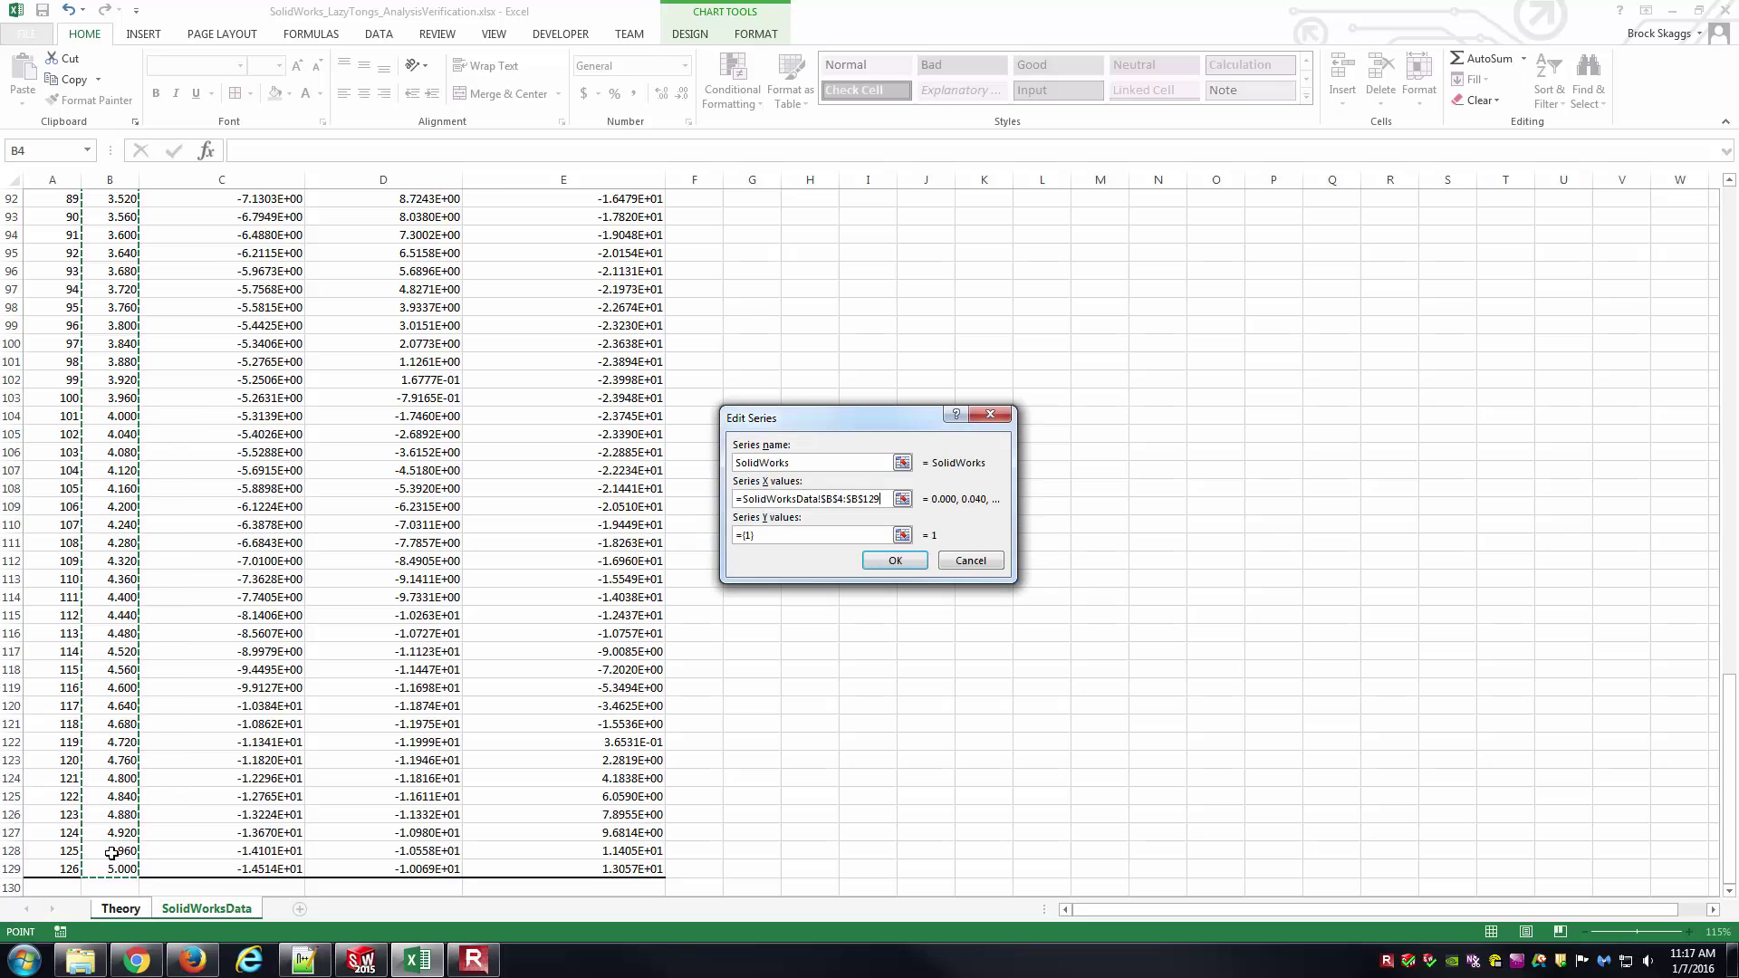
Step: Set the SolidWorks series Y values to SolidWorksData!C4:C129 displacement and confirm the chart data
left_click(775, 535)
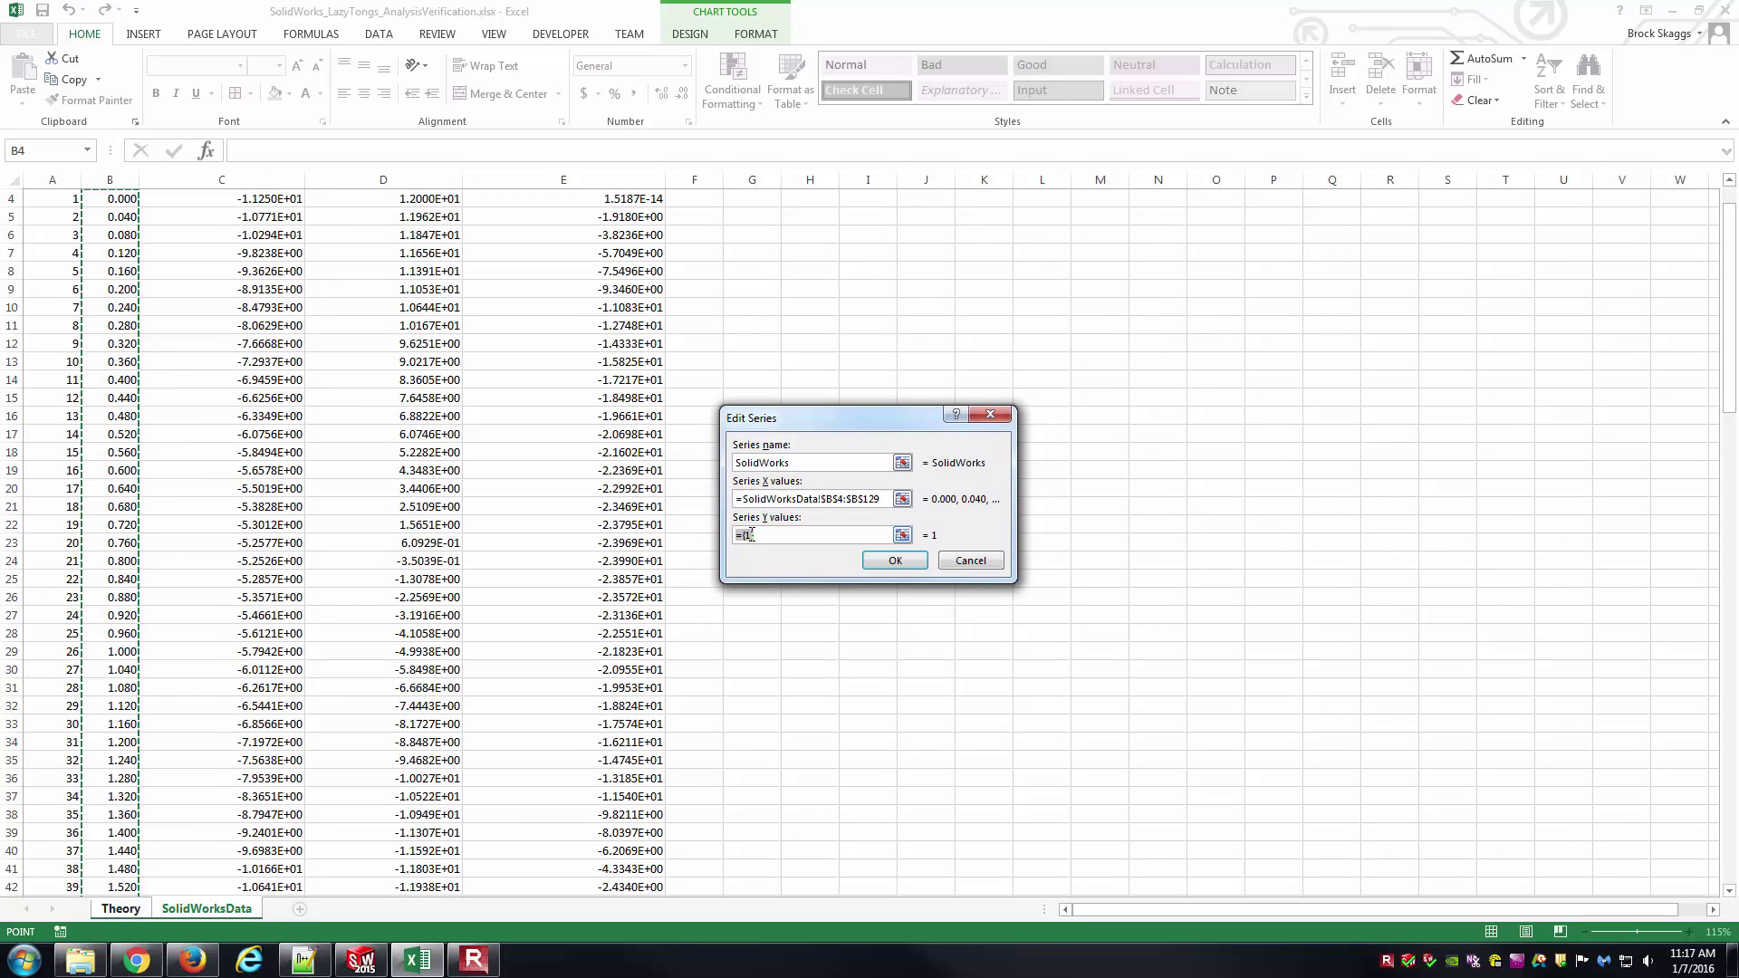
type("=SolidWorksData!$C$")
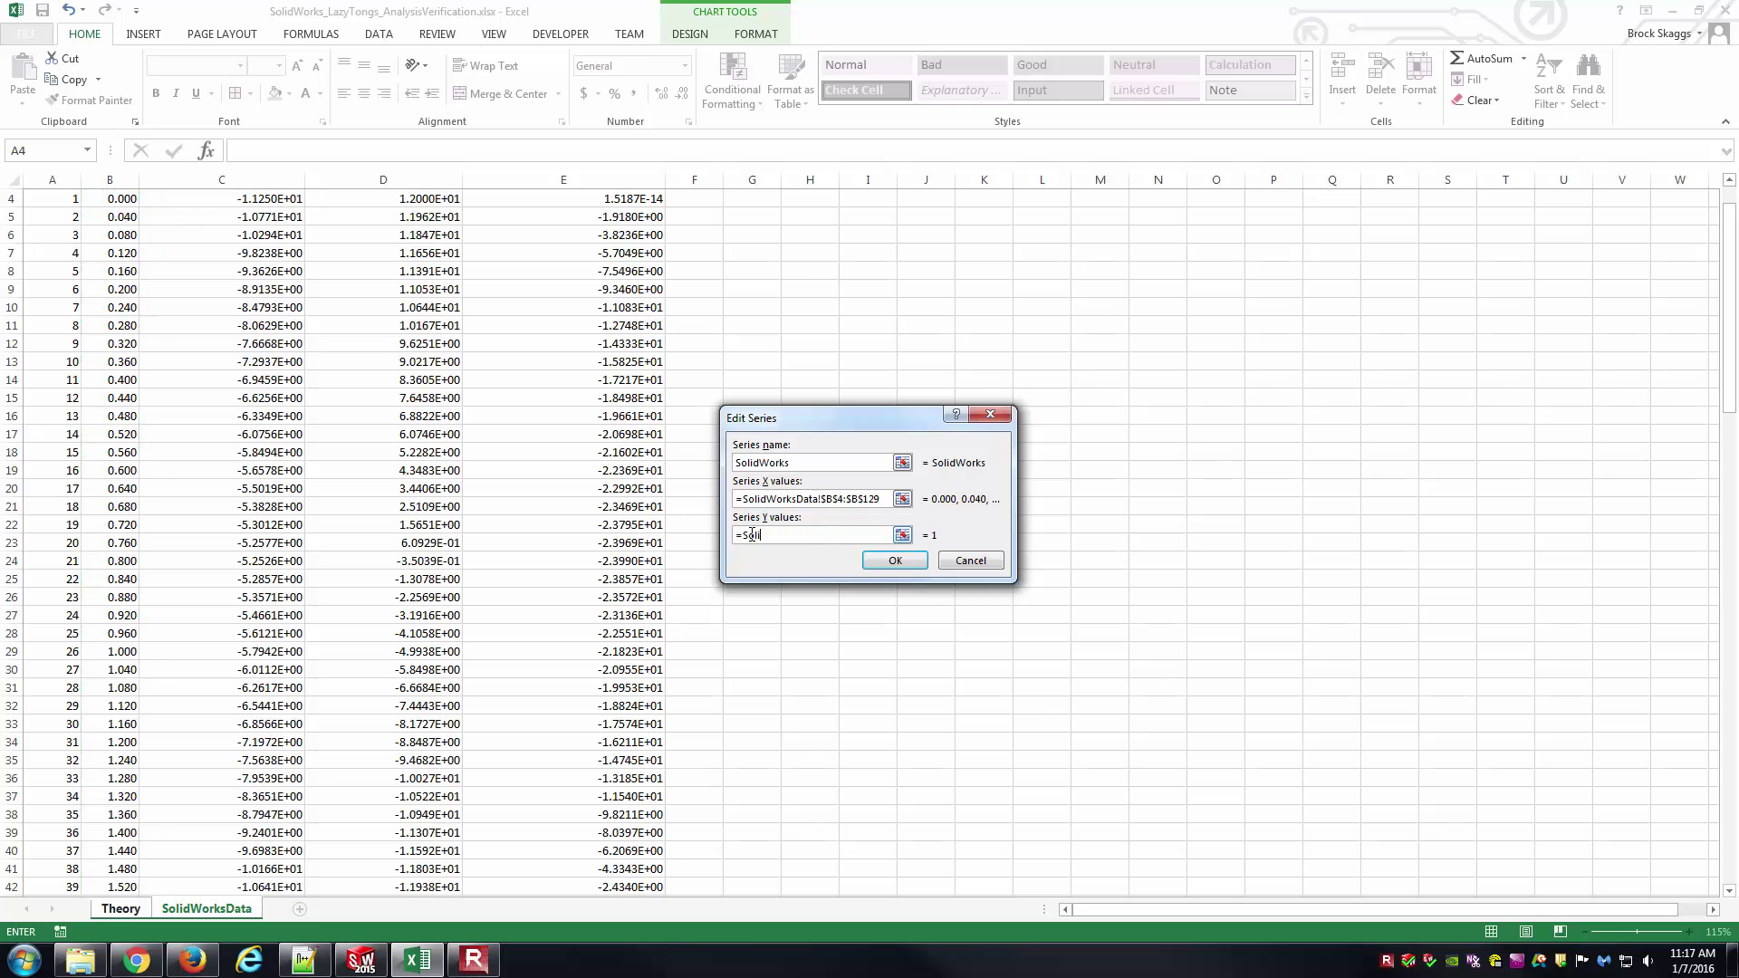
scroll(402, 523, "up", 1)
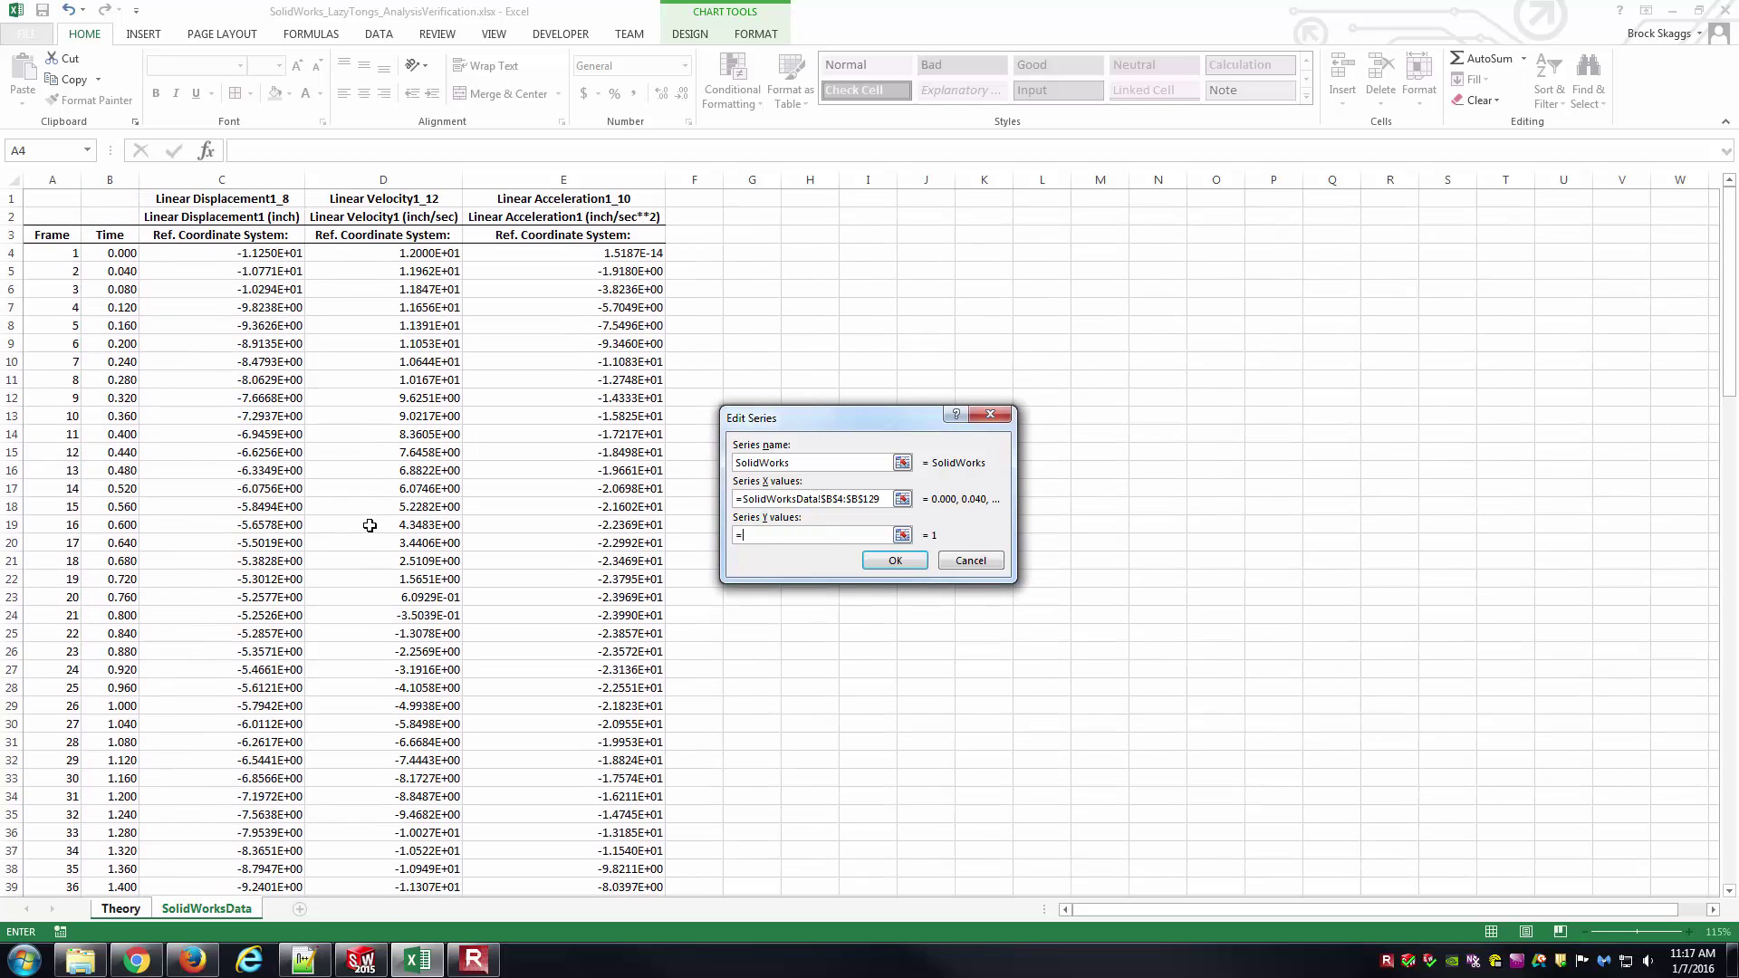
left_click_drag(258, 257, 241, 866)
key("Return")
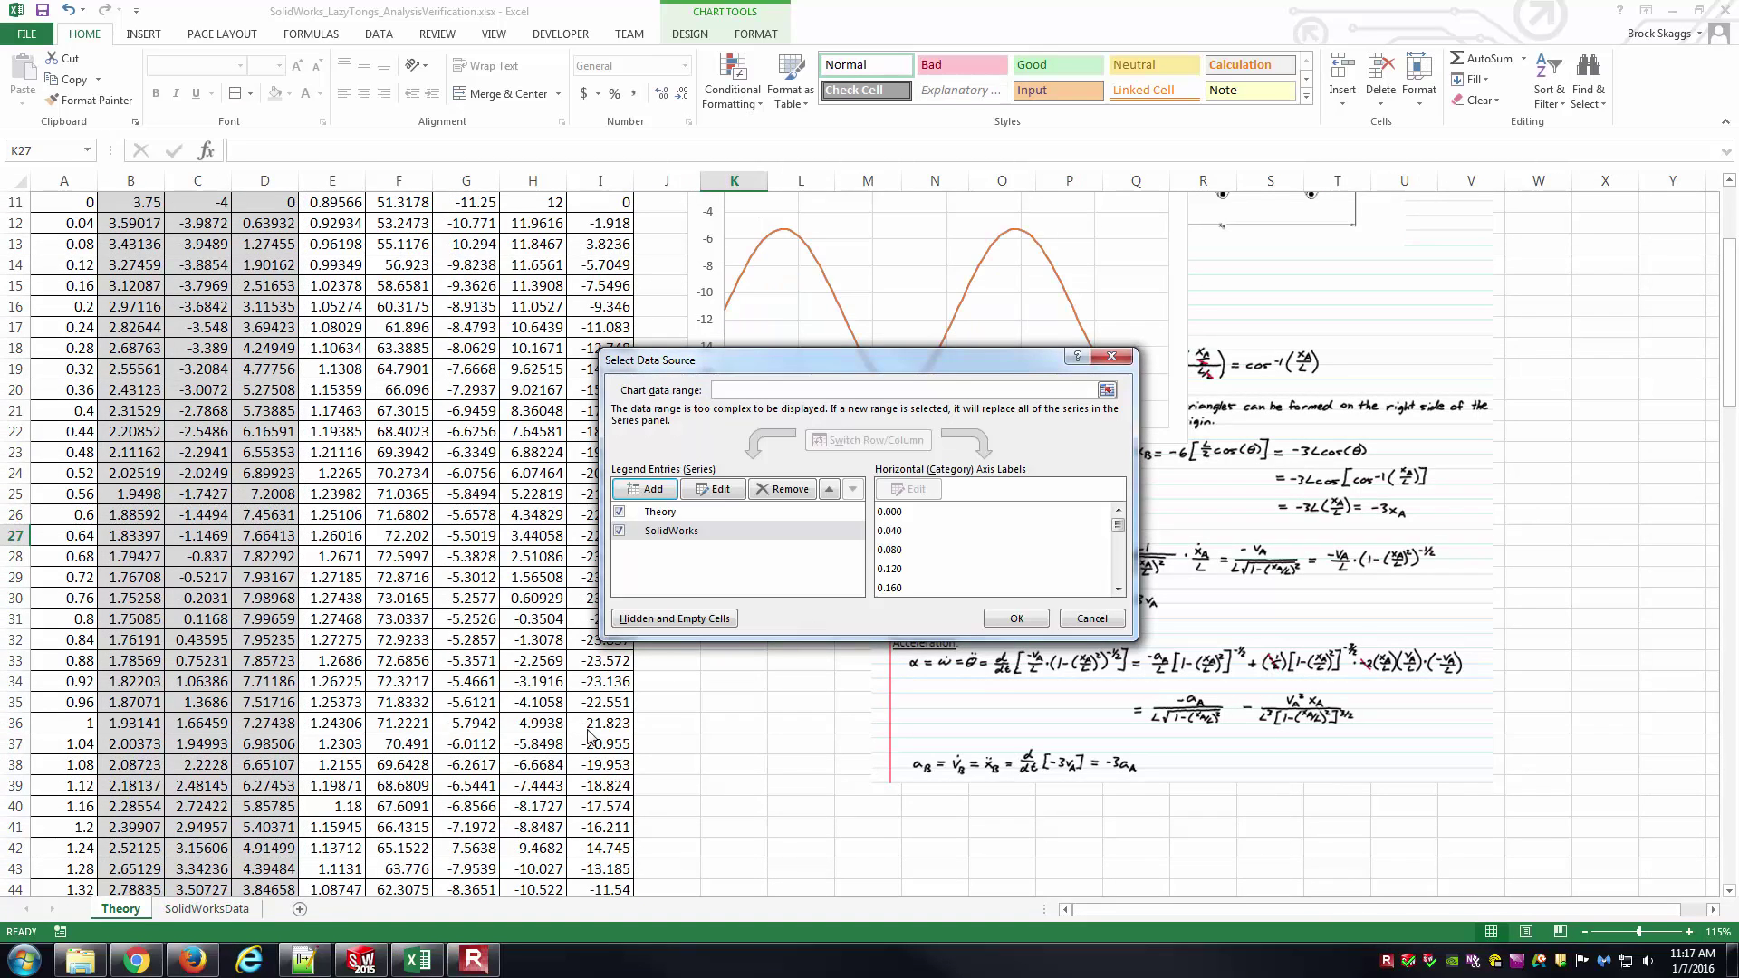
left_click_drag(906, 362, 645, 392)
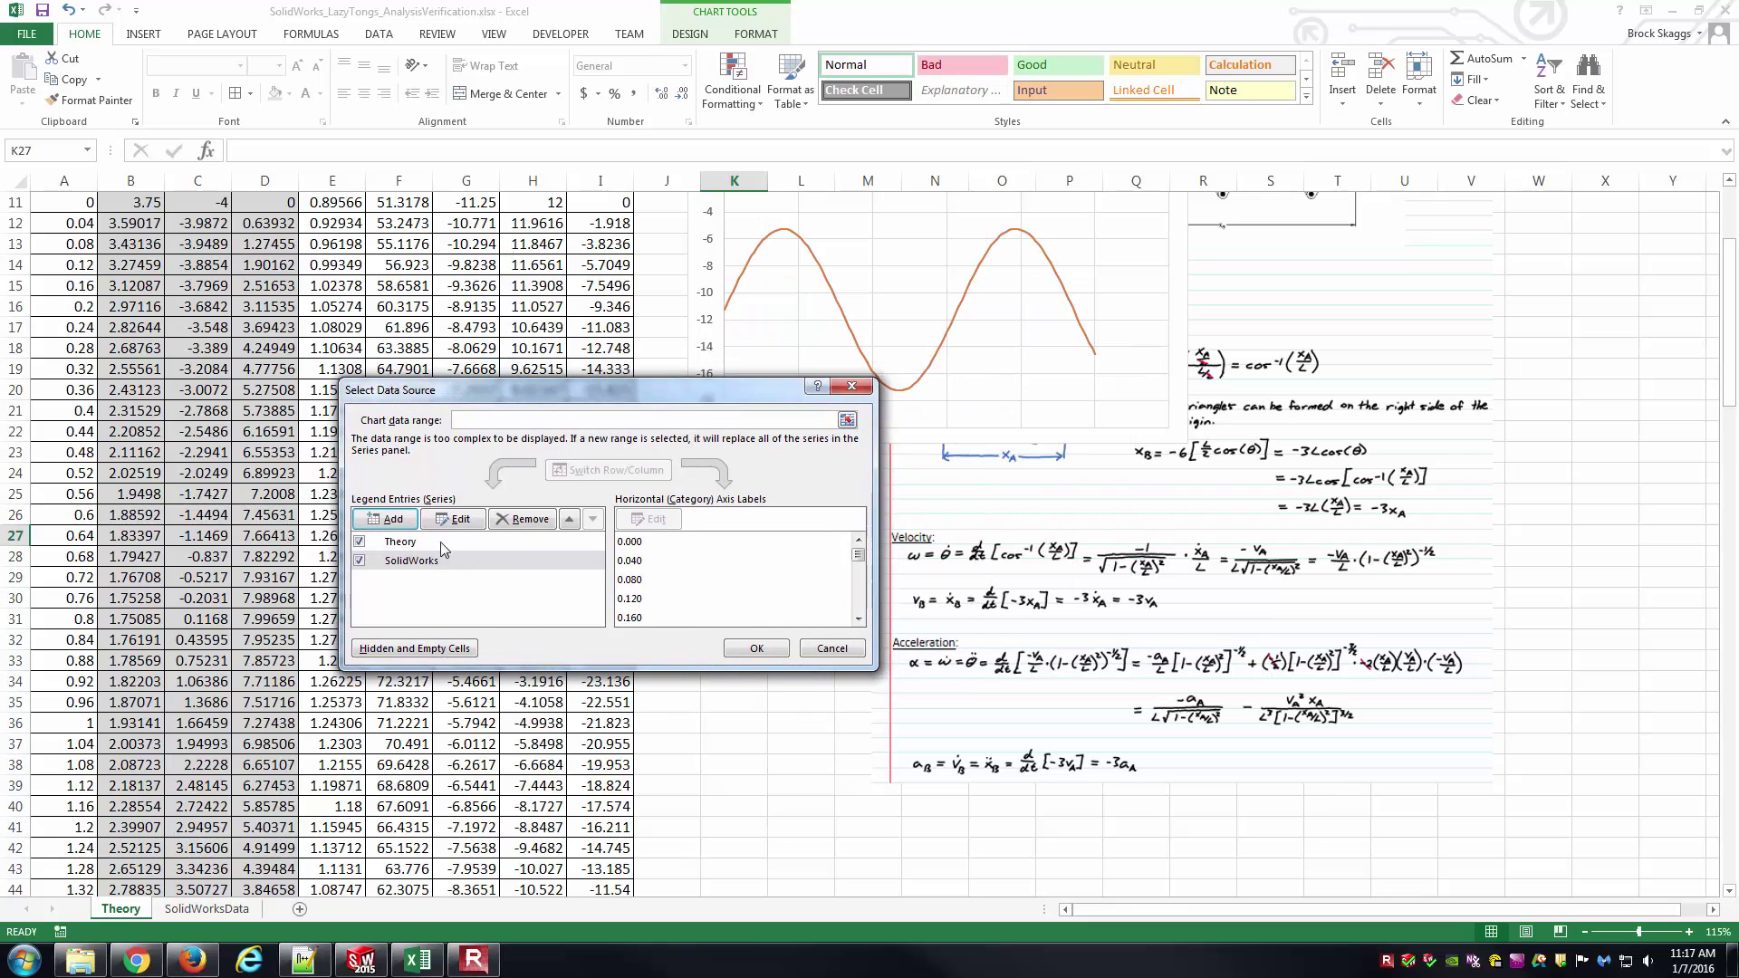
left_click(755, 647)
left_click(743, 679)
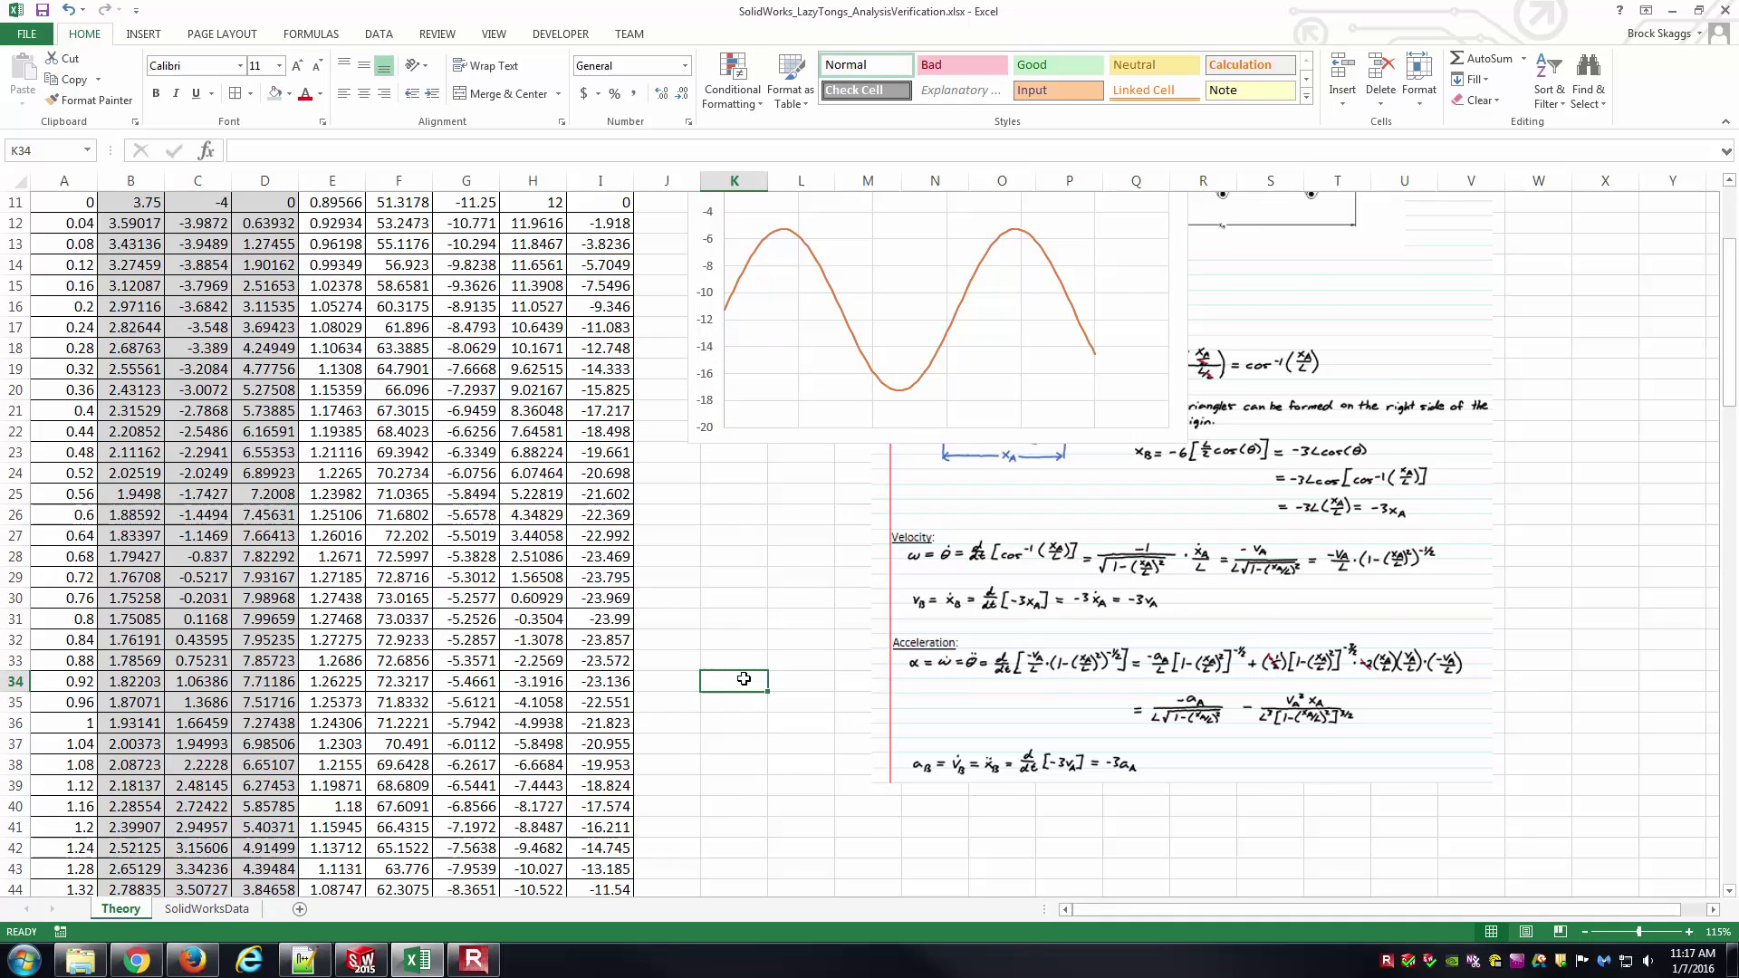
scroll(797, 657, "up", 4)
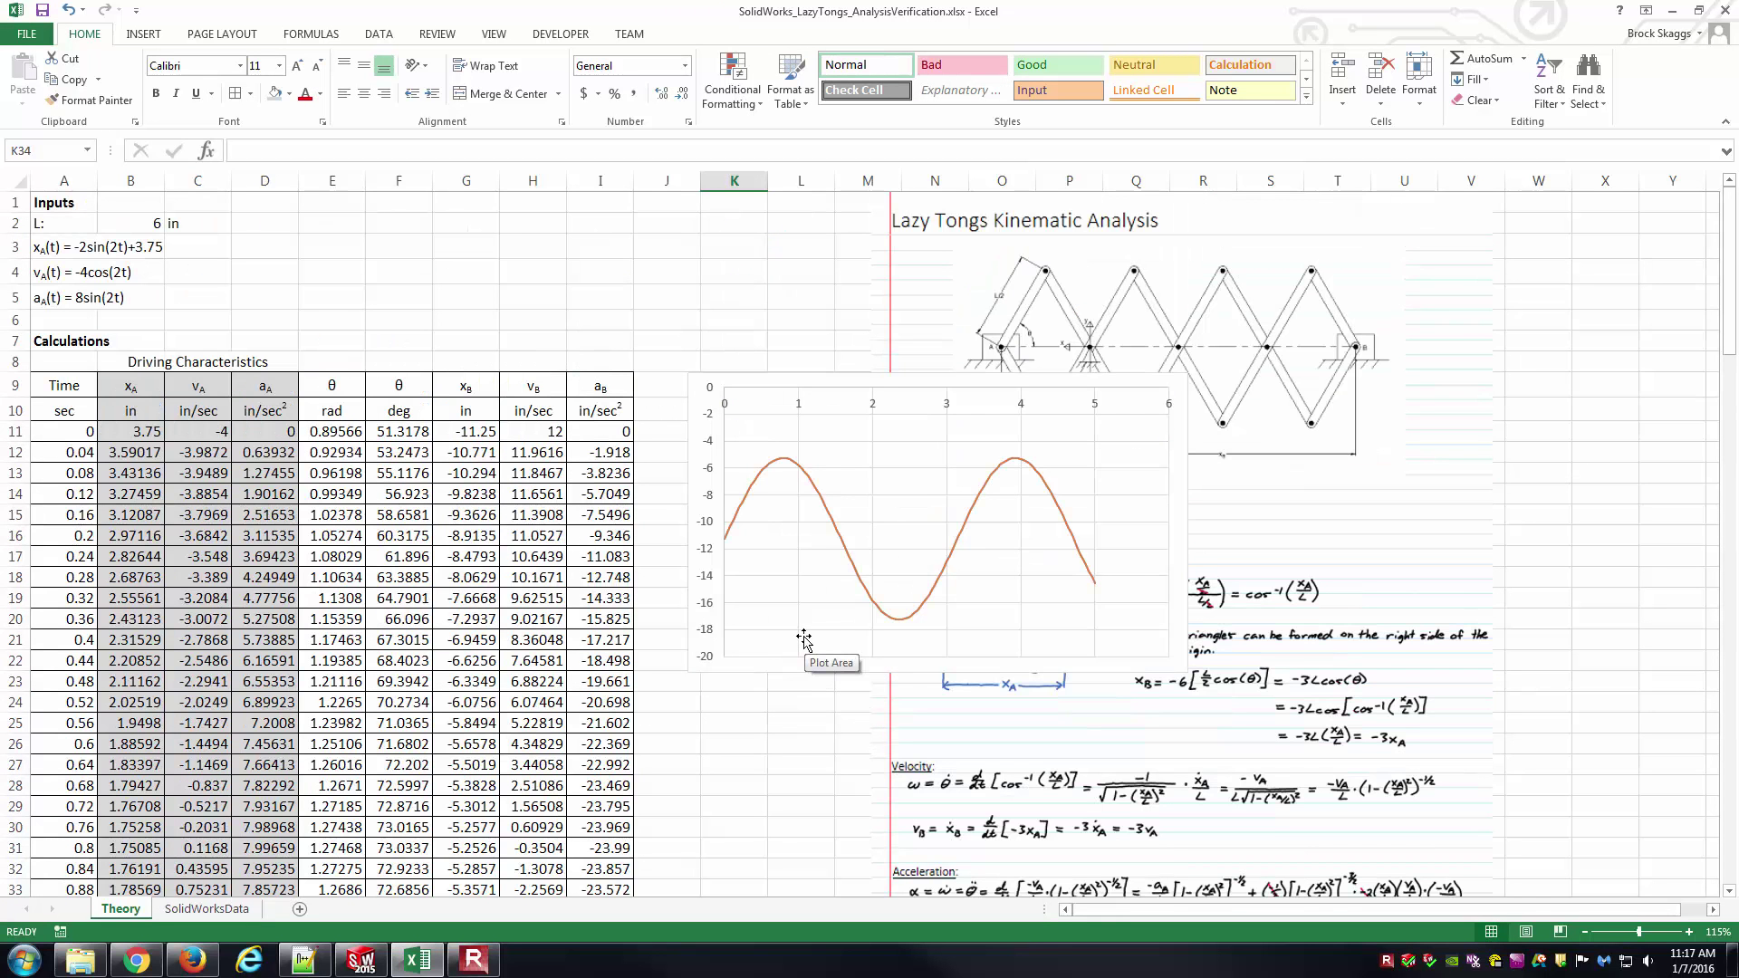
Step: Give the SolidWorks series a black dashed line and nudge the chart slightly left
right_click(826, 507)
left_click(906, 675)
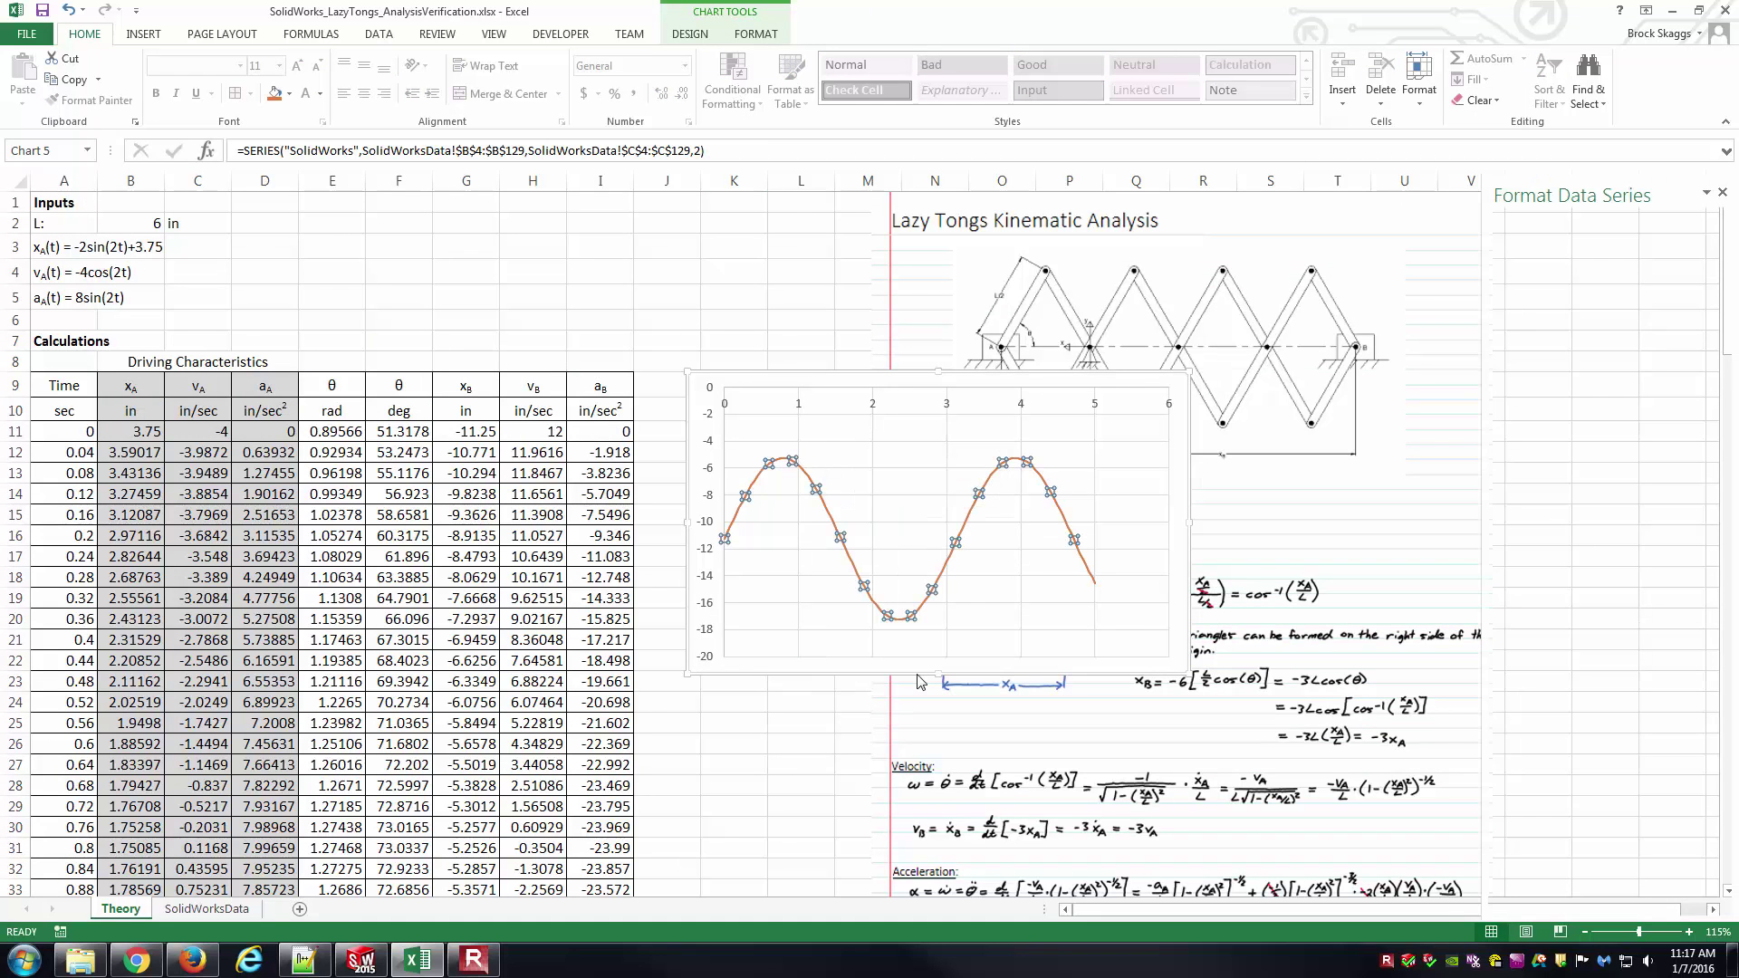
left_click(1509, 255)
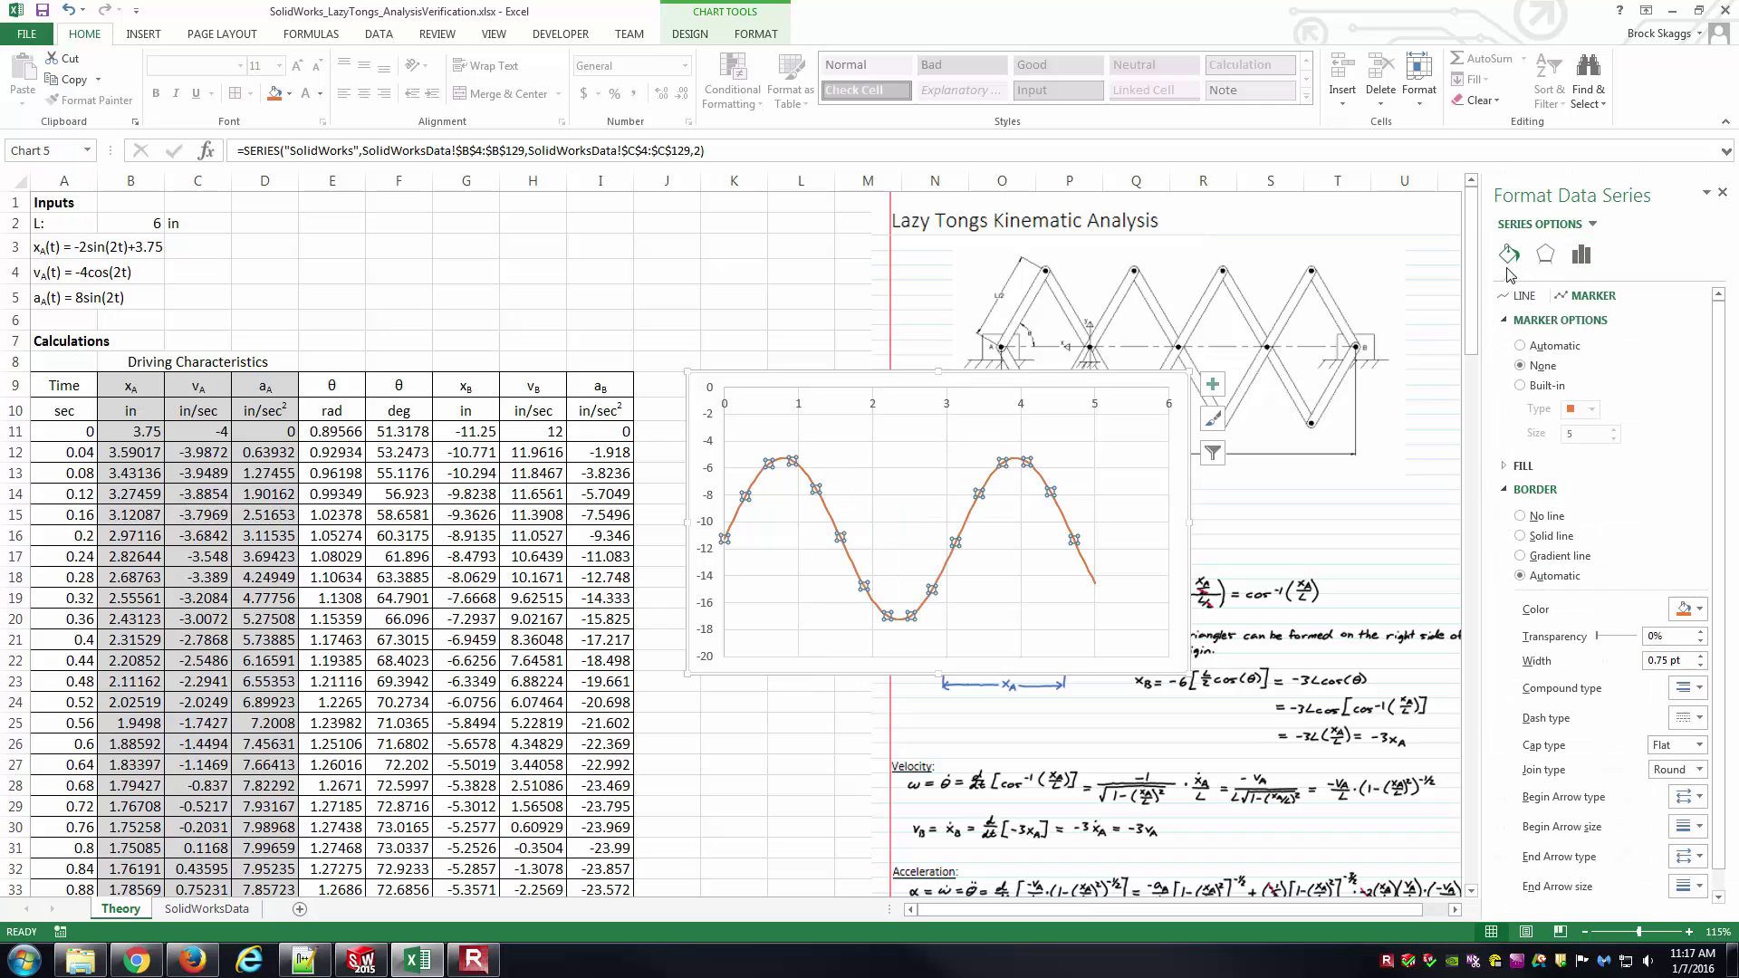
left_click(1508, 319)
left_click(1522, 295)
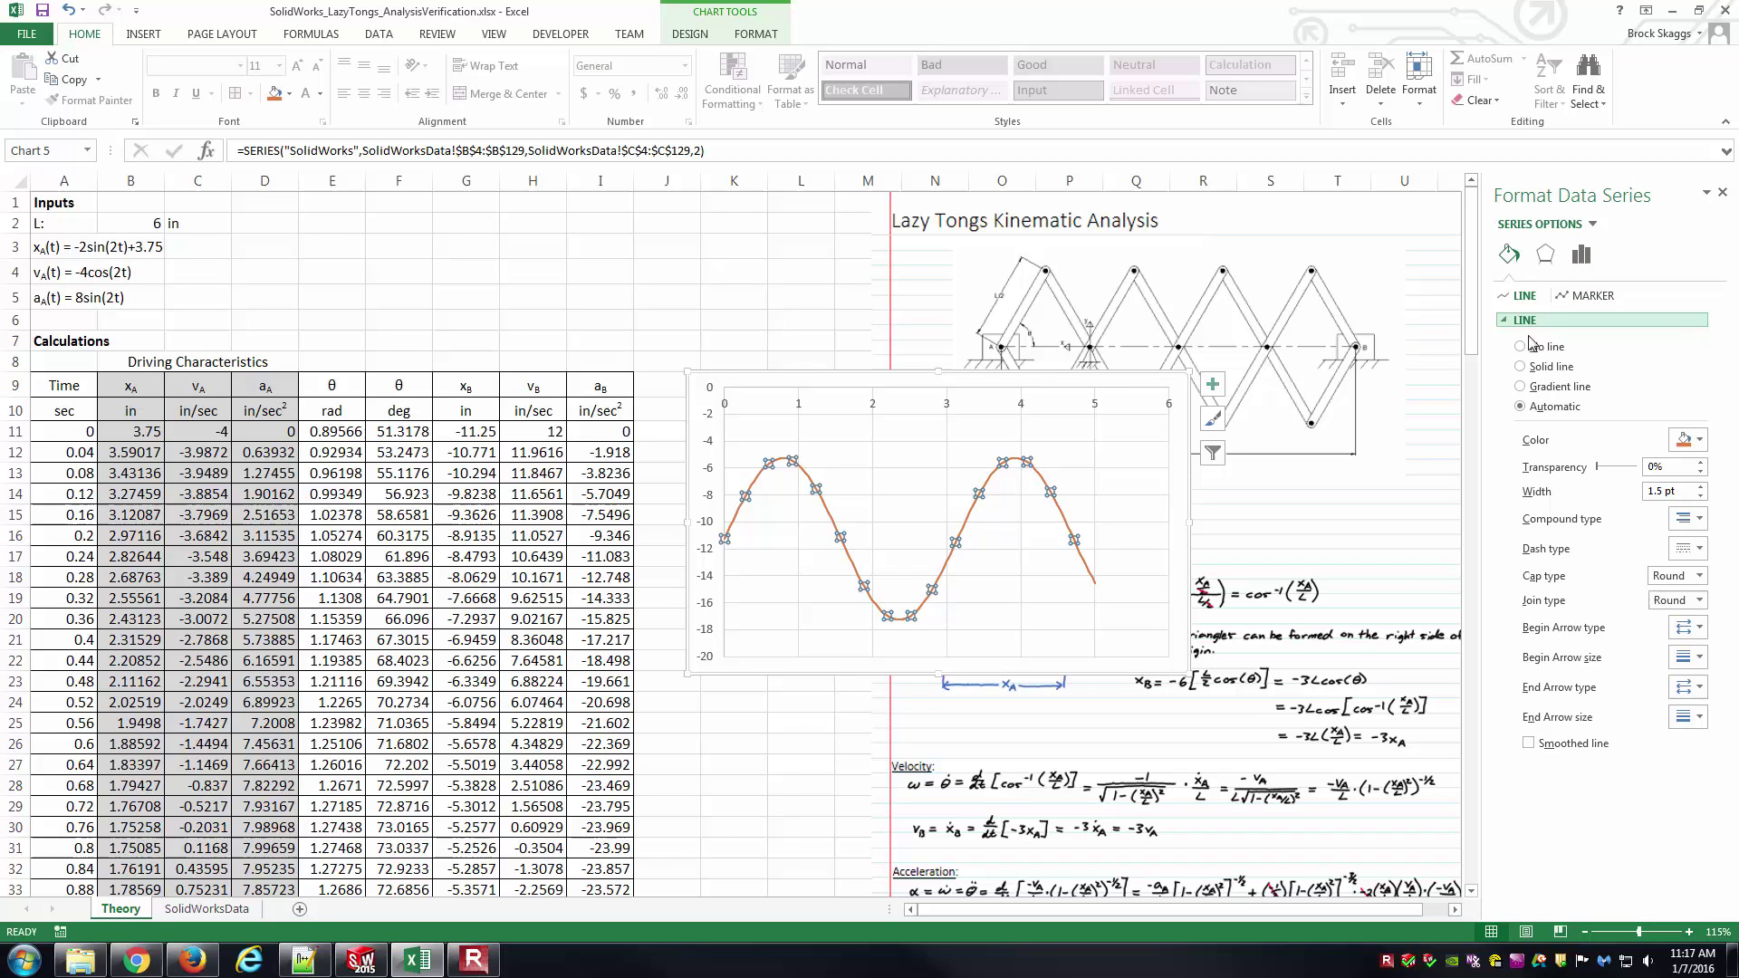
left_click(1682, 546)
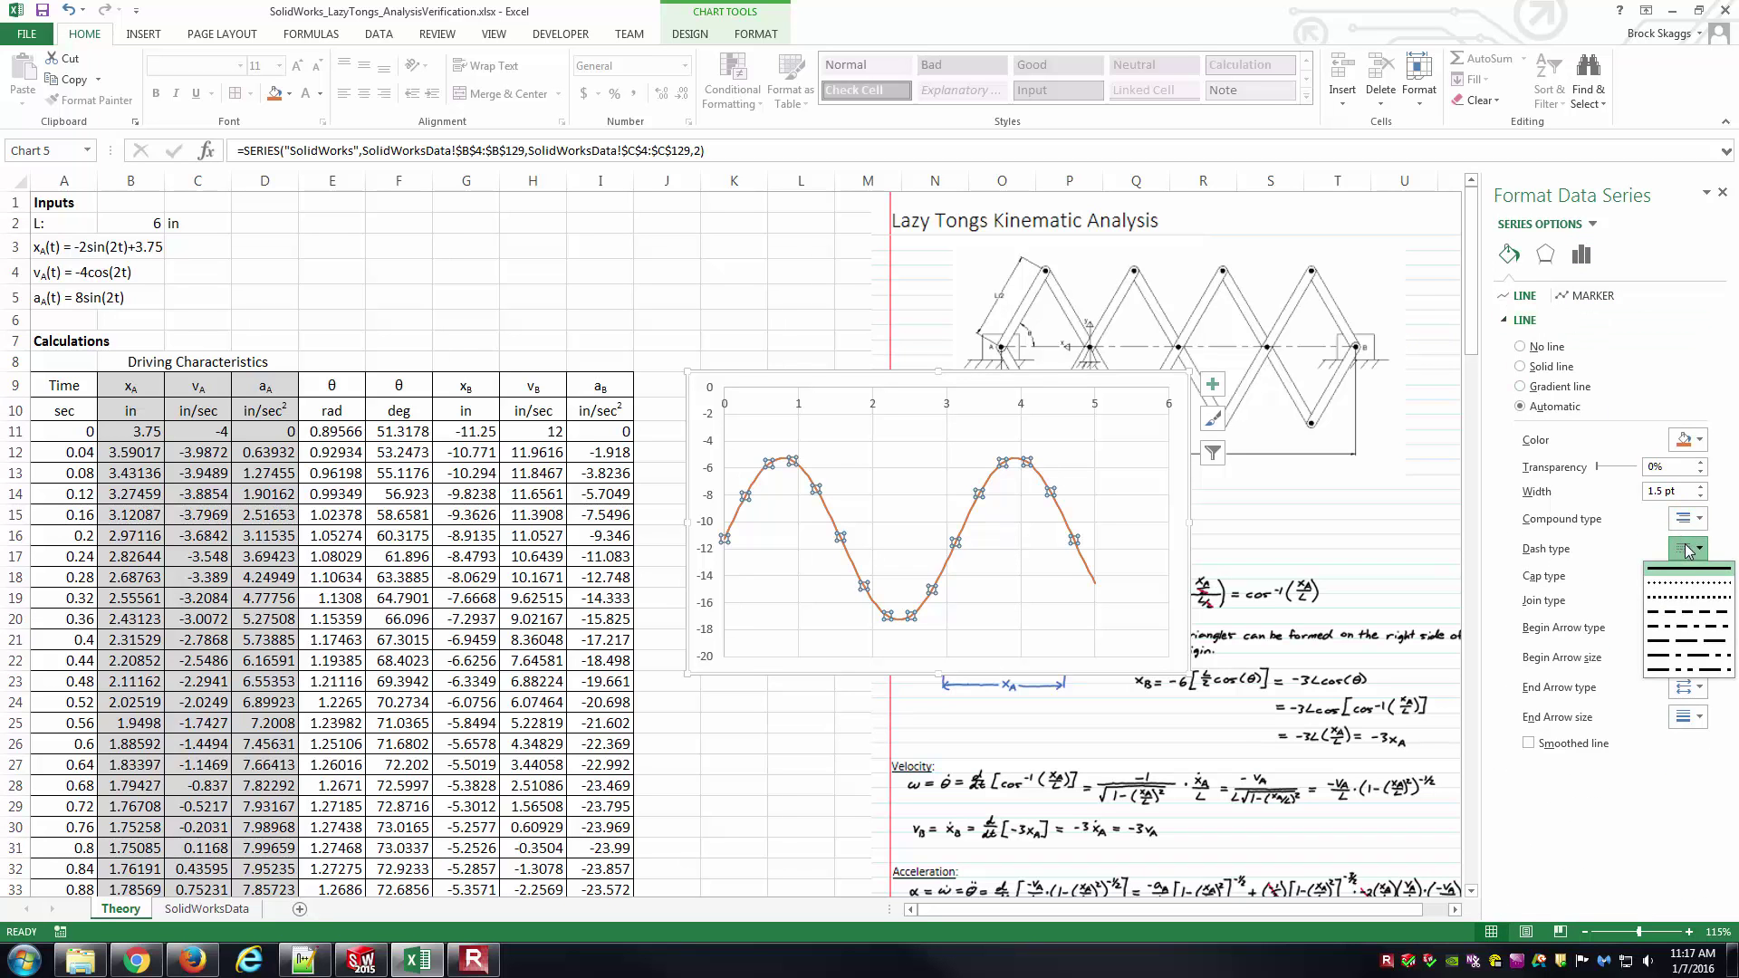
left_click(1692, 610)
left_click(1686, 440)
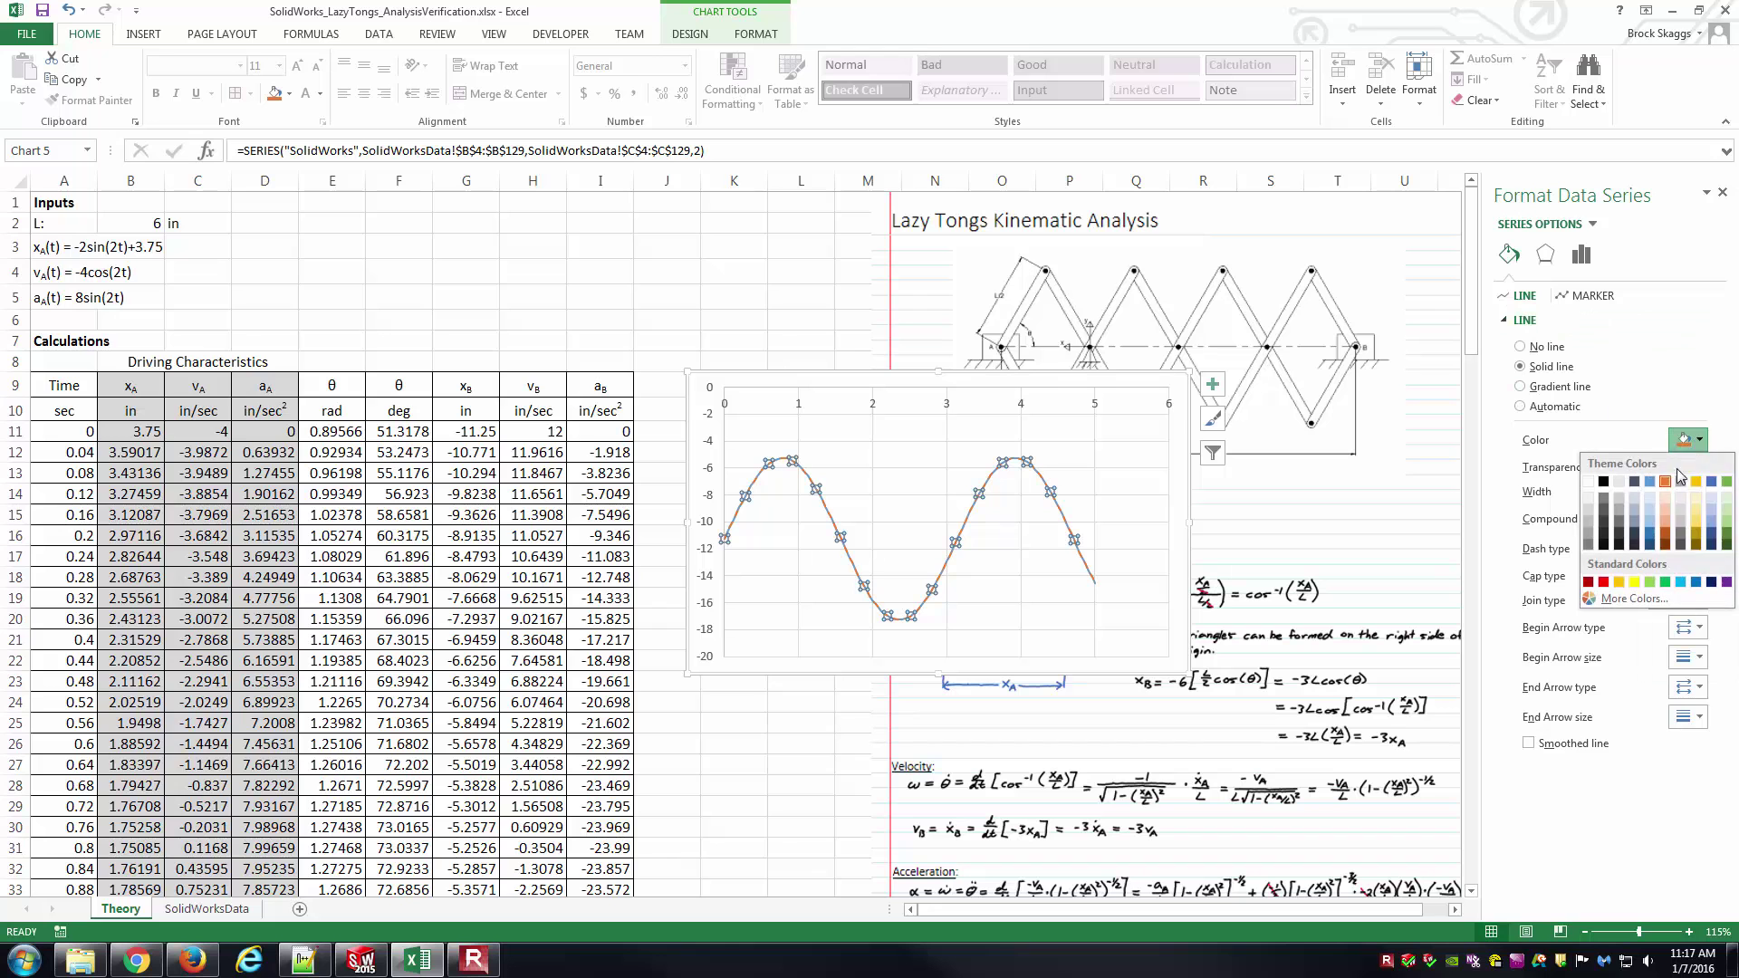
left_click(1604, 482)
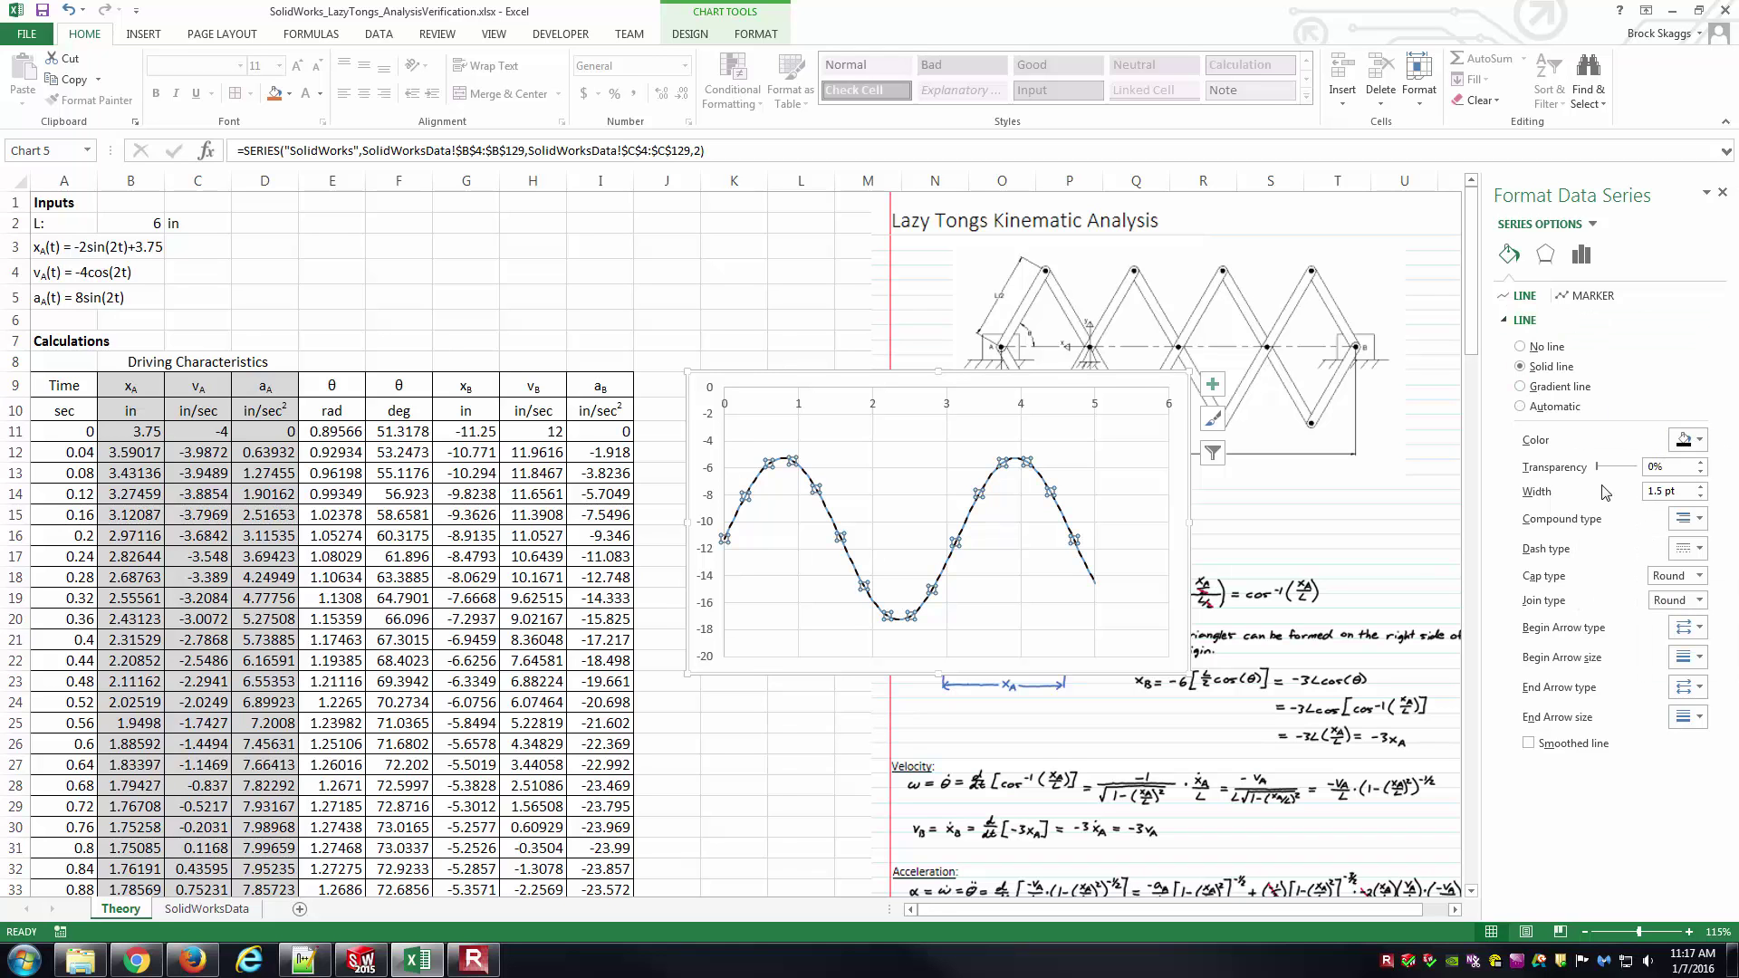
left_click(1722, 194)
left_click(707, 299)
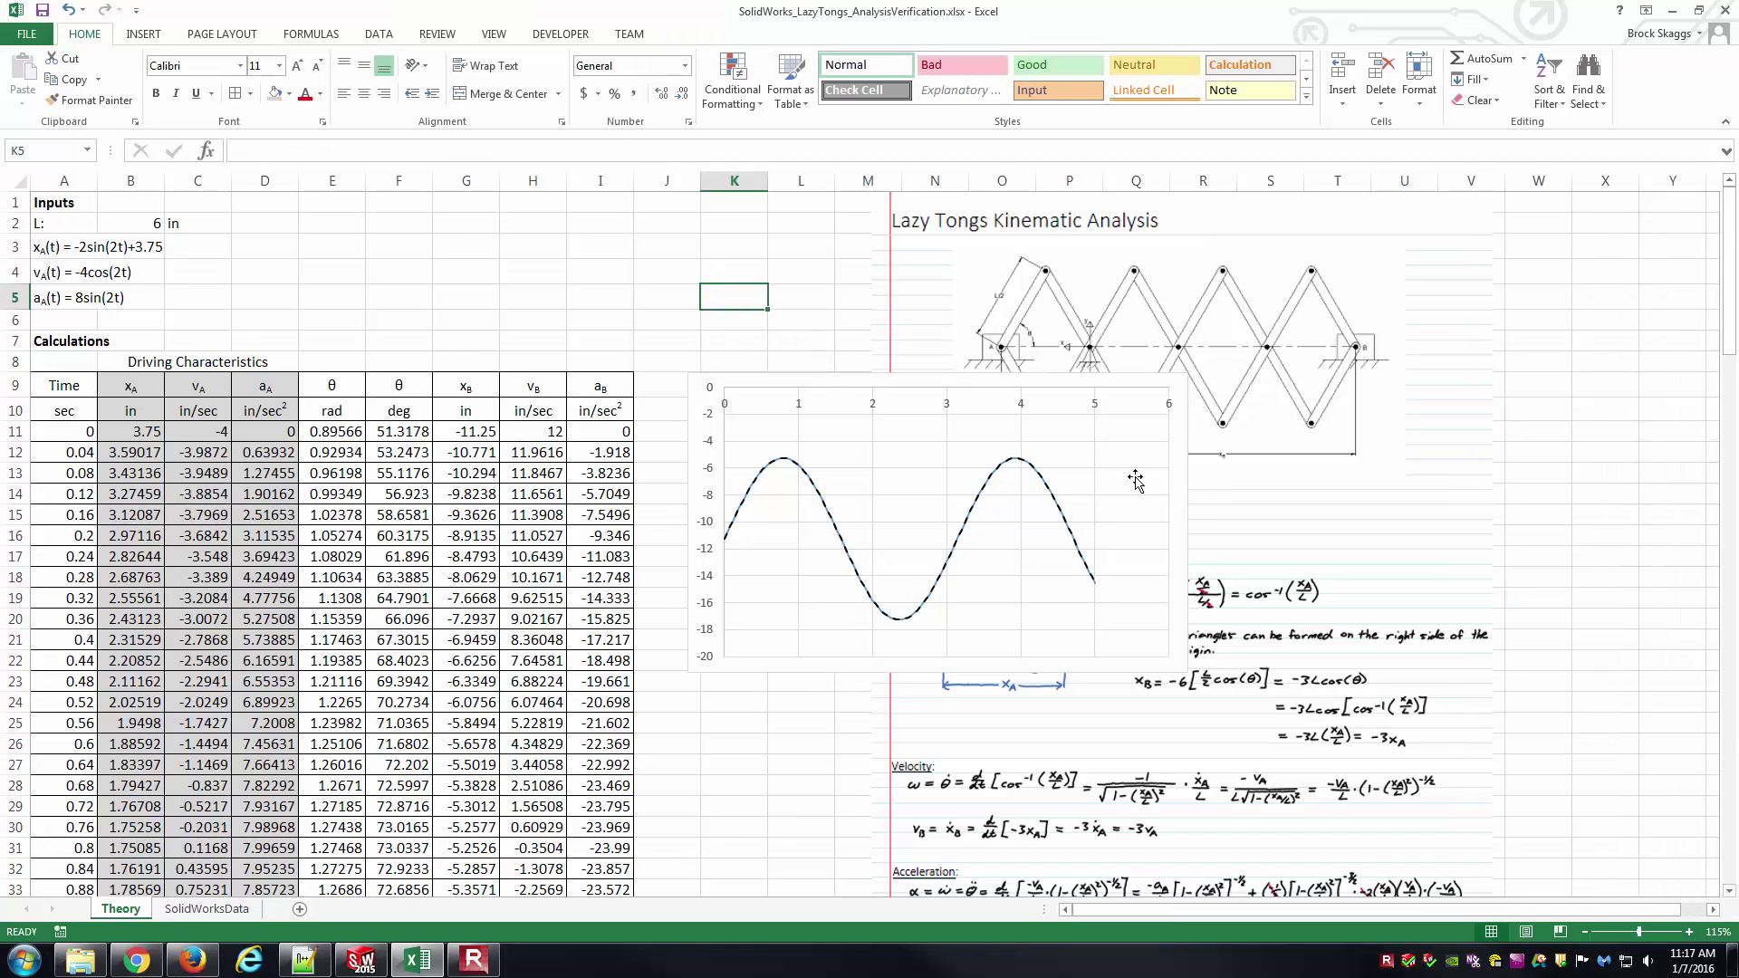
left_click_drag(1136, 482, 1124, 479)
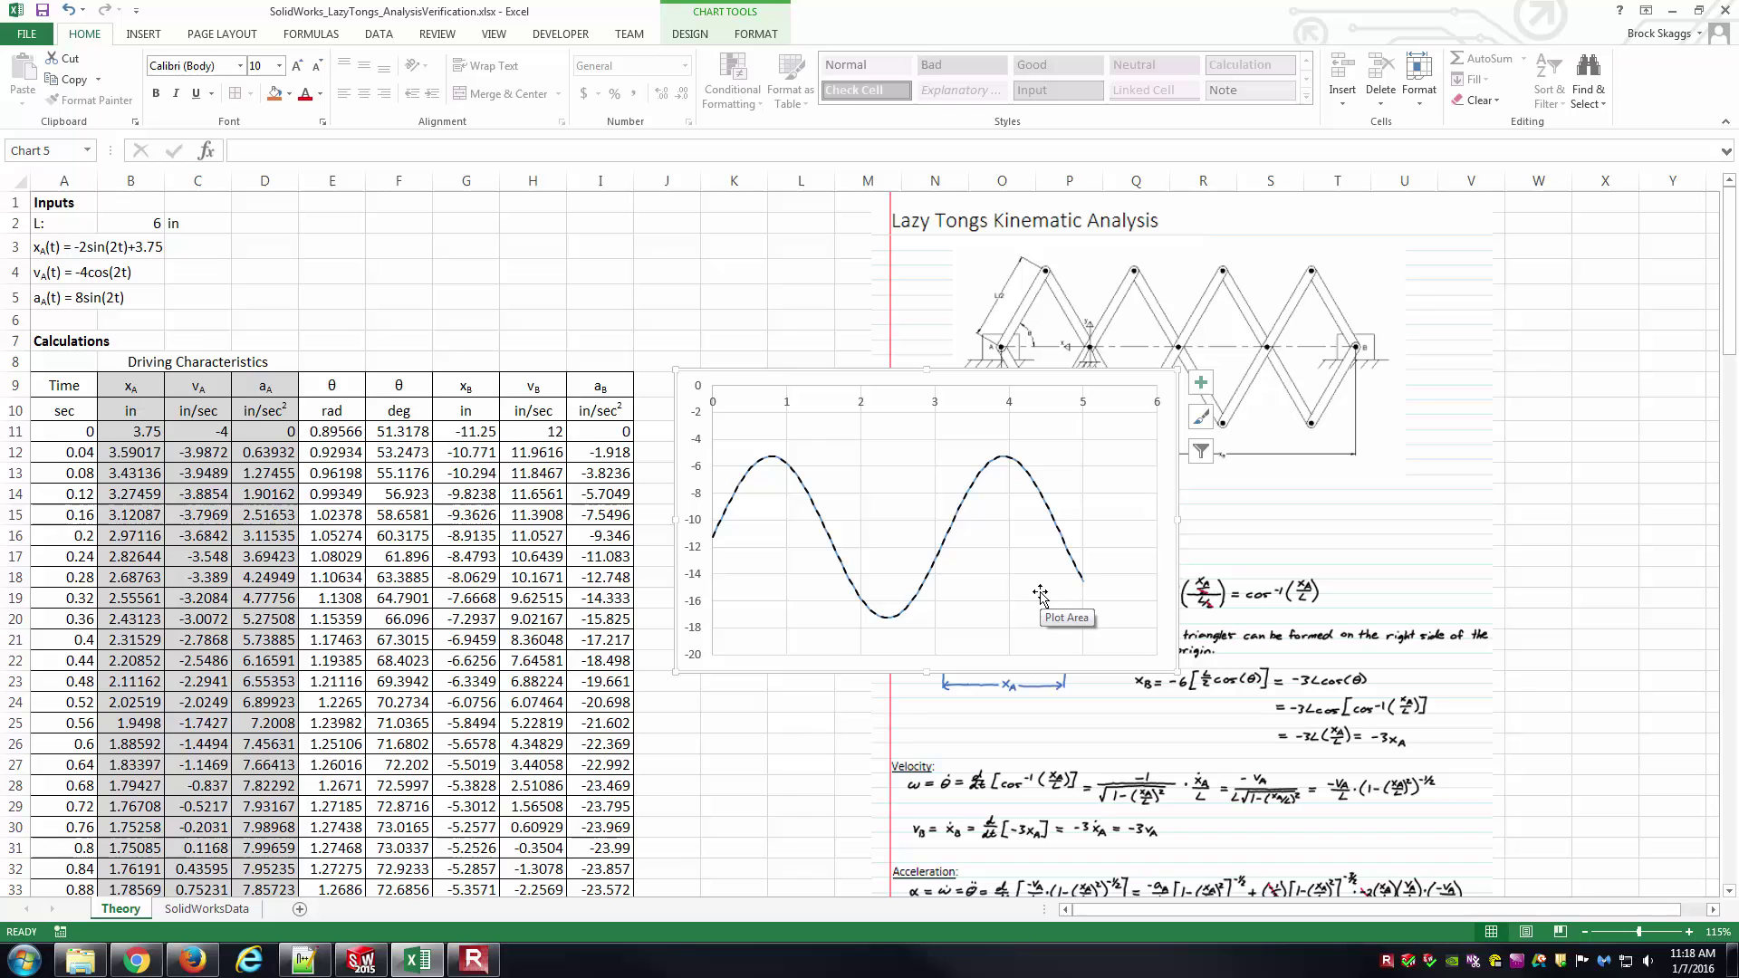
Step: Apply a quick layout with chart title, axis titles and legend, deleting the stray data label
left_click(693, 35)
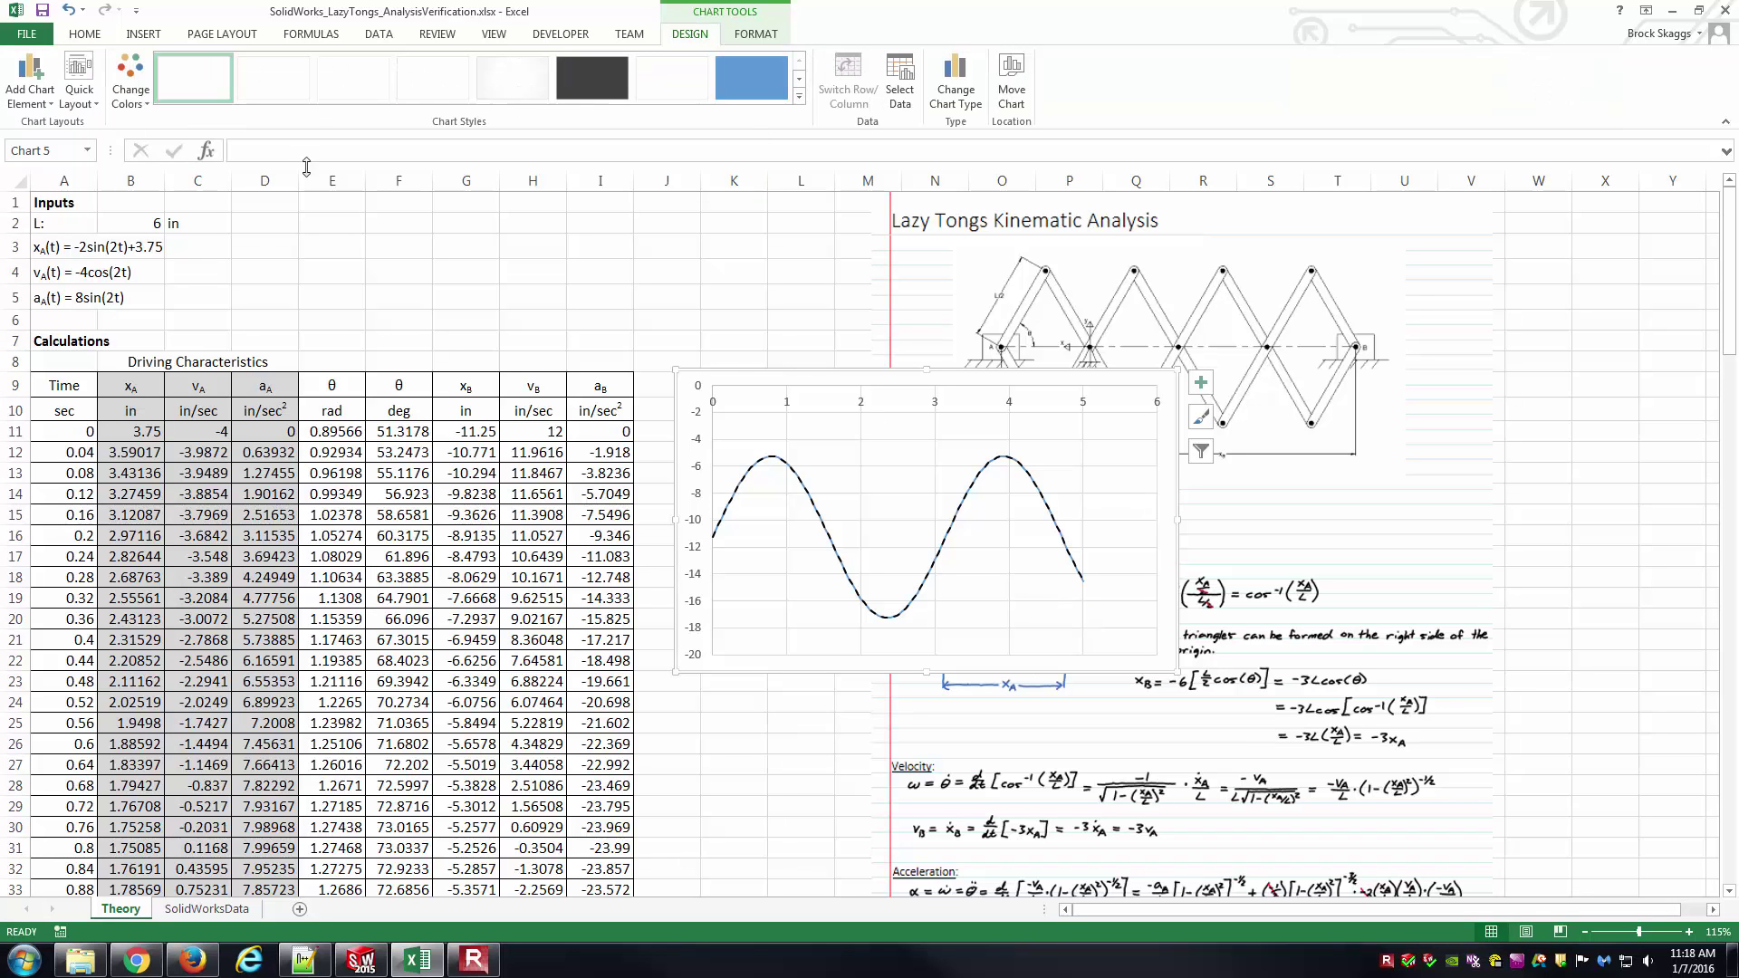
left_click(73, 105)
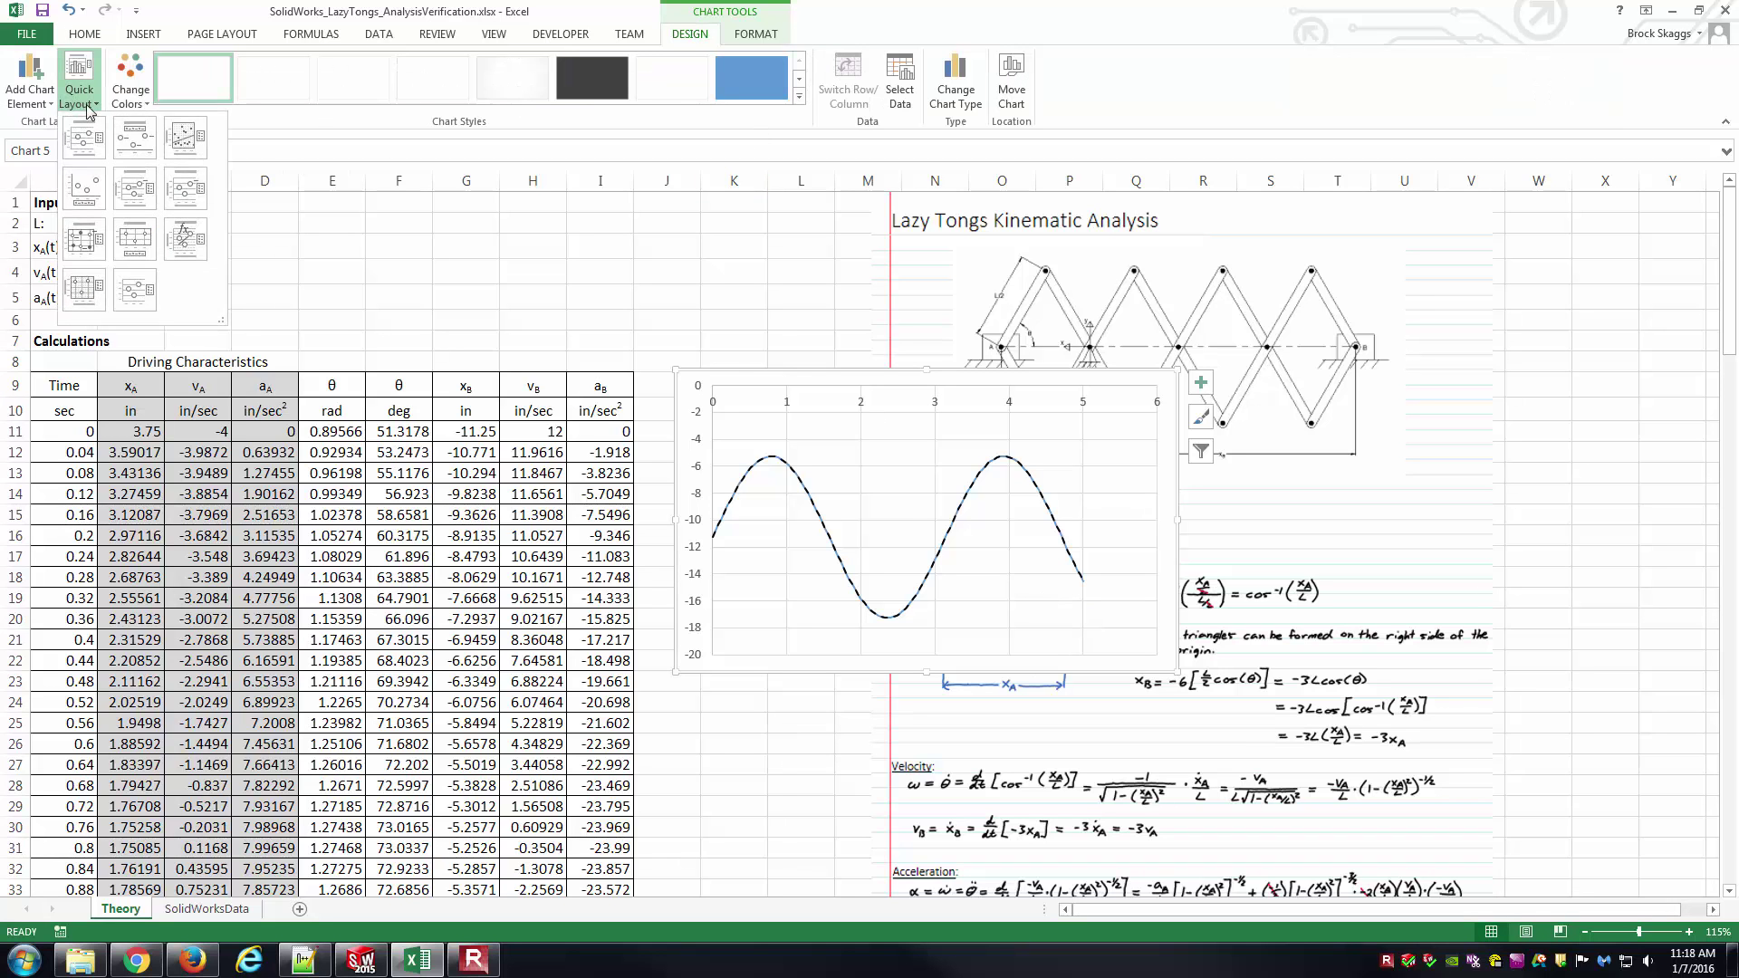
left_click(186, 188)
left_click(1026, 562)
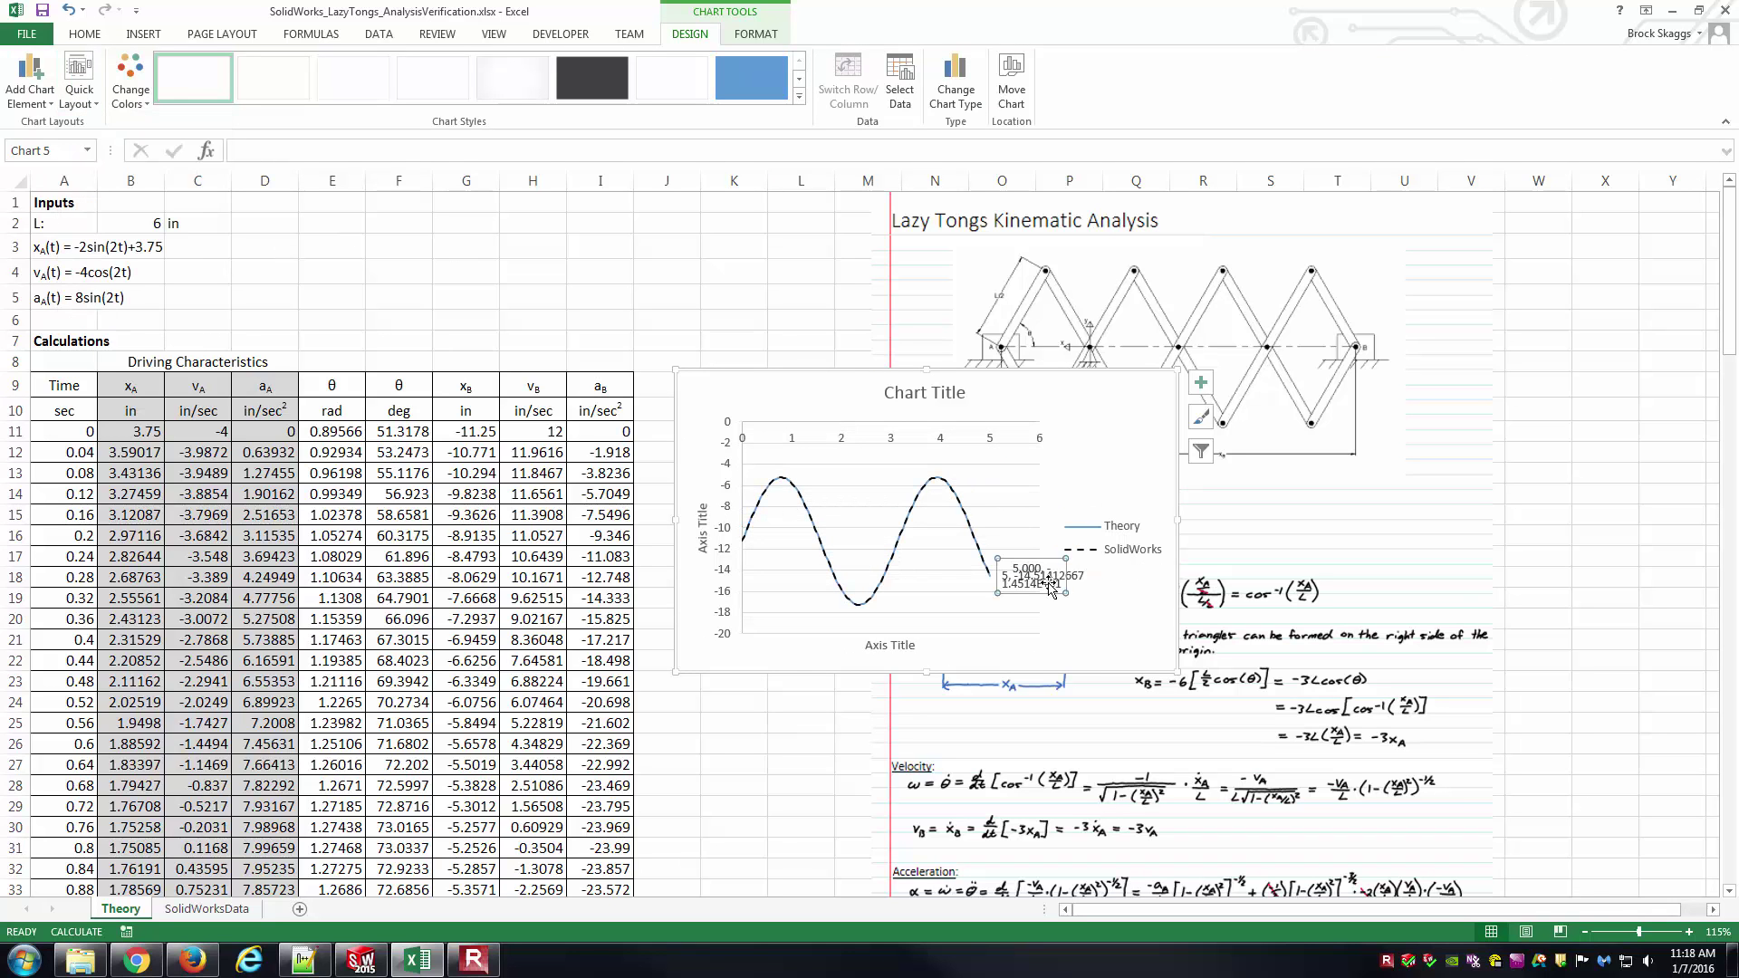
key("Delete")
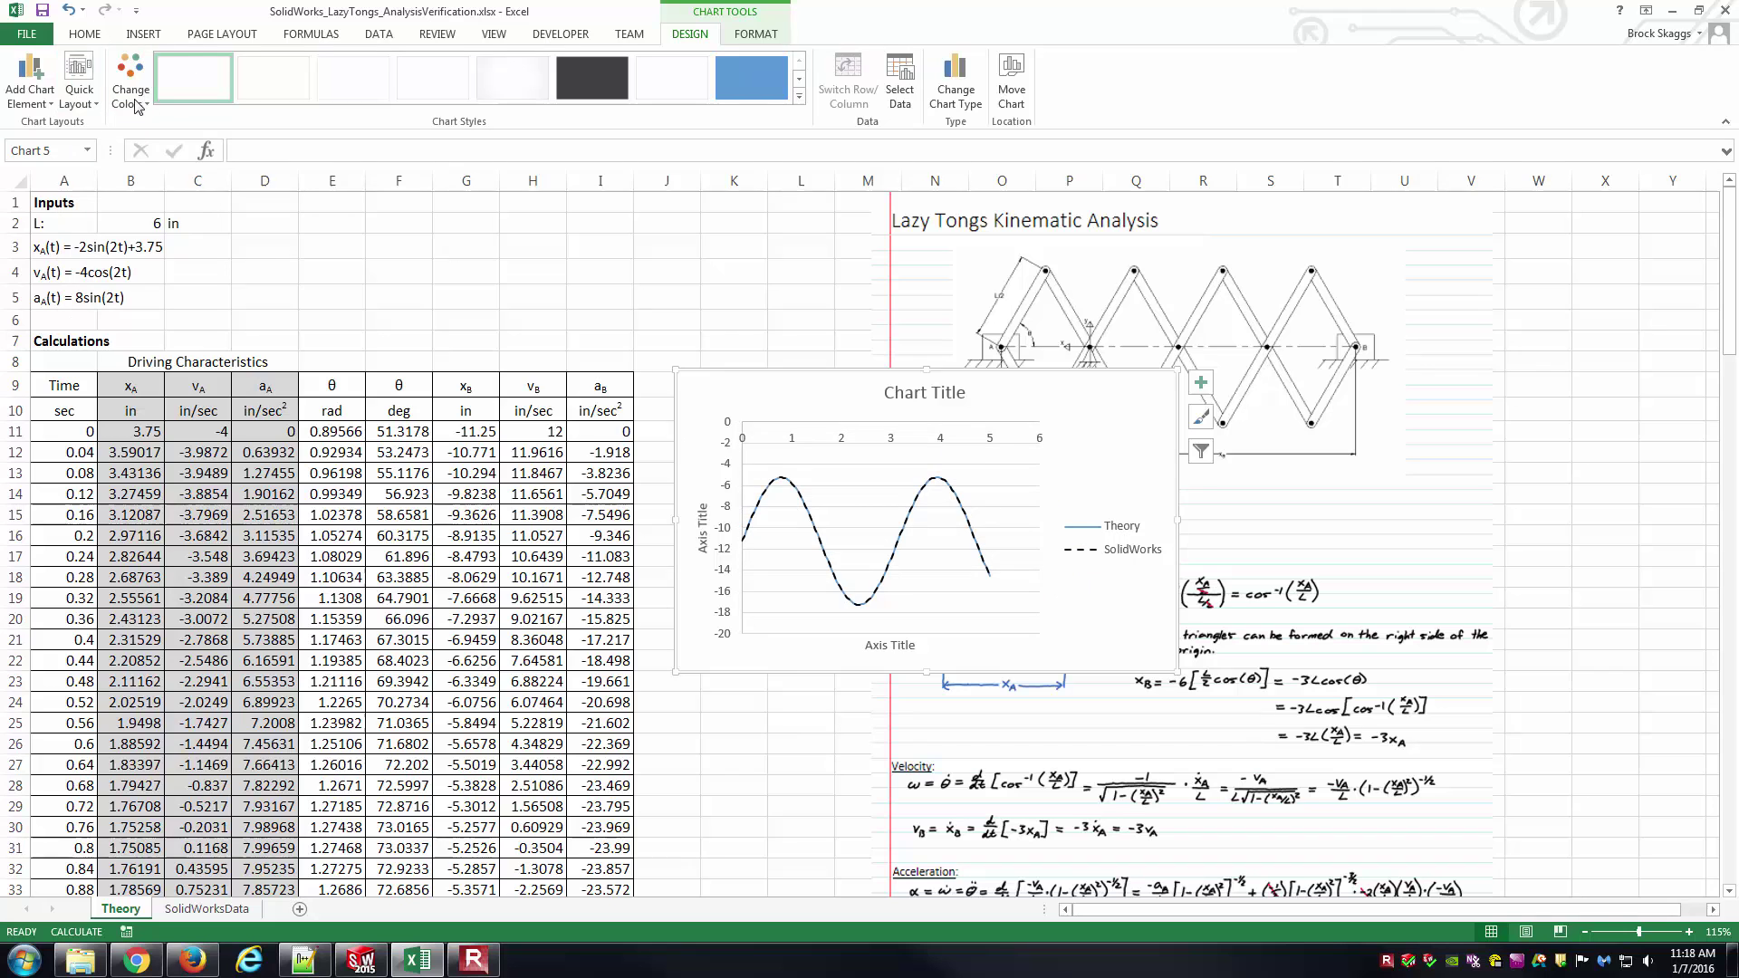
Step: Title the chart Position and label the vertical axis Position (in)
left_click(908, 396)
double_click(907, 398)
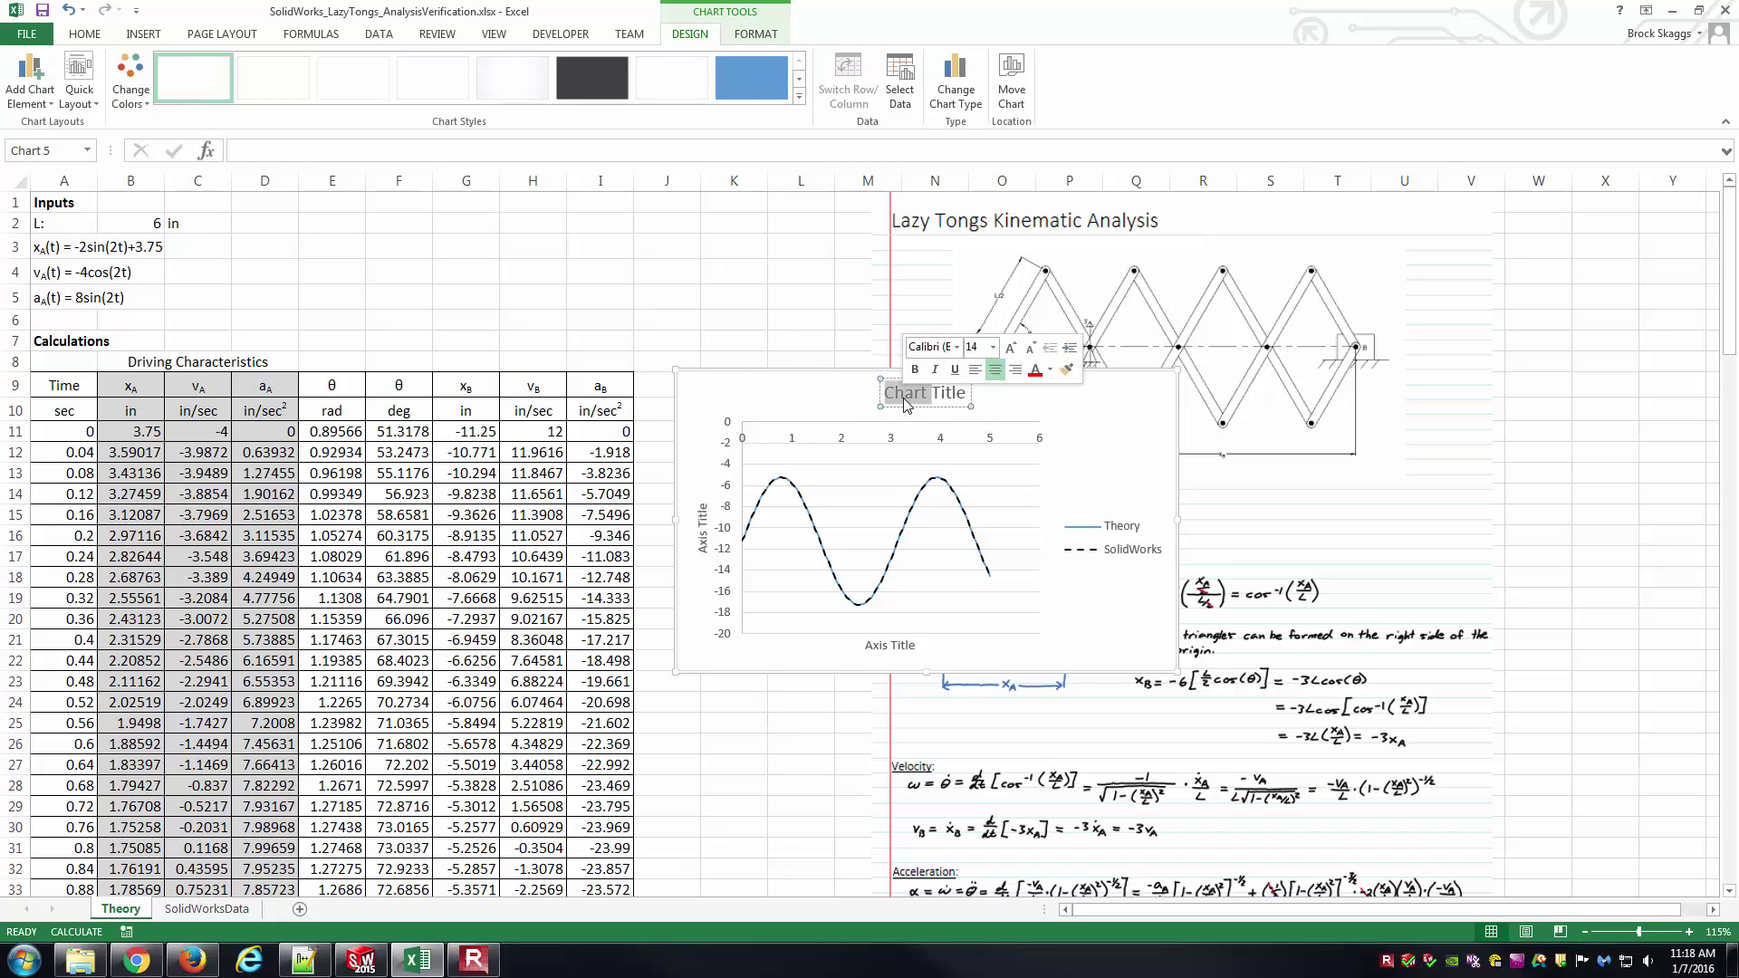
key("shift+End")
type("Position")
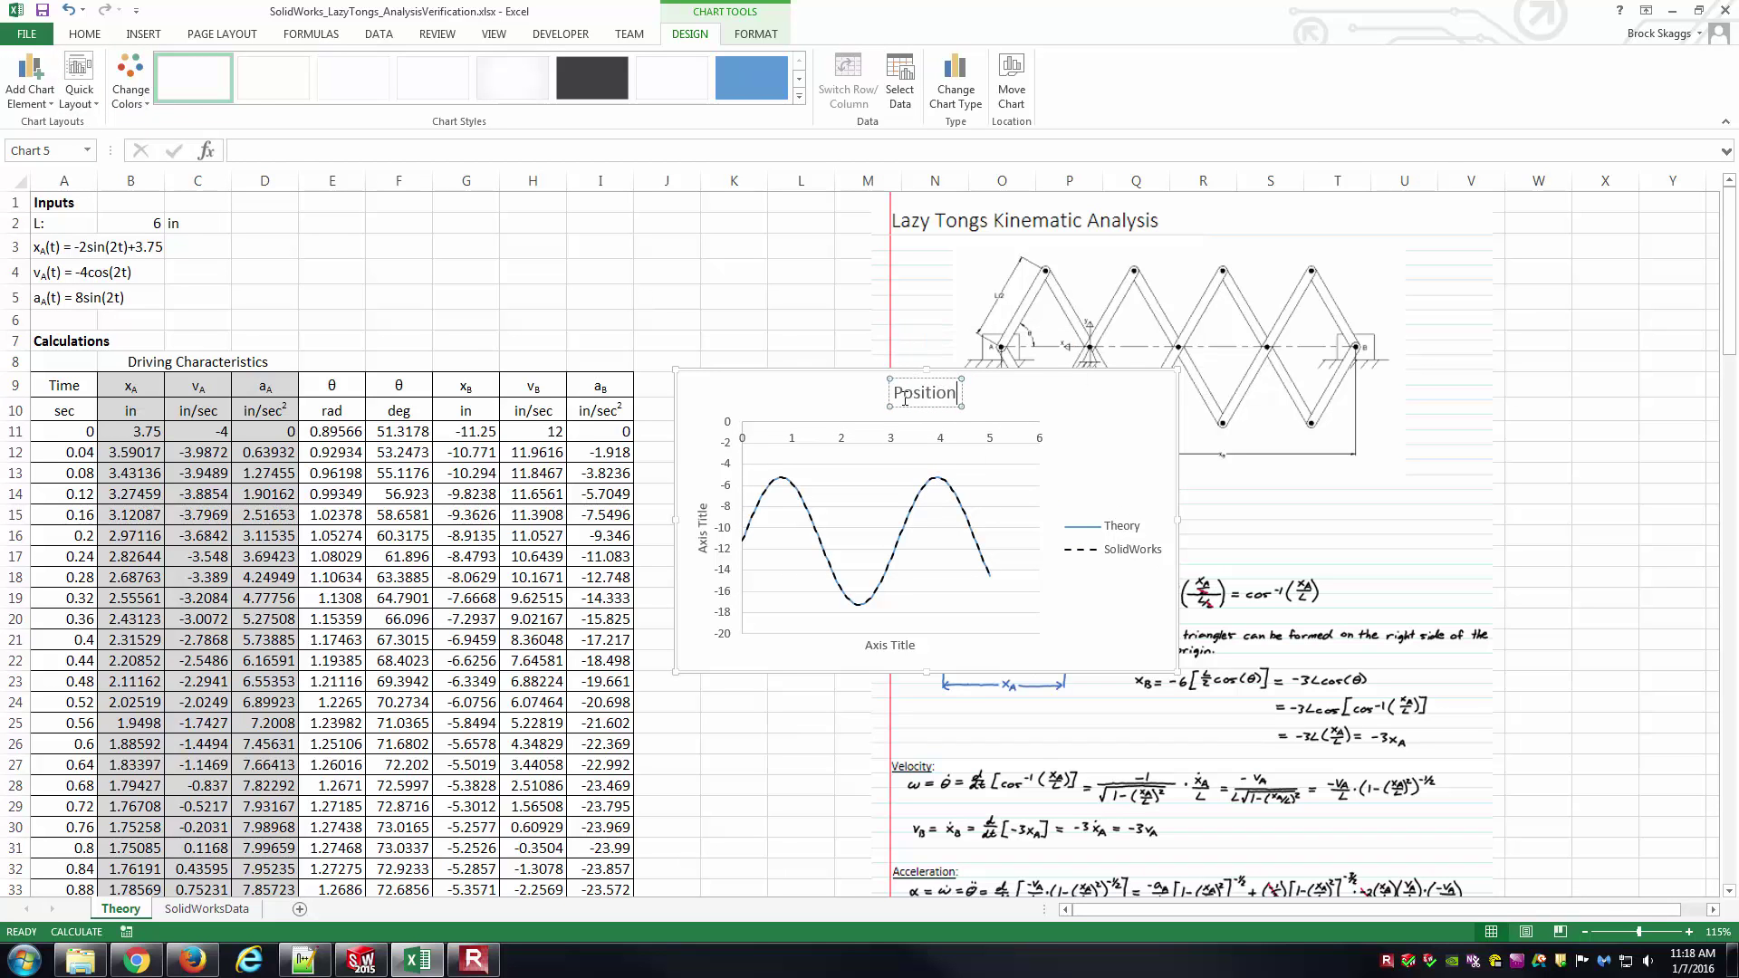
left_click(1121, 627)
triple_click(704, 527)
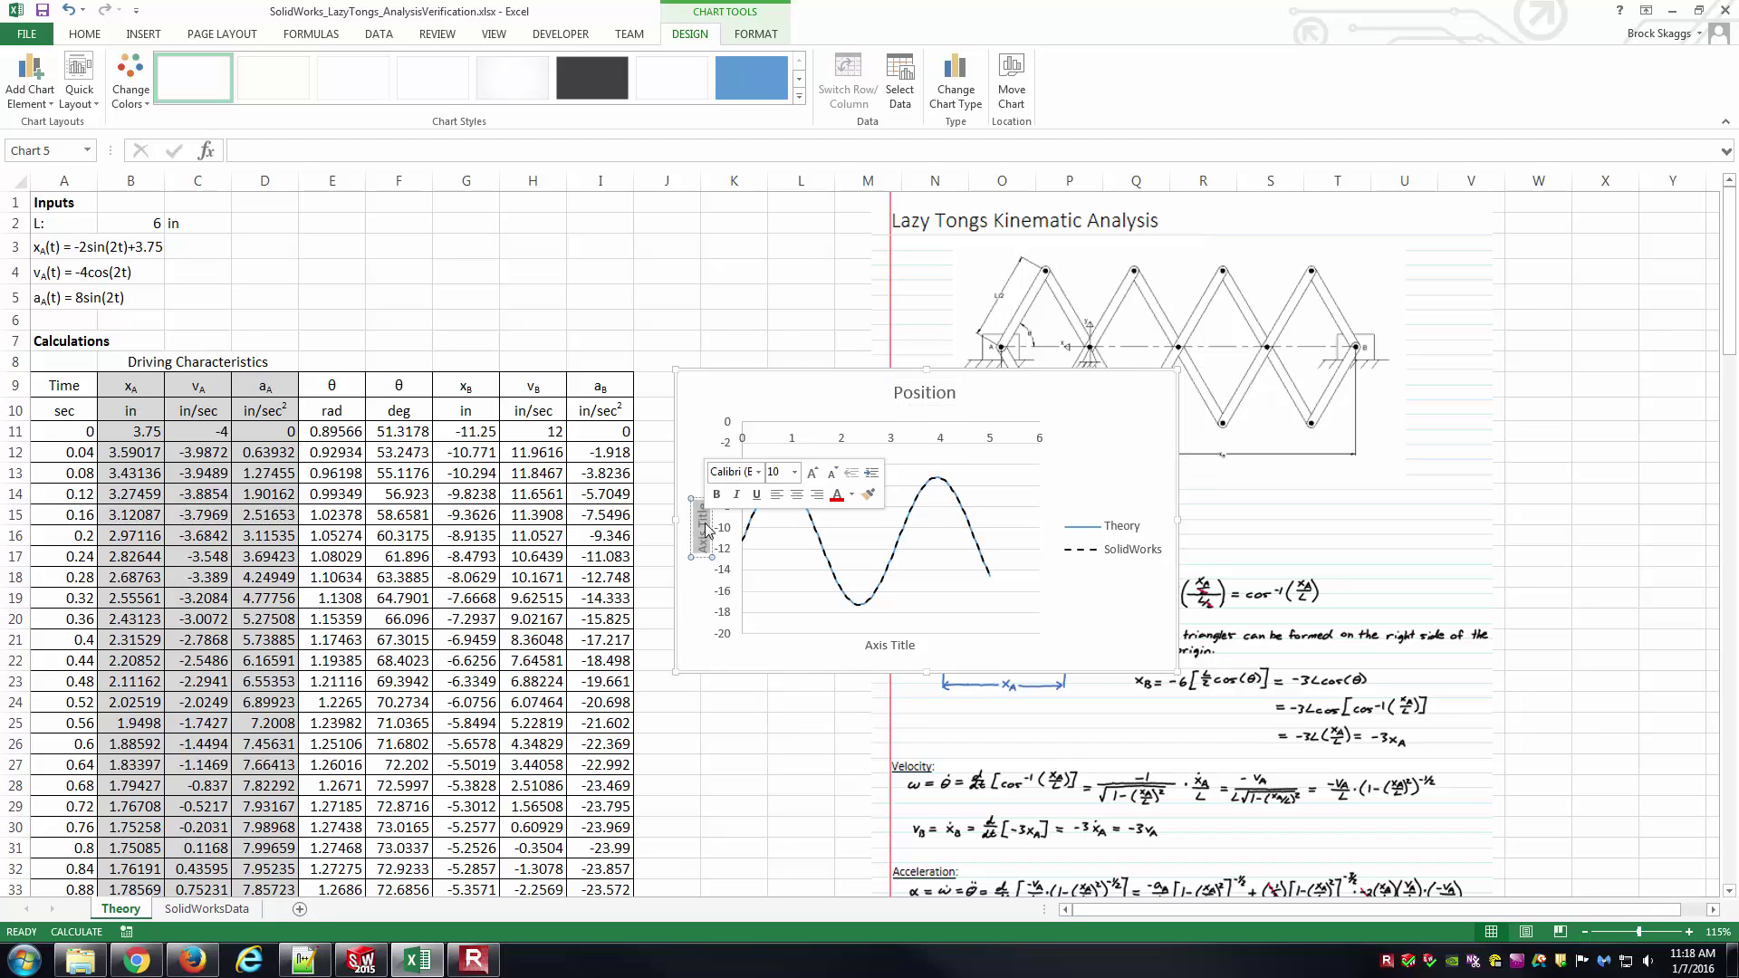
type("Position (")
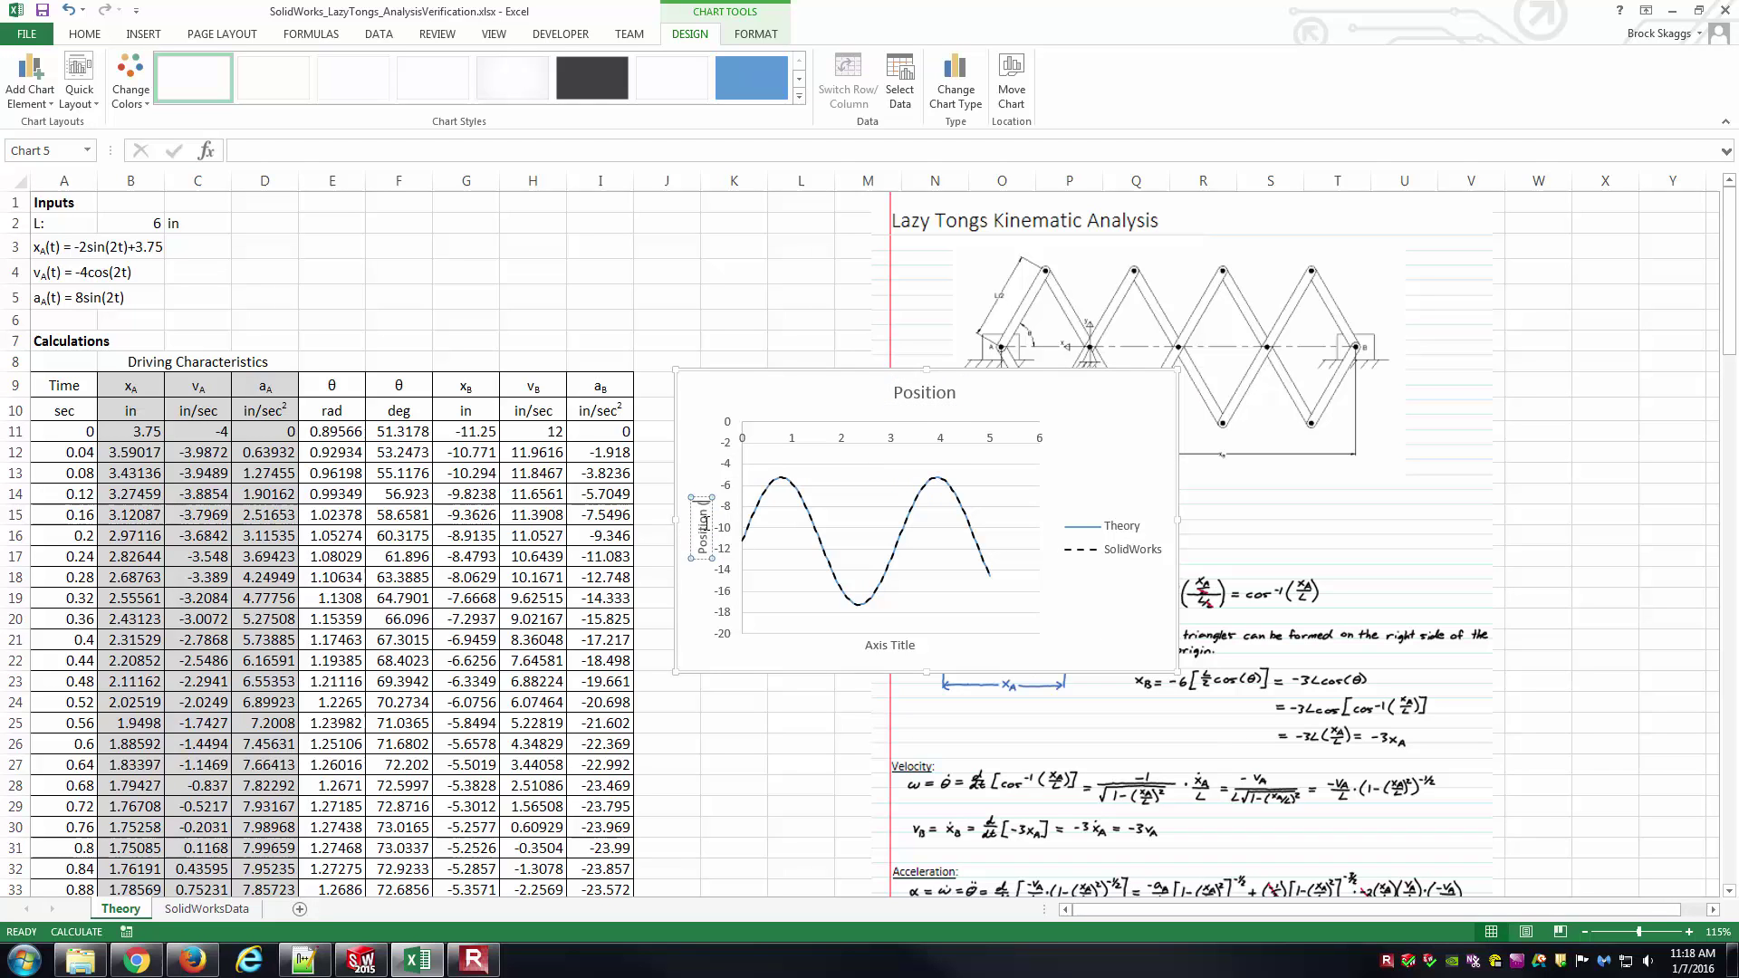
type("in)")
Step: Label the horizontal axis Time (sec) and move the chart slightly higher
left_click(897, 645)
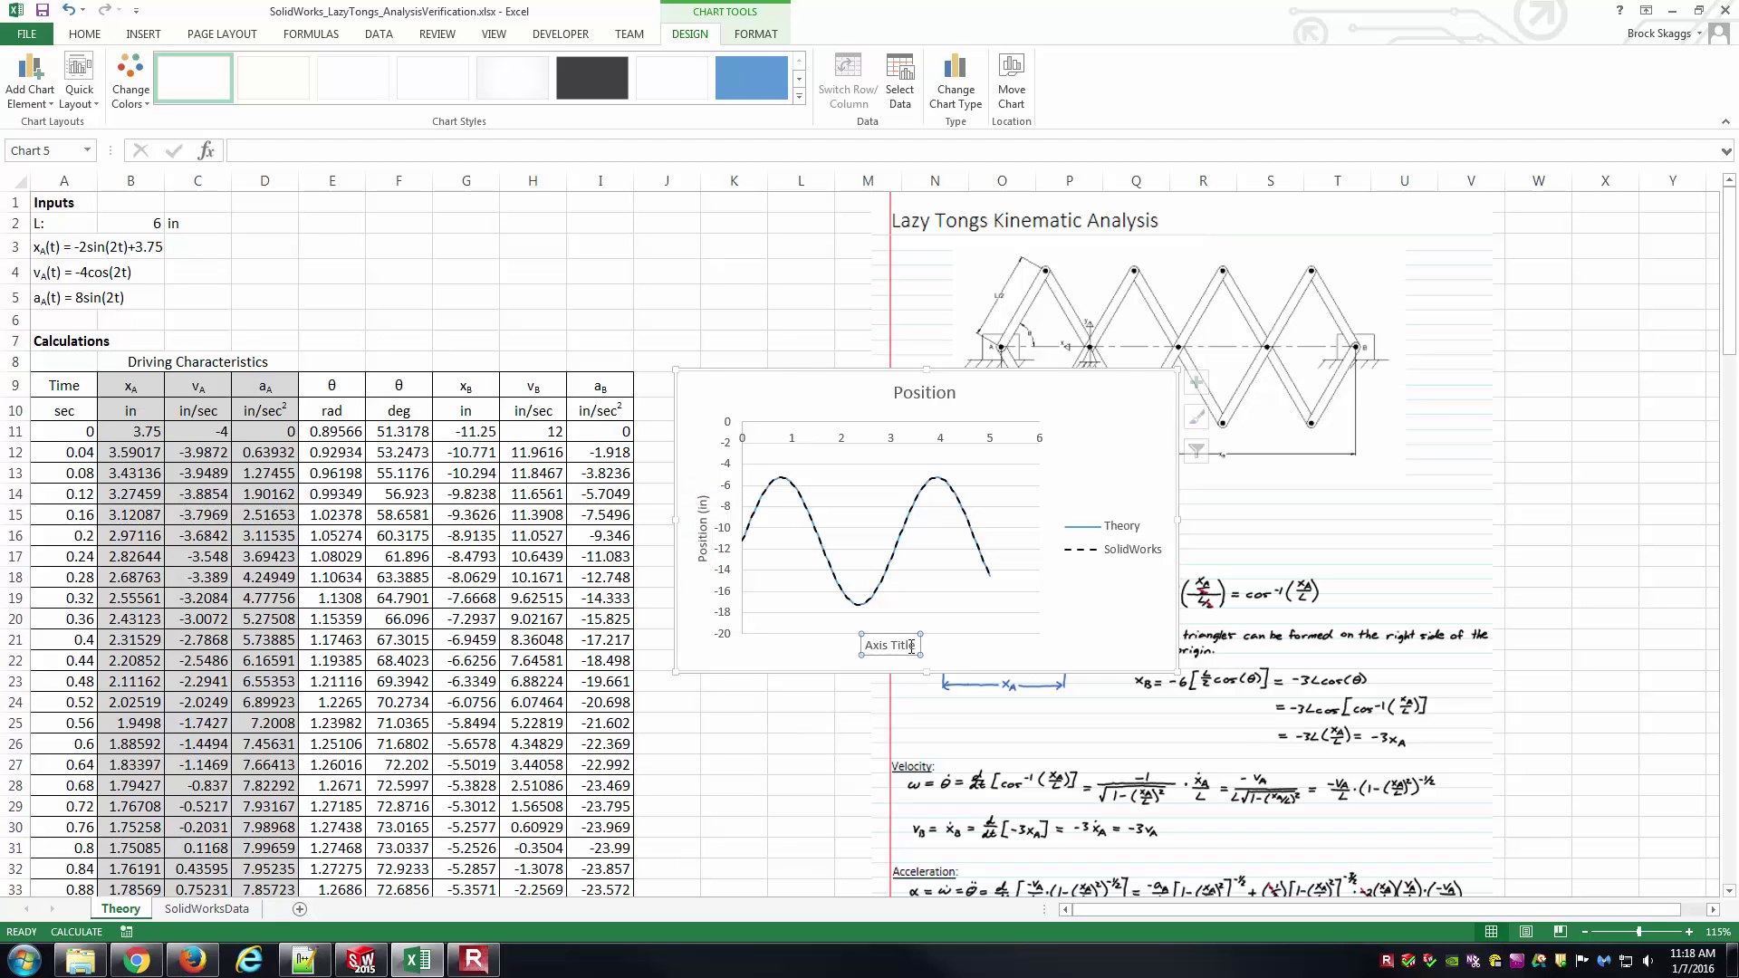
double_click(897, 645)
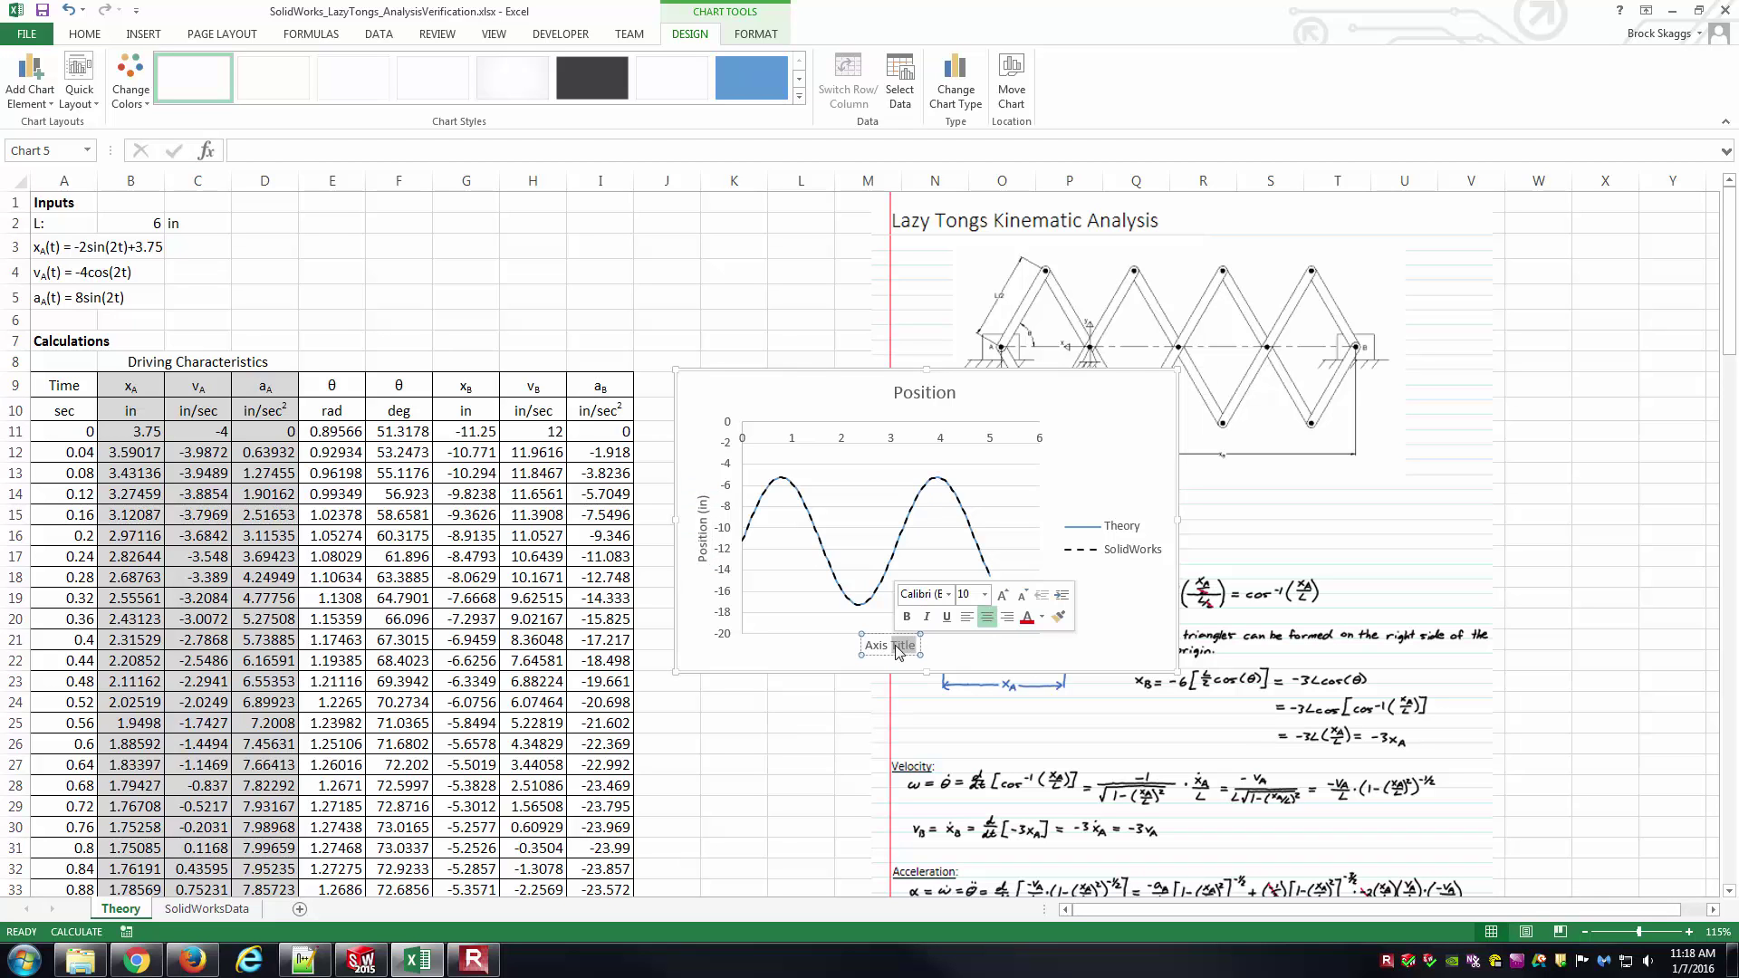
left_click(897, 646)
key("BackSpace")
key("BackSpace")
key("BackSpace")
key("BackSpace")
key("BackSpace")
key("BackSpace")
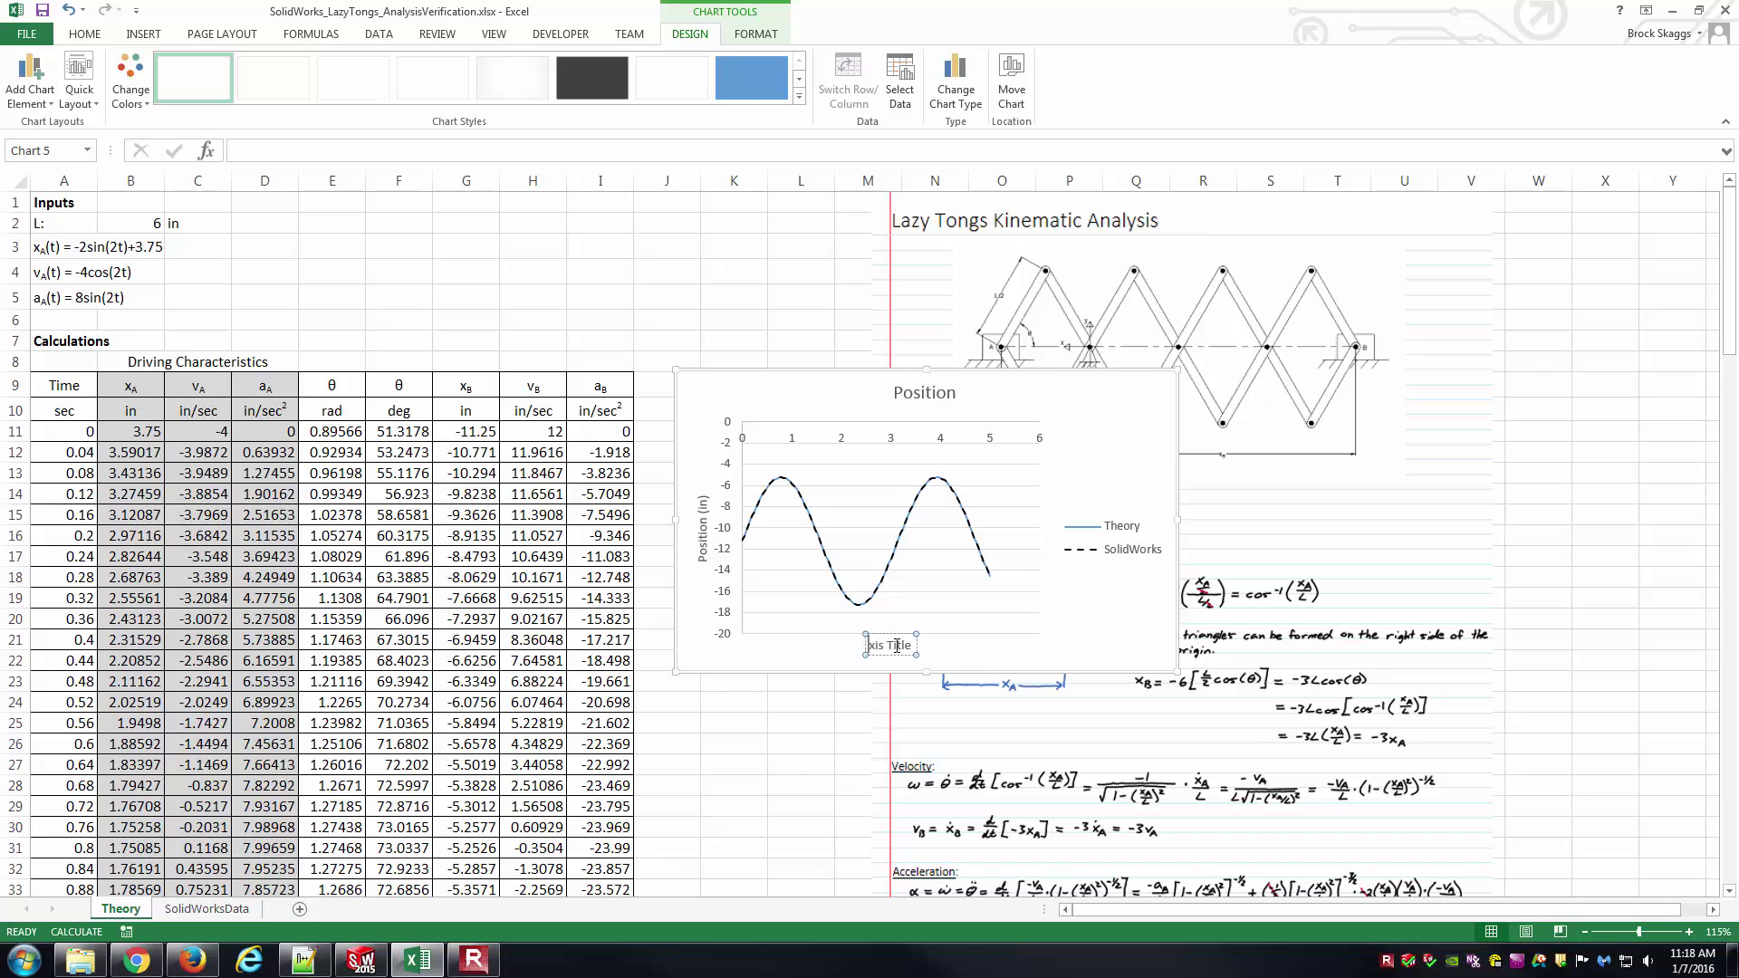
key("Delete")
key("Delete")
key("Delete")
key("Delete")
type("Time (sec)")
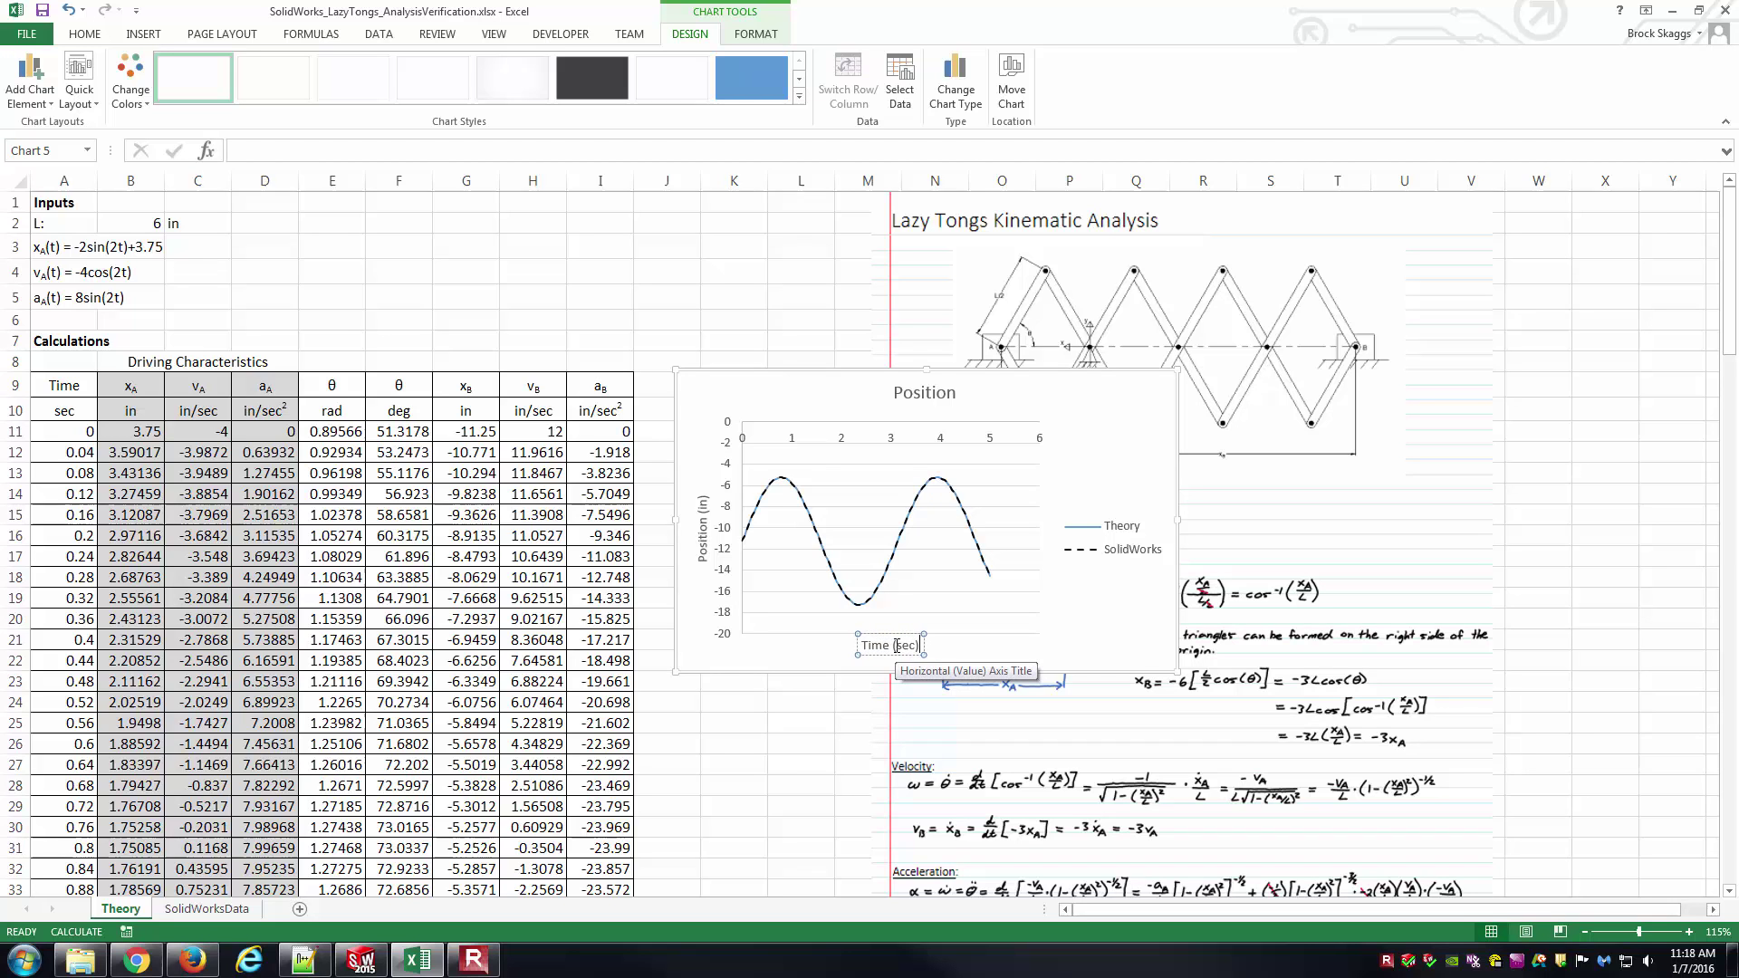
left_click(801, 720)
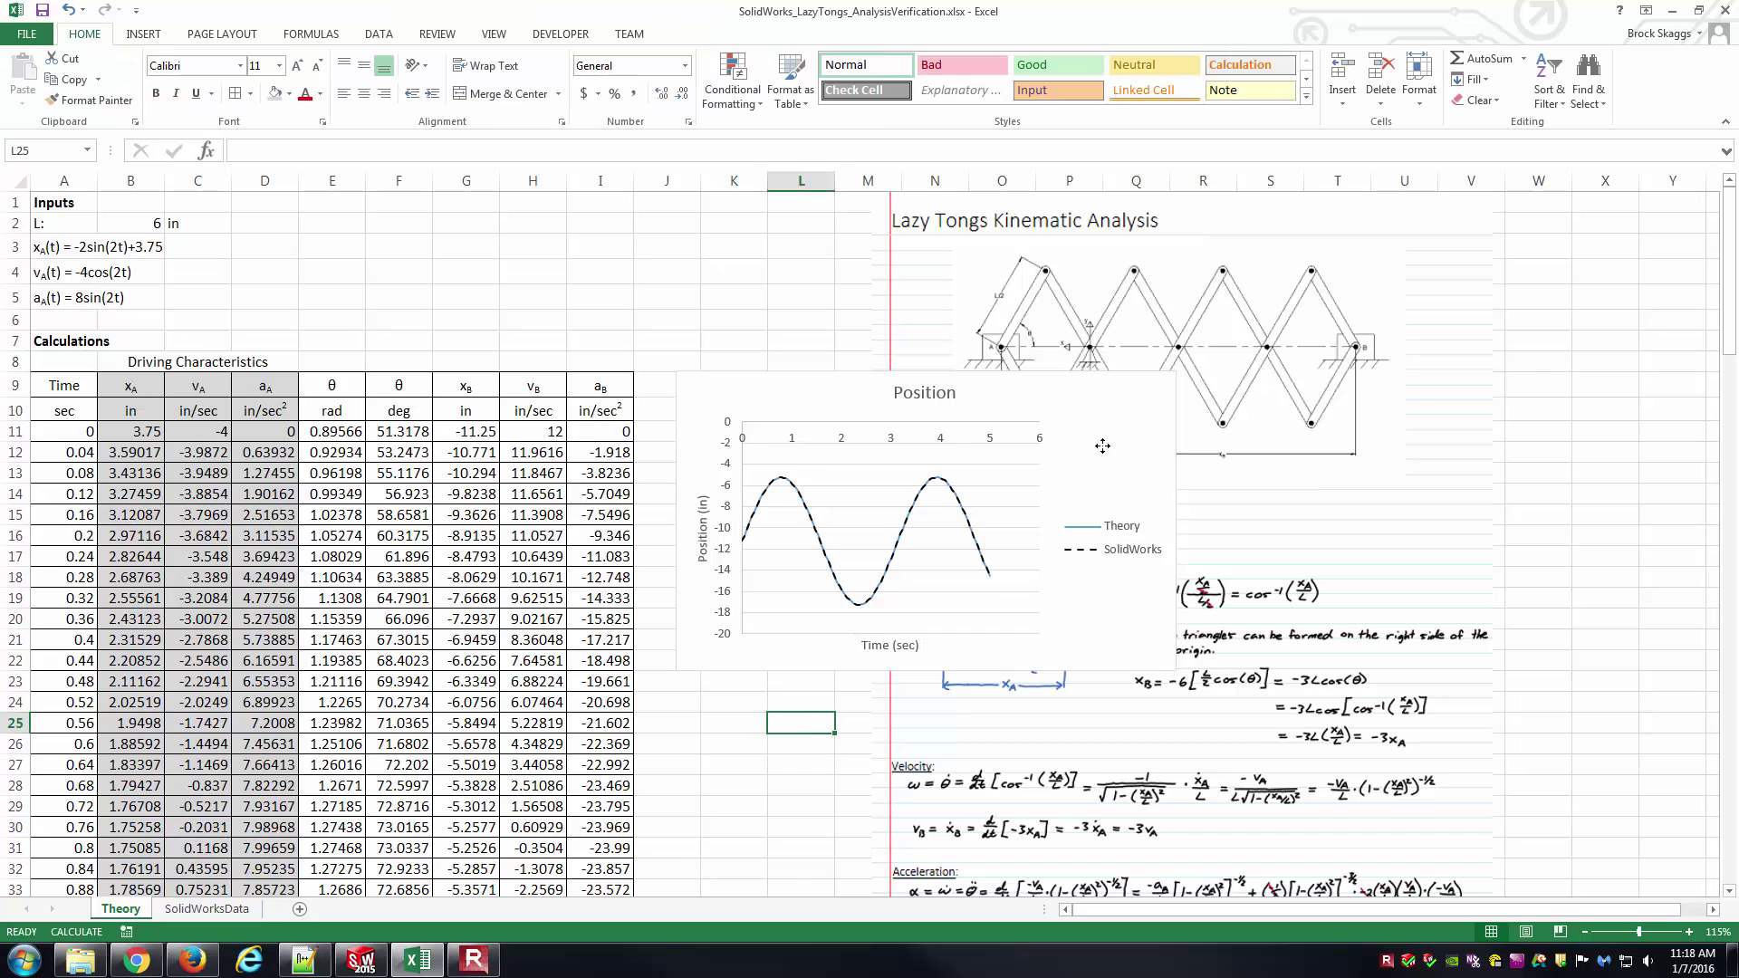
left_click_drag(1094, 452, 1090, 409)
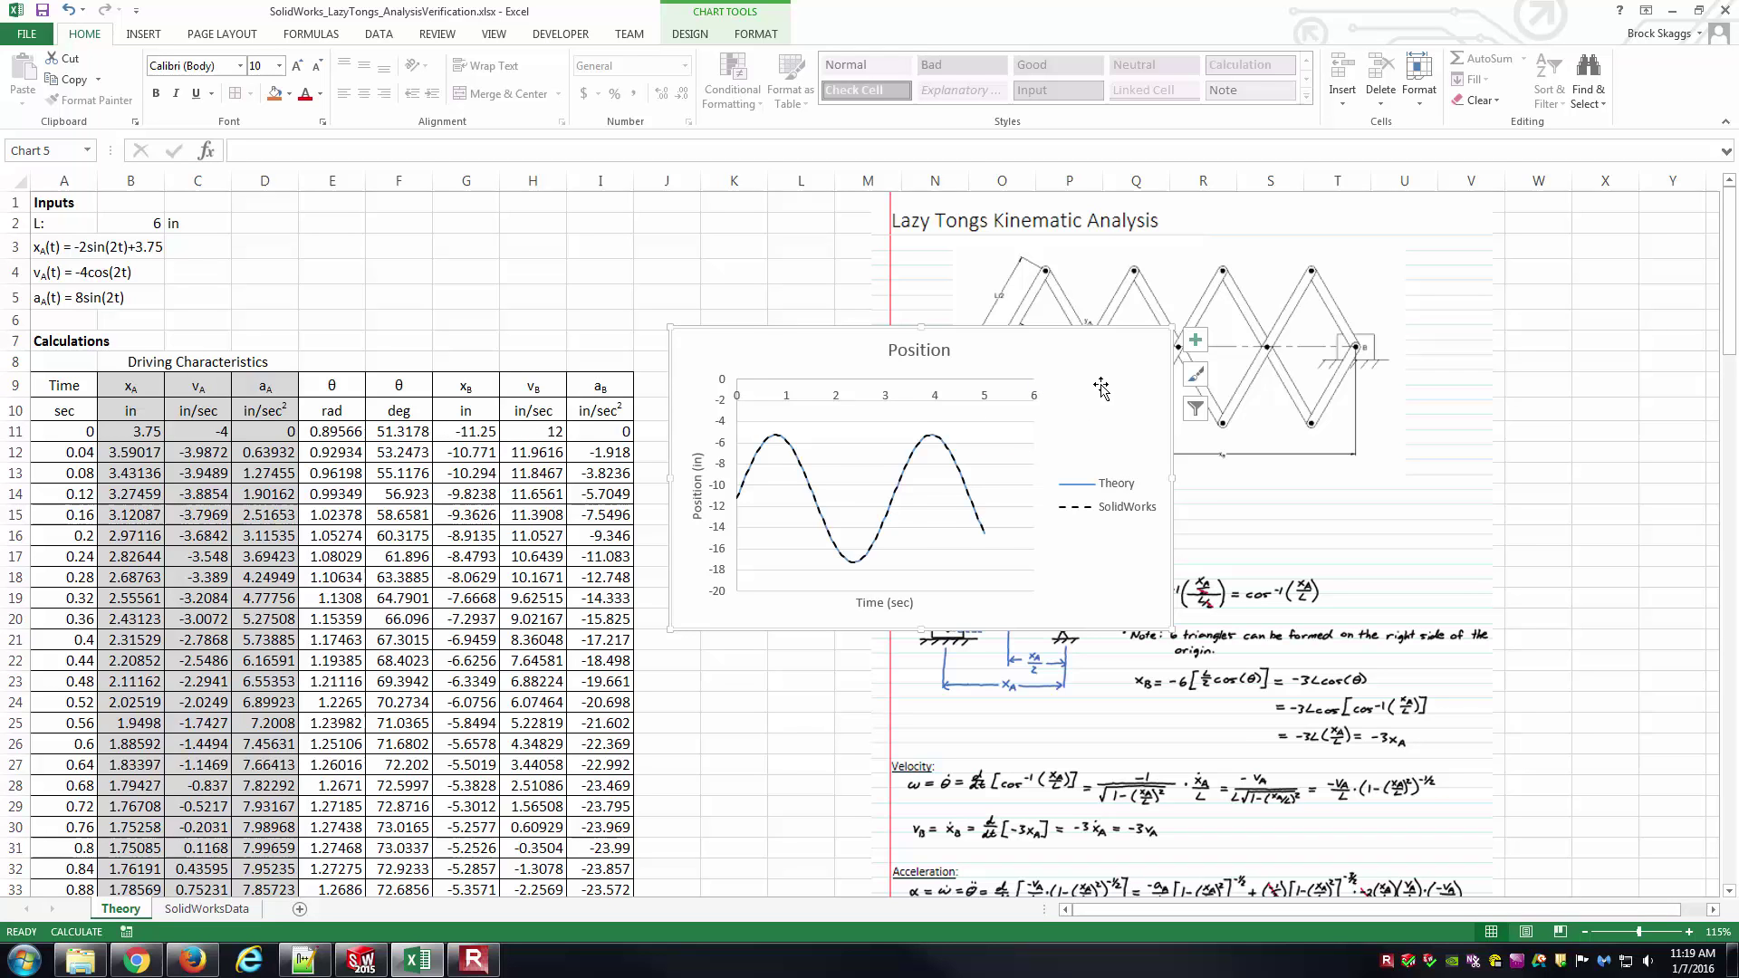
Step: Reposition the Position chart and paste a duplicate of it below
mouse_move(1110, 416)
left_mouse_down()
mouse_move(1160, 463)
mouse_move(1138, 387)
left_mouse_up()
left_click(1522, 501)
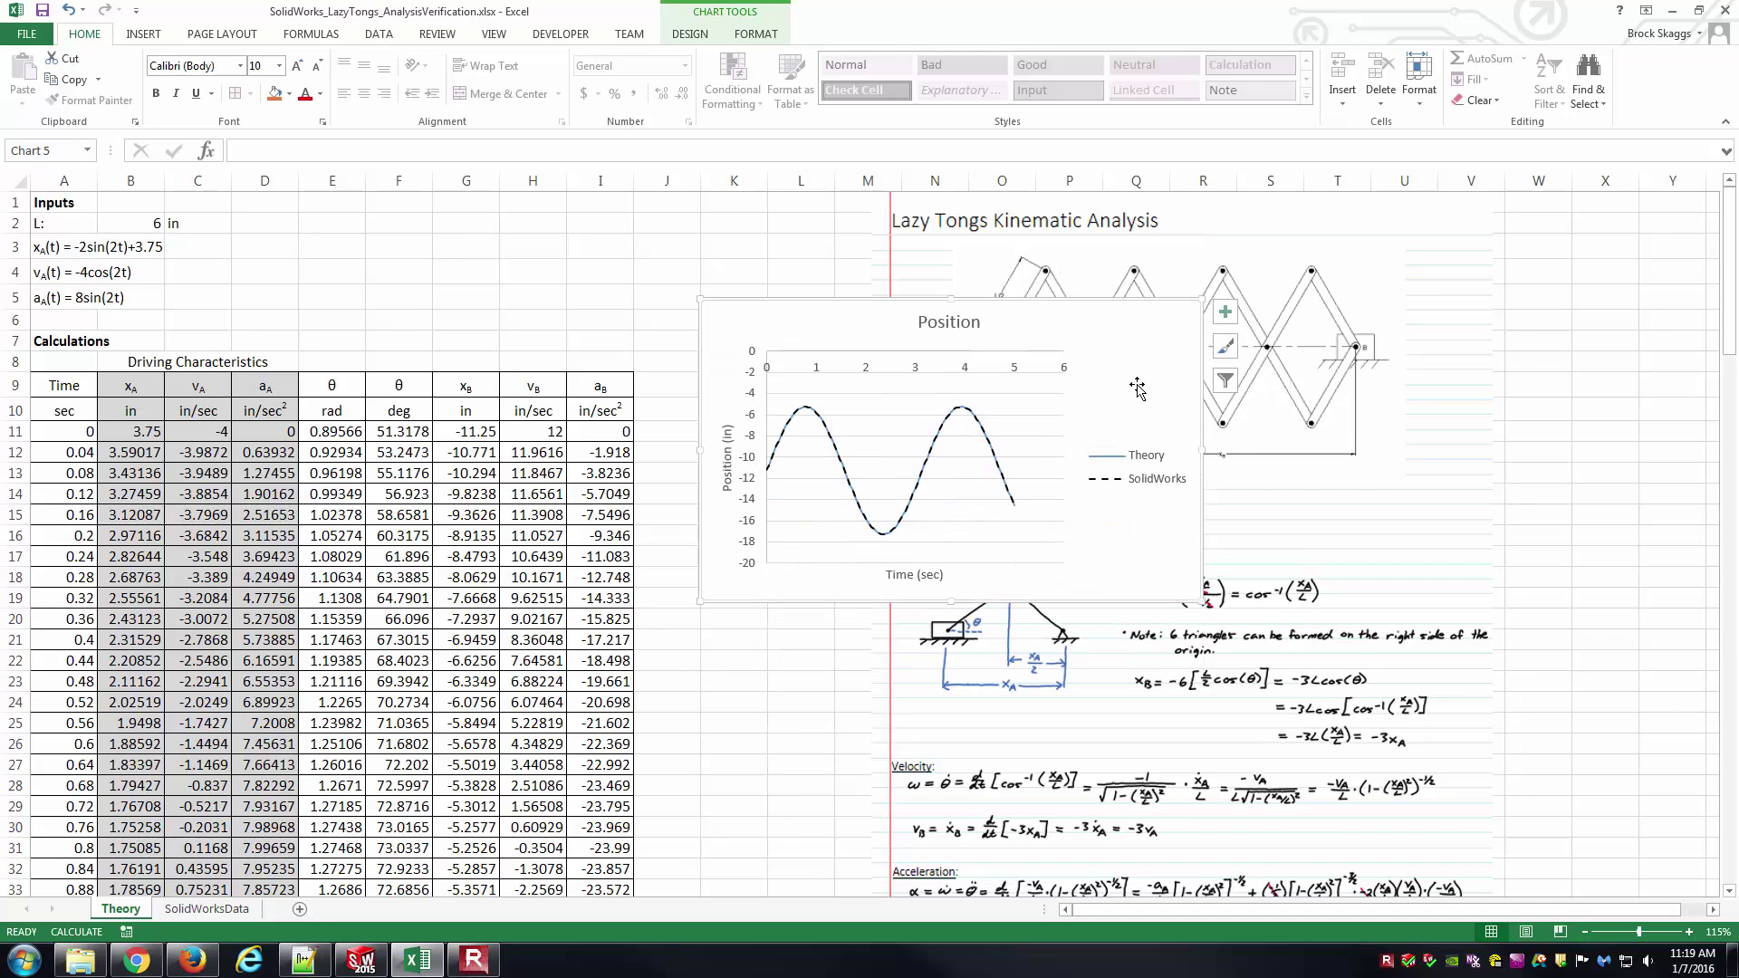
left_click(1608, 513)
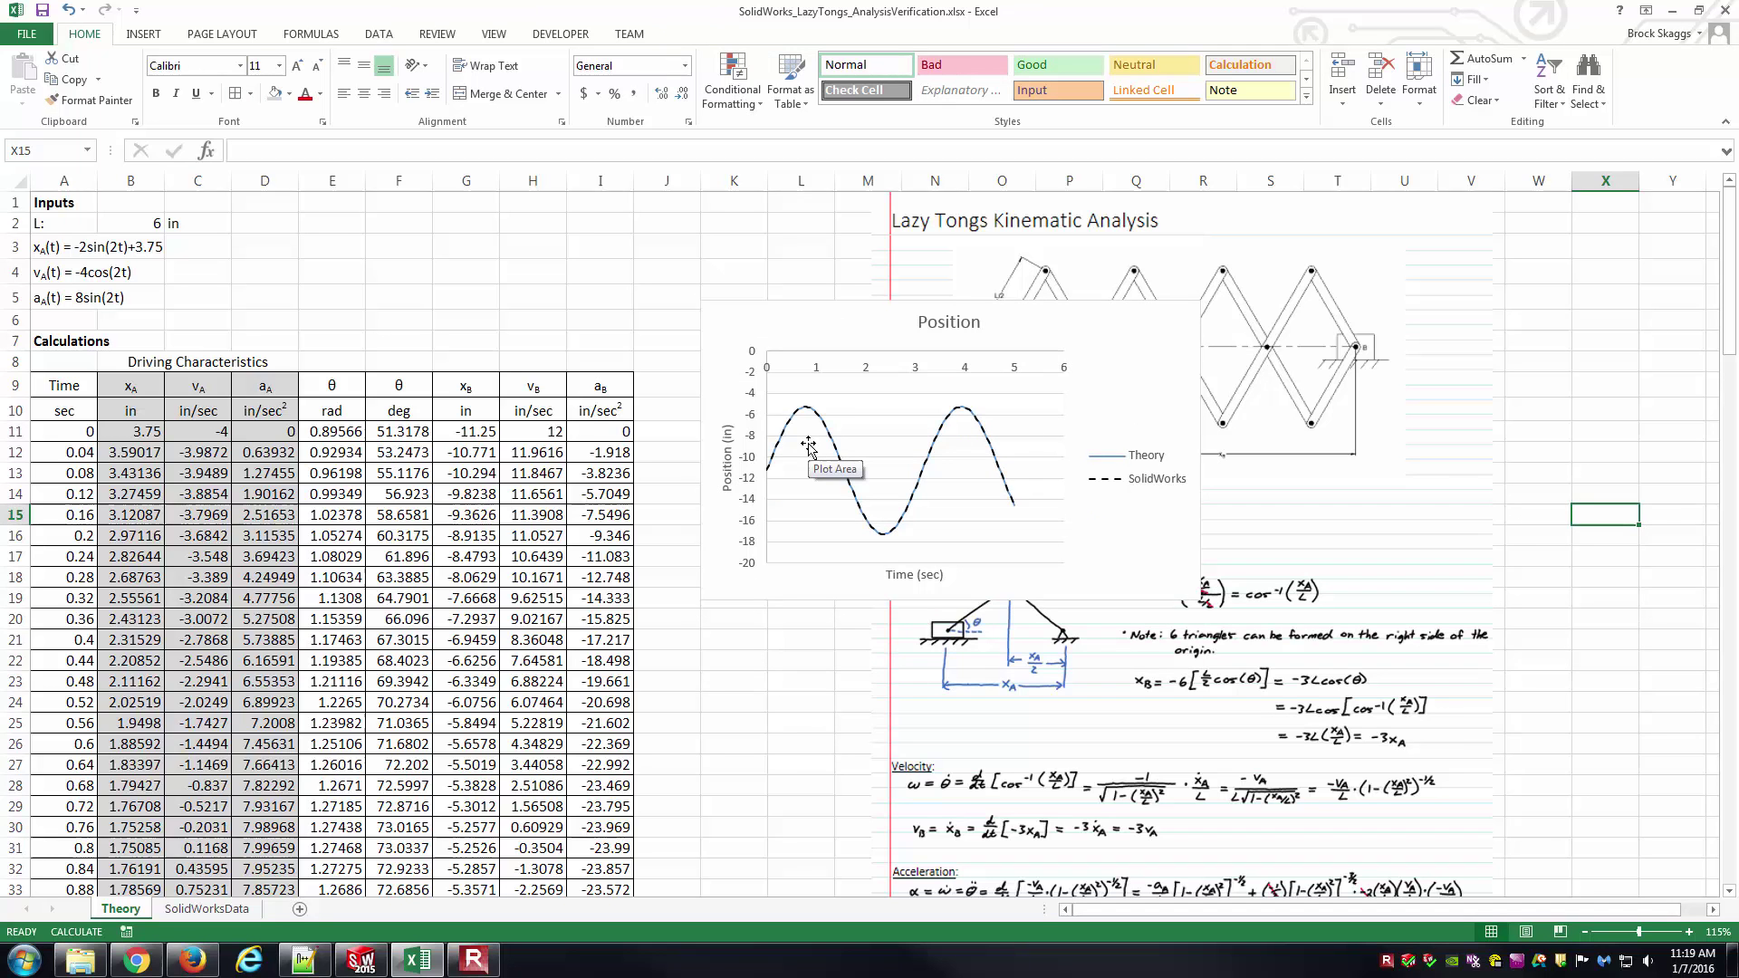
left_click(1125, 372)
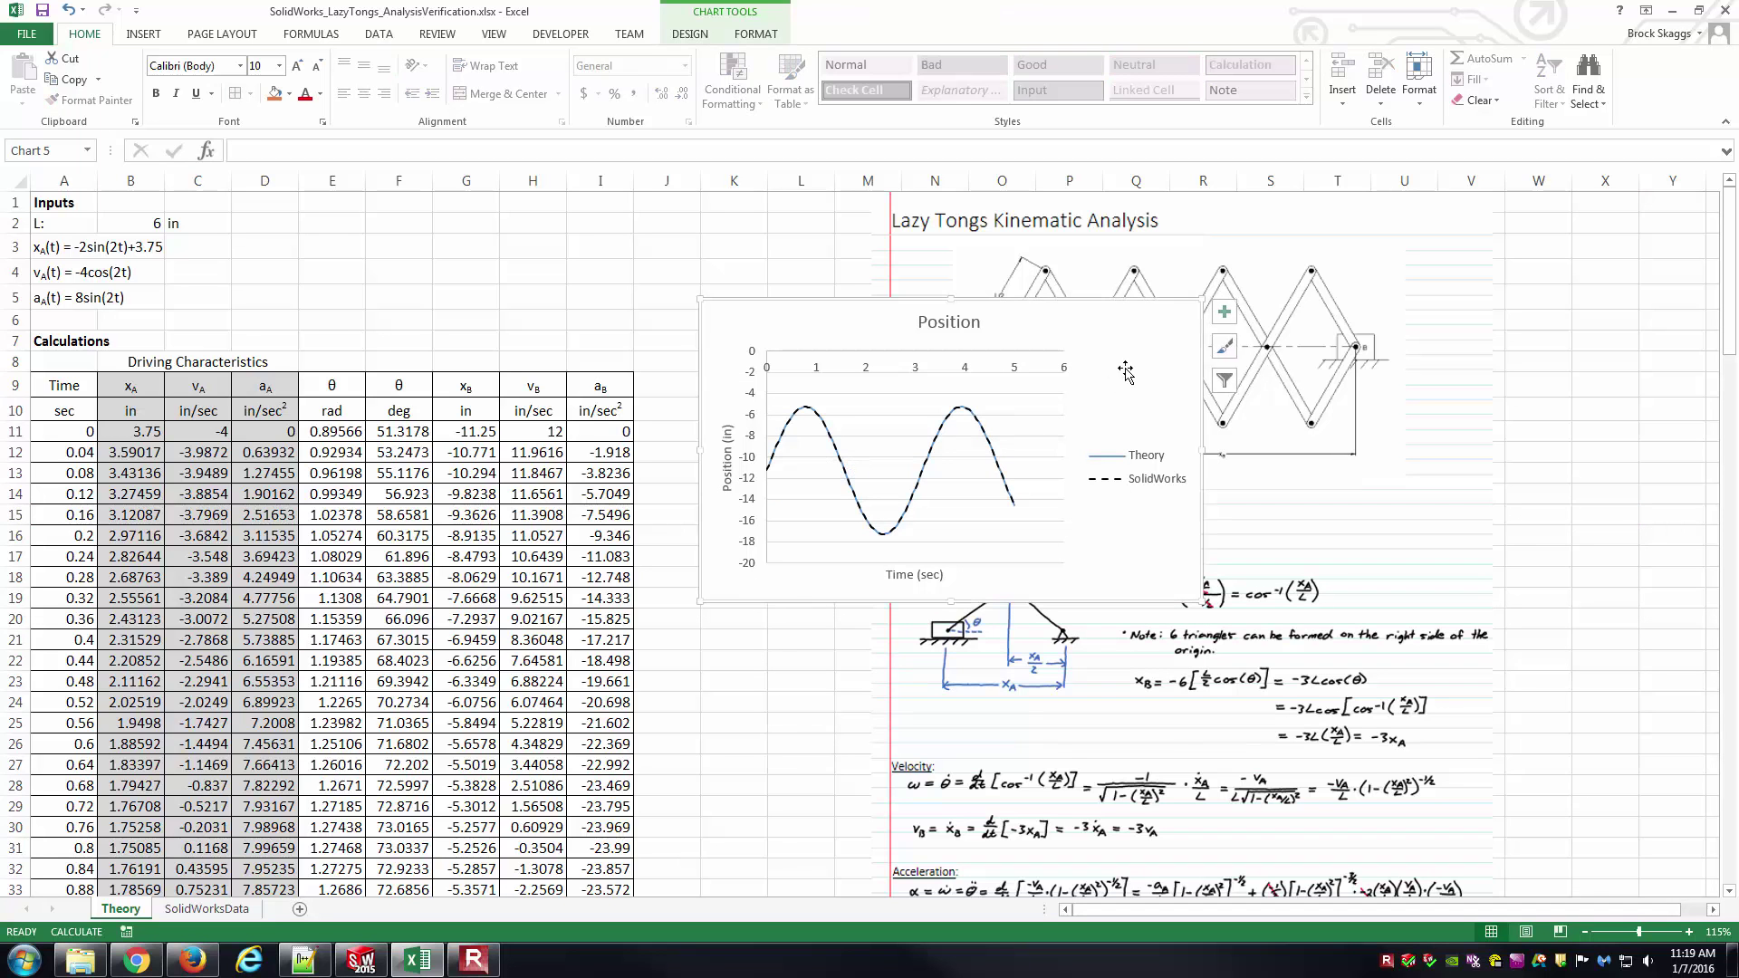
key("ctrl+c")
left_click(739, 687)
key("ctrl+v")
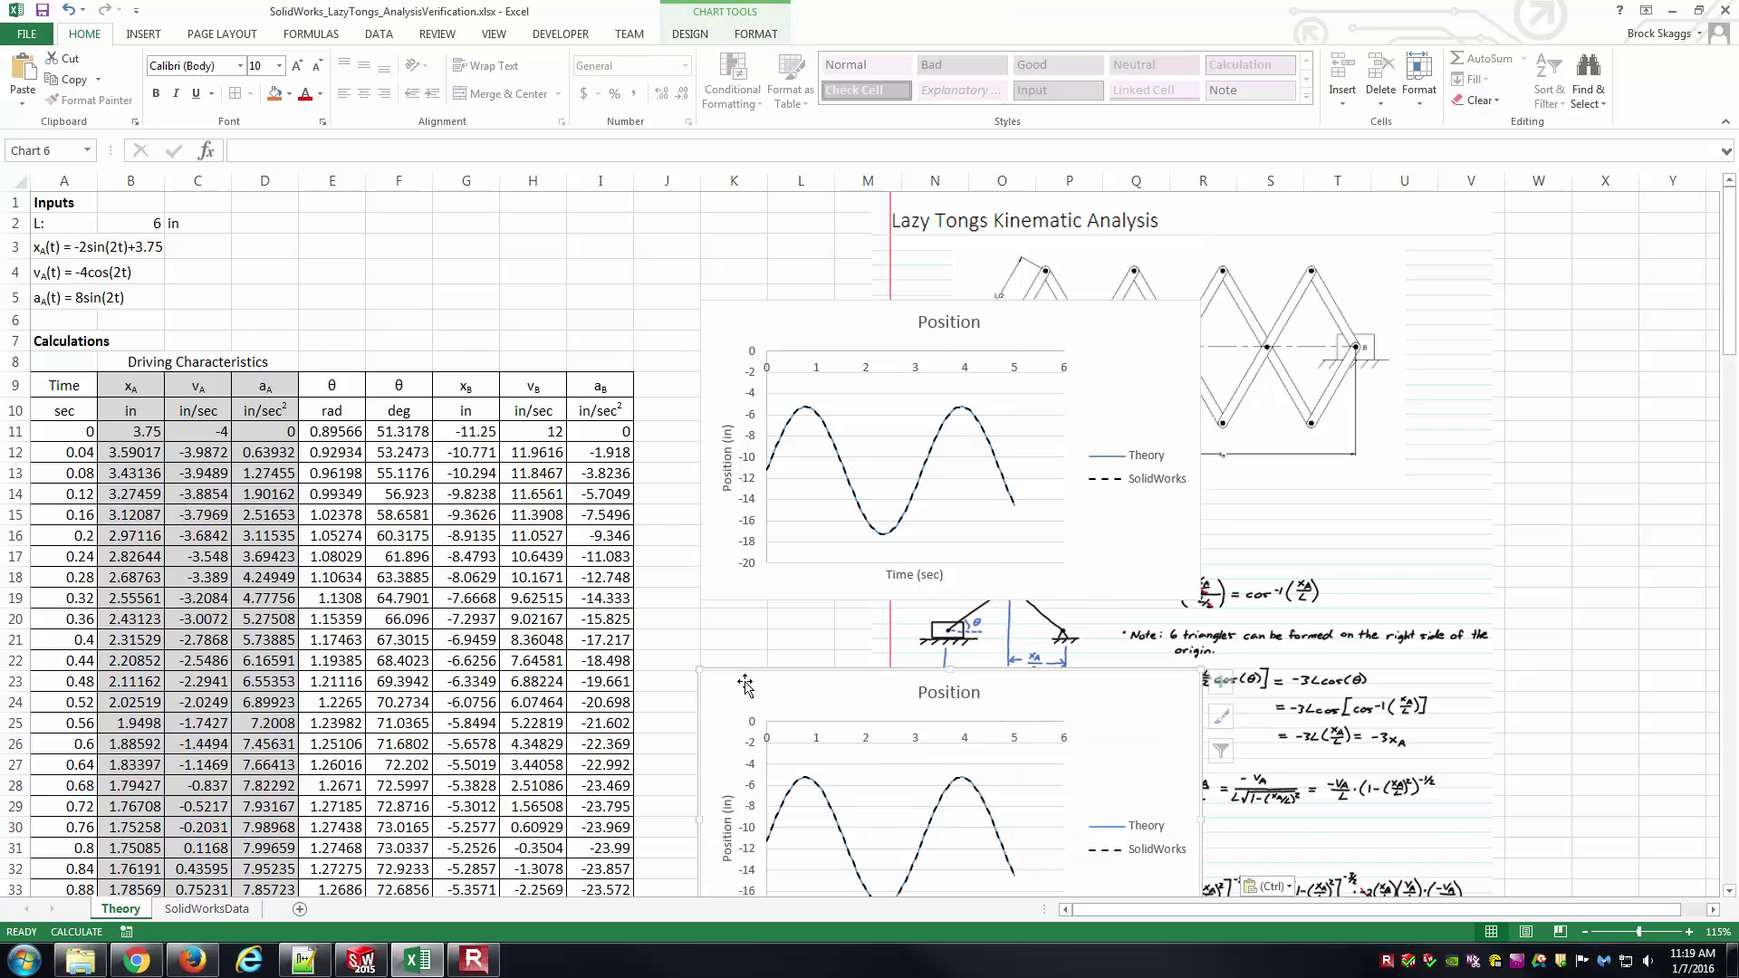
scroll(785, 608, "down", 3)
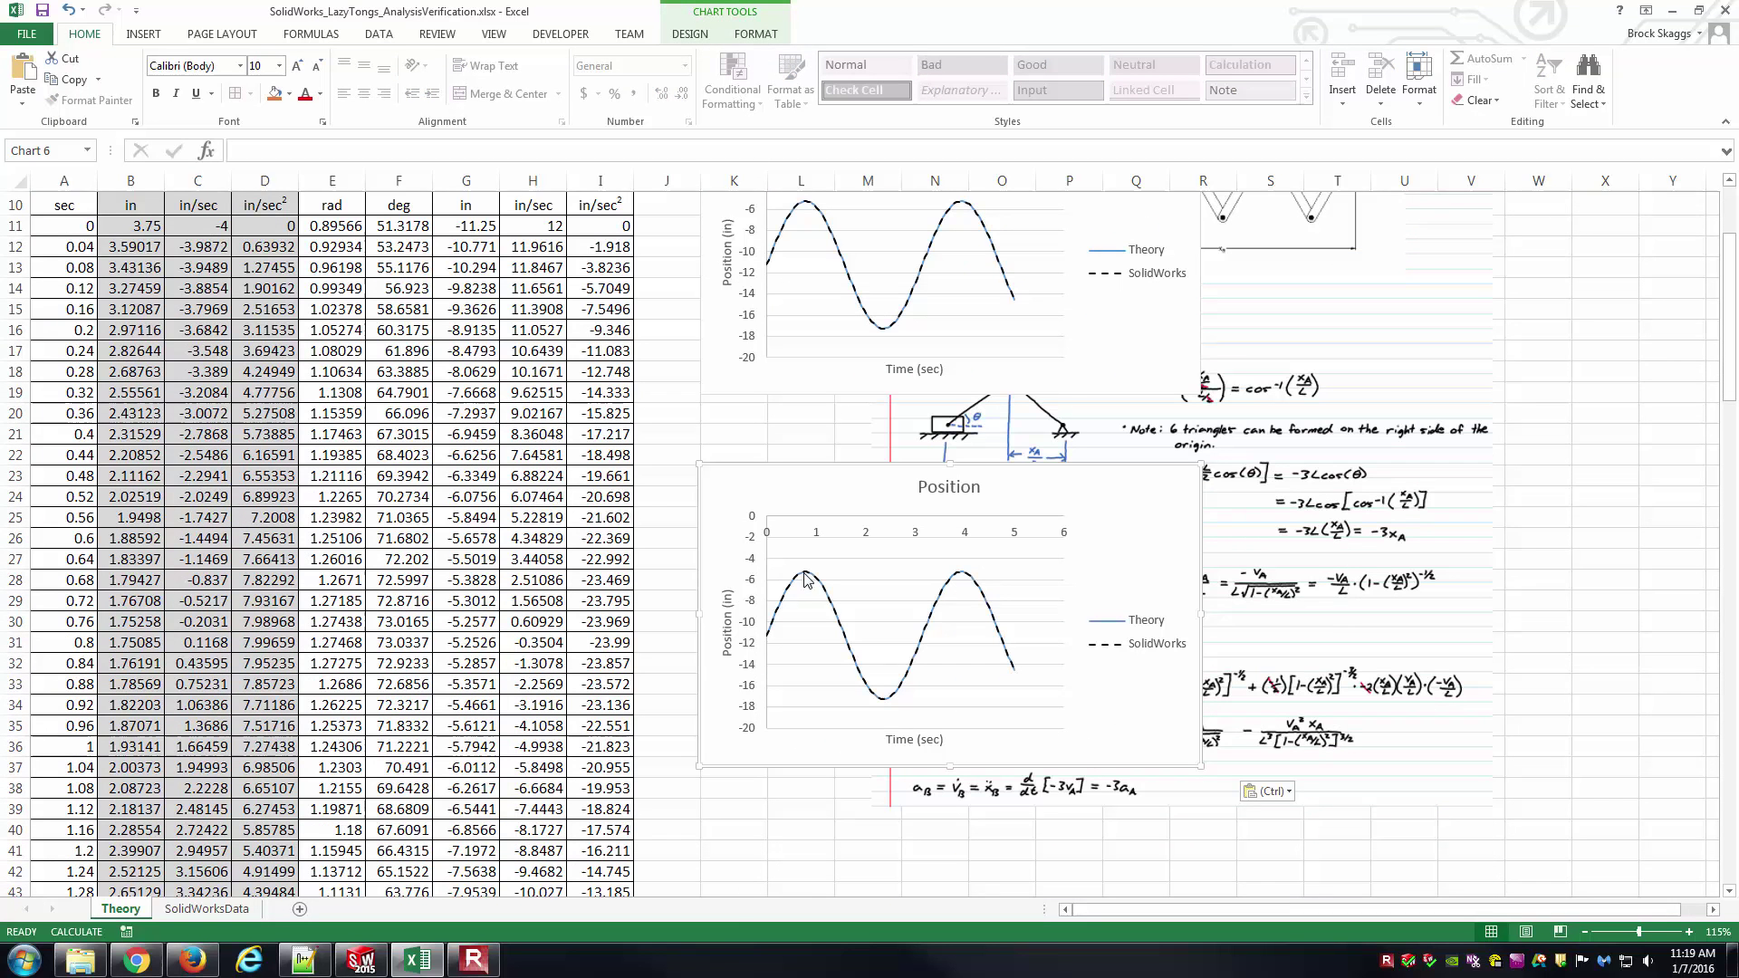
Step: Retitle the copy Velocity and change its vertical axis title to Velocity (in/sec)
left_click(942, 486)
double_click(942, 486)
type("Veloct")
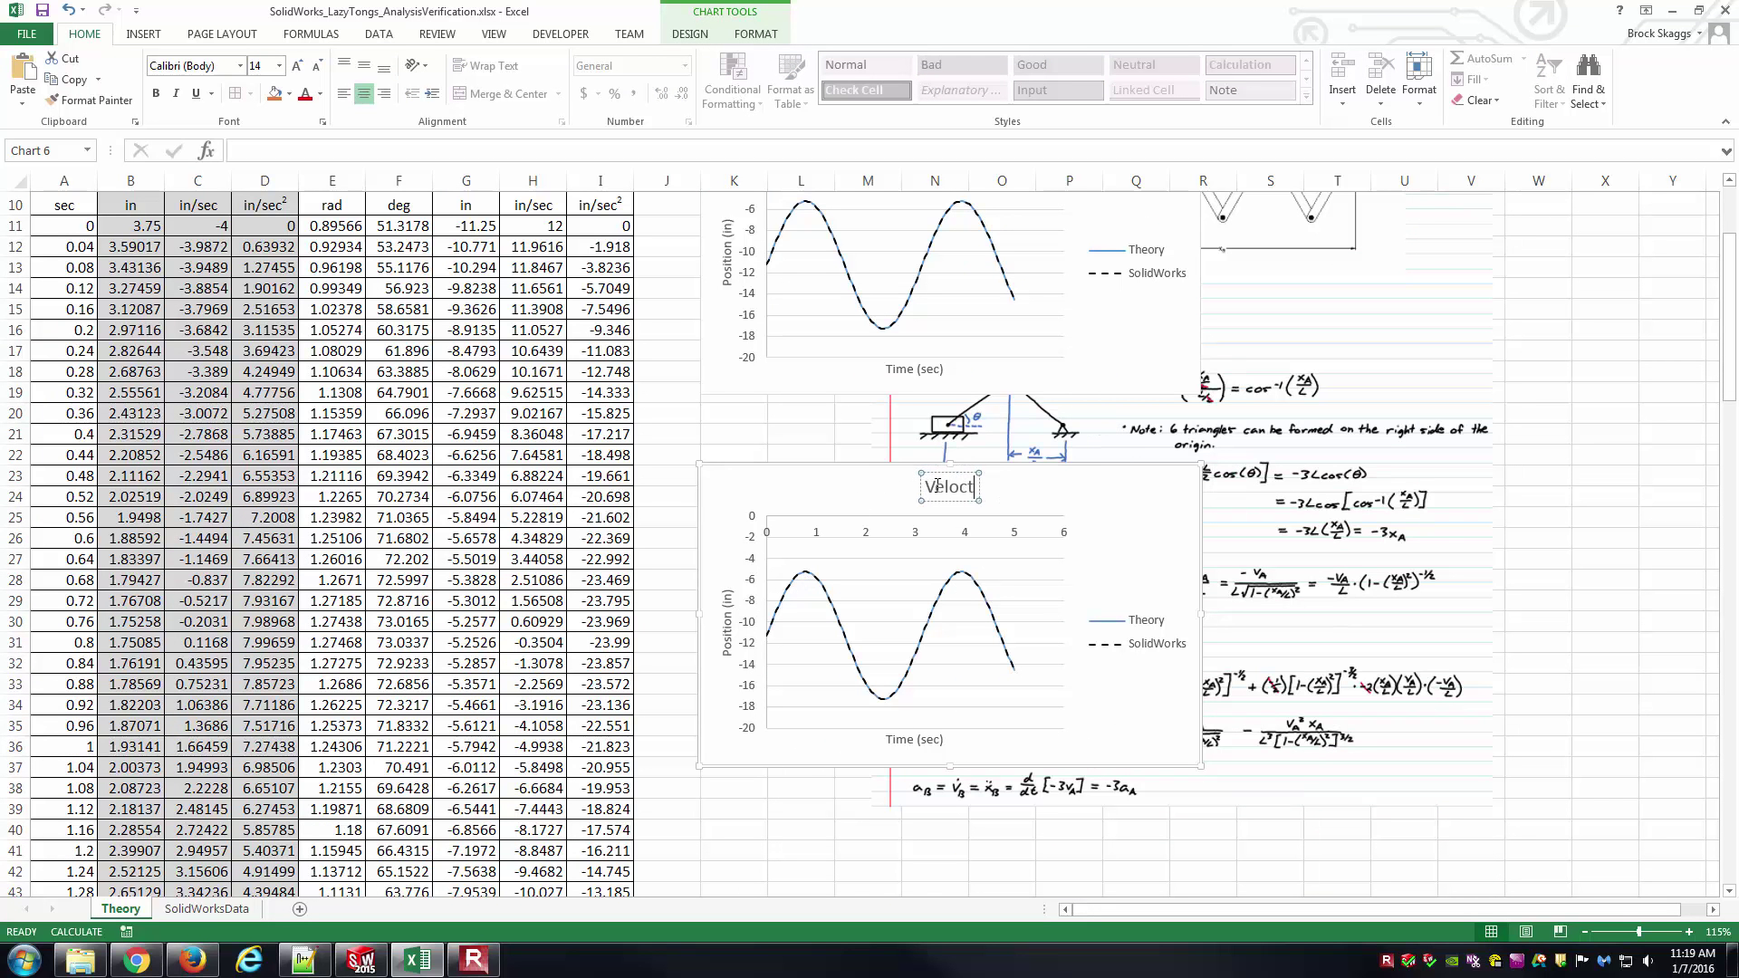
key("BackSpace")
type("ity")
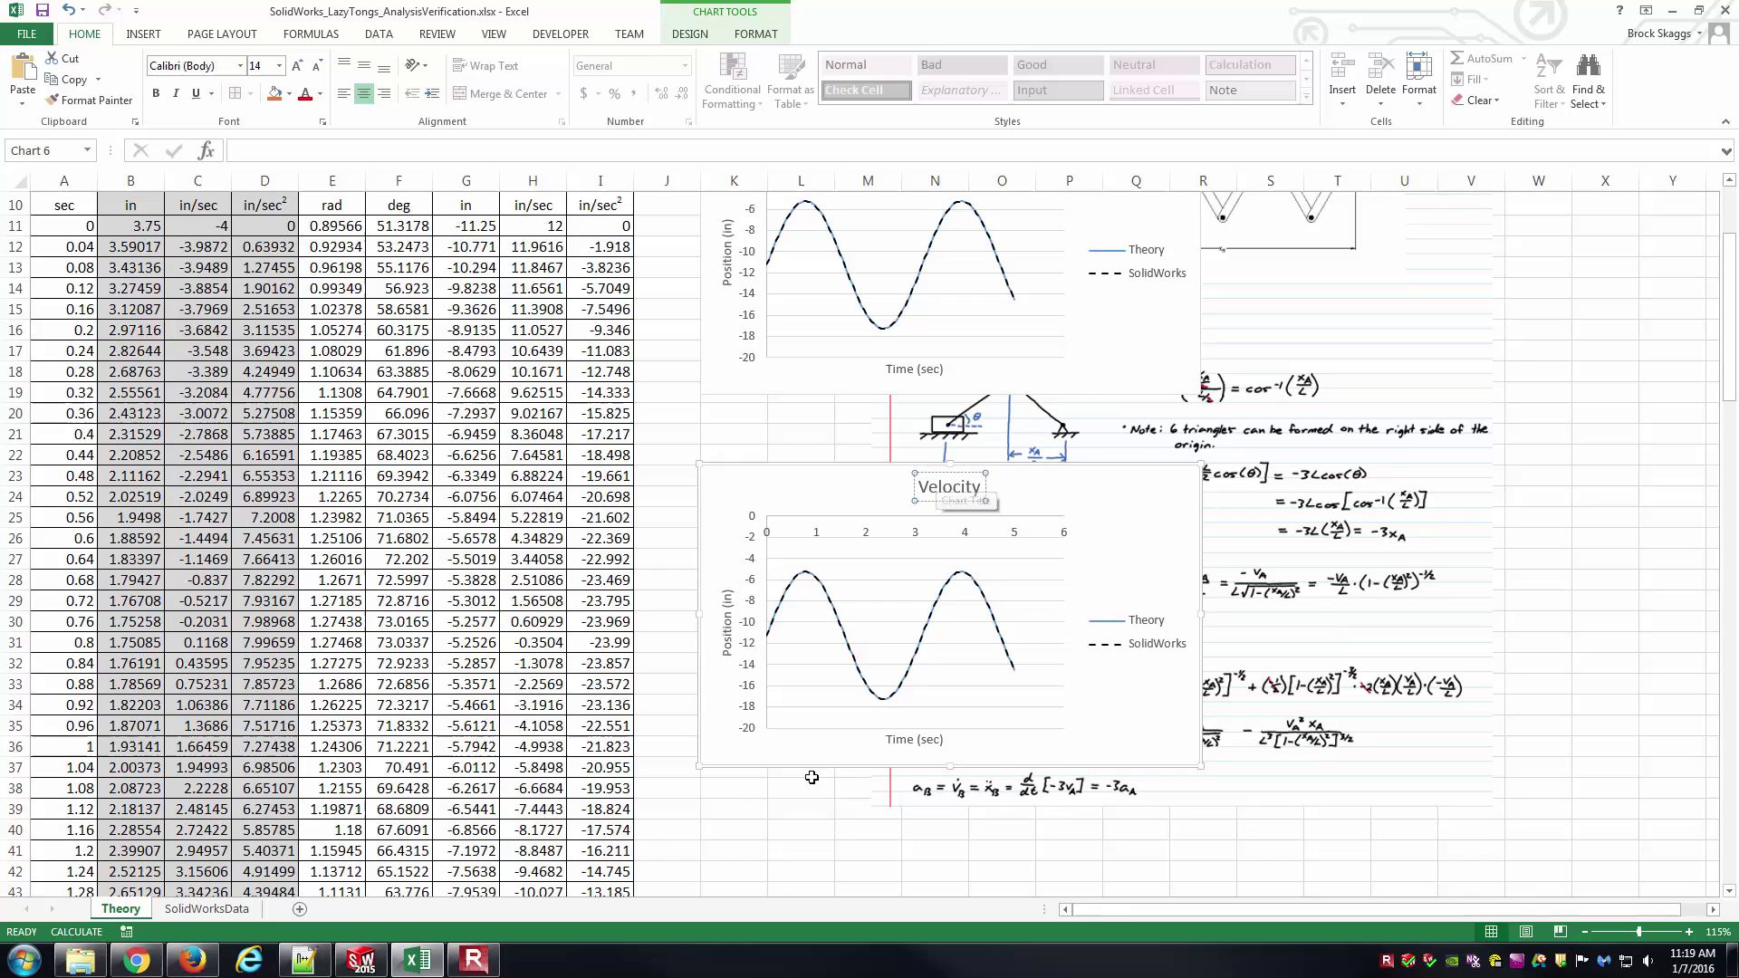
left_click(831, 812)
left_click(730, 616)
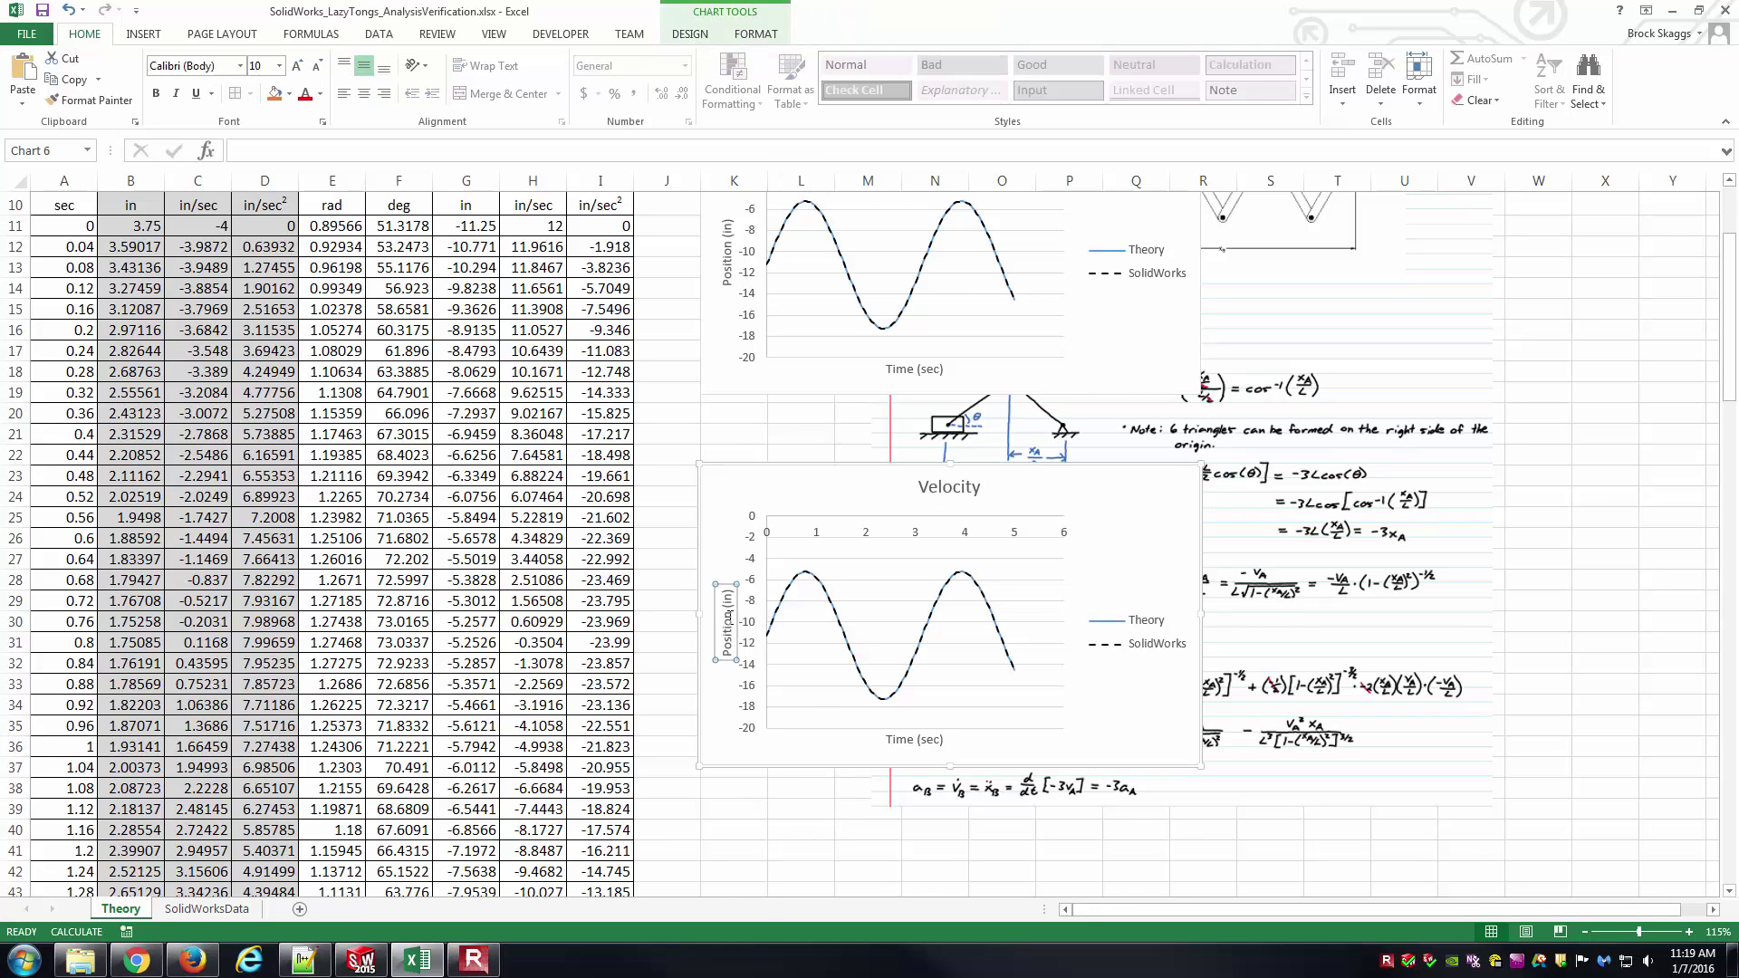
left_click_drag(730, 614, 734, 666)
type("Vel")
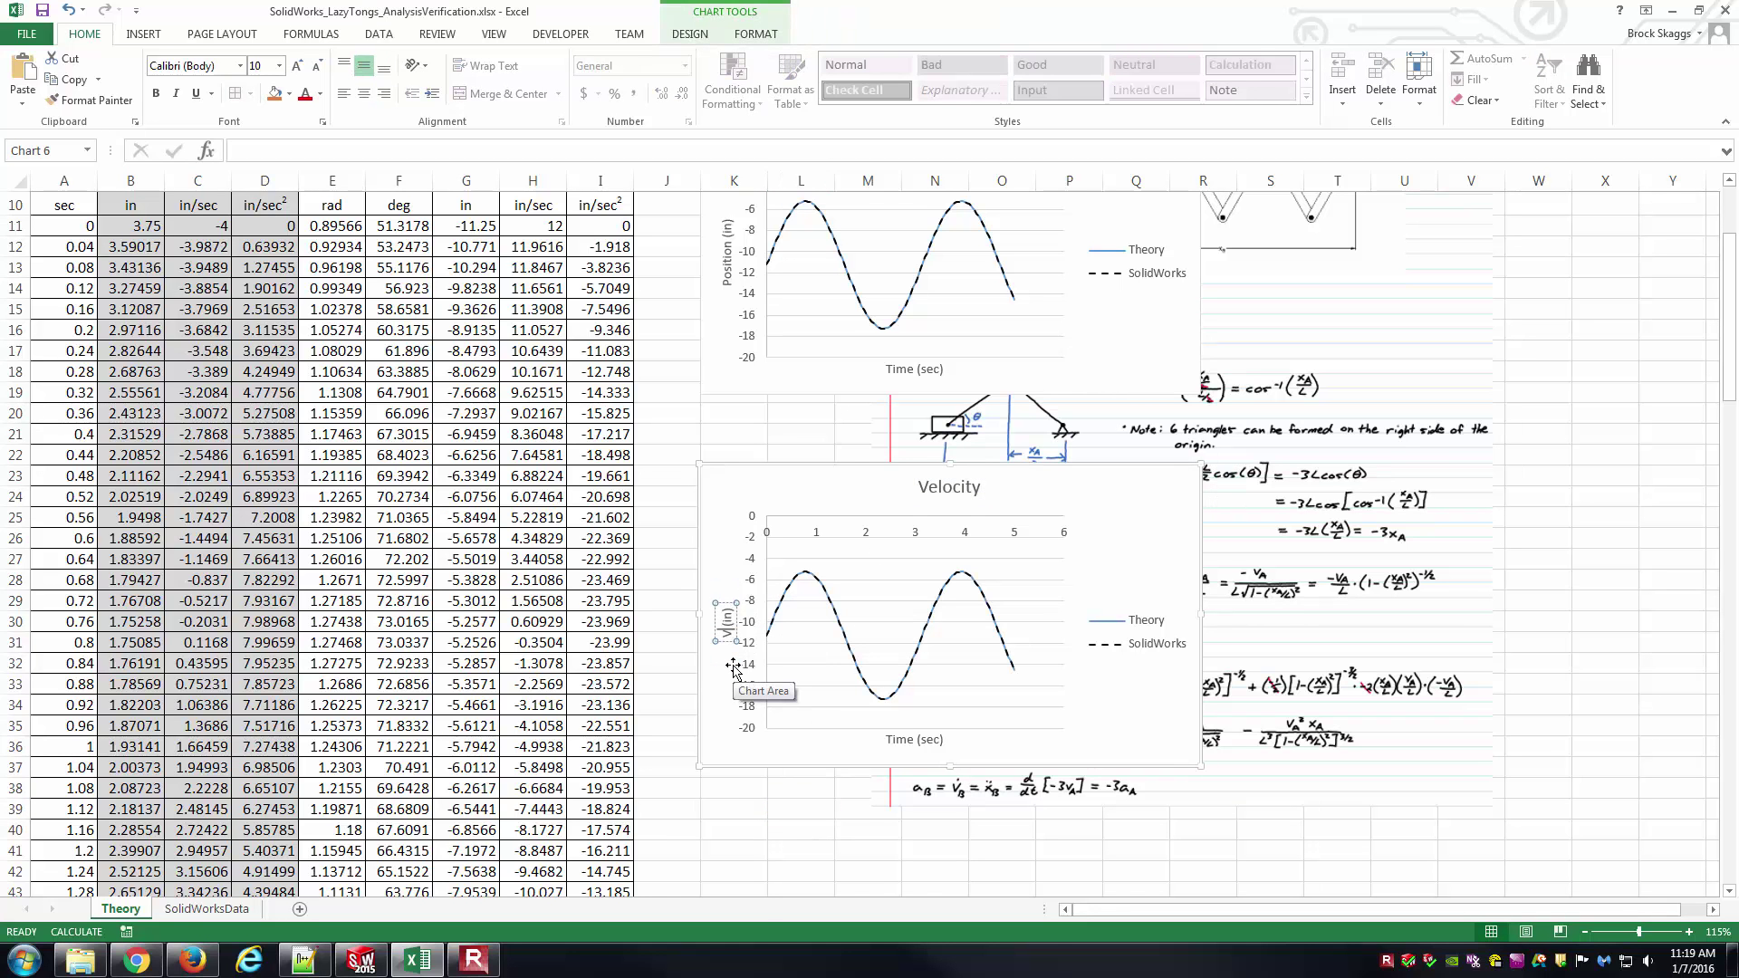
type("ocity (in/sec")
left_click(797, 807)
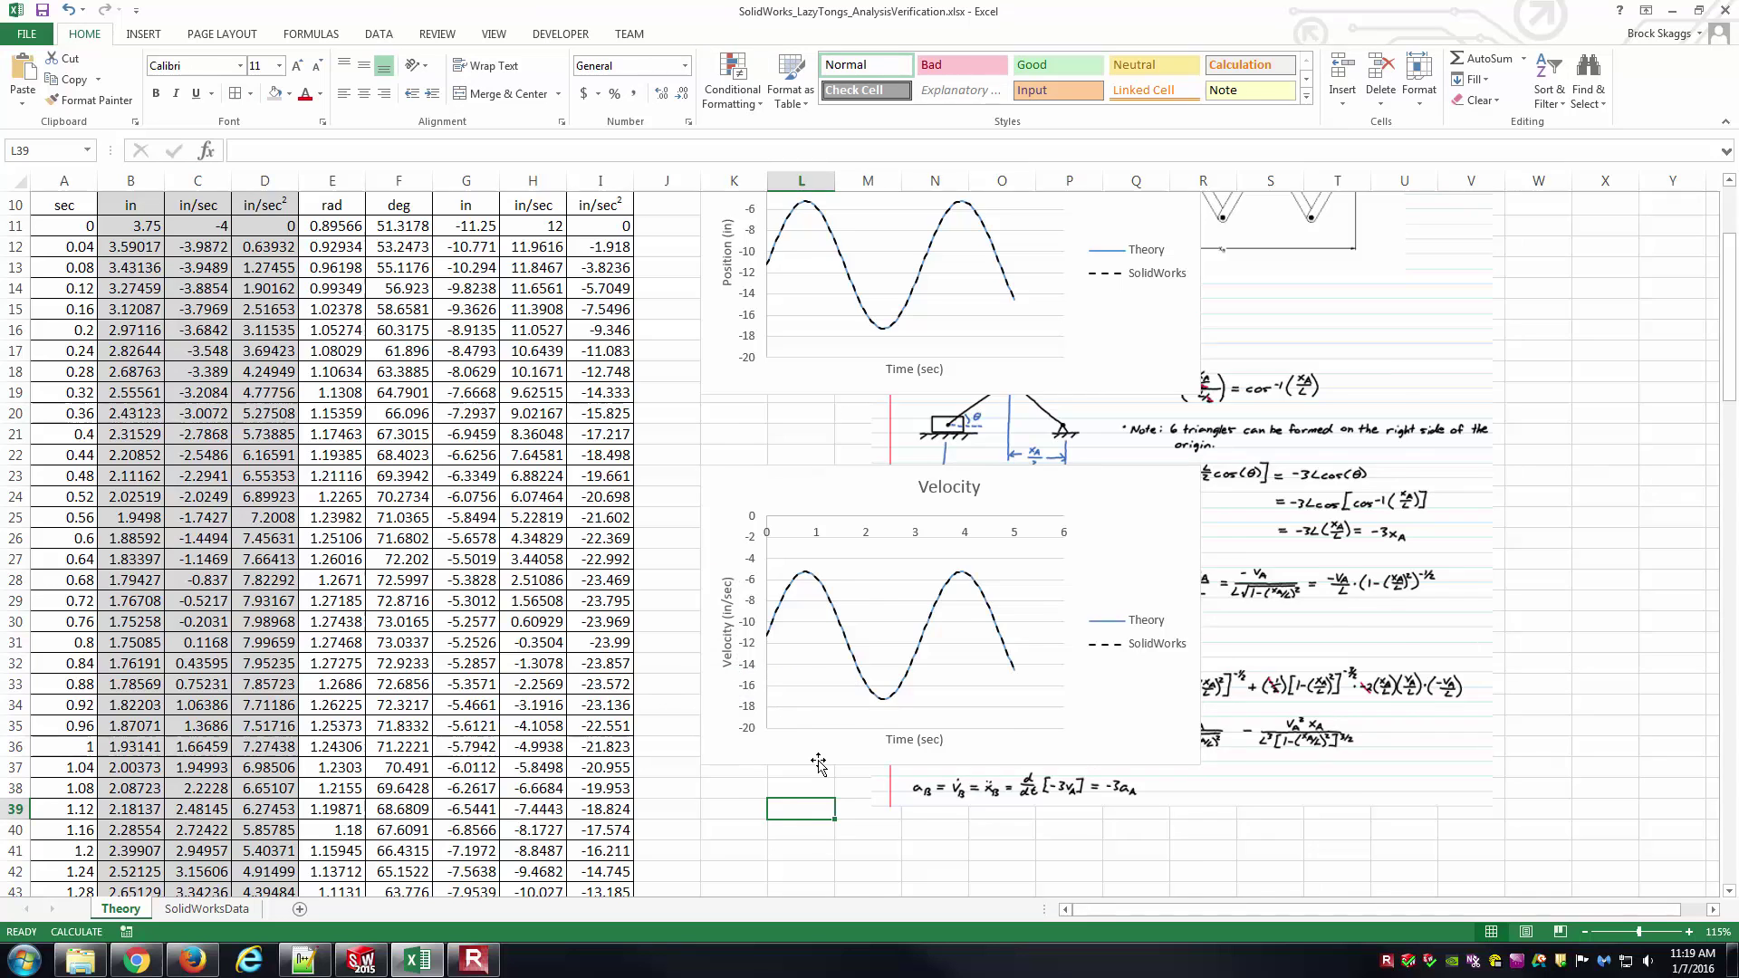
scroll(818, 763, "up", 3)
scroll(818, 763, "down", 2)
Step: Change the Velocity chart's SolidWorks series formula from column C to column D
left_click(815, 642)
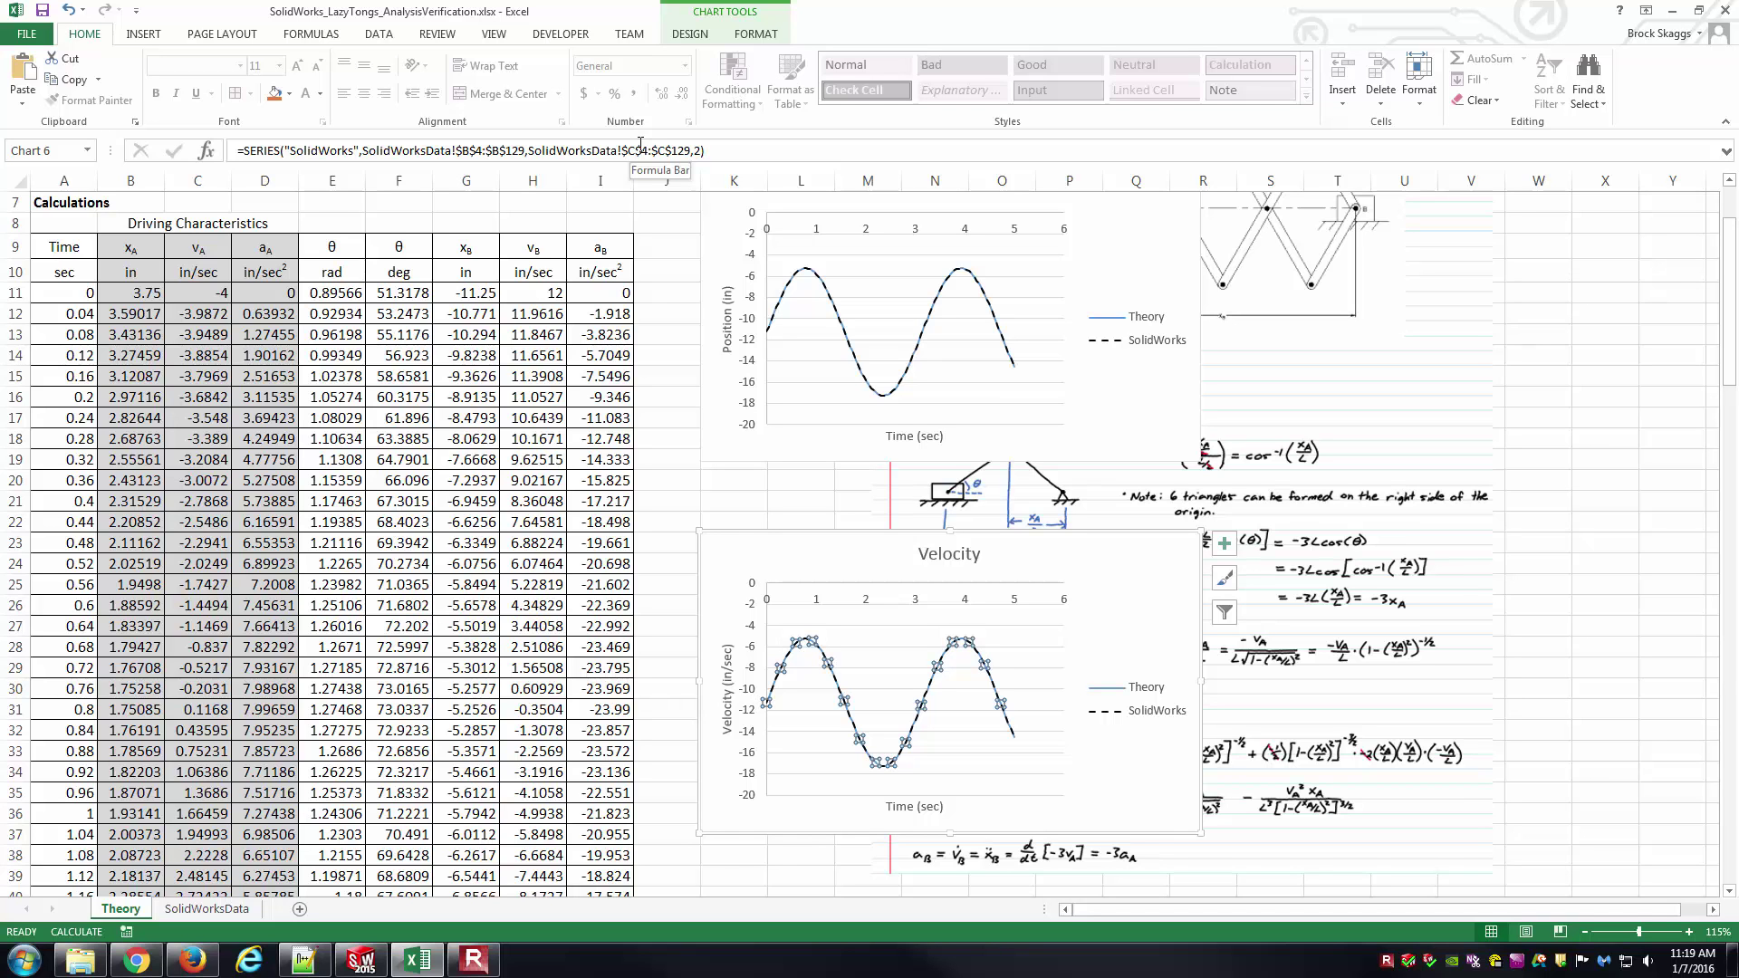
left_click(636, 149)
key("Delete")
type("D")
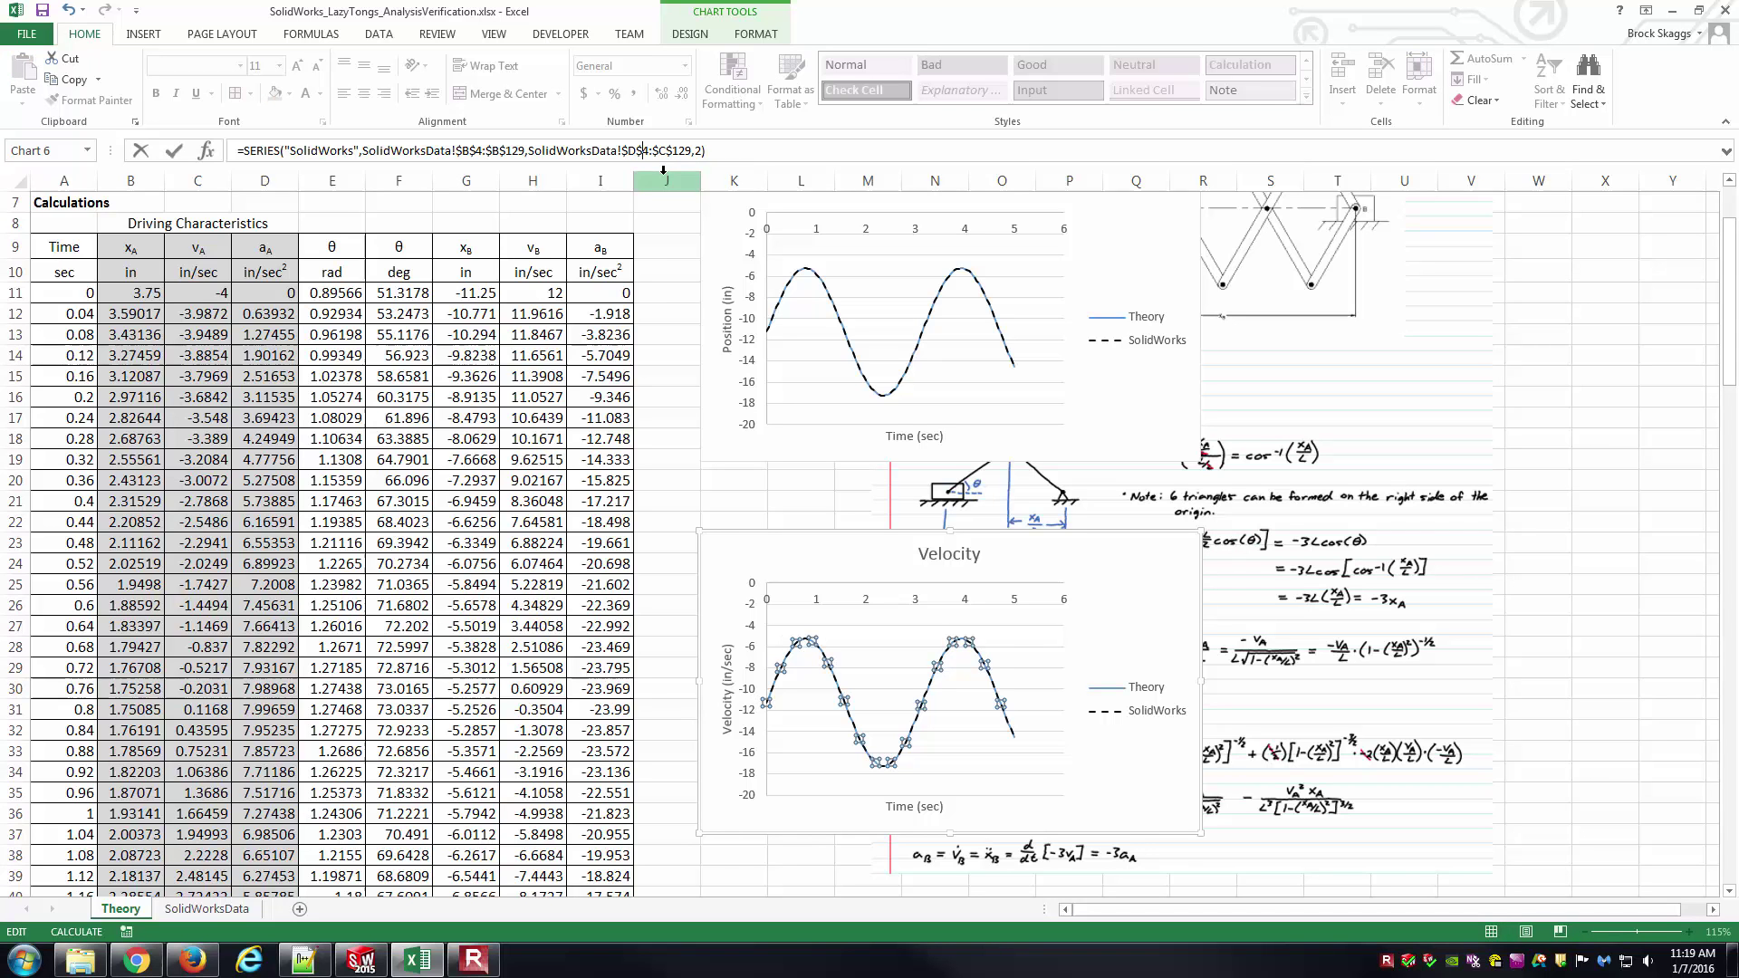
key("Right")
key("Right")
key("Right")
key("Right")
key("Delete")
type("D")
key("Return")
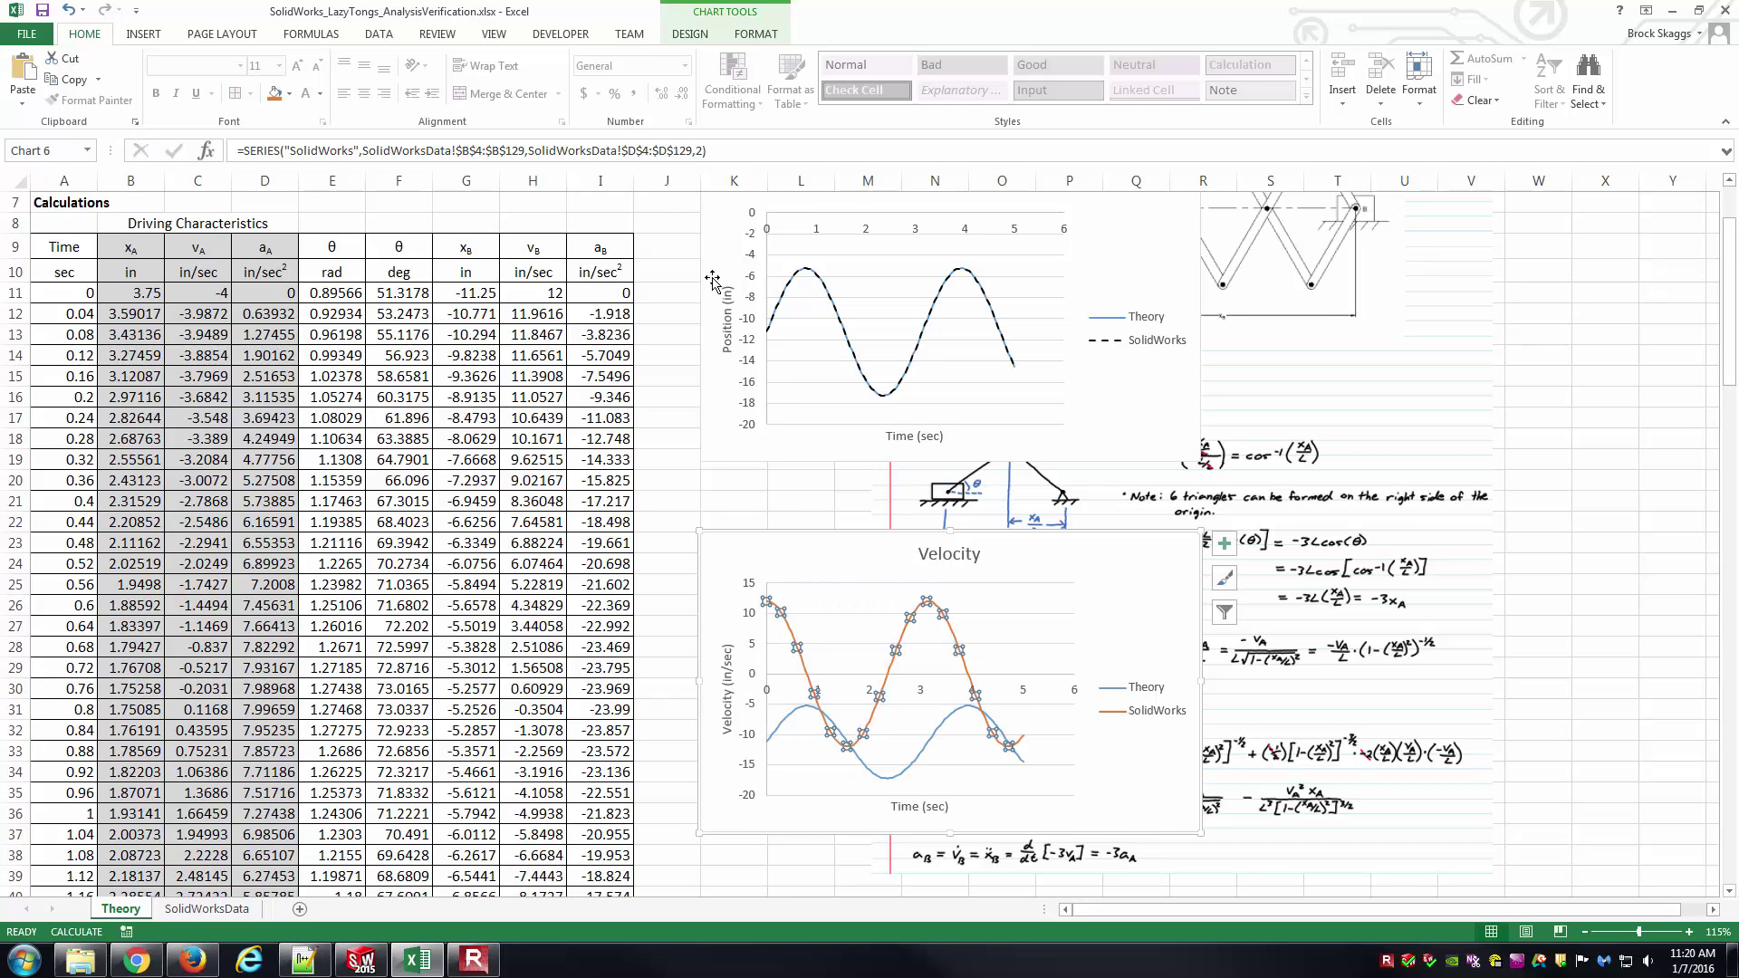
left_click(676, 386)
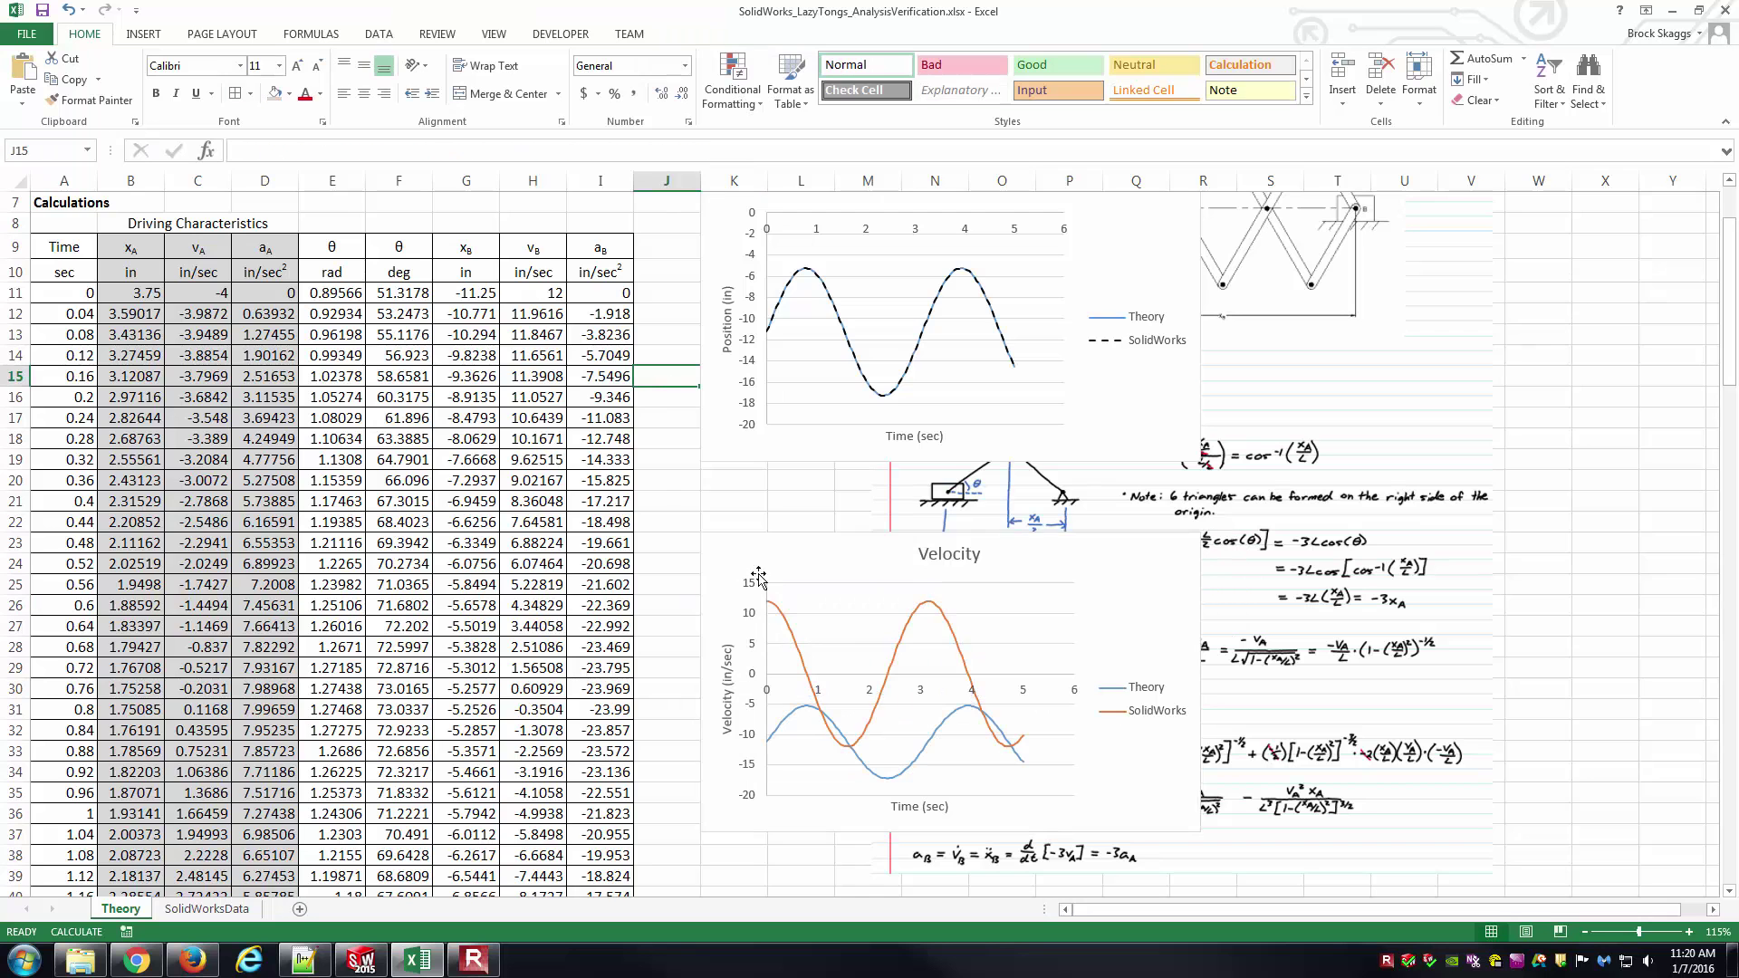
Step: Repoint the Theory series from column G to the vB column H (H11:H136)
left_click(206, 909)
scroll(381, 583, "up", 20)
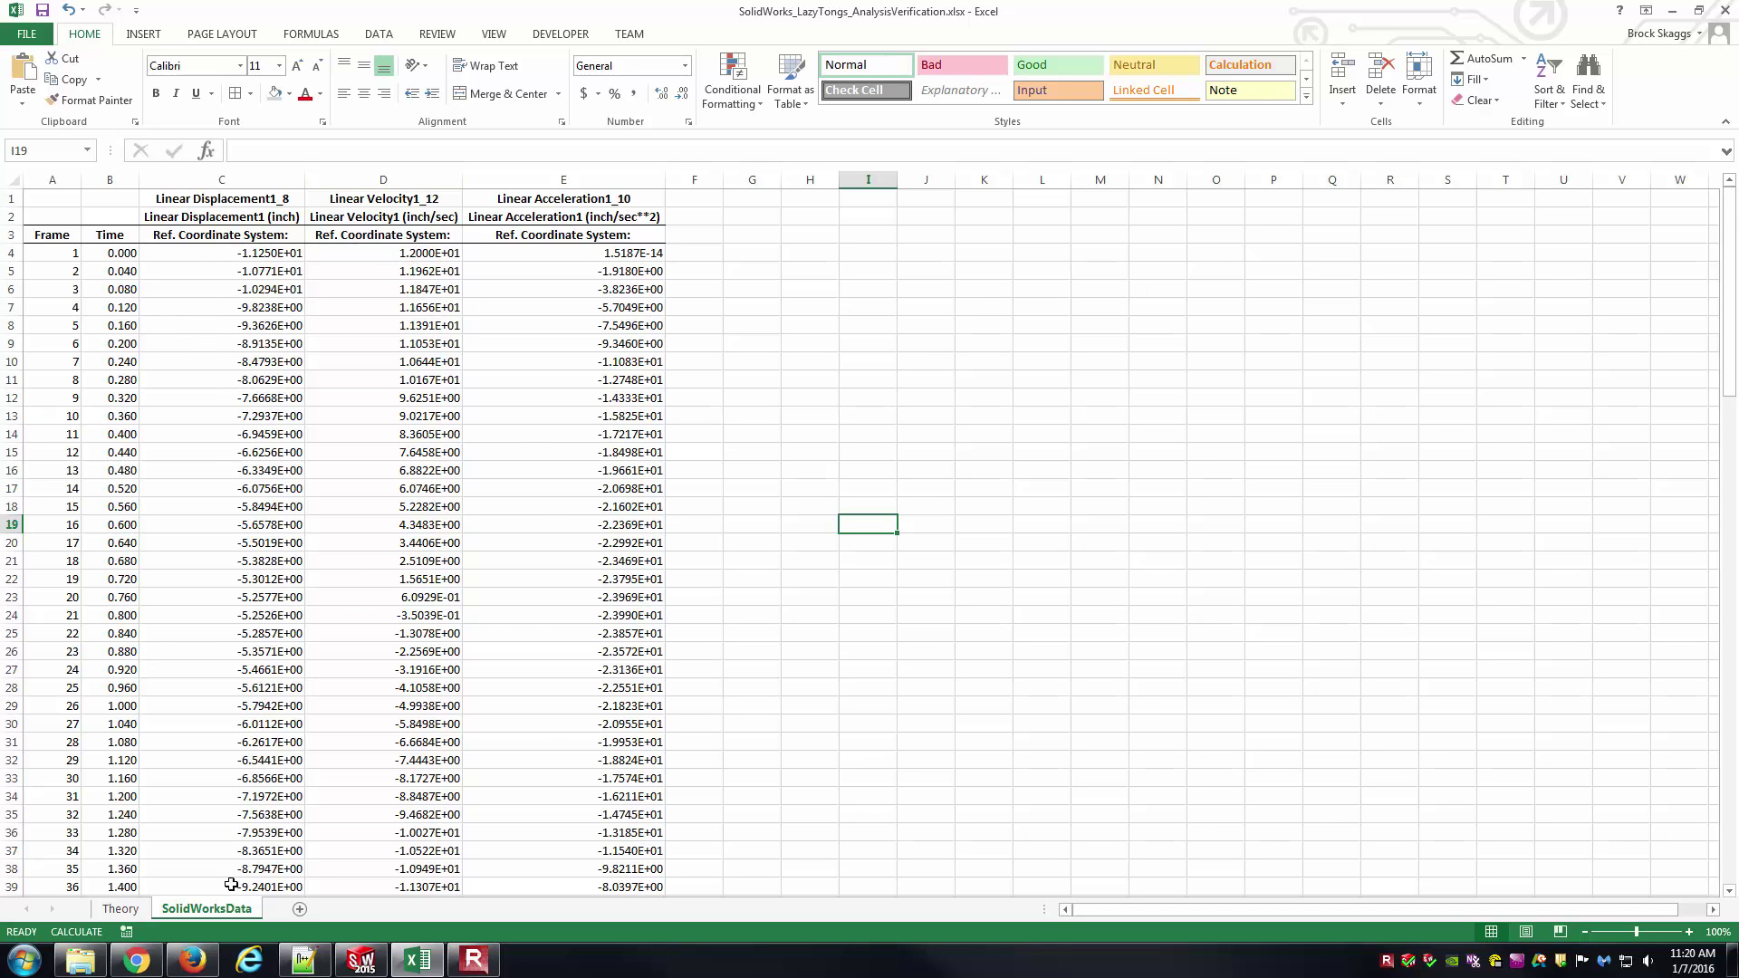
left_click(121, 908)
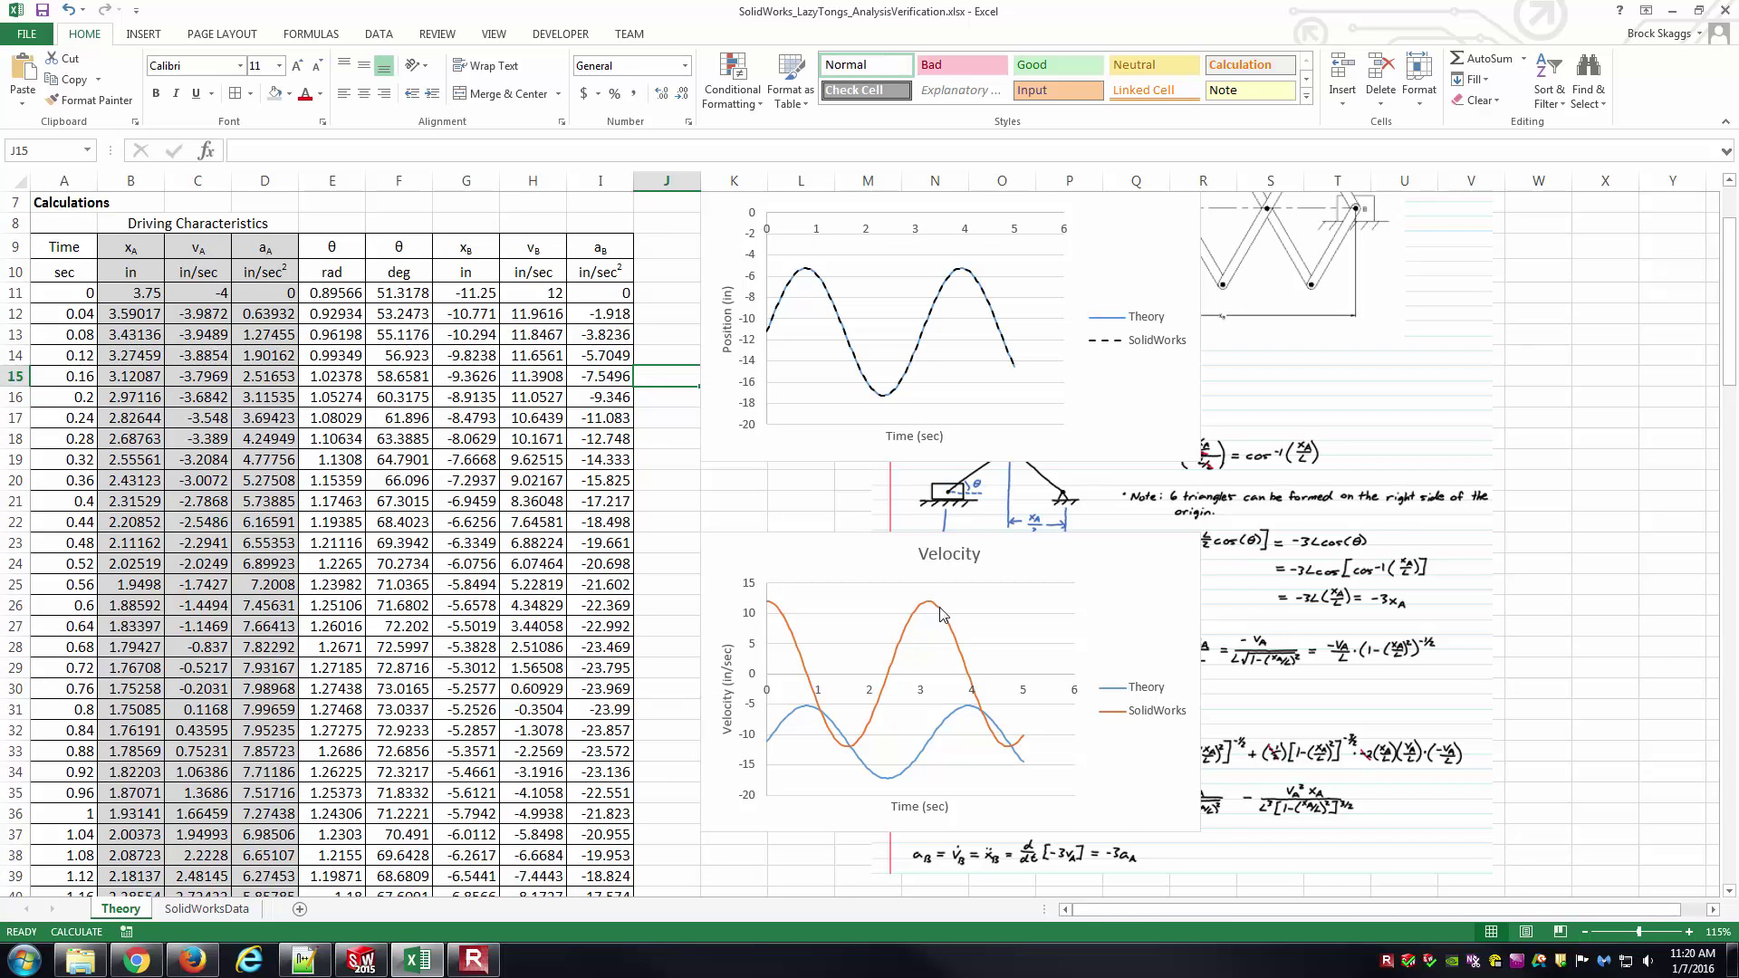
left_click(964, 716)
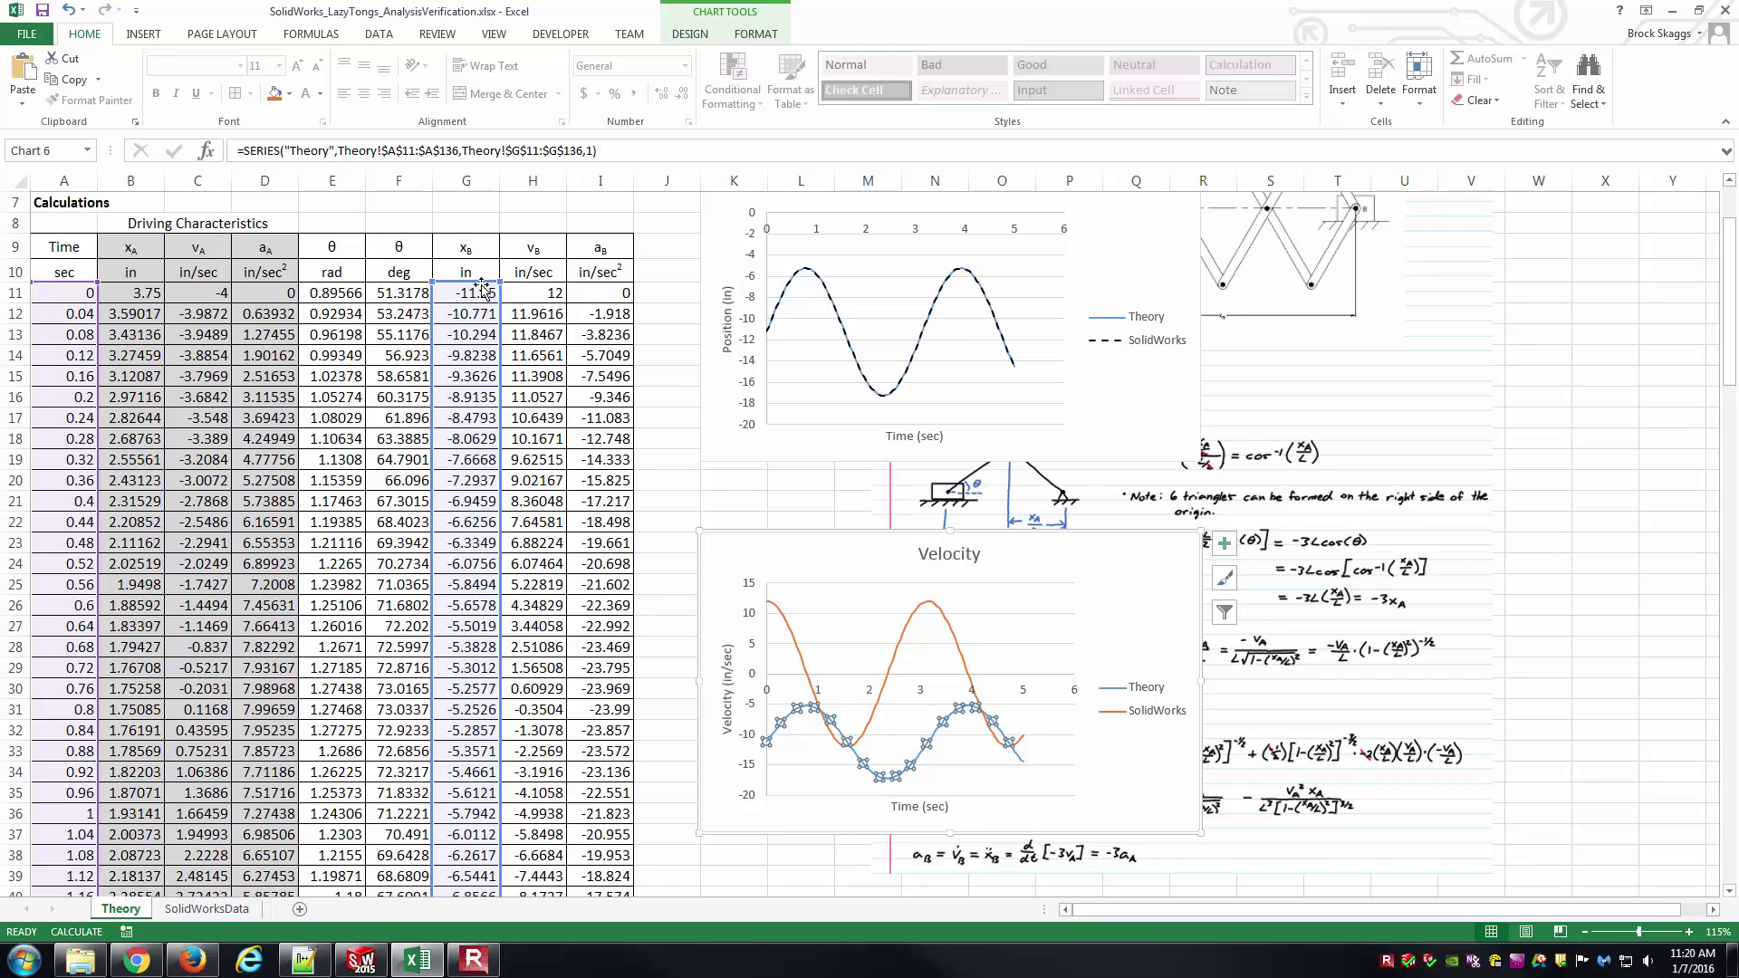
left_click_drag(483, 288, 526, 287)
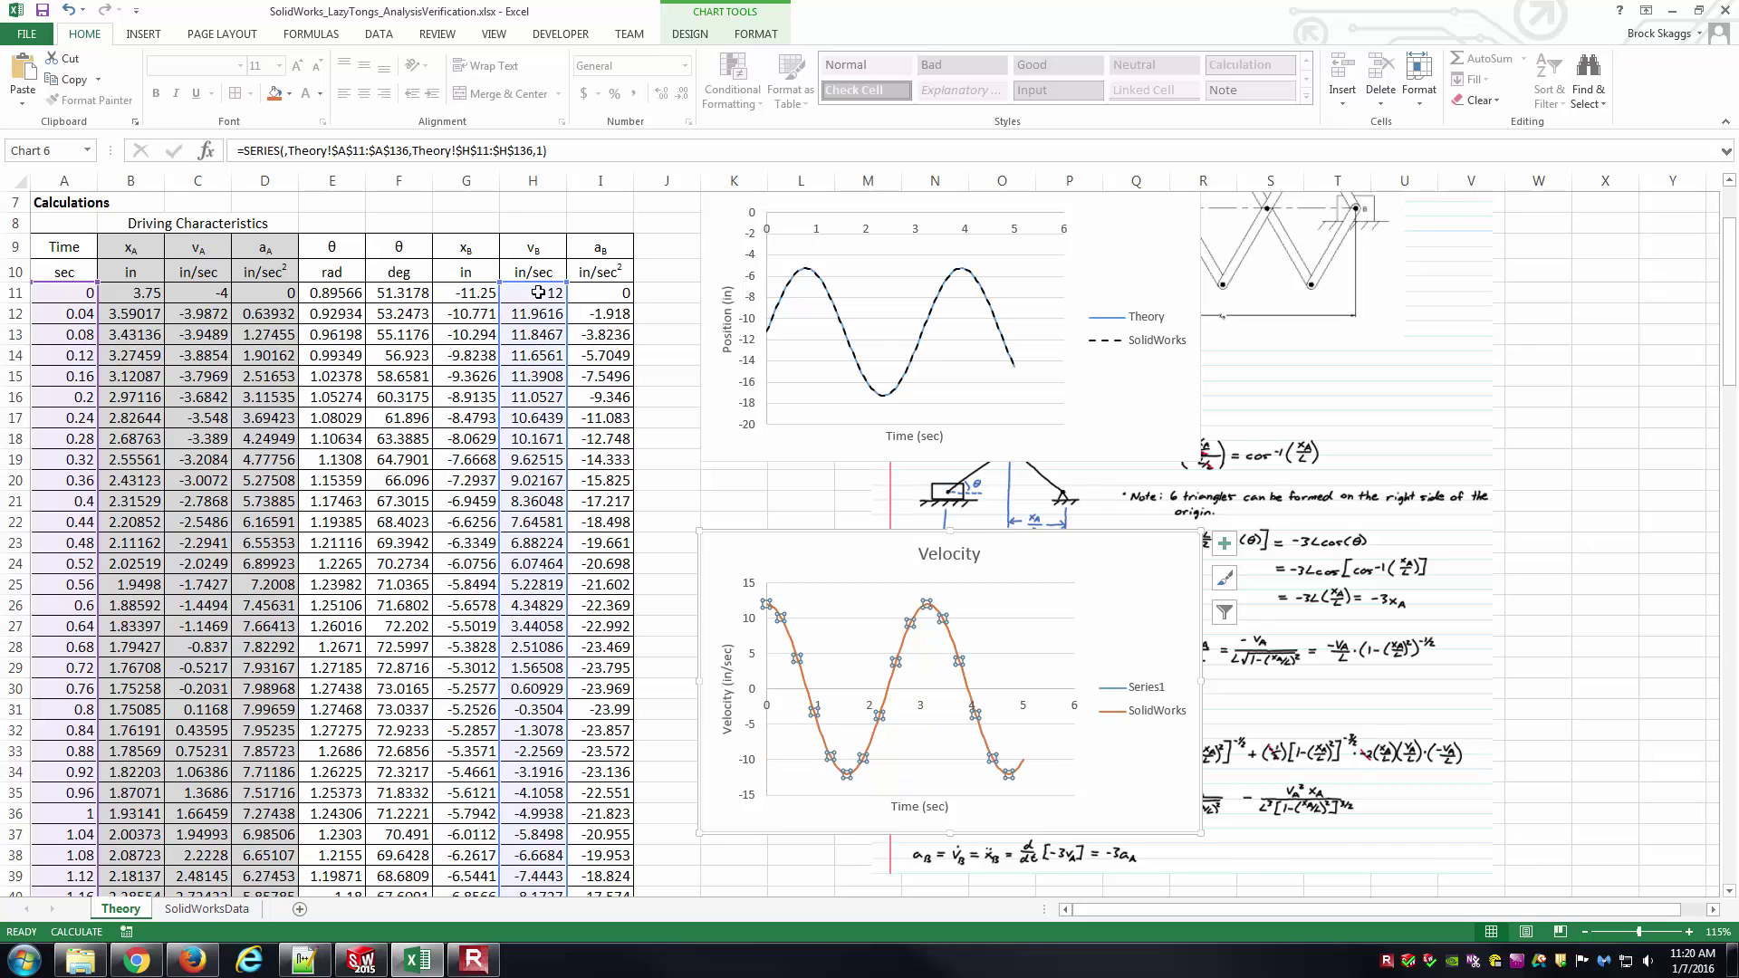
left_click(670, 298)
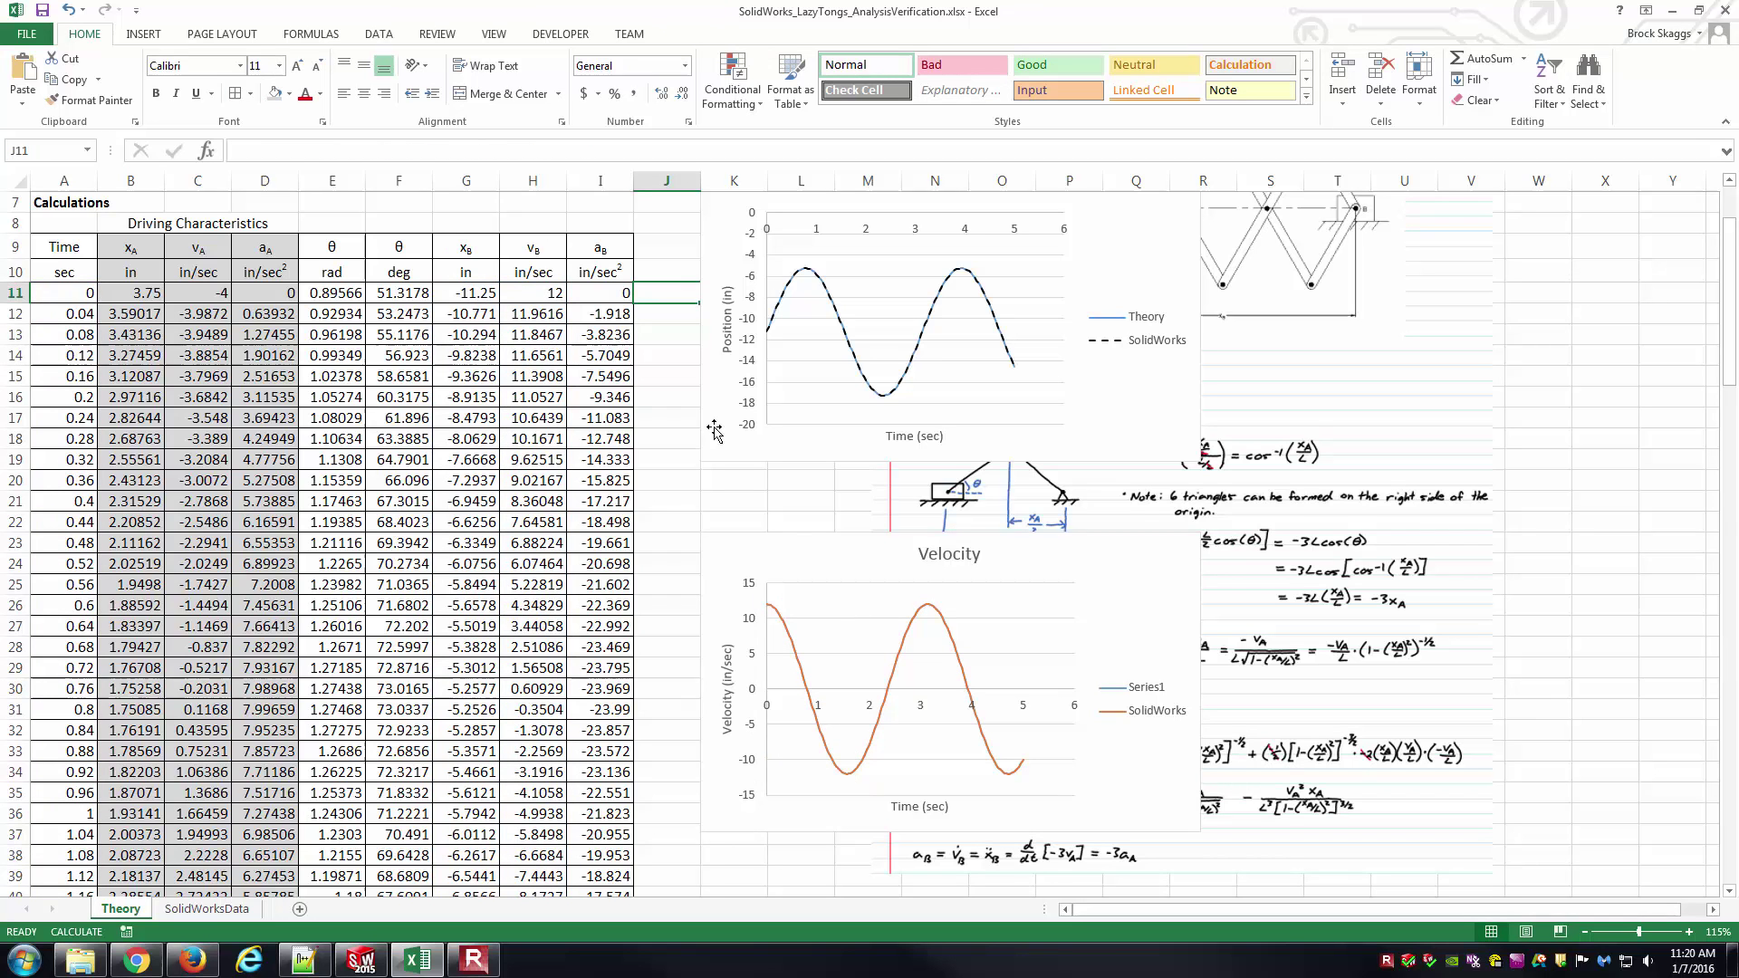
Step: Format the SolidWorks velocity series as a black dashed line over the theoretical curve
right_click(922, 621)
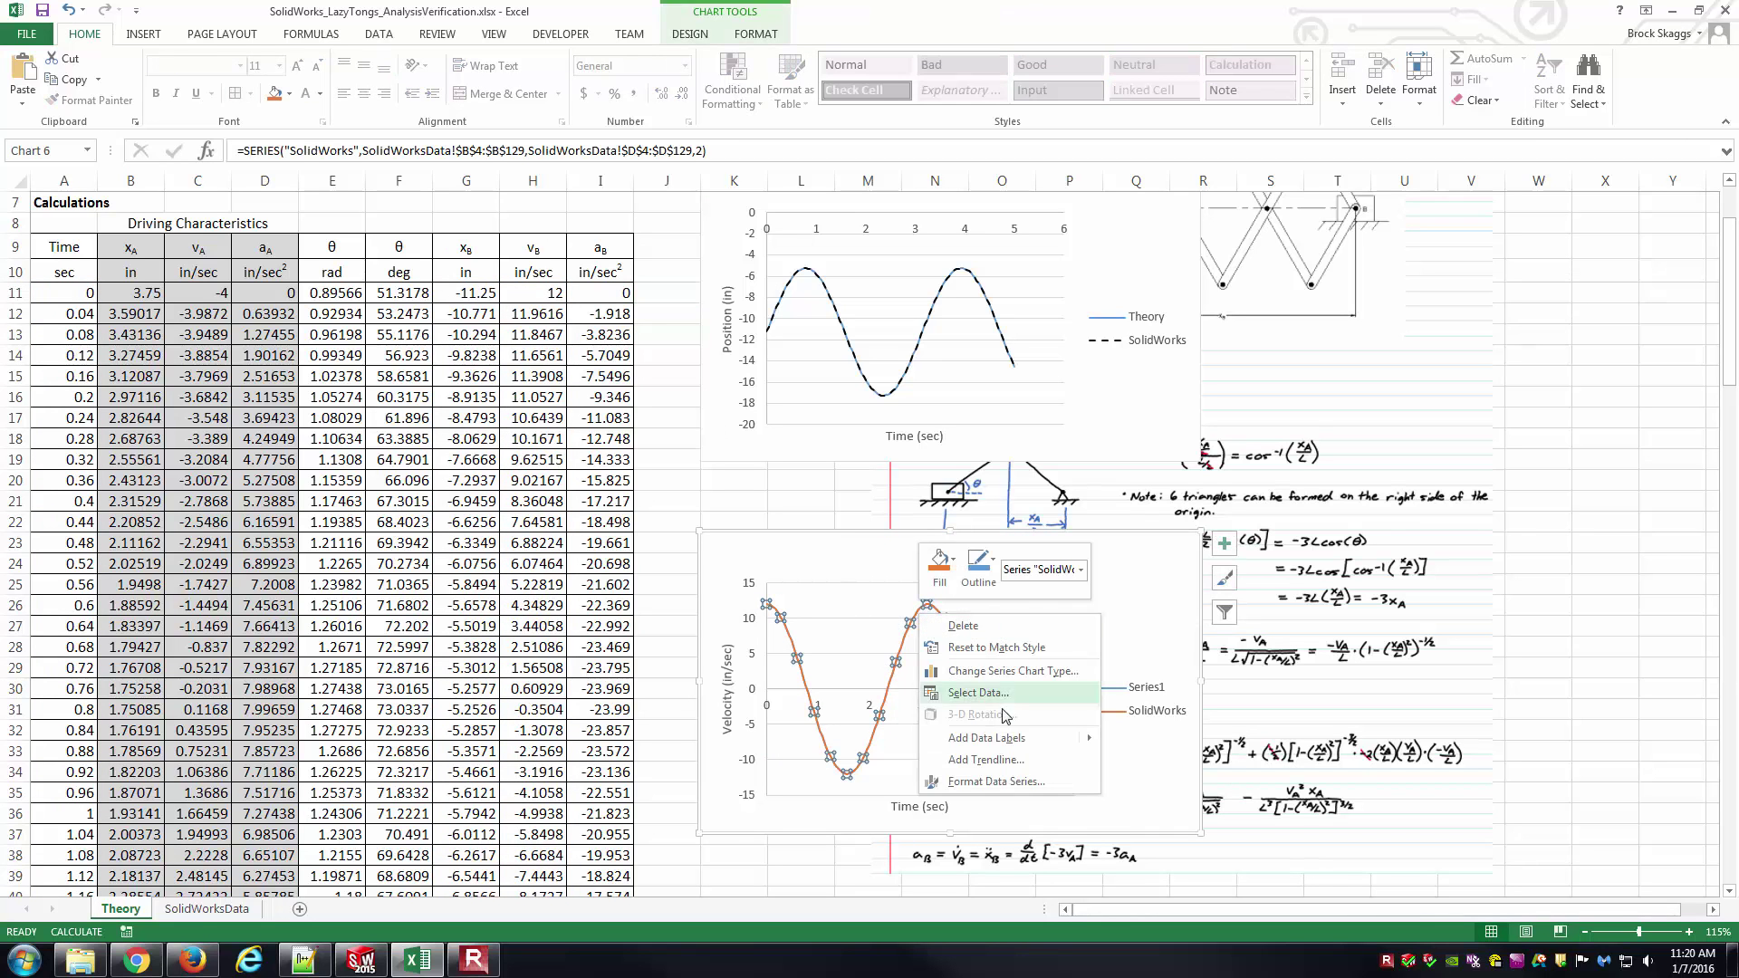
left_click(1004, 781)
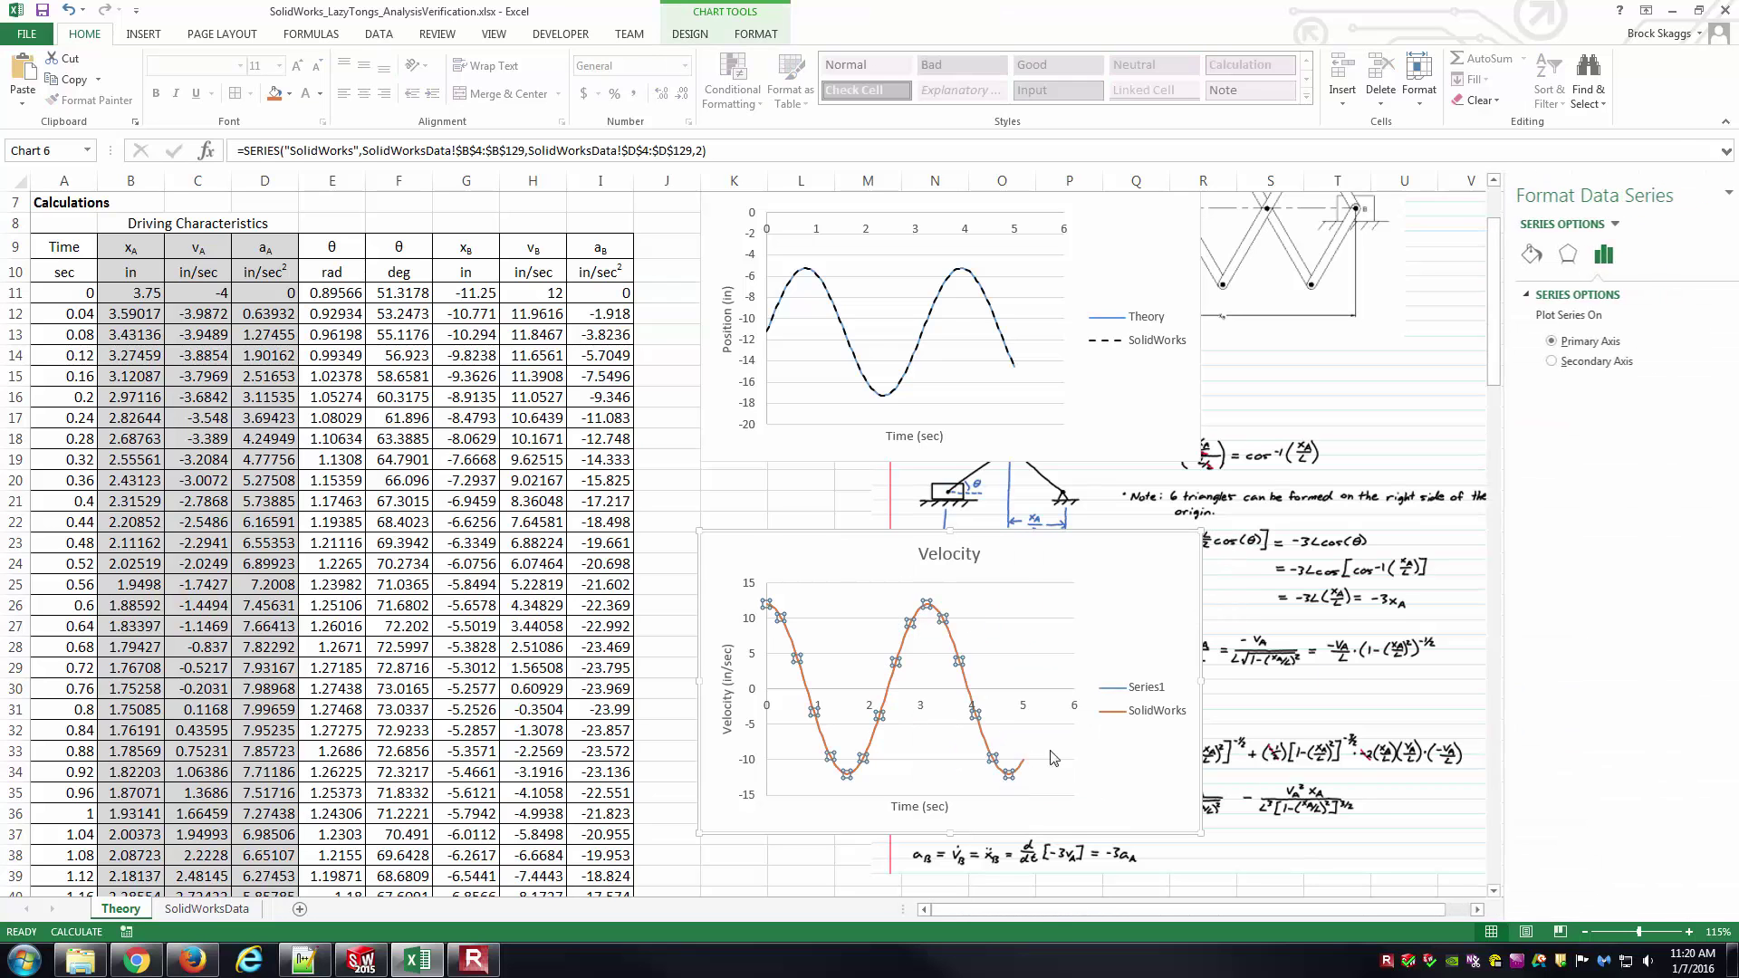
left_click(1509, 255)
left_click(1687, 440)
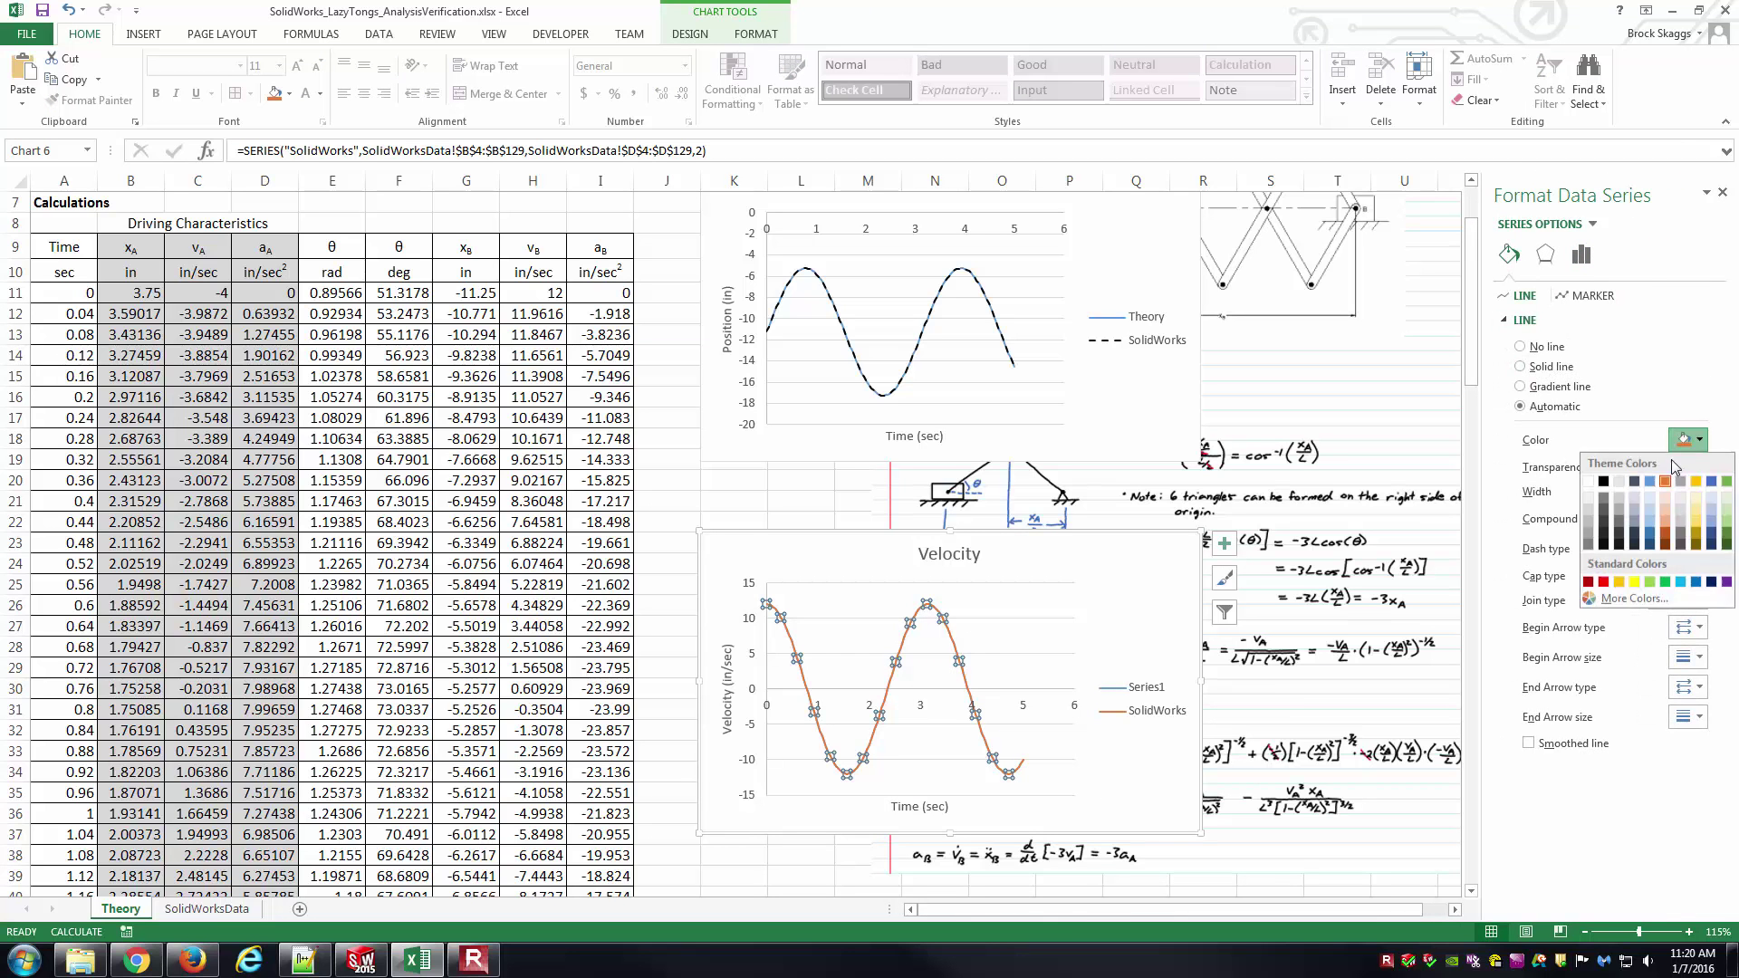
left_click(1611, 486)
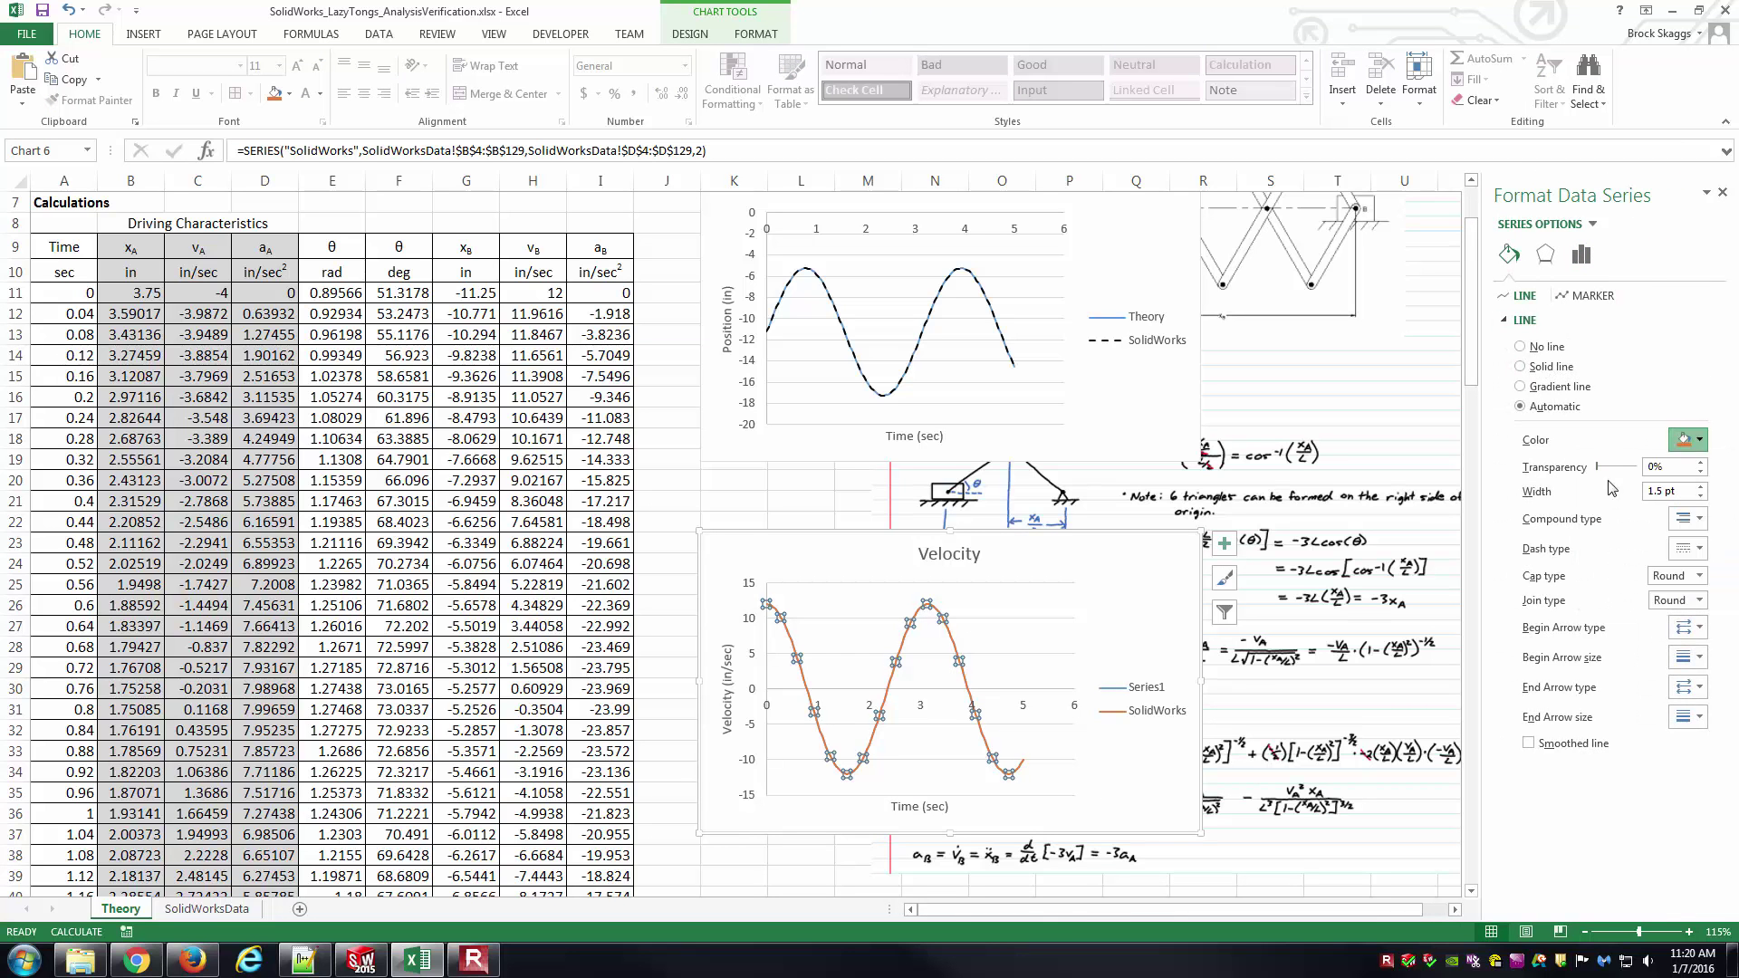
left_click(1688, 548)
left_click(1680, 607)
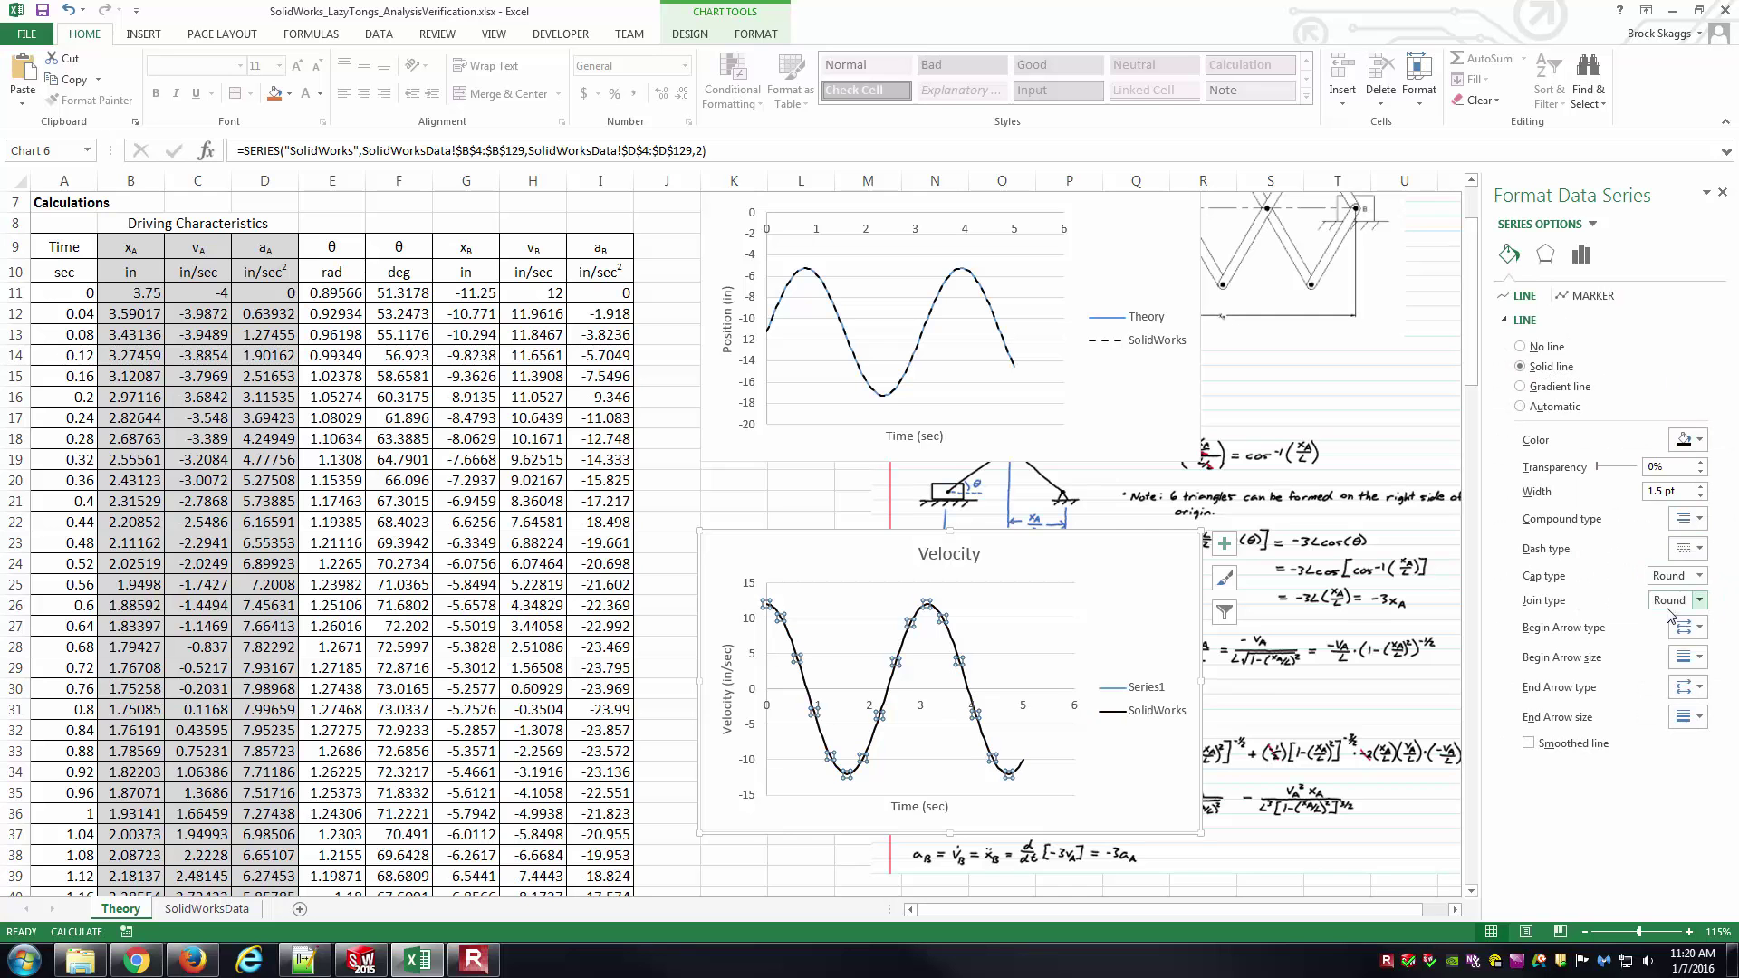
left_click(1723, 192)
left_click(1563, 355)
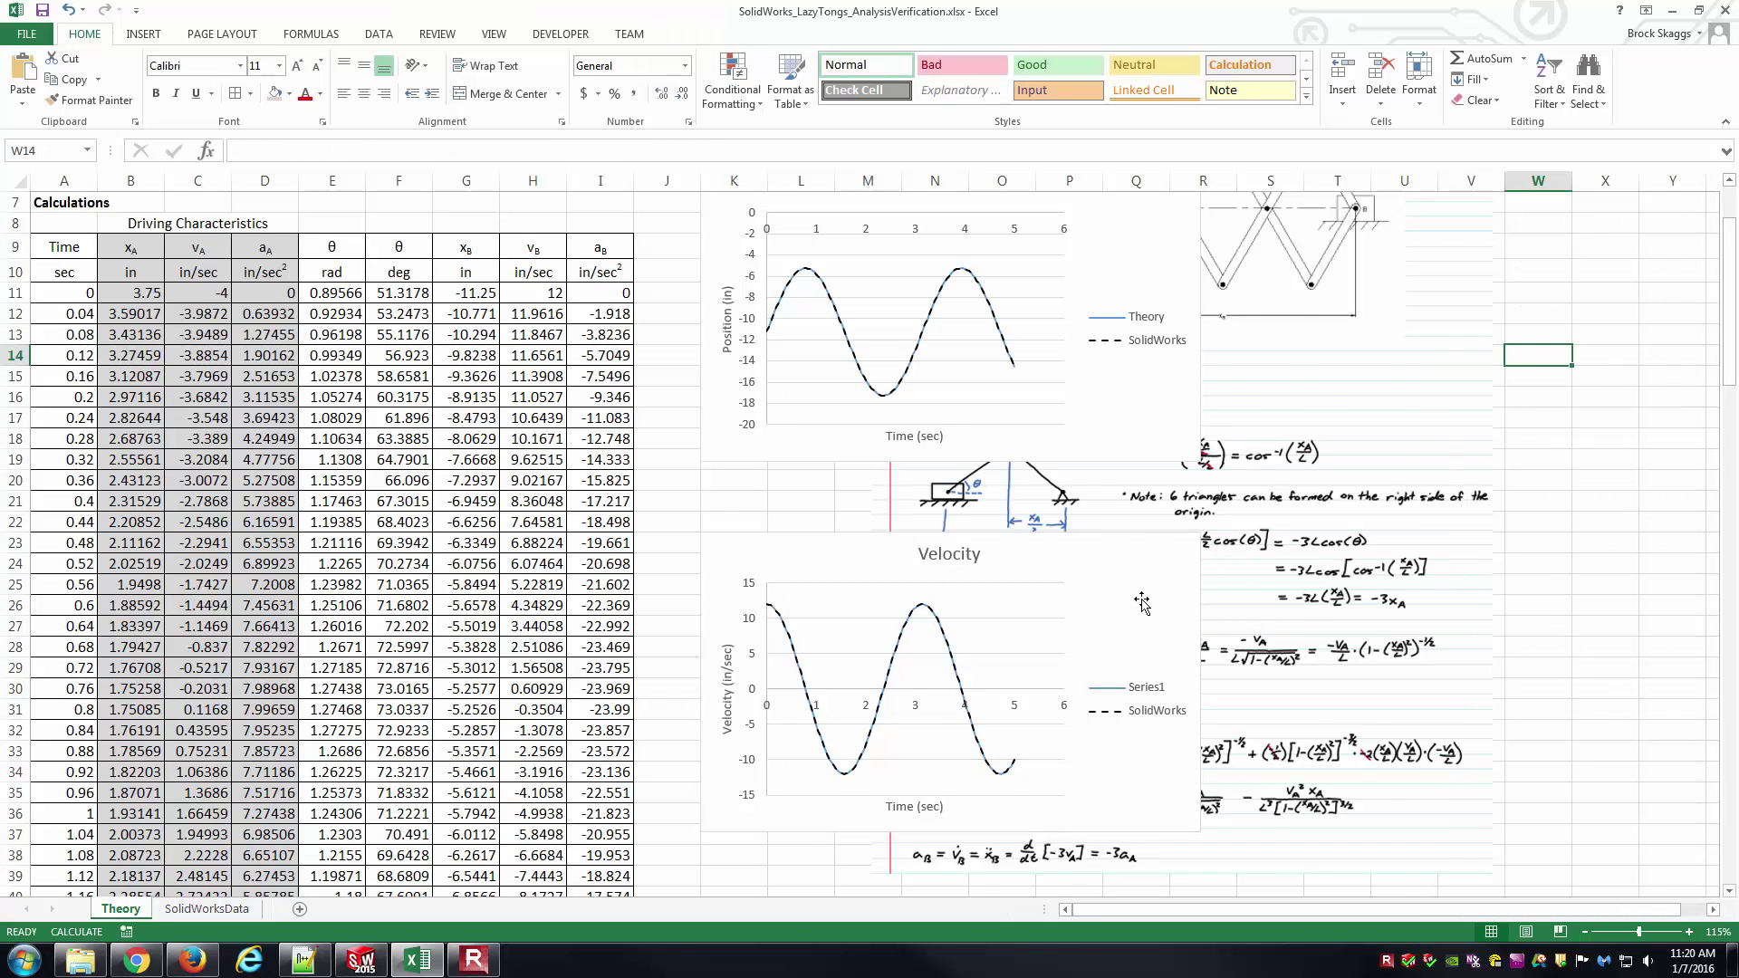
scroll(1145, 602, "up", 2)
scroll(1084, 444, "down", 3)
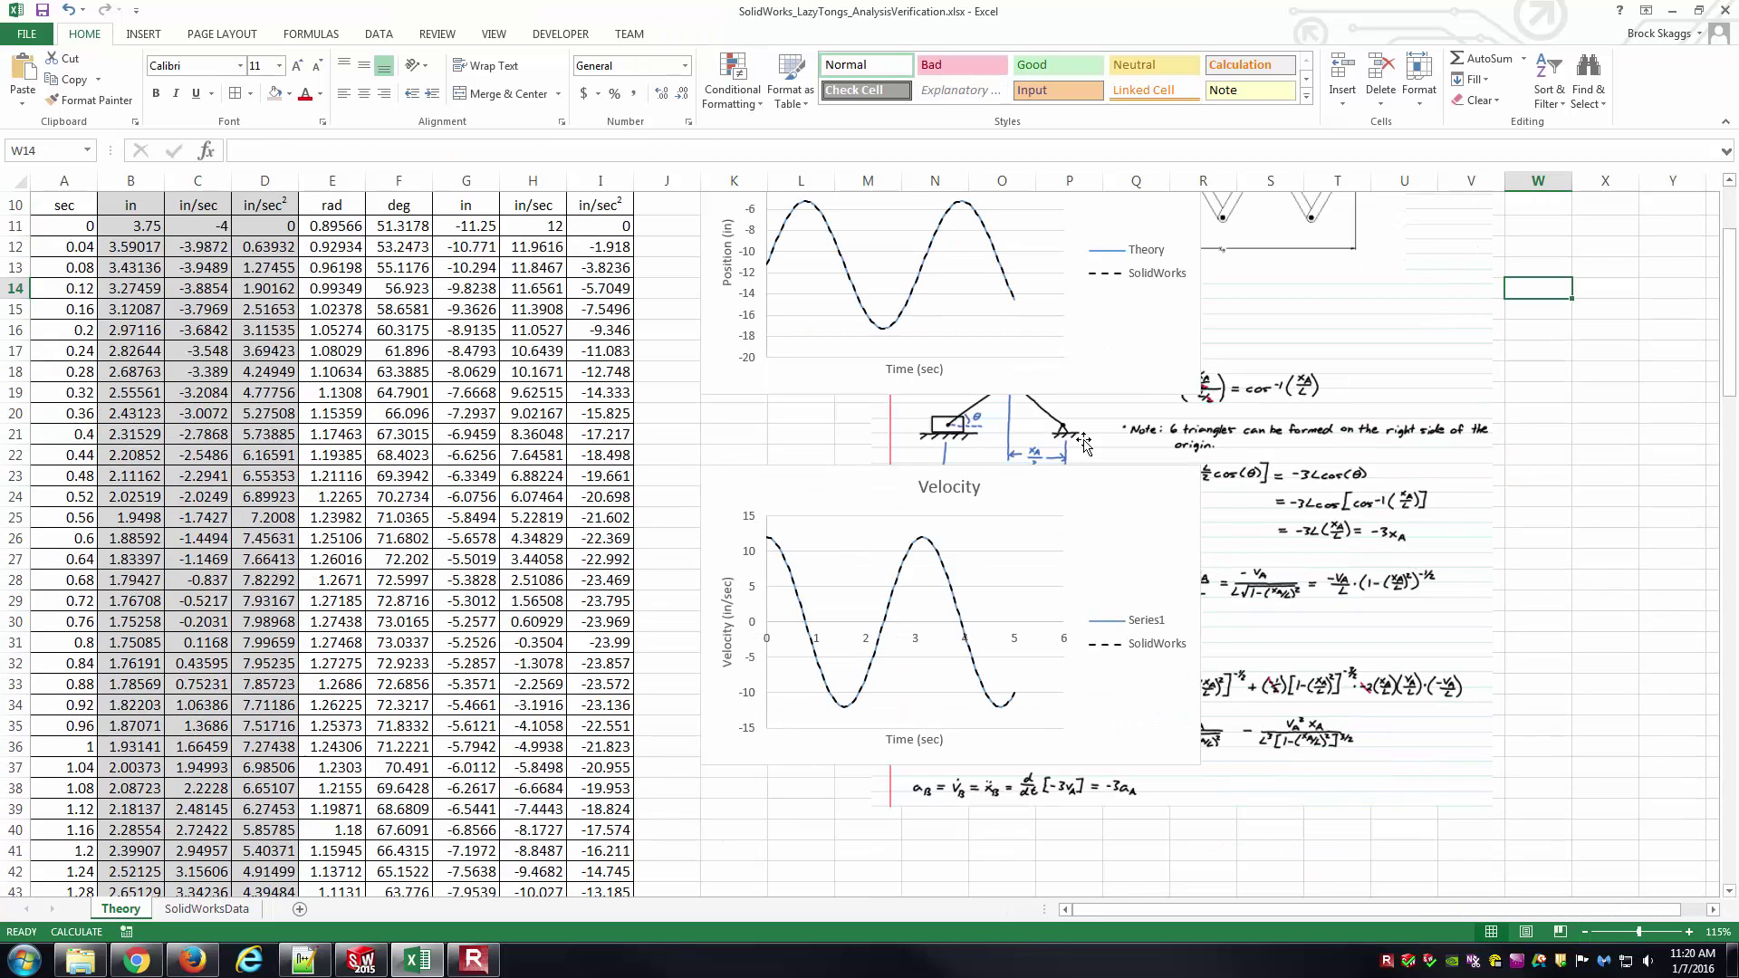
left_click(1123, 528)
Step: Paste a copy of the Velocity chart at cell K40
scroll(816, 752, "down", 1)
left_click(734, 765)
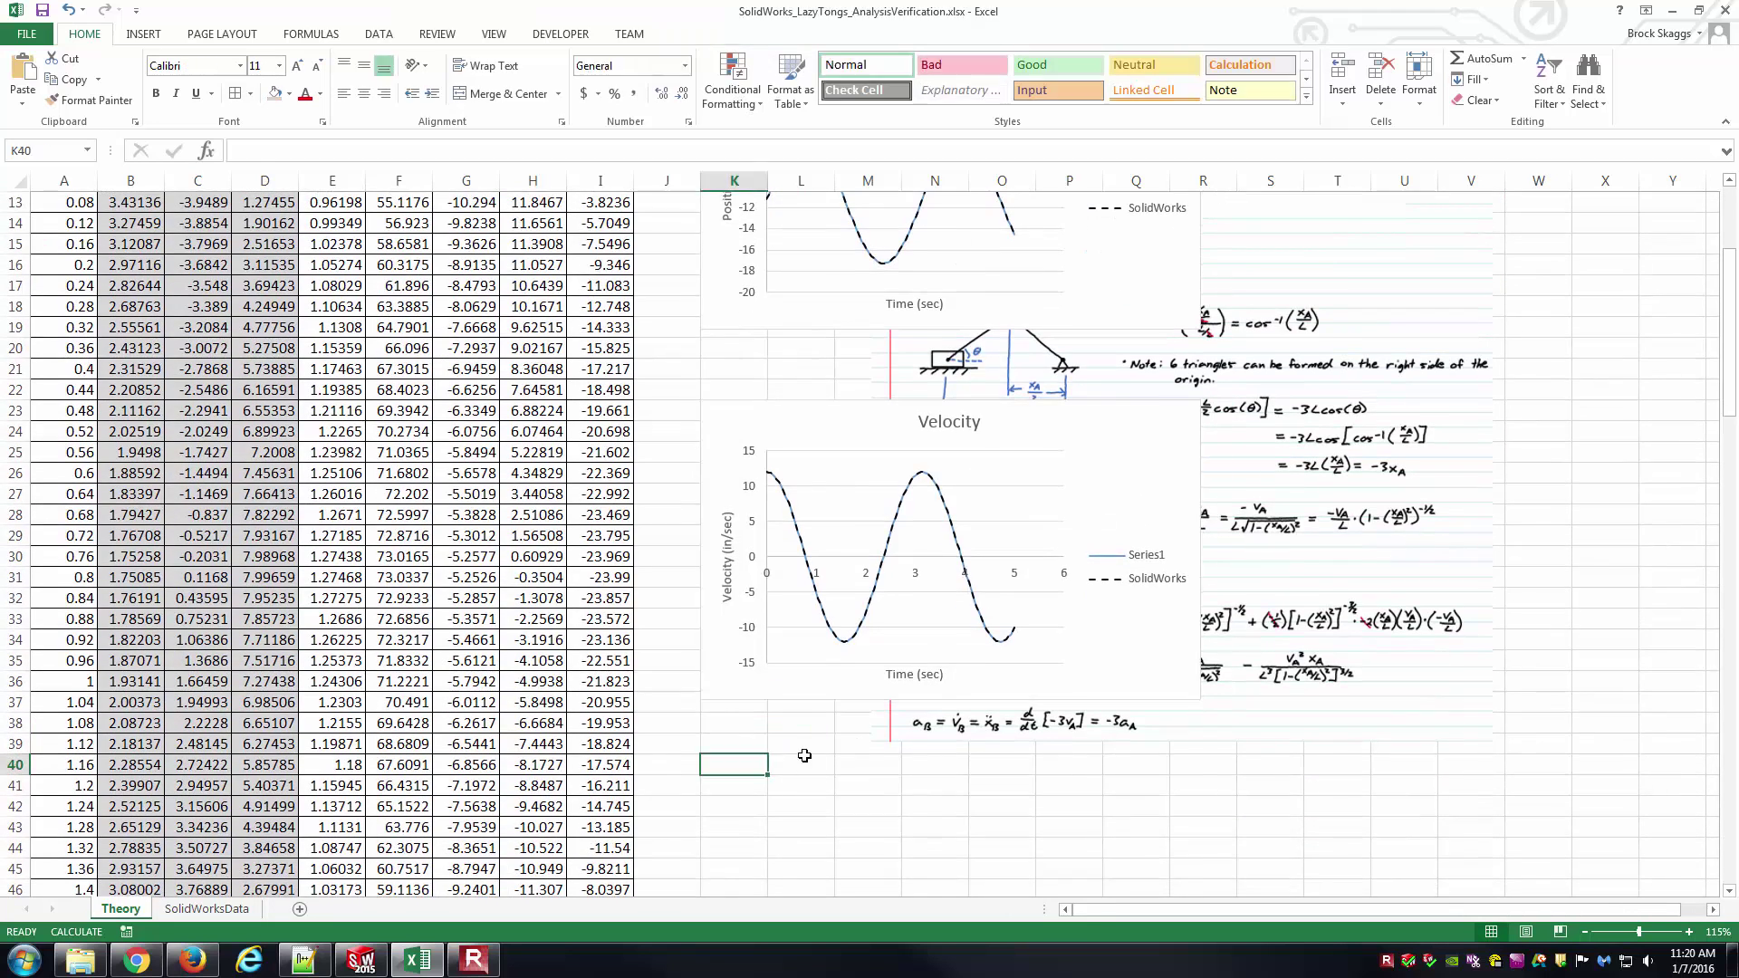
key("ctrl+v")
scroll(942, 666, "down", 3)
left_click(942, 666)
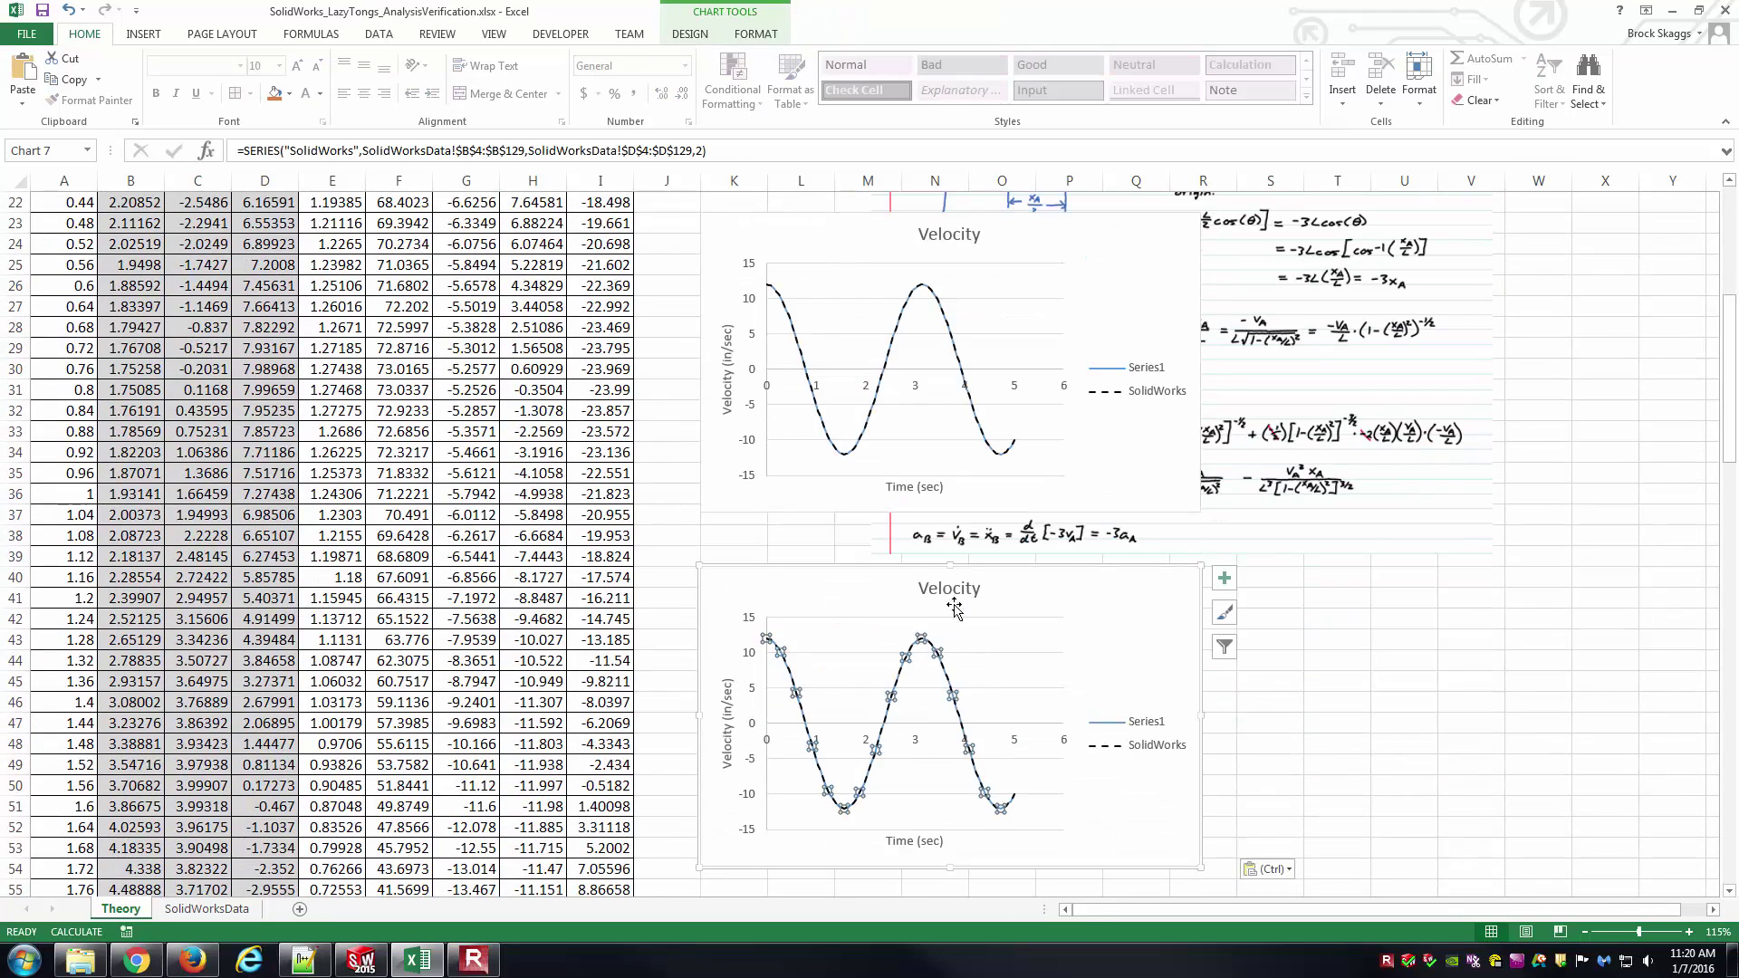
Step: Retitle the copy 'Acceleration' and label its vertical axis 'Acceleration (in/sec^2)'
left_click(950, 589)
double_click(949, 588)
type("Acceleration")
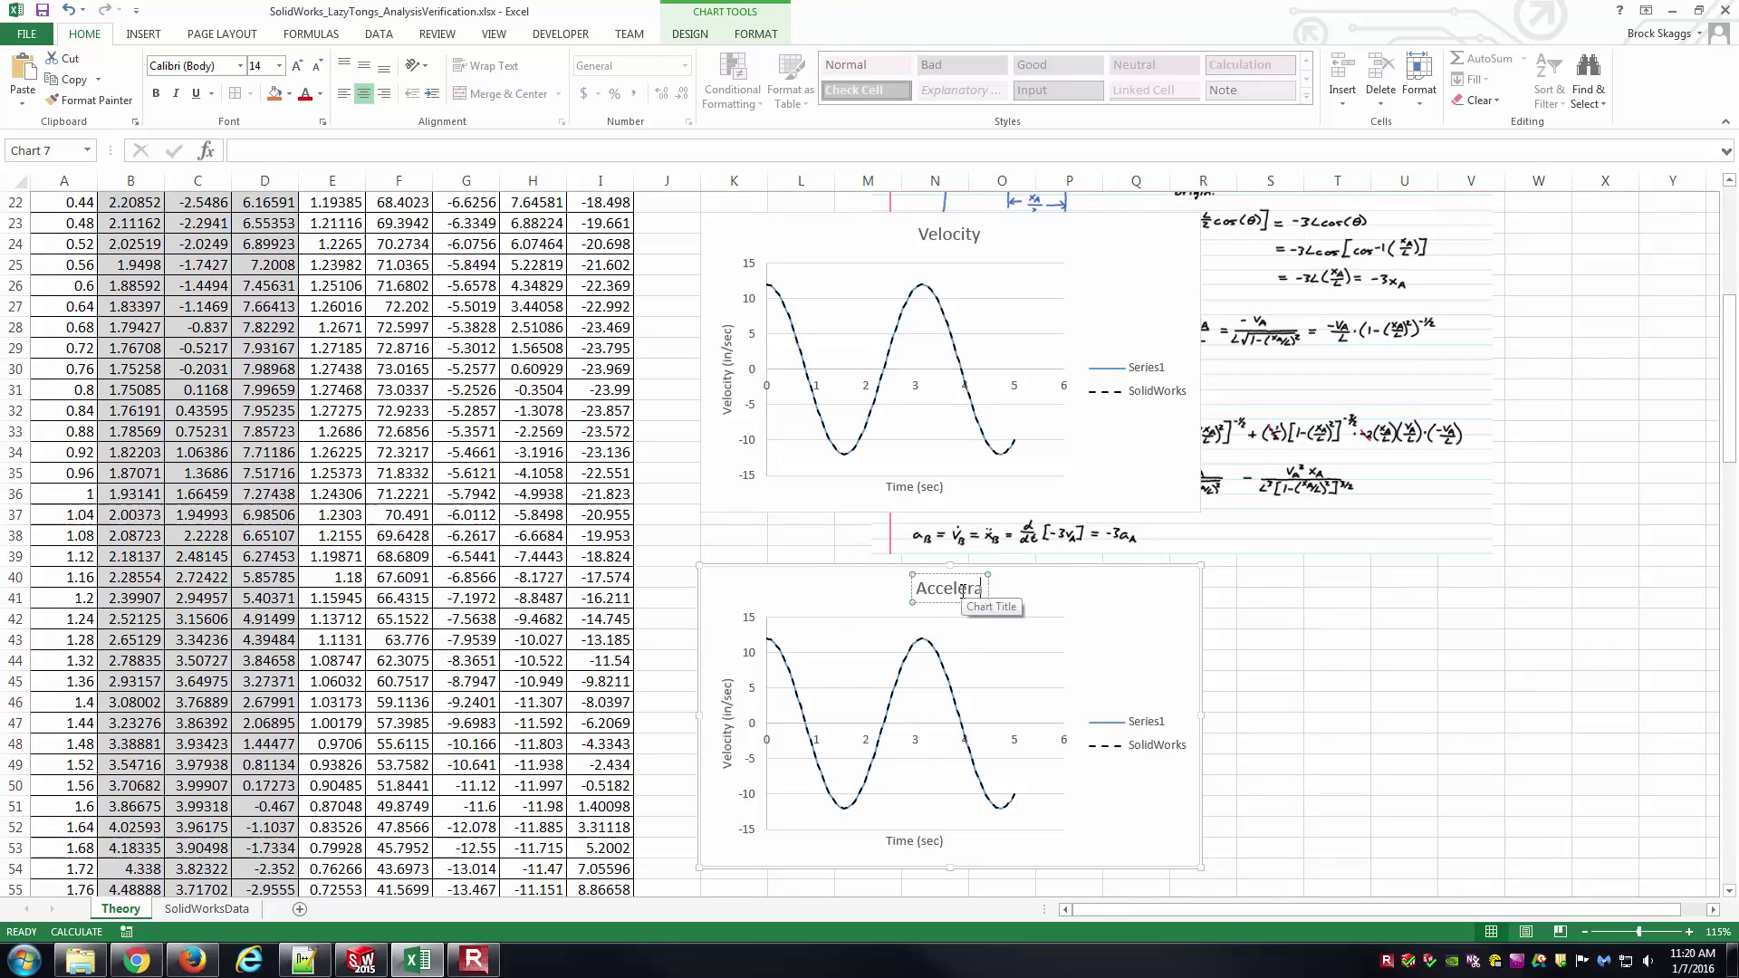
left_click(726, 725)
double_click(726, 748)
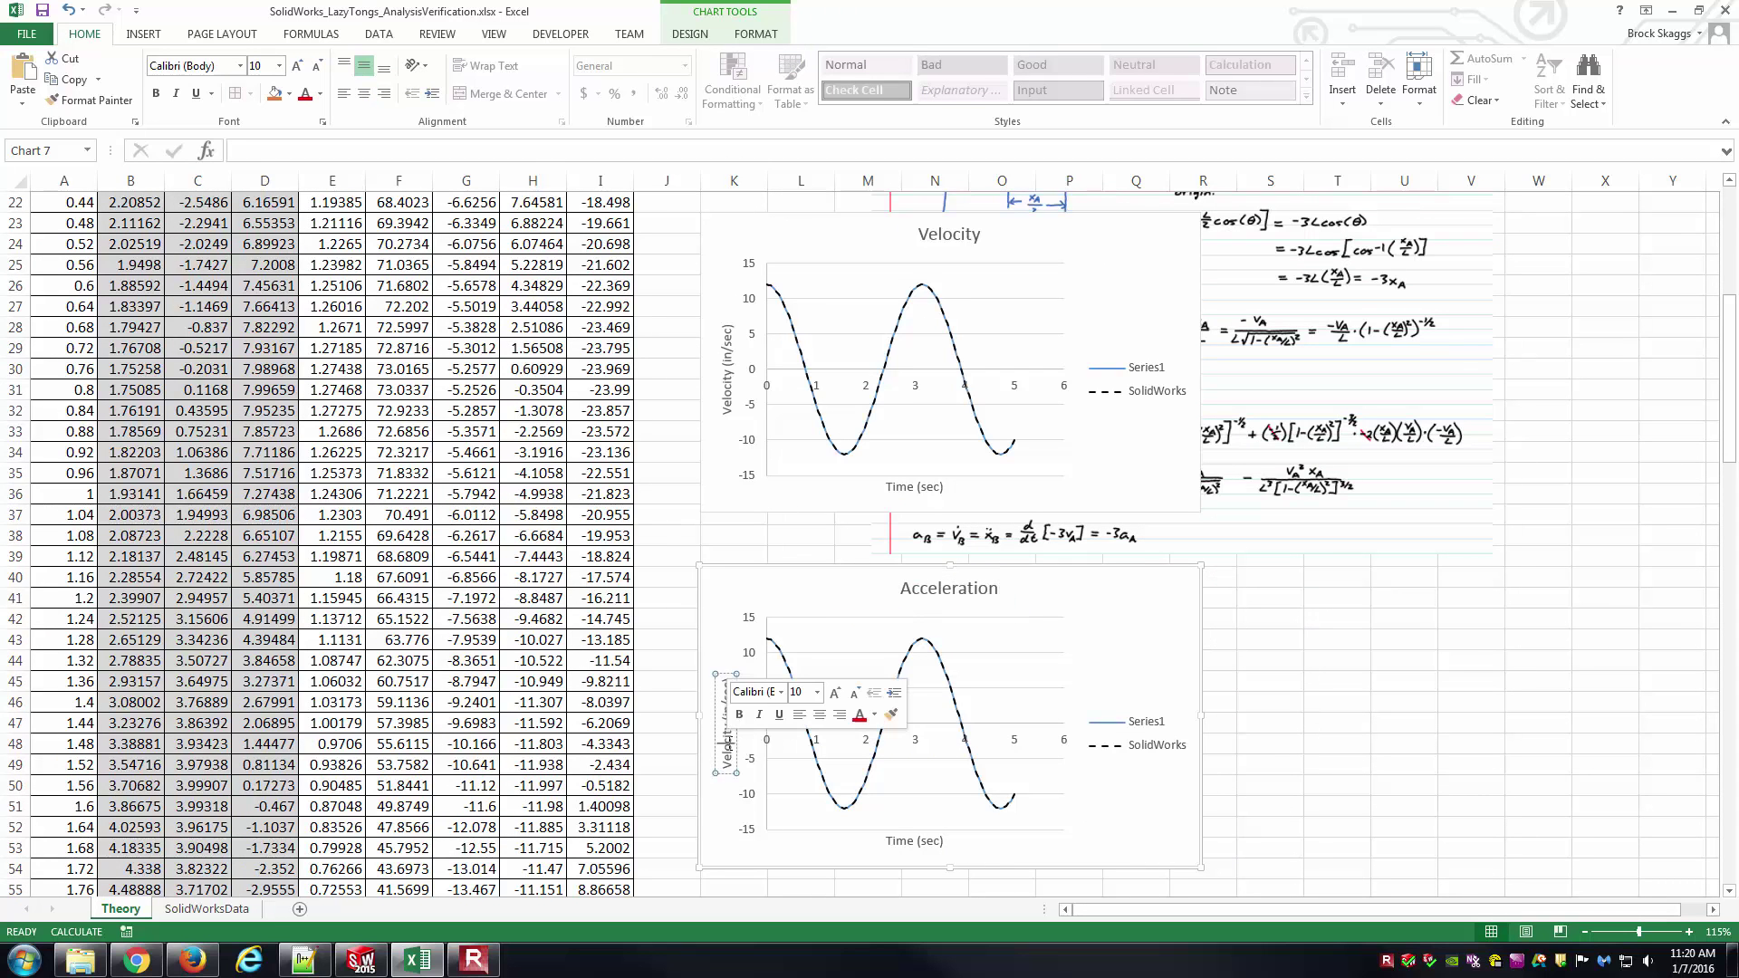
type("Acceleration (in/sec")
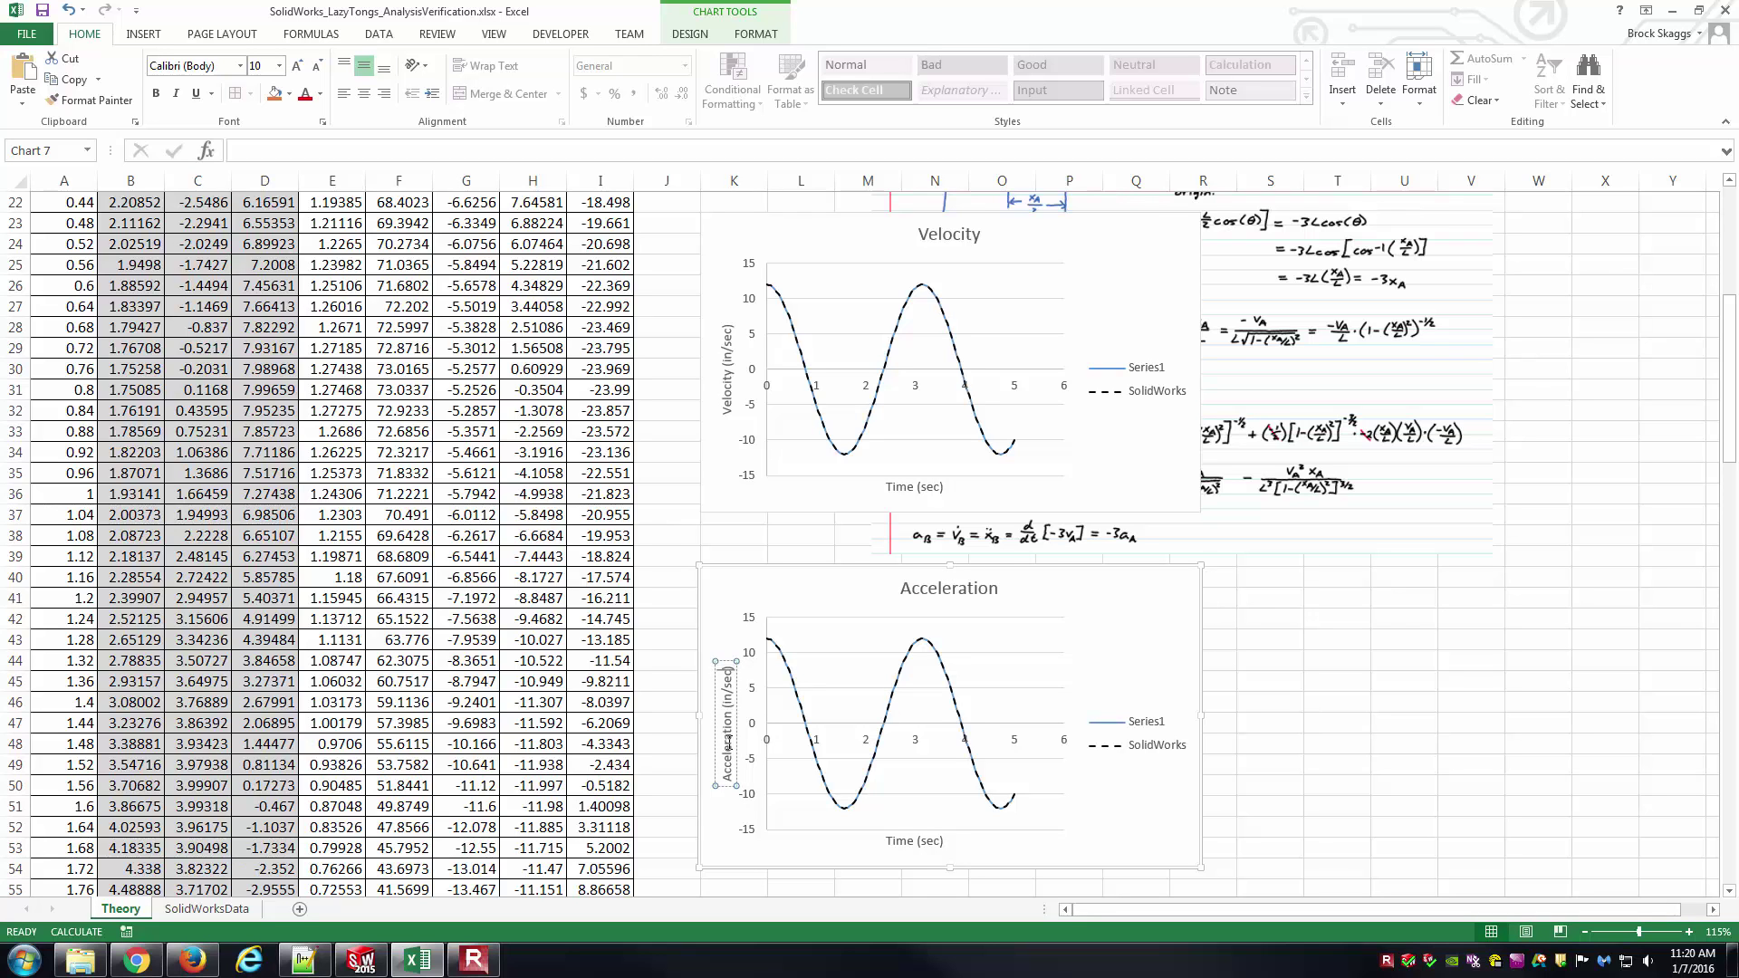
type("^2")
left_click(1349, 724)
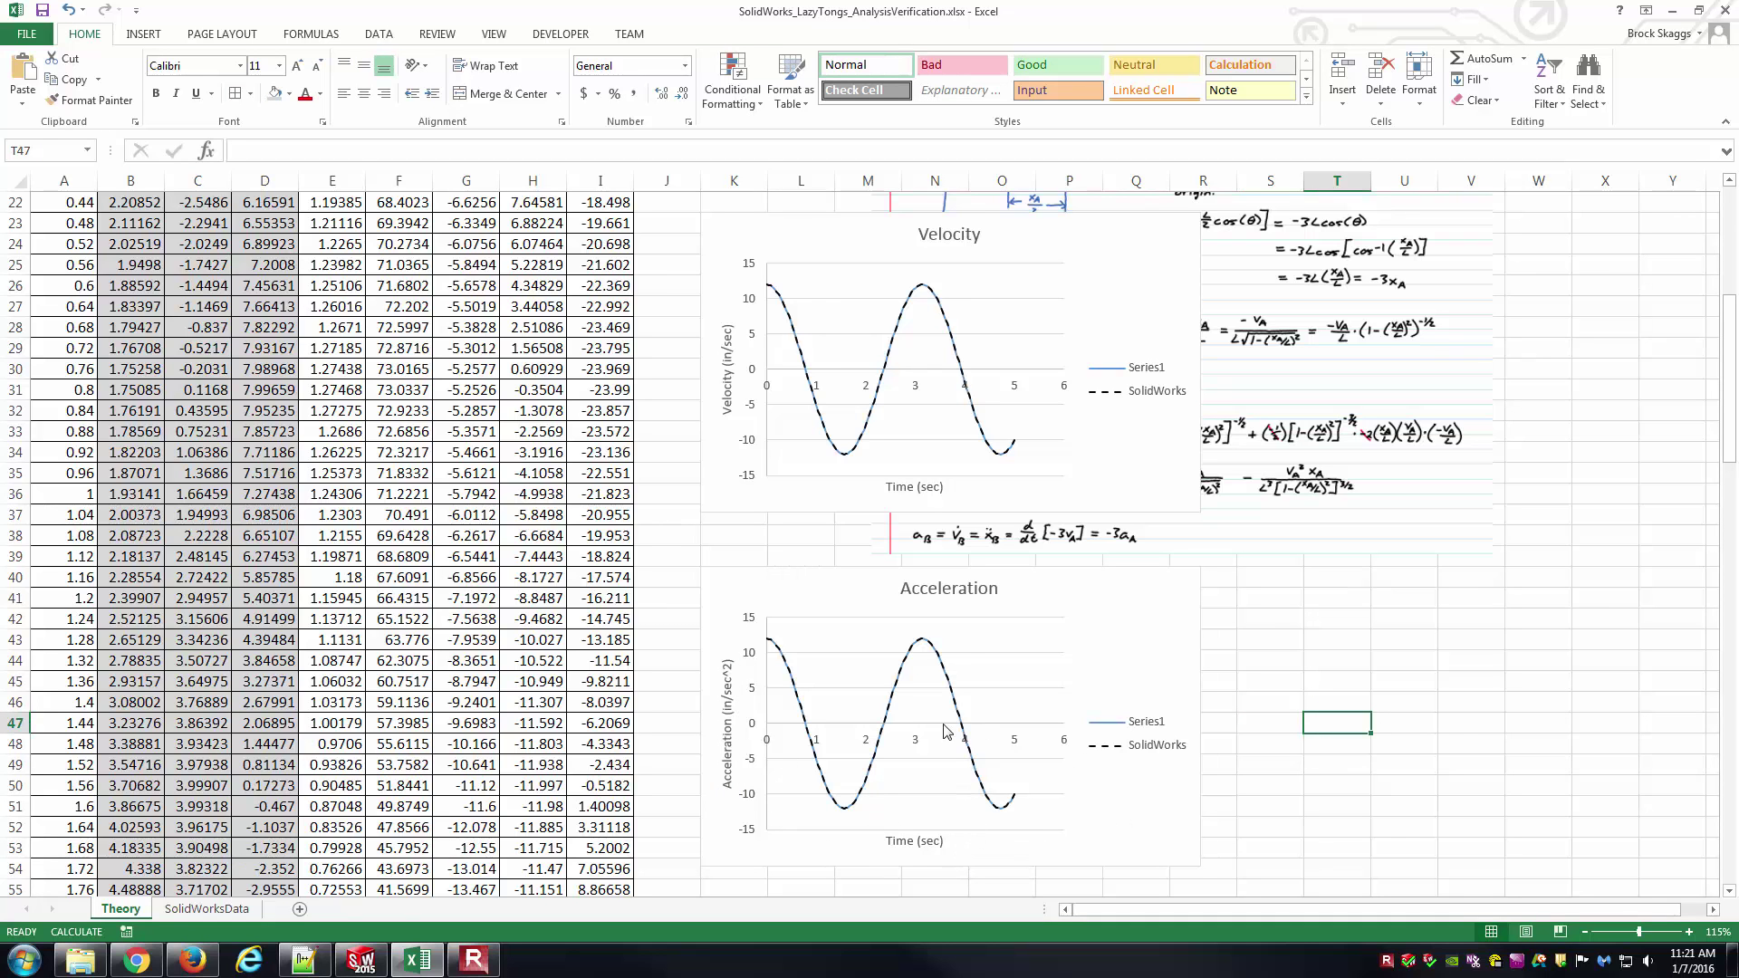
Step: Change the SolidWorks series formula from column D to column E
left_click(933, 652)
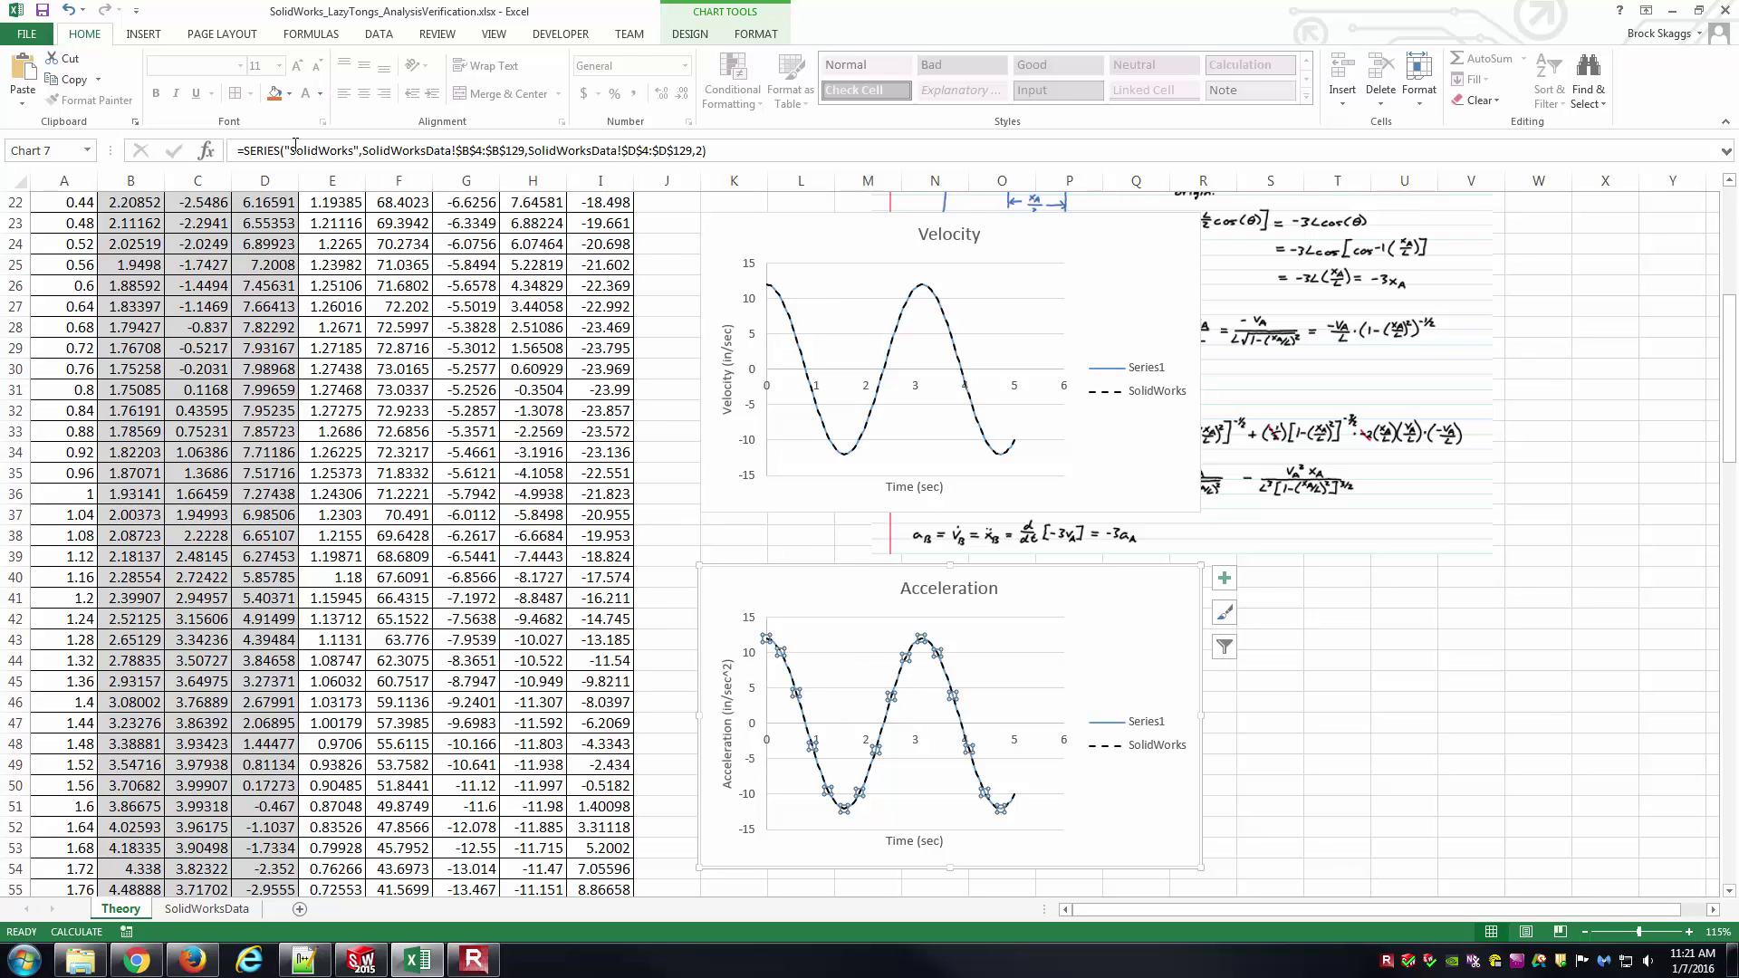
left_click(638, 150)
key("BackSpace")
type("E")
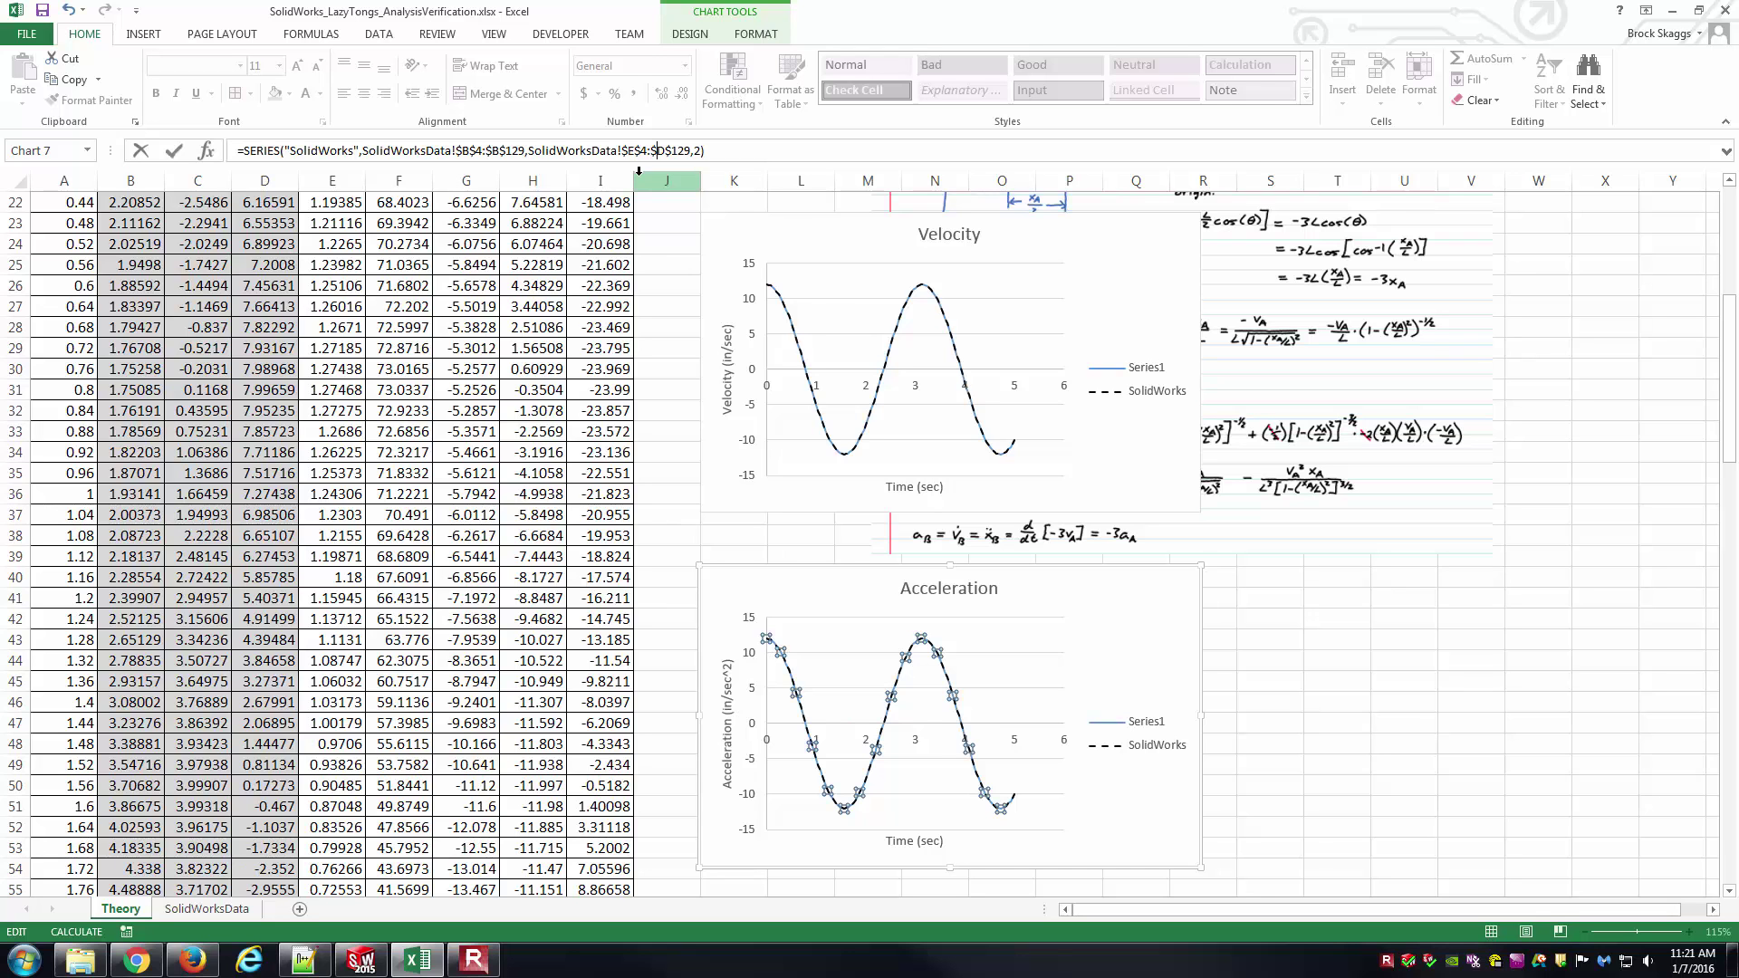
key("Delete")
type("E")
key("Return")
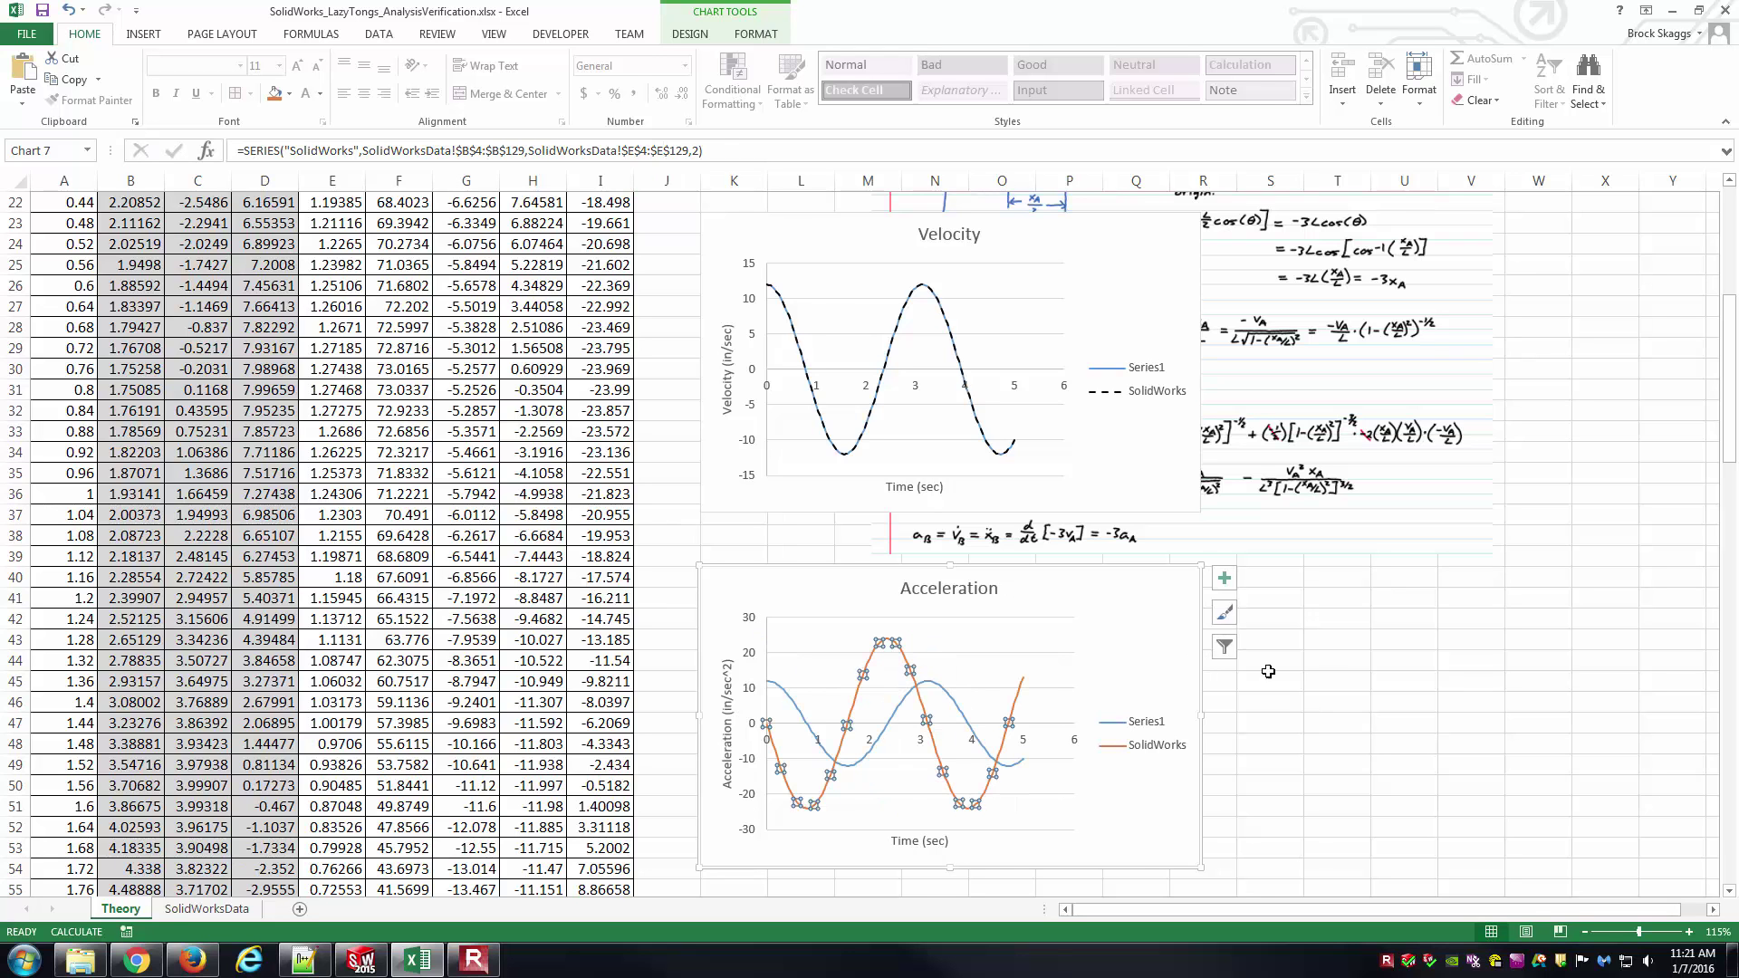
left_click(1404, 682)
Step: Shift Series1's data range from column H to the aB column I (I11:I136)
left_click(938, 698)
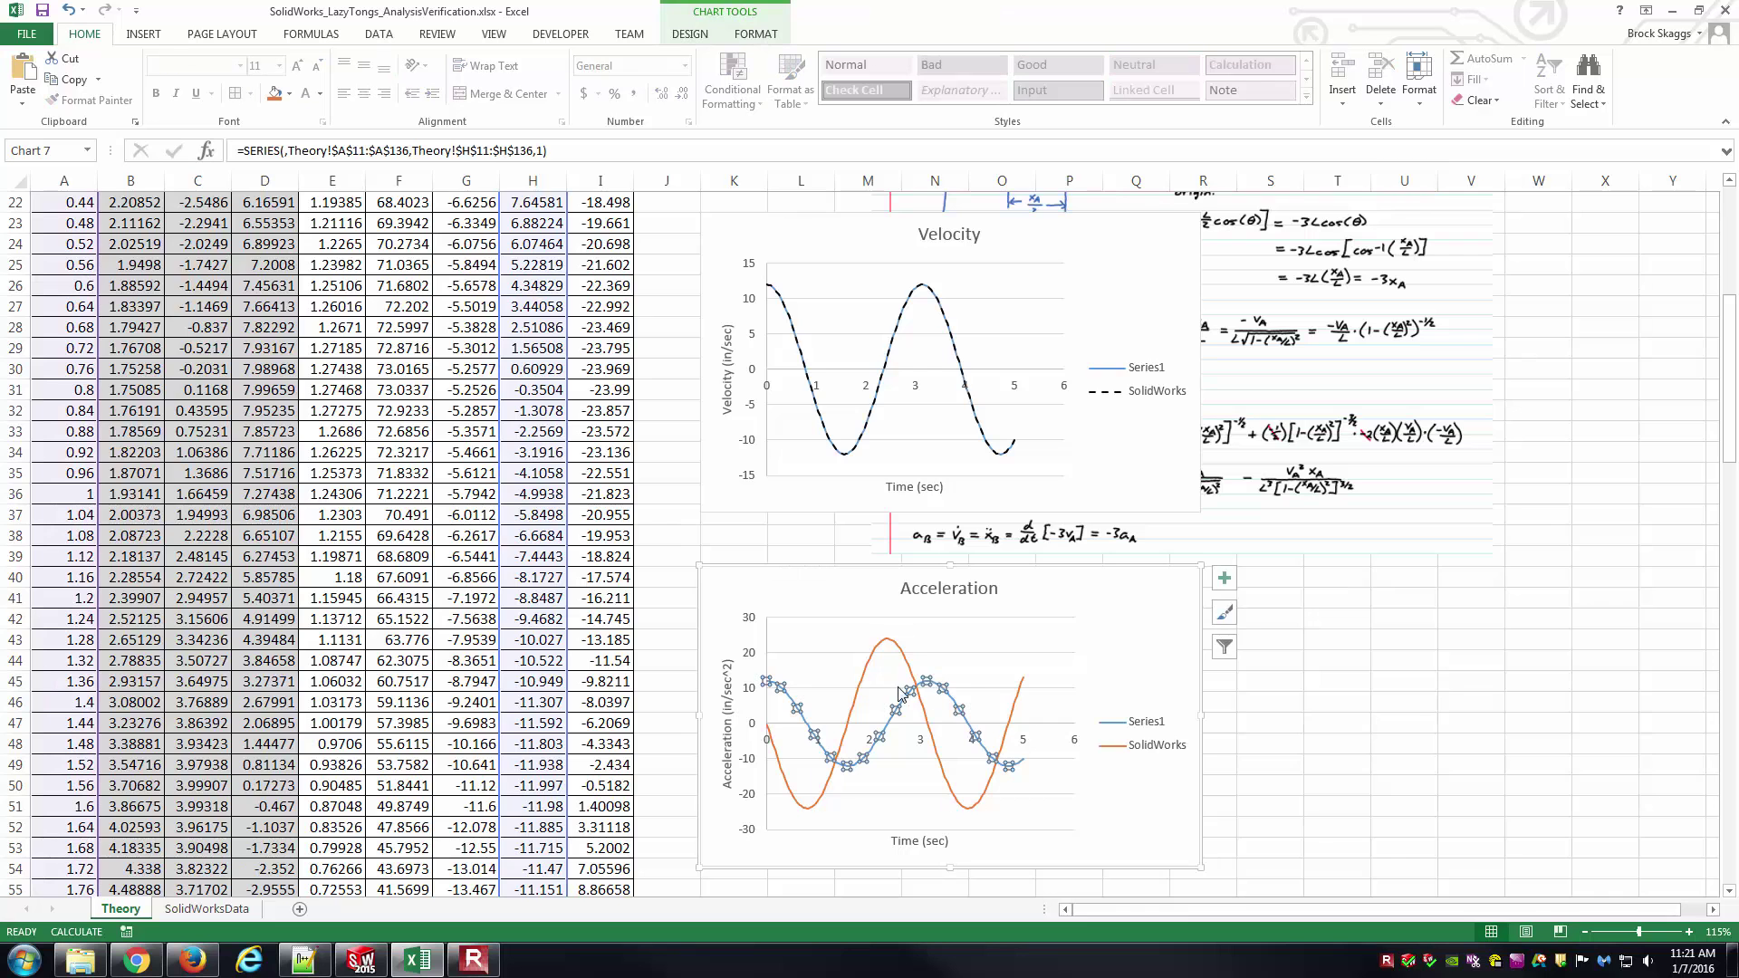
scroll(895, 728, "up", 5)
scroll(895, 728, "up", 2)
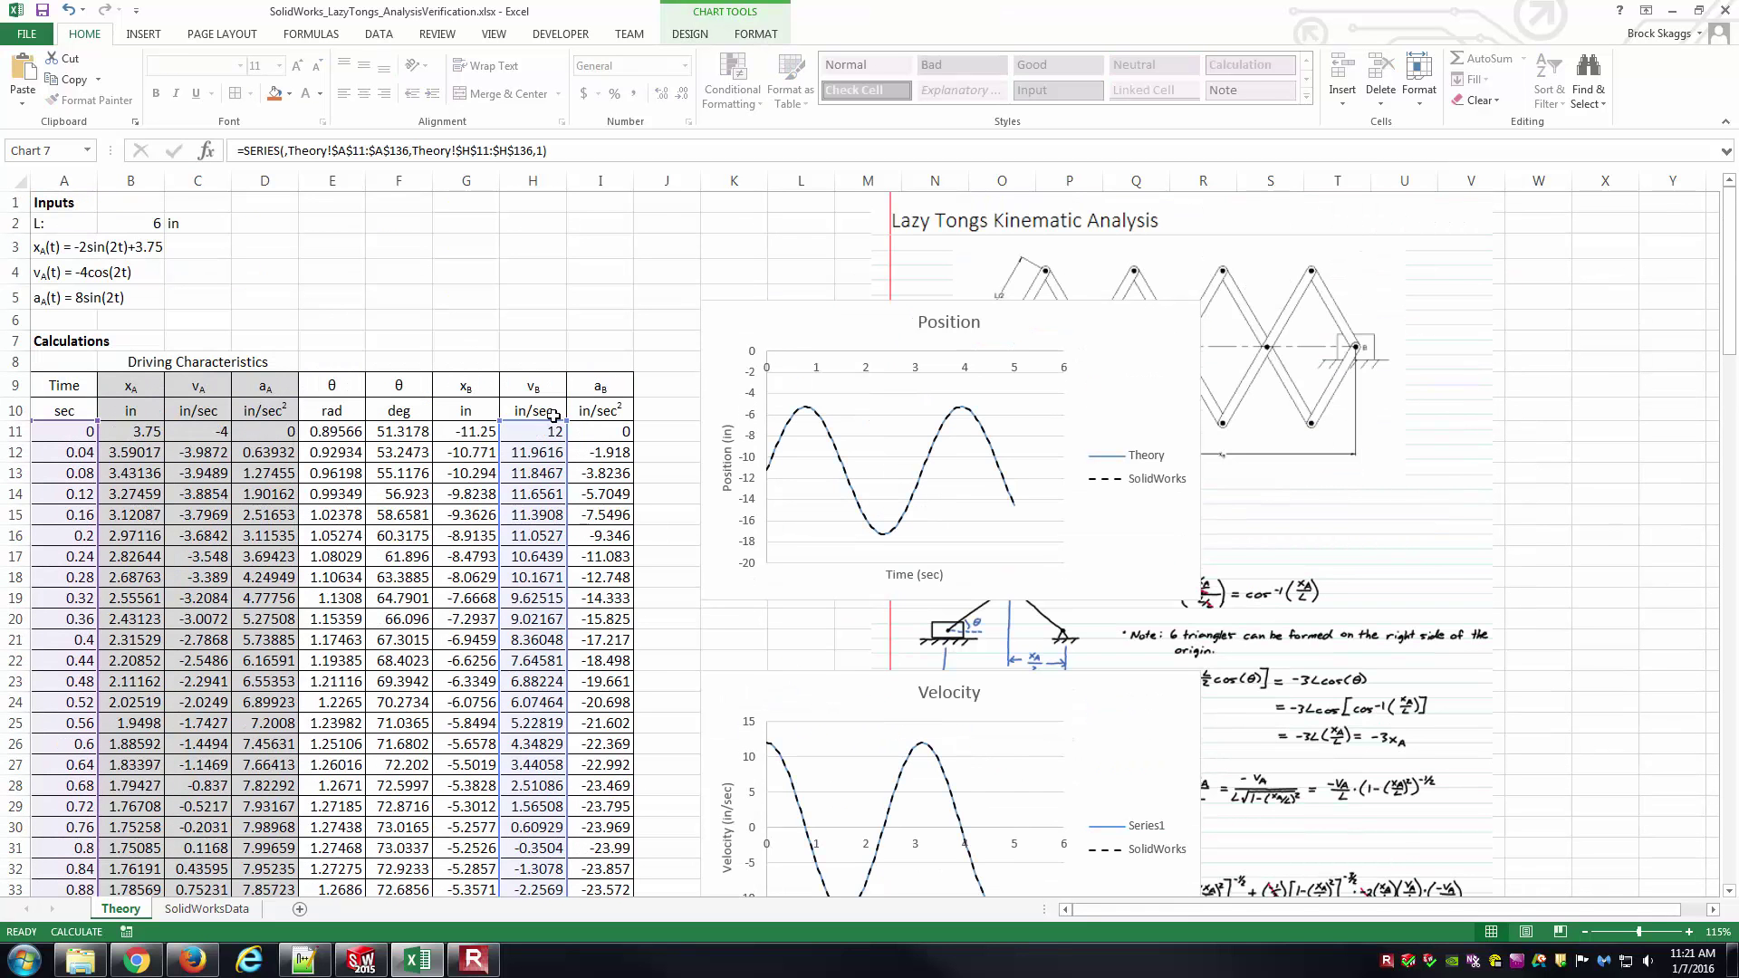
left_click_drag(550, 419, 617, 418)
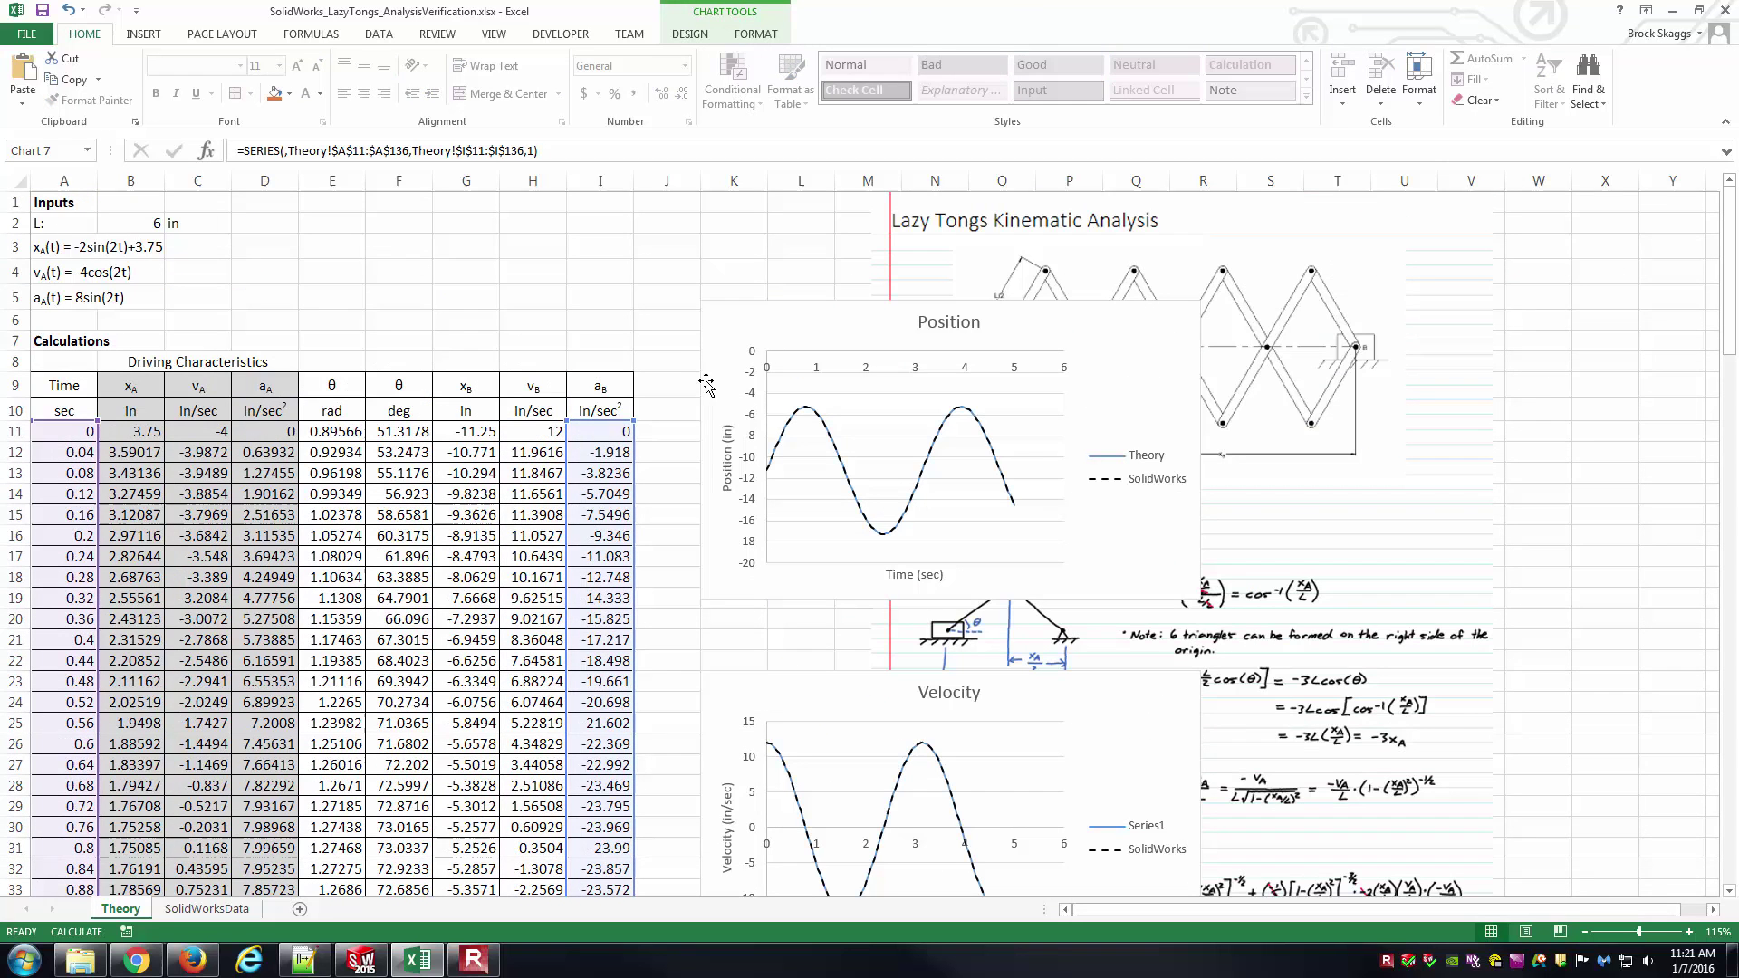
left_click(682, 361)
scroll(682, 360, "down", 10)
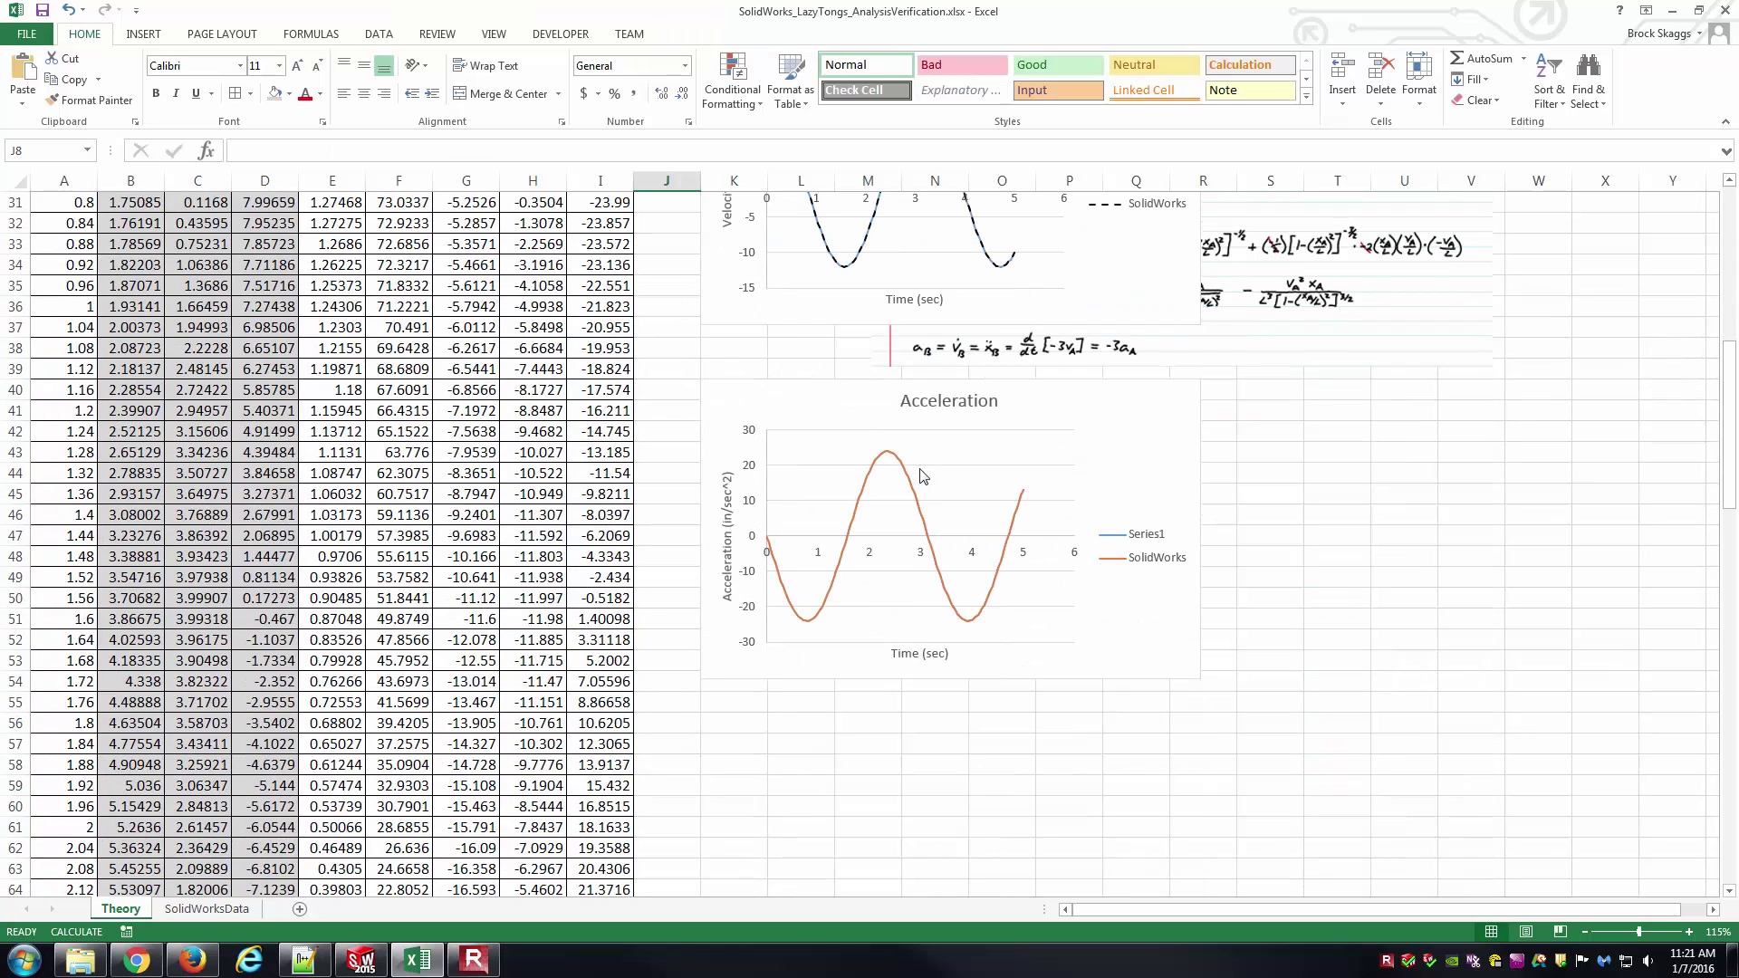
Step: Give the SolidWorks acceleration series a solid black dashed line
left_click(896, 456)
right_click(897, 456)
left_click(969, 625)
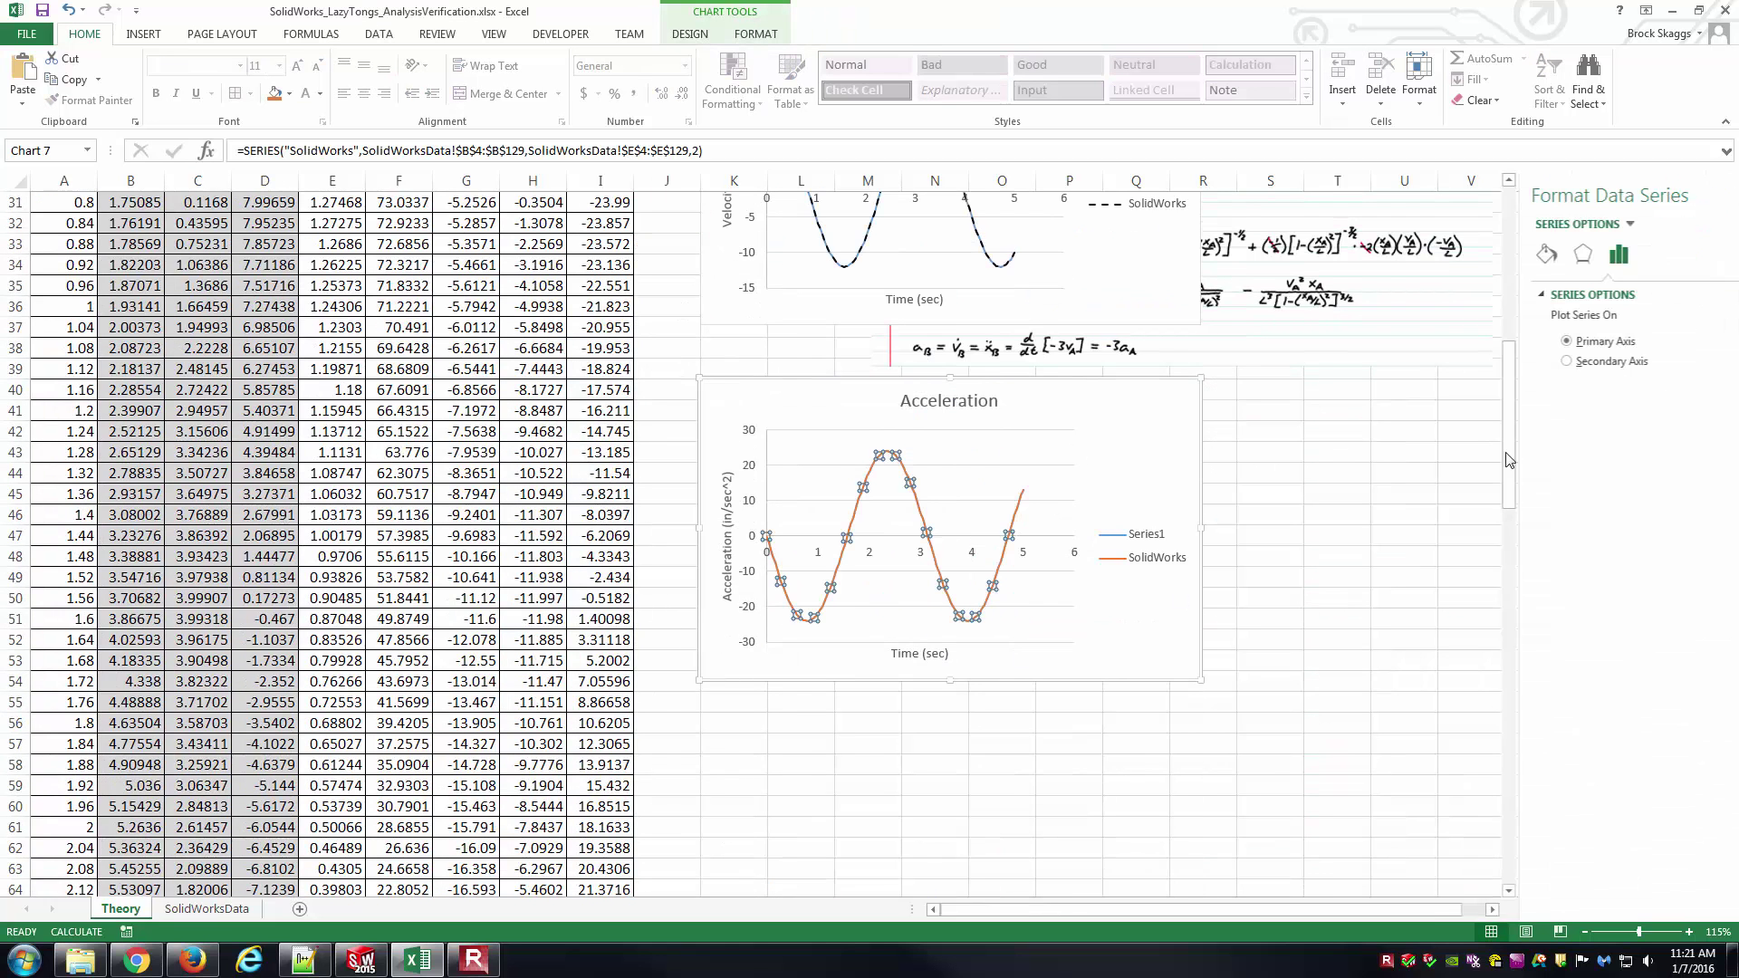
left_click(1509, 255)
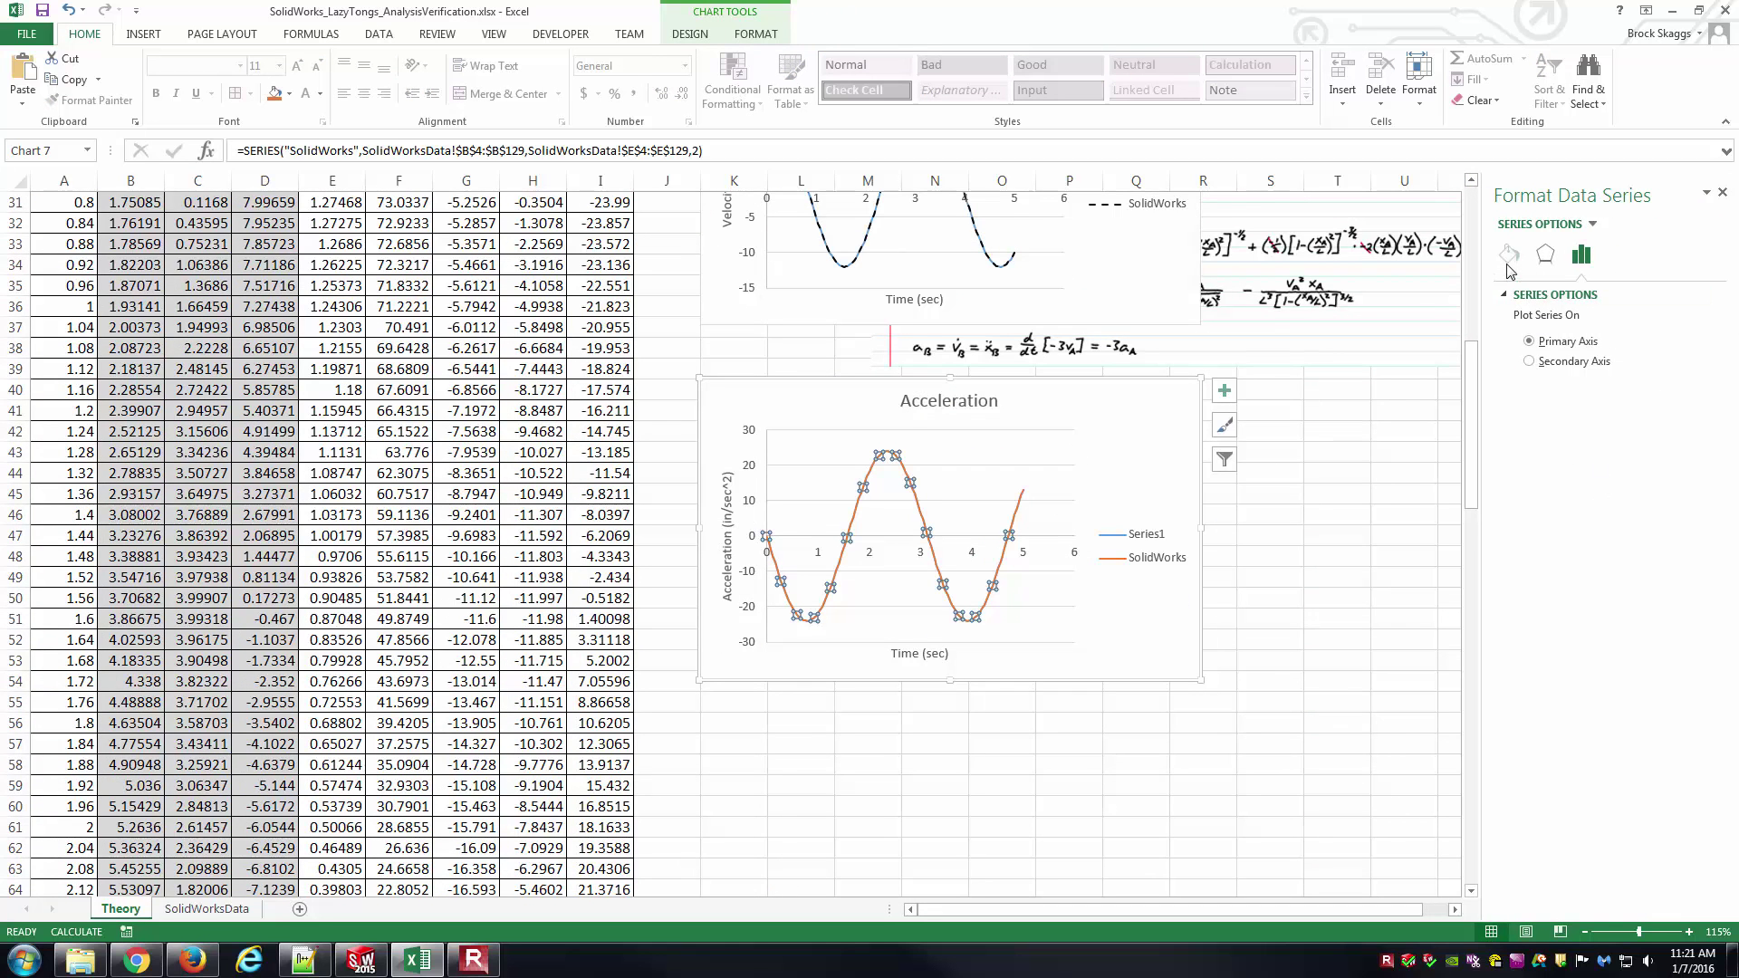
left_click(1527, 320)
left_click(1519, 366)
left_click(1687, 440)
left_click(1611, 479)
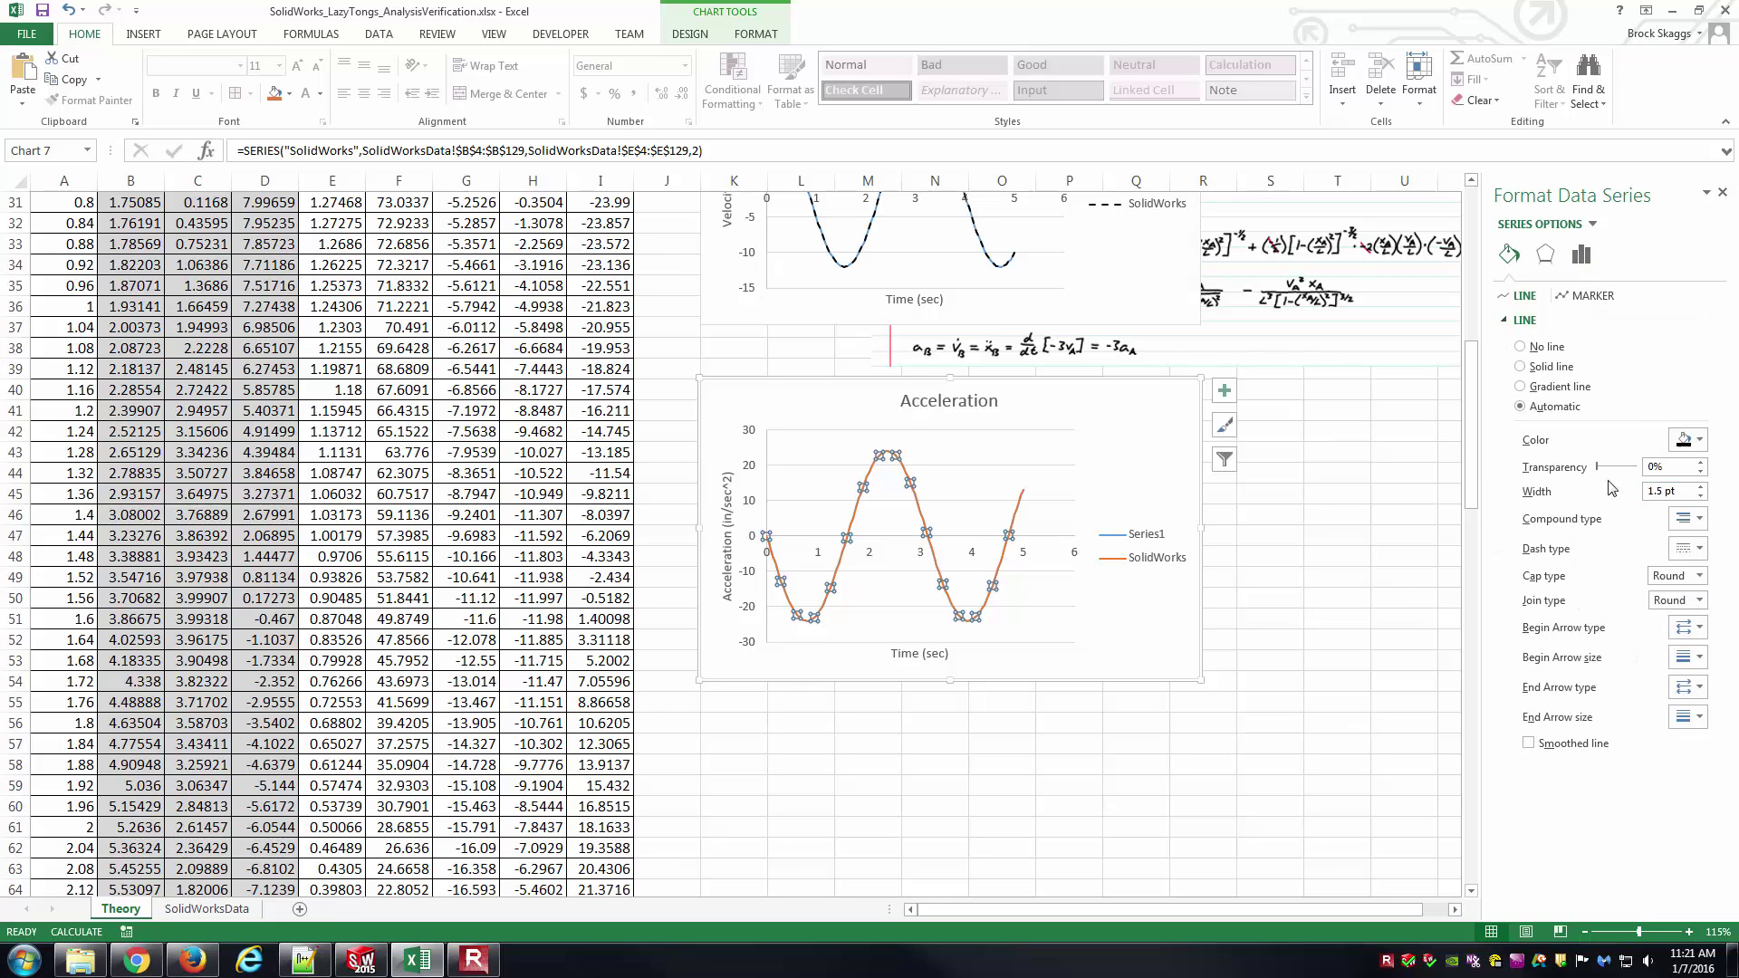
left_click(1689, 548)
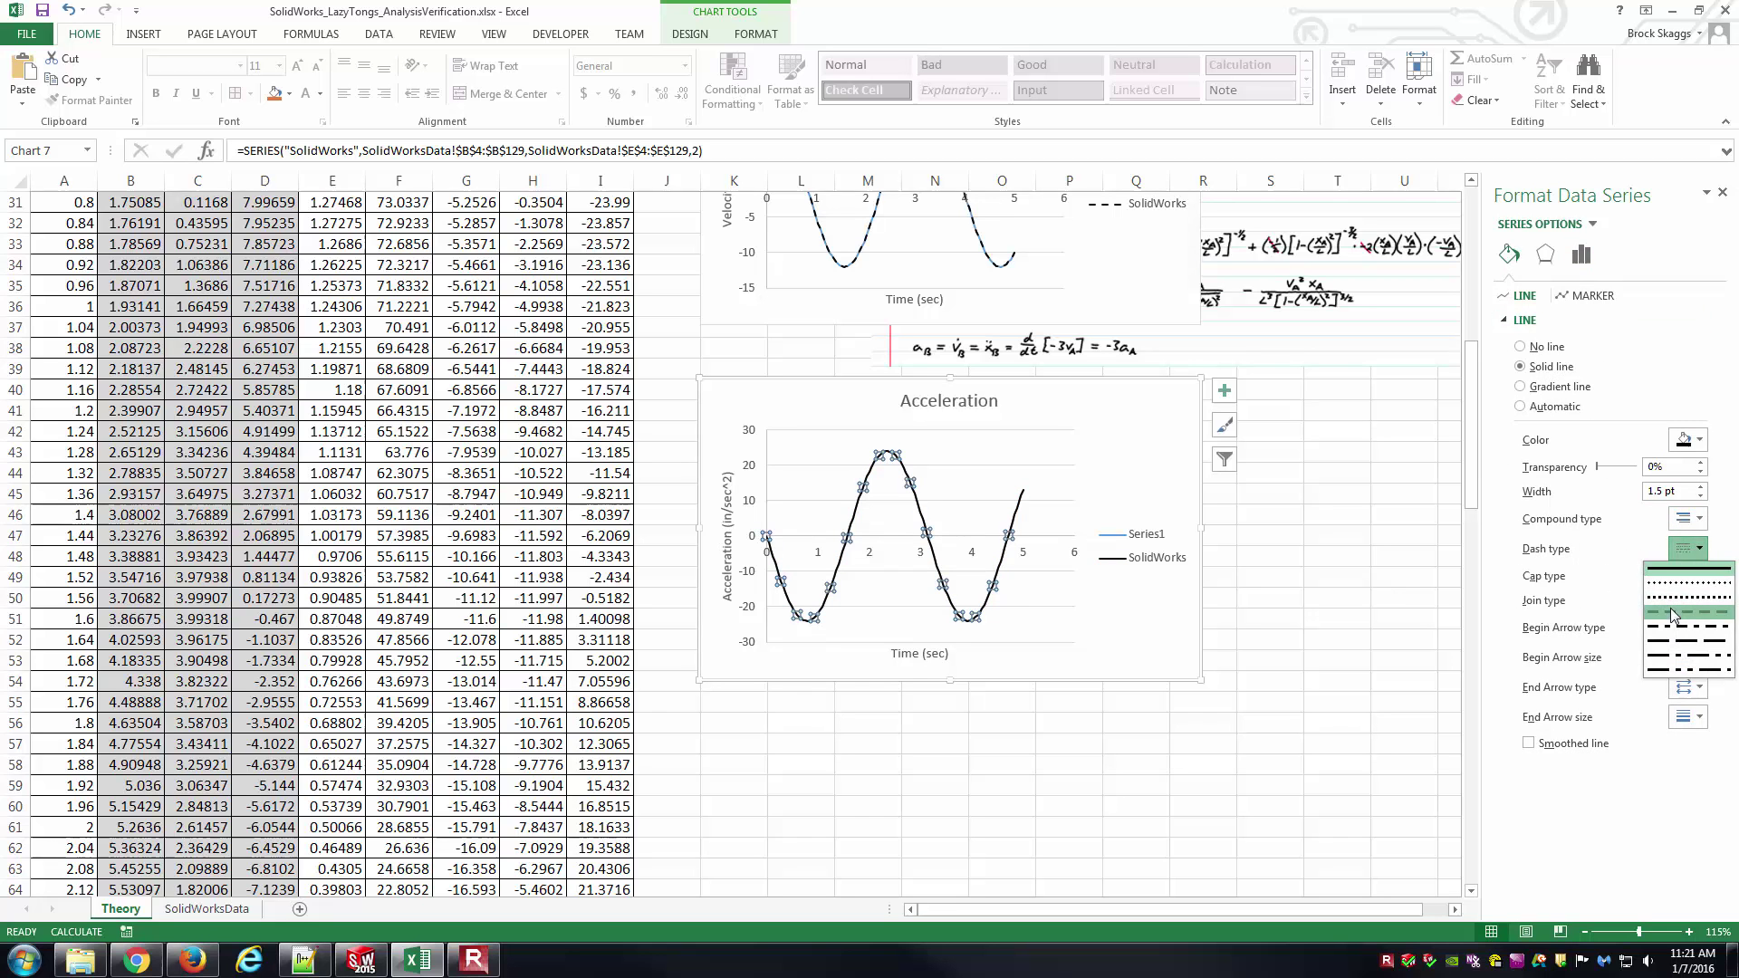
left_click(1685, 616)
left_click(1415, 563)
left_click(1722, 192)
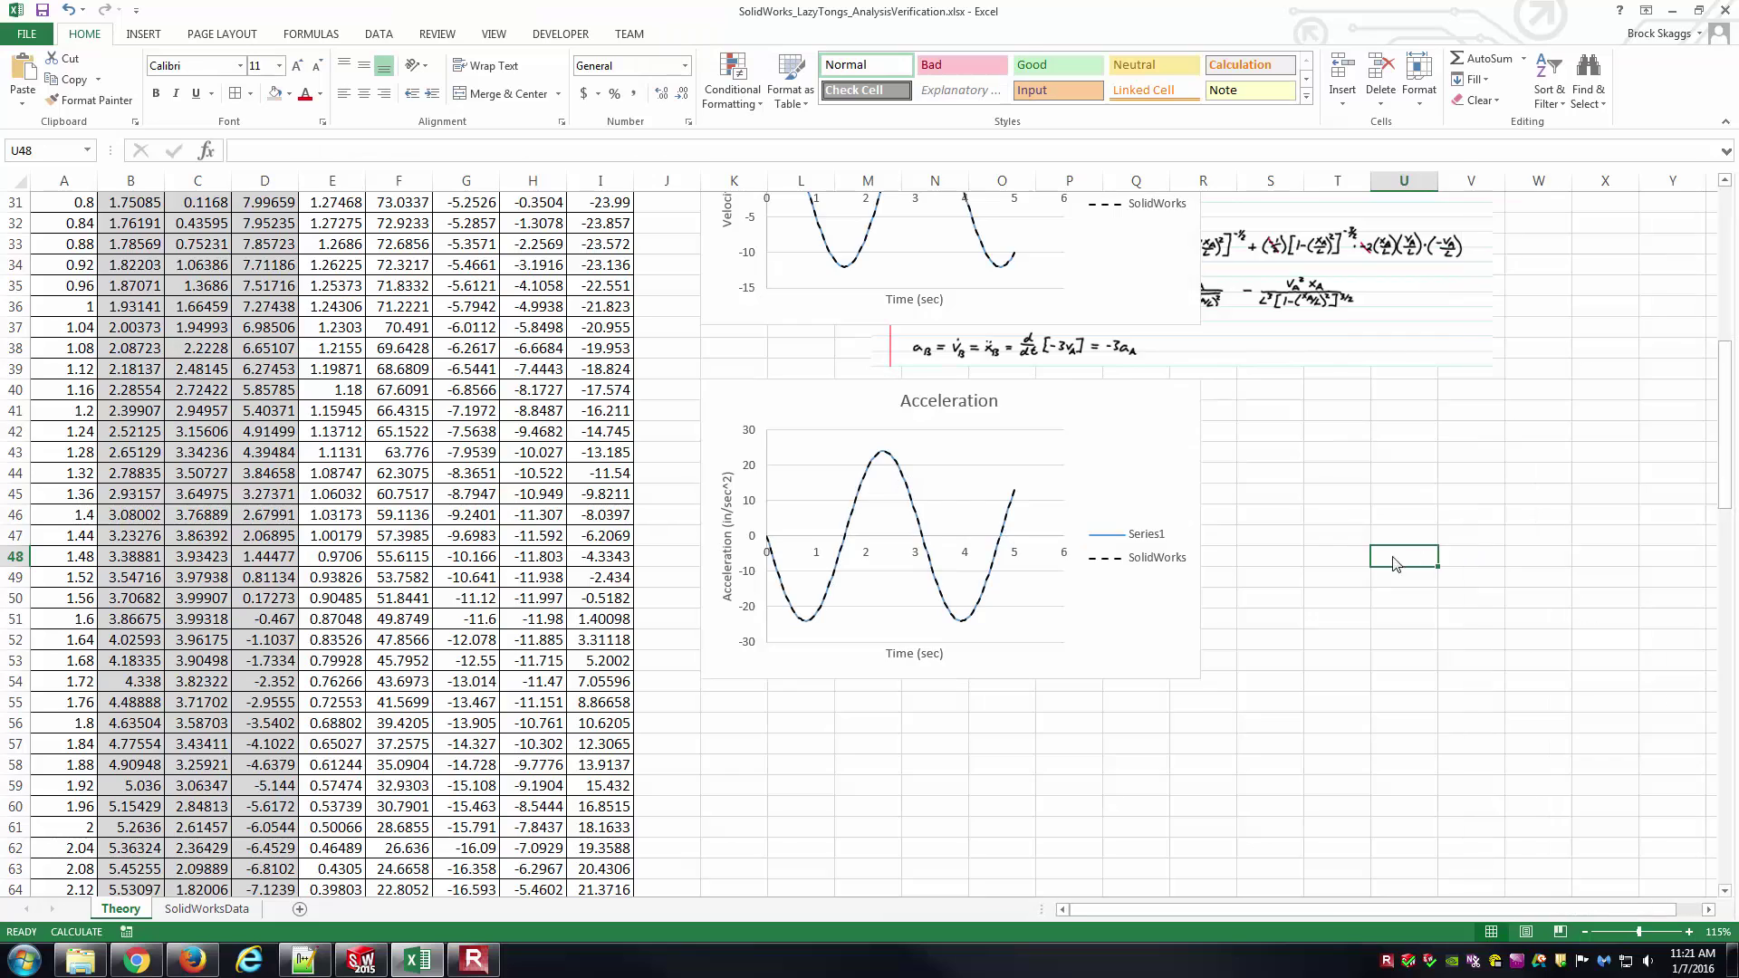
scroll(1365, 534, "up", 10)
Step: Move the Lazy Tongs Kinematic Analysis picture to the right of the charts
left_click_drag(1395, 495, 1520, 448)
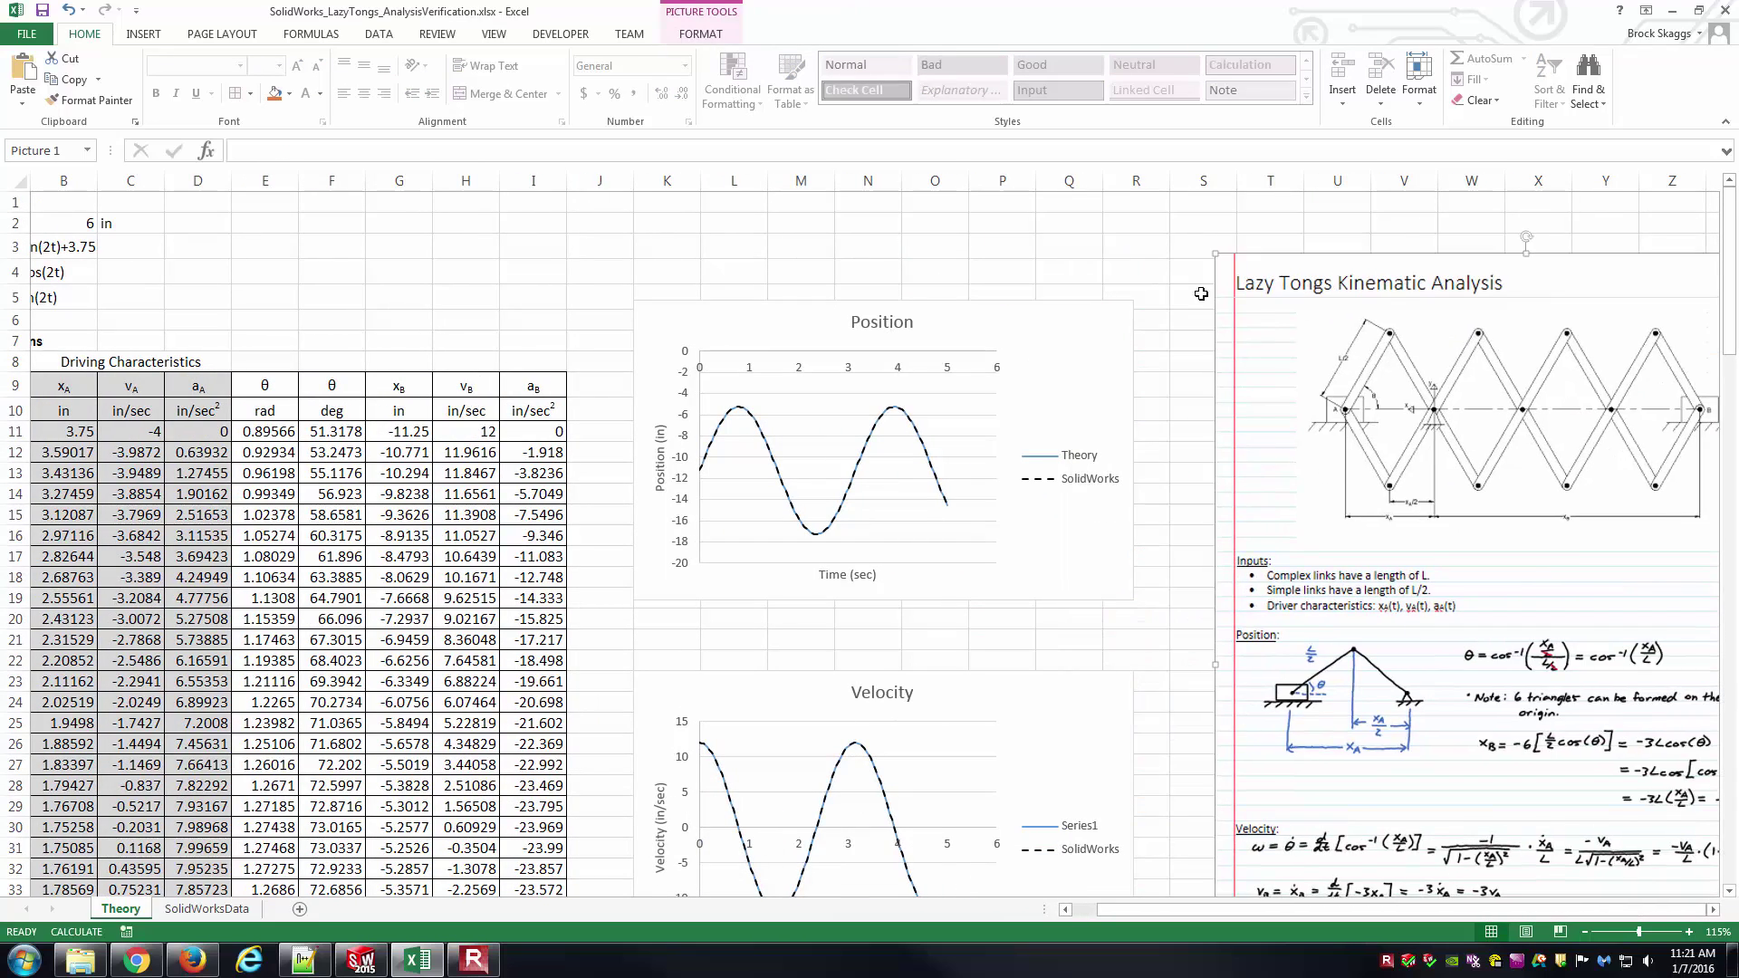
left_click(1125, 277)
scroll(1125, 276, "down", 1)
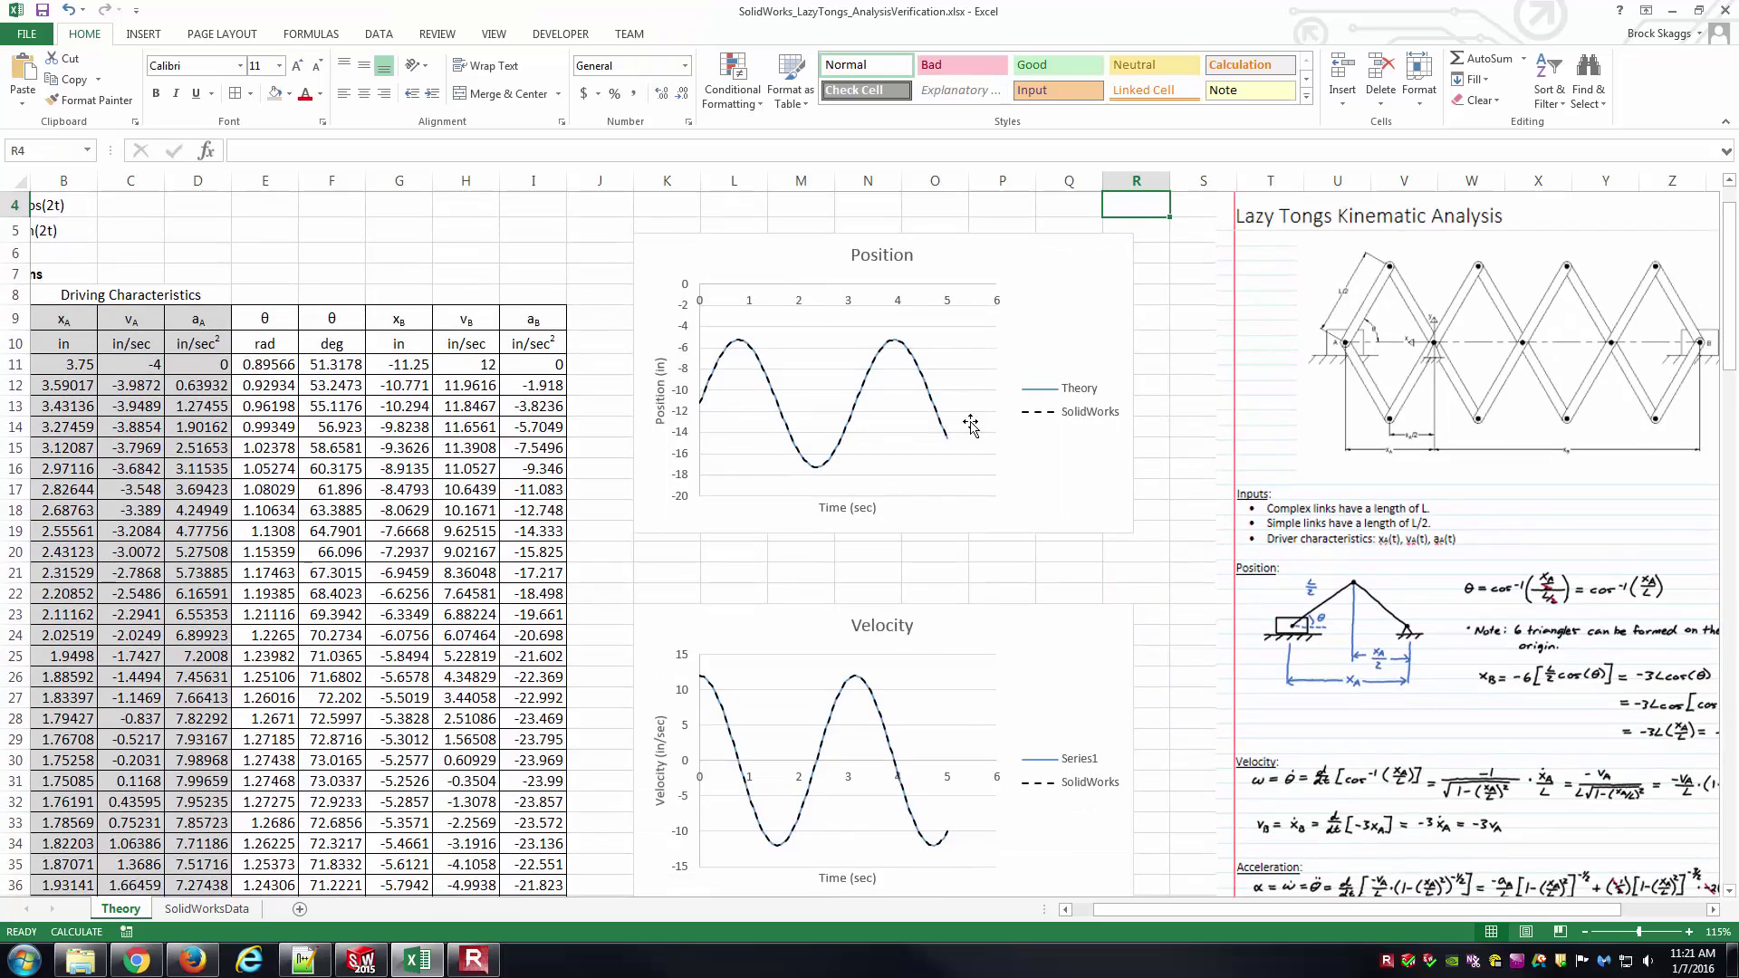
scroll(979, 425, "down", 8)
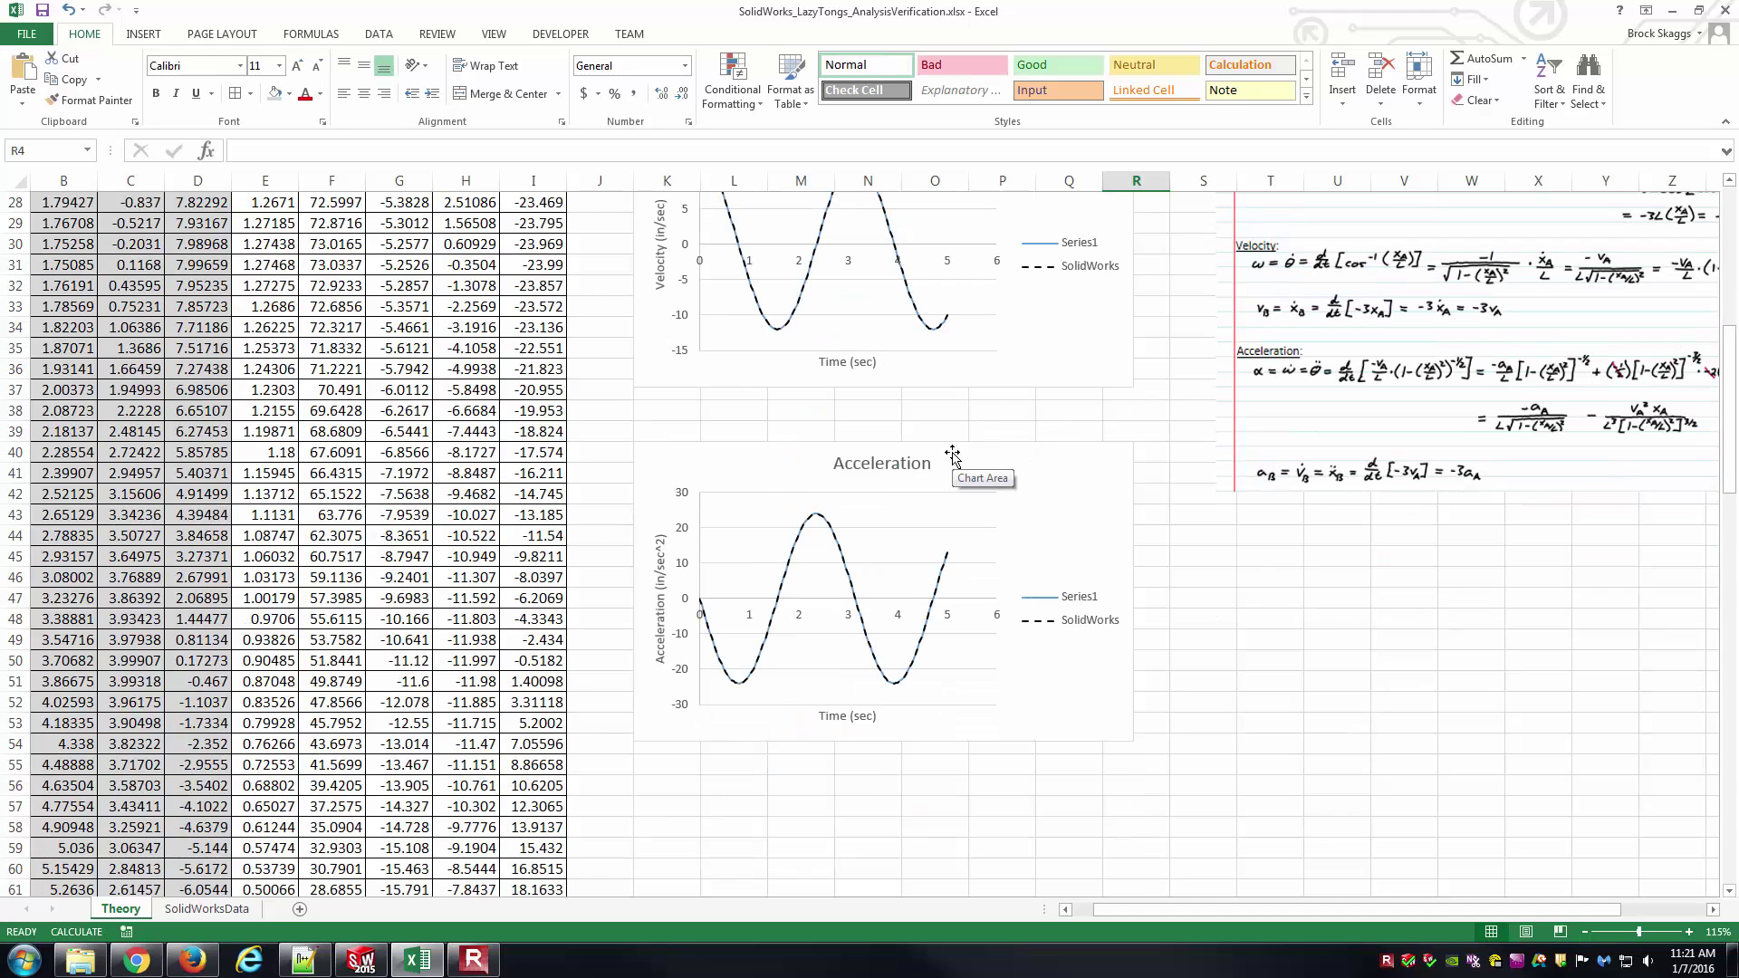
scroll(952, 455, "up", 9)
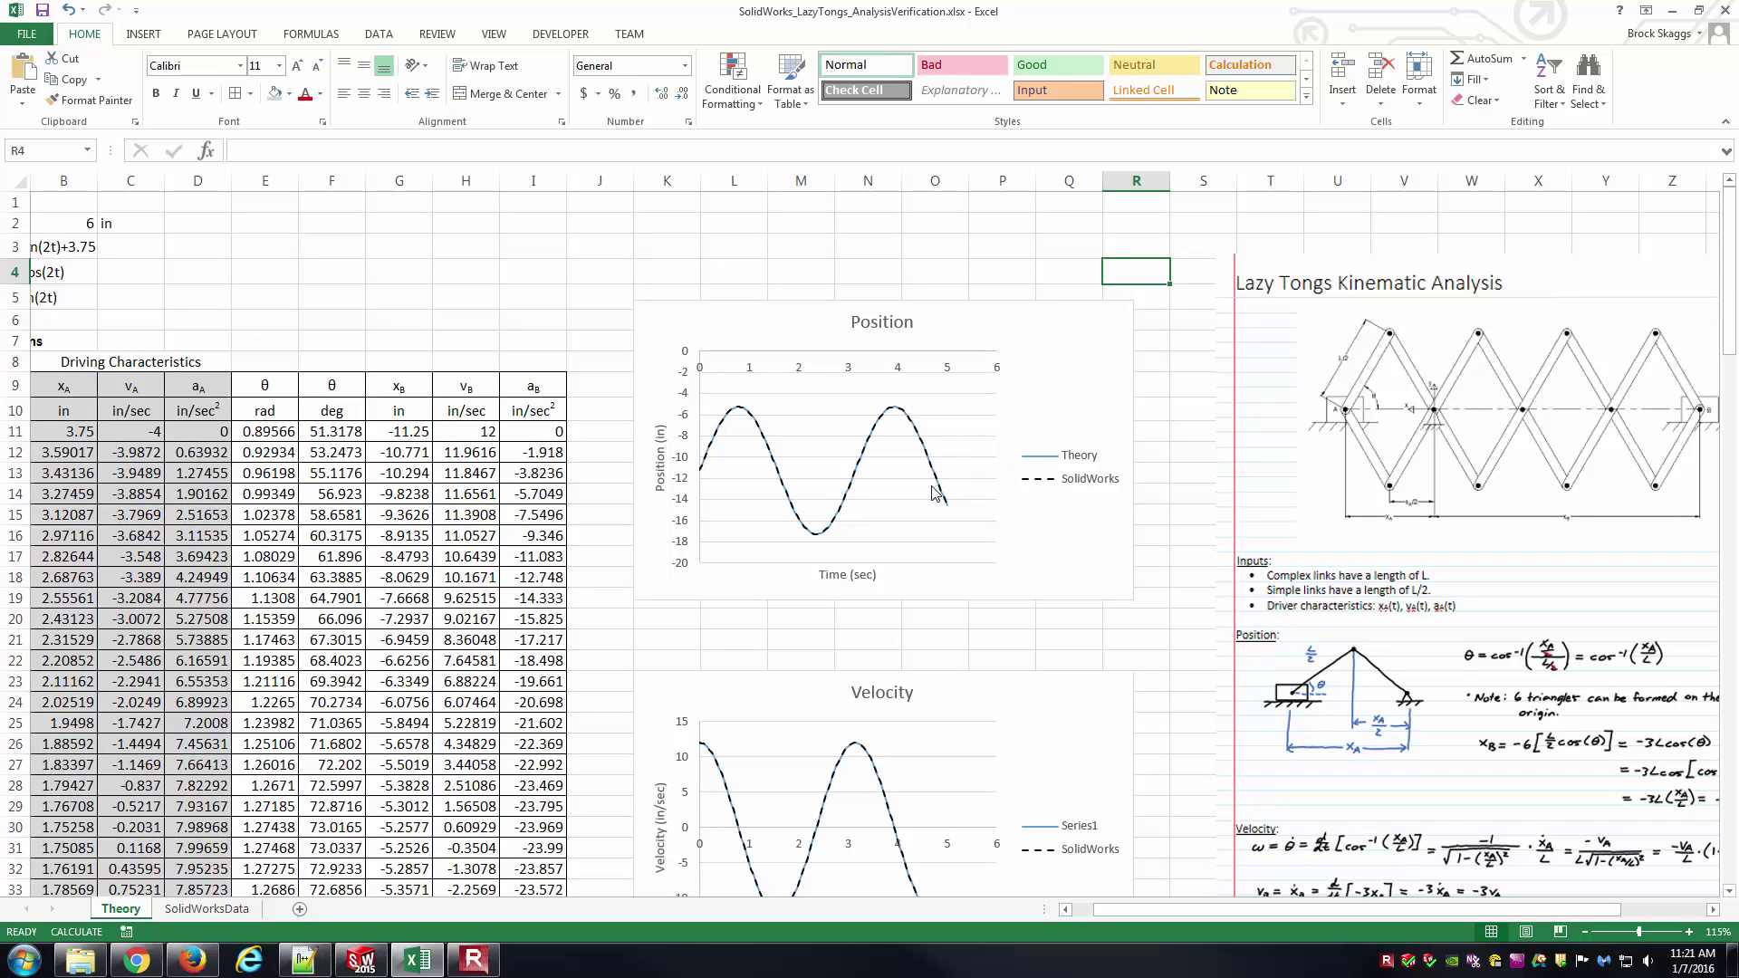
mouse_move(932, 488)
left_click(1171, 538)
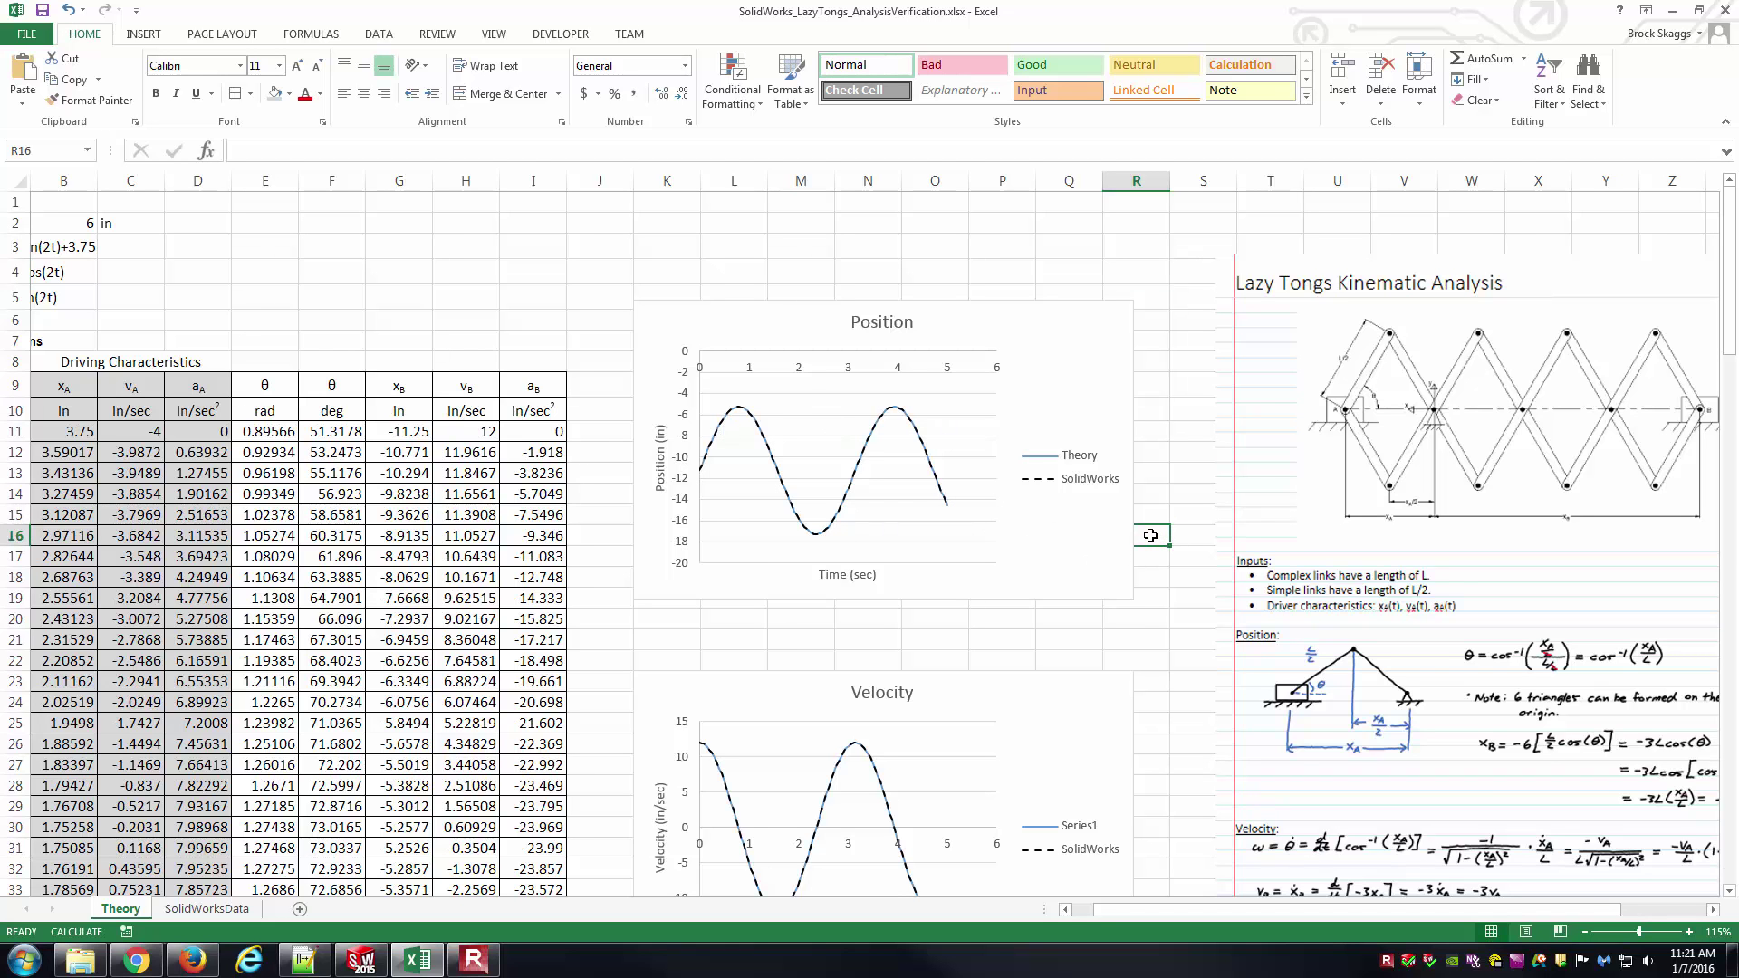
scroll(1150, 536, "down", 5)
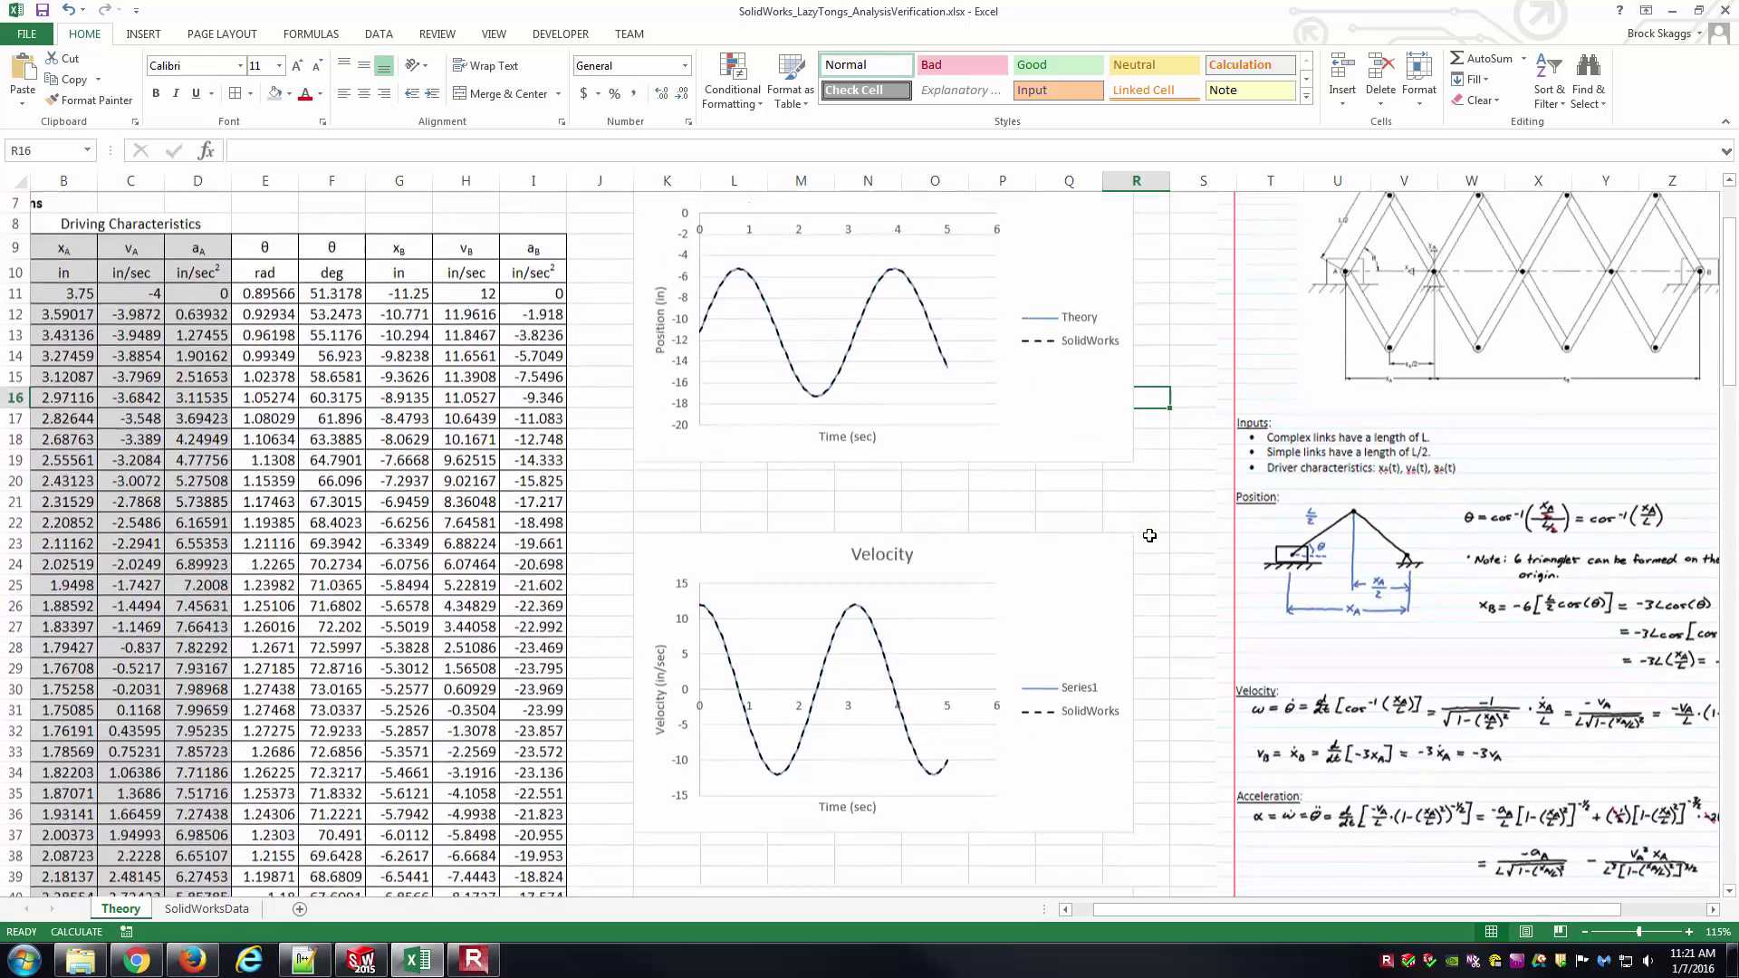
scroll(1151, 536, "down", 1)
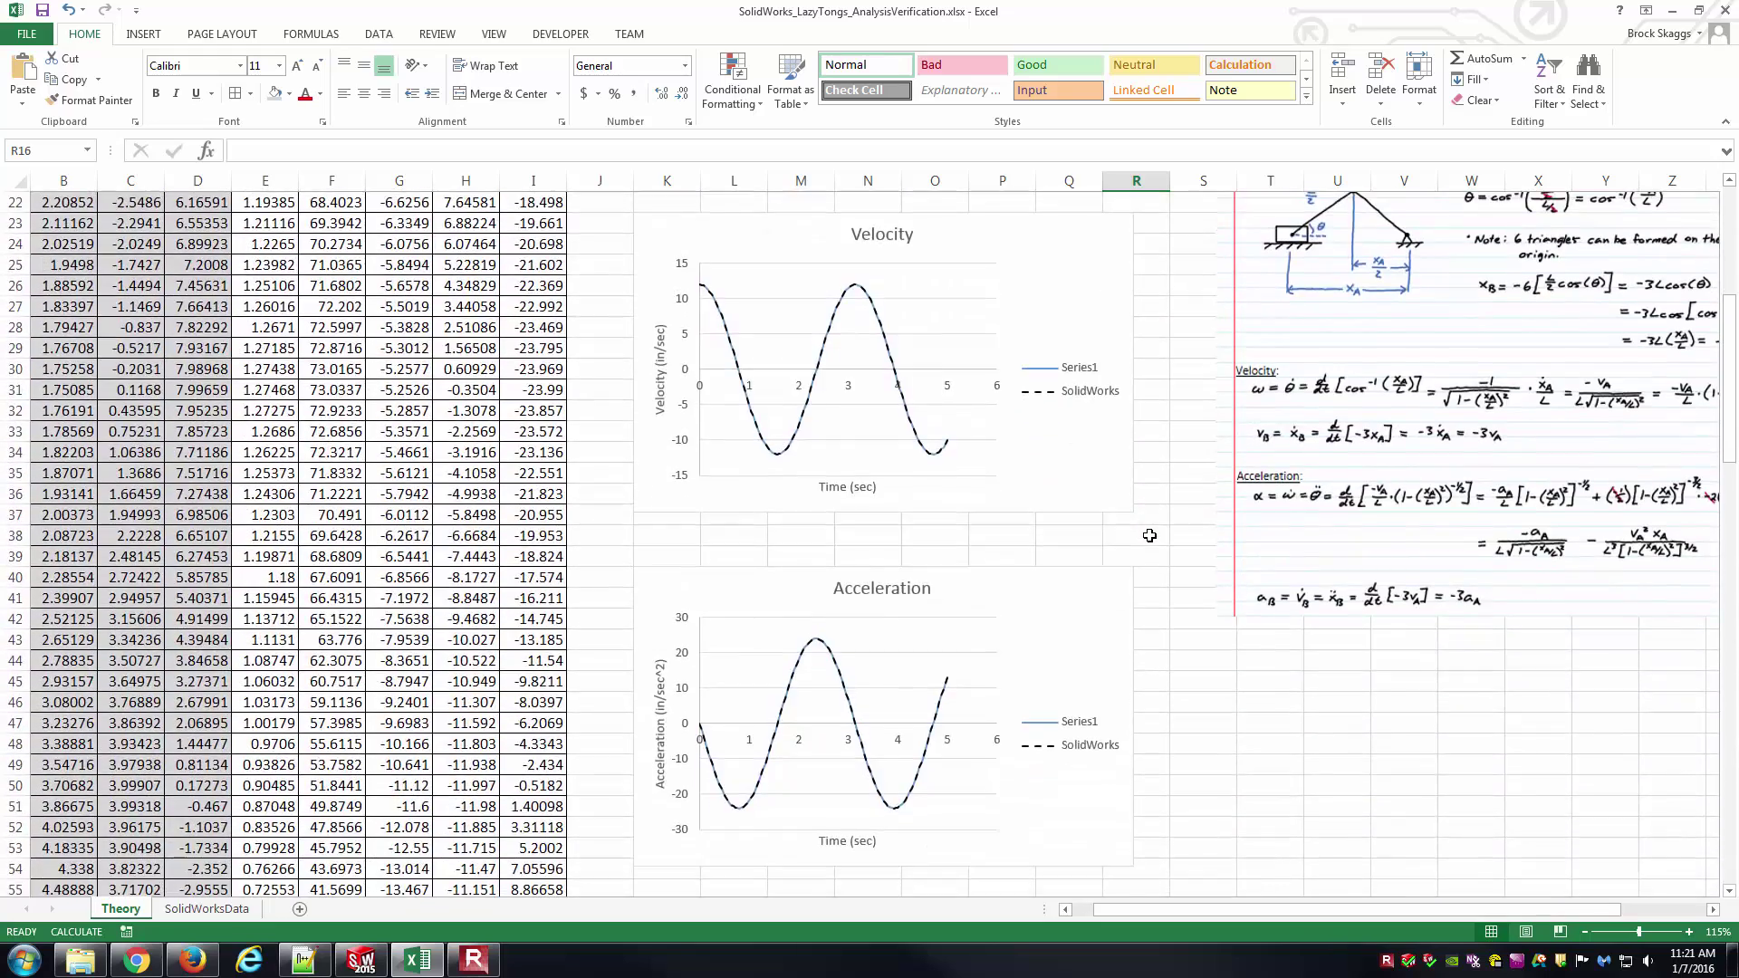
scroll(1150, 535, "up", 6)
Step: Drag the Velocity and Acceleration charts upward to close the gaps between charts
left_click_drag(1021, 685, 1026, 634)
scroll(1026, 635, "down", 5)
left_click_drag(1078, 706, 1074, 619)
left_click(597, 512)
scroll(596, 544, "up", 5)
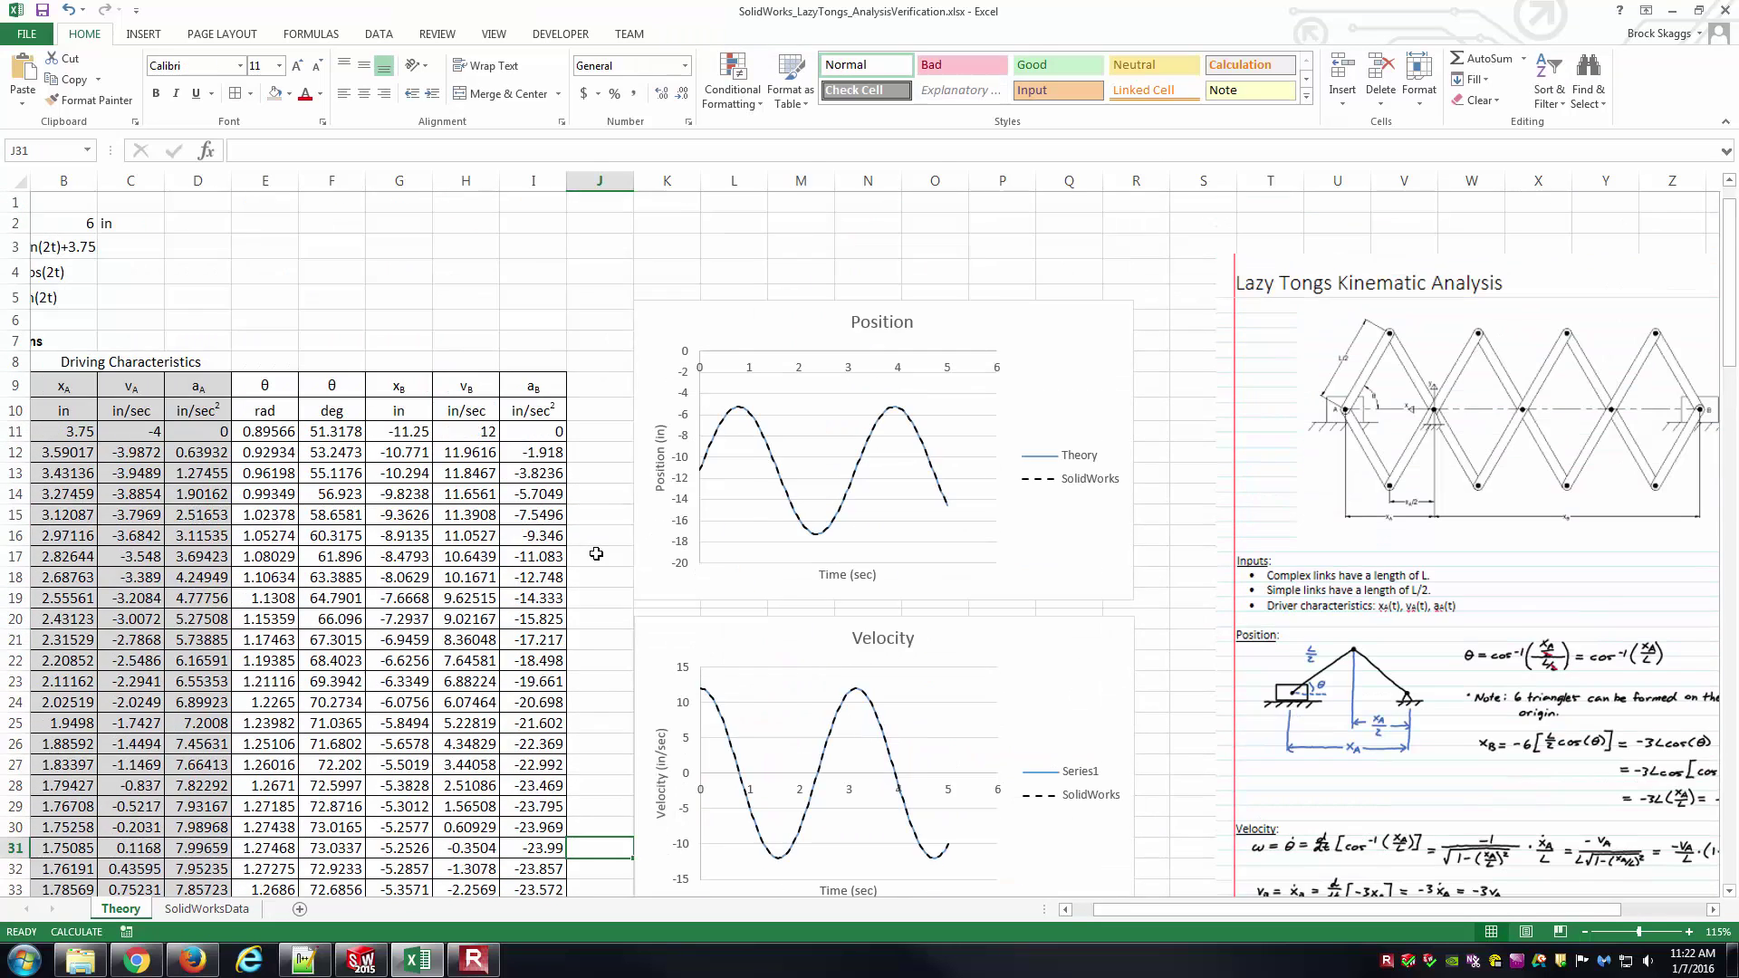
scroll(425, 396, "left", 1)
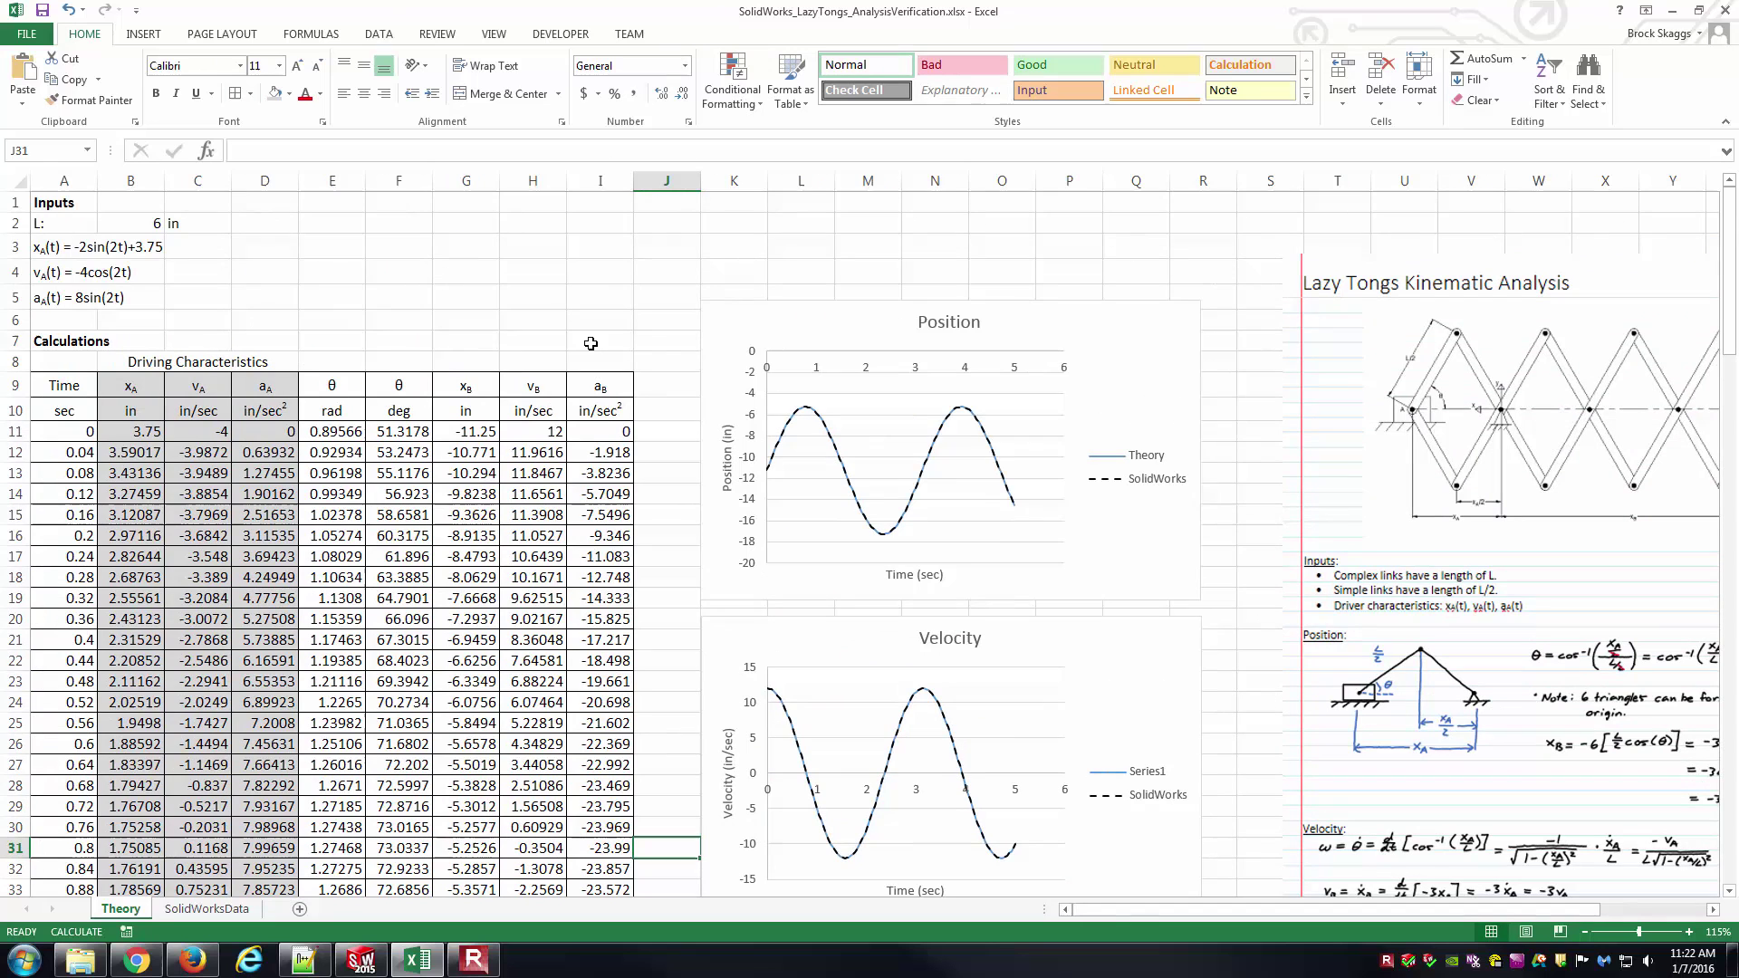